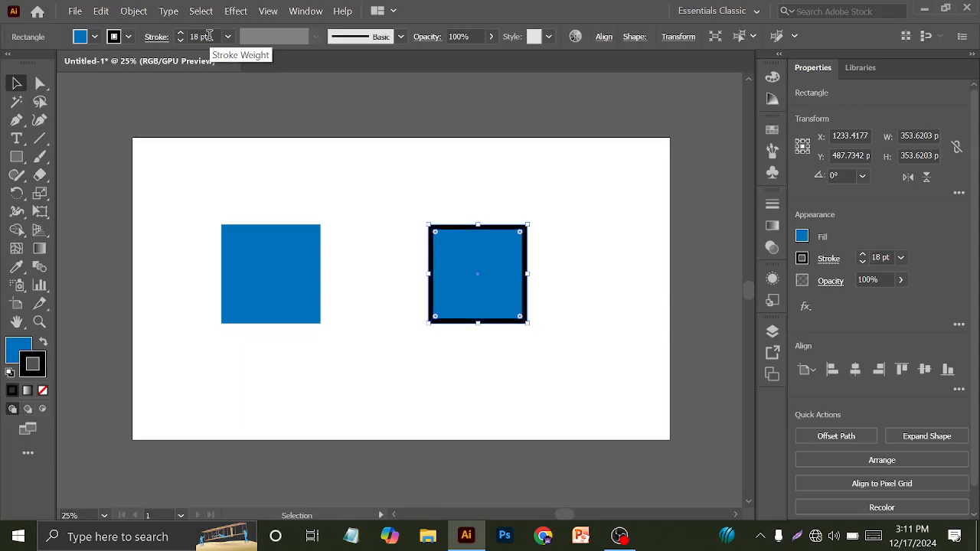
Step: Set the right square's stroke weight to 24 pt and align the stroke to the centre of its path
left_click(157, 37)
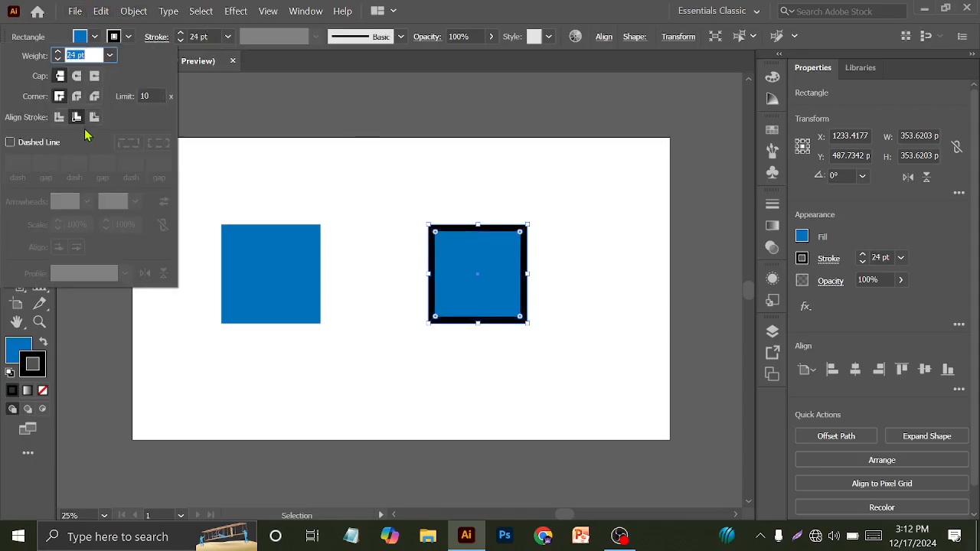
left_click(76, 115)
left_click(450, 217)
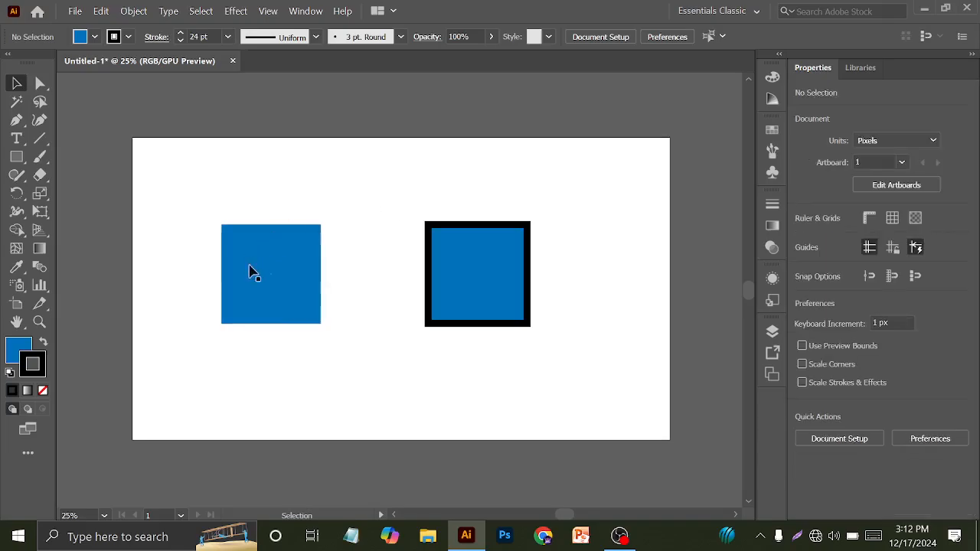
scroll(296, 282, "up", 1)
scroll(324, 272, "down", 1)
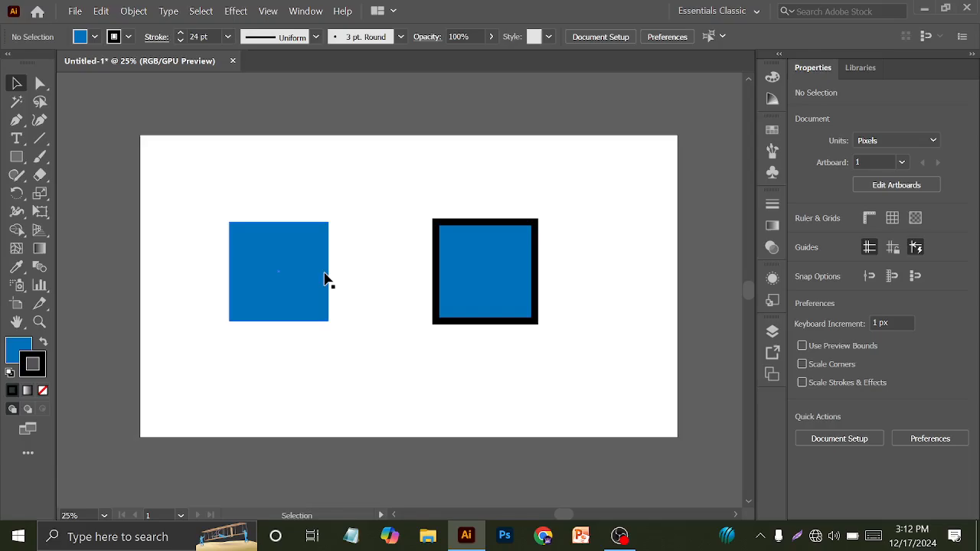
Step: Delete the left square that has no stroke and move the outlined square left to about X 665 px
left_click(15, 353)
left_click(280, 284)
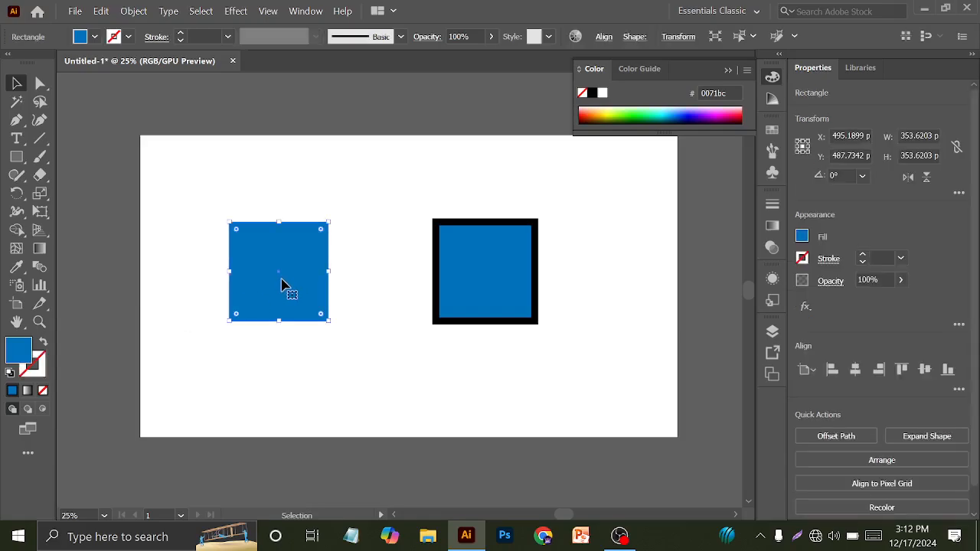
key("Delete")
left_click_drag(478, 260, 326, 275)
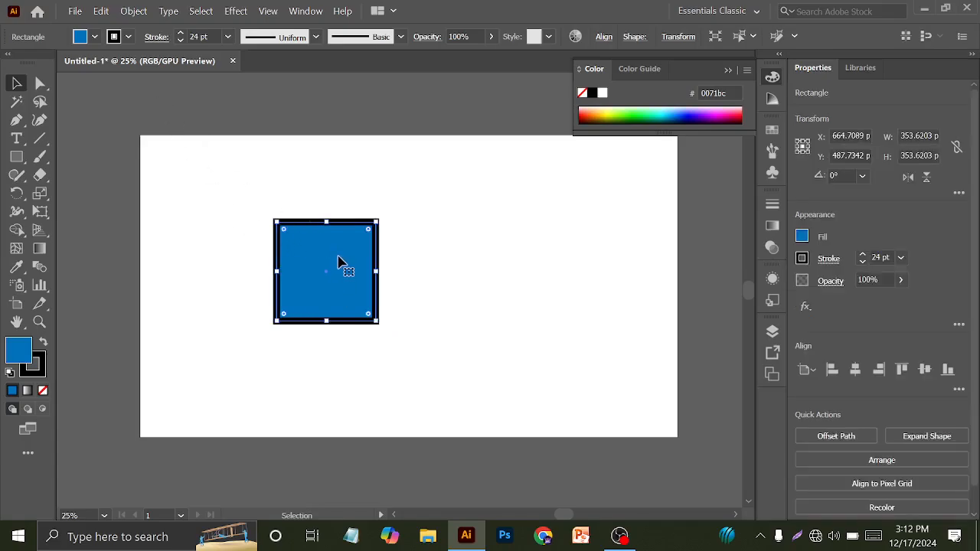
Step: Duplicate the outlined square horizontally to its right, at about X 1281 px, and select the copy
left_click_drag(324, 275, 470, 267)
left_click(400, 228)
key("space")
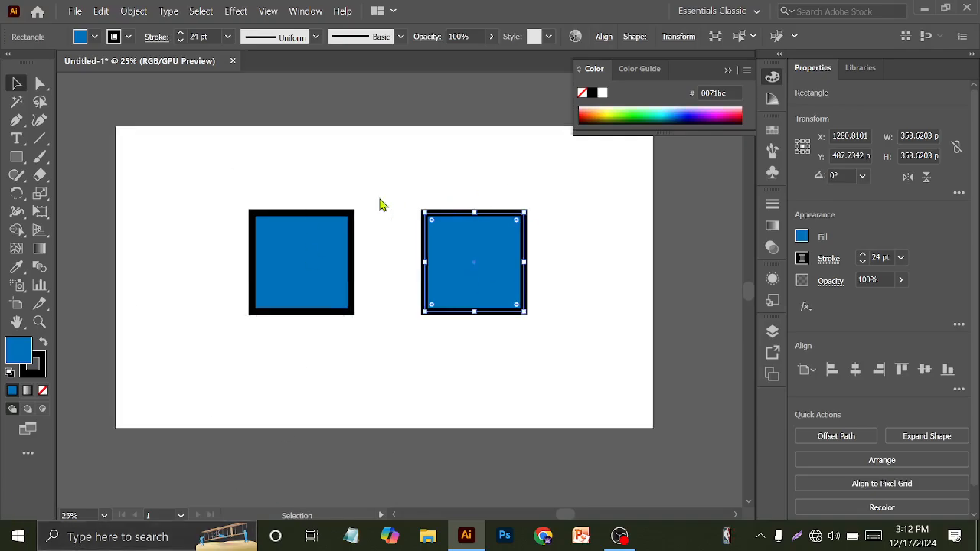
left_click_drag(337, 172, 457, 339)
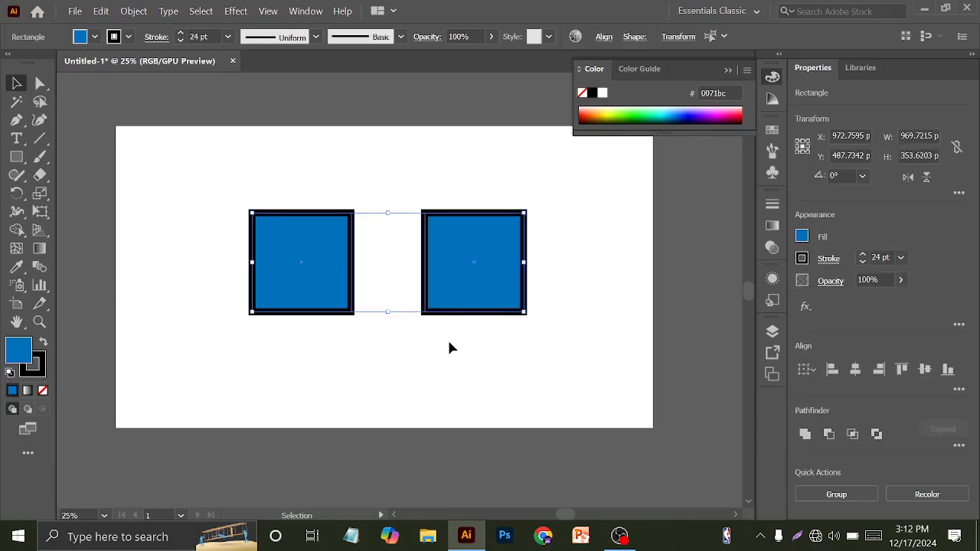
left_click(449, 346)
left_click(495, 258)
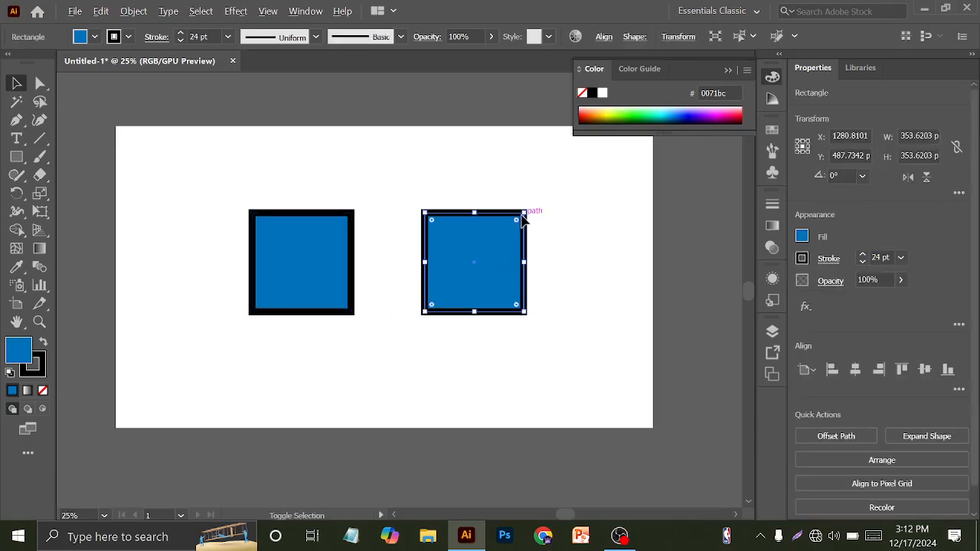
Step: Scale the right copy down proportionally about its centre to under a third of its size, and delete it
left_click_drag(527, 214, 504, 254)
left_click(522, 325)
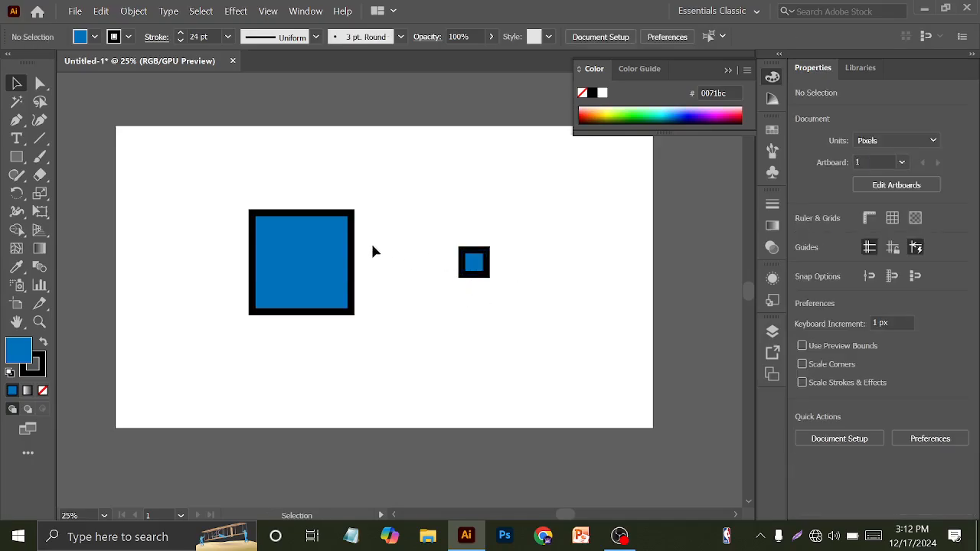
left_click_drag(431, 212, 518, 314)
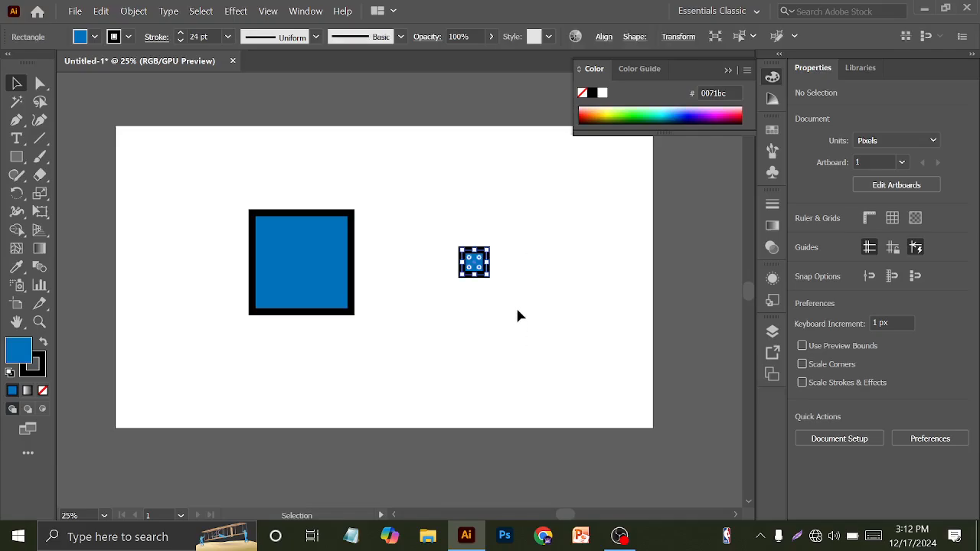
key("Delete")
Step: Move the remaining square slightly down to about Y 515 px and set its stroke weight to 51 pt
left_click_drag(324, 228, 324, 236)
left_click(203, 37)
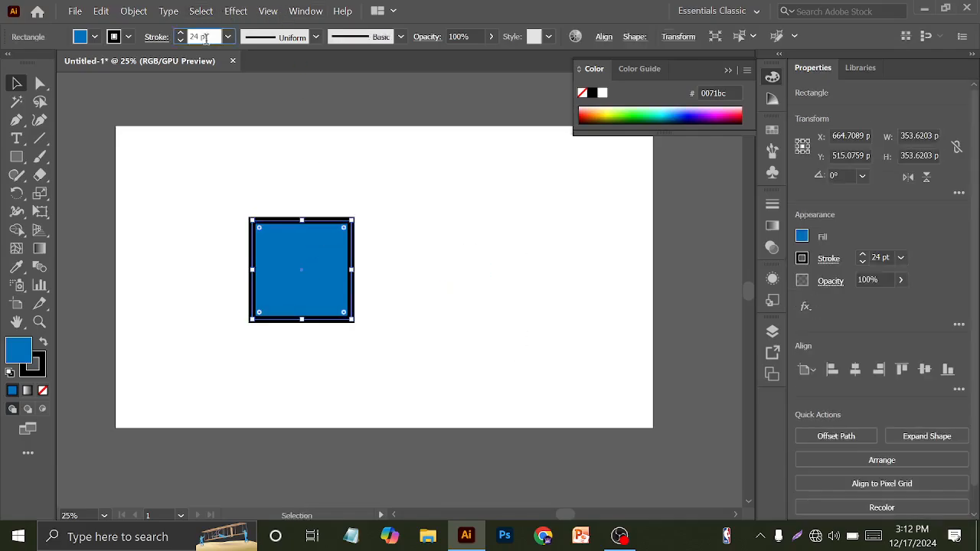
scroll(206, 38, "up", 10)
scroll(205, 38, "up", 17)
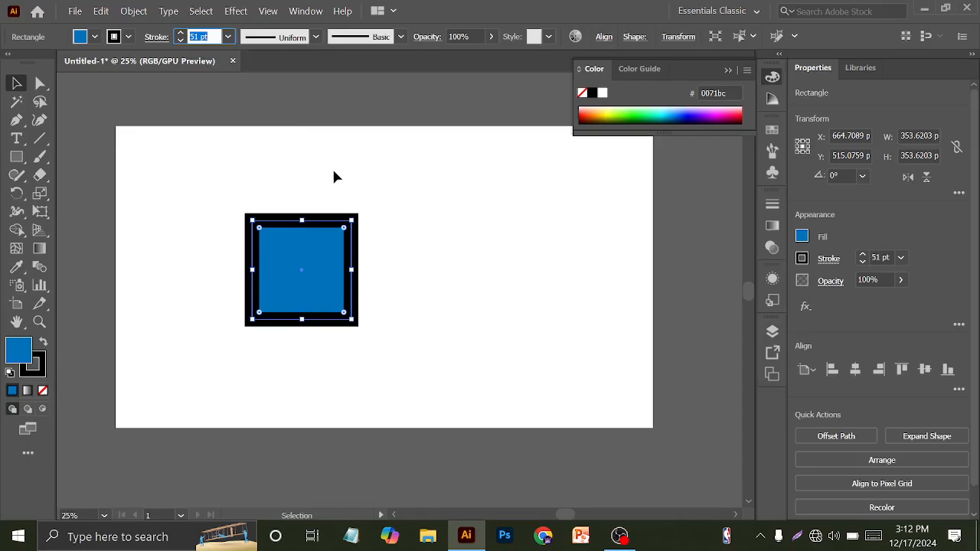
left_click(306, 133)
Step: Duplicate the 51 pt outlined square horizontally to its right, at about X 1321 px
left_click_drag(298, 253, 470, 273)
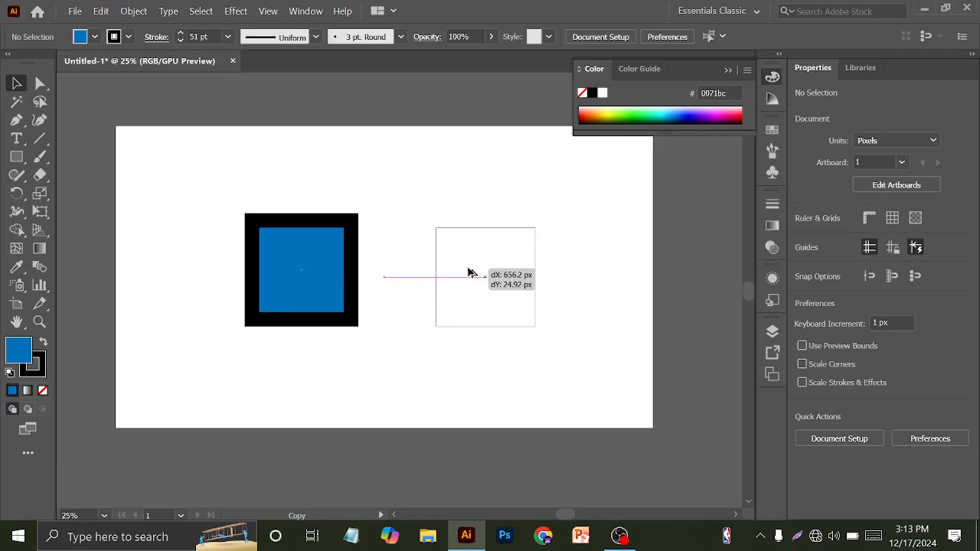
left_click_drag(469, 272, 468, 269)
key("ctrl+shift+a")
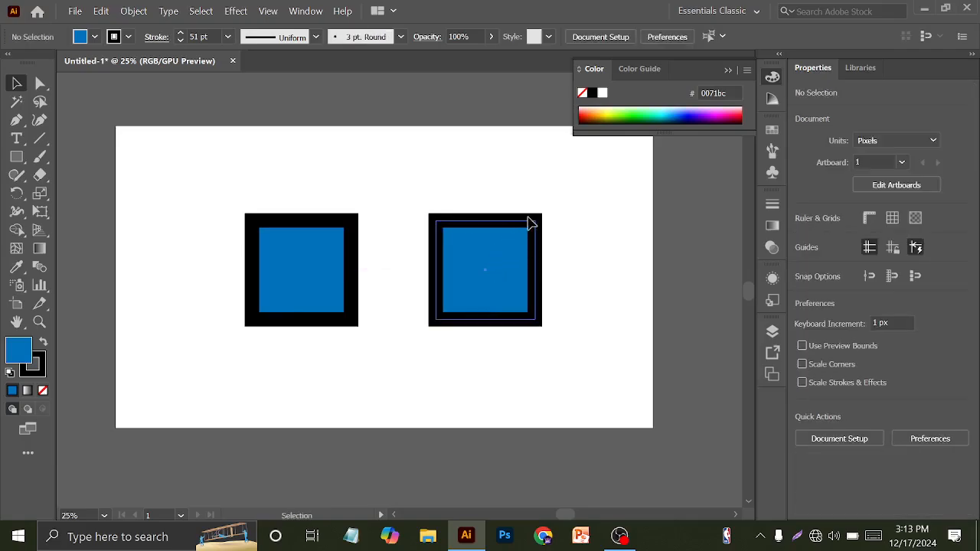
Step: Scale the right copy down proportionally about its centre in two stages, to about 62 px wide
left_click(531, 222)
left_click_drag(534, 220, 519, 243)
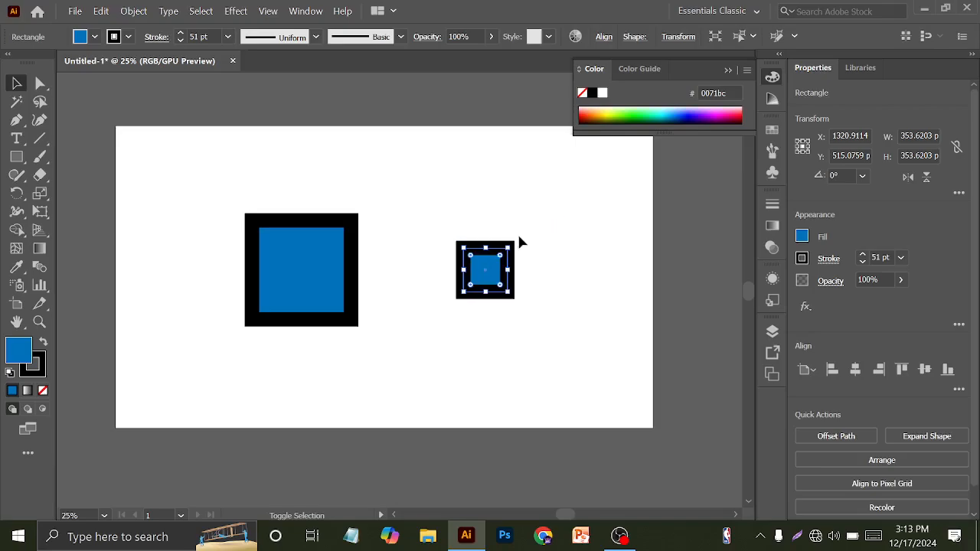
key("ctrl+shift+a")
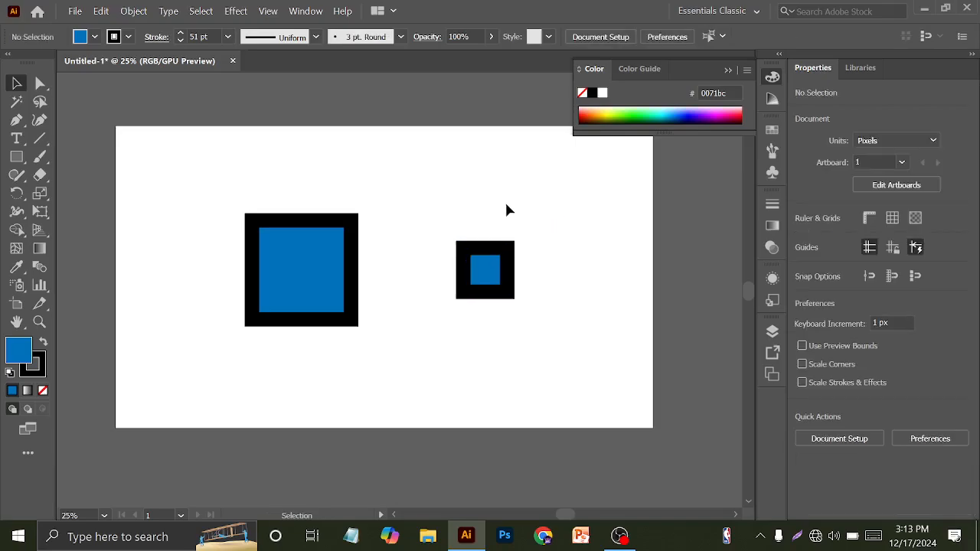
left_click(484, 278)
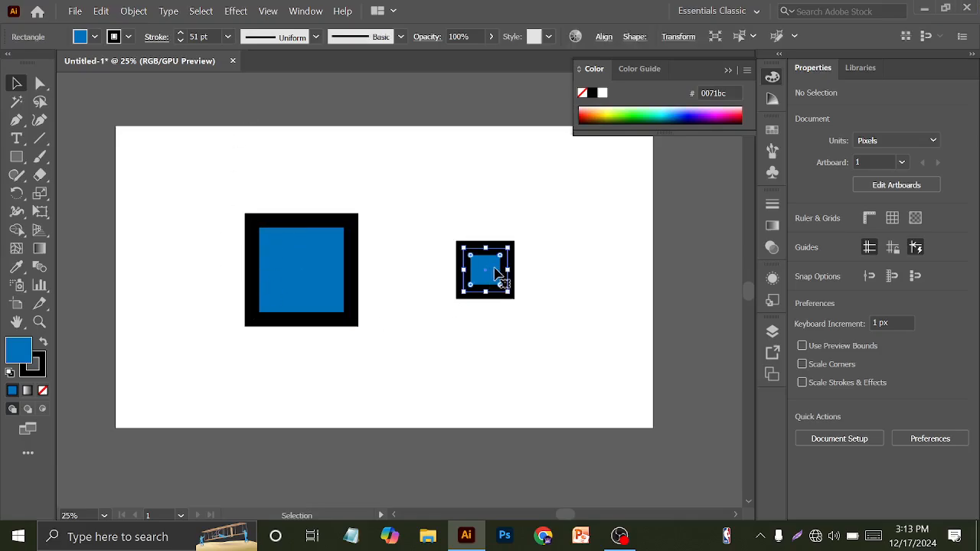
left_click_drag(507, 253, 494, 263)
left_click(535, 256)
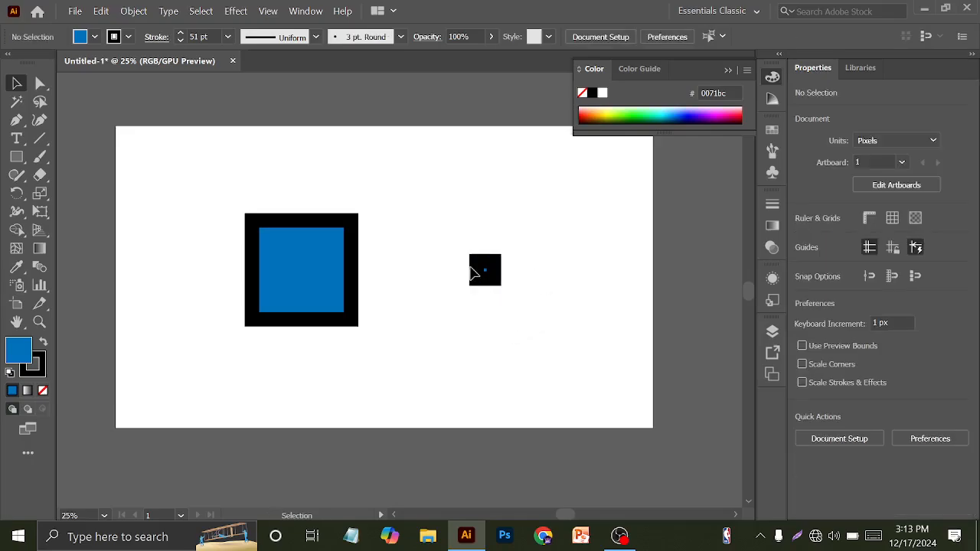
left_click(538, 322)
Step: Select the small and large squares in turn to compare their stroke weights
left_click_drag(429, 210, 512, 315)
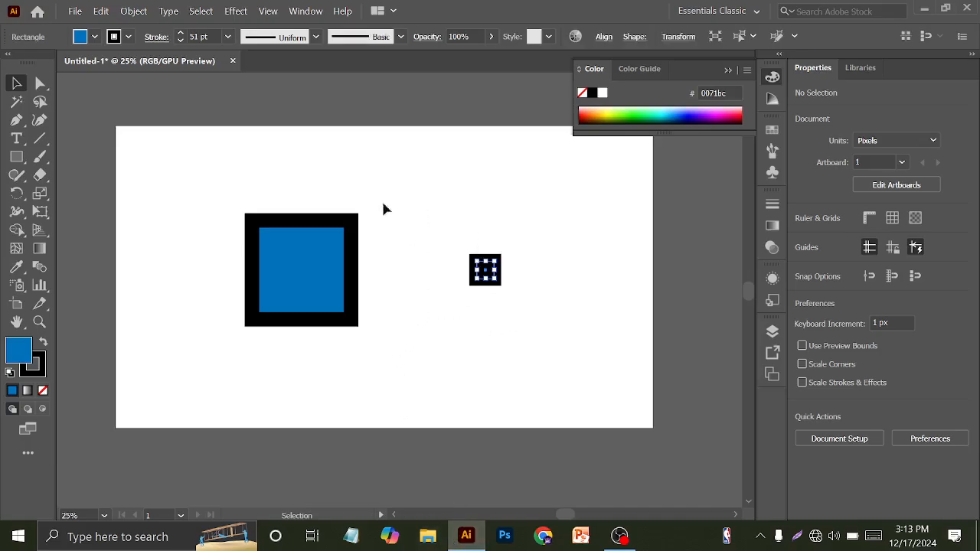
left_click(199, 37)
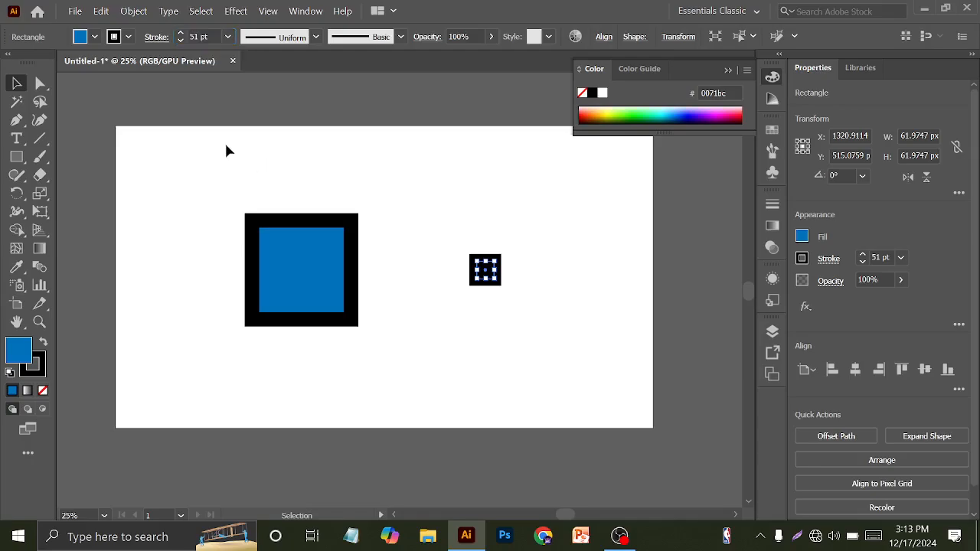
left_click_drag(212, 162, 324, 320)
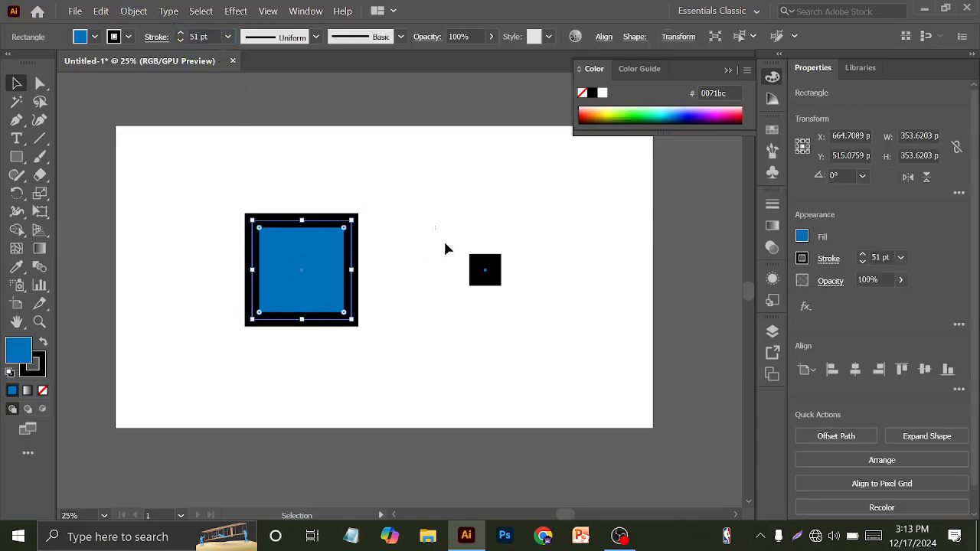
left_click_drag(433, 225, 509, 331)
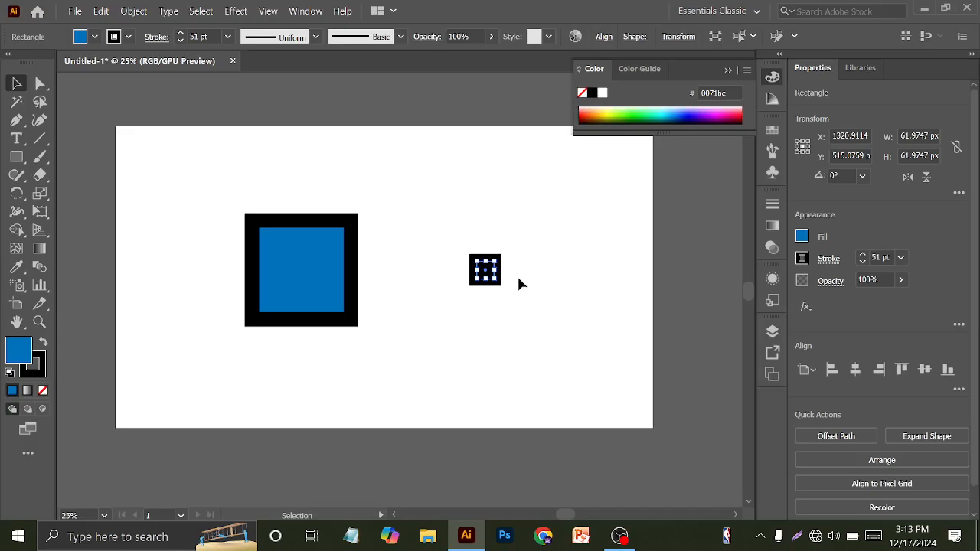
Step: Undo both scalings of the right copy and the duplication that made it
key("ctrl+z")
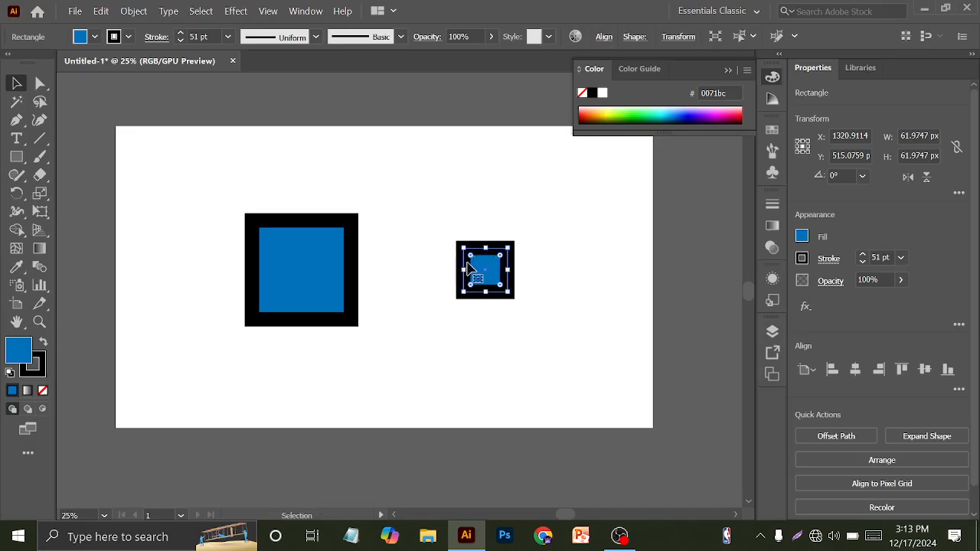
key("ctrl+z")
key("ctrl+z")
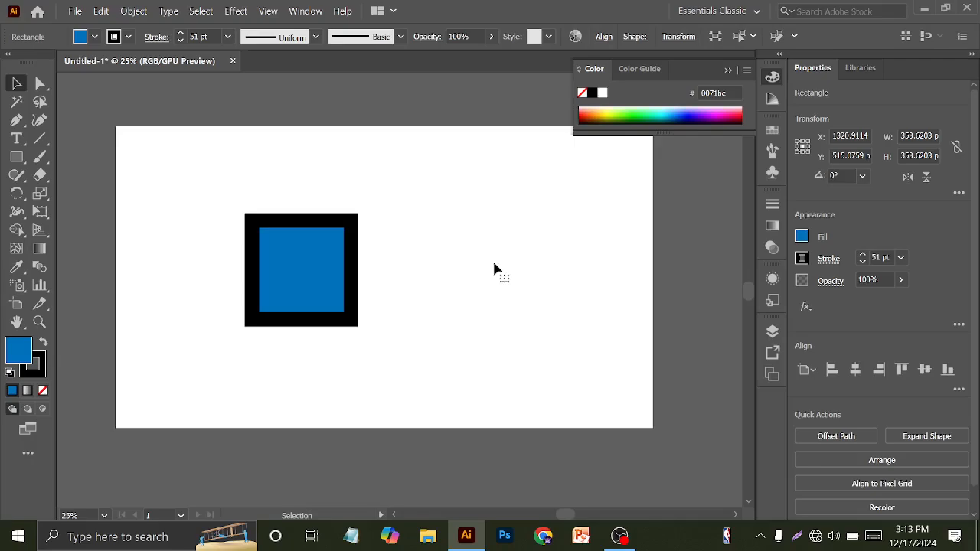
Step: Duplicate the square to its right at about X 1263 px and fill the left original with red ed1c24
left_click_drag(287, 273, 454, 273)
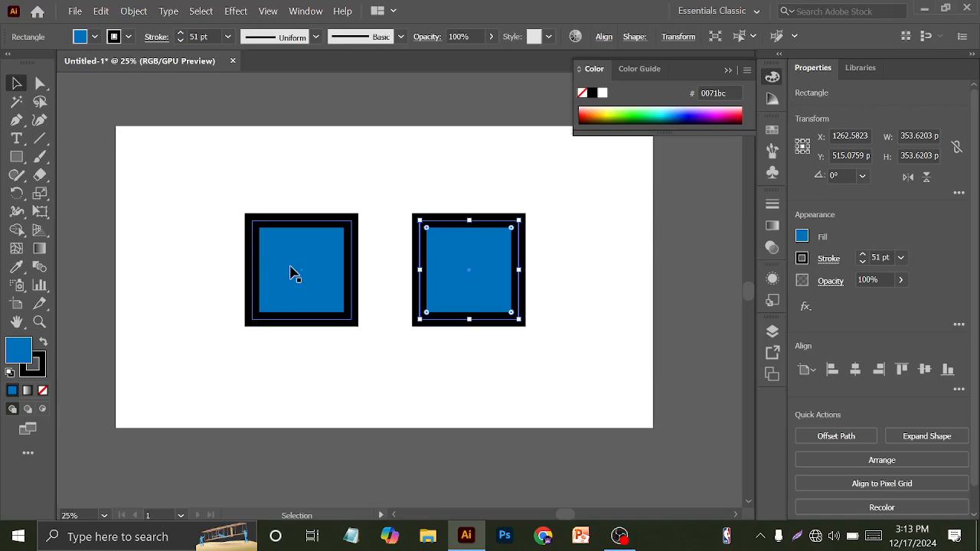
left_click(298, 272)
left_click(93, 36)
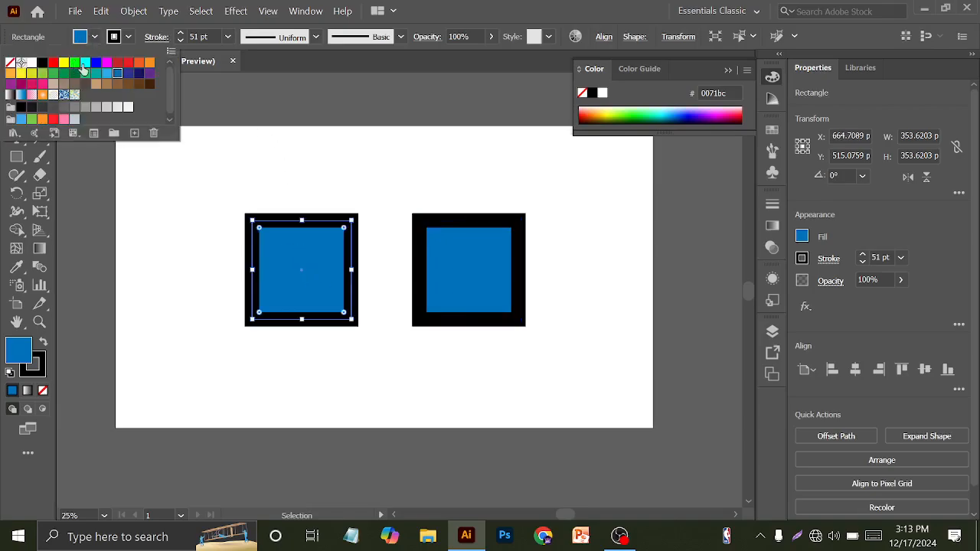
left_click(128, 62)
left_click(295, 135)
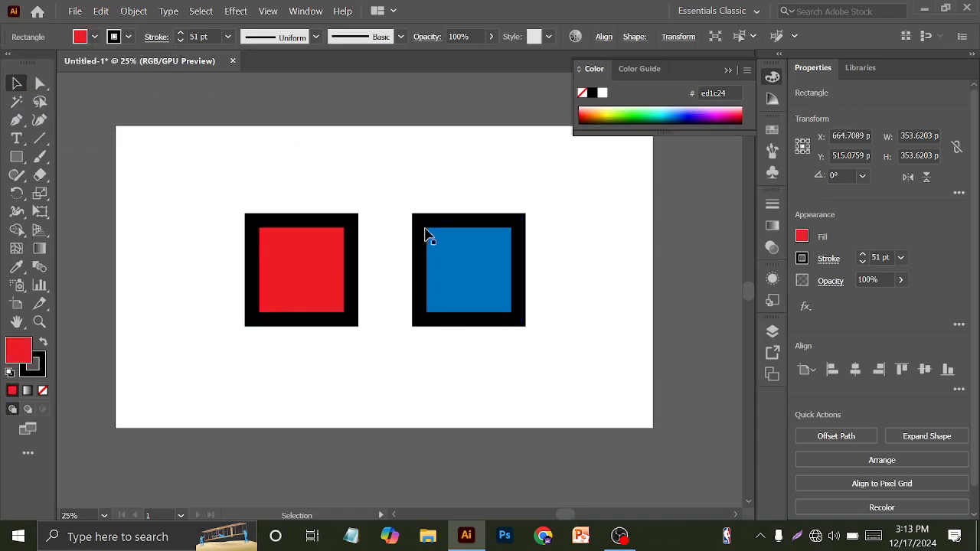
Step: Expand the right blue square with both Fill and Stroke enabled
left_click(424, 235)
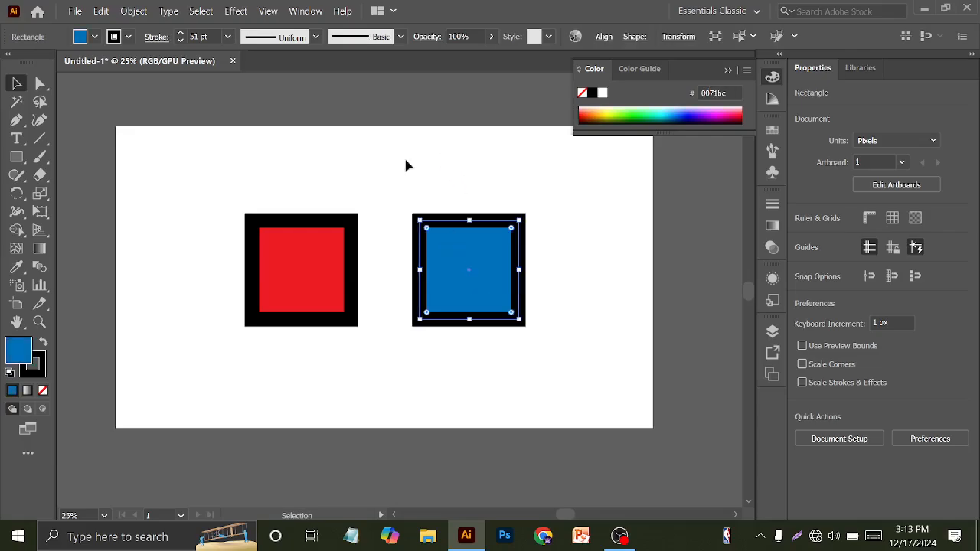
left_click(135, 10)
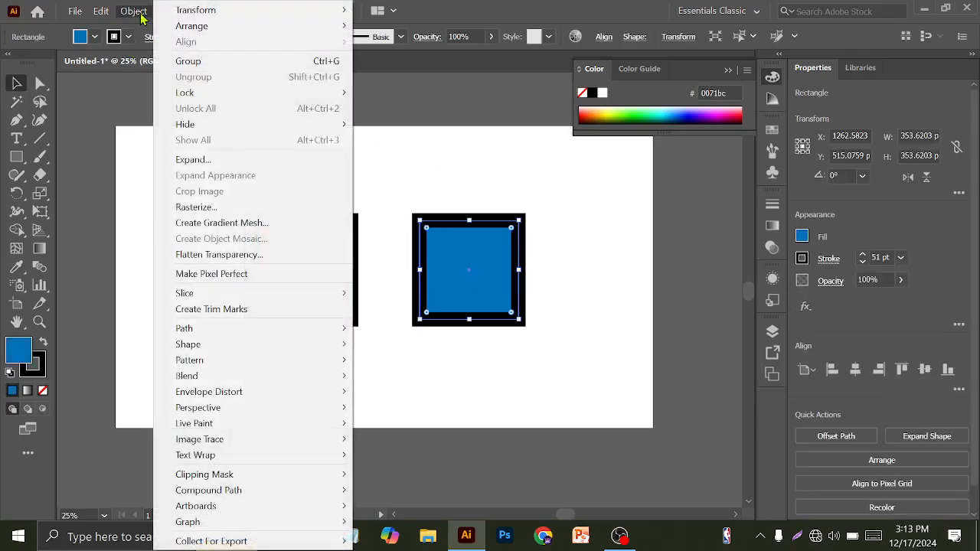
left_click(225, 161)
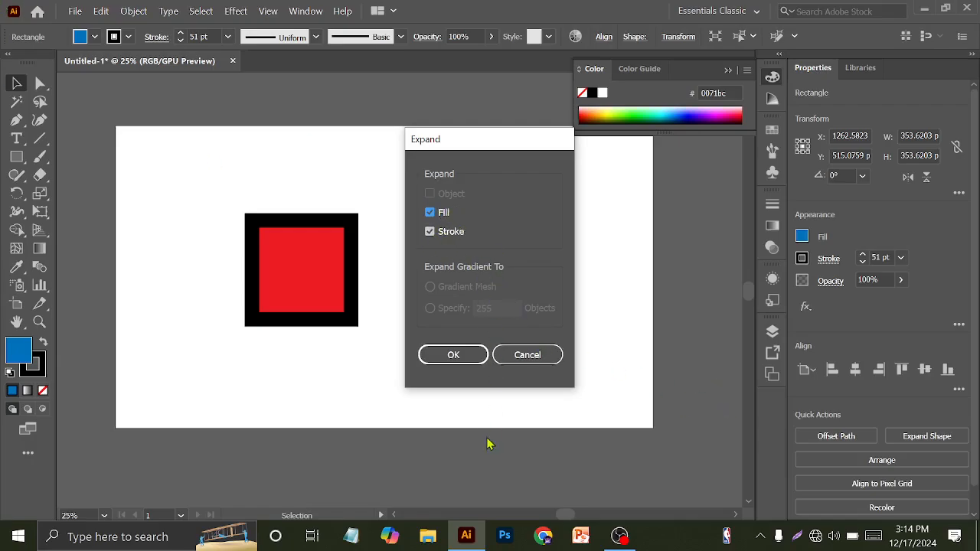
left_click(458, 355)
Step: Scale the expanded blue group down proportionally about its centre, check its border proportions, and undo the scaling
left_click(546, 213)
left_click(521, 225)
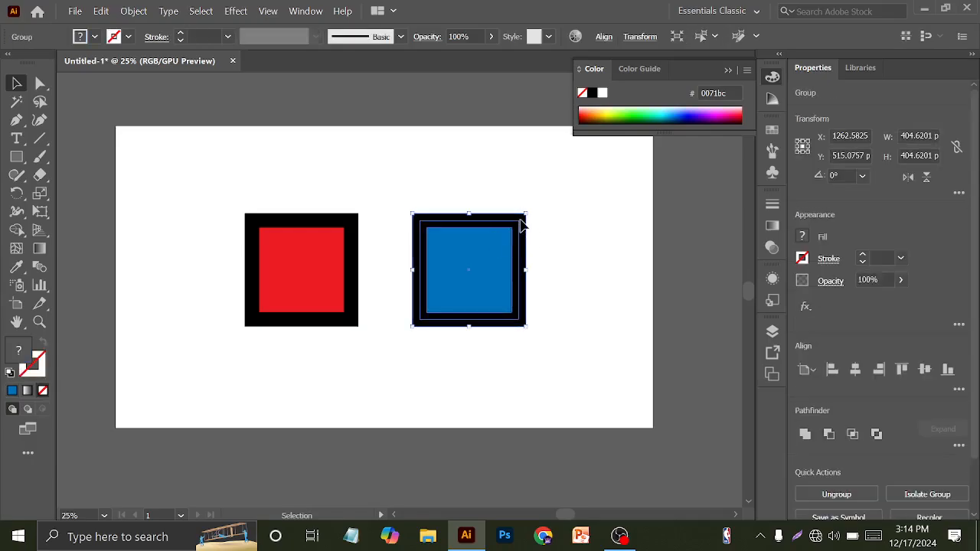
left_click_drag(521, 225, 502, 269)
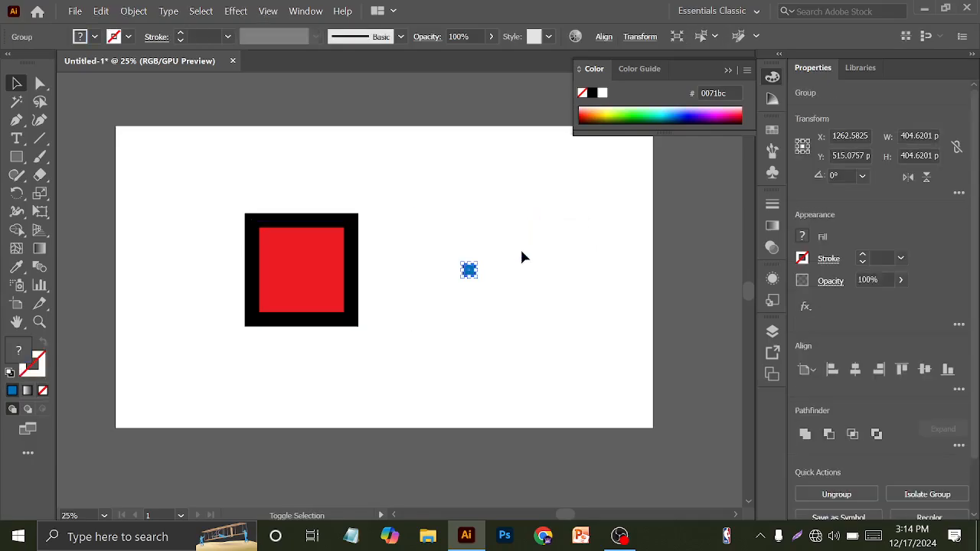
left_click(491, 285)
scroll(485, 271, "up", 1)
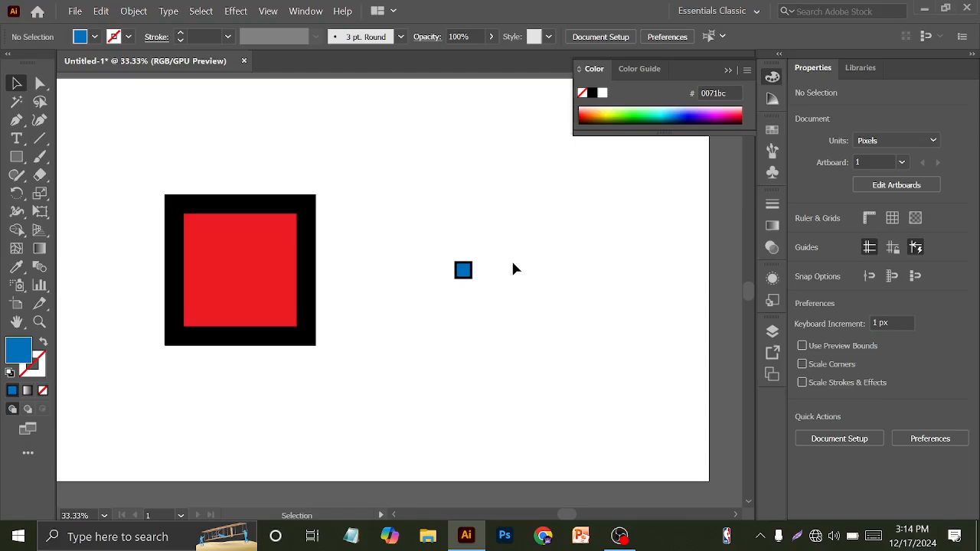
key("ctrl+z")
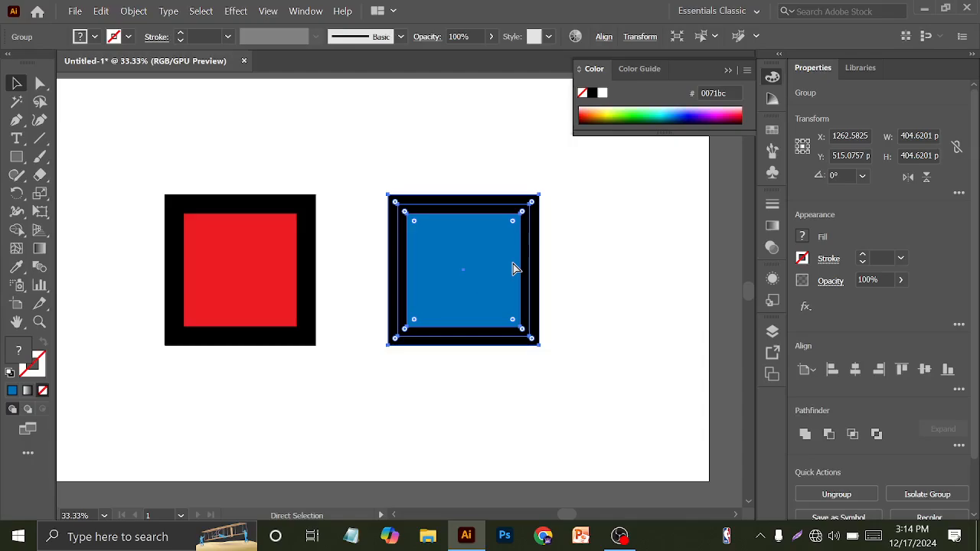
key("v")
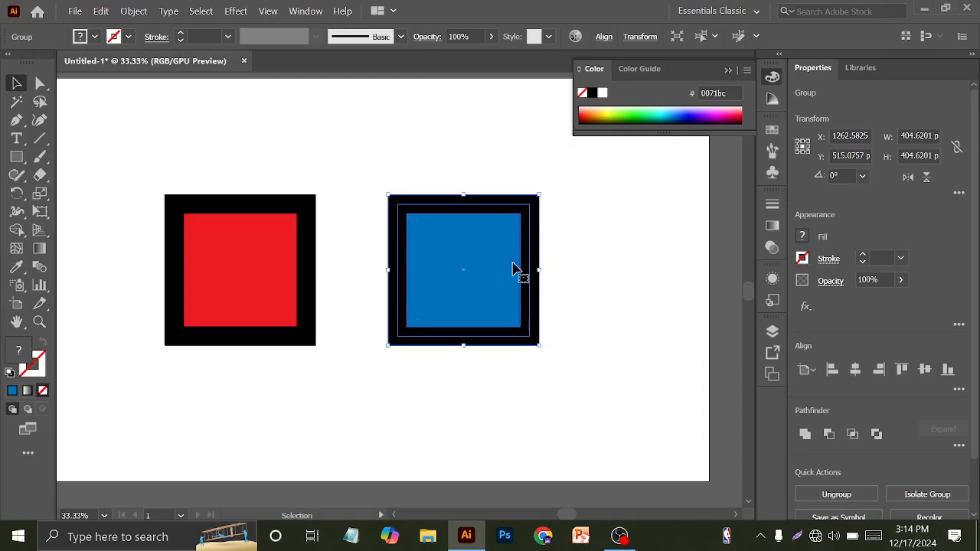
Step: Delete the expanded blue square group beside the red square
key("a")
key("v")
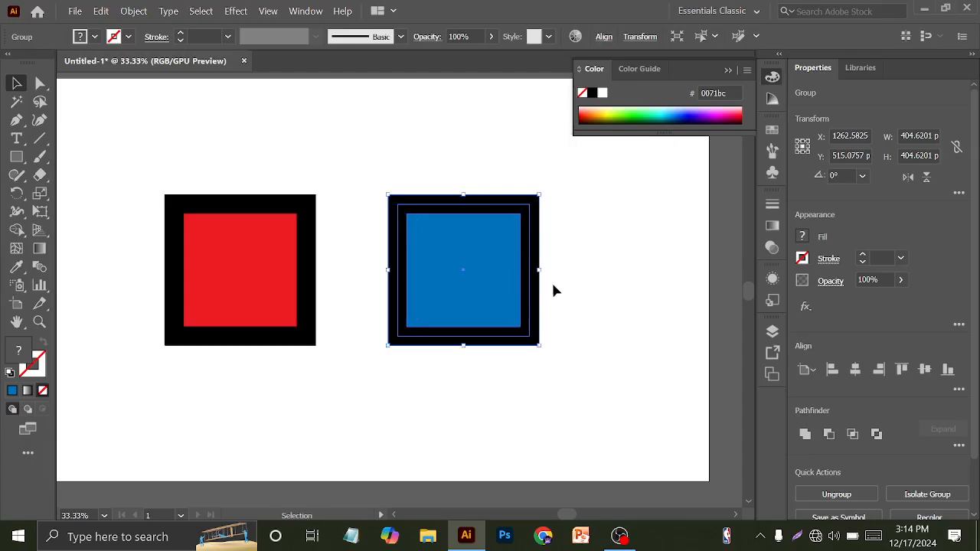
left_click(295, 252)
left_click(475, 162)
left_click(487, 222)
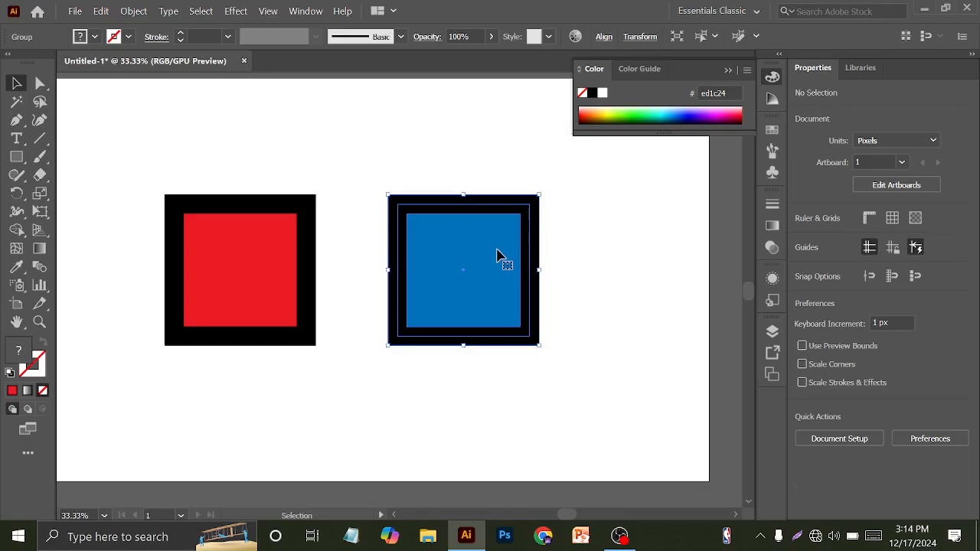
key("Delete")
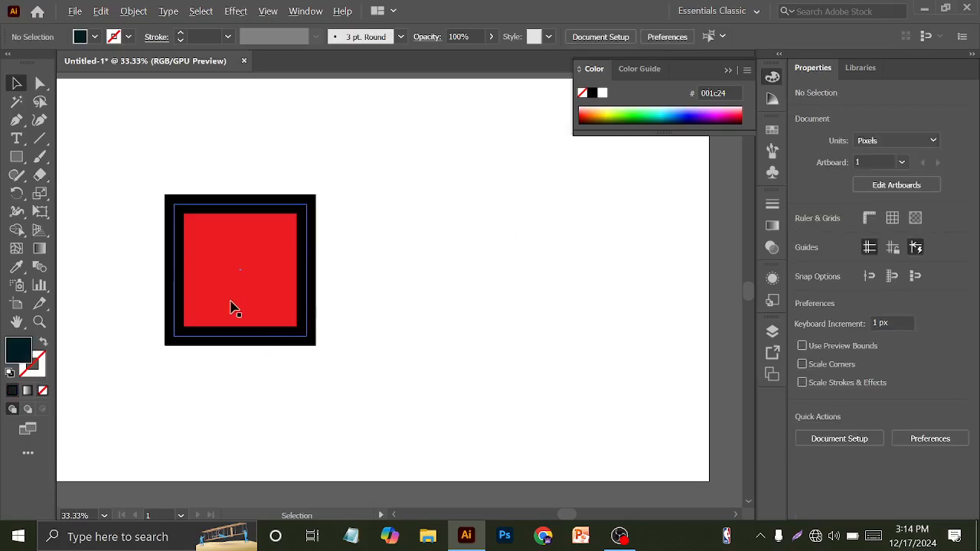
Step: Duplicate the red square horizontally to its right at about X 1273 px
mouse_move(232, 306)
left_mouse_down()
mouse_move(376, 272)
mouse_move(459, 280)
mouse_move(452, 336)
left_mouse_up()
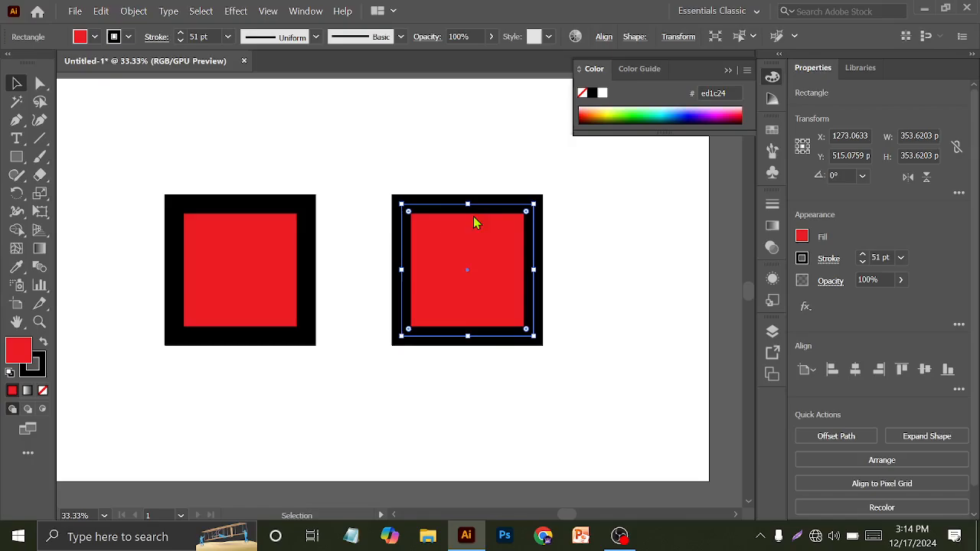
left_click(385, 155)
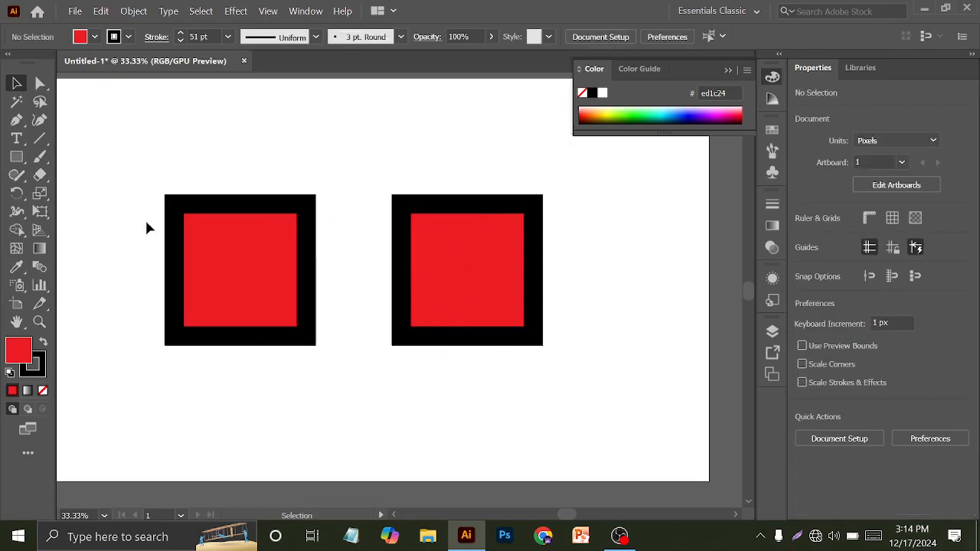
left_click(184, 222)
left_click(491, 265)
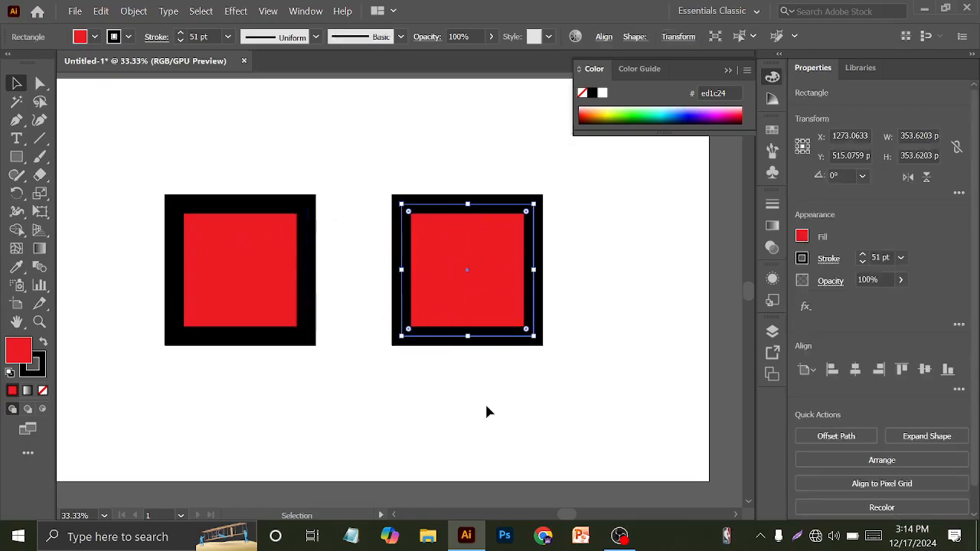
Step: Expand the right red square with both Fill and Stroke enabled
left_click(134, 11)
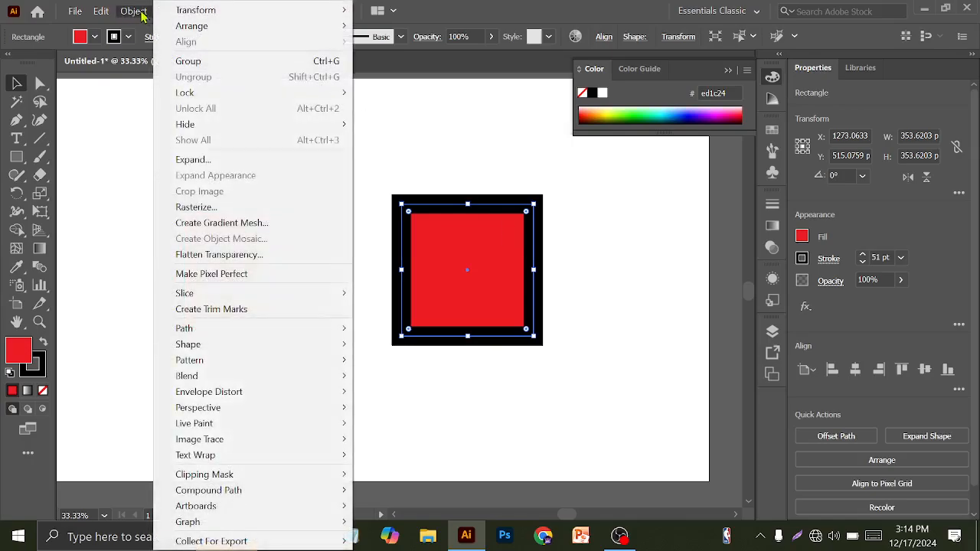
left_click(191, 160)
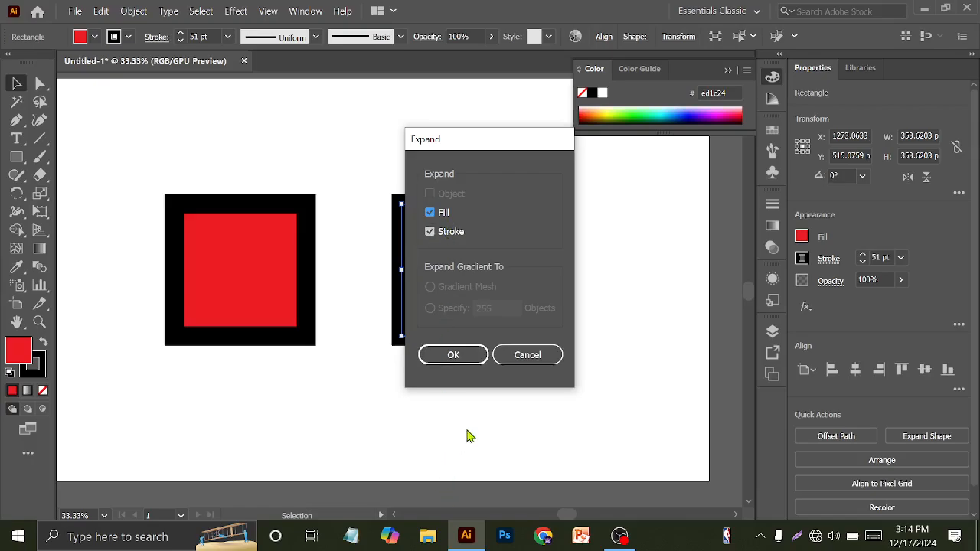
left_click(460, 363)
left_click(462, 393)
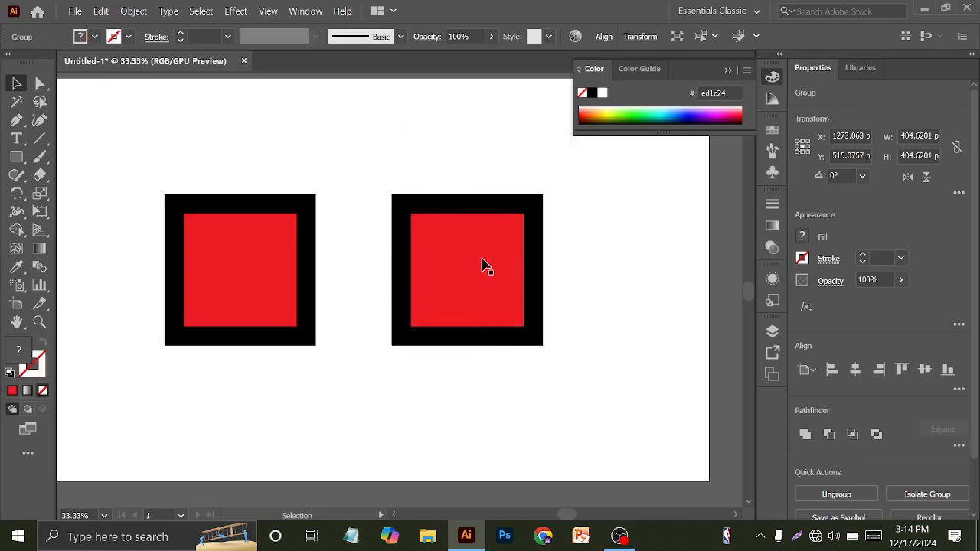
Step: Move the expanded red group to about X 1350 px, Y 574 px and scale it down proportionally to about 47 px
left_click_drag(486, 267, 514, 287)
left_click_drag(571, 219, 513, 280)
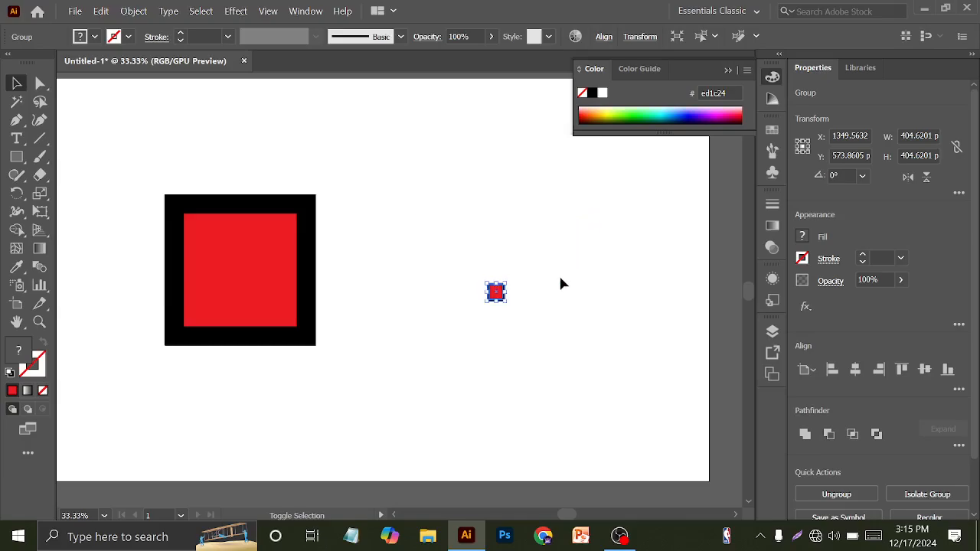
left_click(476, 320)
Step: Scale the unexpanded left square down about its centre and compare its border with that of the expanded group
left_click_drag(307, 204, 254, 256)
left_click(320, 260)
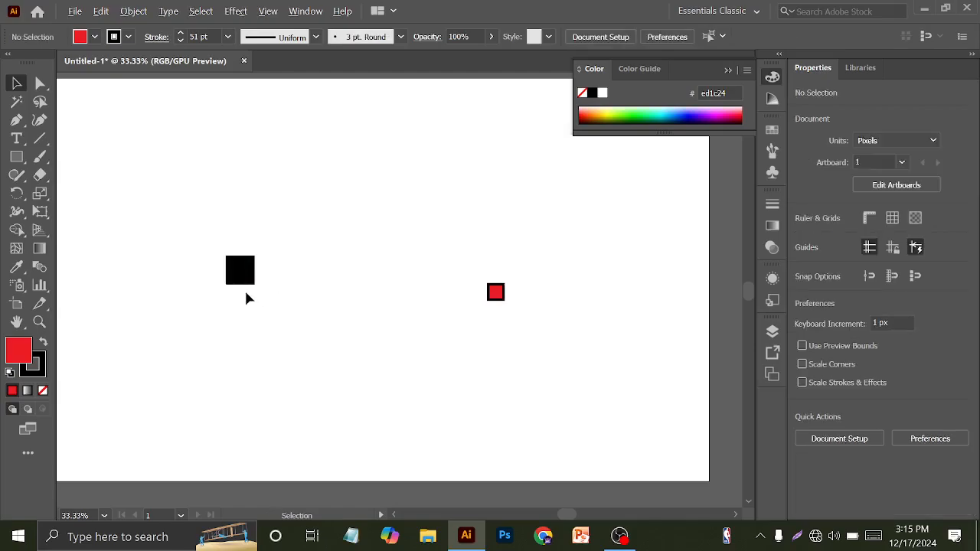
scroll(246, 293, "up", 1)
left_click_drag(179, 207, 303, 334)
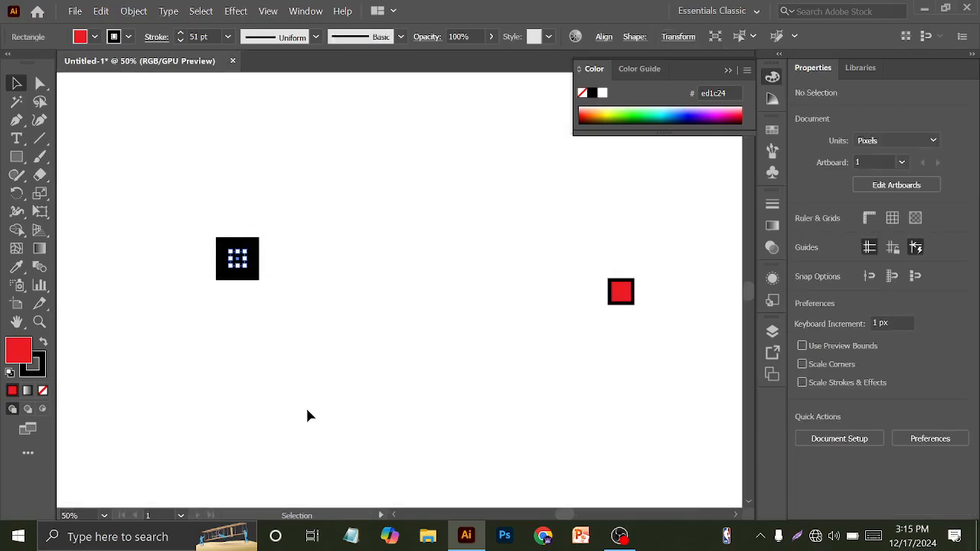
left_click(582, 234)
left_click_drag(637, 334, 650, 345)
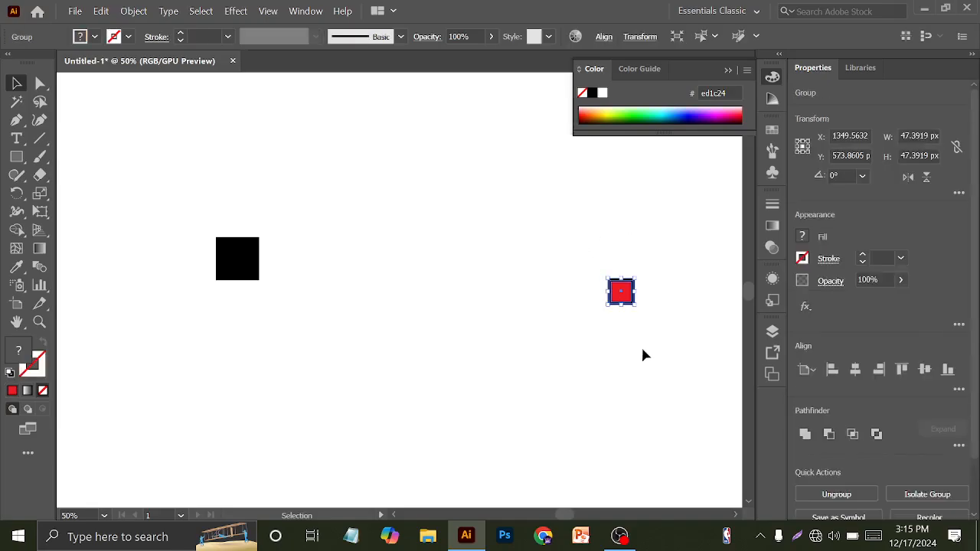
Step: Delete both scaled-down squares from the artboard
left_click_drag(186, 192, 649, 456)
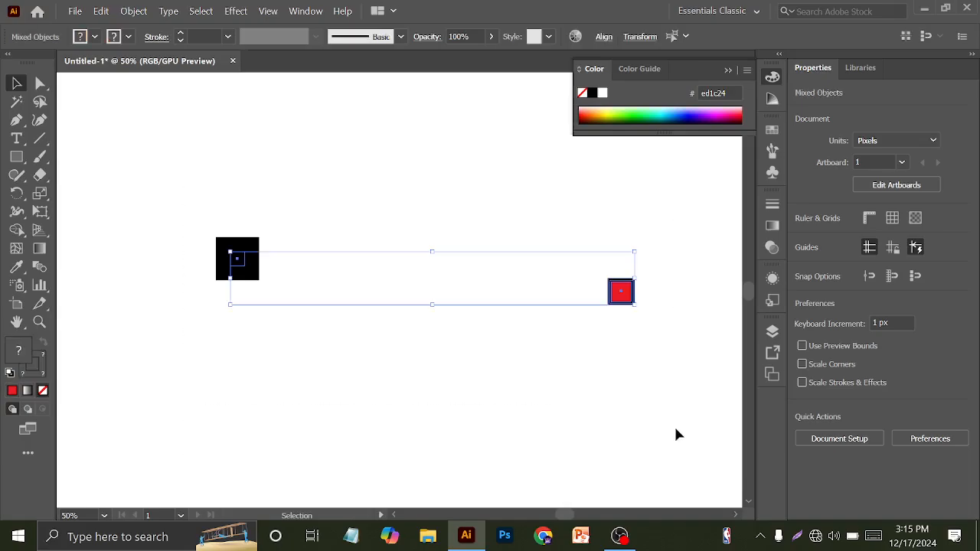
key("Delete")
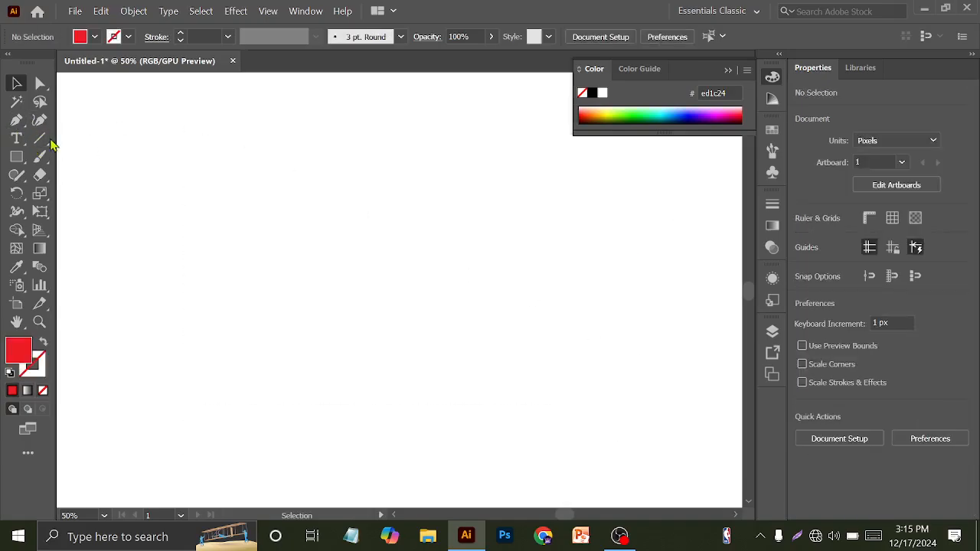
left_click(41, 140)
right_click(42, 141)
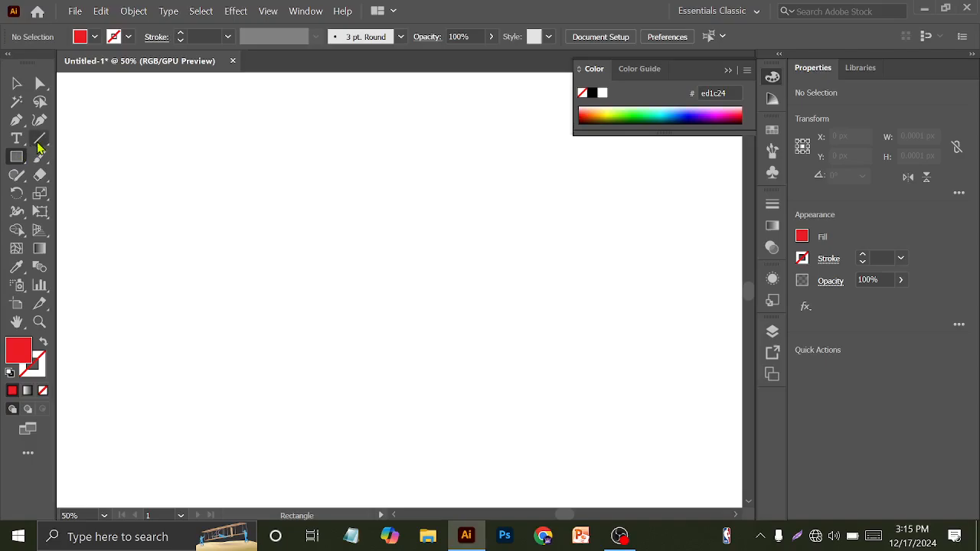
left_click(39, 142)
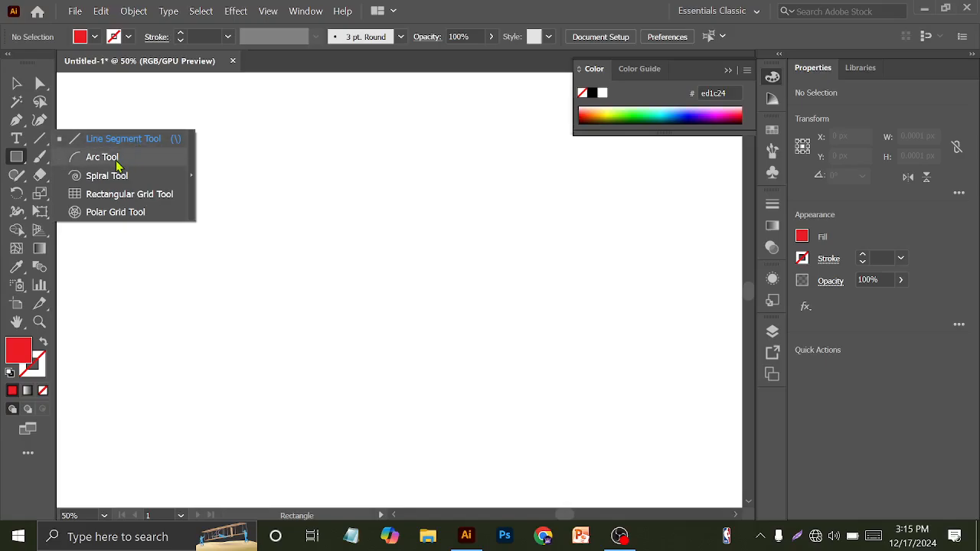
left_click(21, 158)
left_click_drag(212, 168, 284, 205)
key("ctrl+z")
Step: Draw a horizontal line segment about 949 px long across the upper artboard, without stroke colour, and deselect it
left_click(45, 140)
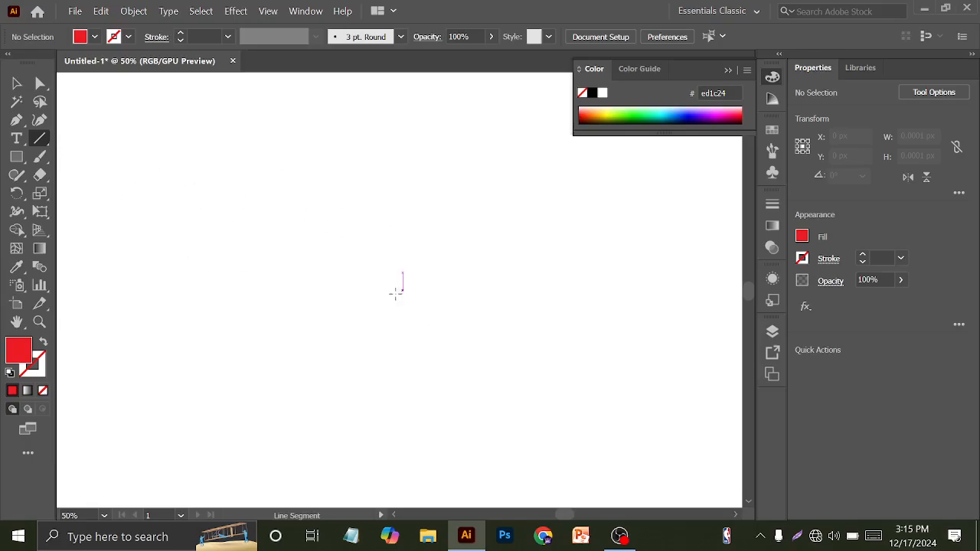
key("ctrl+minus")
left_click(210, 235)
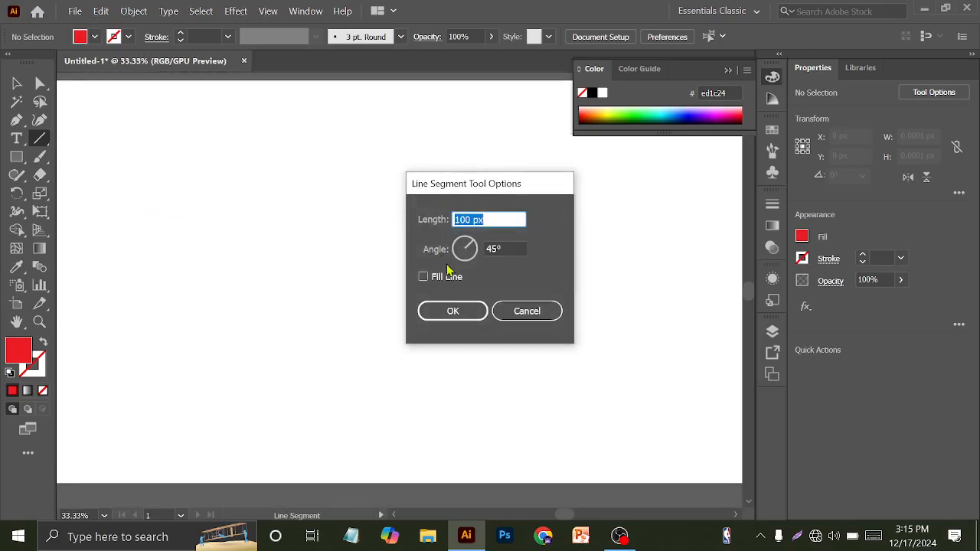
left_click(525, 311)
left_click_drag(159, 213, 513, 214)
left_click(16, 83)
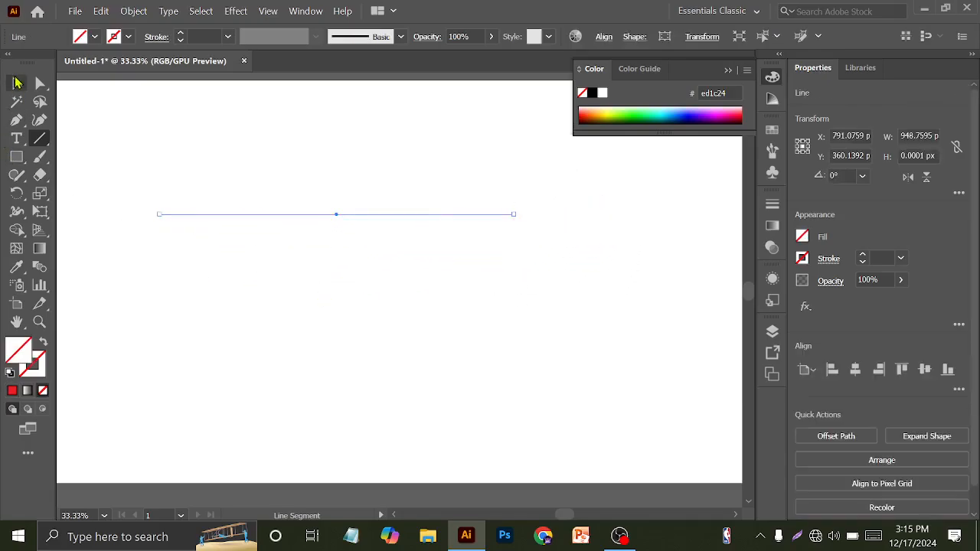
left_click(177, 130)
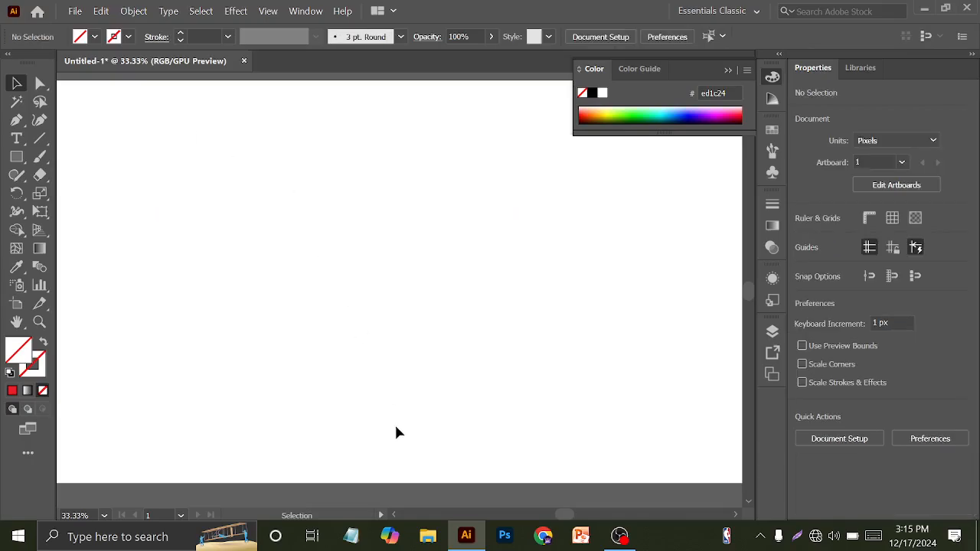
Step: Reveal the strokeless line by selecting across the area where it lies, and clear the selection
scroll(394, 423, "up", 2)
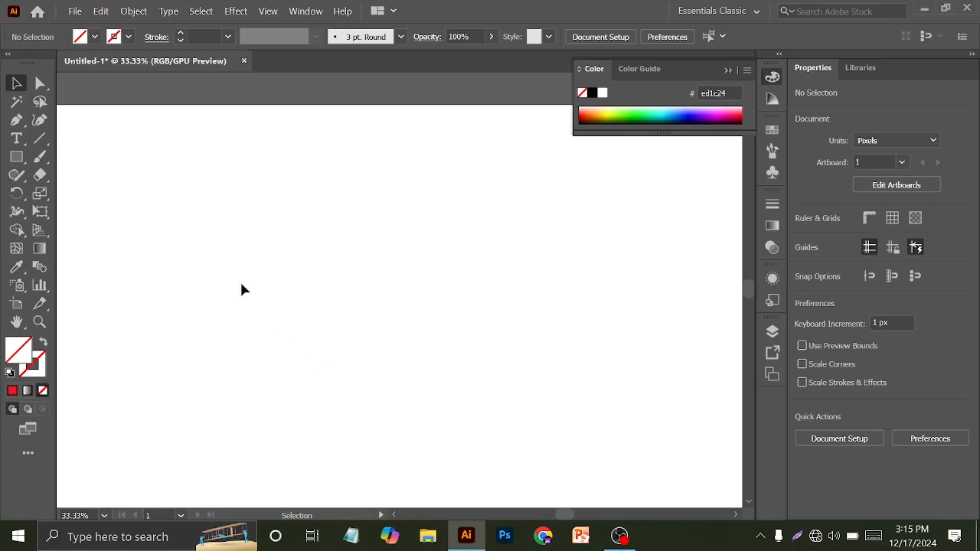
left_click_drag(191, 151, 392, 425)
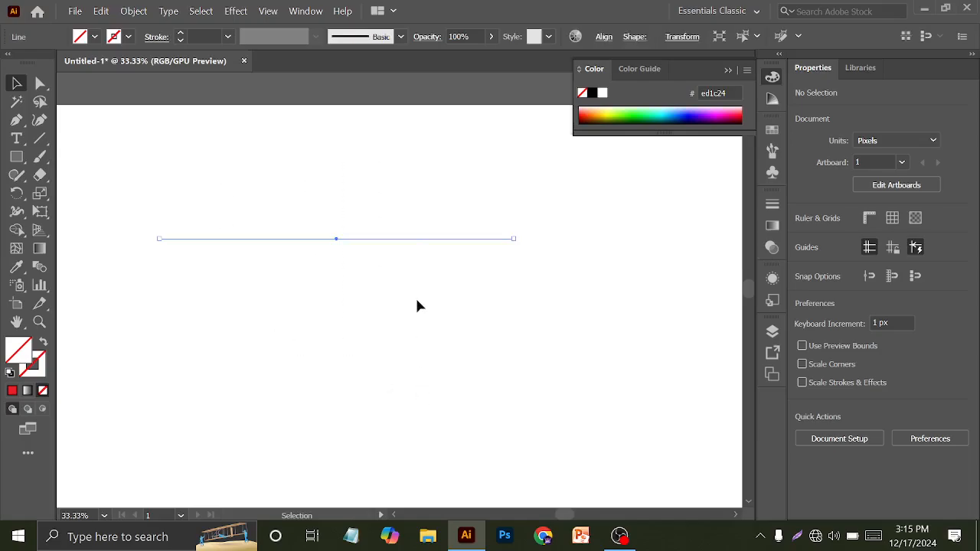
key("Delete")
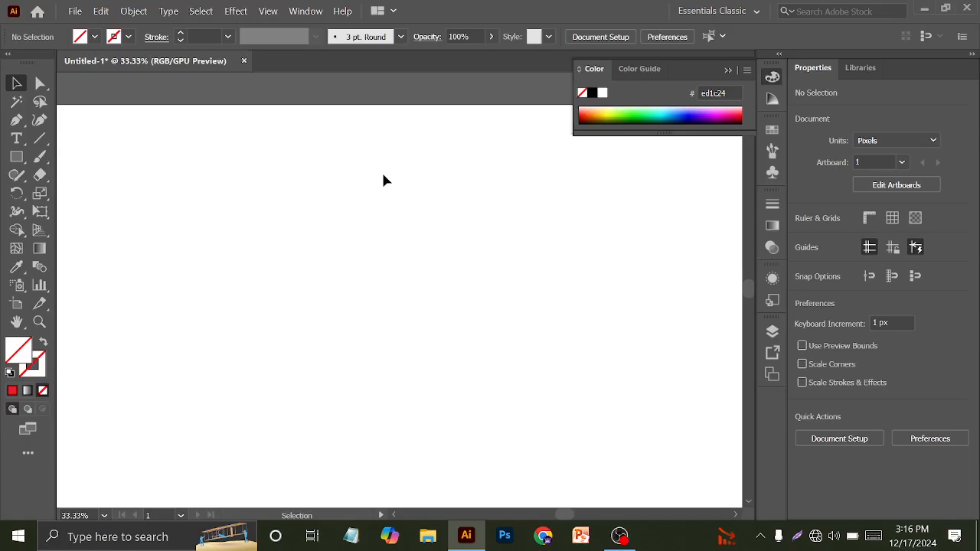
left_click(619, 535)
left_click(959, 373)
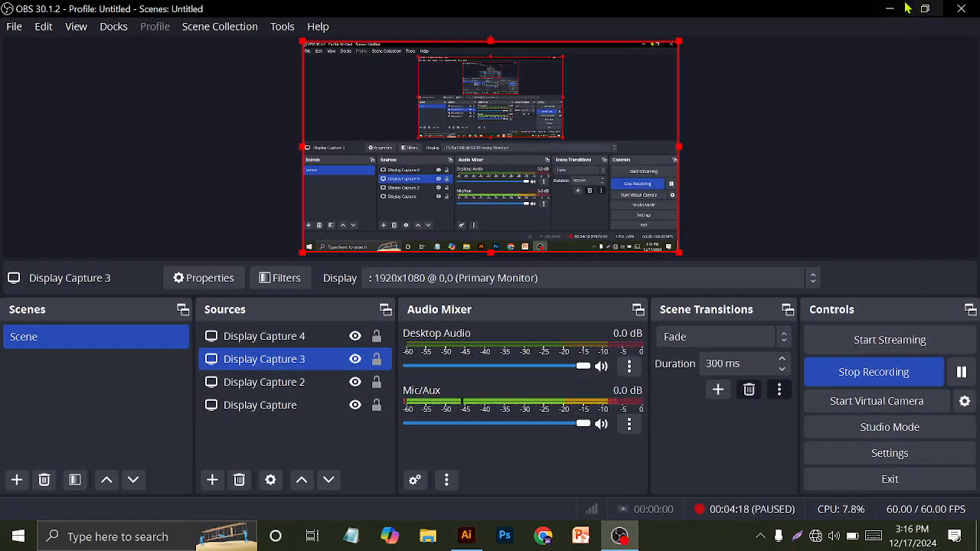
left_click(889, 9)
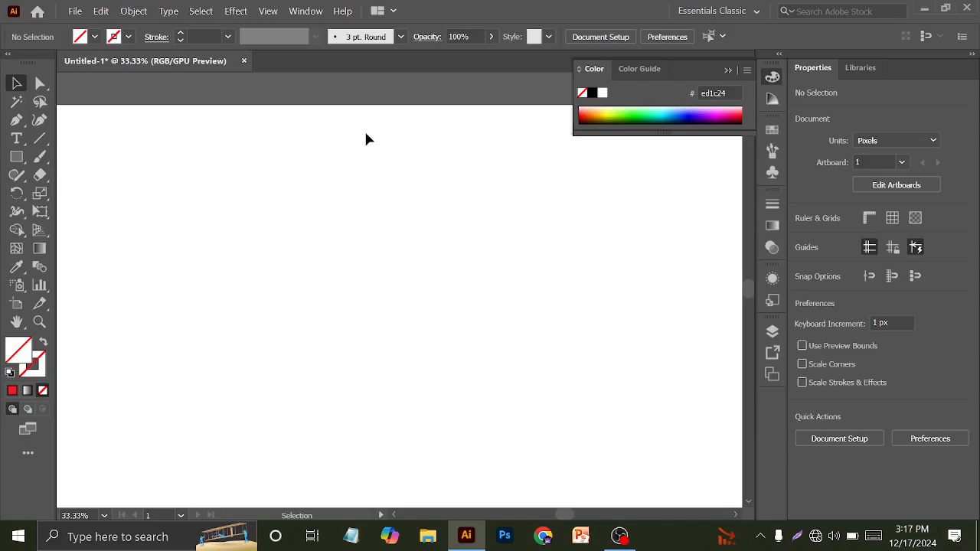
Step: Collapse the floating Color panel and switch the document to Outline view
scroll(398, 181, "down", 1)
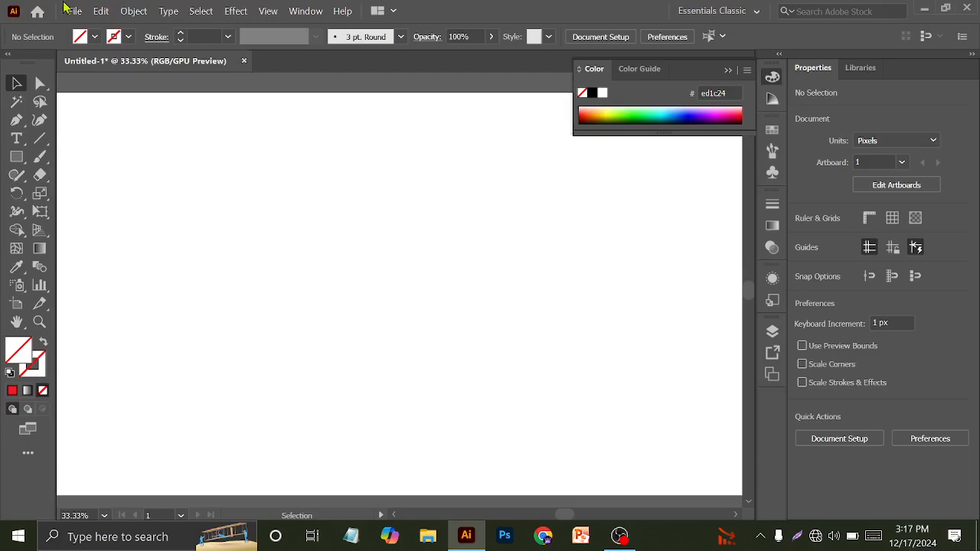
key("ctrl+minus")
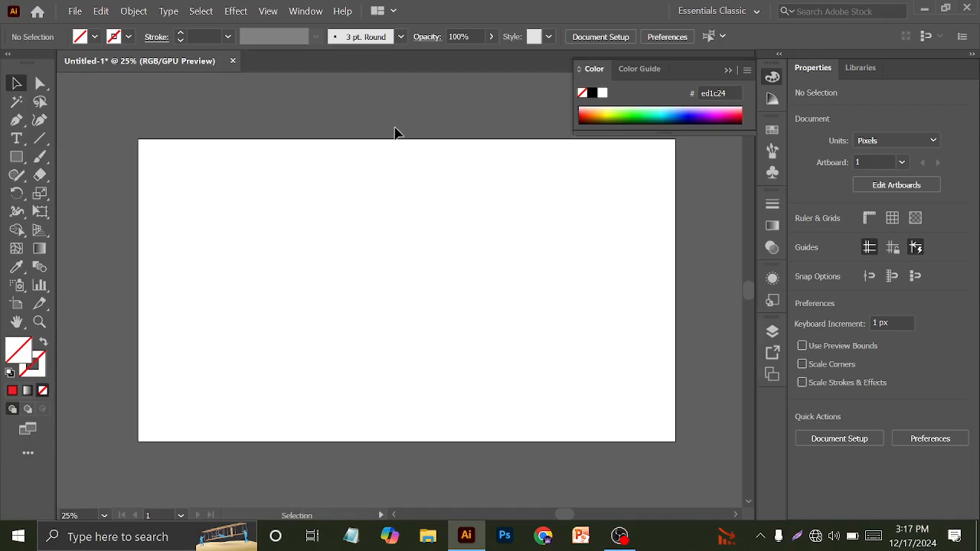
left_click(730, 69)
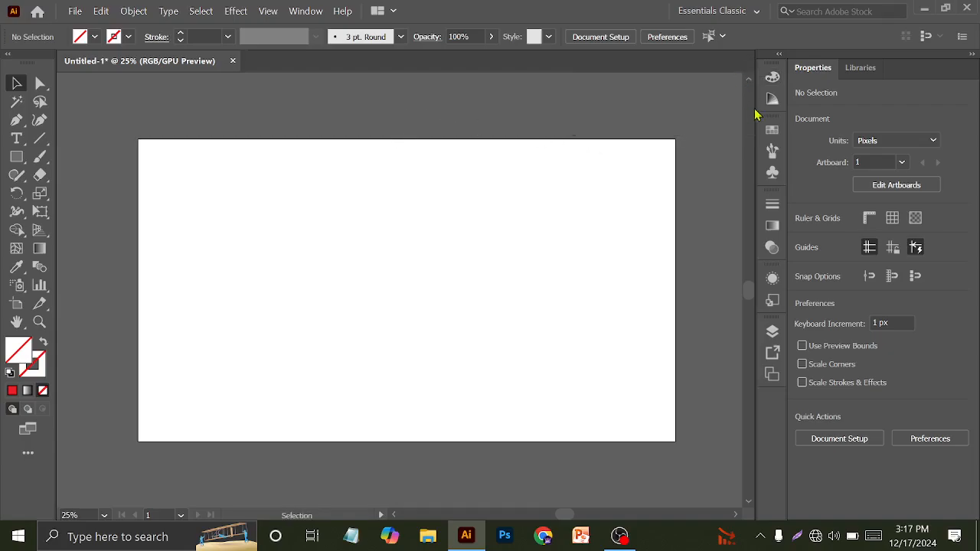
key("ctrl+y")
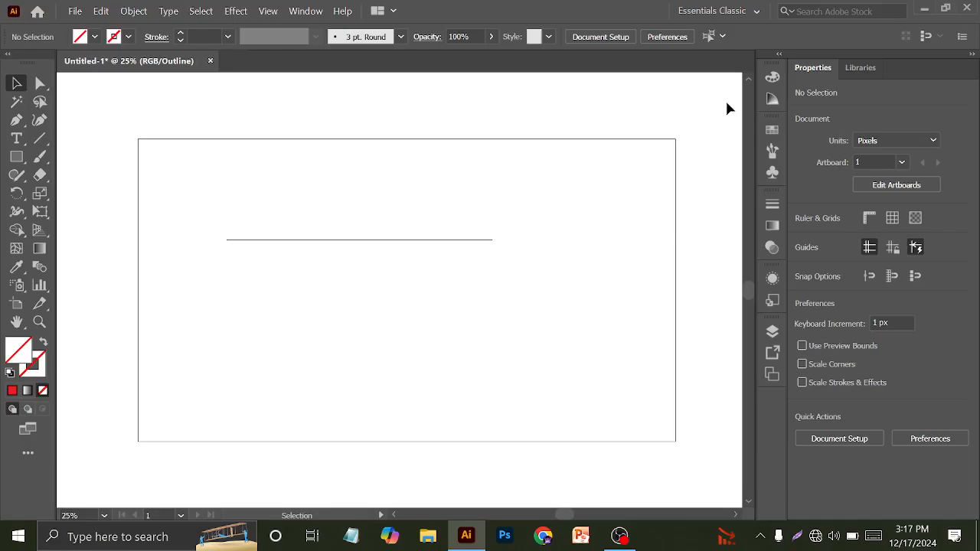
Step: Inspect the hidden line in Outline view and select it
scroll(458, 228, "down", 1)
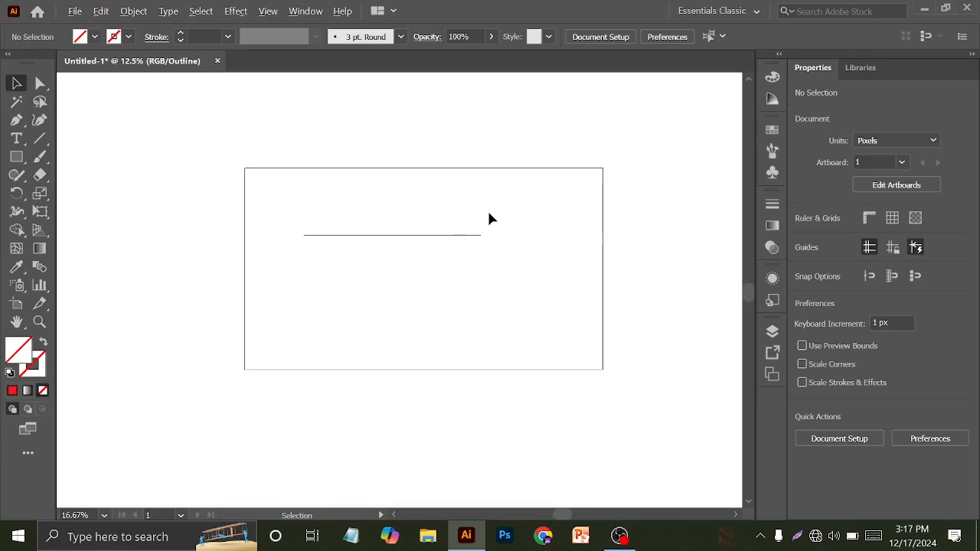
scroll(459, 226, "down", 1)
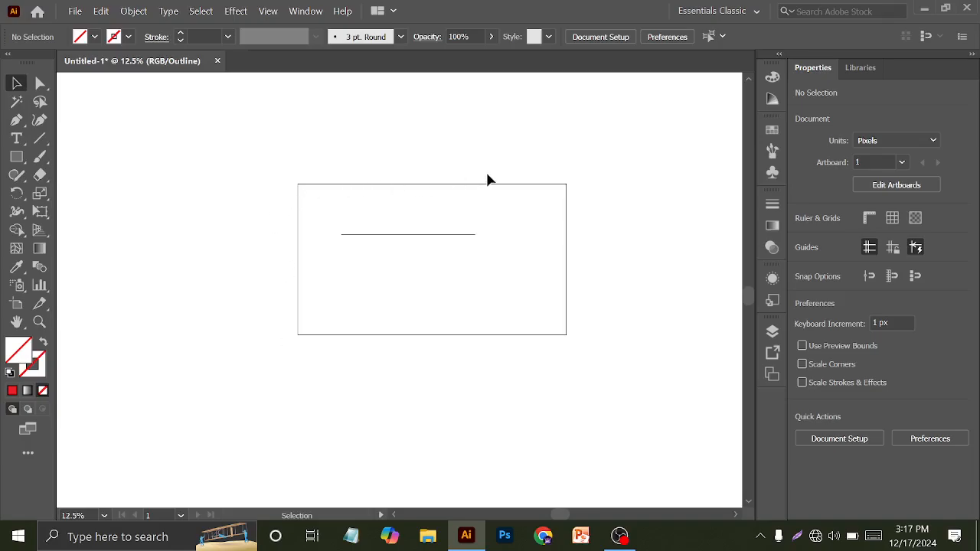
scroll(475, 241, "up", 1)
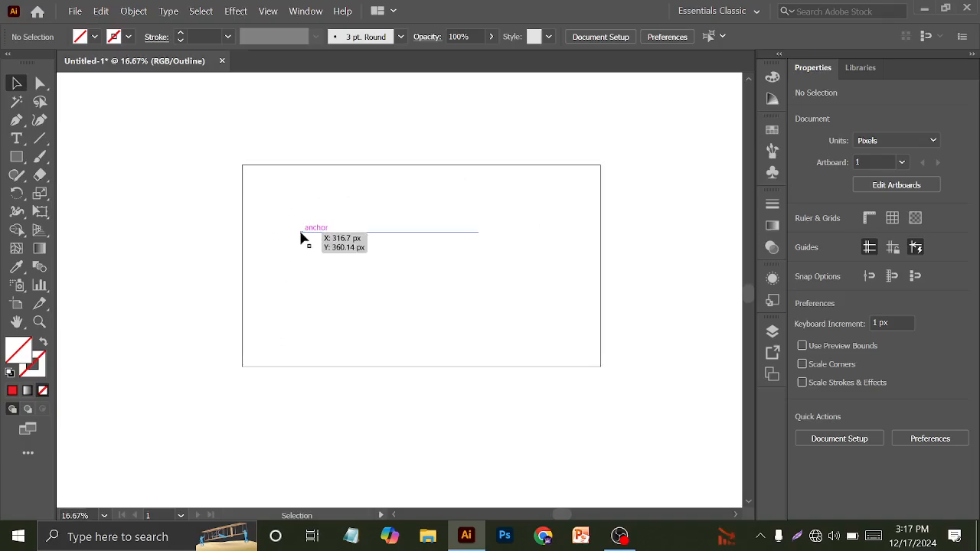
scroll(445, 236, "up", 1)
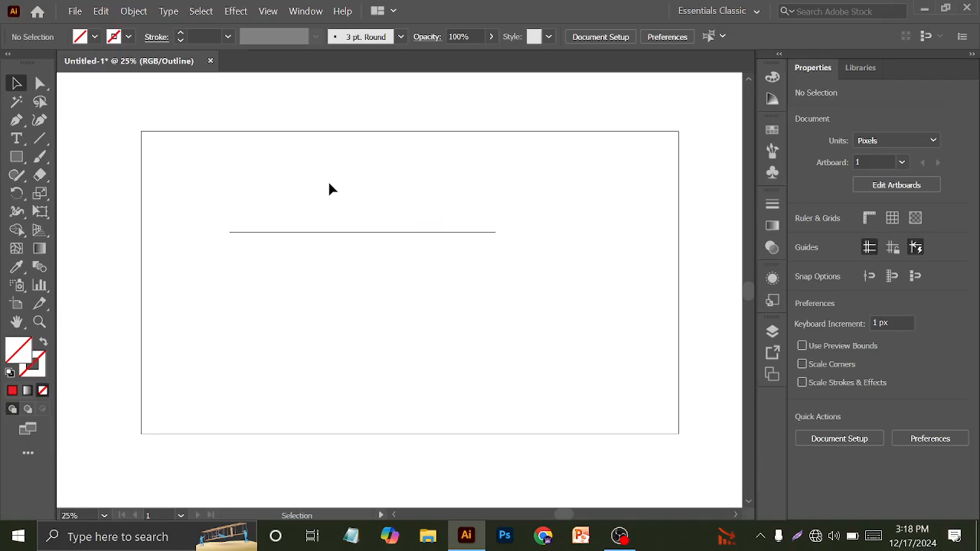
left_click_drag(329, 184, 404, 308)
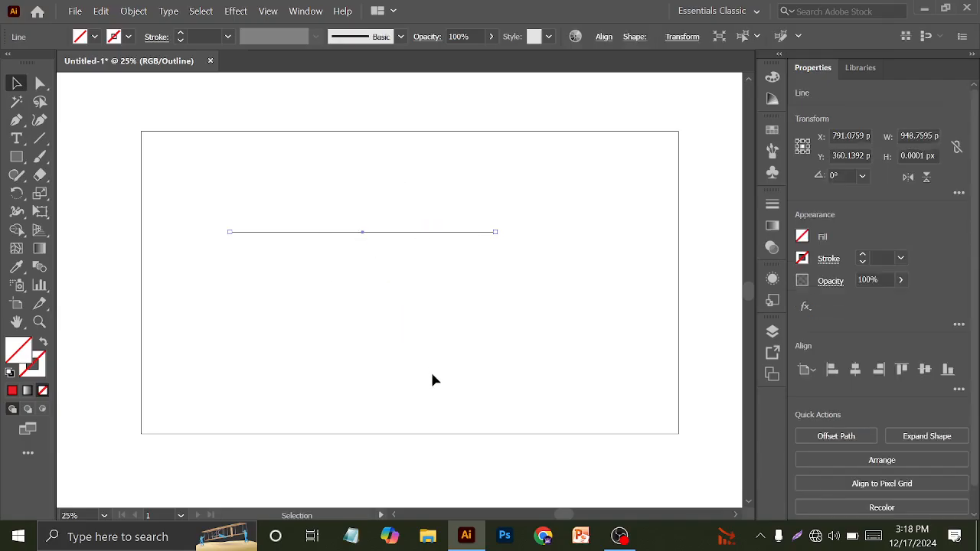
Step: Switch the document from Outline view back to the normal preview with the line still selected
key("a")
key("ctrl+y")
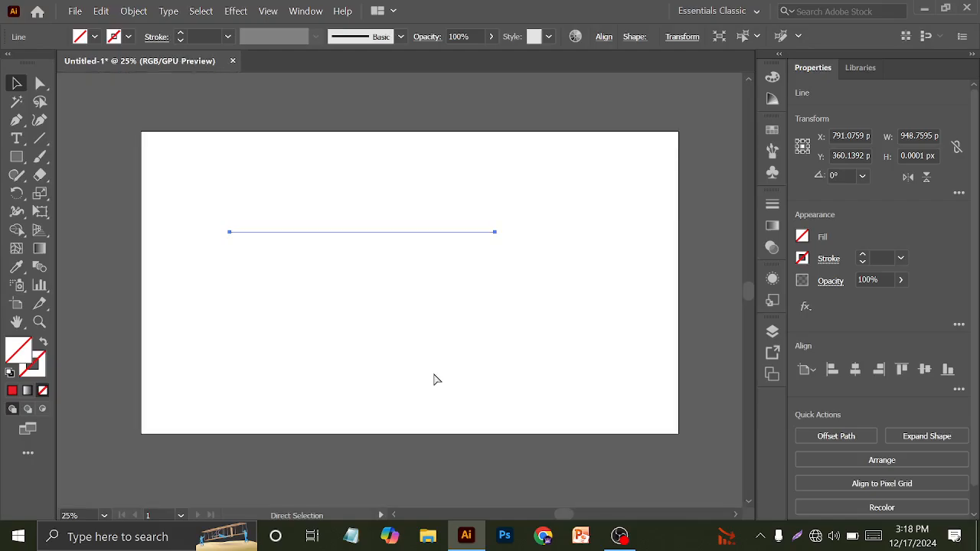
key("v")
Step: Give the strokeless line a dark red fill and deselect it
left_click(95, 37)
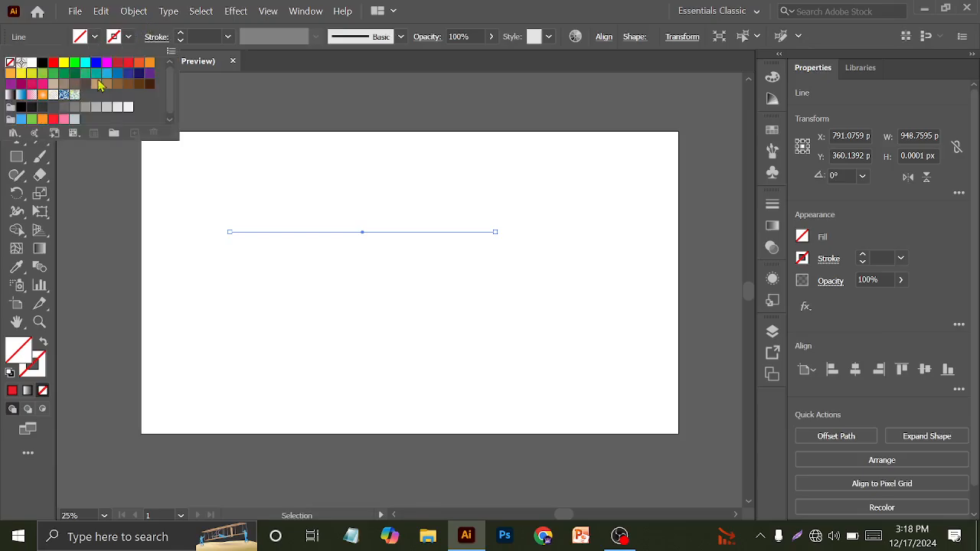
left_click(117, 62)
left_click(282, 127)
left_click(492, 399)
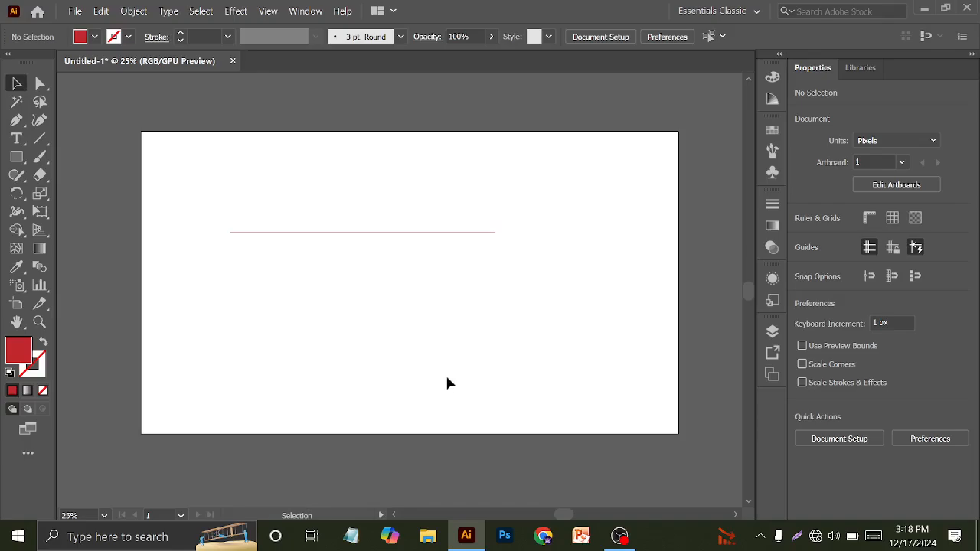
Step: Check how the red-filled, strokeless line looks when selected and when deselected
left_click_drag(308, 175, 406, 329)
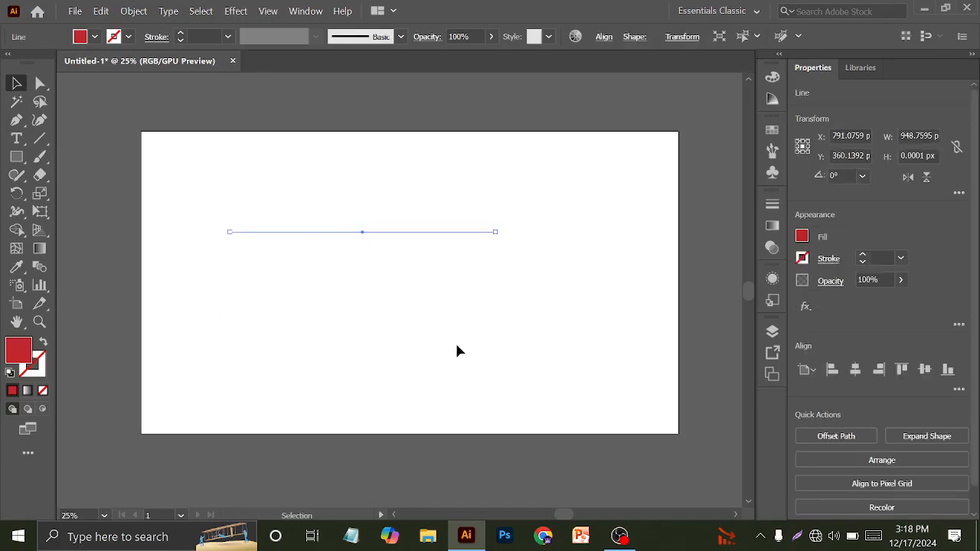
left_click(456, 351)
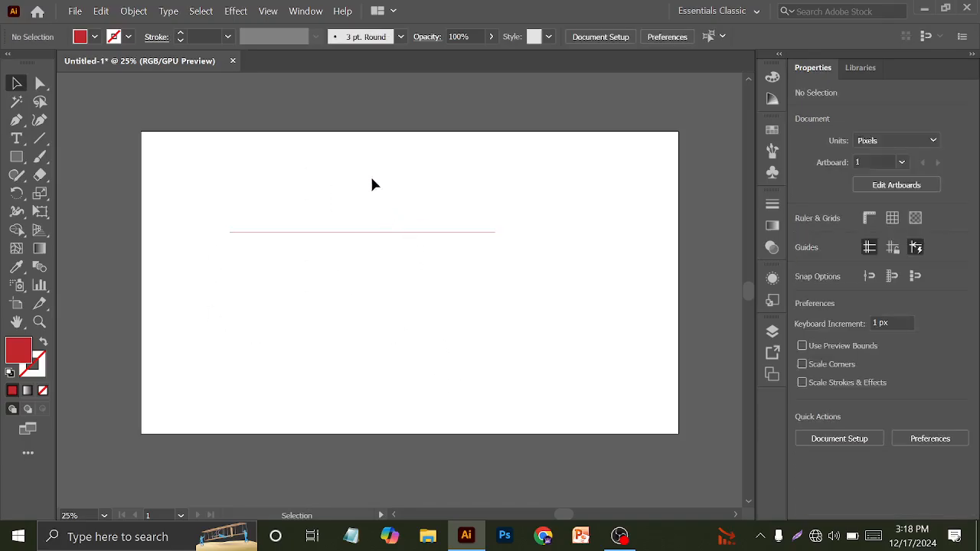
left_click_drag(339, 147, 458, 388)
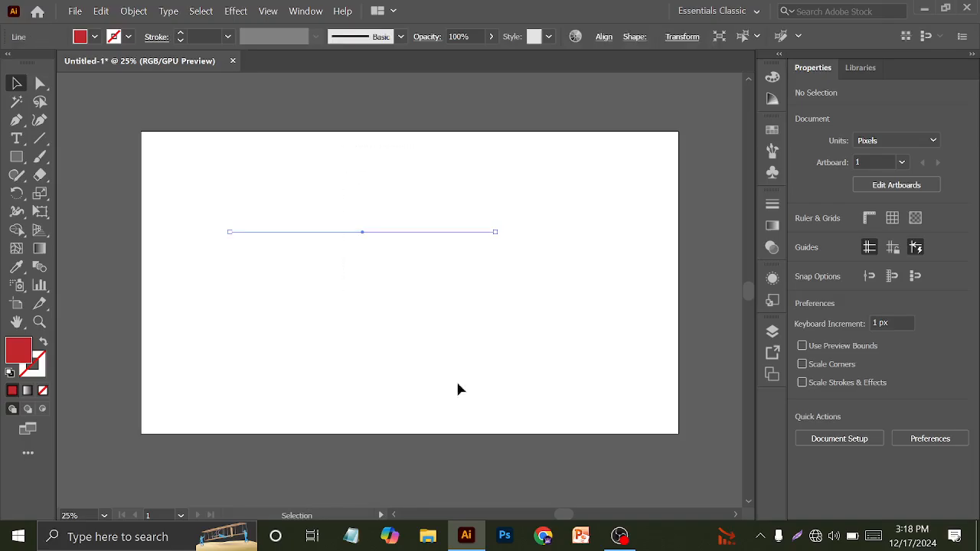
left_click(206, 36)
left_click(316, 146)
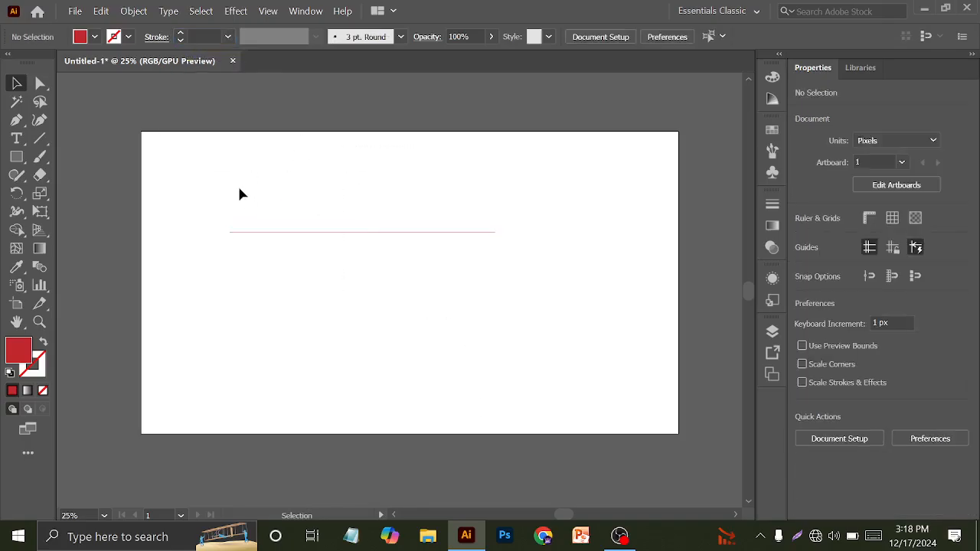
left_click(93, 36)
left_click(310, 157)
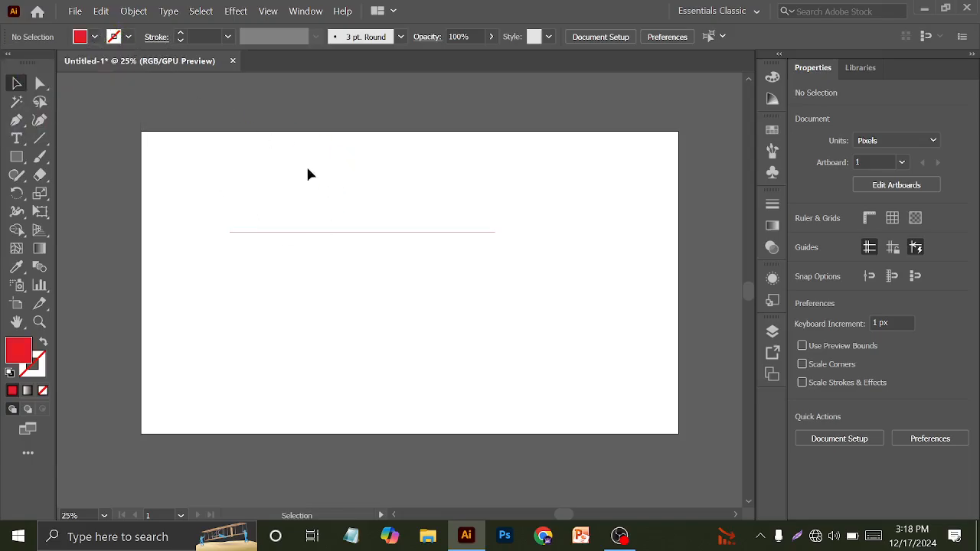
Step: Select the line, remove its fill and give it a red stroke instead
left_click_drag(280, 153, 431, 325)
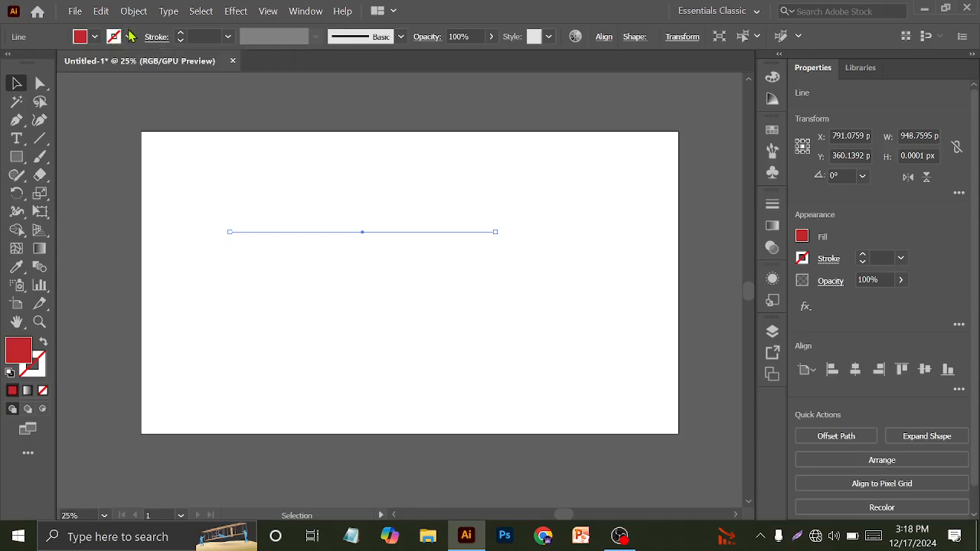
left_click(95, 36)
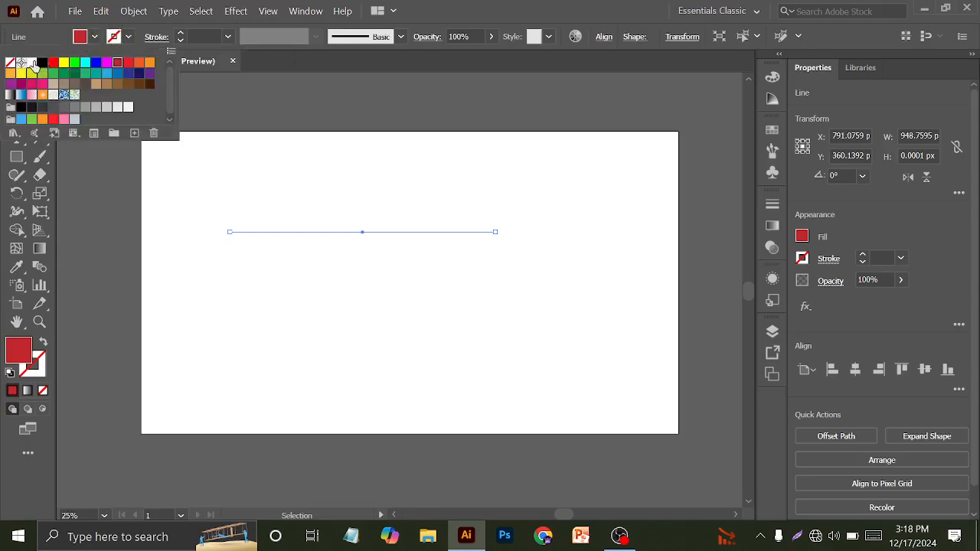
left_click(10, 62)
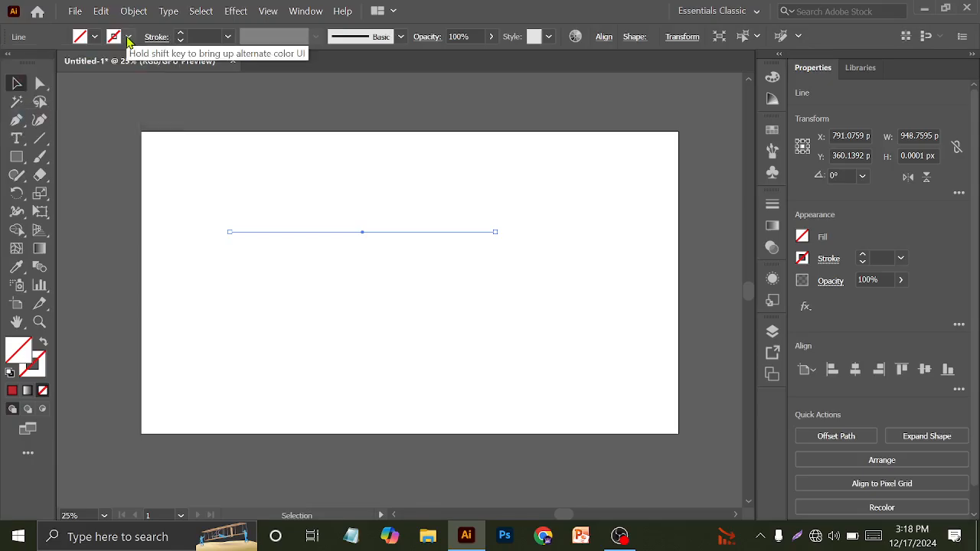
left_click(129, 38)
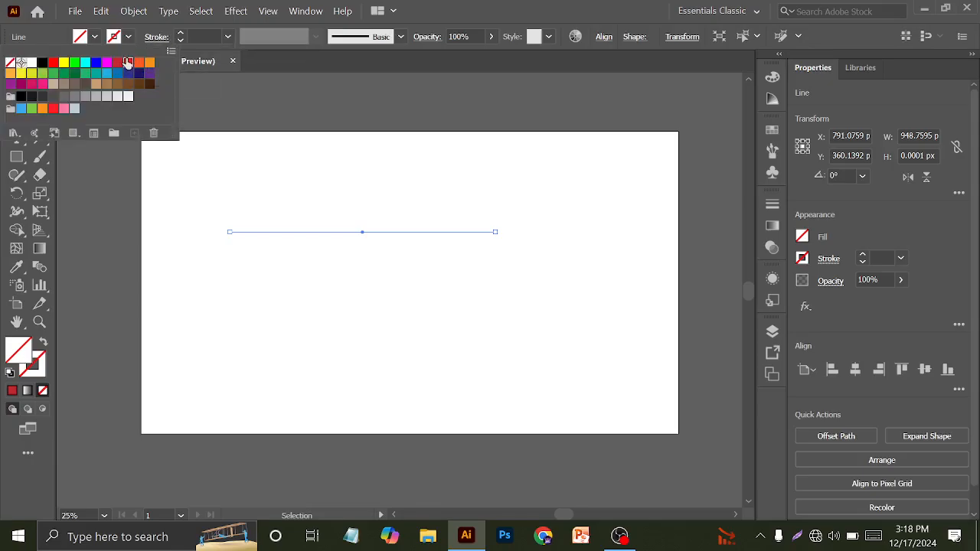
left_click(127, 62)
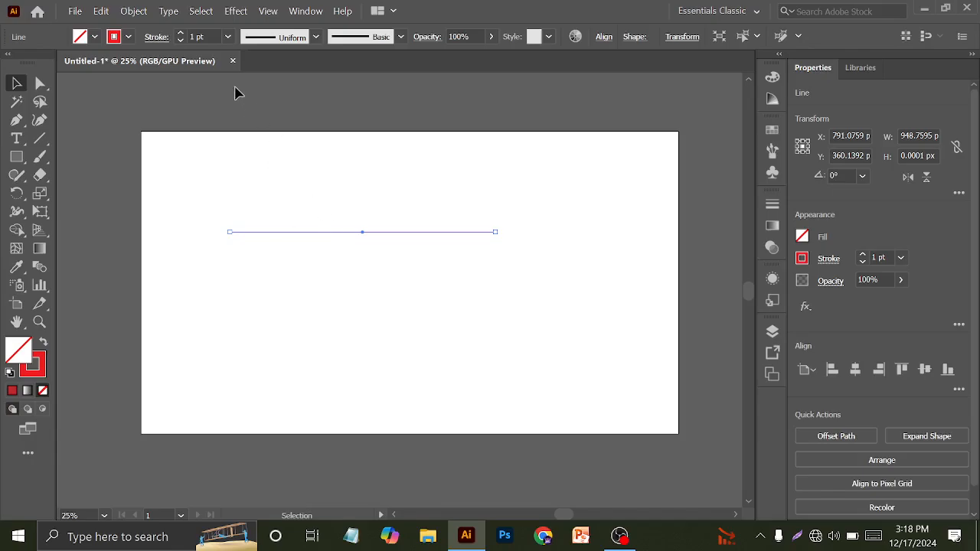
Step: Set the red line's stroke weight to 21 pt and deselect it
left_click(212, 36)
type("12")
key("Return")
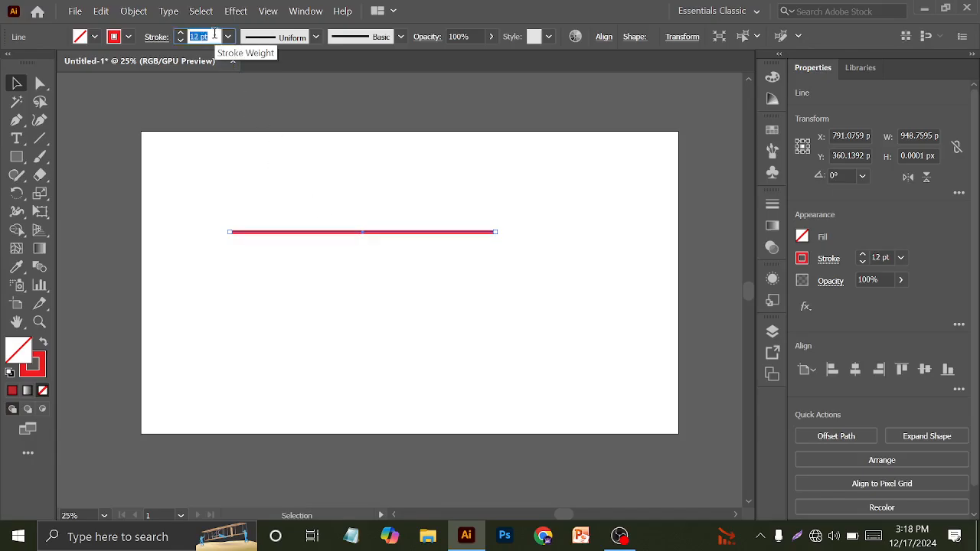
key("Up")
key("Up")
key("Up")
key("Up")
key("Up")
key("Up")
key("Up")
key("Up")
key("Up")
left_click(335, 214)
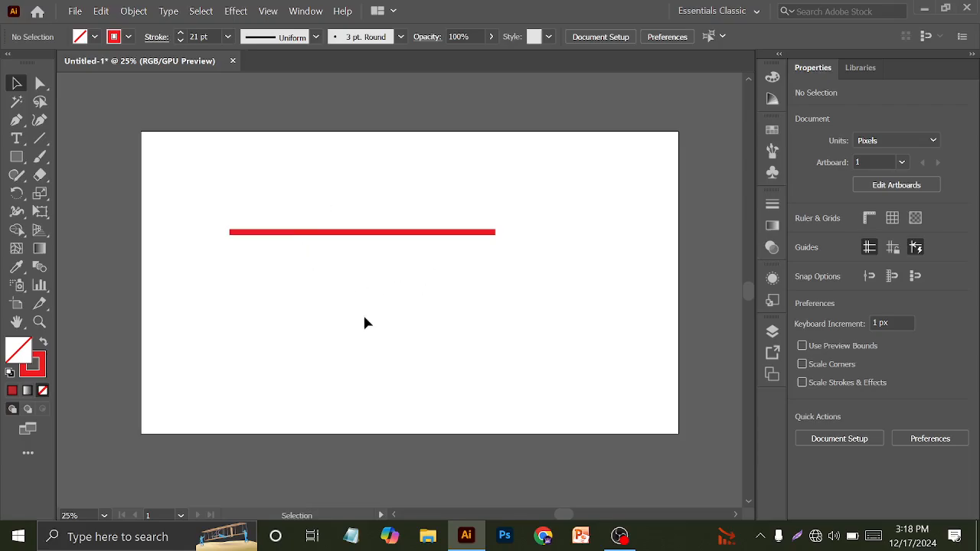
Step: Place a copy of the red line about 120 px below the original and give the upper line a dark green stroke
mouse_move(366, 236)
left_mouse_down()
mouse_move(376, 238)
mouse_move(376, 271)
mouse_move(389, 238)
left_mouse_up()
left_click(357, 181)
left_click(128, 36)
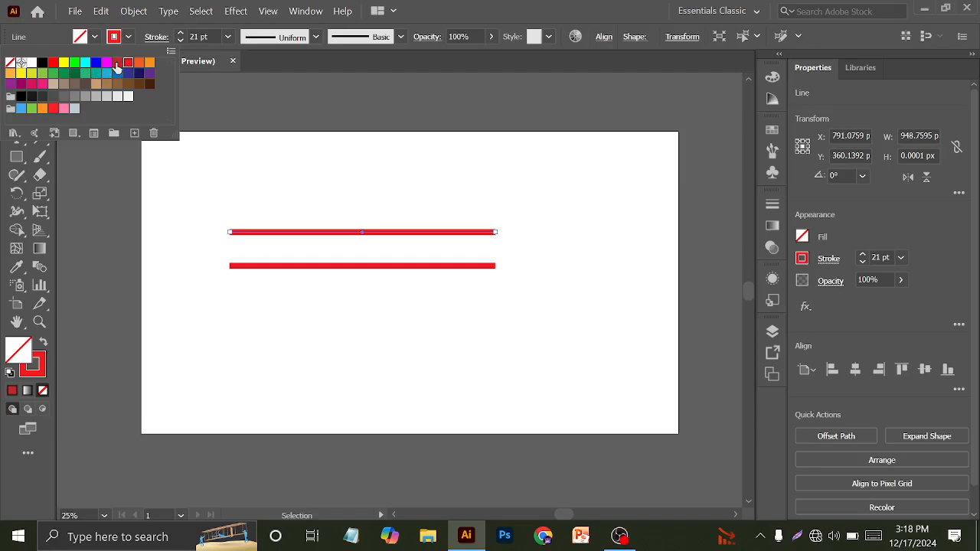
left_click(75, 73)
left_click(298, 168)
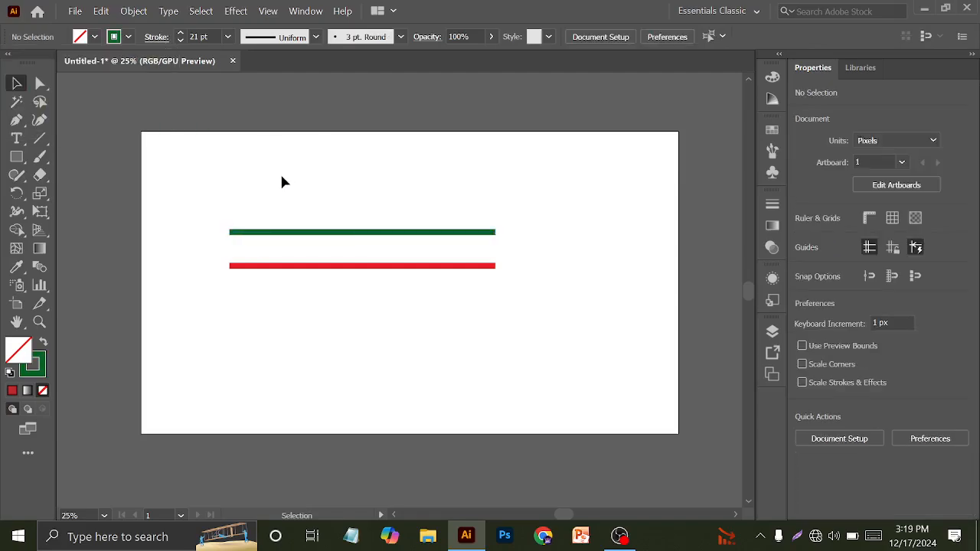
Step: Expand the fill and stroke of the lower red line, leaving the green line as a live stroke, and clear the selection
left_click_drag(282, 177, 334, 240)
left_click(284, 303)
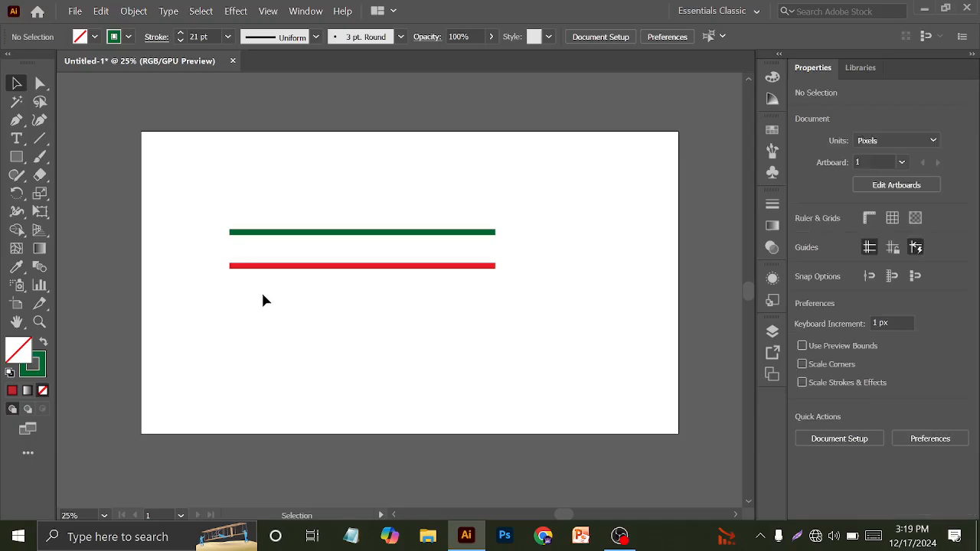
left_click_drag(262, 299, 345, 266)
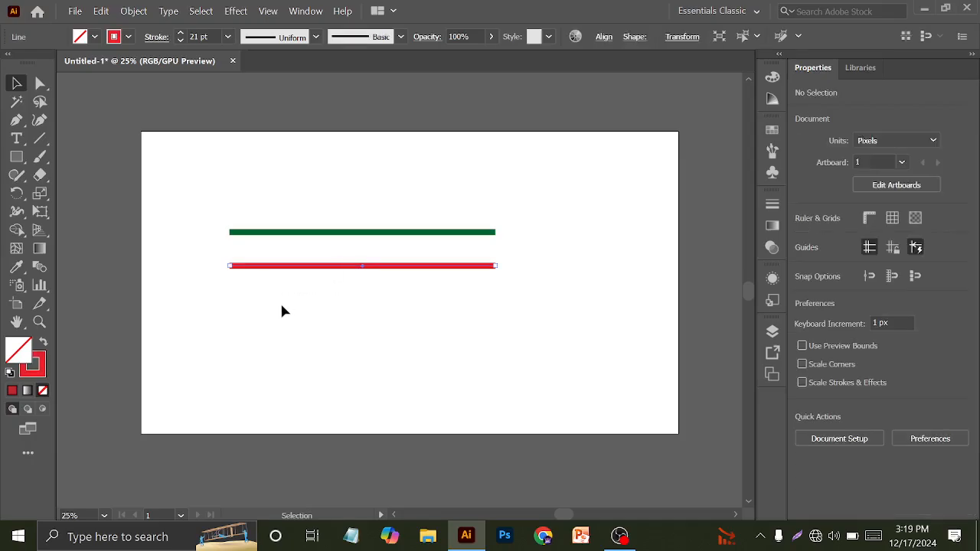
left_click(135, 11)
left_click(230, 161)
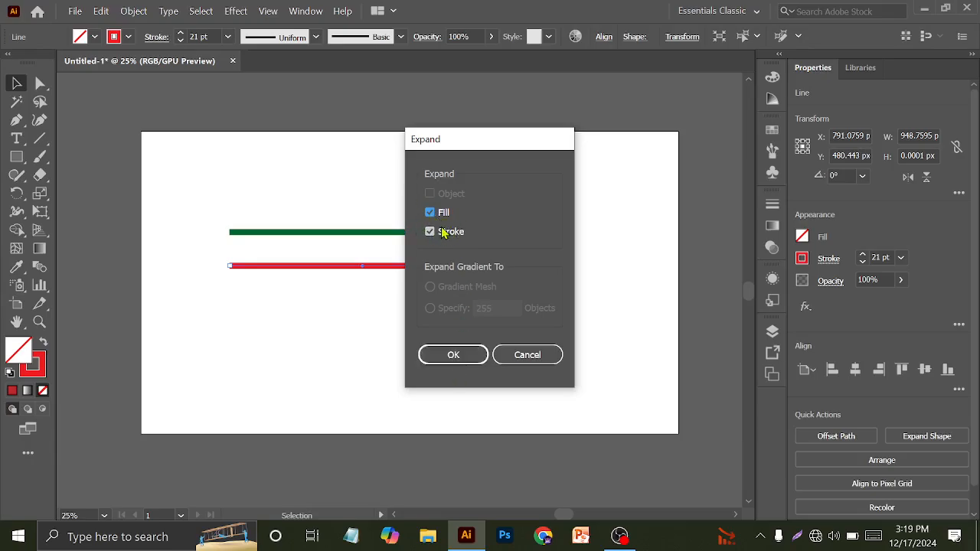
left_click(439, 355)
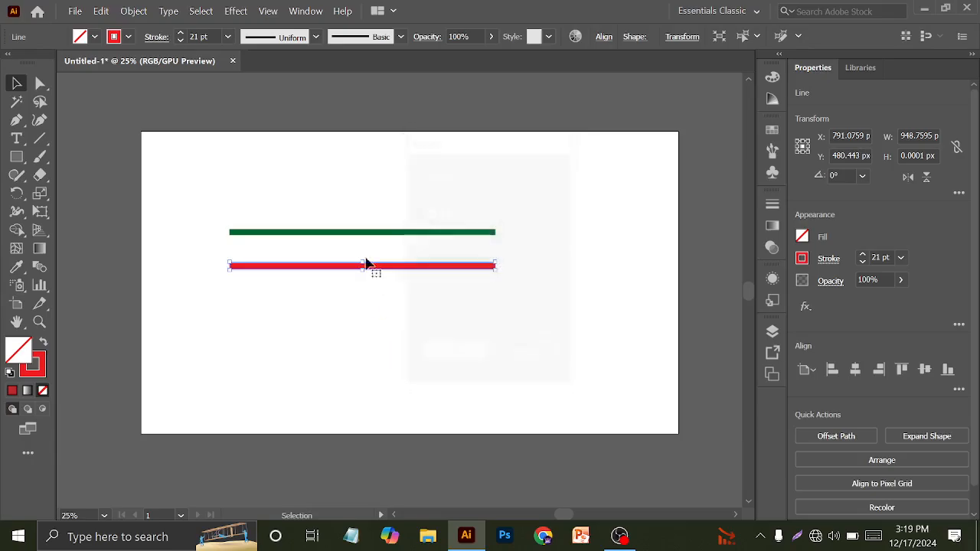
left_click(329, 184)
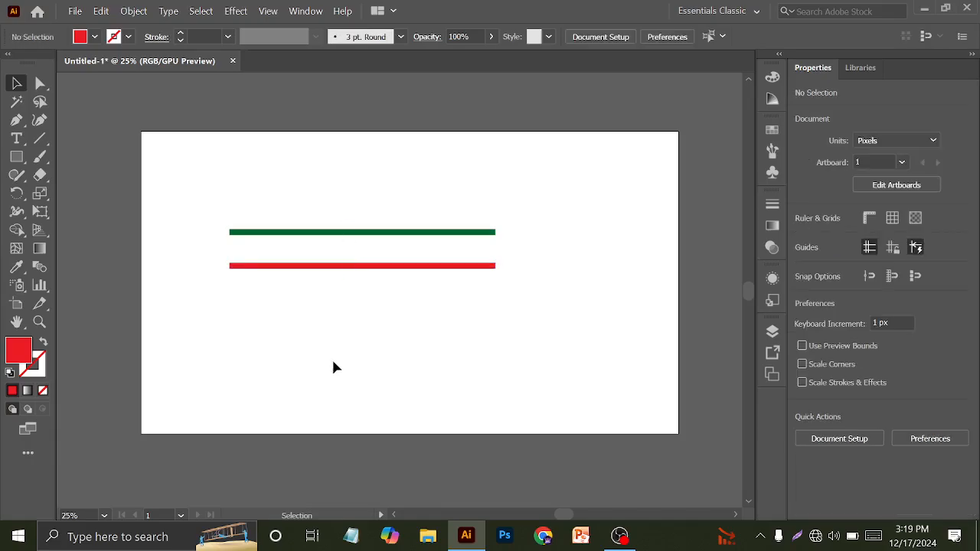
Step: Compare the fill and stroke attributes of the expanded red line with those of the green line
left_click(330, 268)
left_click(304, 284)
left_click(322, 266)
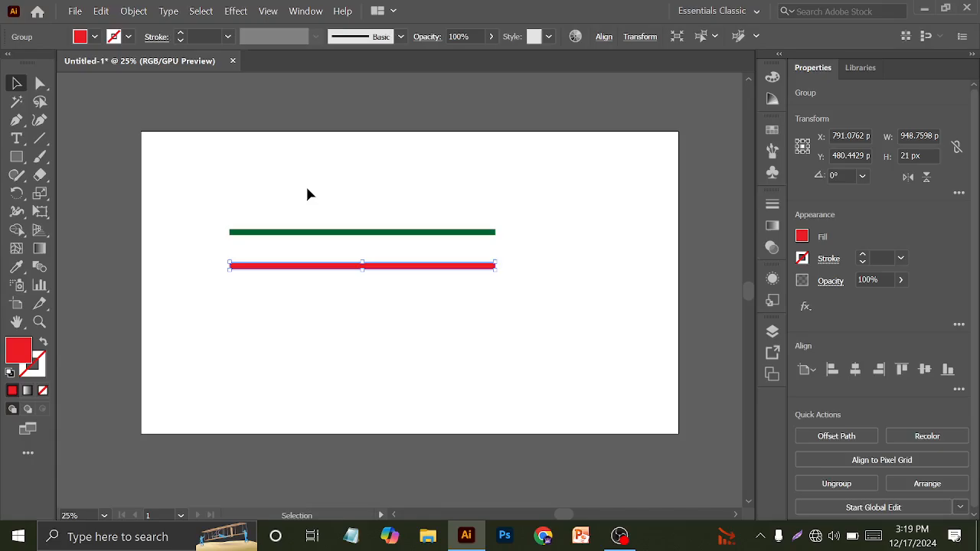
left_click(370, 233)
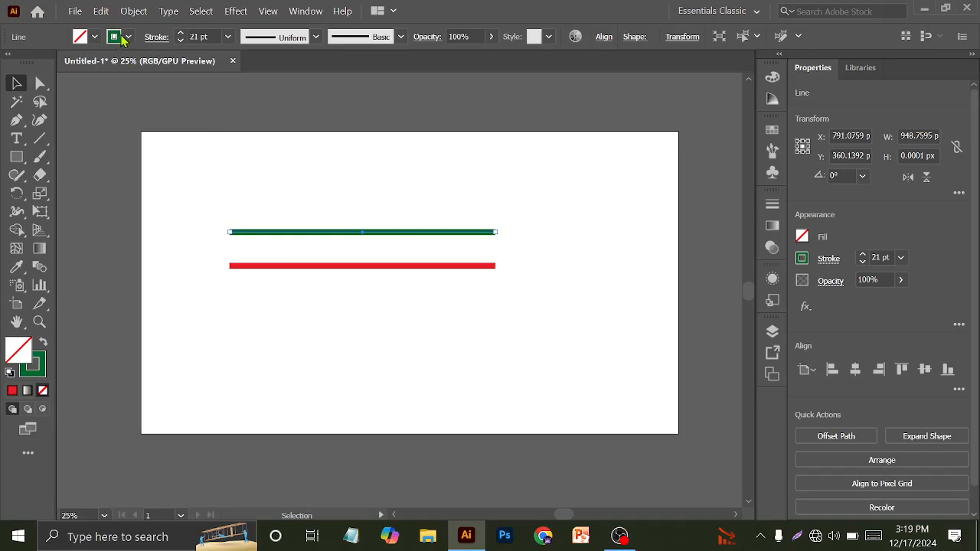
left_click(279, 210)
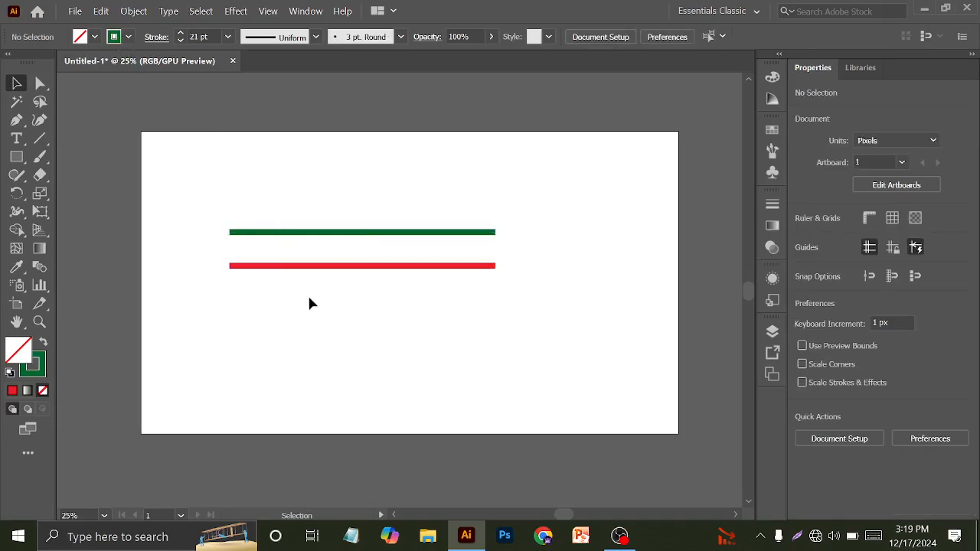
Step: Examine up close where the paths and anchors run on the expanded red shape and the live green stroke
scroll(322, 191, "up", 3)
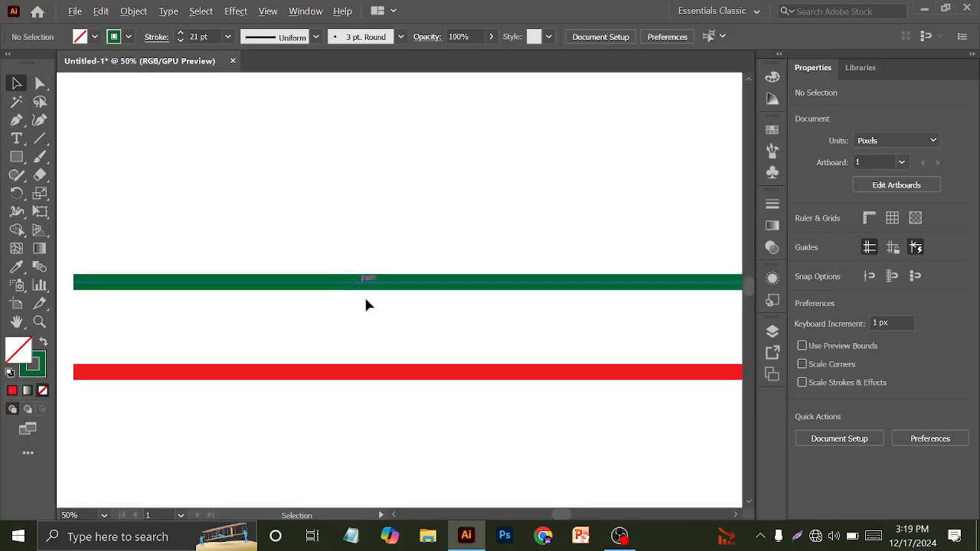
scroll(364, 336, "down", 1)
left_click_drag(322, 417, 422, 331)
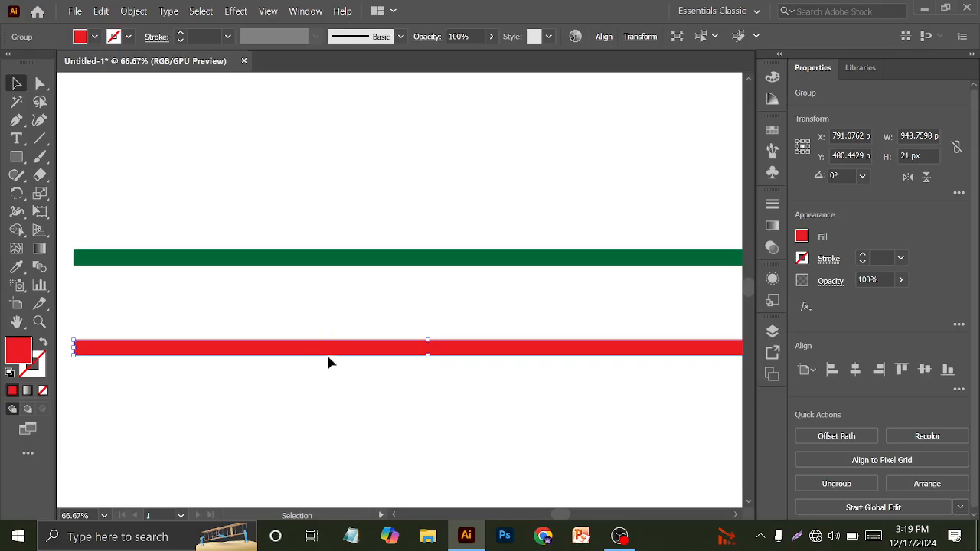
left_click(345, 265)
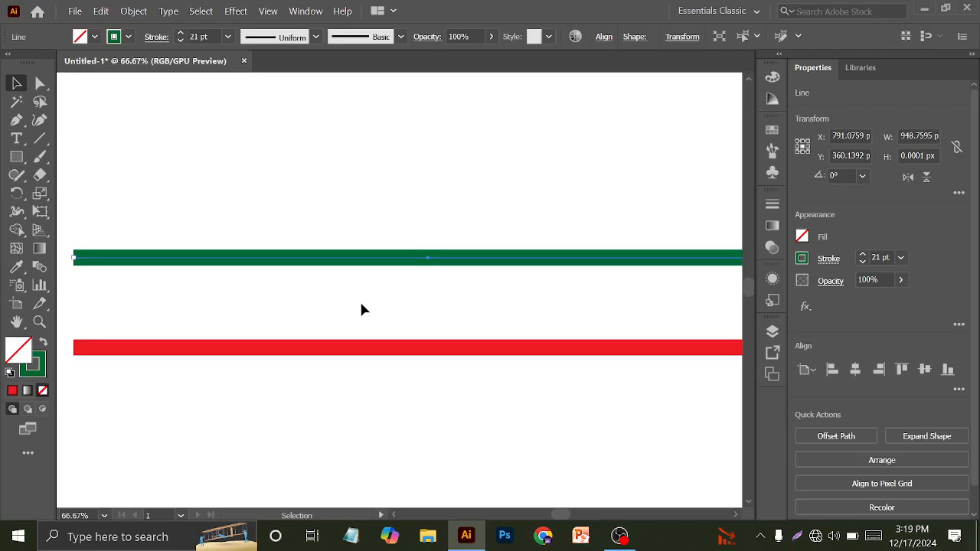
left_click(319, 374)
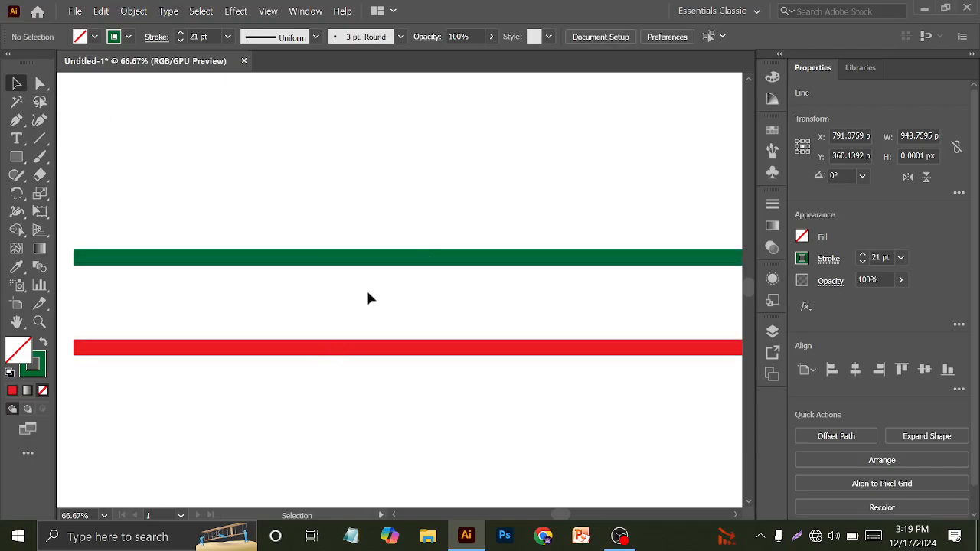
left_click(396, 253)
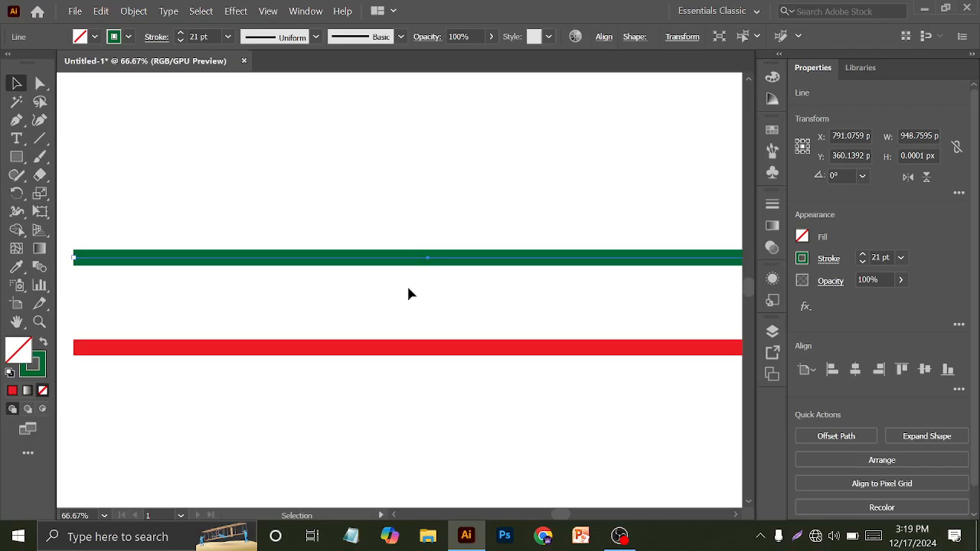
Step: Scale both lines down together, proportionally about their centre, to about 503 px wide, and deselect them
key("ctrl+minus")
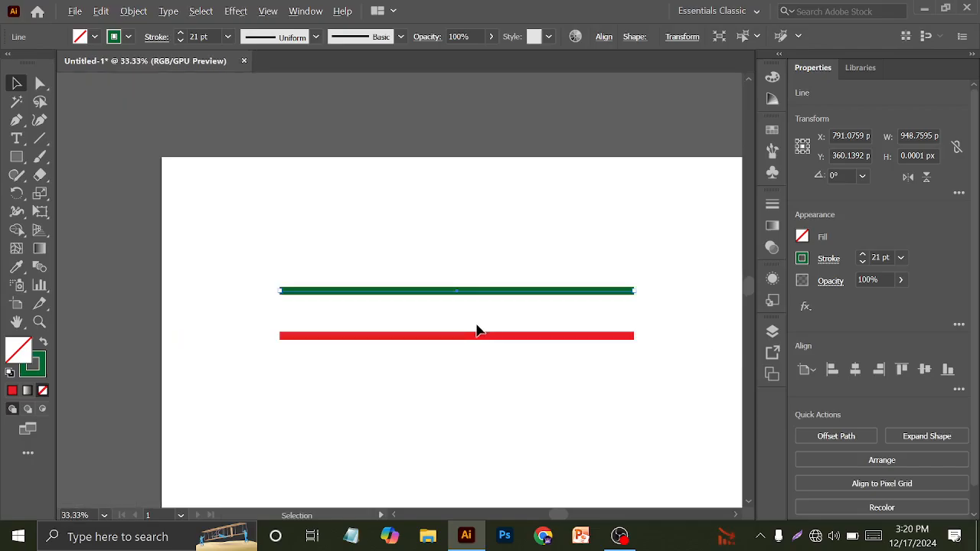
left_click_drag(422, 229, 520, 352)
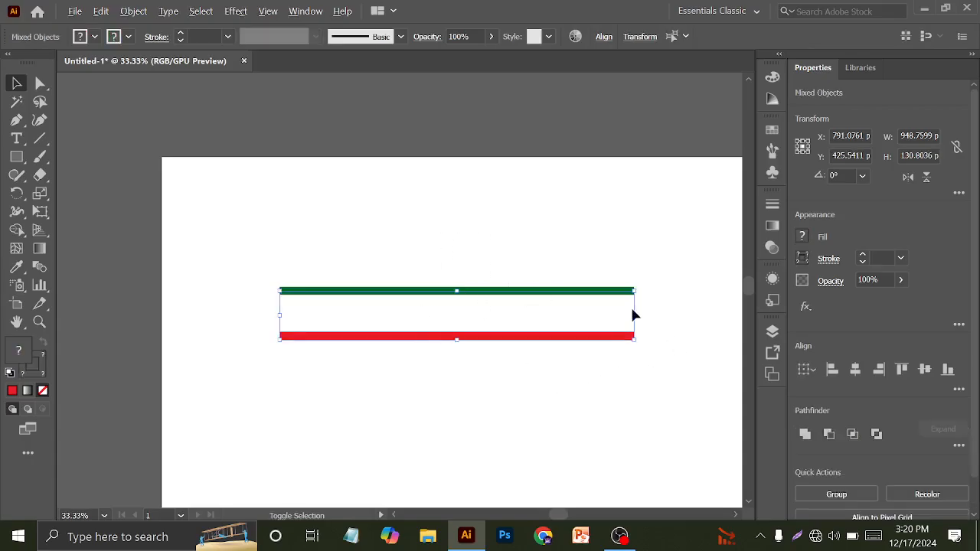
left_click_drag(634, 315, 551, 328)
left_click(574, 375)
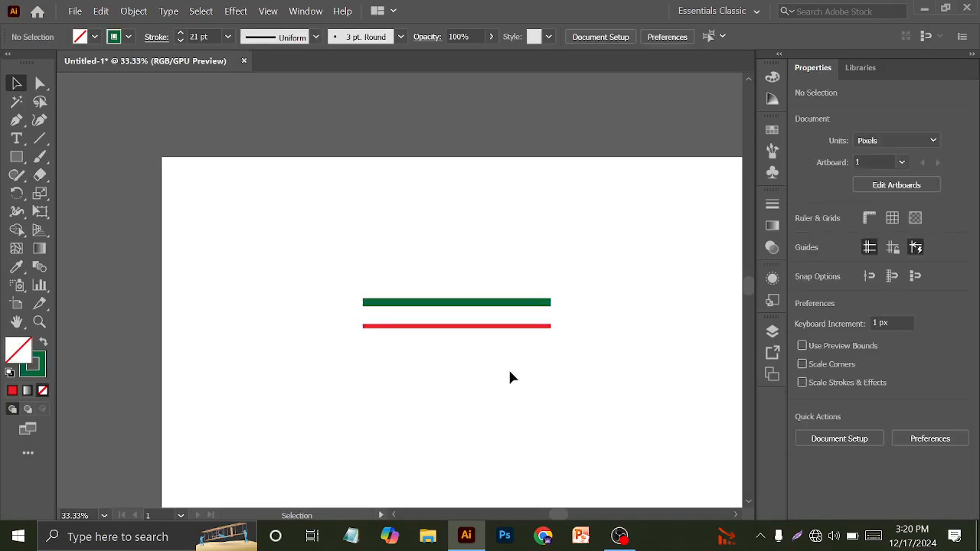
Step: Check the scaled green line's stroke weight and the scaled red shape's height
scroll(520, 348, "up", 1)
left_click_drag(463, 248, 479, 295)
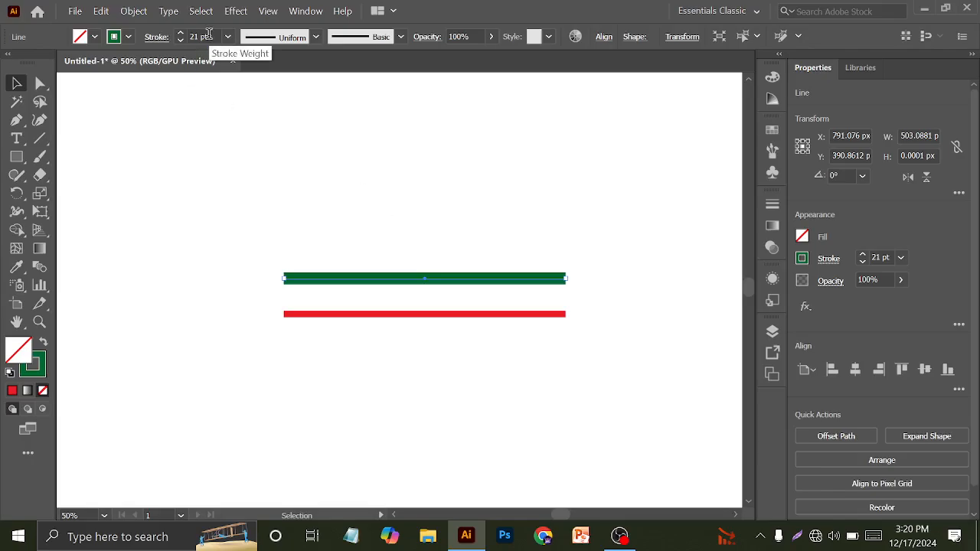
left_click_drag(339, 343, 379, 308)
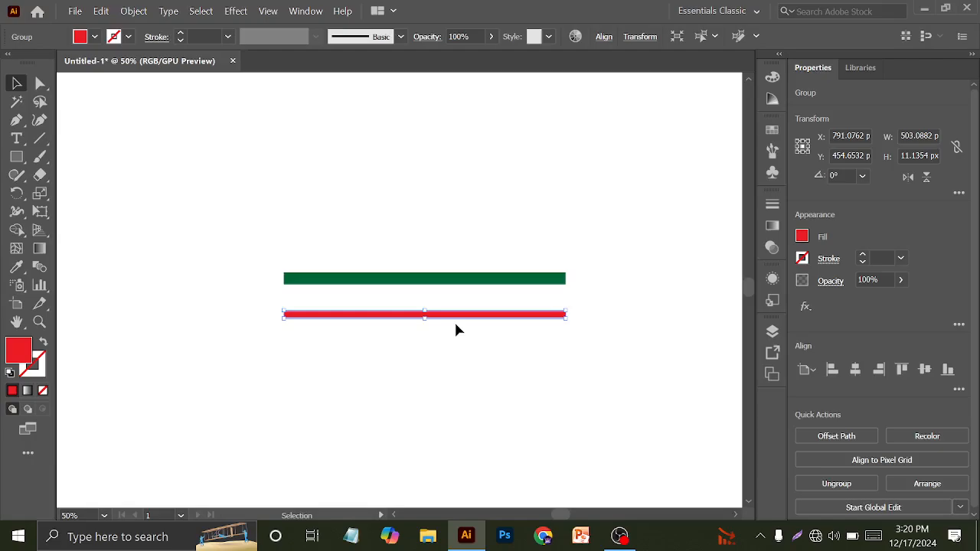
Step: Draw a circle about 182 px in diameter above the lines and swap its fill and stroke for a solid green fill
left_click(405, 284)
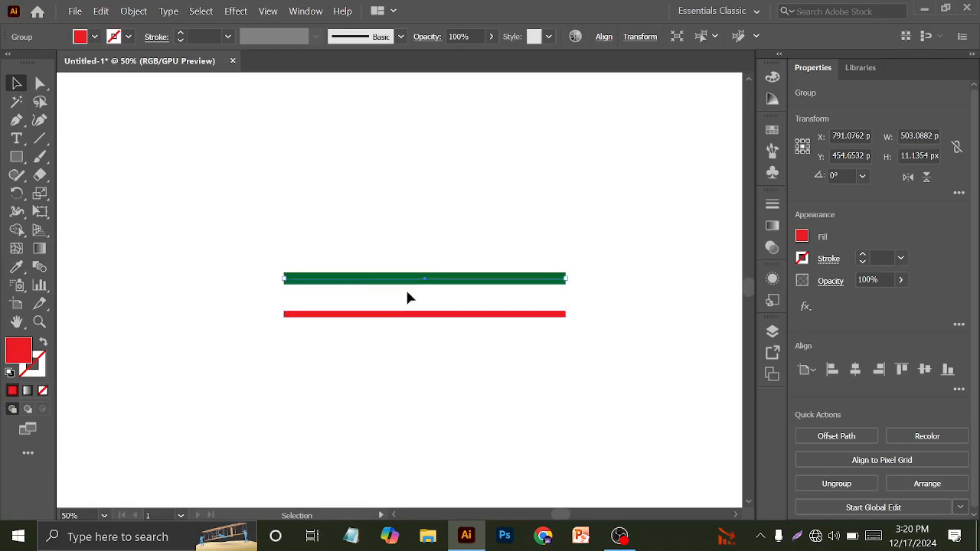
left_click(367, 198)
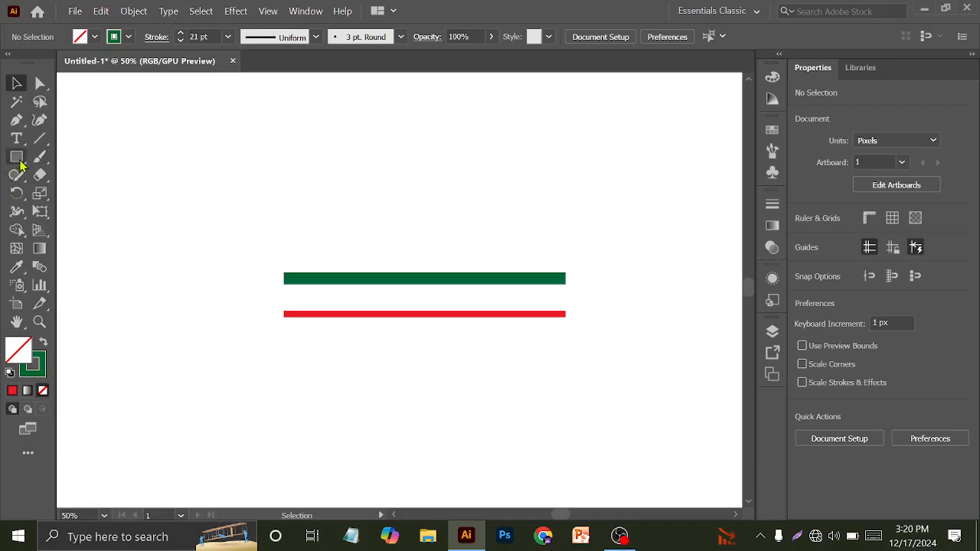
left_click_drag(16, 157, 77, 193)
left_click_drag(187, 164, 233, 213)
key("v")
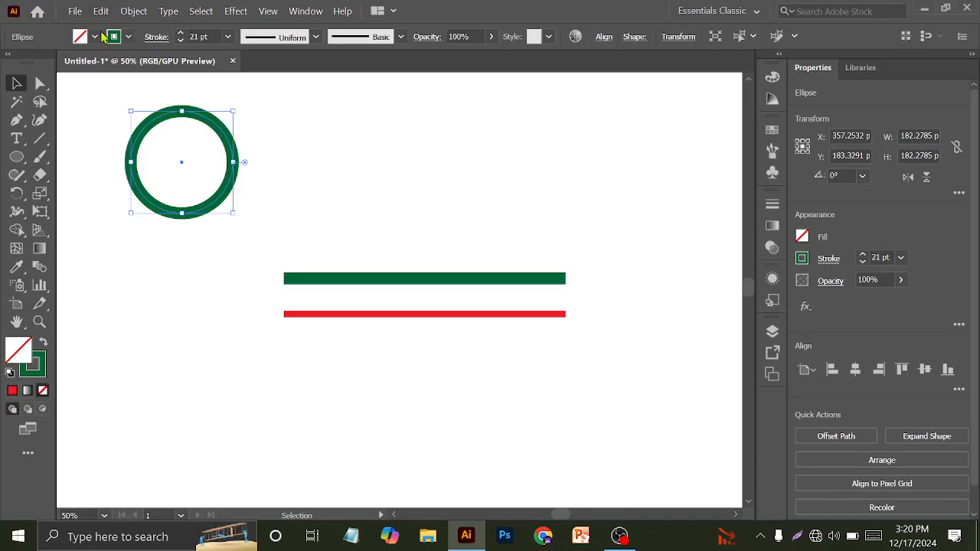
left_click(43, 341)
Step: Duplicate the green circle about 29 px to the right and remove the copy's area with Shape Builder to leave a crescent
left_click_drag(182, 187, 198, 161)
left_click_drag(109, 155, 183, 224)
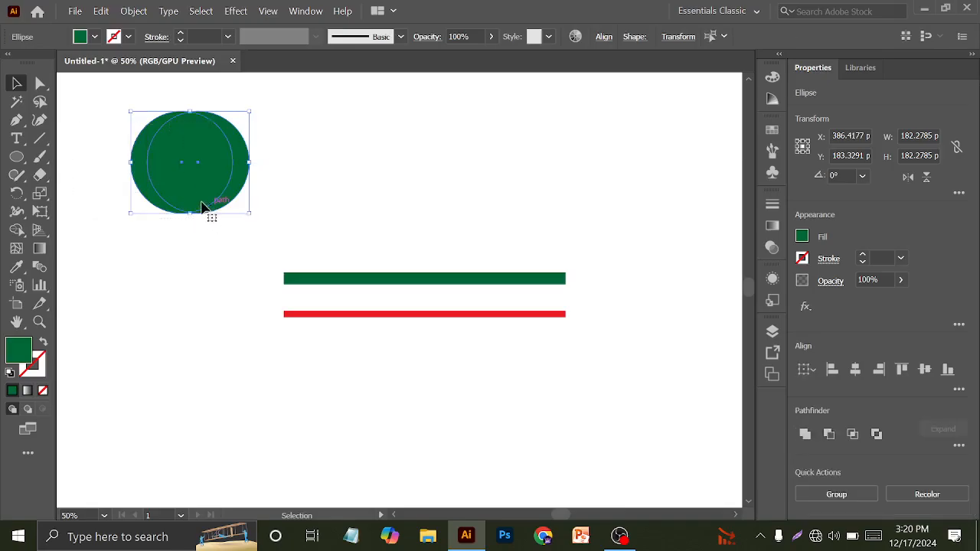
key("shift+m")
left_click_drag(241, 160, 153, 134)
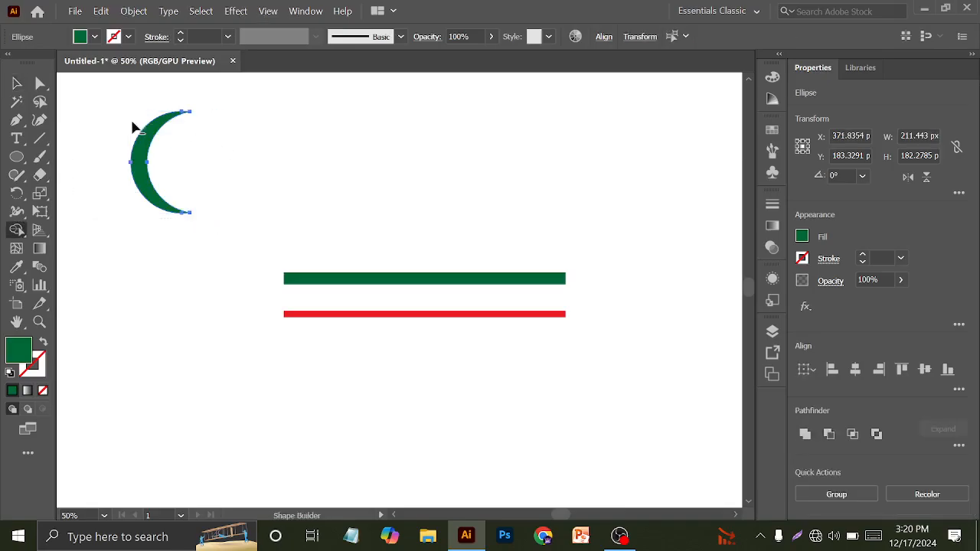
left_click(16, 83)
Step: Give the green crescent a red stroke with a weight of 6 pt
left_click(127, 37)
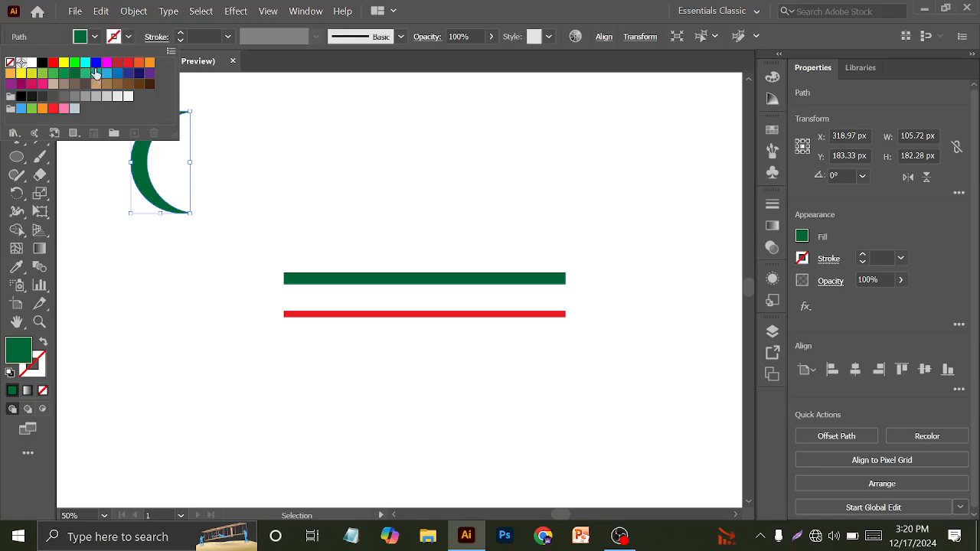
left_click(128, 62)
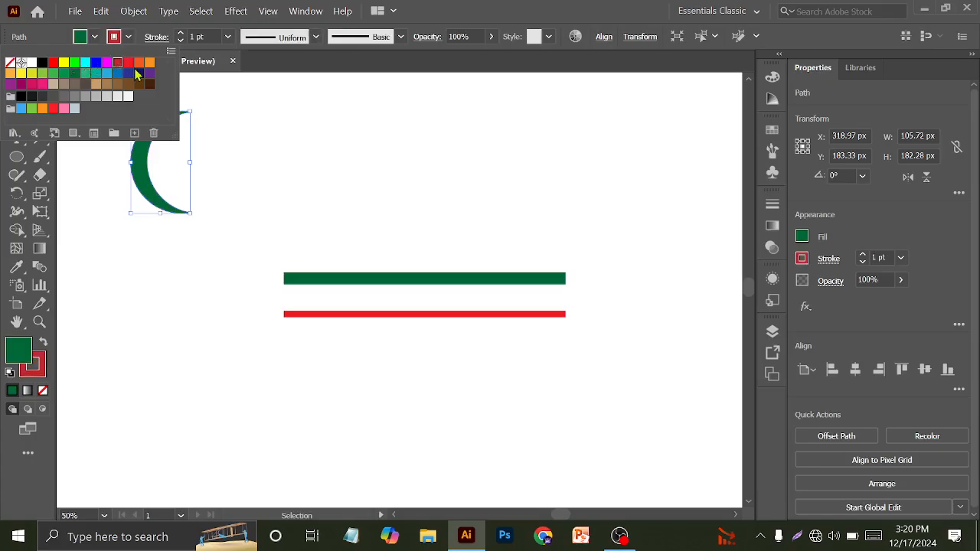
left_click(199, 33)
scroll(198, 32, "up", 5)
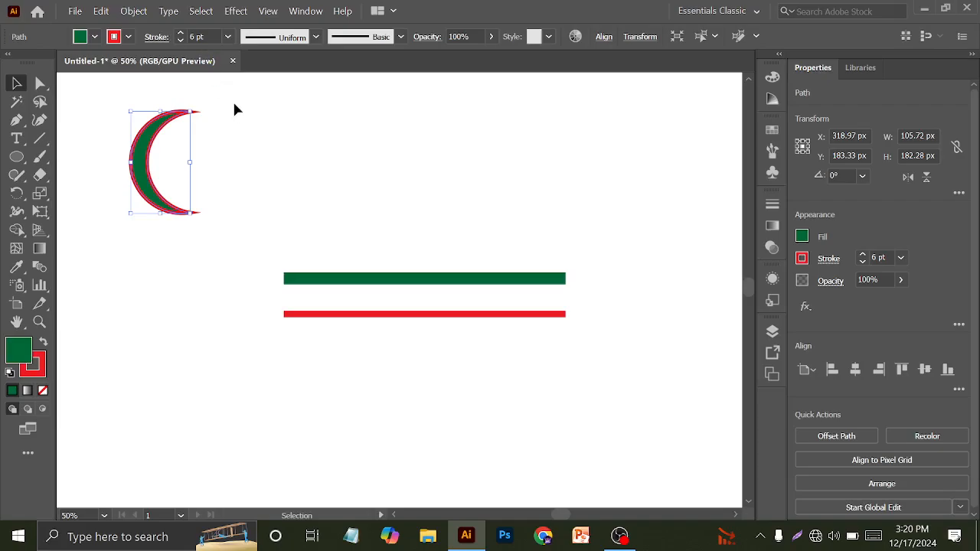
left_click_drag(191, 112, 204, 144)
key("a")
left_click_drag(160, 168, 285, 175)
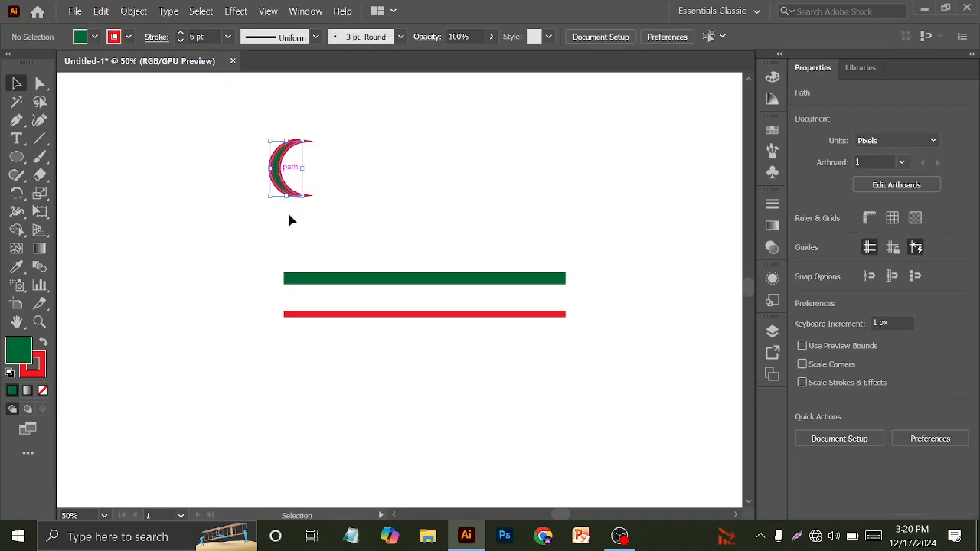
key("ctrl+z")
key("ctrl+z")
Step: Duplicate the stroked crescent about 293 px to the right of the original and deselect the copy
left_click_drag(145, 162, 310, 166)
left_click(328, 136)
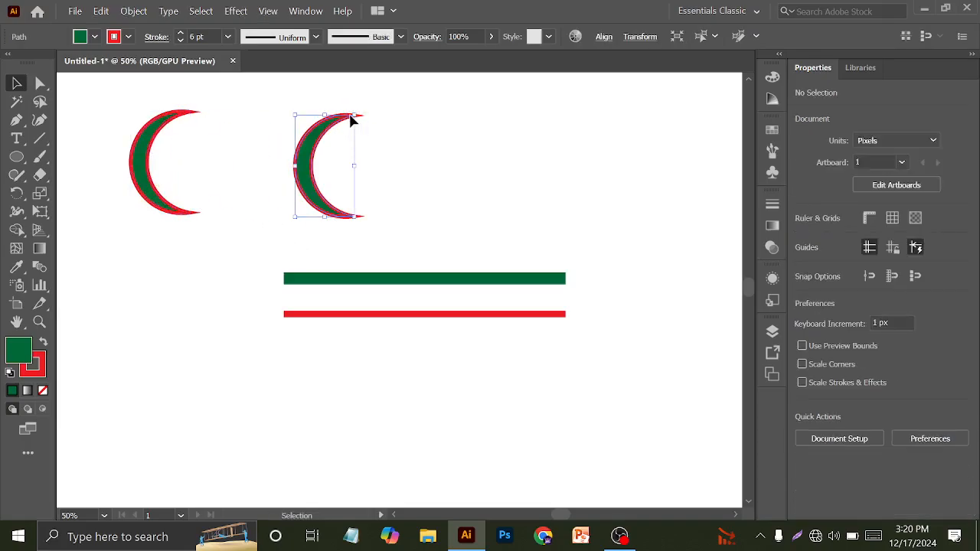
Step: Try scaling the live-stroked crescent copy down proportionally, compare its stroke with the original, and undo the scaling
left_click(354, 117)
mouse_move(358, 114)
left_mouse_down()
mouse_move(341, 134)
mouse_move(354, 132)
left_mouse_up()
left_click(365, 150)
key("ctrl+equal")
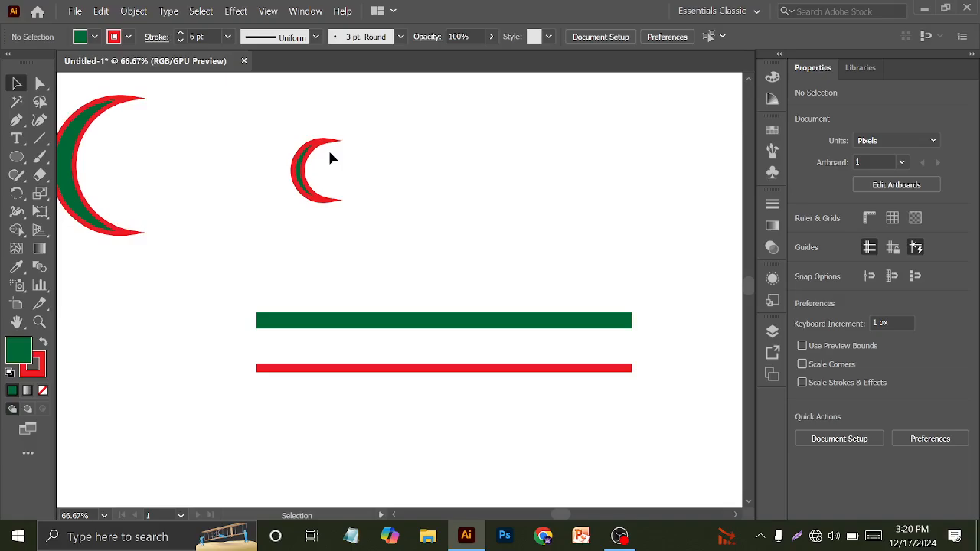
key("ctrl+z")
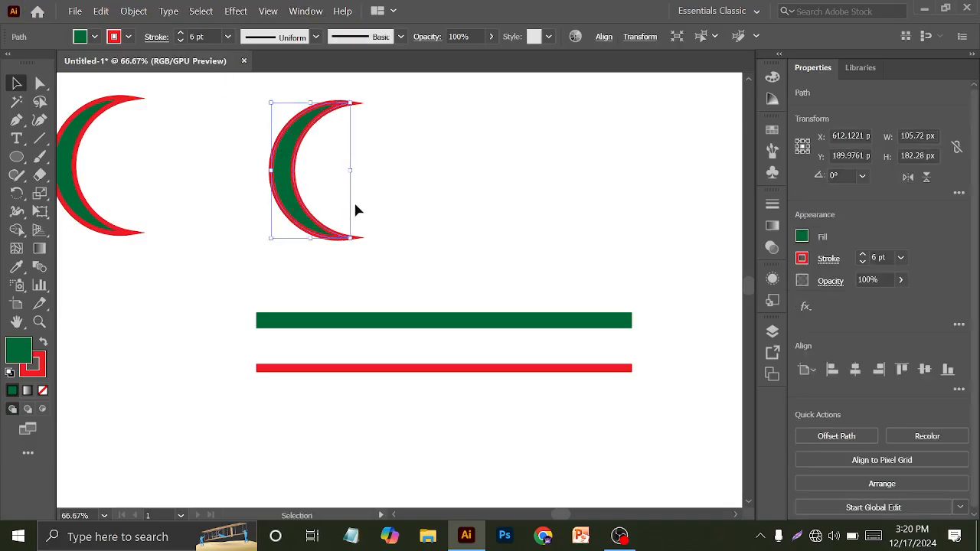
Step: Expand both the fill and the stroke of the crescent copy
left_click(133, 11)
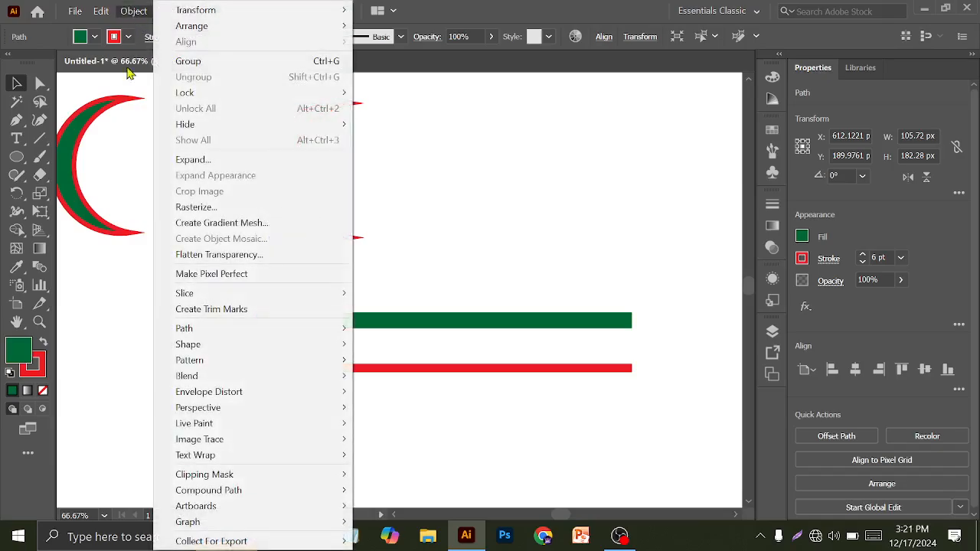
left_click(239, 159)
left_click(462, 359)
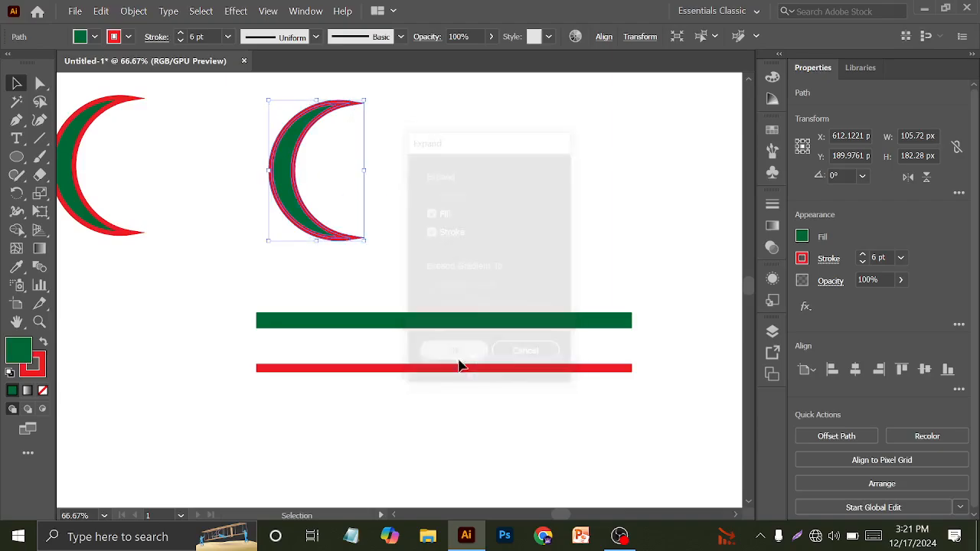
Step: Scale the expanded crescent down proportionally to less than half its size and examine its outline beside the original crescent
left_click_drag(364, 100, 335, 145)
left_click(386, 231)
scroll(317, 163, "up", 2)
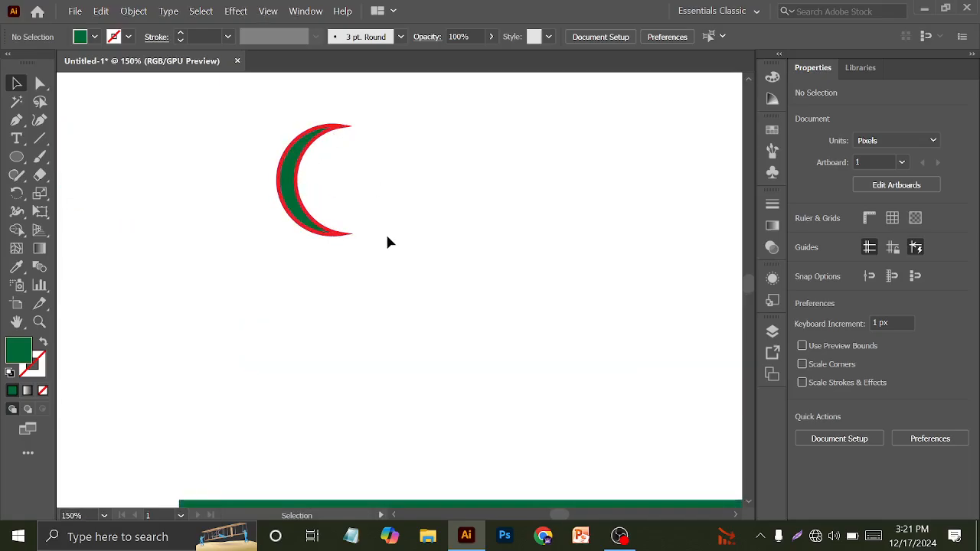
scroll(381, 253, "down", 2)
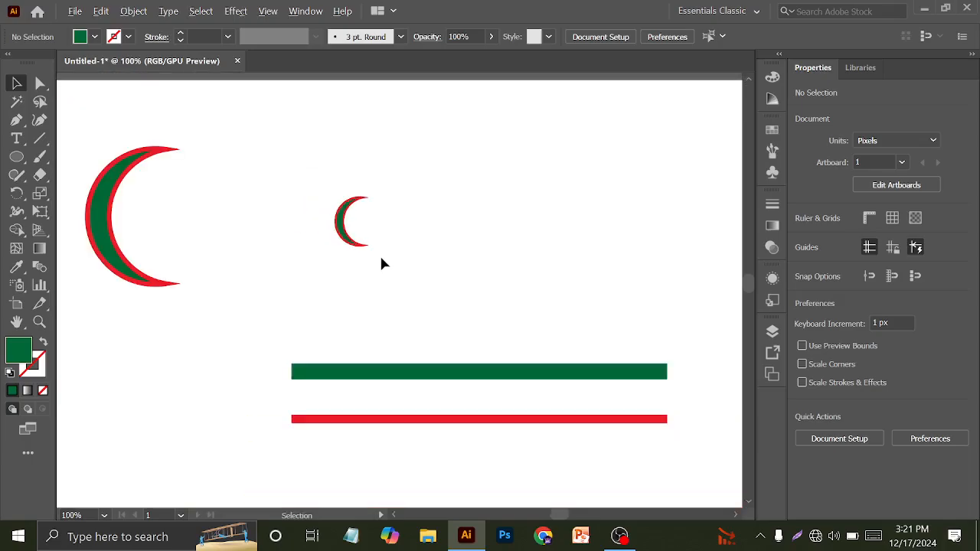
Step: Delete both crescents and both lines from the artboard
scroll(406, 349, "down", 1)
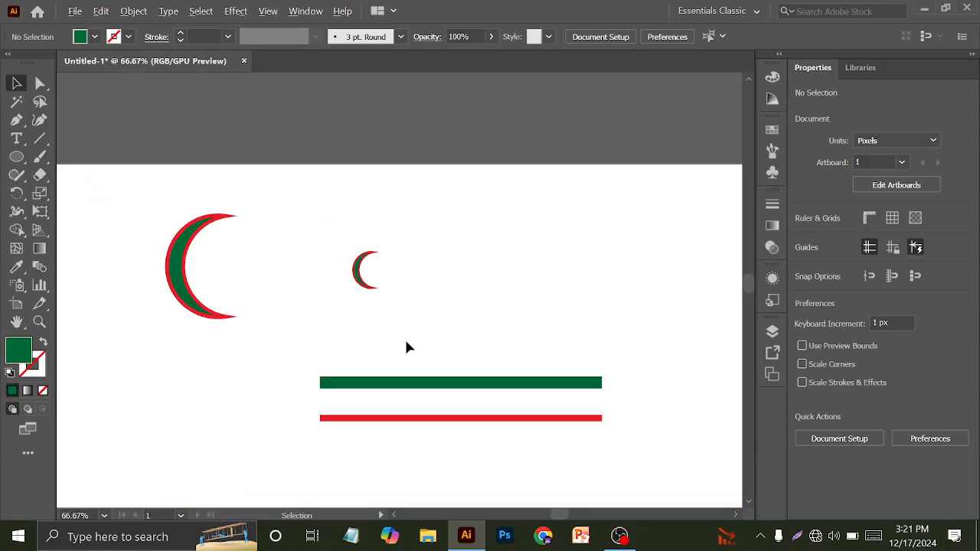
left_click_drag(135, 196, 510, 456)
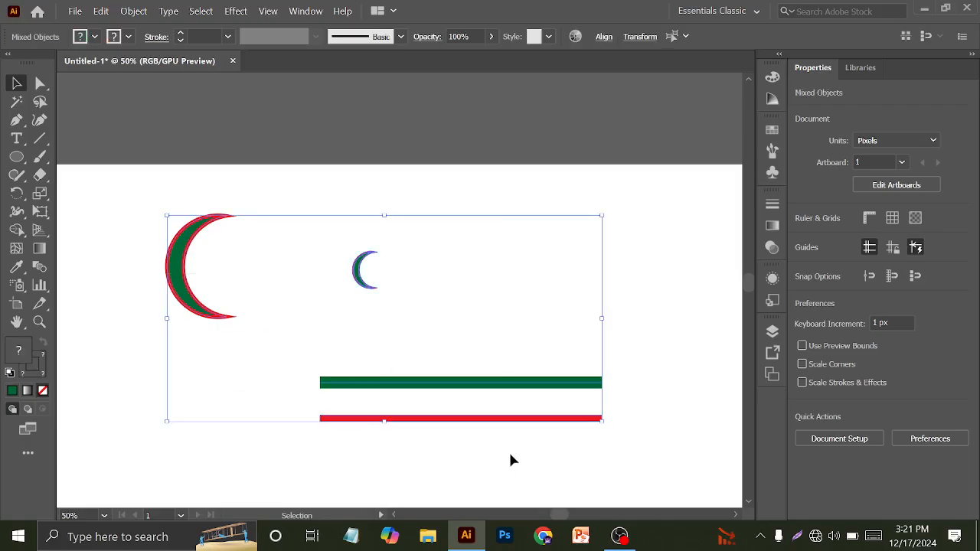
key("Delete")
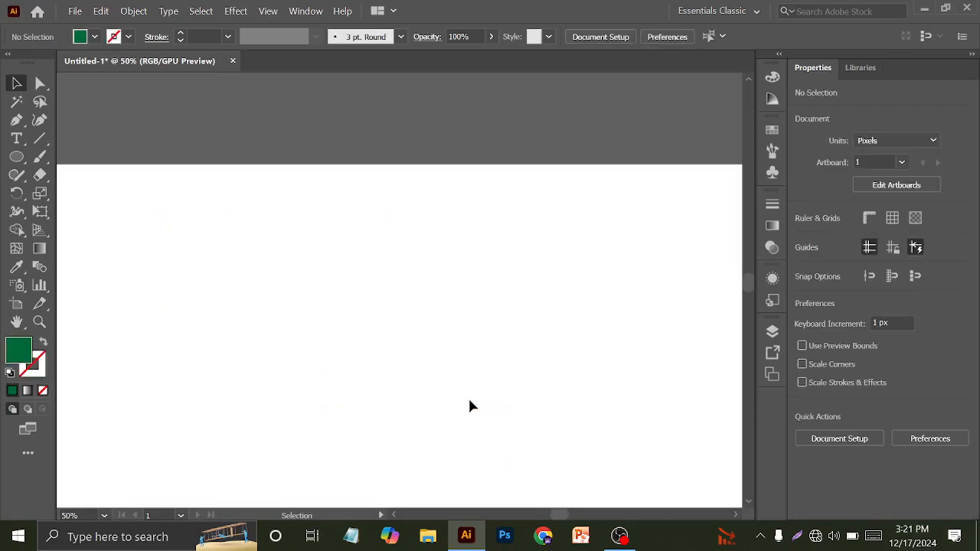
Step: Draw a horizontal line about 566 px long across the upper artboard with a red 19 pt stroke
scroll(391, 356, "down", 1)
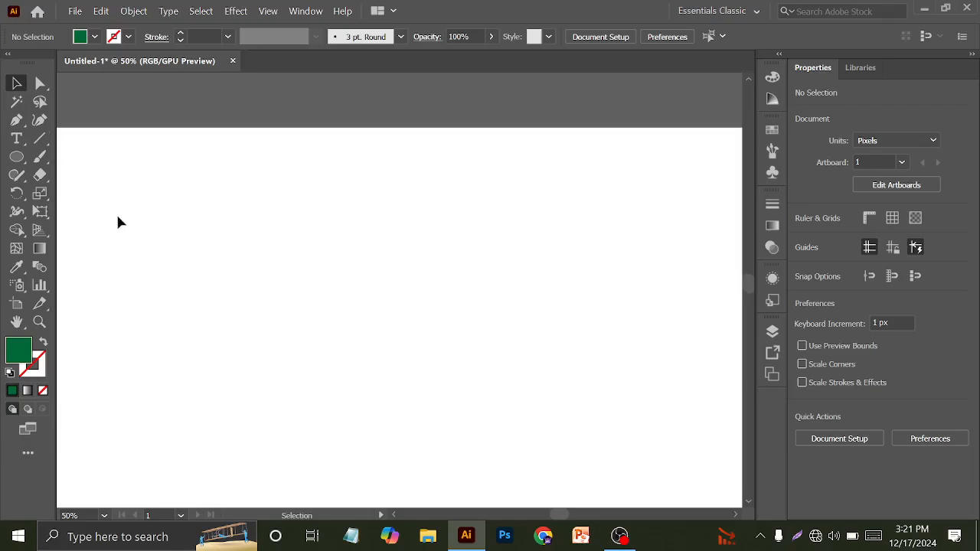
left_click(40, 138)
left_click_drag(214, 209, 533, 208)
left_click(129, 36)
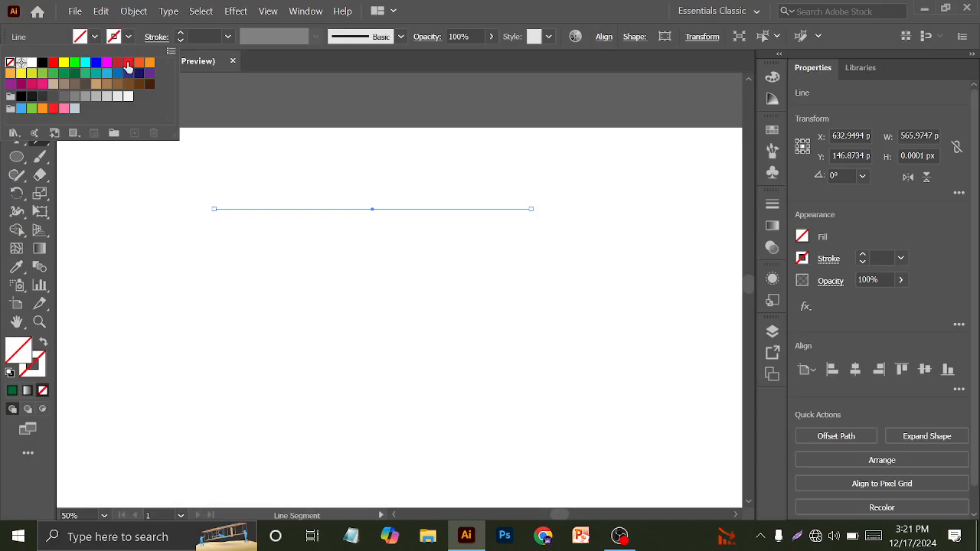
left_click(128, 62)
left_click(199, 36)
scroll(199, 36, "up", 5)
scroll(199, 36, "up", 13)
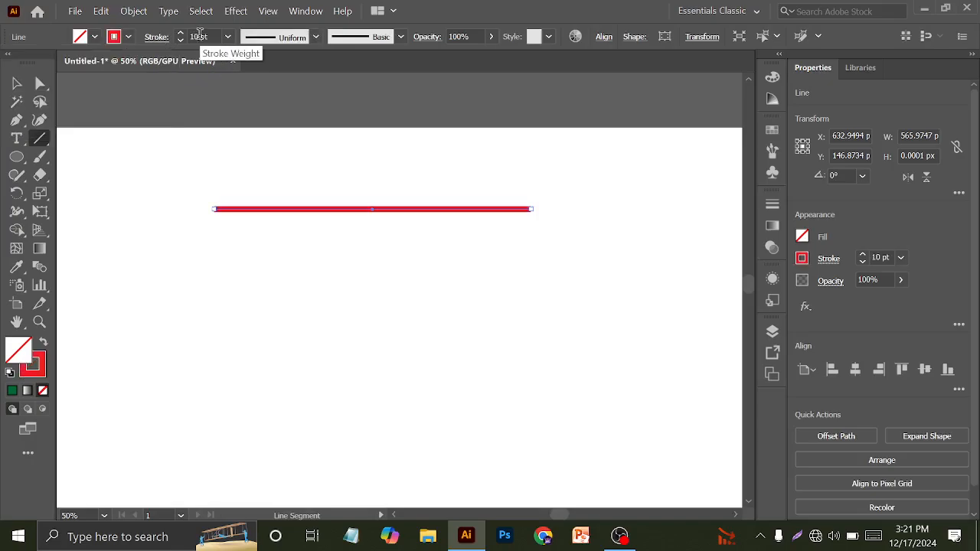
left_click(17, 83)
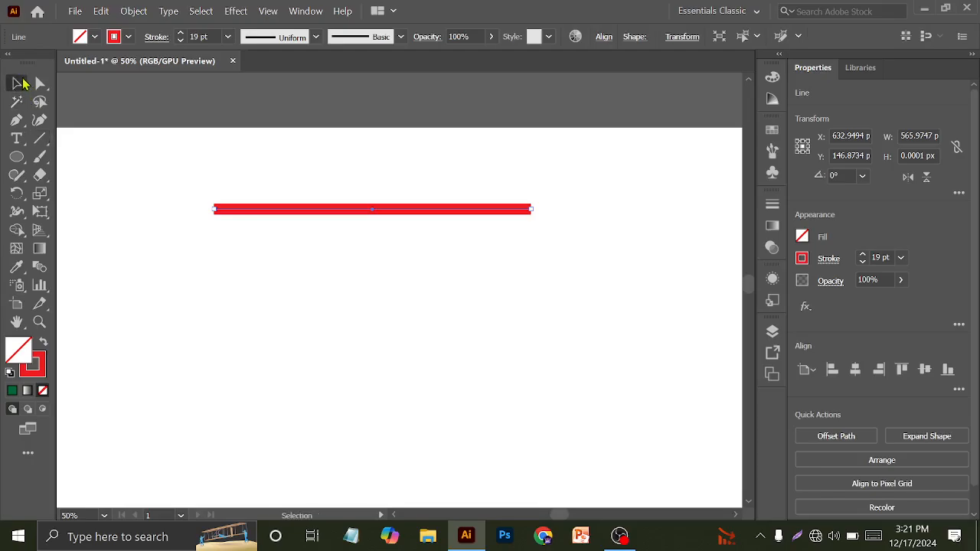
Step: Move the red line down about 94 px and duplicate it about 135 px below
left_click_drag(347, 214, 346, 269)
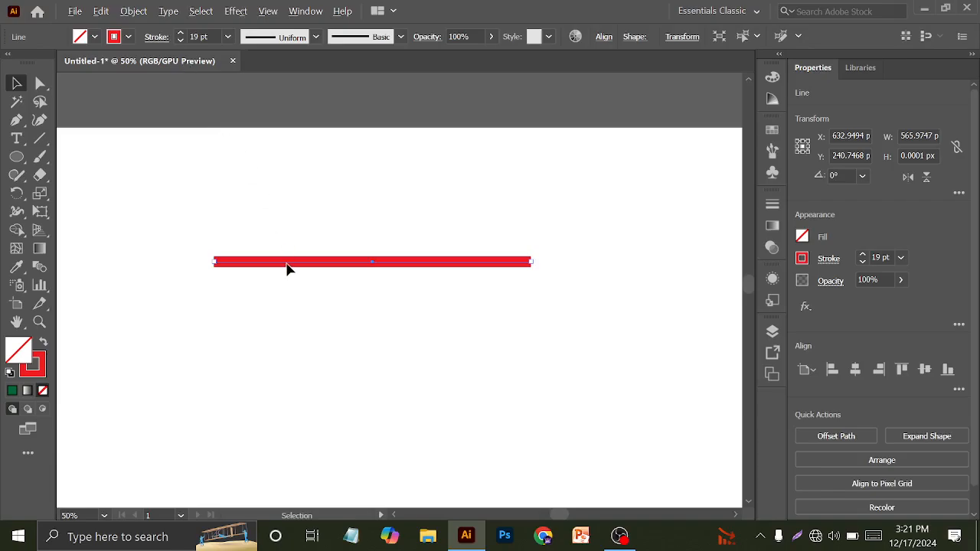
left_click(297, 310)
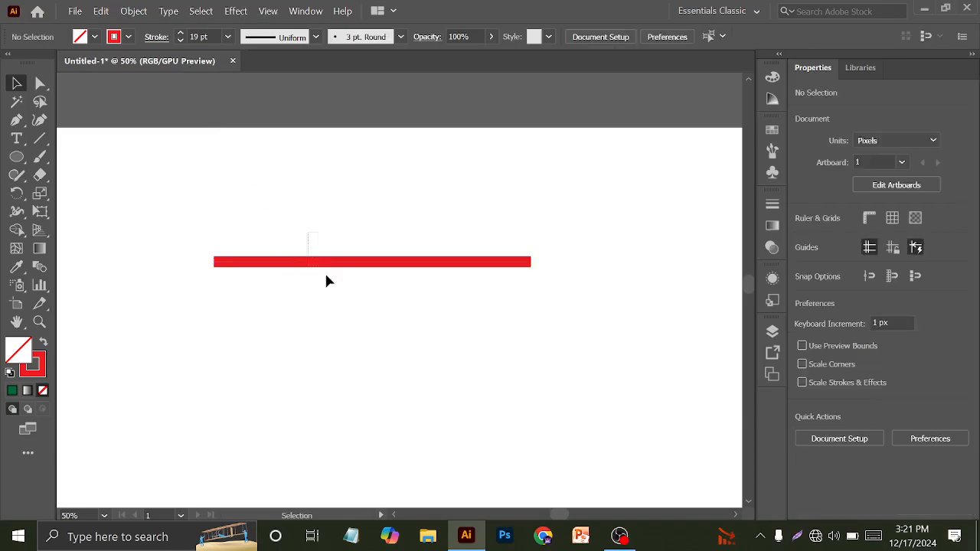
left_click_drag(324, 262, 324, 339)
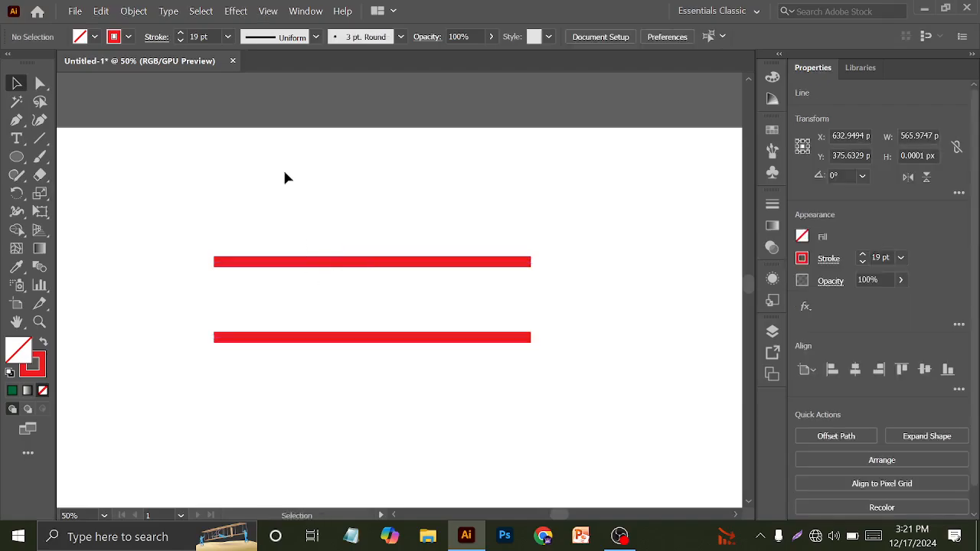
Step: Check which expand commands are available for the upper line with its uniform stroke
left_click_drag(258, 182, 288, 289)
left_click(133, 11)
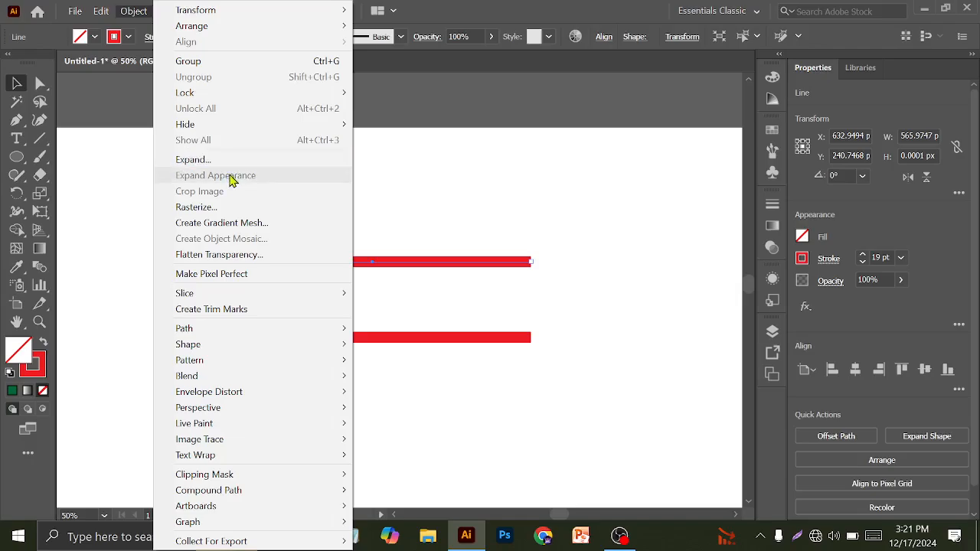
left_click(428, 196)
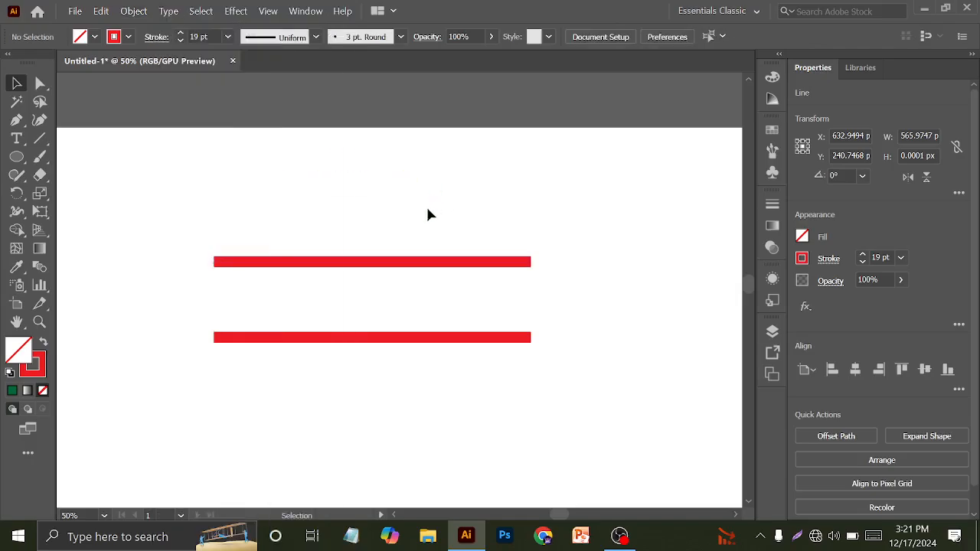
Step: Apply the triangular width profile to the upper red line so it tapers to a point at its right end
left_click(405, 274)
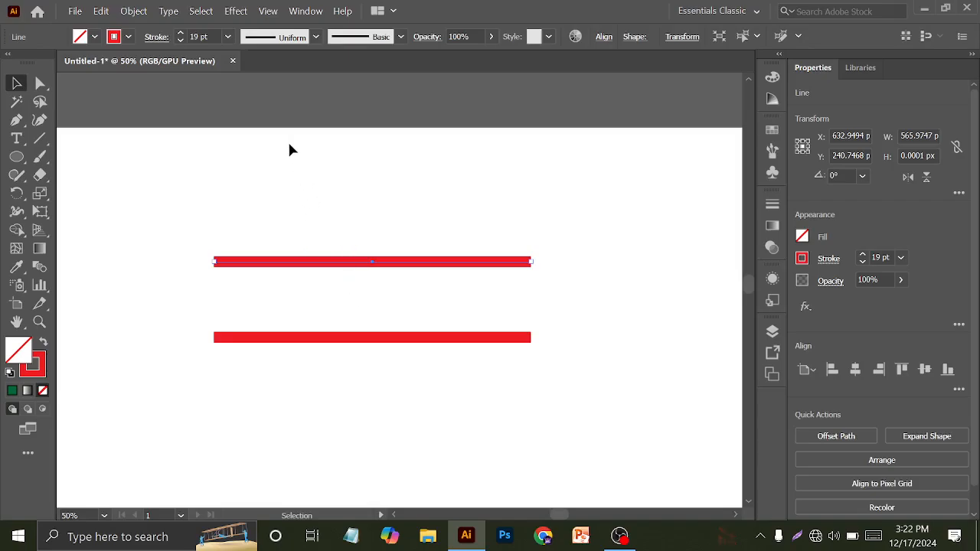
left_click(315, 37)
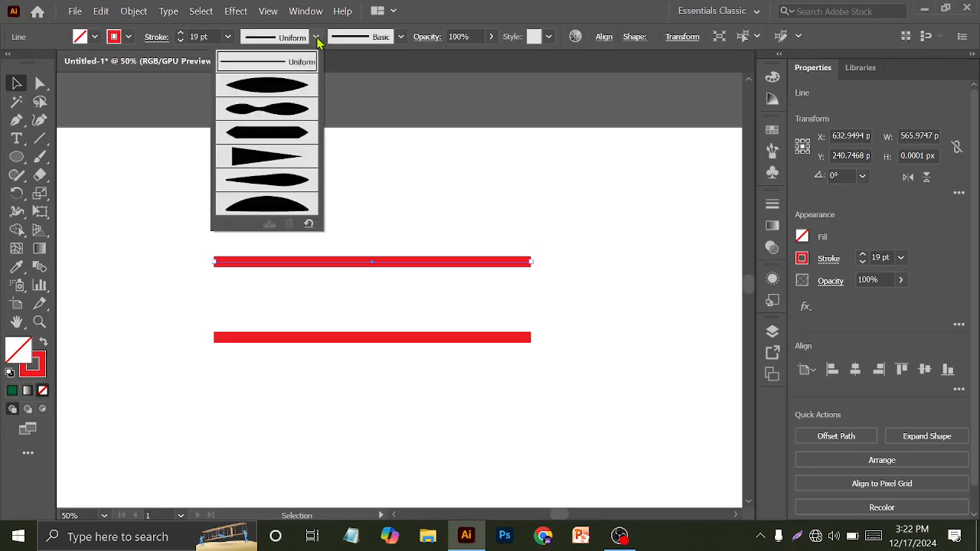
left_click(268, 157)
left_click(359, 184)
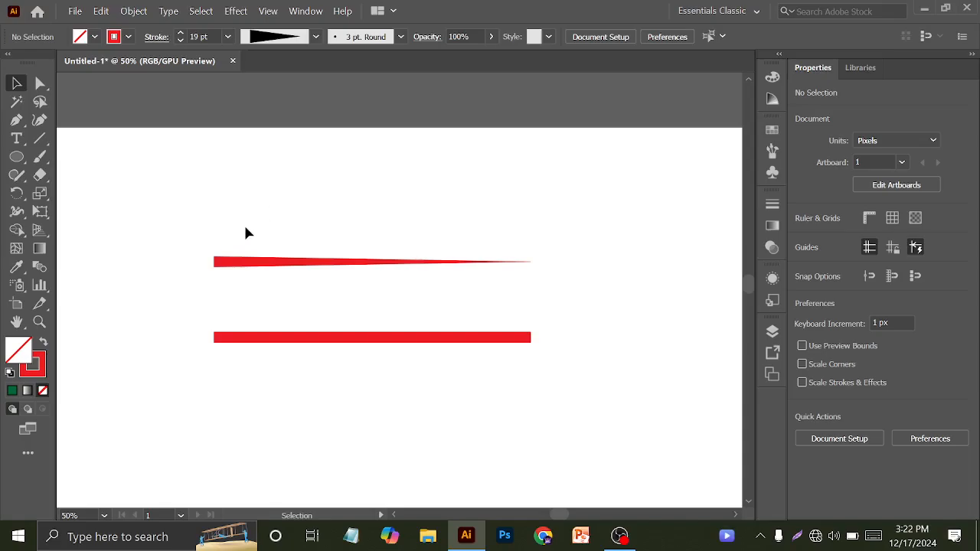
Step: Compare the lower line's uniform stroke settings with the tapered upper line
left_click(391, 342)
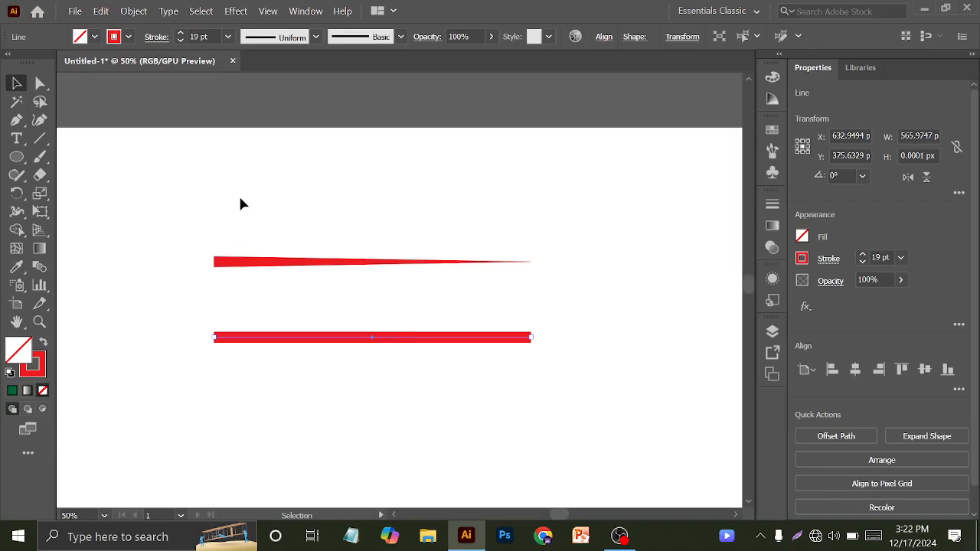
left_click_drag(357, 286, 357, 286)
left_click_drag(340, 406, 405, 313)
left_click(410, 417)
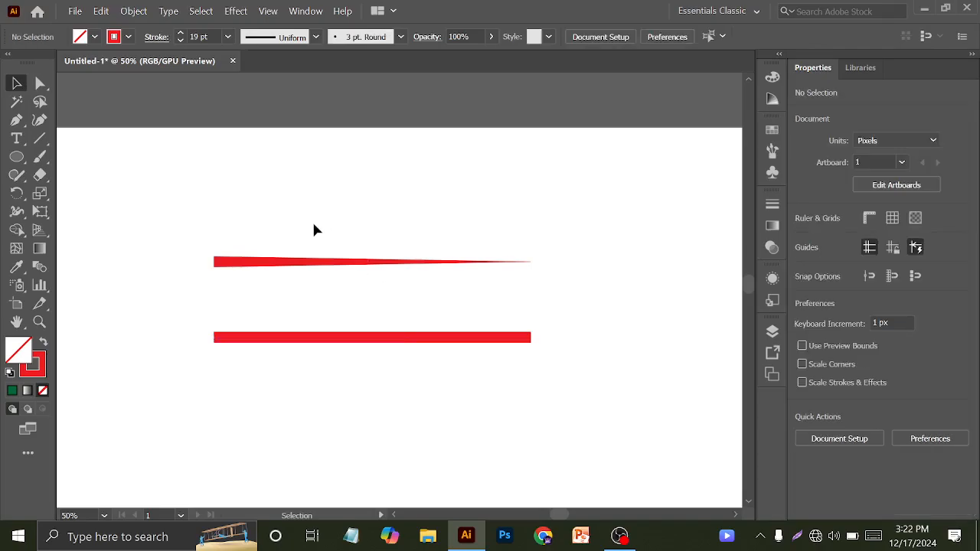
Step: Expand the appearance of the tapered upper line and select the resulting filled shape
left_click_drag(312, 220, 298, 284)
left_click(132, 11)
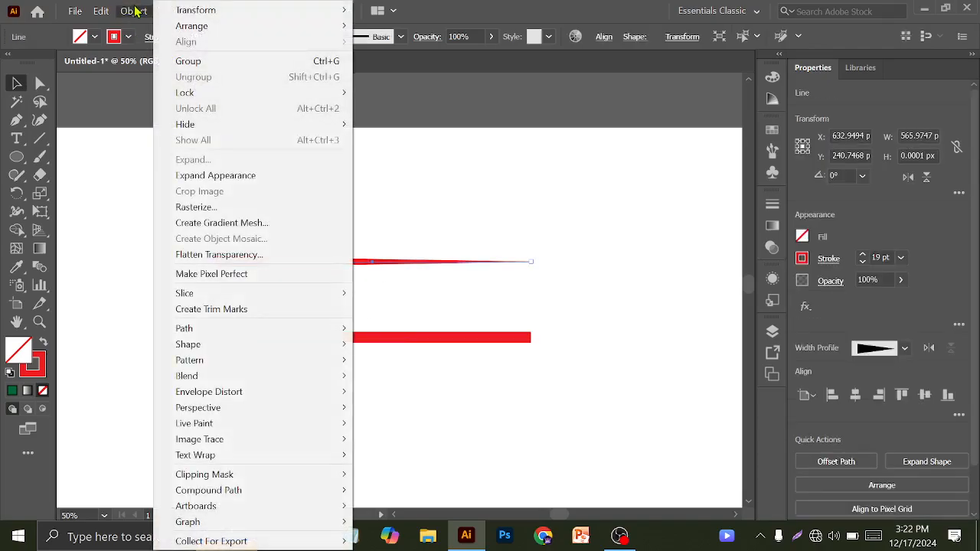
left_click(213, 177)
left_click_drag(284, 219, 279, 274)
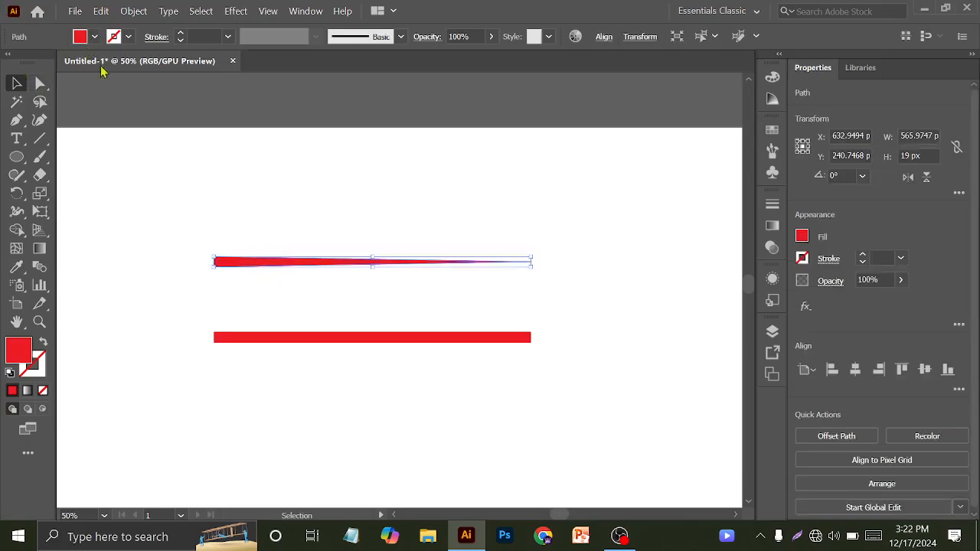
Step: Expand the lower uniform line's fill and stroke into a filled shape, and clear the selection
left_click_drag(244, 376, 313, 301)
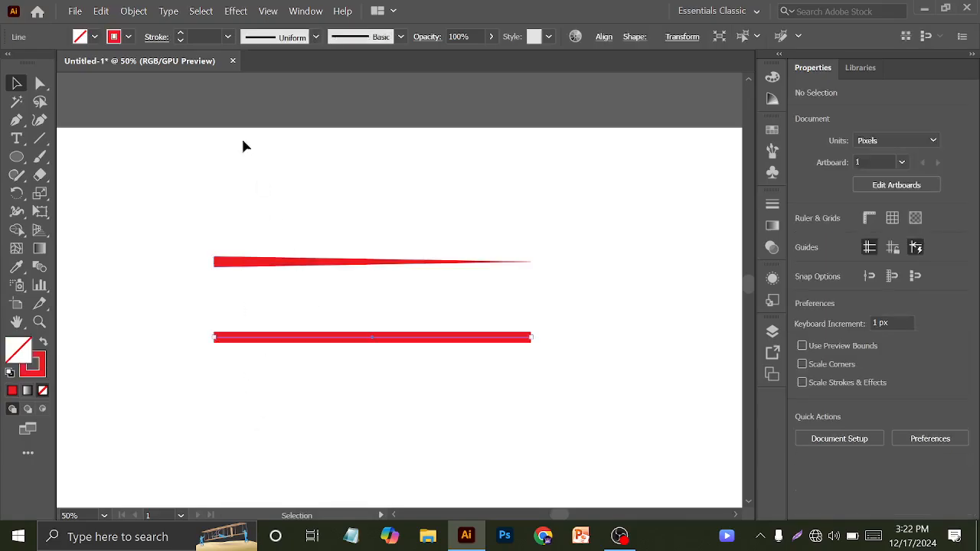
left_click(135, 12)
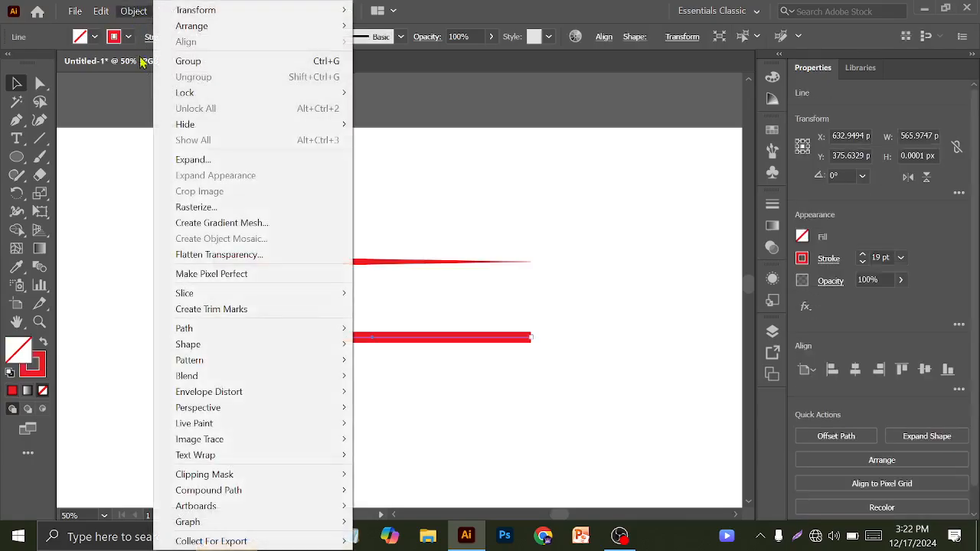
left_click(181, 159)
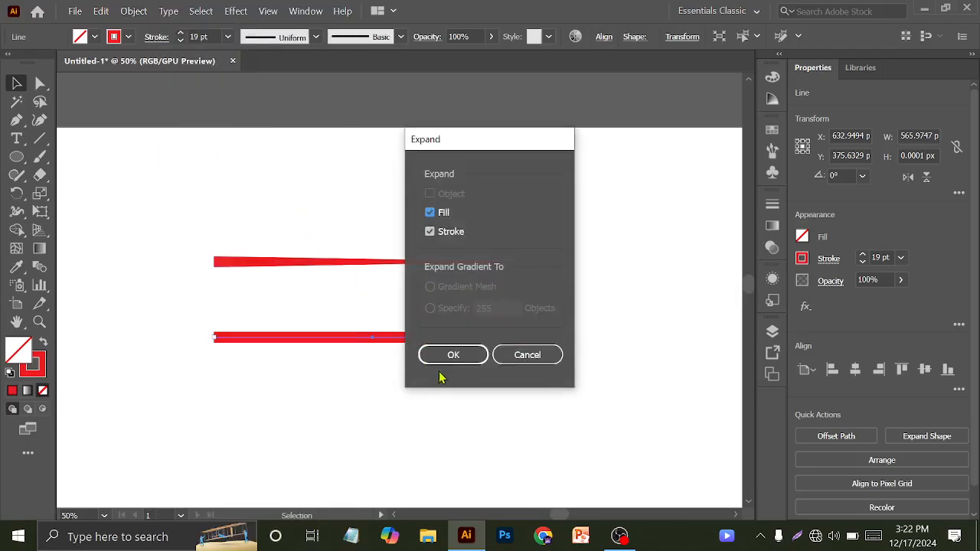
left_click(445, 352)
left_click(356, 210)
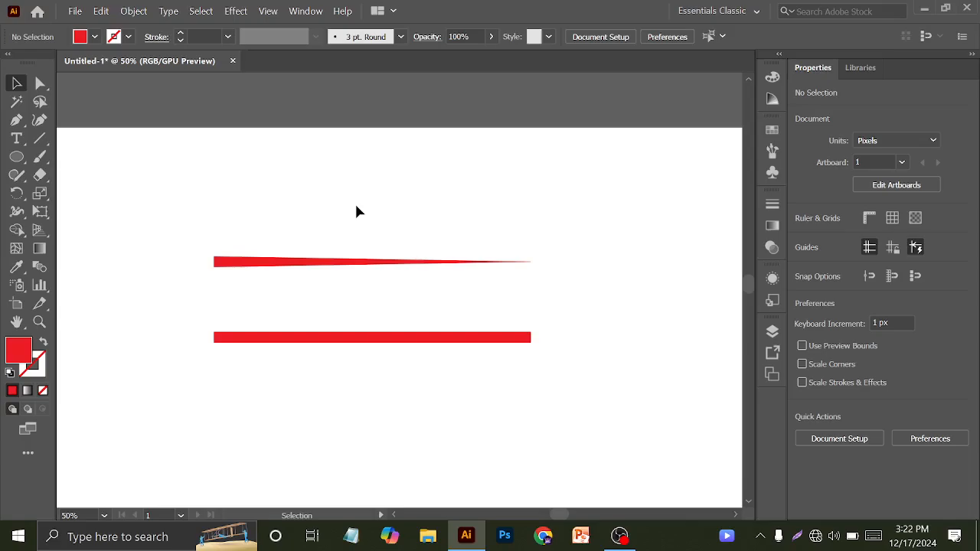
Step: Undo the expansions, the tapered profile and the line copy, back to a single uniform red line, and deselect it
key("ctrl+z")
key("ctrl+z")
key("ctrl+z")
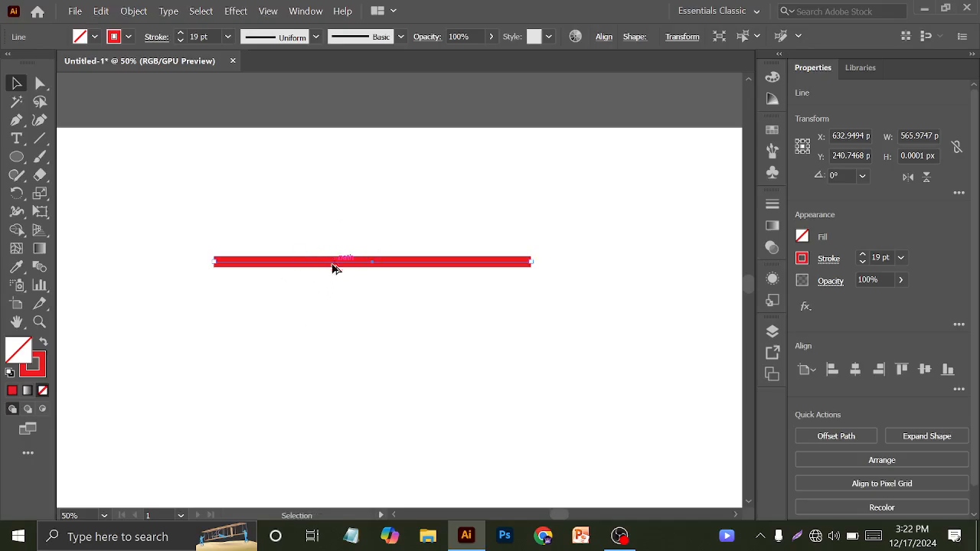
left_click(335, 322)
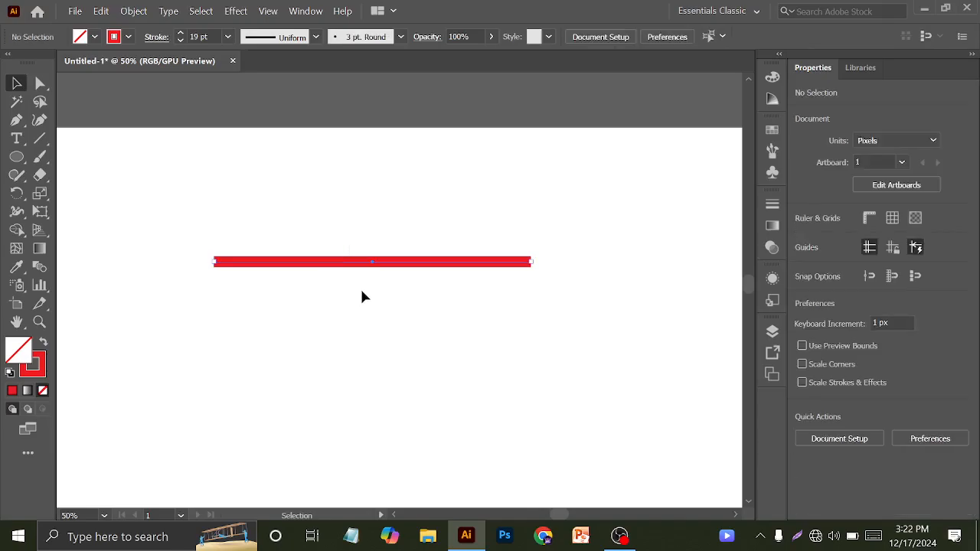
Step: Place two copies of the red line below the original, making three parallel uniform lines
left_click_drag(352, 262, 368, 424)
left_click(340, 305)
scroll(382, 341, "up", 2)
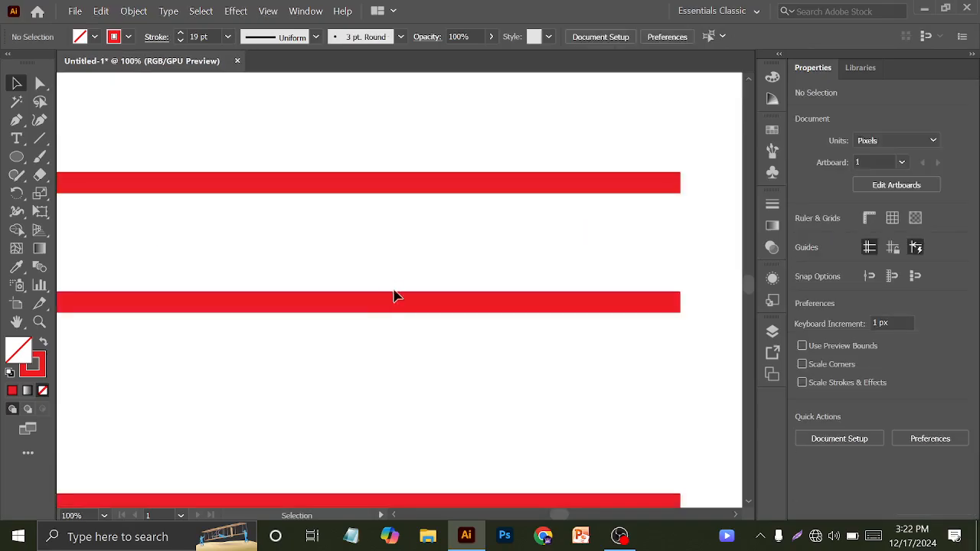
scroll(391, 289, "down", 1)
left_click_drag(361, 261, 375, 270)
scroll(376, 269, "down", 1)
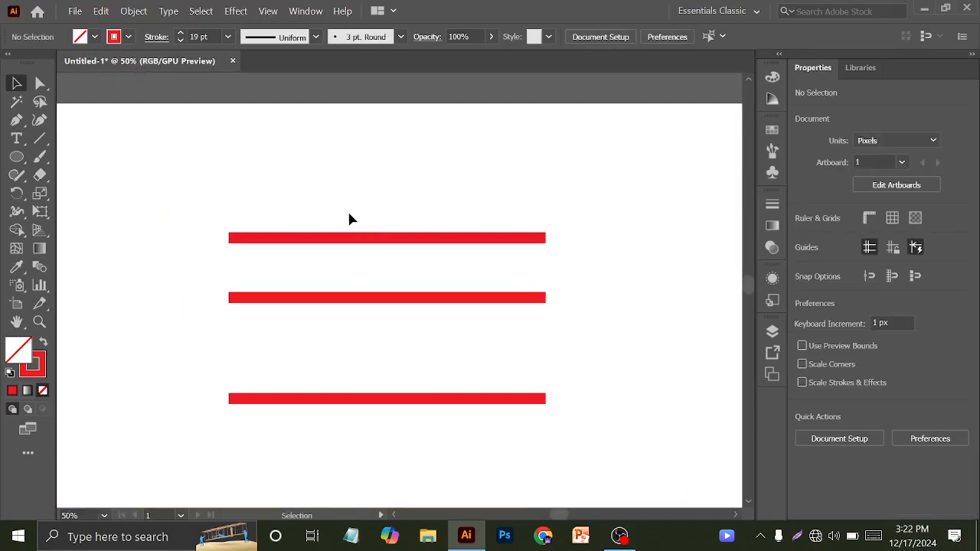
Step: Apply the triangular width profile to the top red line so it tapers toward its right end
left_click(357, 235)
left_click(300, 40)
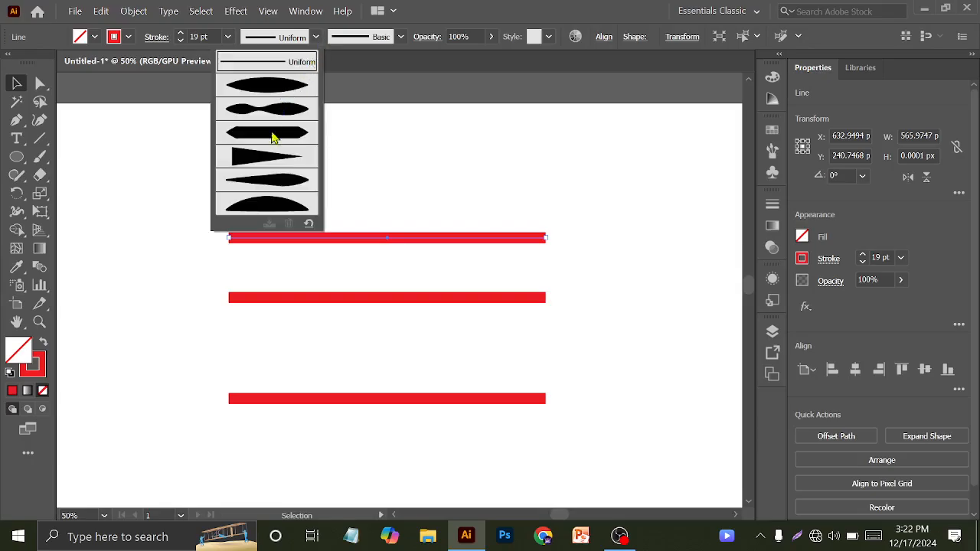
left_click(265, 155)
left_click(346, 153)
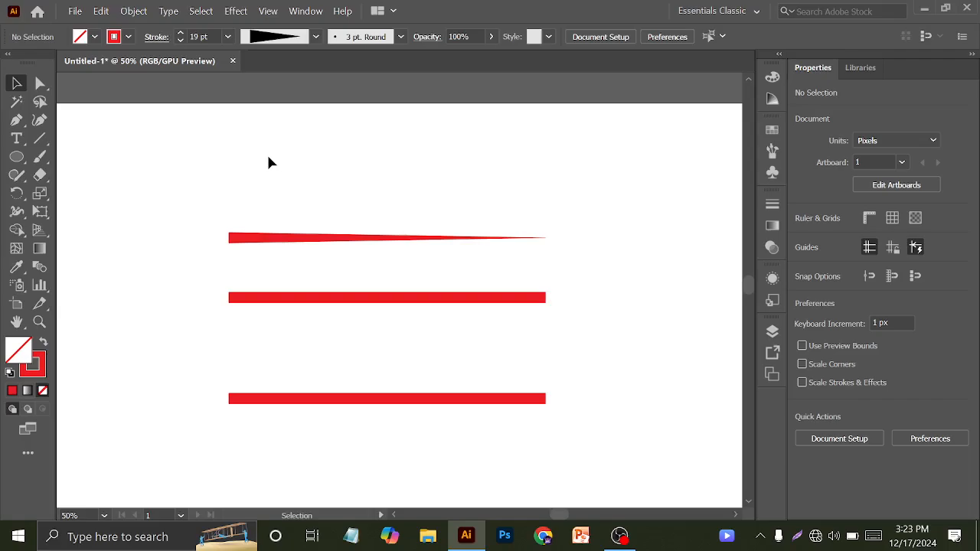
Step: Compare the tapered top line with the uniform middle line, and reset the top line's width profile to Uniform
left_click_drag(236, 153, 321, 245)
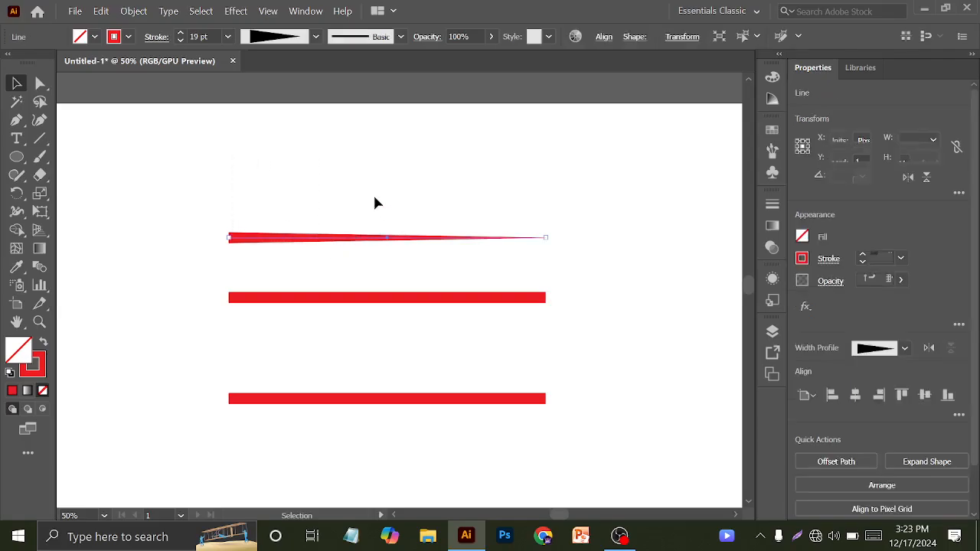
left_click_drag(370, 363, 418, 285)
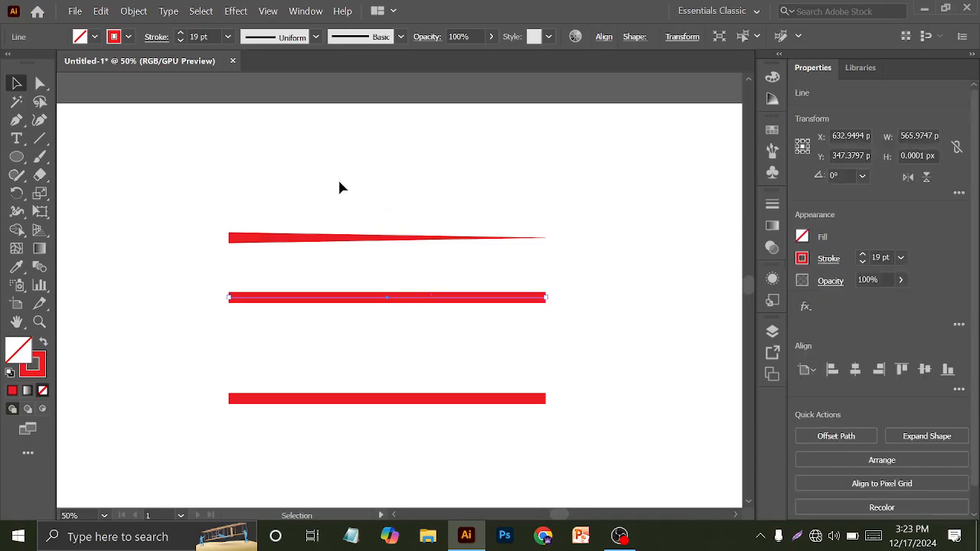
left_click_drag(274, 188, 320, 247)
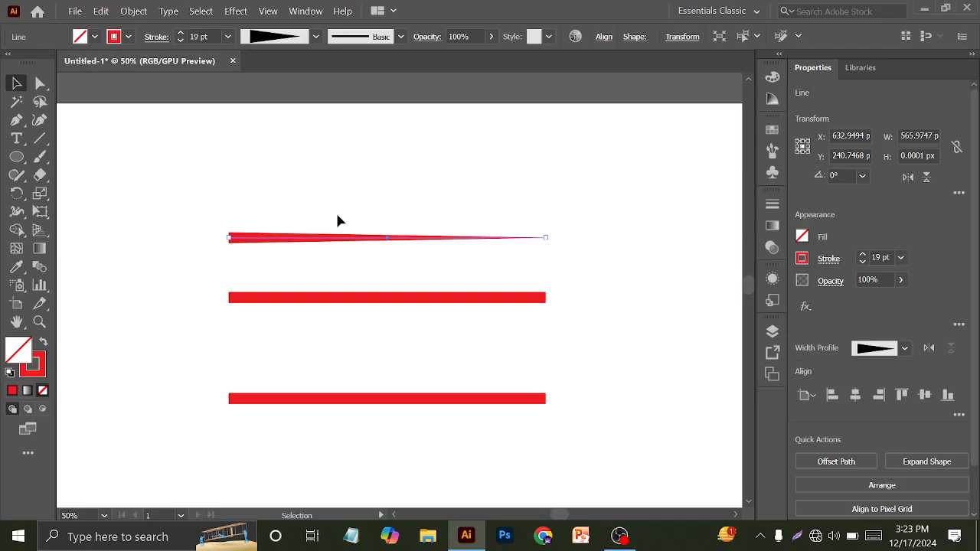
left_click(315, 41)
left_click(278, 63)
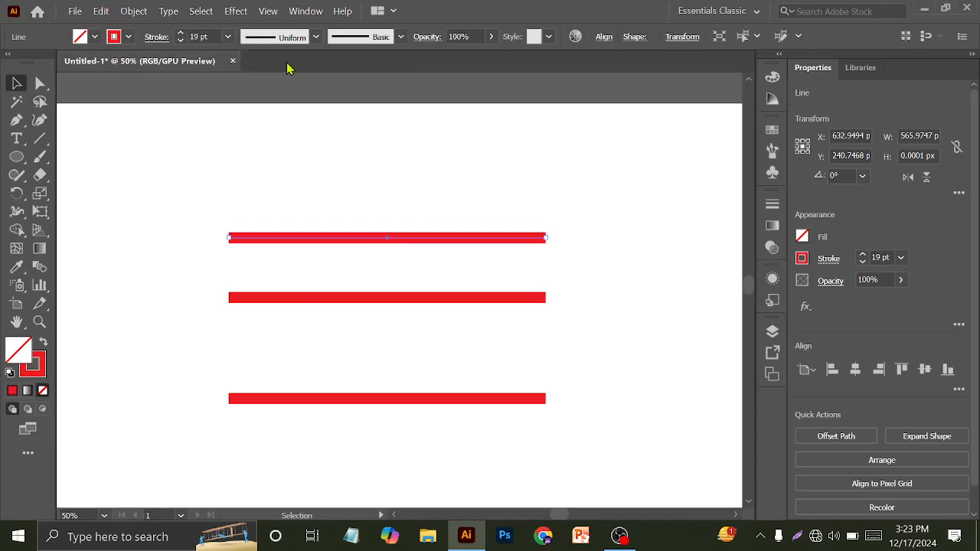
Step: Apply the elliptical width profile to the top line and reselect the line
left_click(313, 38)
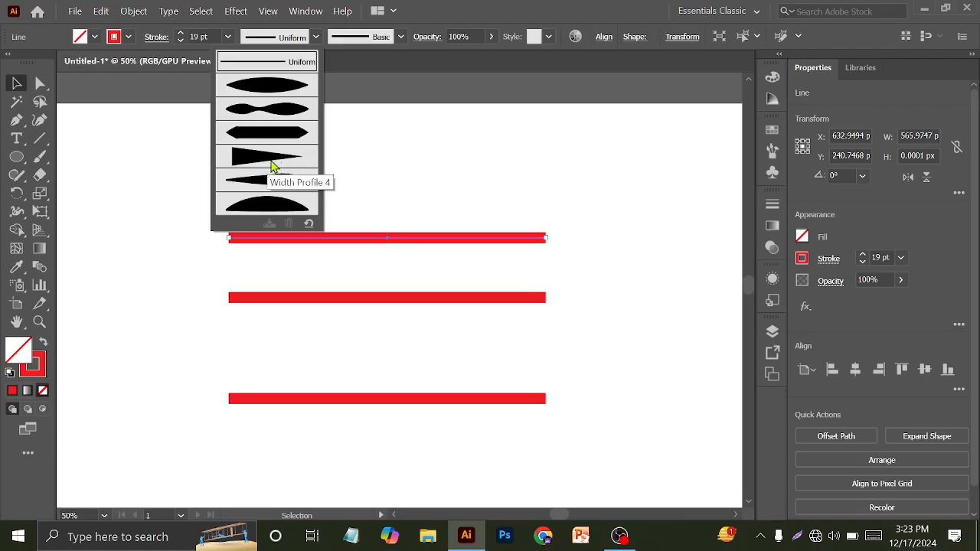
left_click(259, 86)
left_click_drag(304, 161, 349, 259)
Step: Give the top line the width profile with a straight middle and both ends pointed, and reselect it
left_click(315, 37)
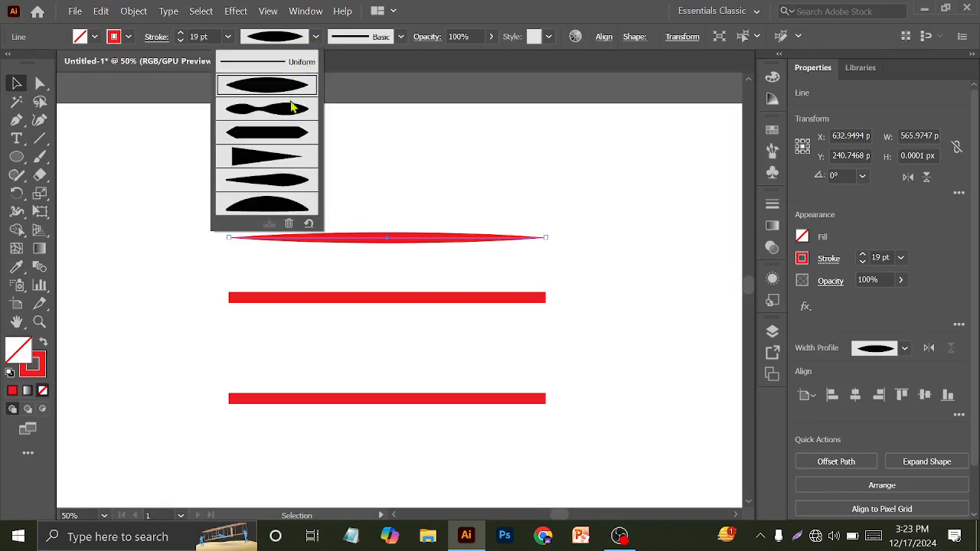
left_click(284, 138)
left_click(327, 159)
left_click_drag(308, 175, 355, 247)
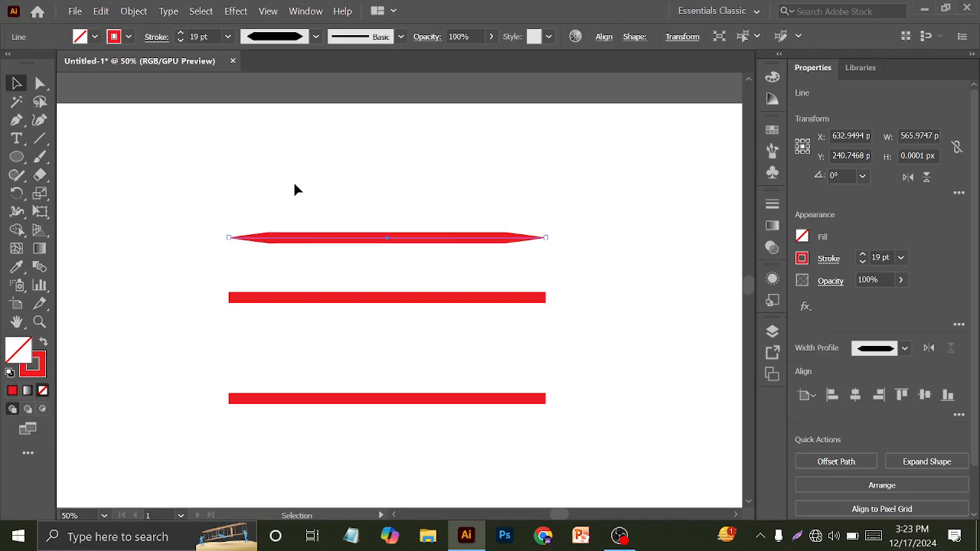
Step: Expand the appearance of the top line with its pointed ends, and clear the selection
left_click(133, 10)
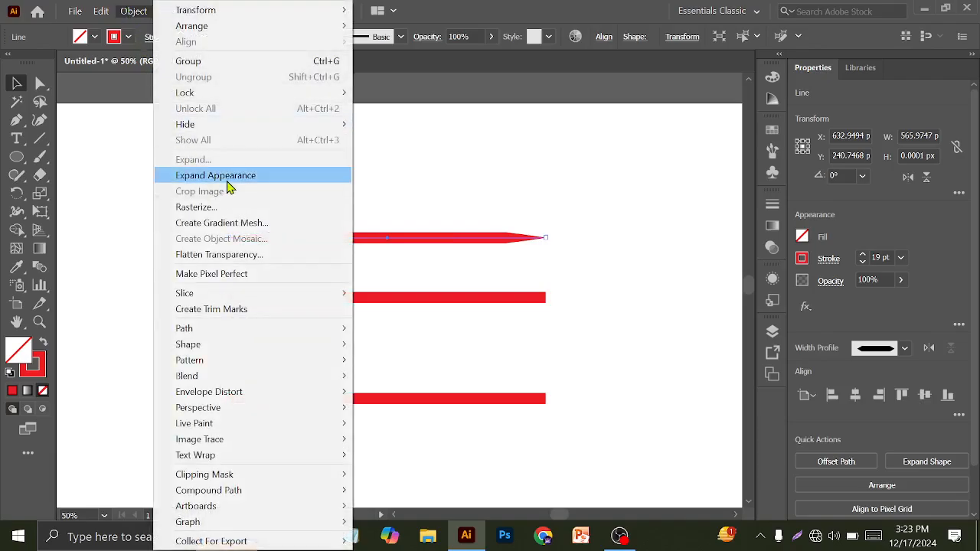
left_click(268, 180)
left_click(423, 182)
Step: Check which expand commands are available for the uniform middle line
left_click(371, 297)
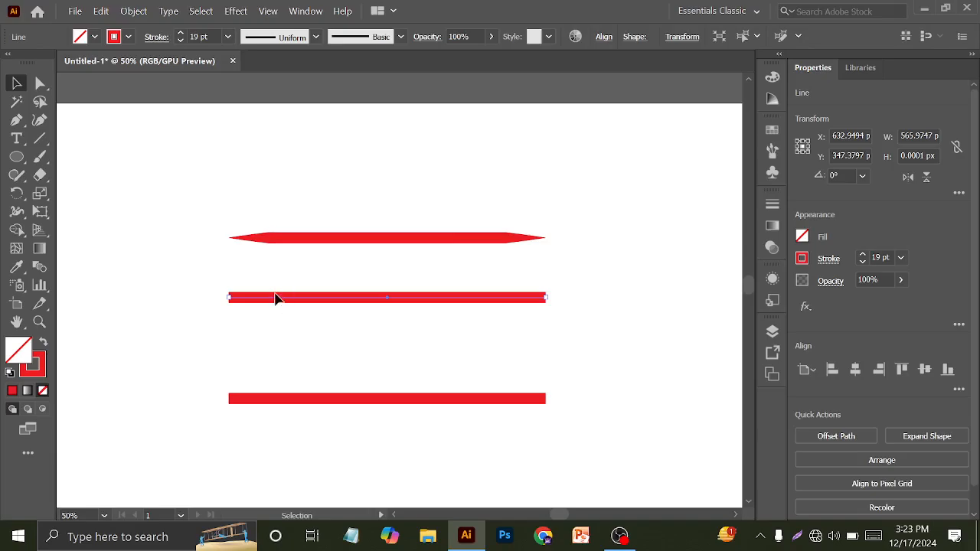
left_click(131, 11)
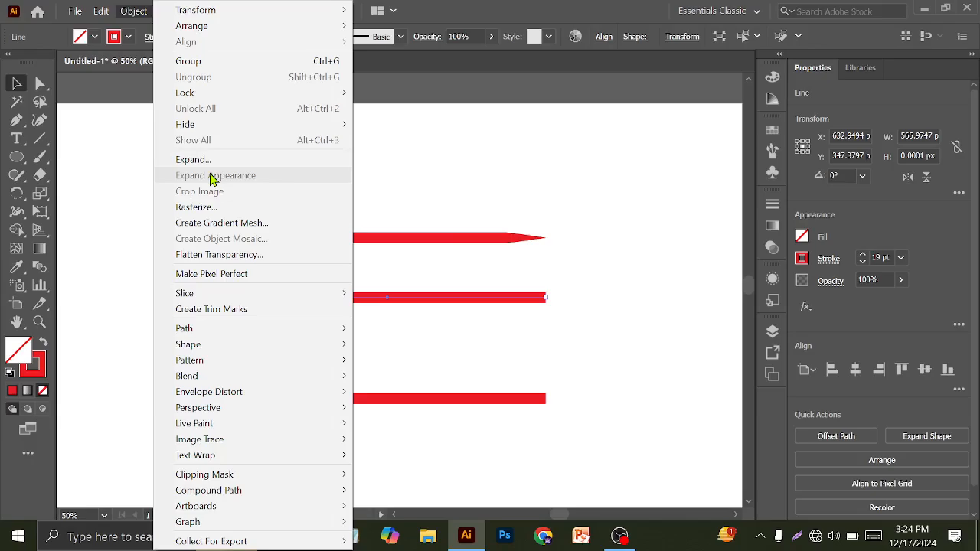
left_click(428, 192)
Step: Delete all three red lines to leave the artboard empty
left_click_drag(430, 192, 469, 440)
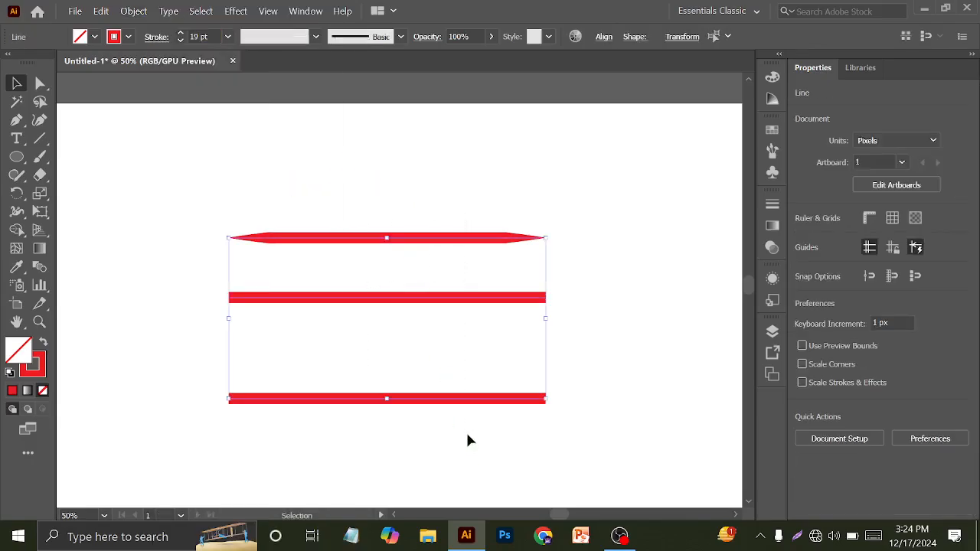
key("Delete")
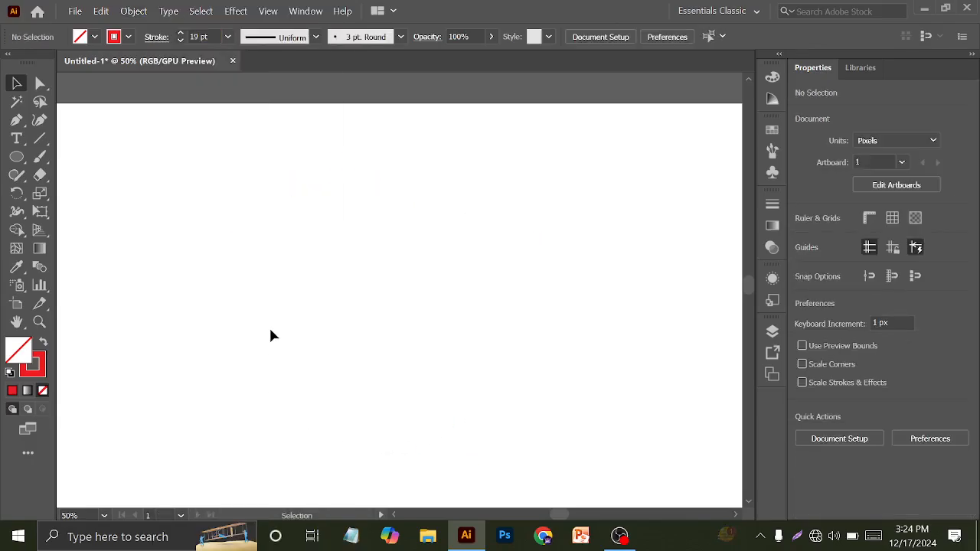
scroll(269, 325, "down", 1)
scroll(264, 327, "up", 1)
left_click_drag(279, 348, 293, 305)
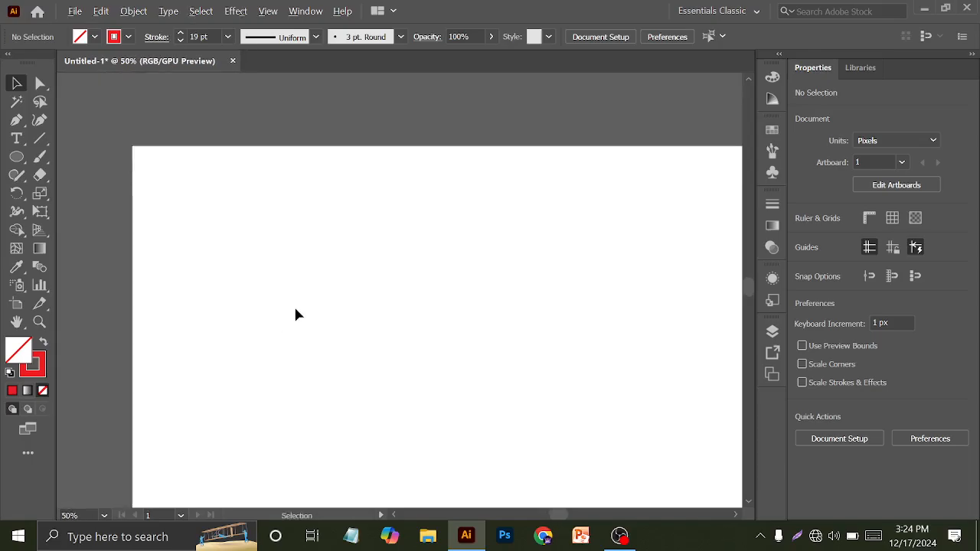
scroll(296, 310, "down", 1)
left_click_drag(423, 354, 427, 315)
scroll(399, 308, "down", 1)
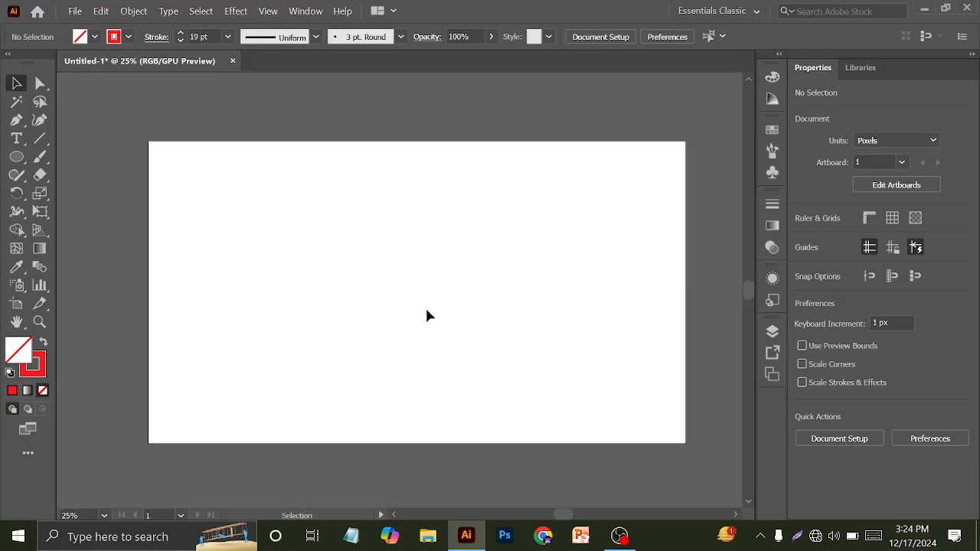
scroll(349, 336, "up", 1)
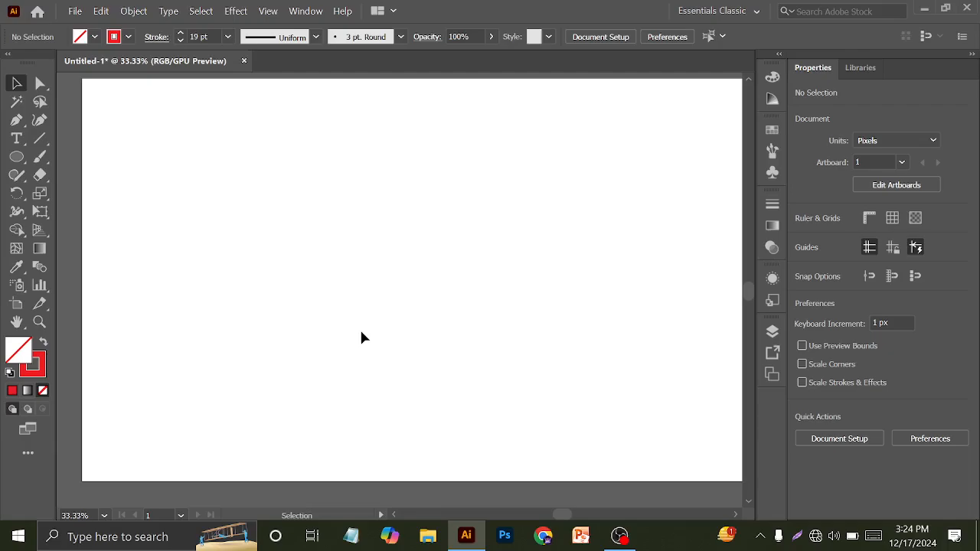
Step: Choose the Line Segment tool and reset the stroke from none to the bright red swatch
left_click(40, 138)
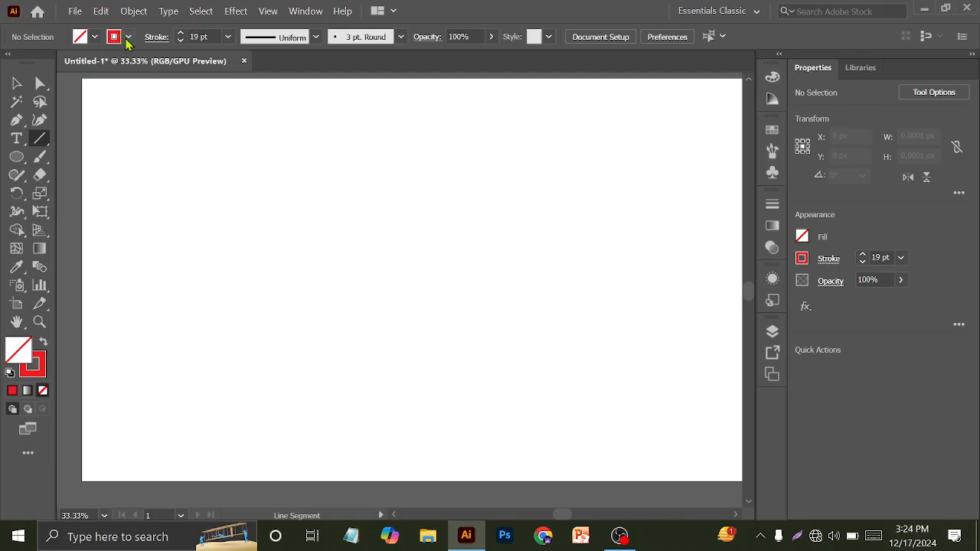
left_click(115, 37)
left_click(10, 62)
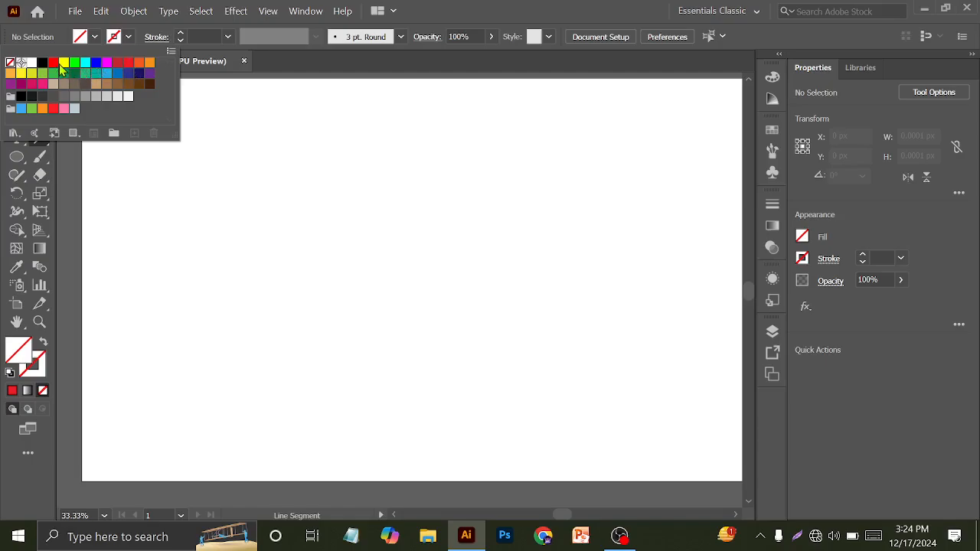
left_click(52, 63)
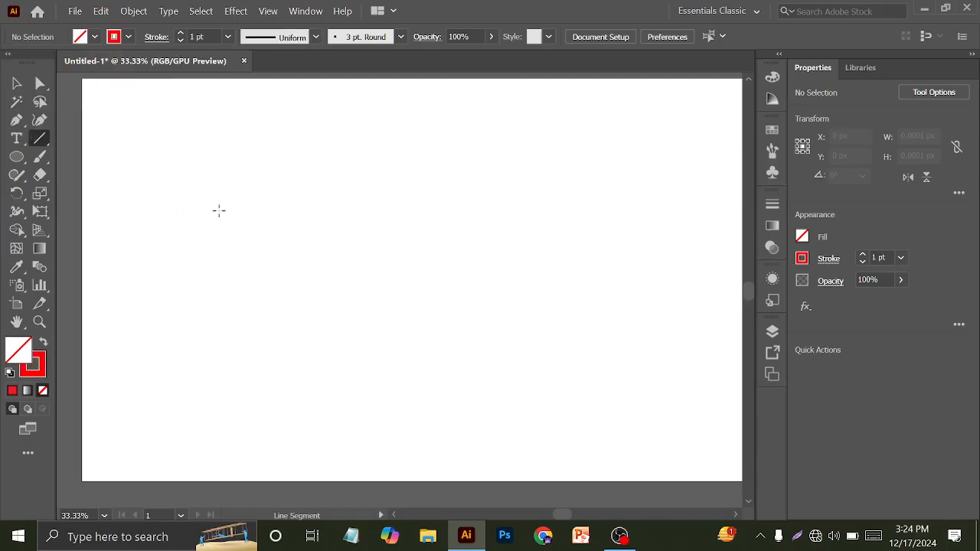
Step: Draw a horizontal line about 895 px long across the upper half of the artboard, and delete it
left_click_drag(206, 235, 542, 213)
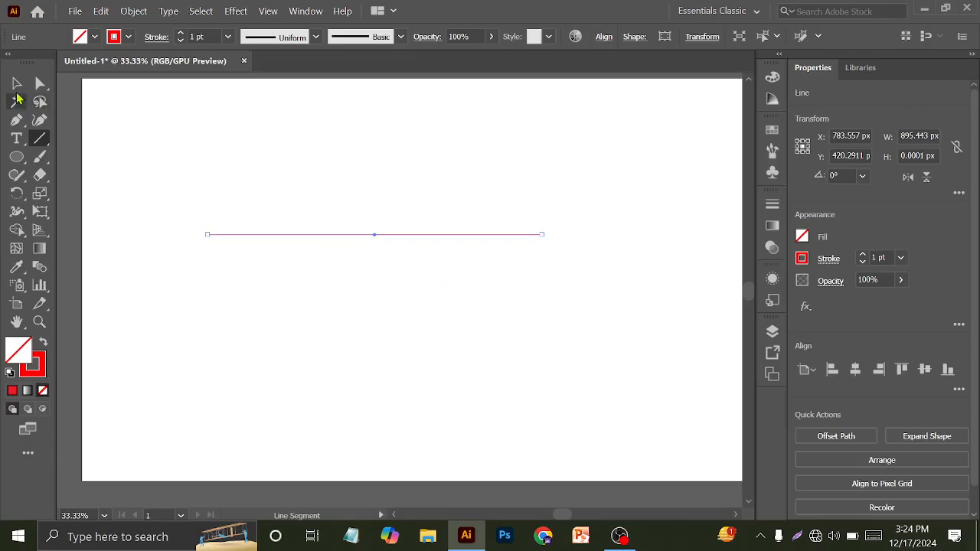
key("v")
left_click(273, 177)
left_click_drag(283, 195, 371, 282)
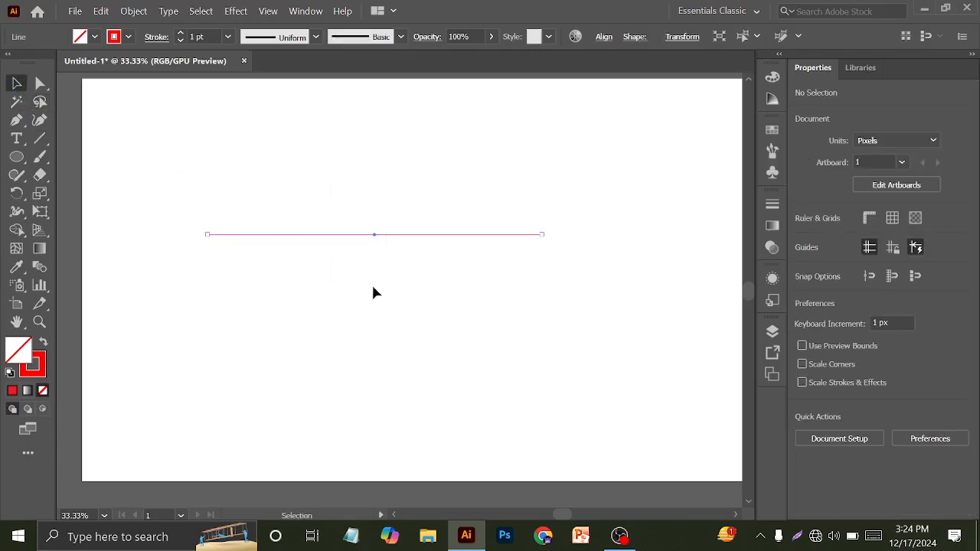
key("Delete")
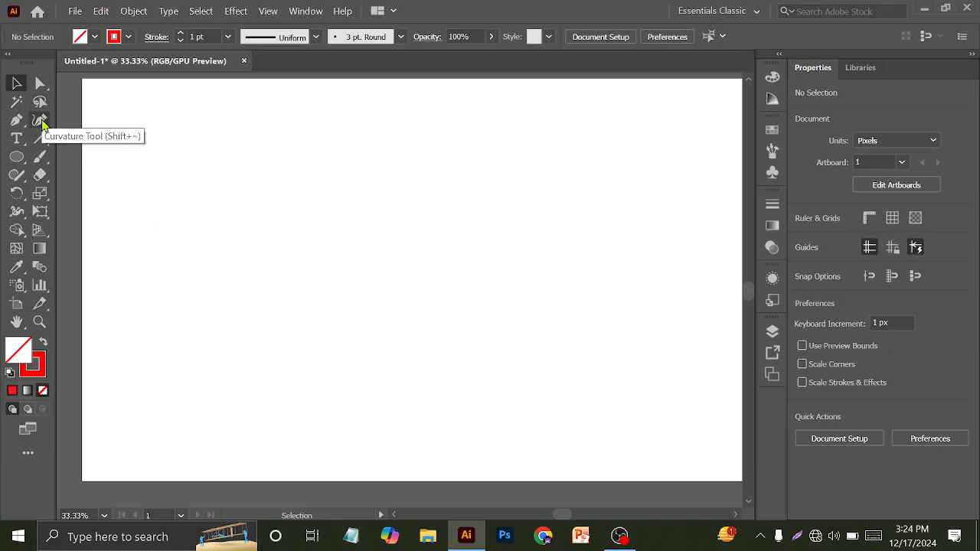
Step: Draw an arc with the Arc tool, about 643 px wide and 671 px high, rising to the right, and deselect it
left_click_drag(40, 138, 127, 175)
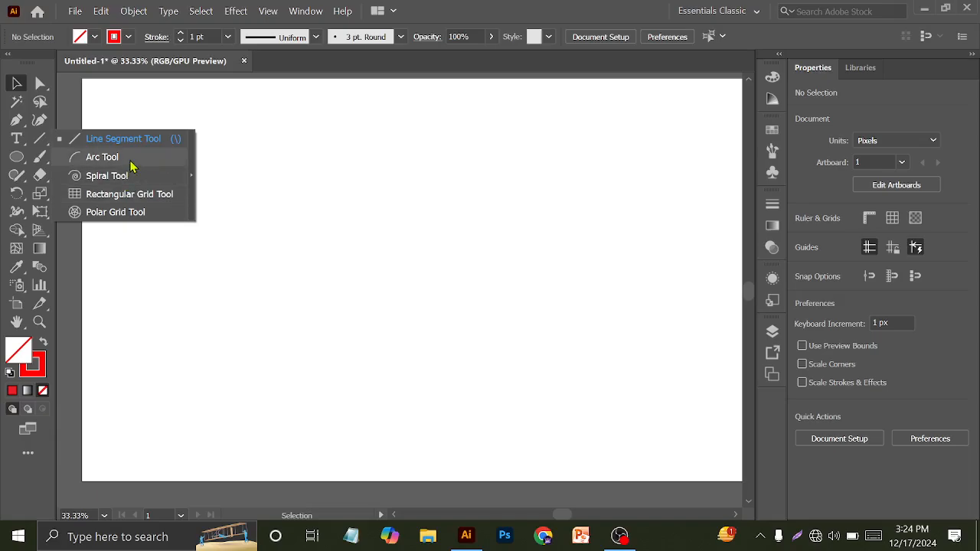
left_click(131, 157)
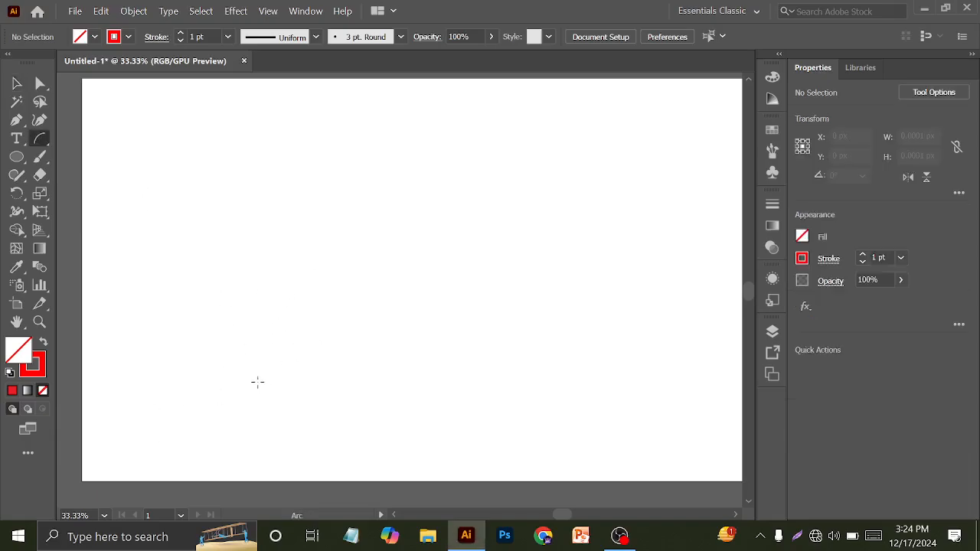
mouse_move(257, 382)
left_mouse_down()
mouse_move(548, 204)
mouse_move(414, 206)
mouse_move(266, 226)
mouse_move(651, 170)
mouse_move(499, 172)
mouse_move(499, 156)
mouse_move(448, 235)
mouse_move(518, 148)
mouse_move(374, 258)
mouse_move(501, 147)
mouse_move(409, 273)
mouse_move(600, 207)
mouse_move(603, 216)
mouse_move(521, 294)
mouse_move(518, 324)
mouse_move(516, 305)
mouse_move(566, 209)
mouse_move(505, 196)
mouse_move(283, 325)
mouse_move(442, 236)
mouse_move(529, 277)
mouse_move(496, 247)
mouse_move(481, 191)
mouse_move(464, 283)
mouse_move(492, 295)
mouse_move(513, 289)
mouse_move(485, 350)
mouse_move(497, 319)
mouse_move(468, 348)
mouse_move(512, 310)
mouse_move(451, 361)
mouse_move(534, 289)
mouse_move(454, 394)
mouse_move(534, 350)
mouse_move(615, 123)
mouse_move(470, 161)
mouse_move(136, 181)
mouse_move(533, 215)
mouse_move(600, 196)
mouse_move(590, 243)
mouse_move(568, 271)
mouse_move(553, 127)
mouse_move(497, 134)
left_mouse_up()
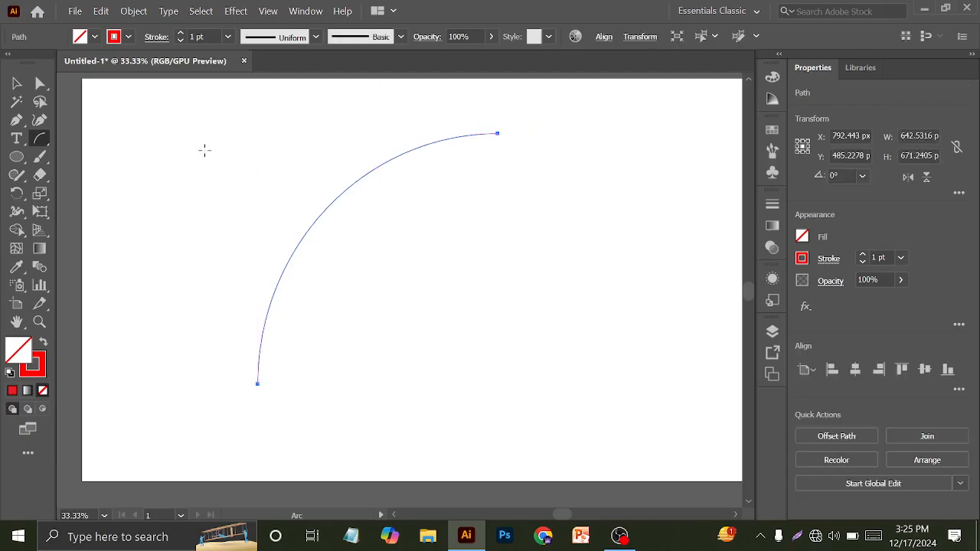
left_click(17, 83)
left_click(208, 150)
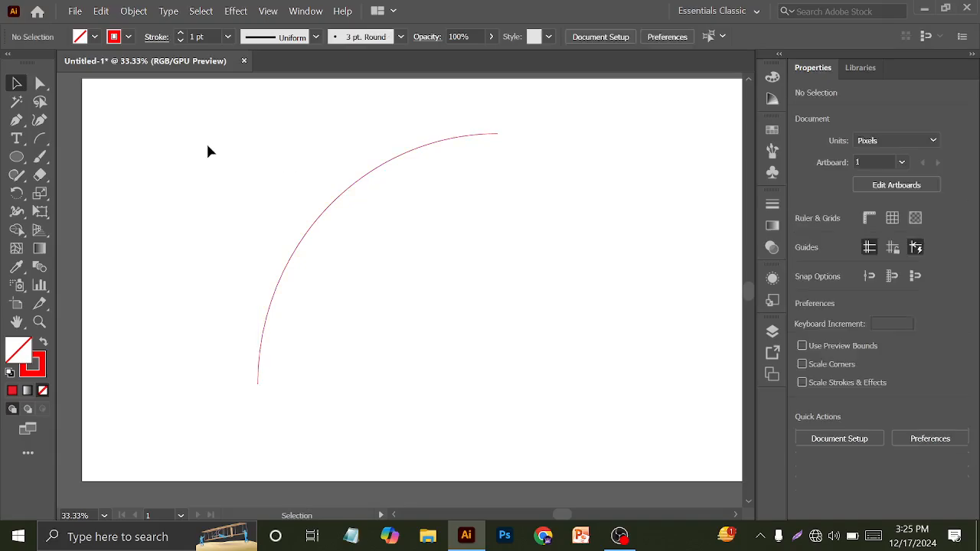
Step: Delete the red arc from the artboard
left_click_drag(208, 149, 443, 310)
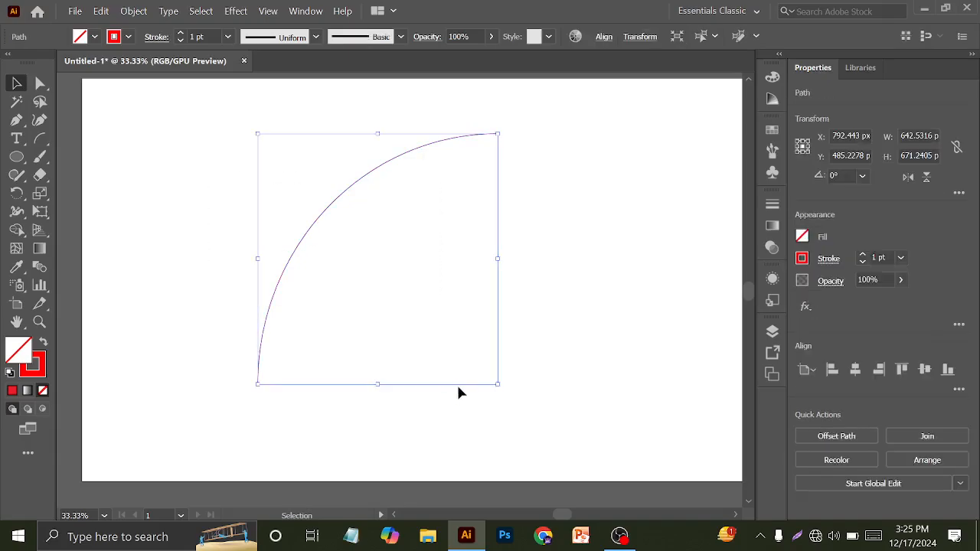
key("Delete")
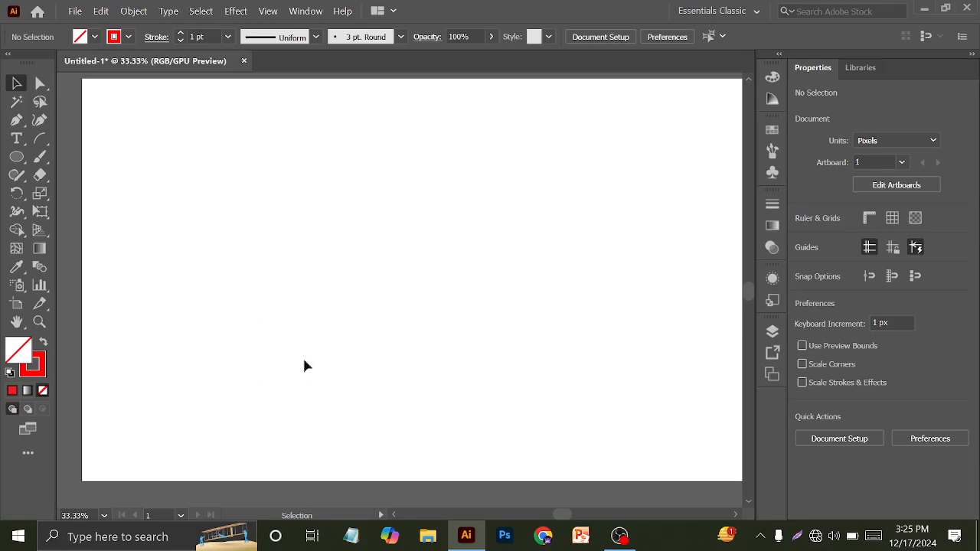
scroll(270, 349, "down", 1, "alt")
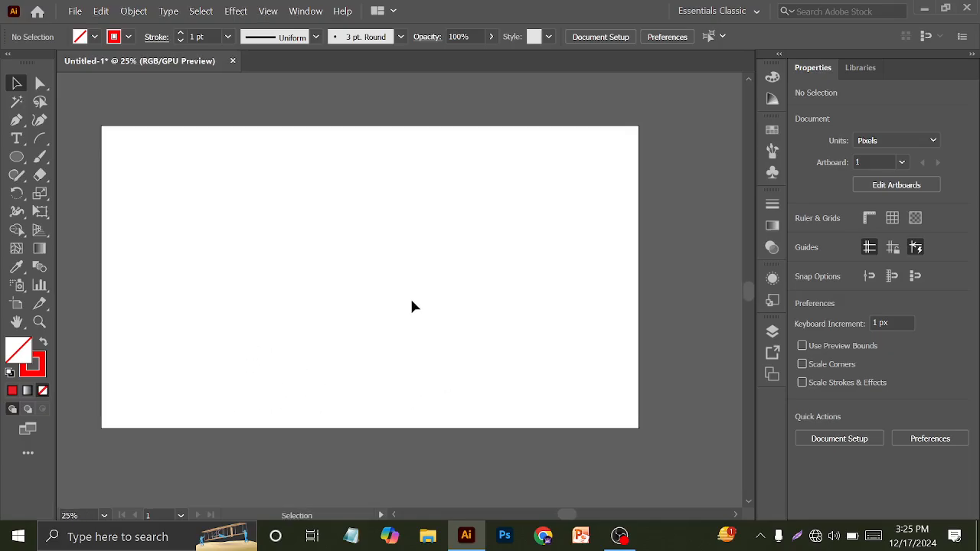
scroll(412, 306, "up", 1)
scroll(451, 312, "down", 1)
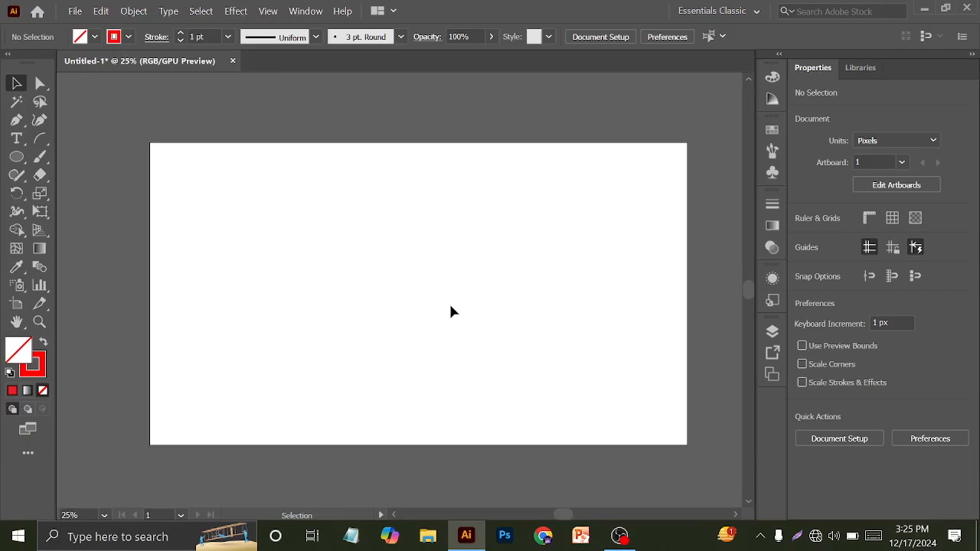
Step: Draw a fan of repeated arcs about 583 px wide and 521 px high with the Arc tool, move it up, and delete it
left_click(40, 138)
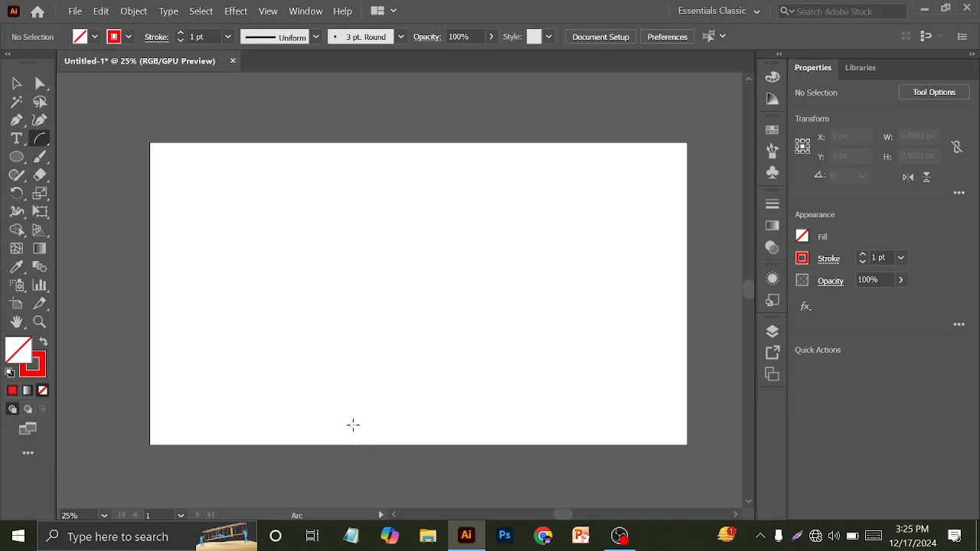
mouse_move(393, 435)
left_mouse_down()
mouse_move(398, 335)
mouse_move(460, 284)
mouse_move(505, 311)
mouse_move(540, 314)
mouse_move(549, 291)
left_mouse_up()
key("v")
left_click(365, 247)
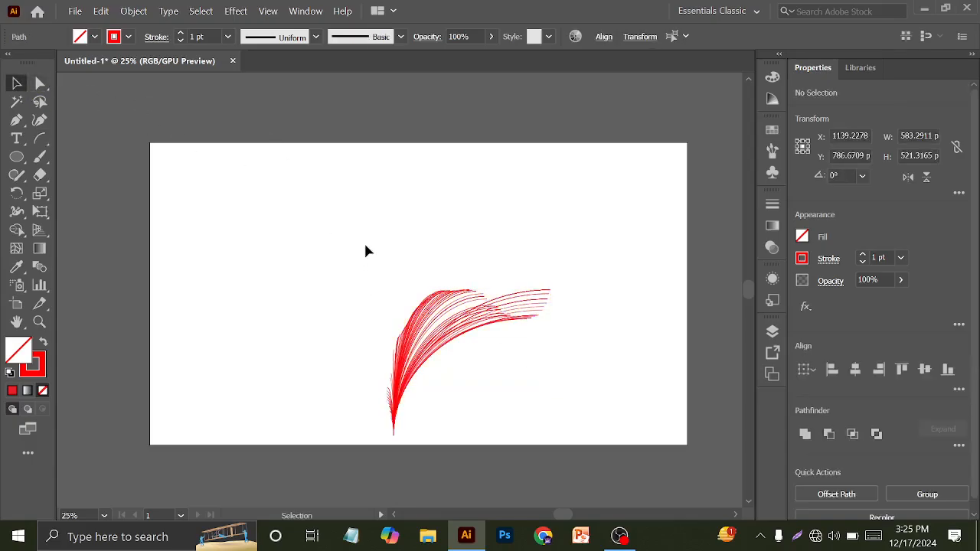
left_click_drag(329, 220, 505, 412)
left_click_drag(452, 329, 429, 239)
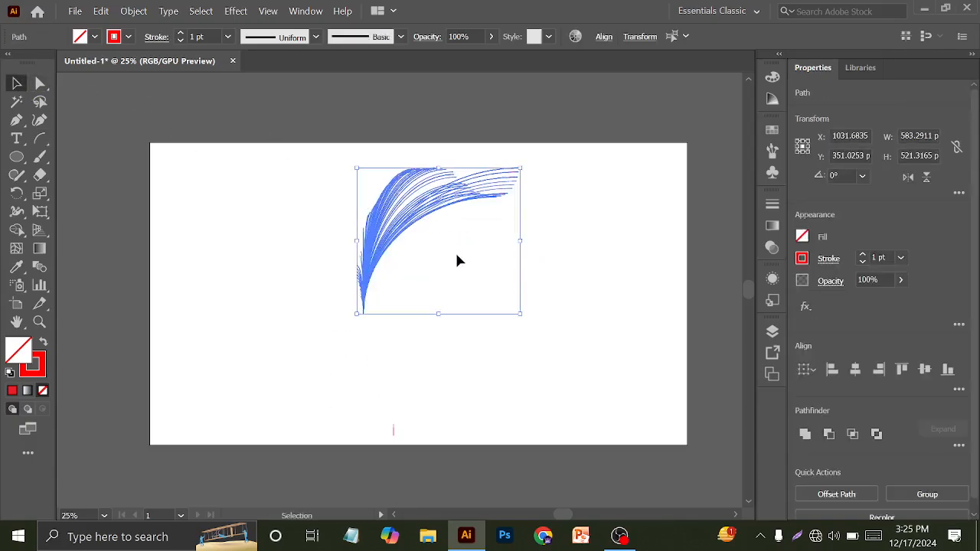
key("Delete")
Step: Draw a larger fan of repeated arcs, about 769 px wide and 1046 px high, and delete it
left_click(40, 138)
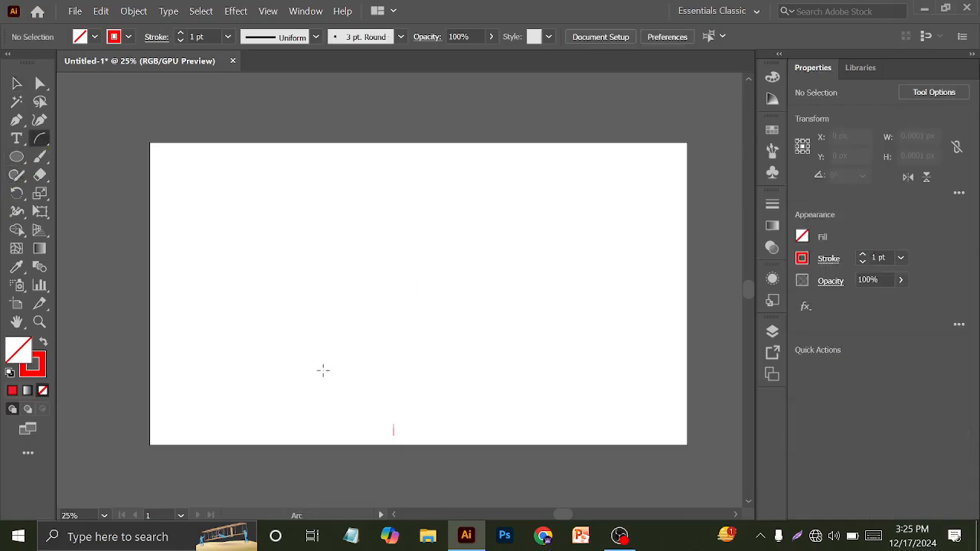
mouse_move(357, 438)
left_mouse_down()
mouse_move(382, 355)
mouse_move(440, 291)
mouse_move(560, 238)
mouse_move(573, 153)
left_mouse_up()
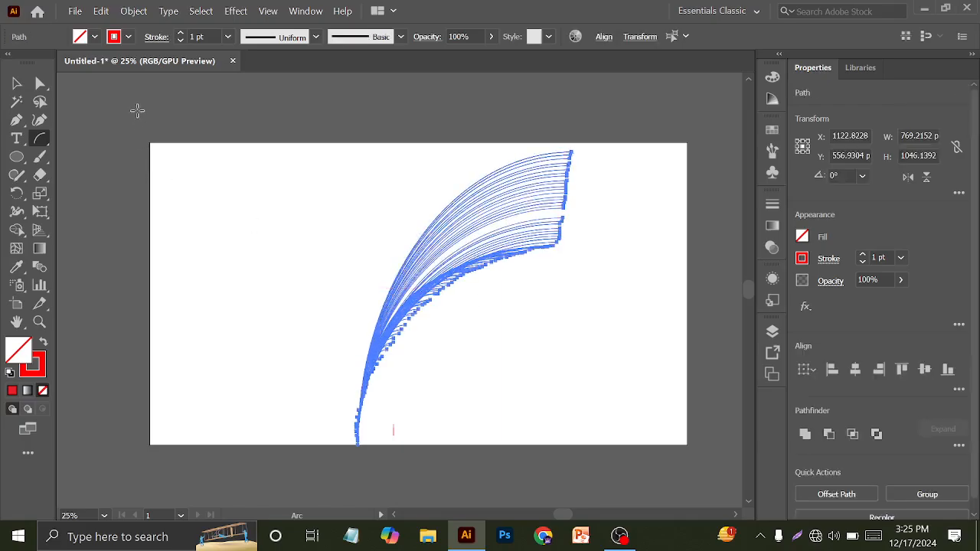
left_click(17, 83)
left_click(253, 156)
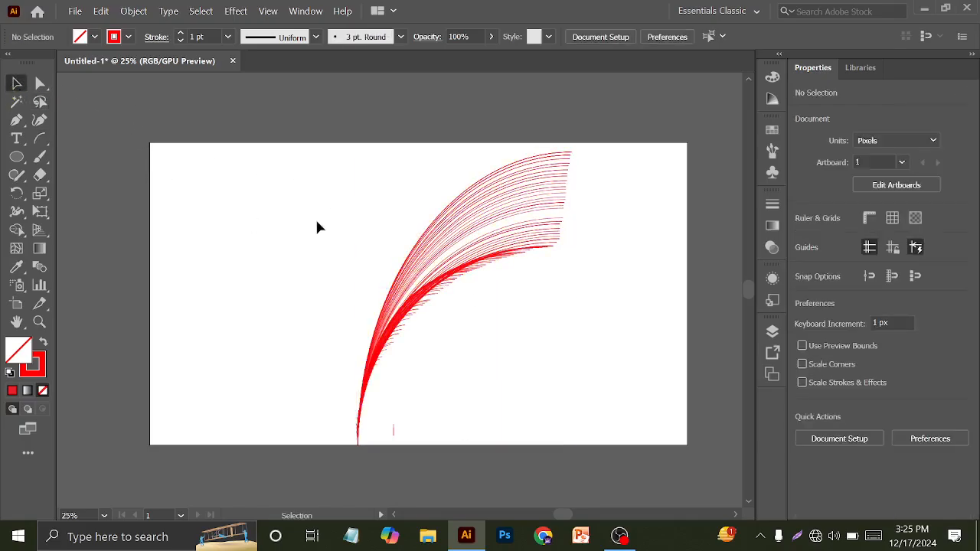
left_click(378, 288)
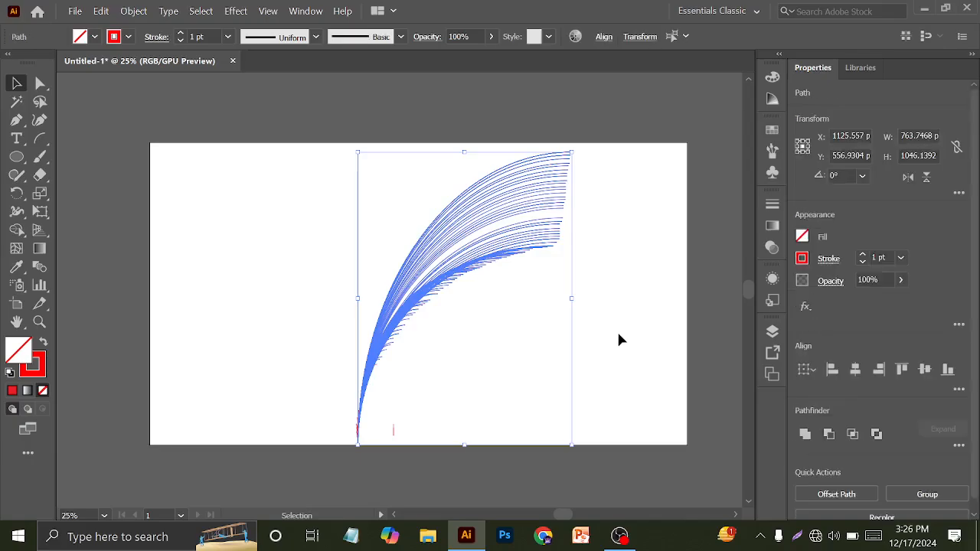
key("Delete")
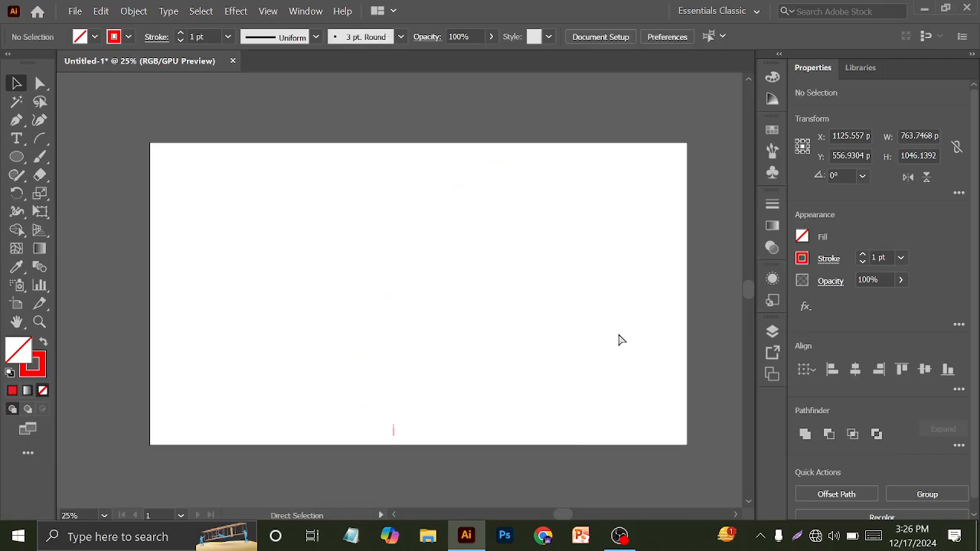
Step: Undo the last action, and delete the arc fan and the stray arc segments near the artboard's lower edge
left_click(39, 285)
key("ctrl+z")
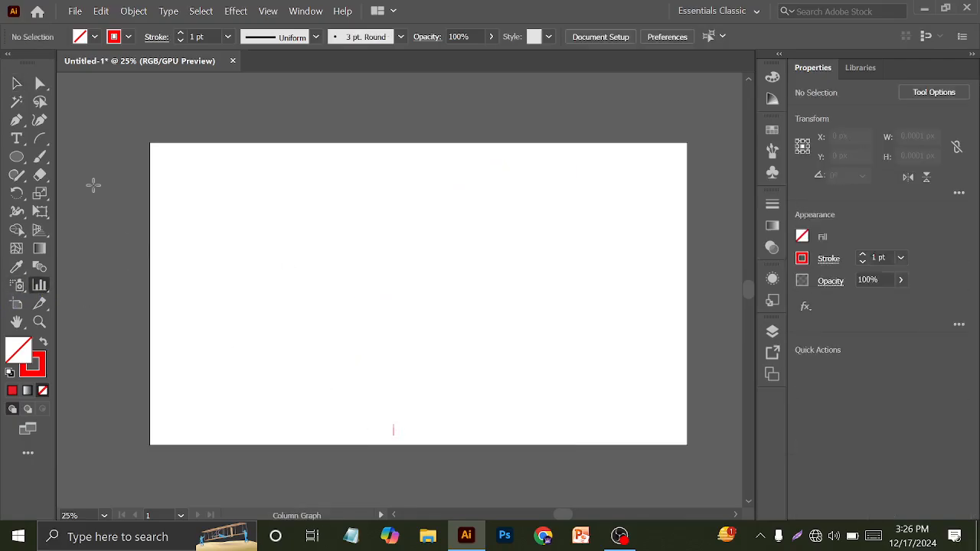
left_click(22, 87)
left_click_drag(230, 127, 500, 293)
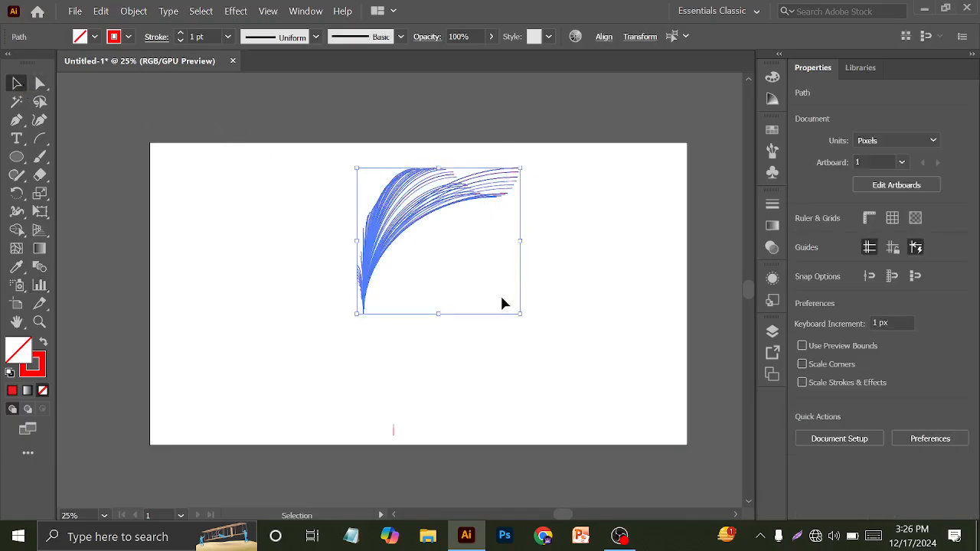
key("Delete")
left_click_drag(330, 325, 479, 487)
key("Delete")
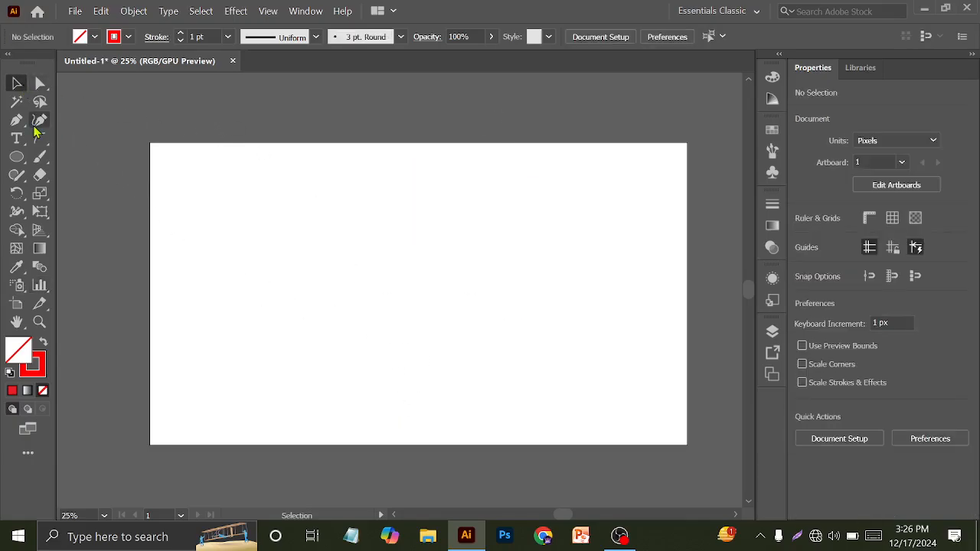
Step: Draw arcs about 800 px high across the artboard's left half with the Arc tool, and delete them
left_click(40, 138)
left_click_drag(245, 373, 418, 148)
key("Delete")
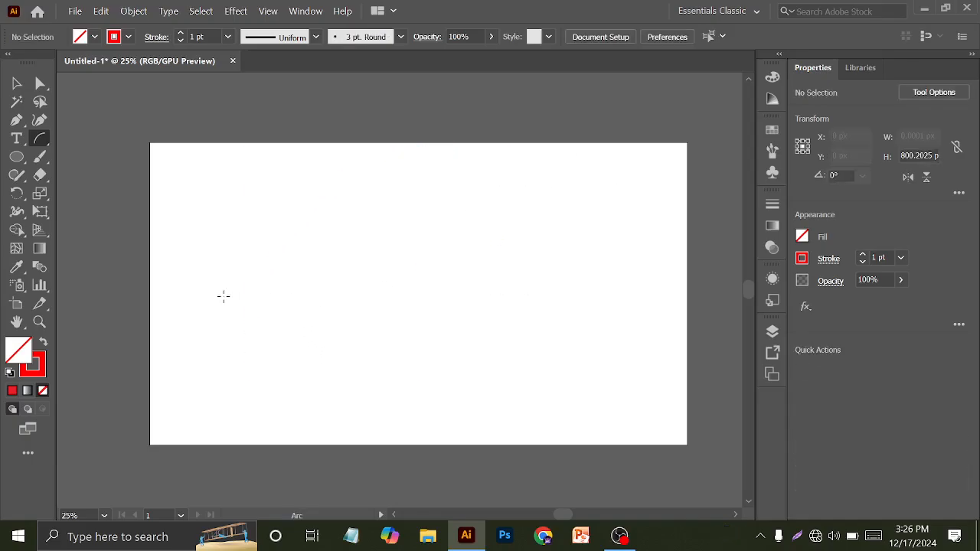
Step: Draw a fan of repeated arcs about 707 px wide and 877 px high in the middle of the artboard, and select it all
mouse_move(353, 421)
left_mouse_down()
mouse_move(367, 338)
mouse_move(450, 282)
mouse_move(503, 277)
mouse_move(538, 216)
mouse_move(543, 175)
left_mouse_up()
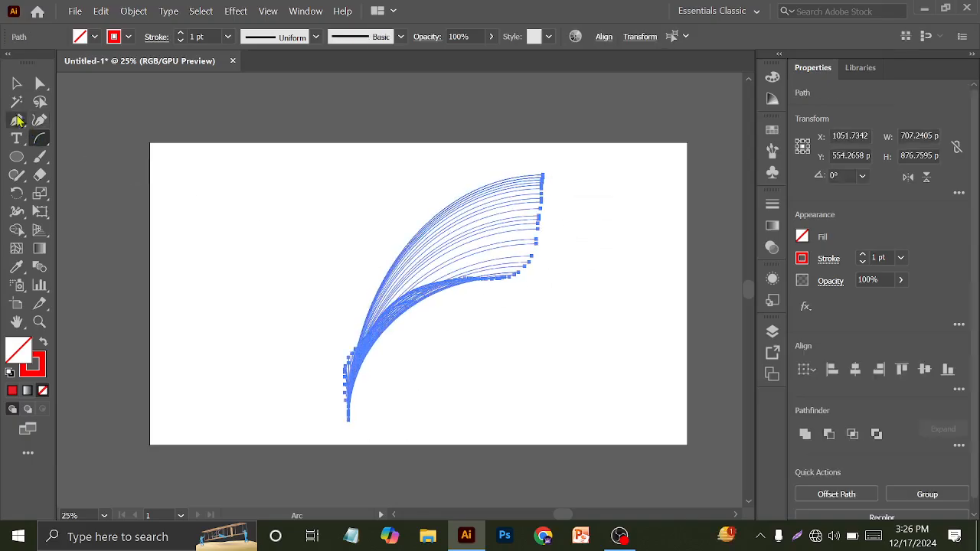
key("v")
left_click(247, 172)
left_click_drag(247, 166, 560, 422)
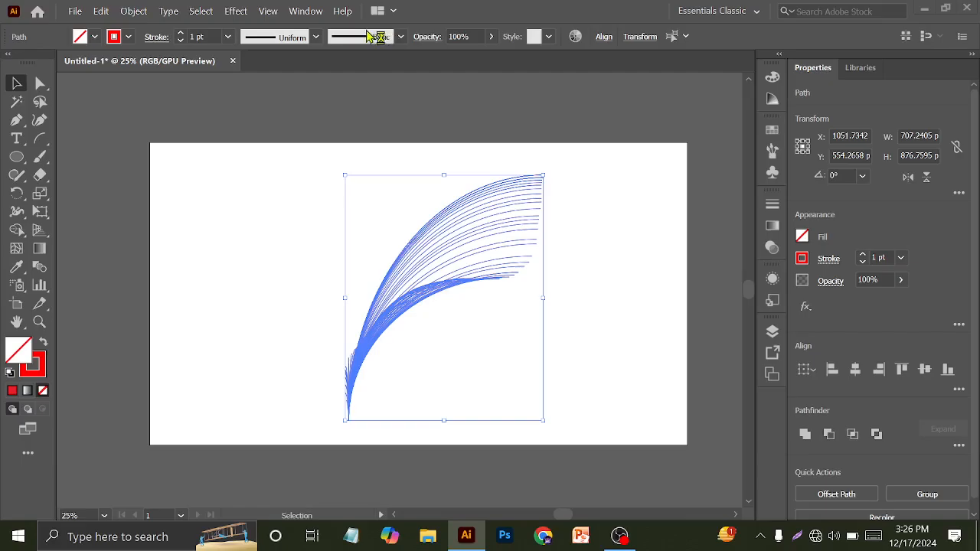
Step: Switch to Chrome and search Google for "keyboard tester"
left_click(543, 535)
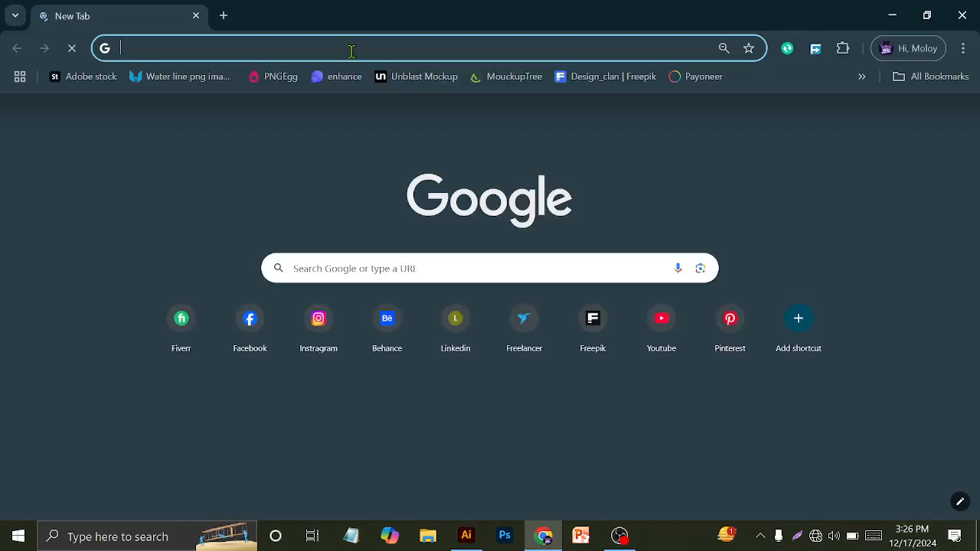
left_click(352, 51)
type("key")
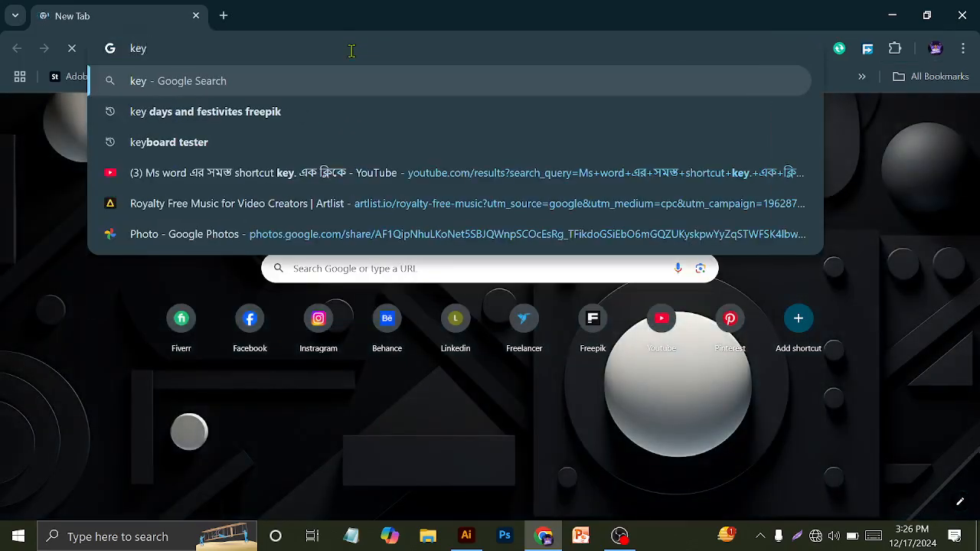
type("bo")
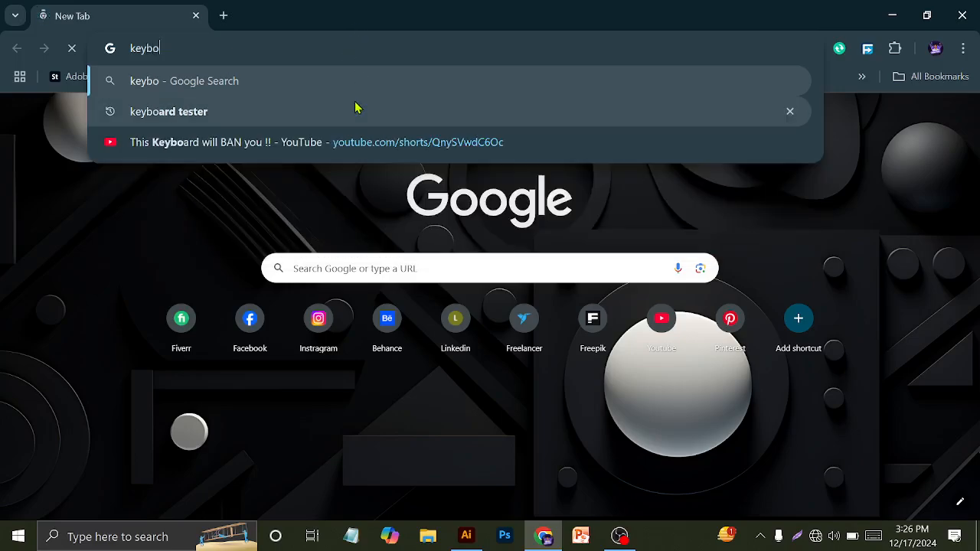
left_click(356, 108)
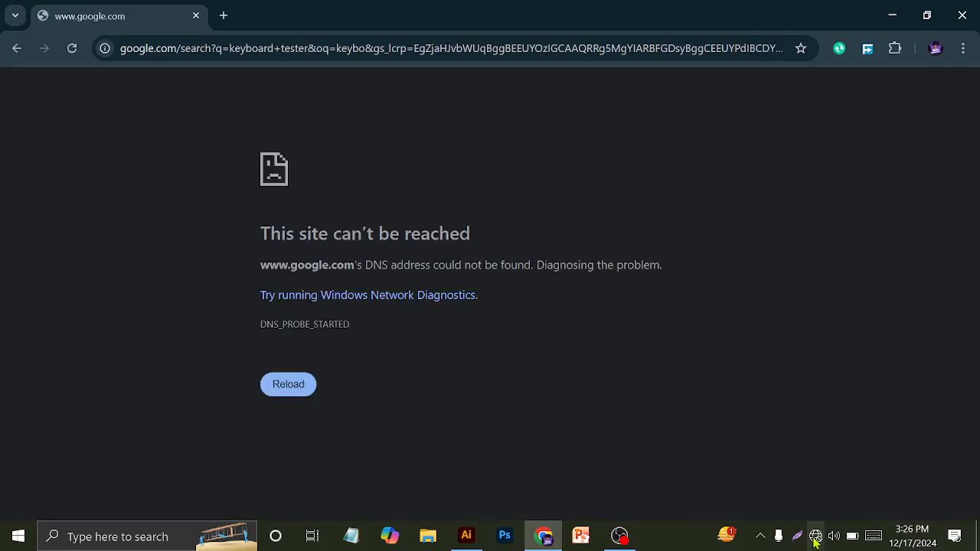
Step: Connect the computer to the Tenda_FB4D48 Wi-Fi network
left_click(813, 535)
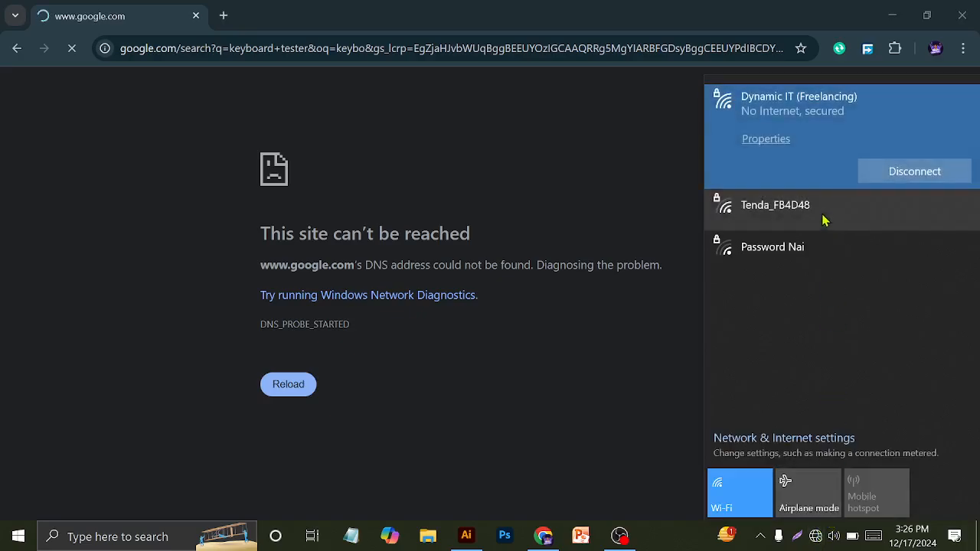
left_click(823, 221)
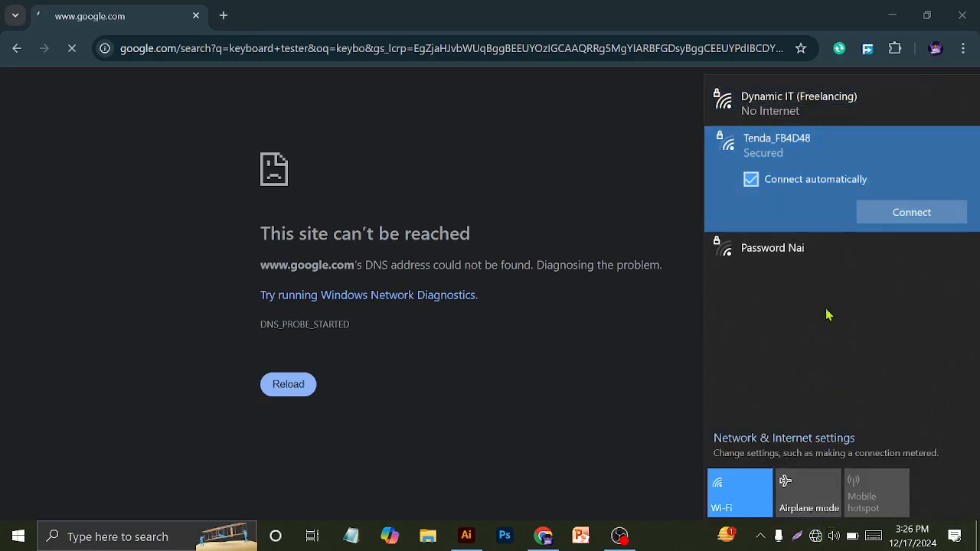
left_click(890, 224)
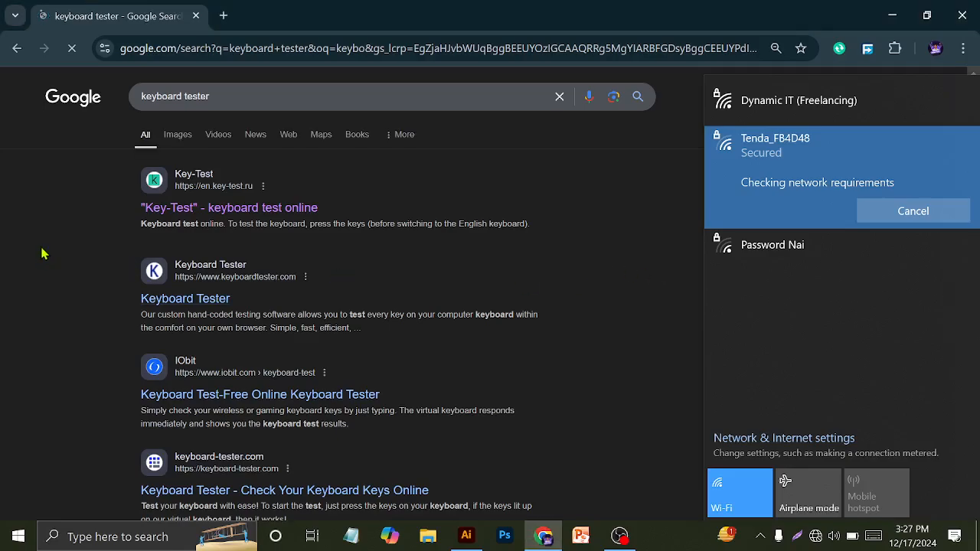
left_click(42, 253)
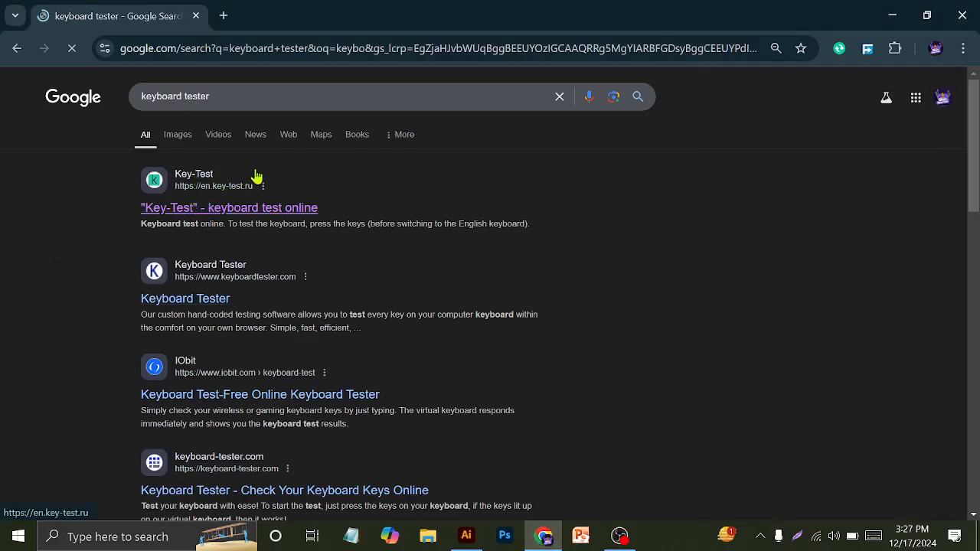
Step: Open the Key-Test online keyboard test and show the grave/tilde key on its virtual keyboard four times
left_click(293, 209)
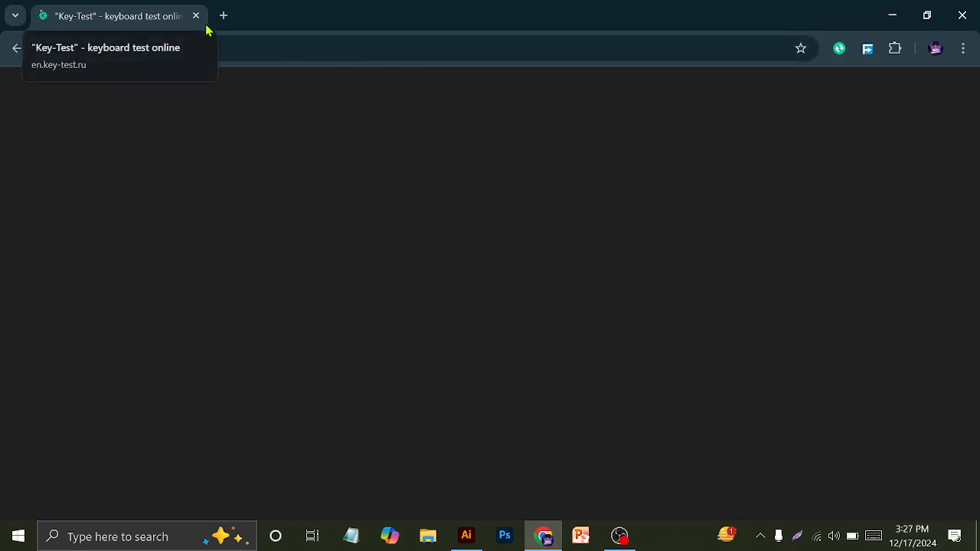
scroll(204, 111, "down", 3)
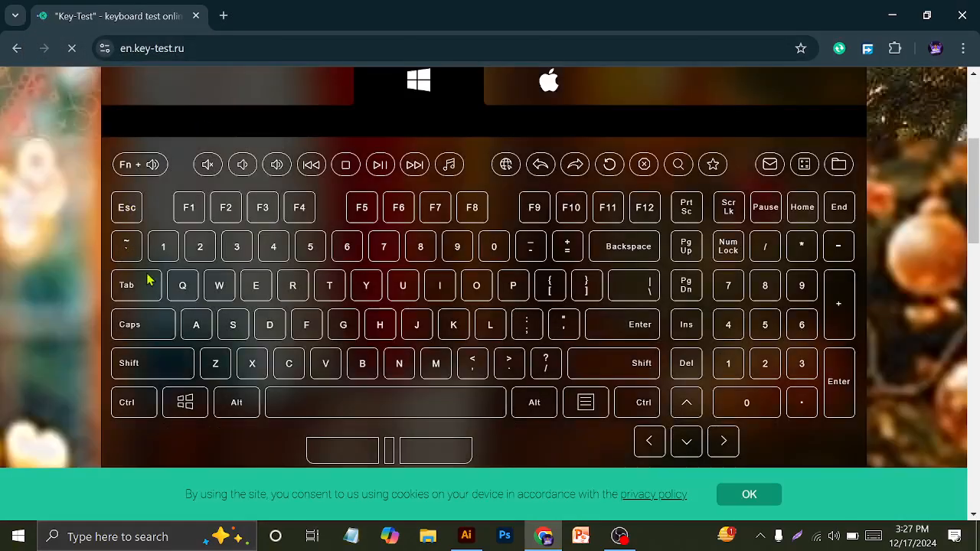
key("grave")
key("grave")
key("grave")
key("grave")
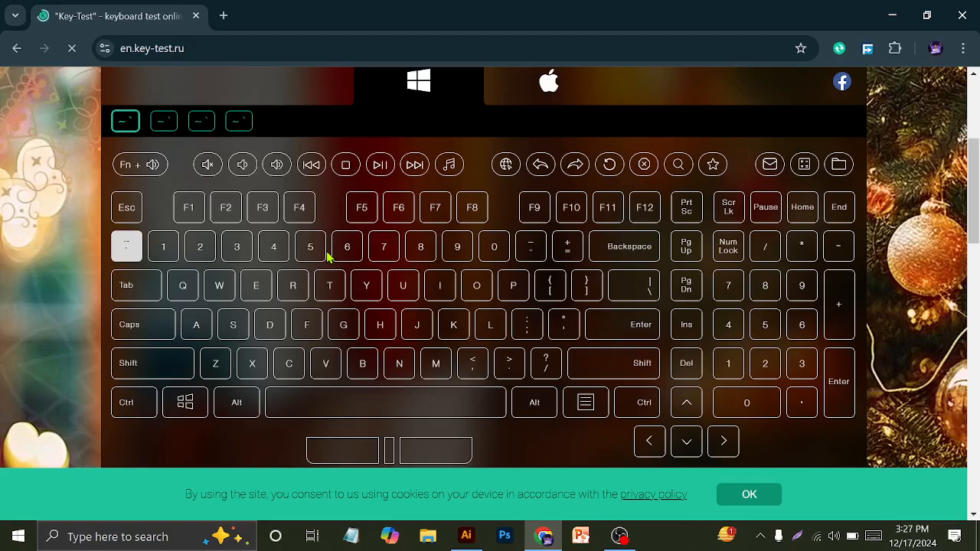
Step: Return to Illustrator and delete the whole fan of arcs
left_click(891, 11)
left_click_drag(259, 215, 486, 446)
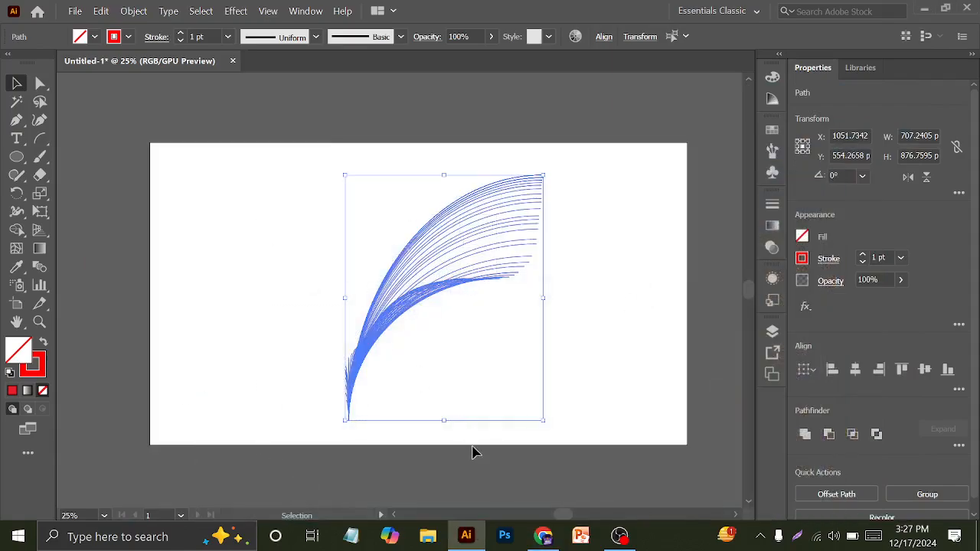
key("Delete")
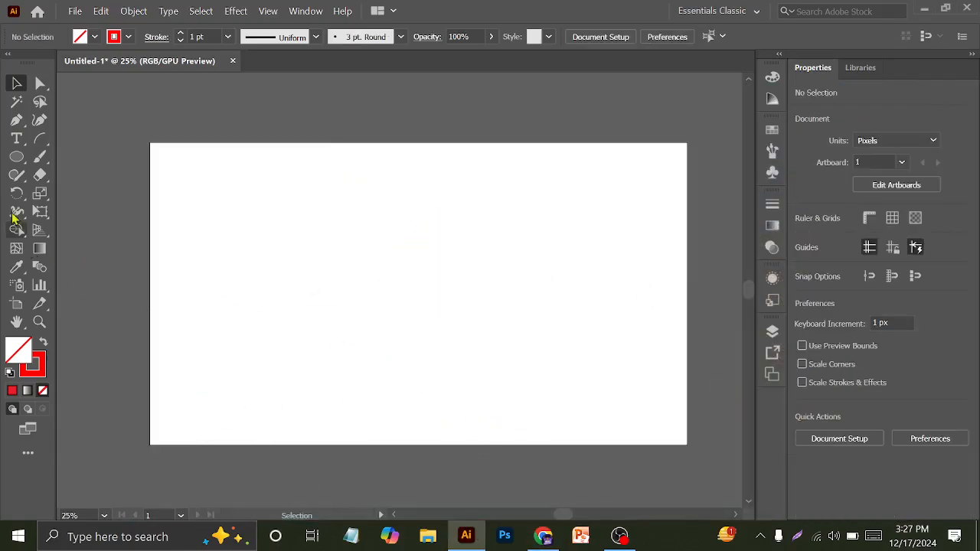
Step: Draw a leaf-shaped fan of repeated arcs about 600 px wide and 777 px high with the Arc tool, and select all its arcs
left_click(40, 139)
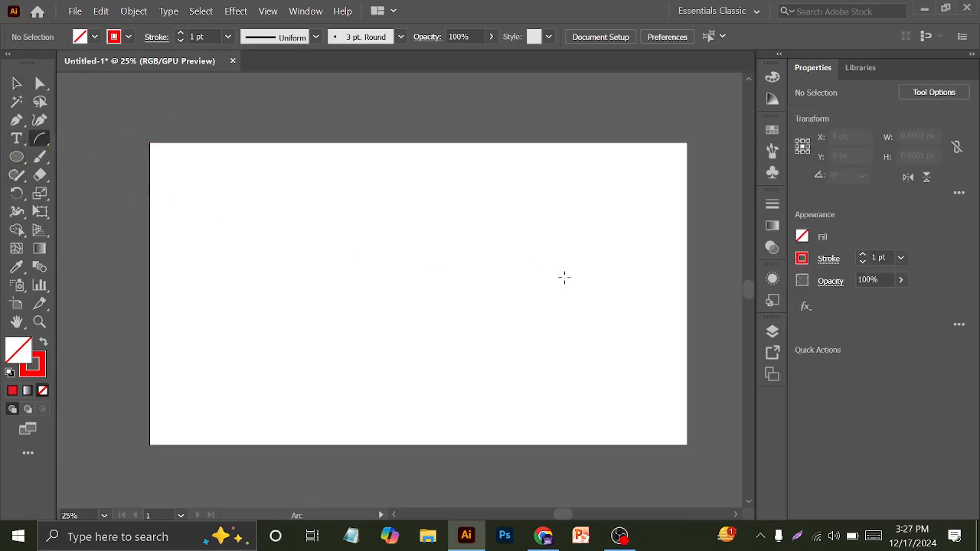
mouse_move(380, 409)
left_mouse_down()
mouse_move(511, 304)
mouse_move(542, 256)
mouse_move(540, 194)
left_mouse_up()
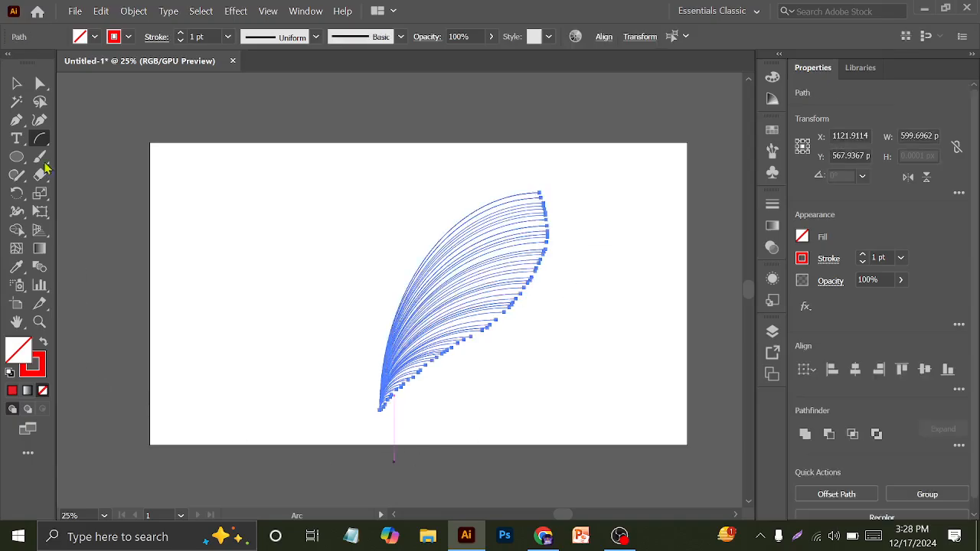
left_click(17, 83)
left_click(240, 150)
left_click_drag(241, 149, 473, 427)
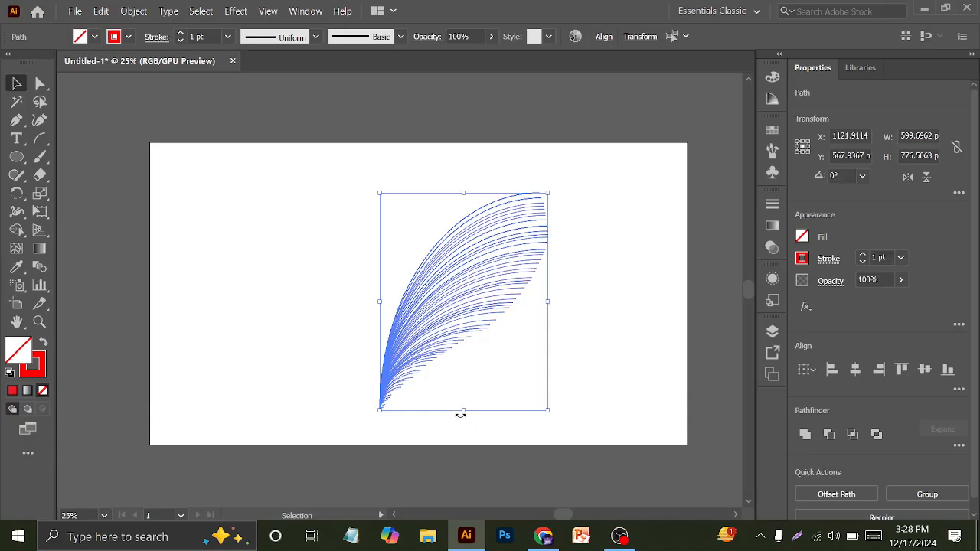
Step: Reselect all arcs of the fan and set their stroke weight to 0.5 pt
left_click(605, 330)
left_click_drag(265, 184, 580, 411)
left_click(200, 36)
type("0.75")
key("Return")
scroll(208, 36, "down", 1)
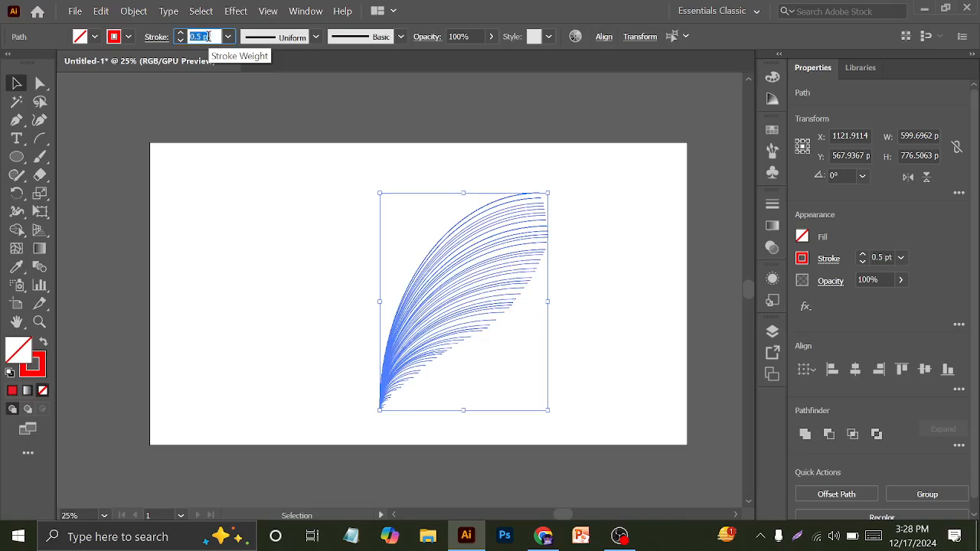
Step: Set the stroke weight of all arcs in the fan to 0.25 pt and group them
left_click_drag(282, 205, 434, 417)
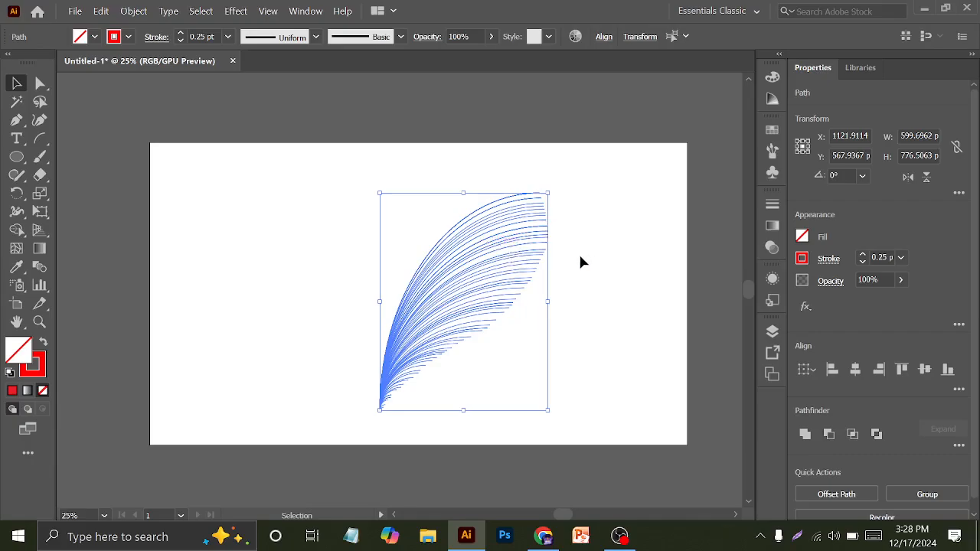
key("ctrl+g")
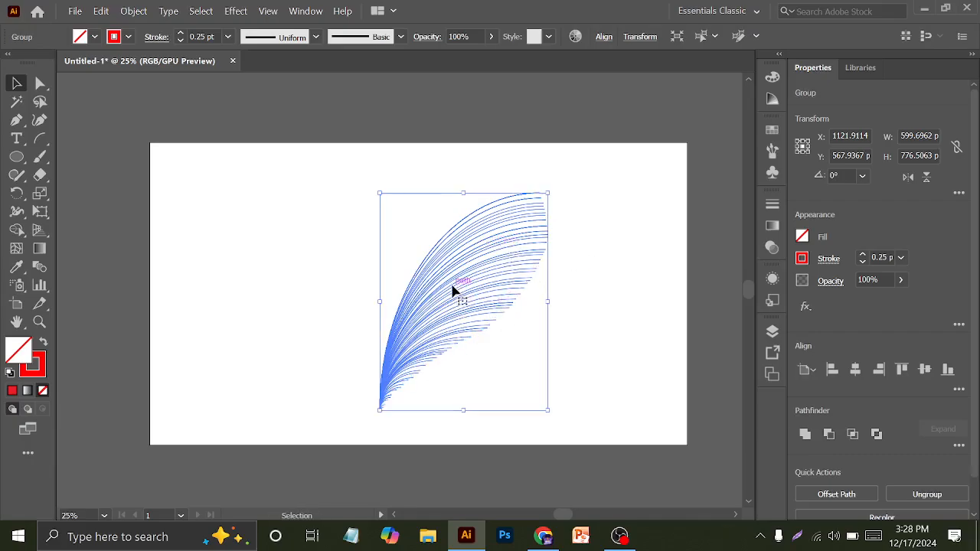
Step: Reflect a copy of the grouped fan across the vertical axis and place it beside the original, meeting at the base as a second wing
right_click(455, 253)
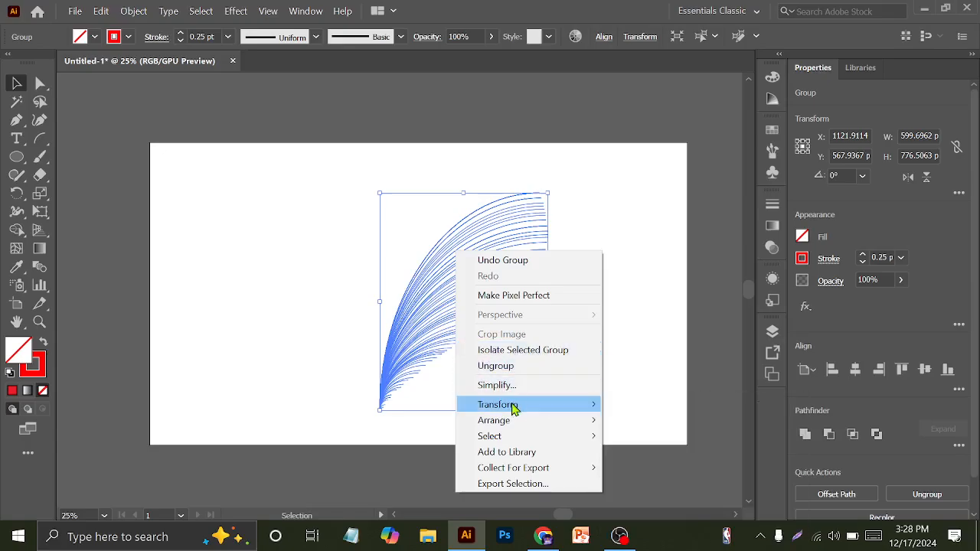
mouse_move(514, 409)
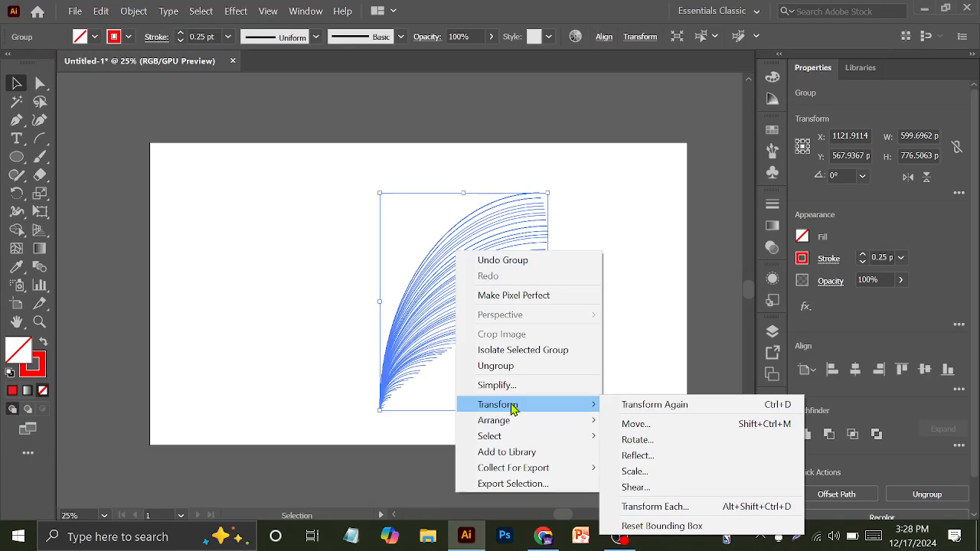
left_click(660, 456)
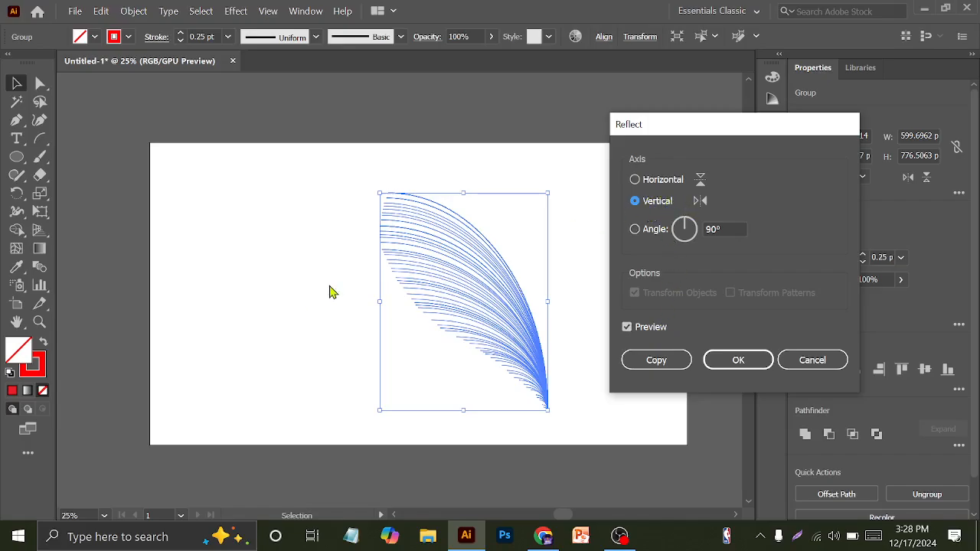
left_click(656, 361)
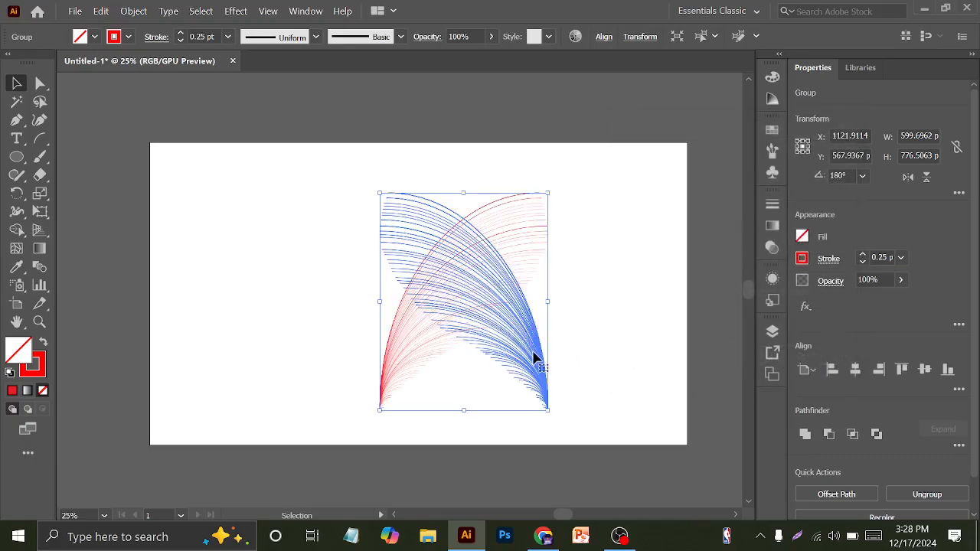
left_click_drag(534, 357, 368, 357)
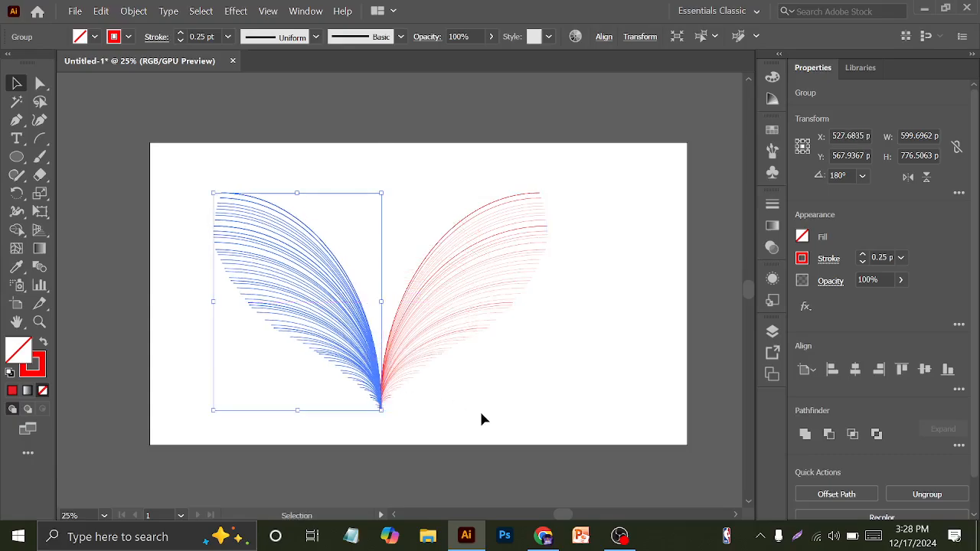
left_click(459, 406)
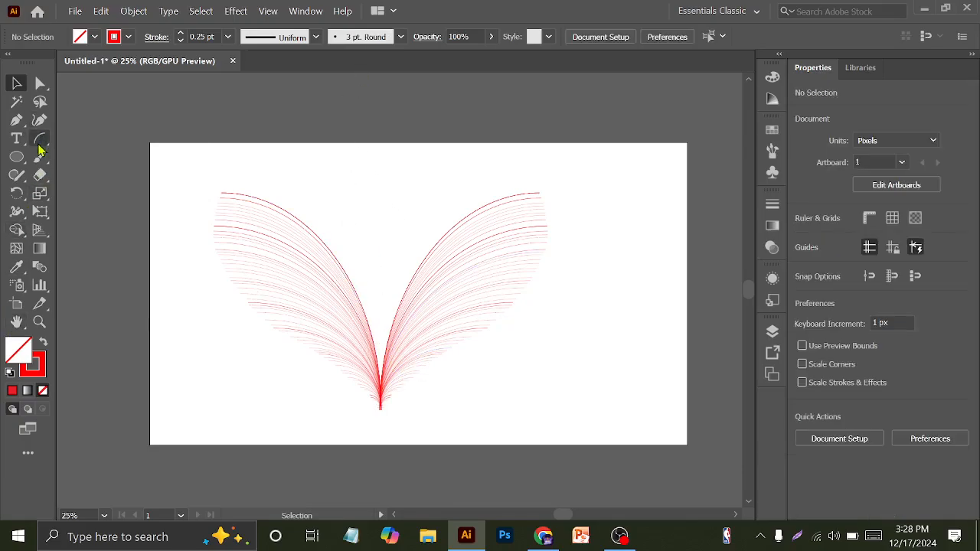
Step: Try drawing a fan of repeated straight lines with the Line Segment tool, rising from the base between the two wings
left_click_drag(40, 138, 92, 147)
left_click(92, 142)
mouse_move(381, 389)
left_mouse_down()
mouse_move(544, 387)
mouse_move(556, 350)
mouse_move(503, 404)
mouse_move(385, 394)
mouse_move(466, 481)
mouse_move(505, 405)
left_mouse_up()
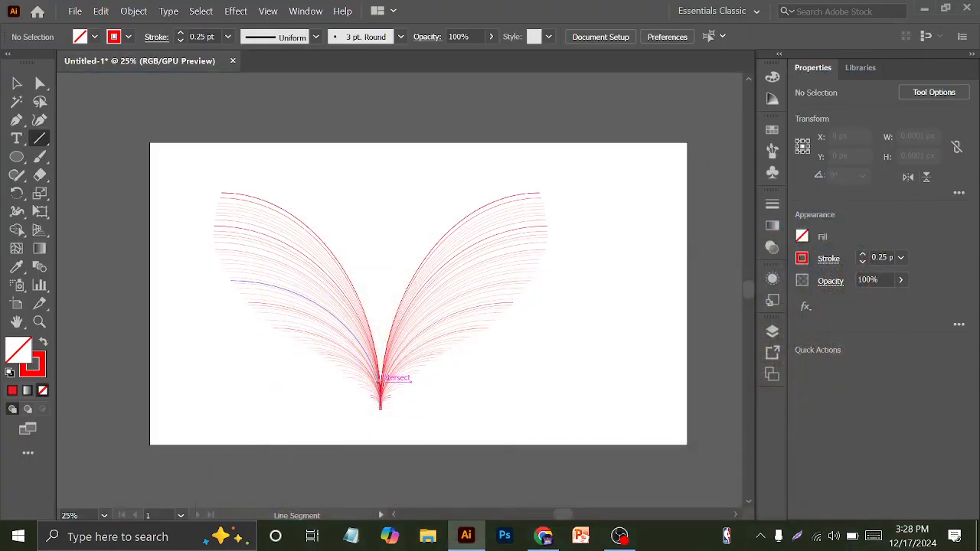
mouse_move(381, 367)
left_mouse_down()
mouse_move(390, 280)
mouse_move(383, 256)
mouse_move(346, 231)
mouse_move(343, 203)
mouse_move(384, 138)
mouse_move(387, 92)
left_mouse_up()
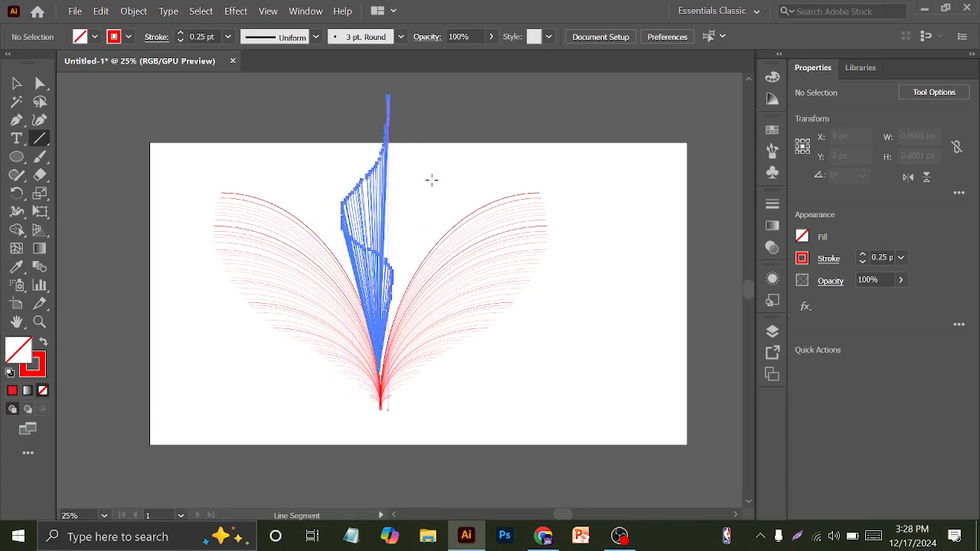
left_click(16, 84)
left_click(210, 153)
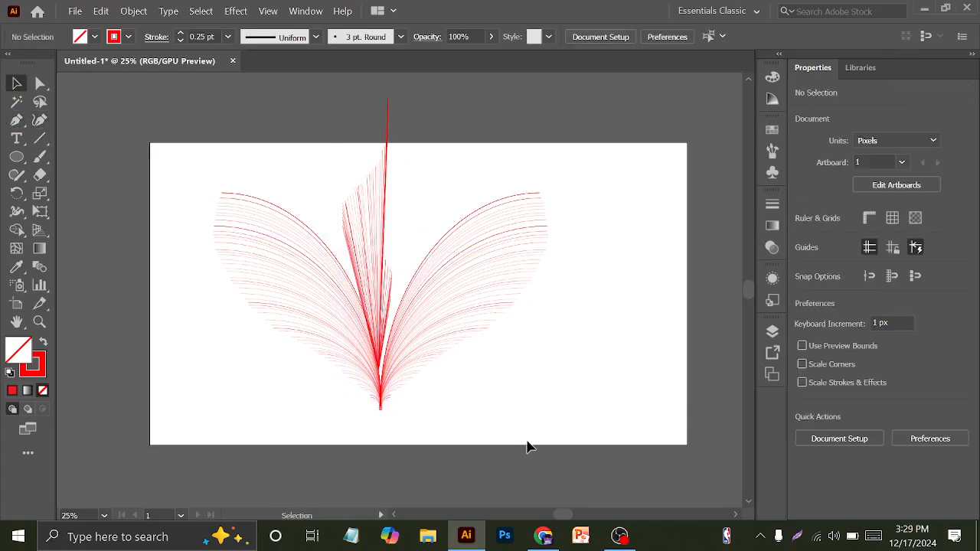
Step: Try moving the whole artwork within the artboard, then undo the move and the fan of straight lines
scroll(469, 419, "down", 1)
left_click_drag(264, 180, 470, 446)
left_click_drag(474, 366, 525, 355)
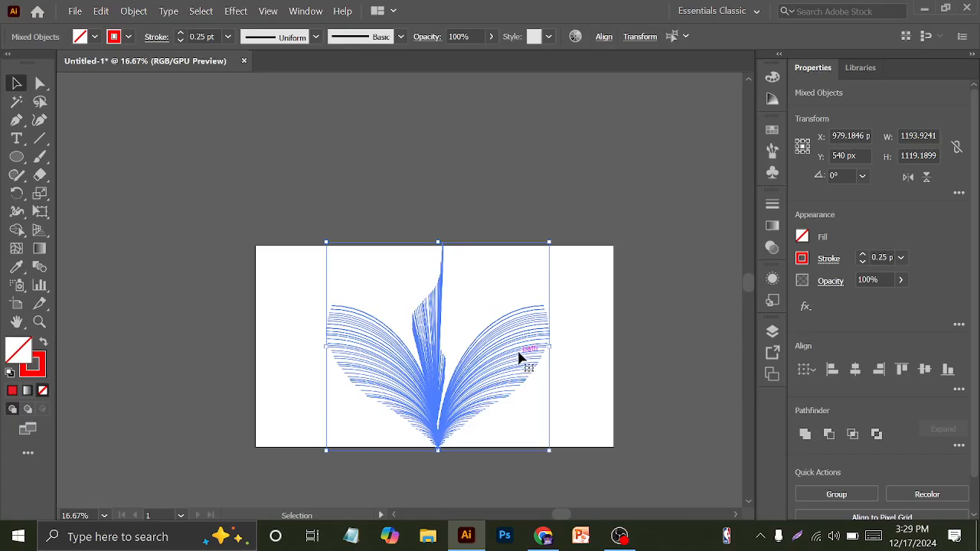
key("ctrl+z")
left_click(507, 349)
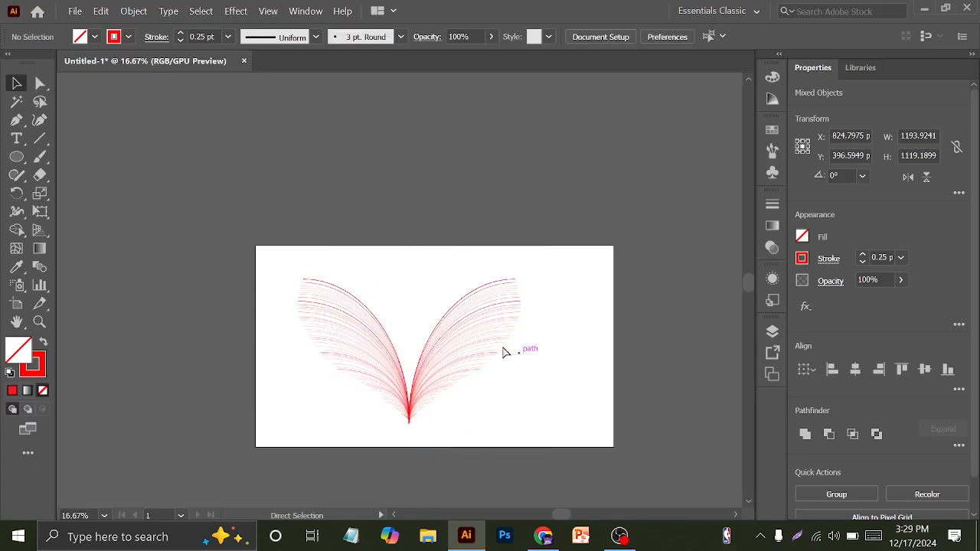
Step: Move both wings together to the upper middle of the artboard and deselect them
left_click(454, 376)
left_click_drag(455, 375, 556, 350)
left_click(602, 337)
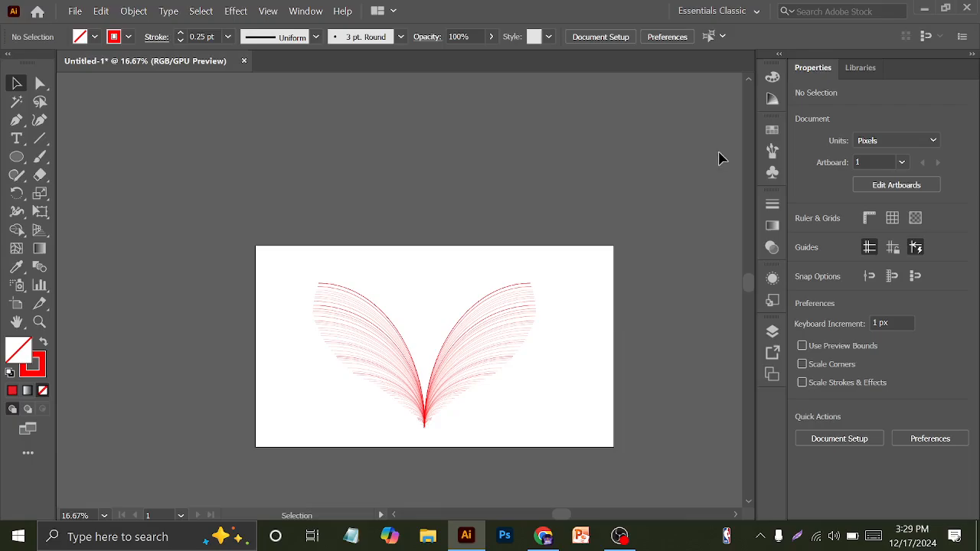
left_click_drag(304, 249, 564, 460)
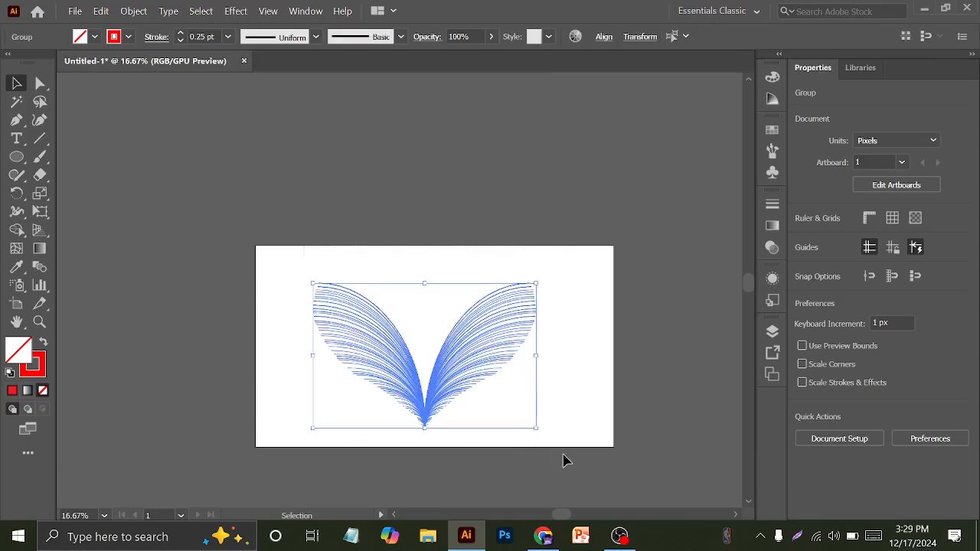
left_click_drag(477, 376, 511, 304)
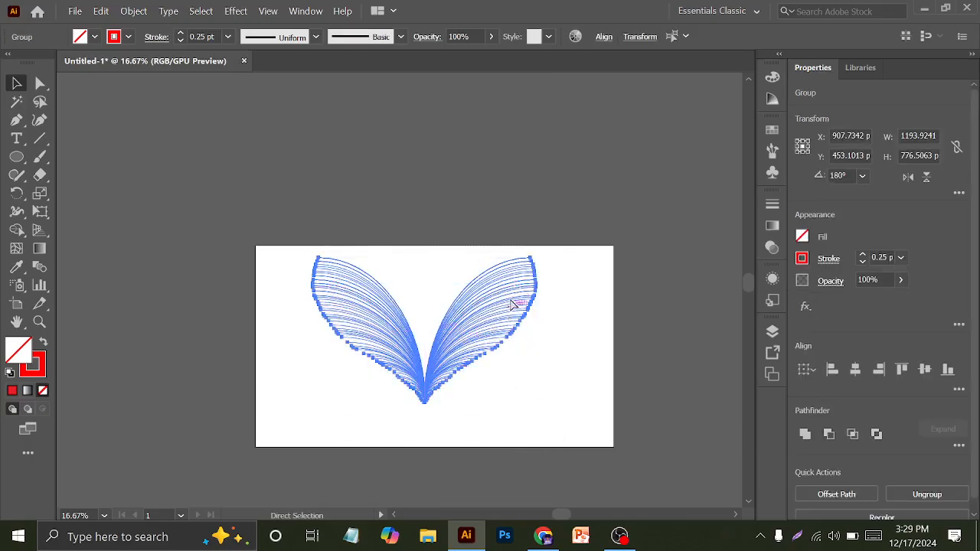
key("v")
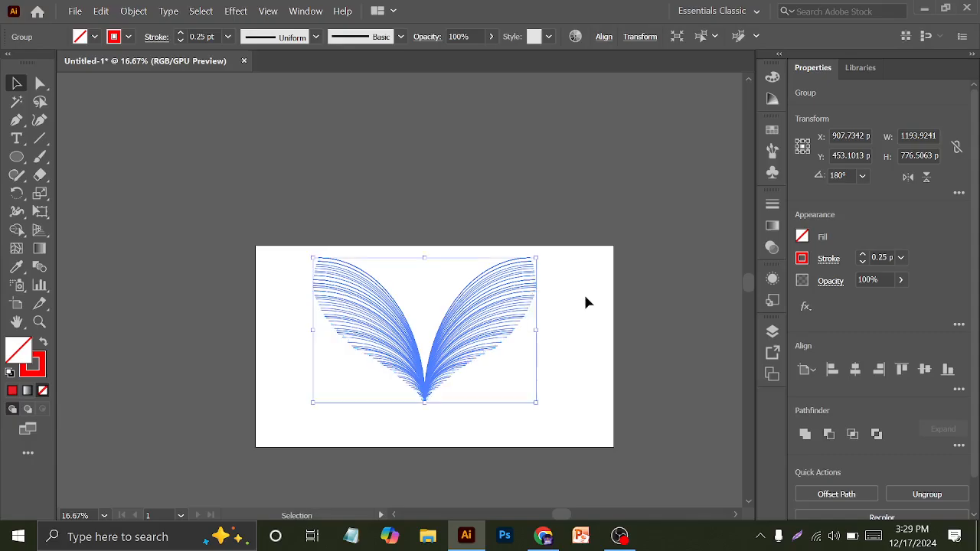
left_click(457, 265)
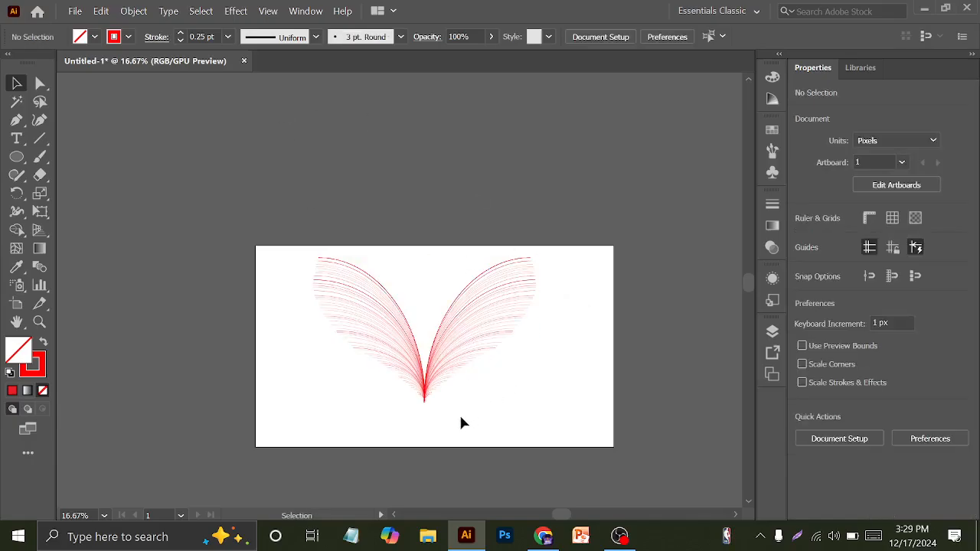
Step: Draw a circle about 427 px in diameter at the artboard's lower-left corner and swap its fill and stroke to make it solid red
scroll(461, 419, "up", 1)
left_click_drag(475, 456, 477, 413)
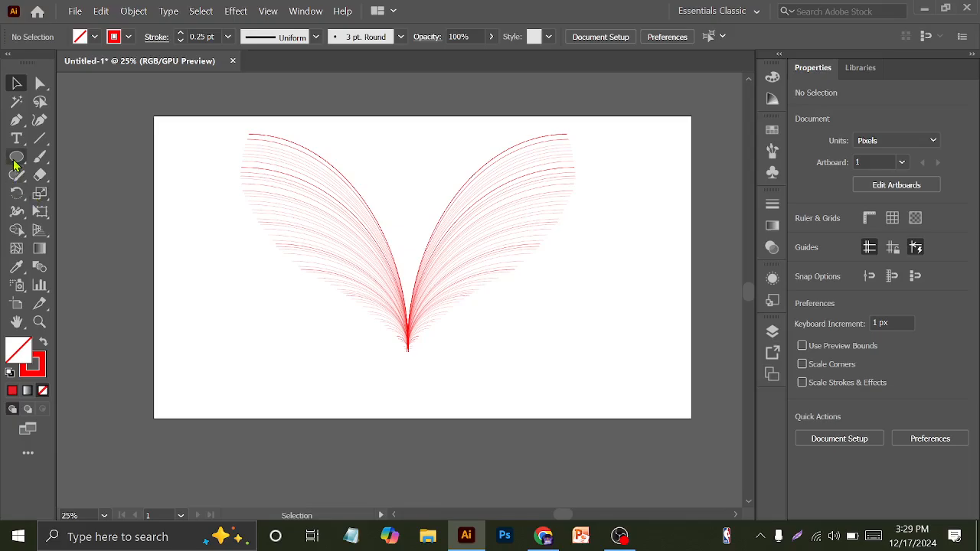
left_click_drag(16, 157, 96, 193)
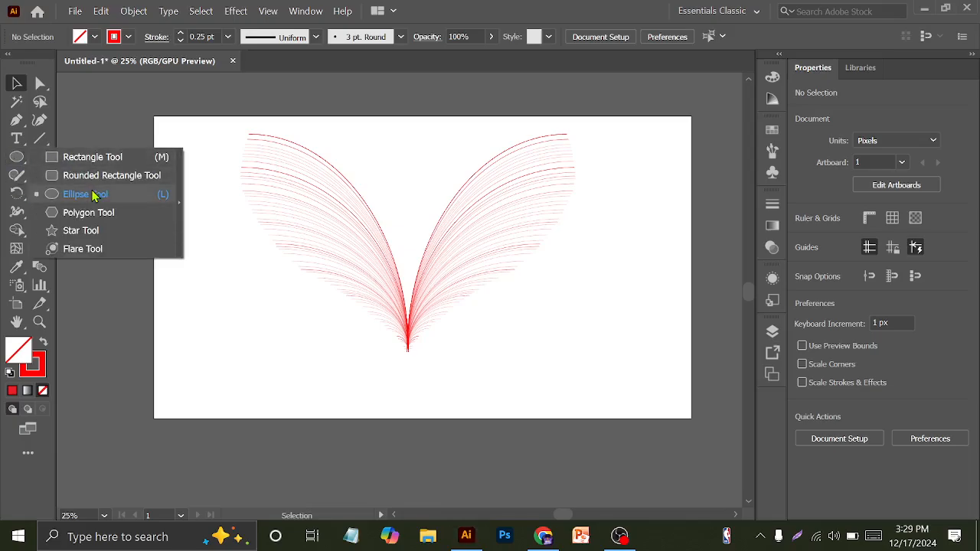
left_click_drag(166, 369, 225, 428)
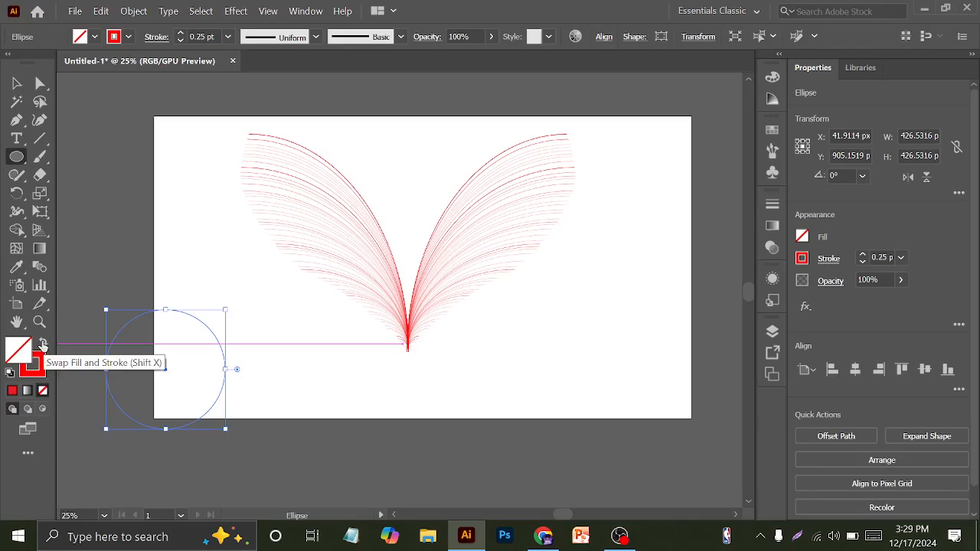
left_click(43, 342)
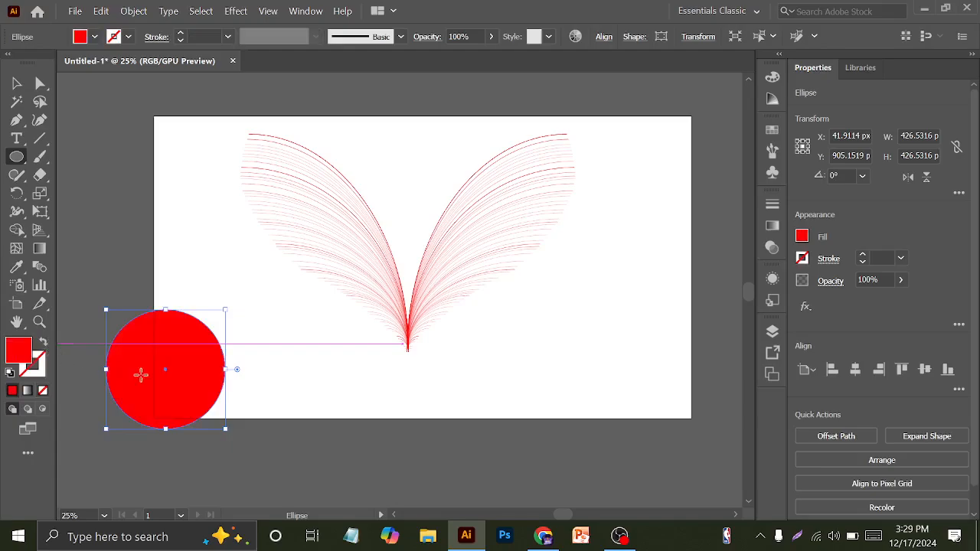
Step: Duplicate the red circle horizontally so the copy partly overlaps the original, and select both circles
key("v")
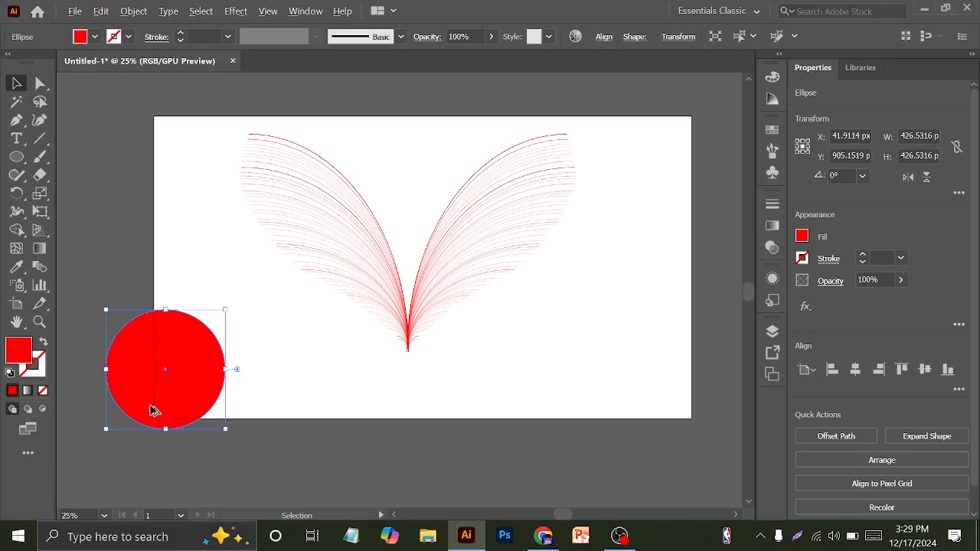
left_click_drag(154, 413, 243, 419)
left_click_drag(137, 269, 250, 419)
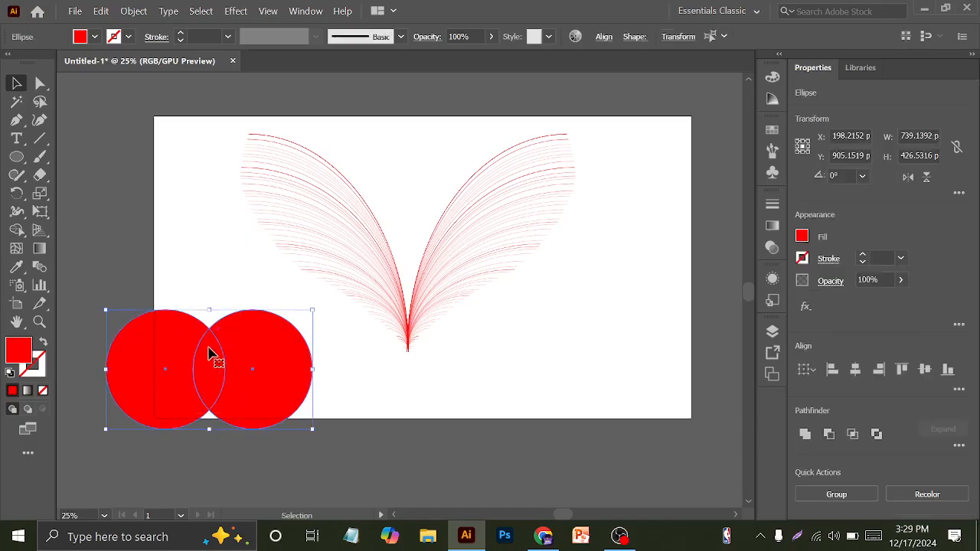
Step: Remove the outer parts of both circles with the Shape Builder, keeping only their lens-shaped overlap
scroll(215, 340, "down", 1)
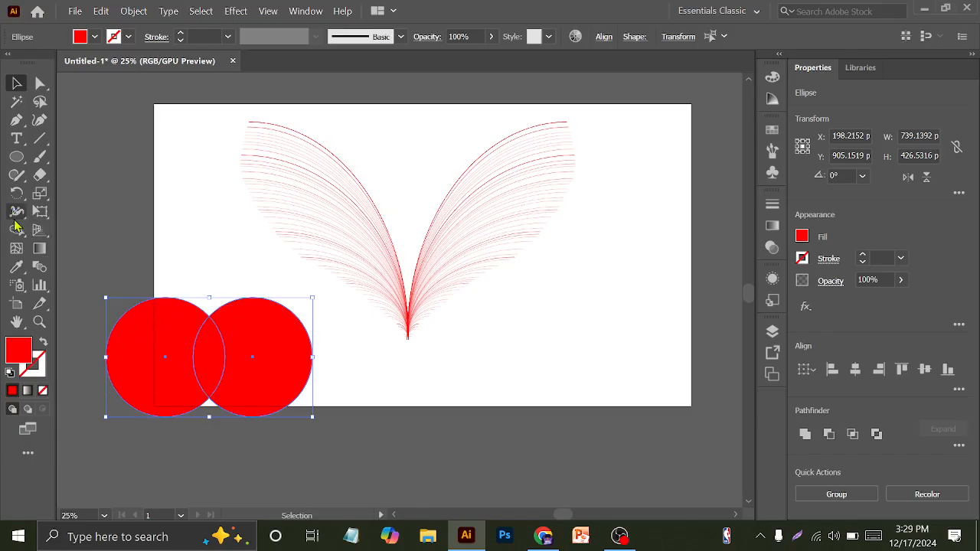
left_click(16, 229)
left_click(165, 362, "alt")
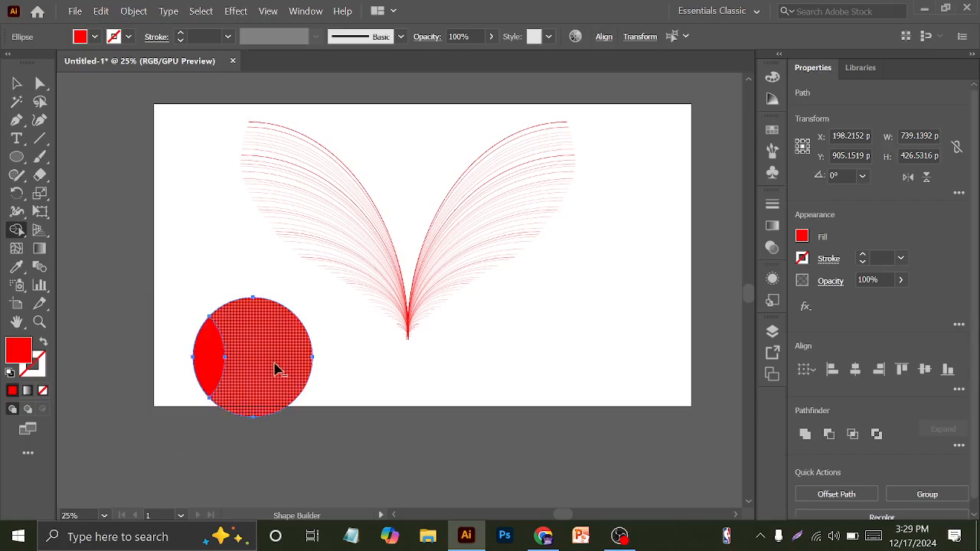
left_click(278, 371, "alt")
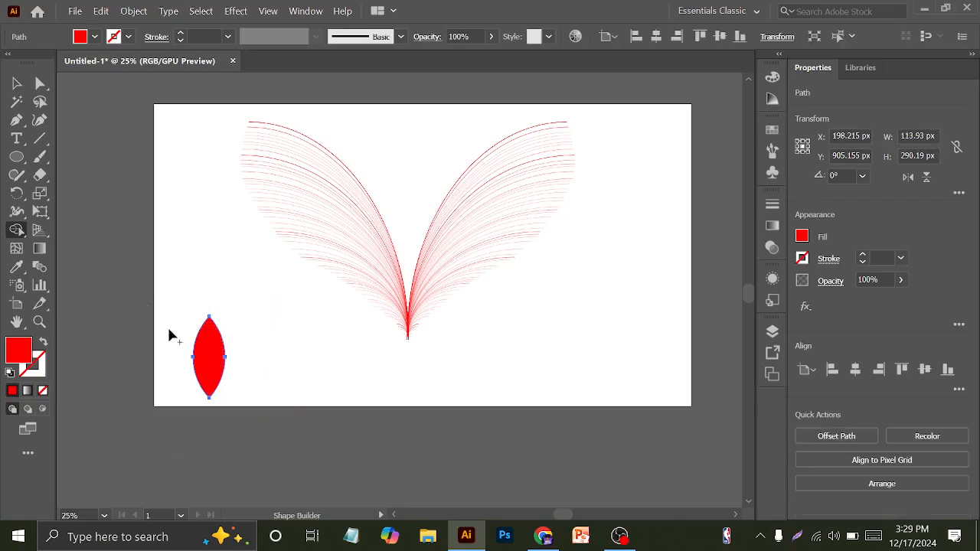
Step: Stretch the red lens shape to about 381 px high and place it over the point where the wings meet, as the body
left_click(16, 82)
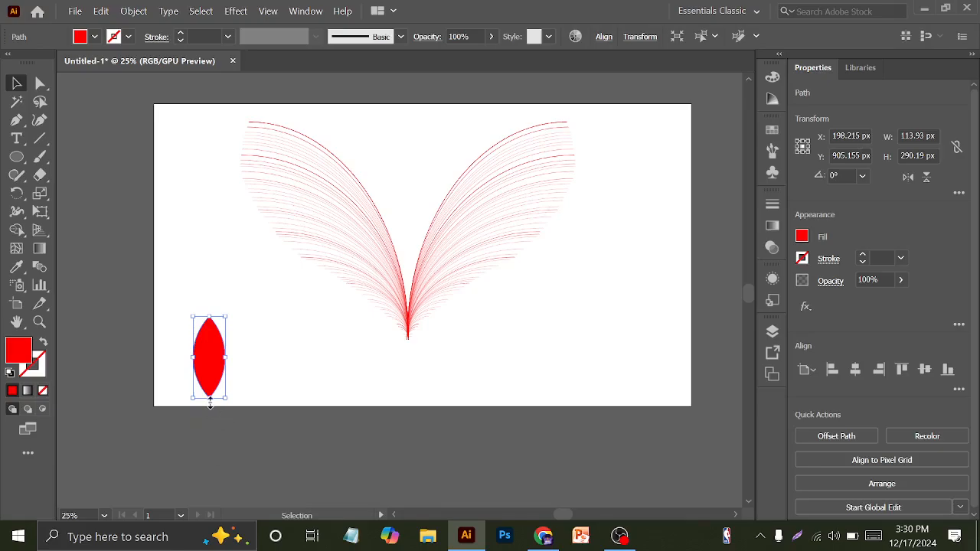
left_click_drag(210, 403, 210, 427)
left_click_drag(209, 372, 406, 300)
scroll(468, 384, "up", 1, "alt")
scroll(476, 394, "up", 1)
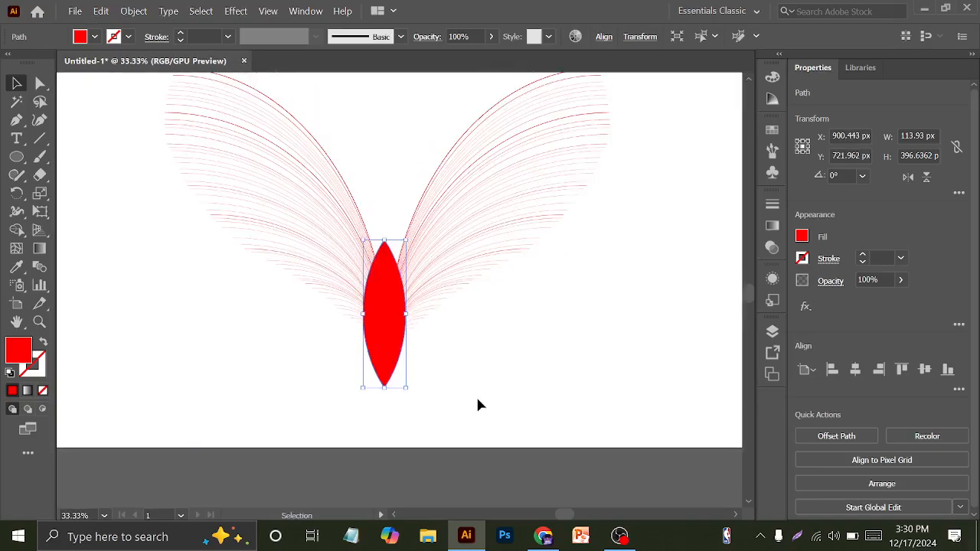
left_click_drag(388, 392, 385, 381)
left_click(436, 433)
left_click(385, 268)
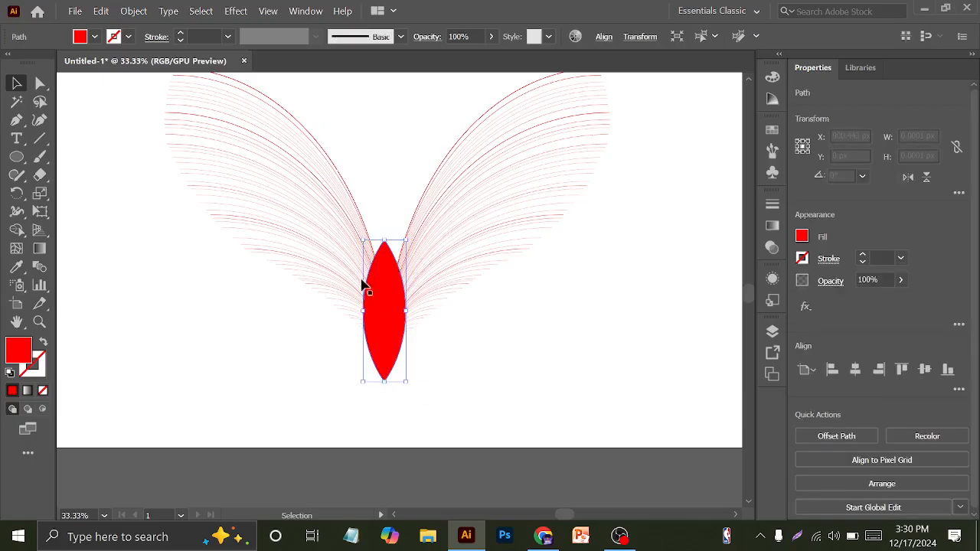
Step: Round the upper tip of the red body shape with its corner widget, leaving the lower tip pointed
scroll(398, 257, "up", 2, "alt")
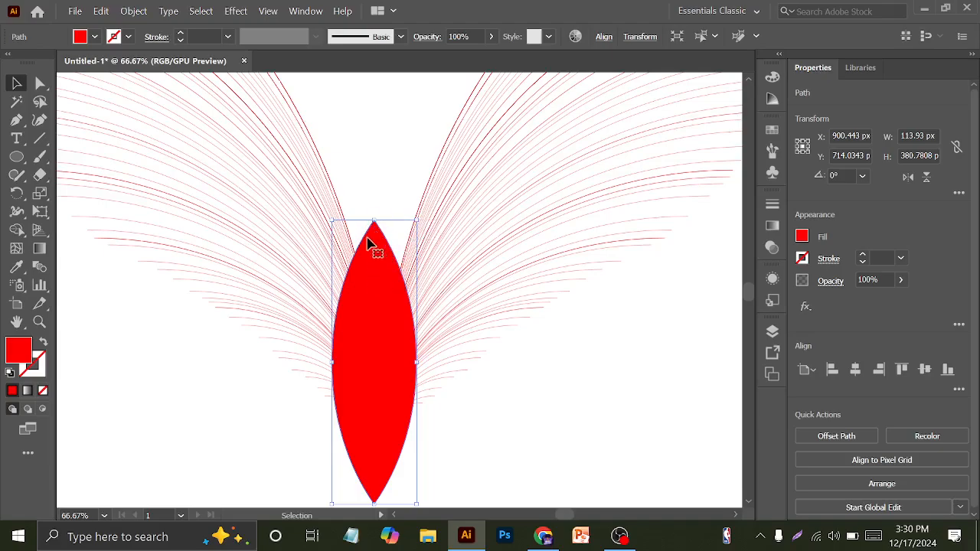
left_click(40, 83)
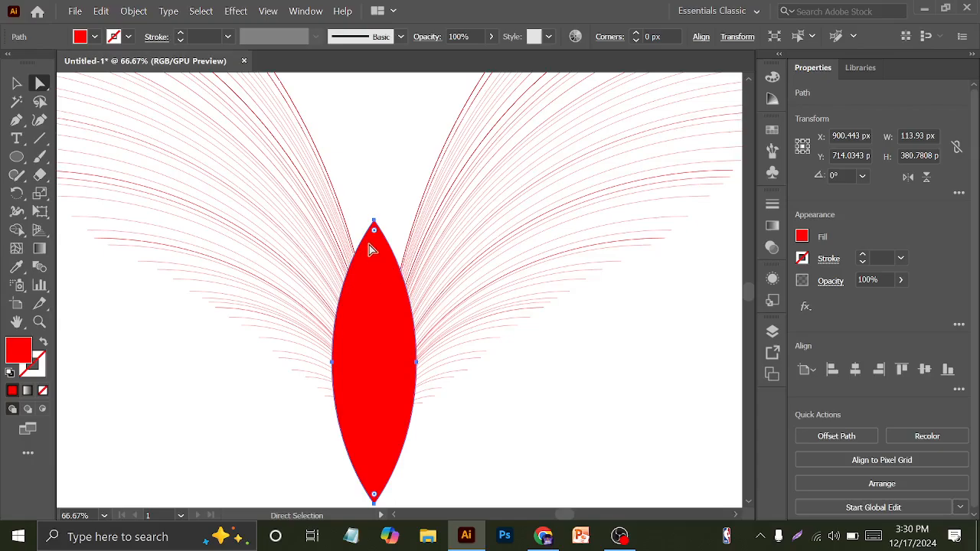
left_click_drag(372, 228, 374, 235)
key("ctrl+z")
left_click_drag(374, 225, 377, 245)
key("ctrl+z")
key("ctrl+z")
left_click(383, 191)
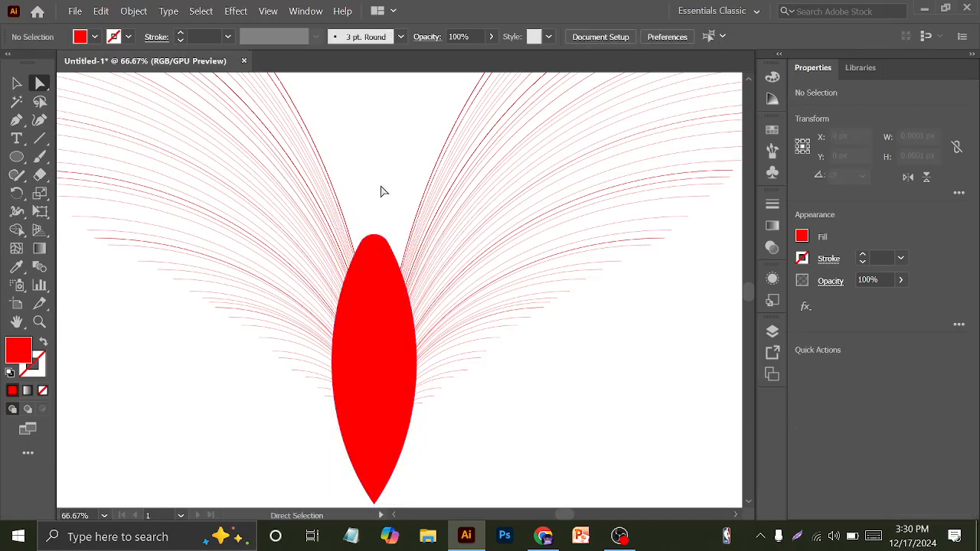
Step: Duplicate the red body shape straight downward so the copy overlaps its lower half
left_click(16, 83)
scroll(337, 241, "down", 1)
scroll(387, 367, "down", 1)
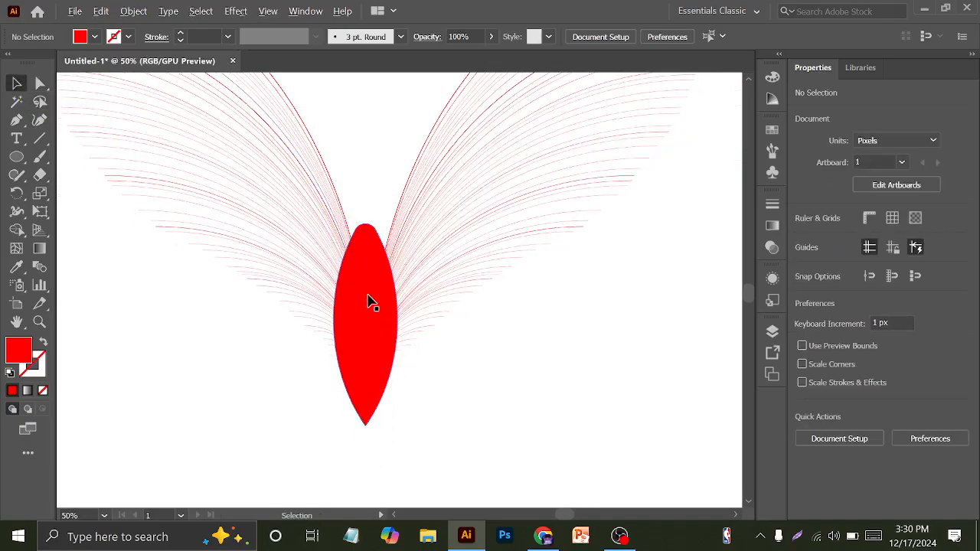
left_click_drag(370, 301, 370, 413)
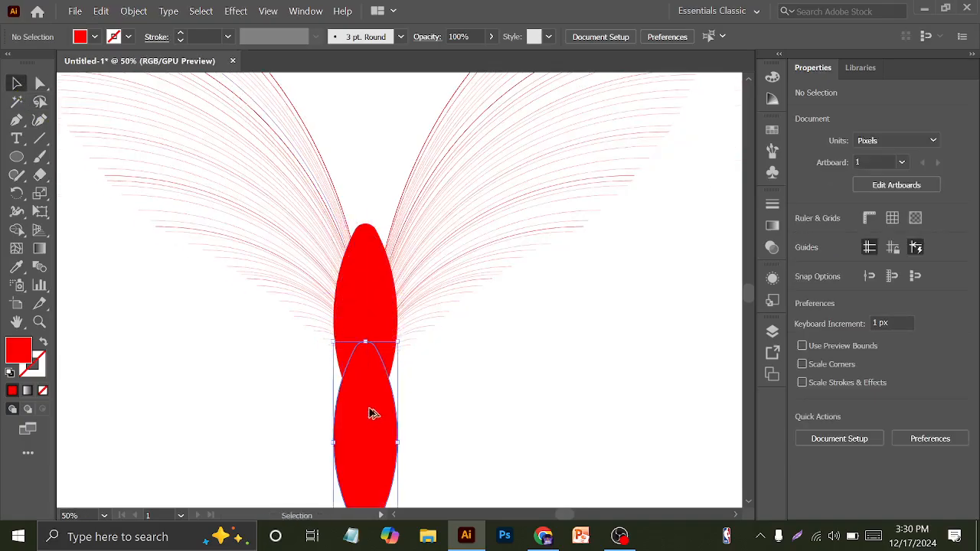
Step: Merge the two overlapping red body shapes into a single two-segment body with the Shape Builder
scroll(370, 414, "down", 3)
scroll(386, 398, "up", 2)
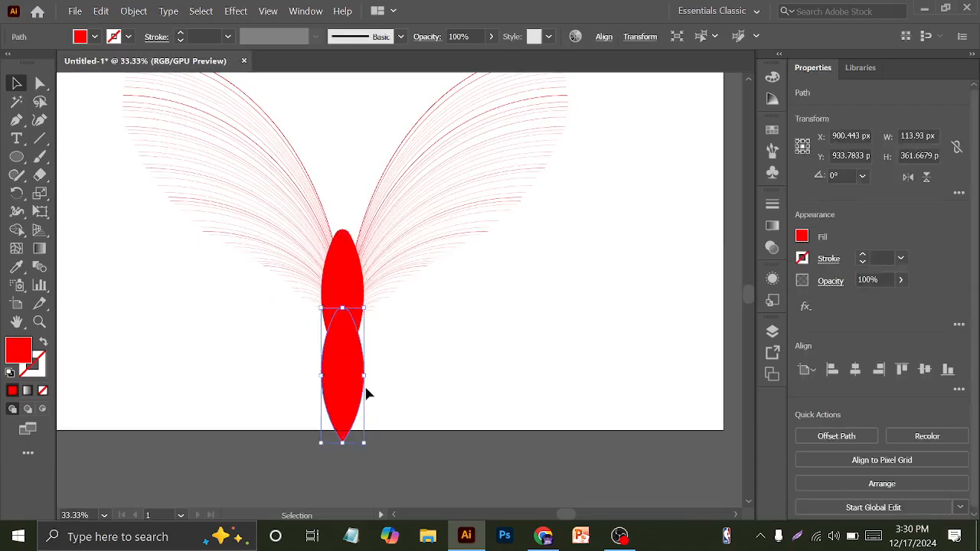
left_click(349, 291, "shift")
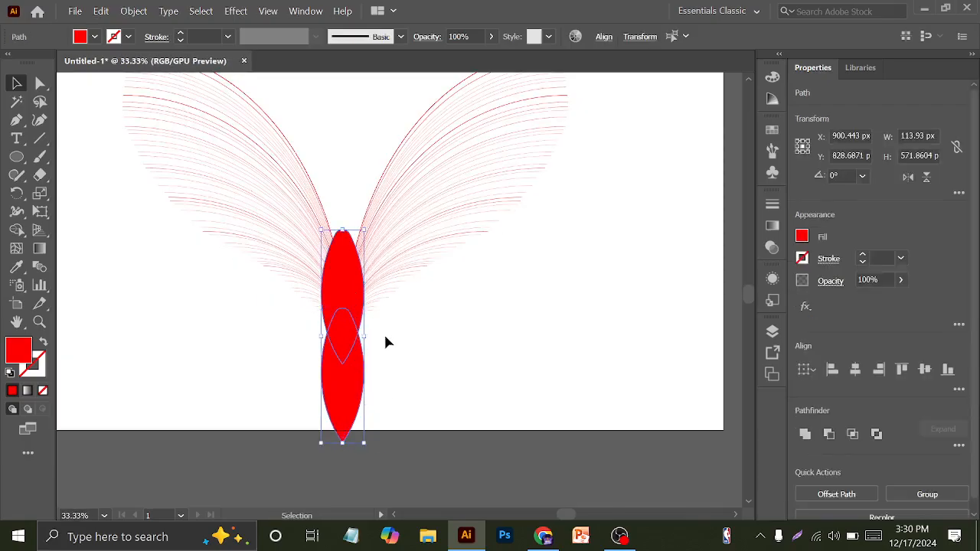
left_click(17, 230)
left_click_drag(345, 280, 338, 360)
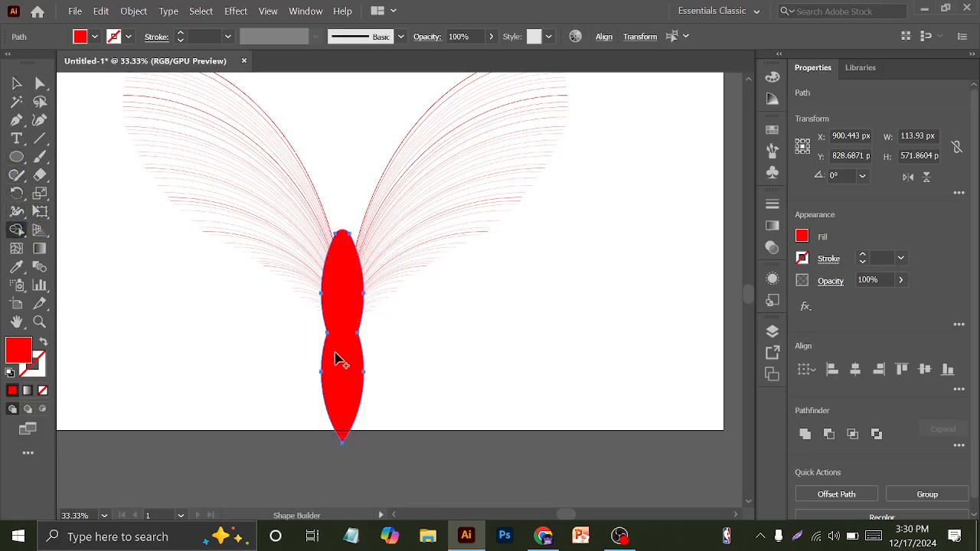
left_click(16, 83)
left_click(269, 385)
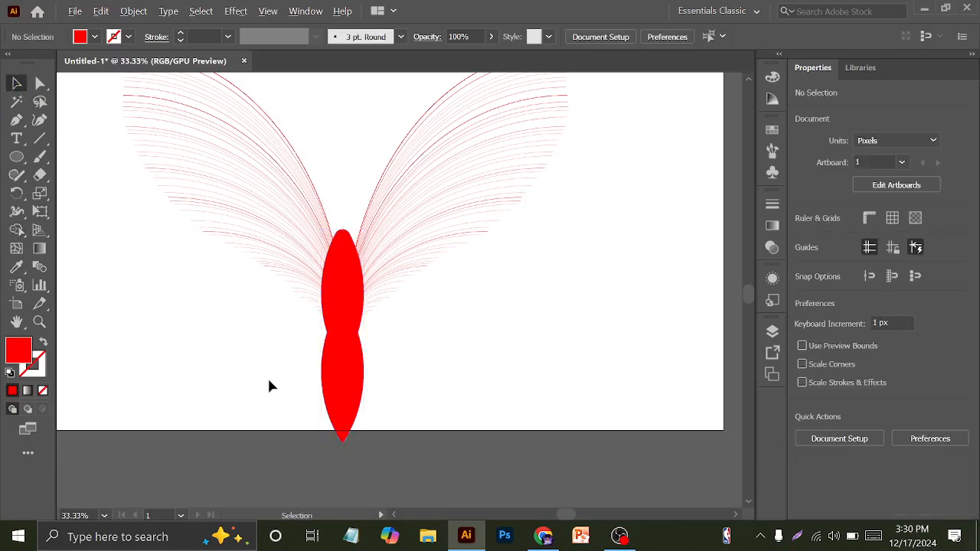
scroll(268, 381, "down", 1)
scroll(343, 374, "up", 1)
left_click(335, 368)
left_click(395, 389)
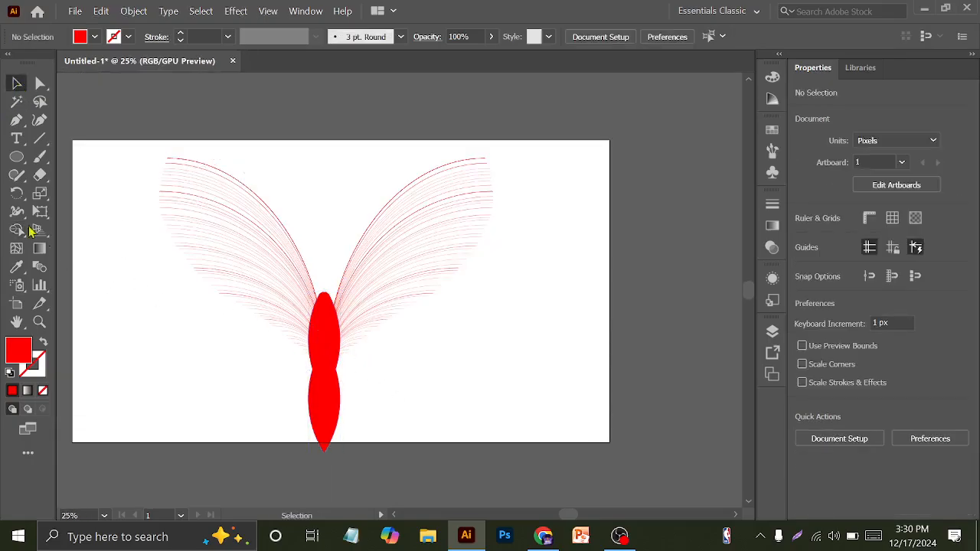
Step: Draw a red circle as the head, about as wide as the body, resting on the body's rounded upper tip
left_click(16, 157)
left_click_drag(306, 211, 320, 256)
key("v")
scroll(324, 299, "up", 3)
key("ctrl+shift+a")
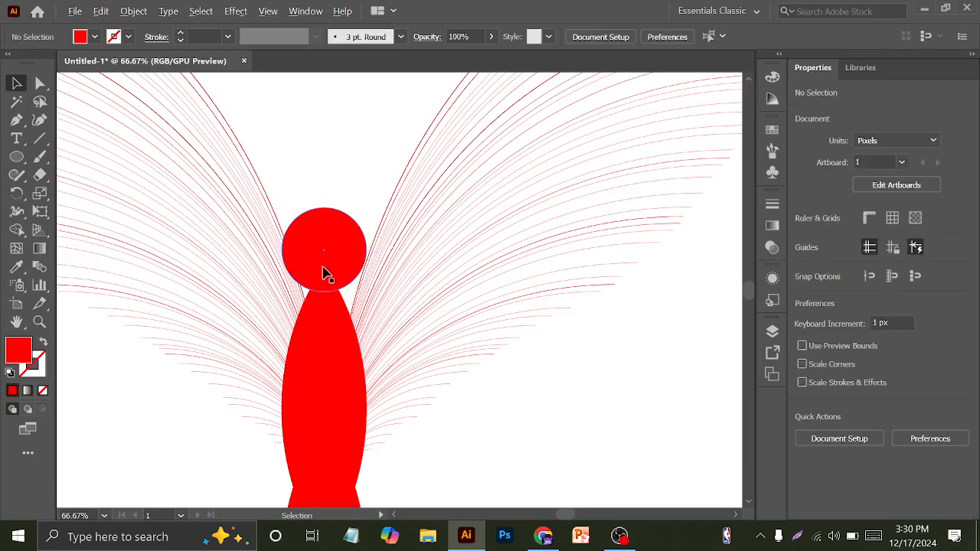
Step: Draw an arc about 102 by 172 px with the Arc tool, curving up and right from the head as an antenna
scroll(346, 199, "up", 2)
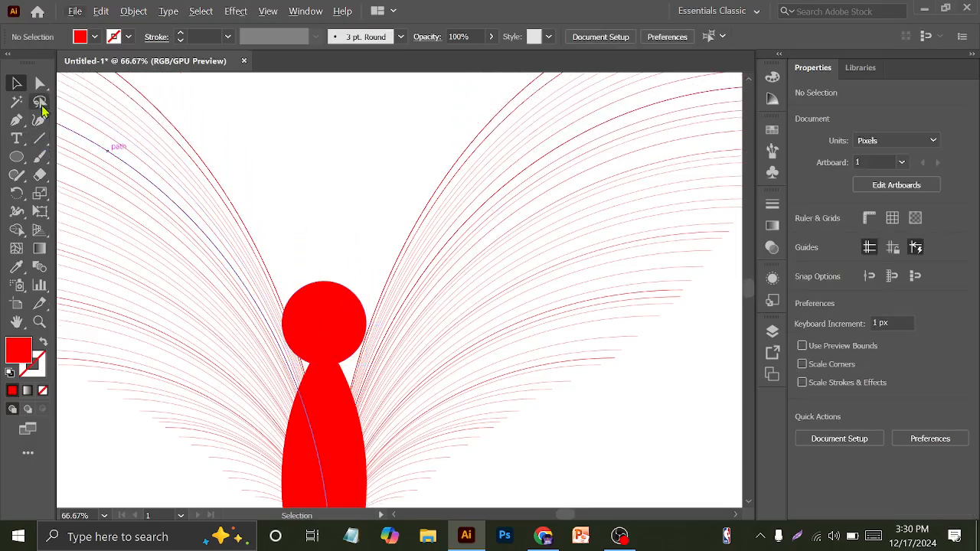
left_click_drag(40, 137, 98, 159)
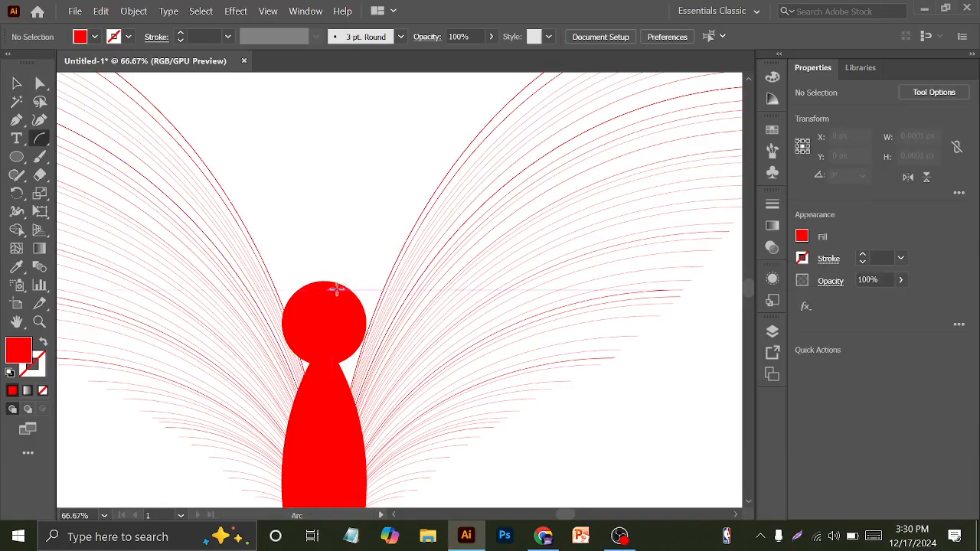
left_click_drag(337, 288, 414, 158)
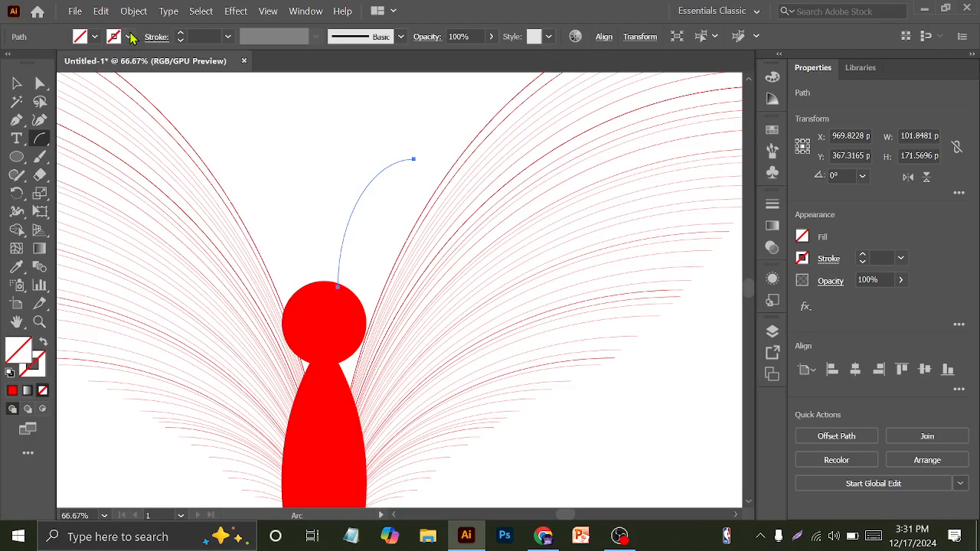
Step: Give the antenna arc a red stroke with a weight of 3 pt
left_click(128, 37)
left_click(52, 62)
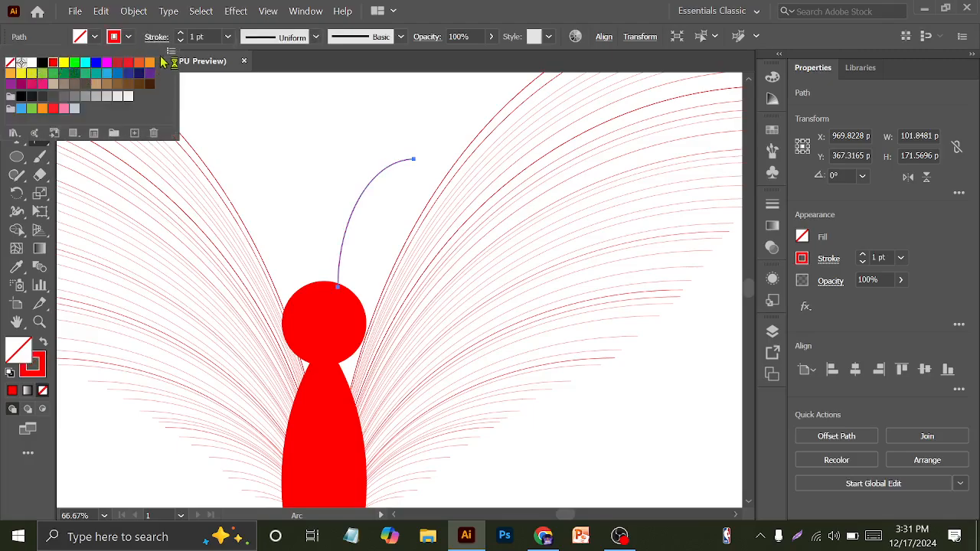
left_click(196, 36)
scroll(195, 36, "up", 2)
left_click(301, 159)
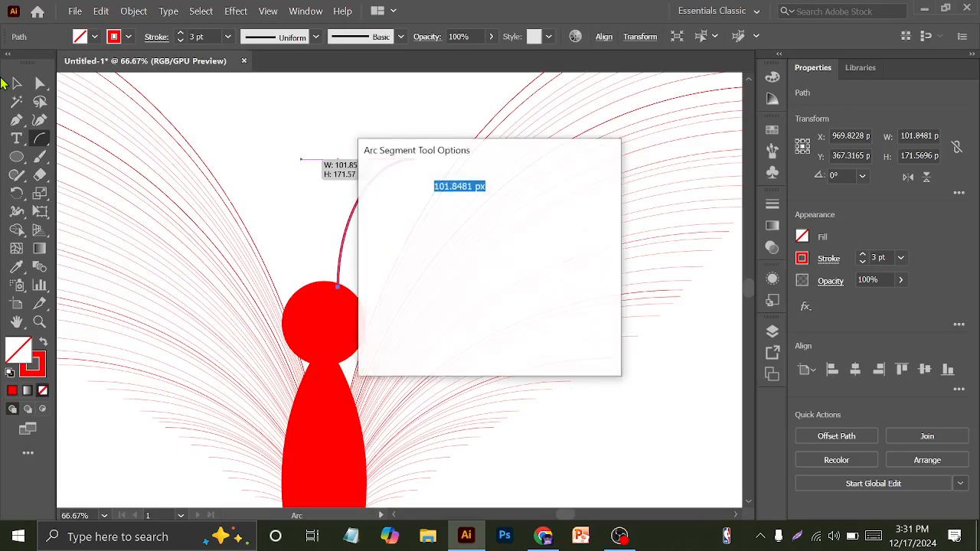
left_click(586, 345)
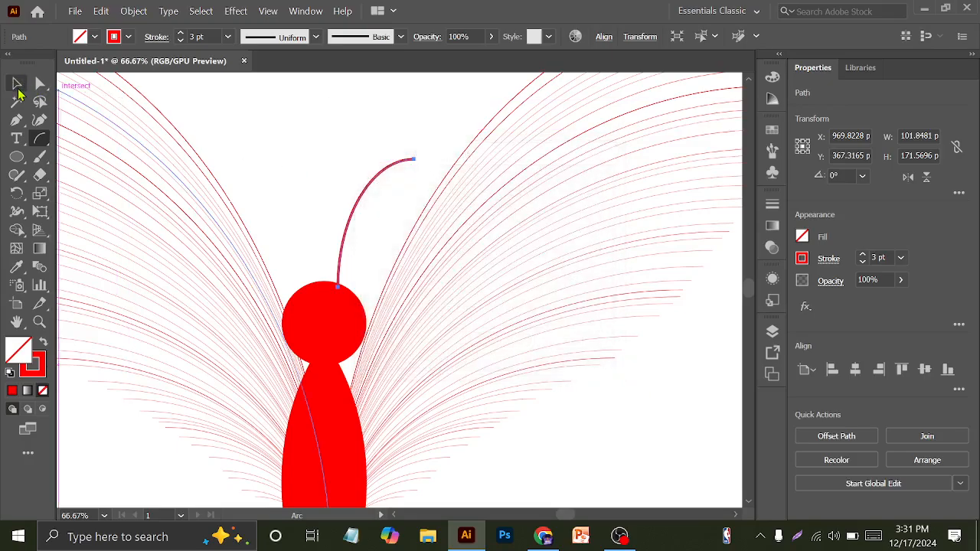
Step: Make a copy of the antenna reflected across the vertical axis and place it on the left side of the head
left_click(17, 85)
right_click(360, 204)
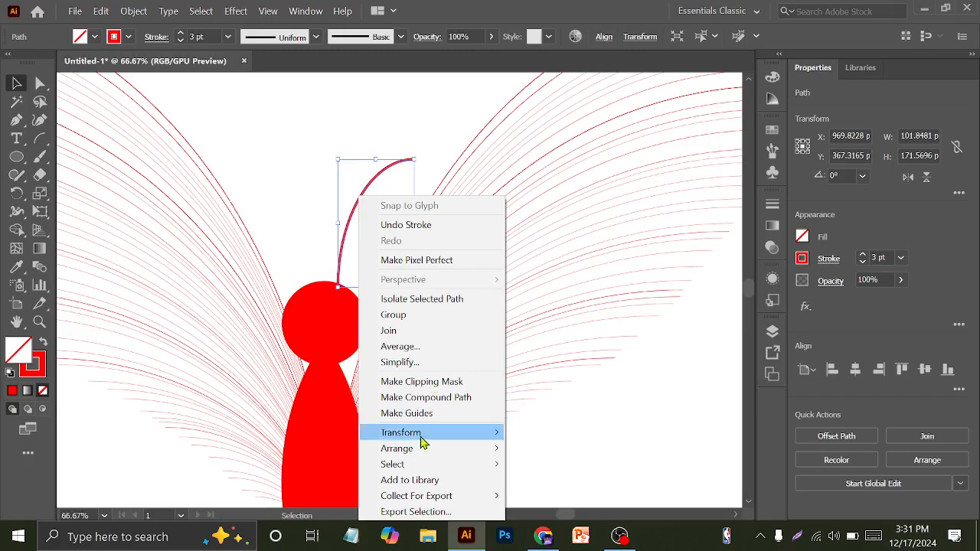
mouse_move(434, 441)
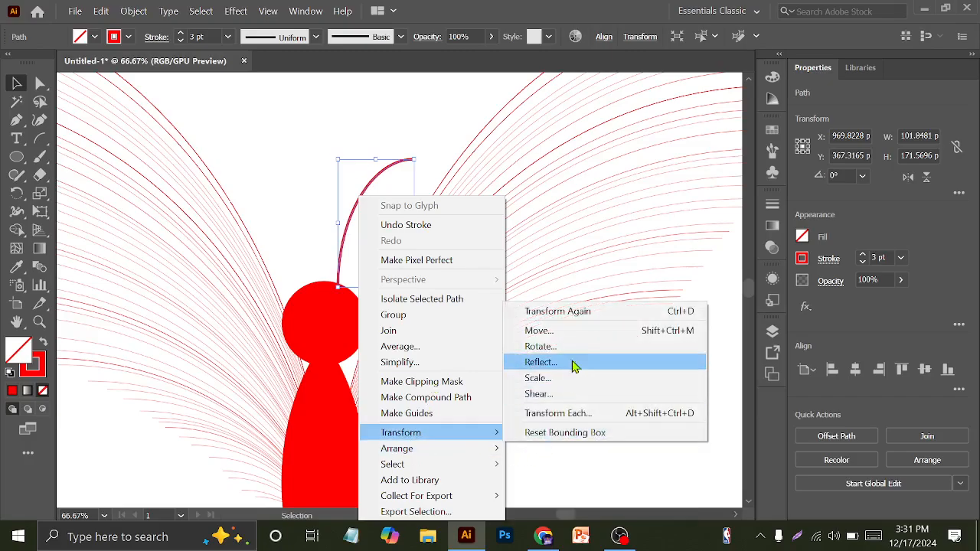
left_click(570, 363)
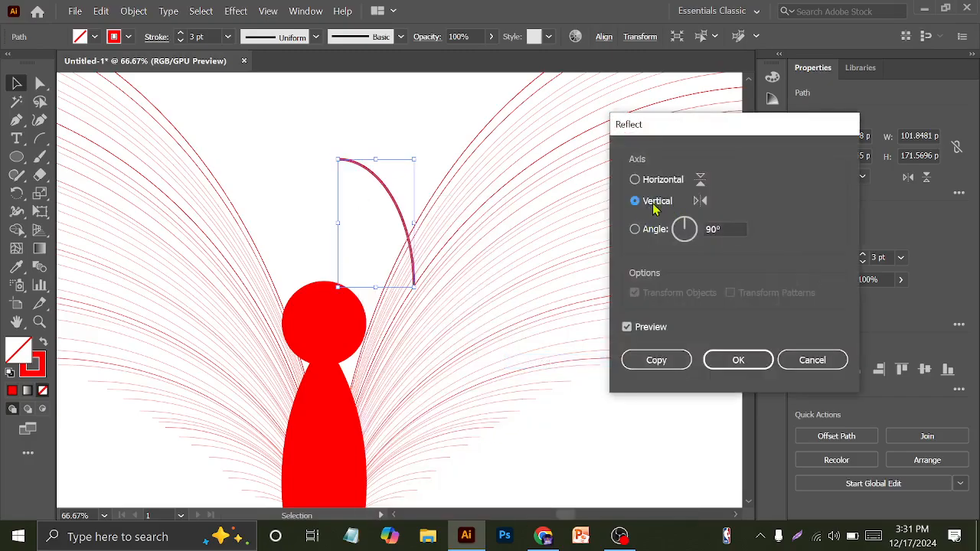
left_click(657, 361)
left_click_drag(400, 222, 303, 226)
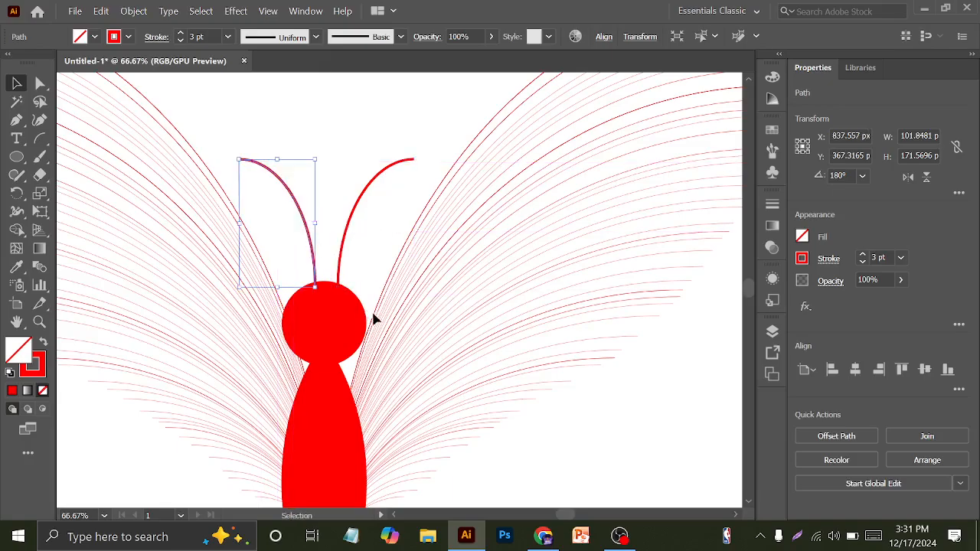
left_click(352, 162)
Step: Make a copy of both wings reflected across the horizontal axis
scroll(352, 163, "down", 1)
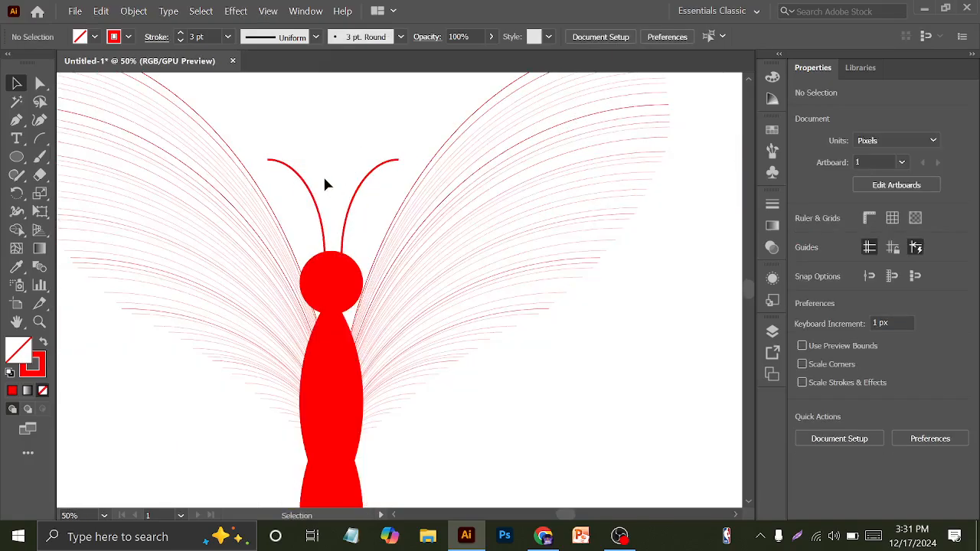
scroll(326, 185, "down", 2)
scroll(406, 315, "up", 1)
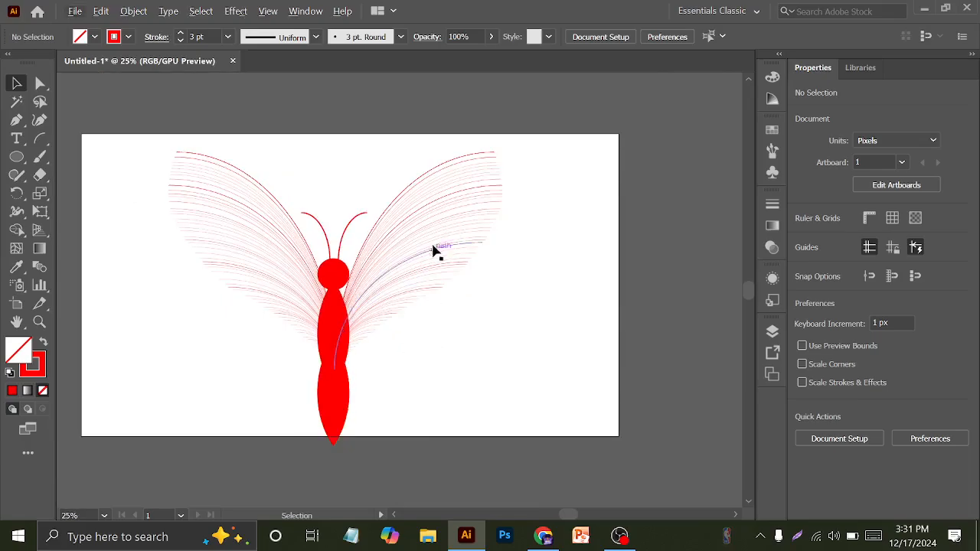
left_click_drag(451, 303, 450, 306)
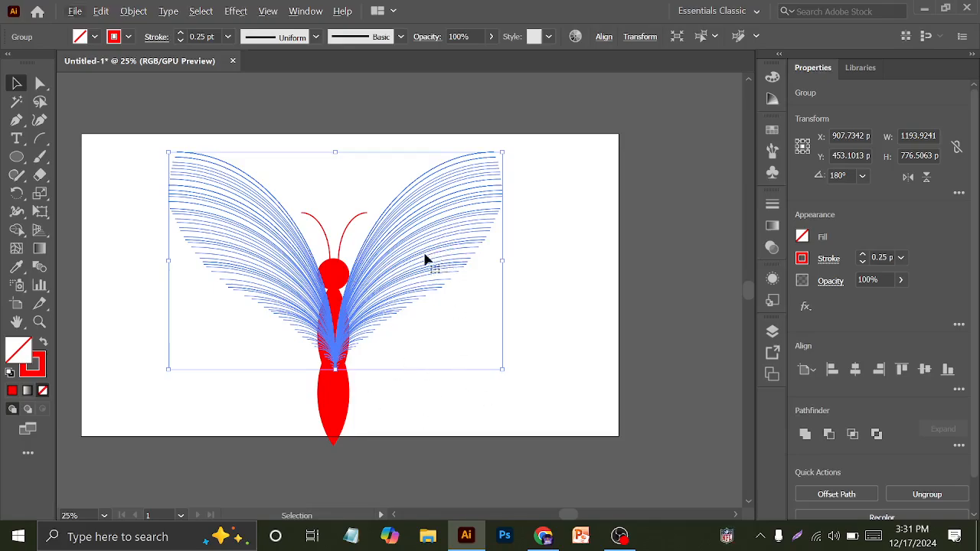
right_click(425, 261)
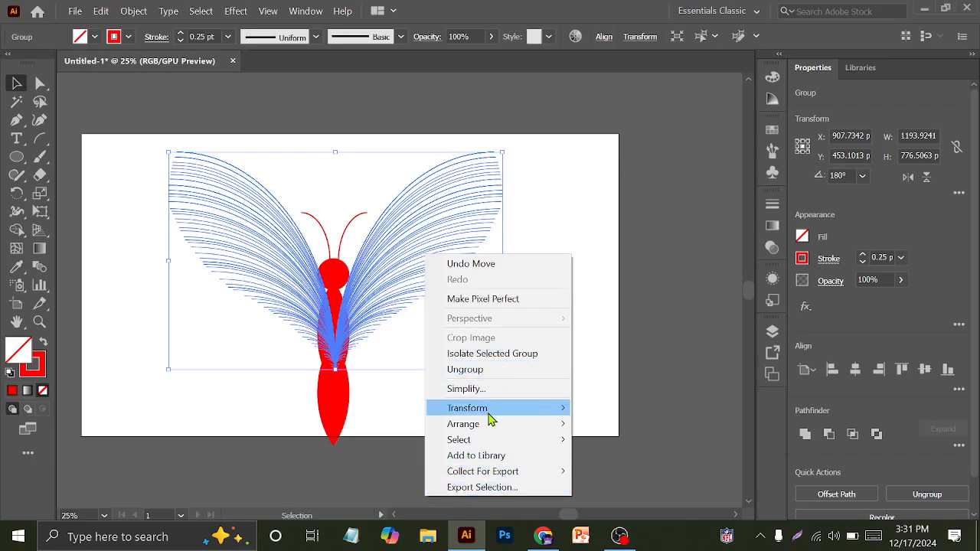
mouse_move(520, 412)
left_click(635, 459)
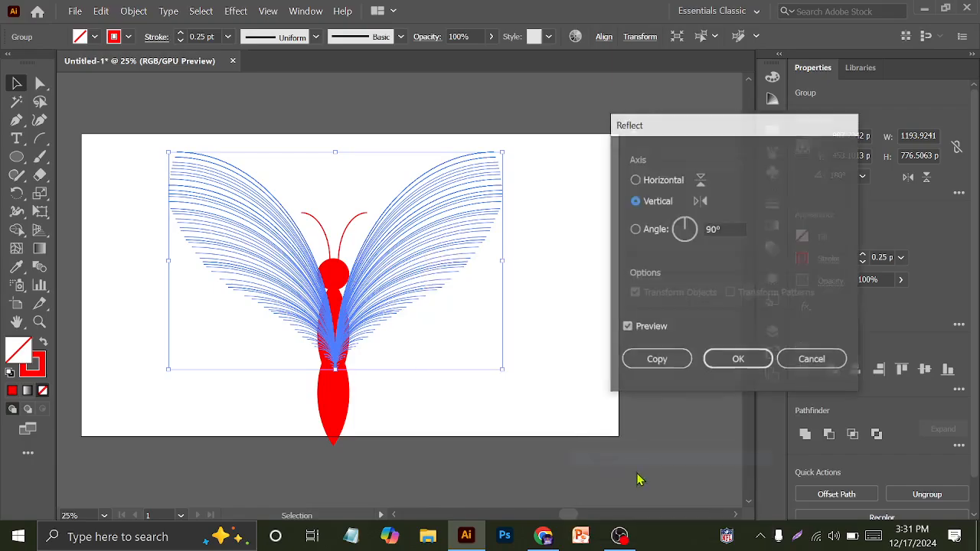
left_click(646, 183)
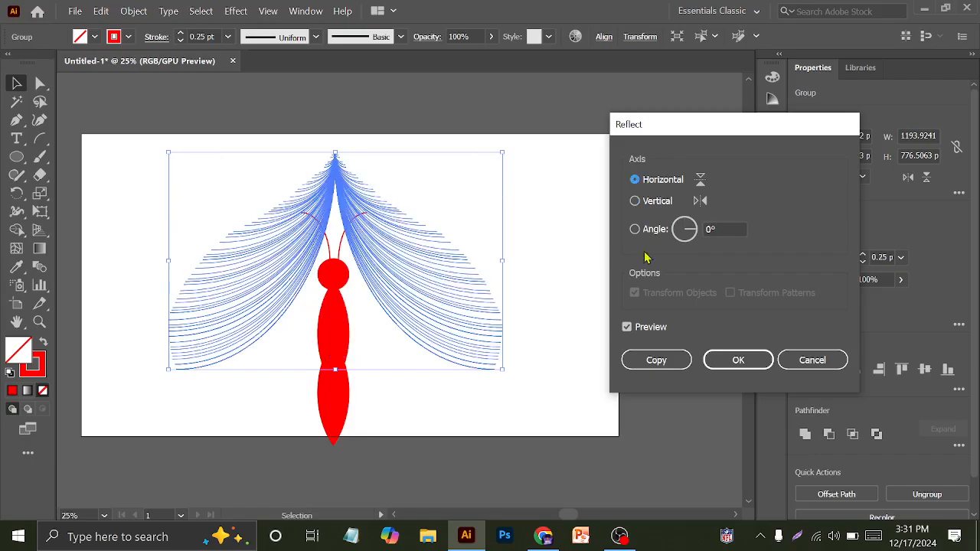
left_click(658, 361)
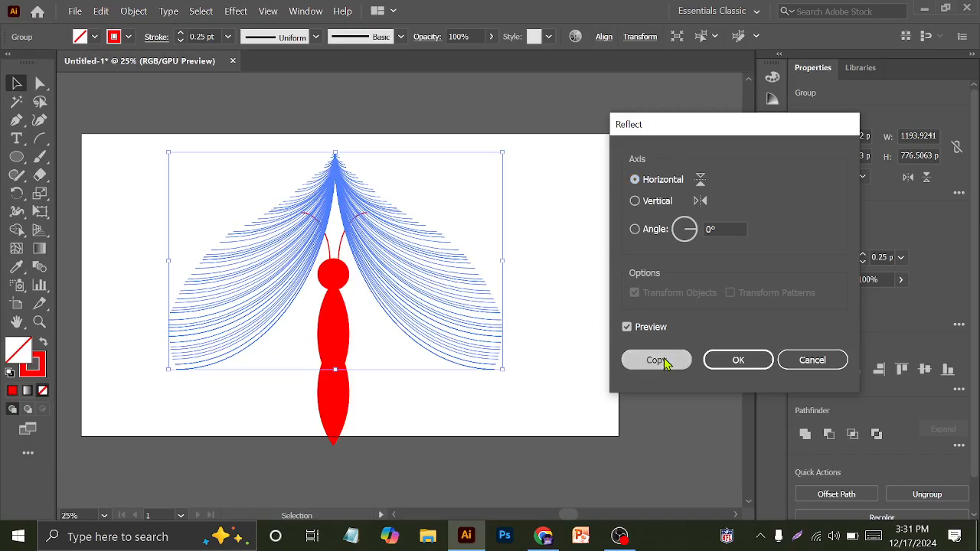
Step: Move the reflected wings down below the upper pair and shrink them to about 811 by 527 px, joined to the lower body
left_click_drag(342, 191, 349, 368)
scroll(429, 410, "down", 1)
scroll(429, 409, "down", 1)
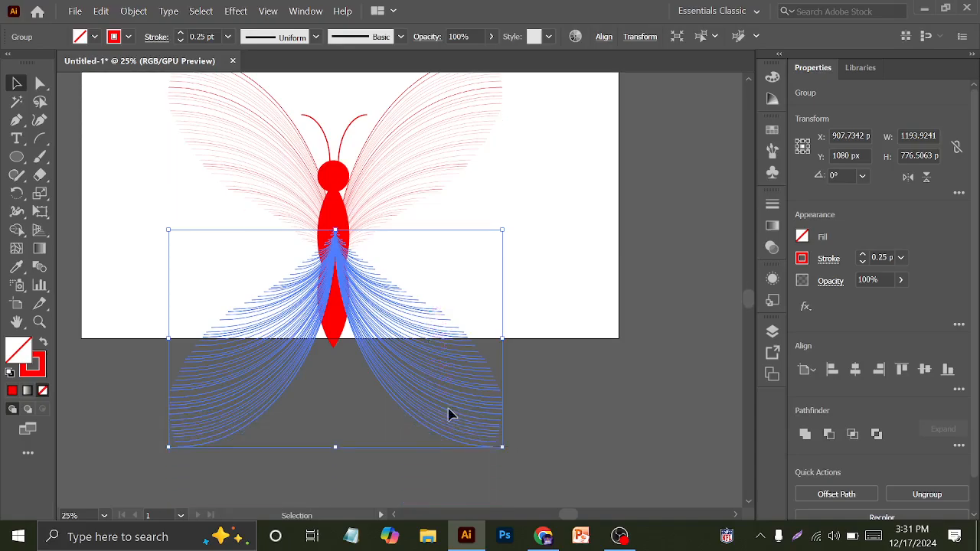
left_click_drag(501, 449, 451, 412)
left_click_drag(398, 352, 393, 317)
left_click(482, 350)
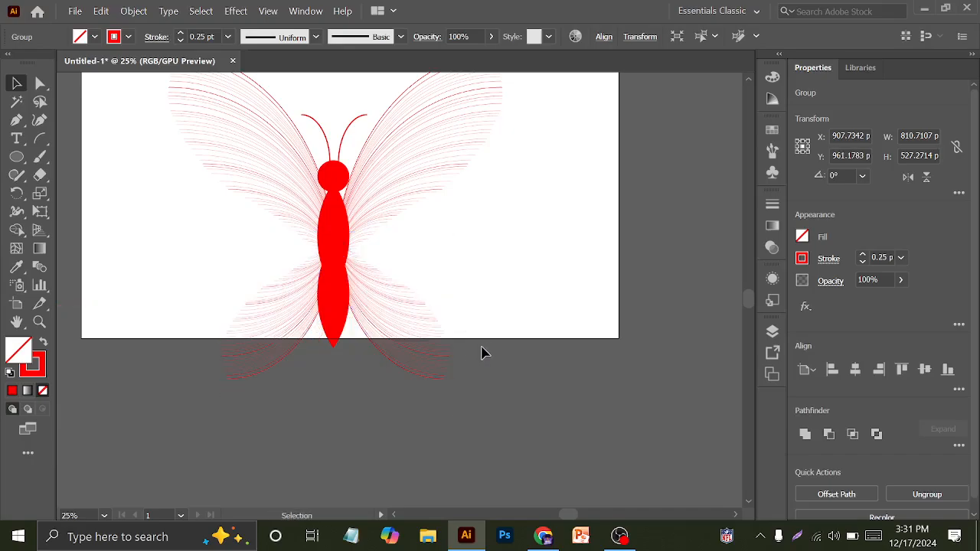
Step: Scale the whole butterfly down to about 819 by 796 px and center it on the artboard
scroll(481, 350, "down", 1)
scroll(481, 349, "up", 1)
left_click_drag(455, 462, 474, 376)
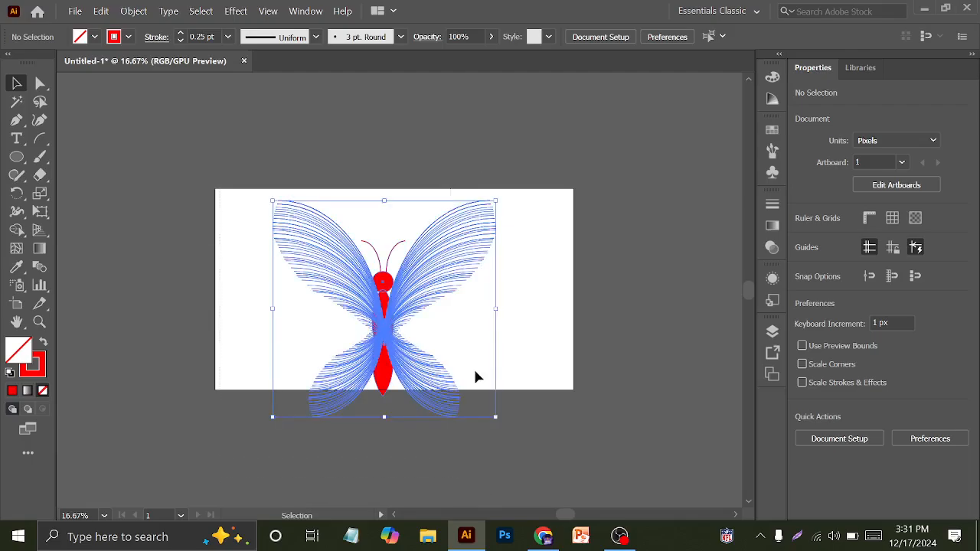
left_click_drag(499, 202, 461, 235)
left_click_drag(386, 322, 396, 296)
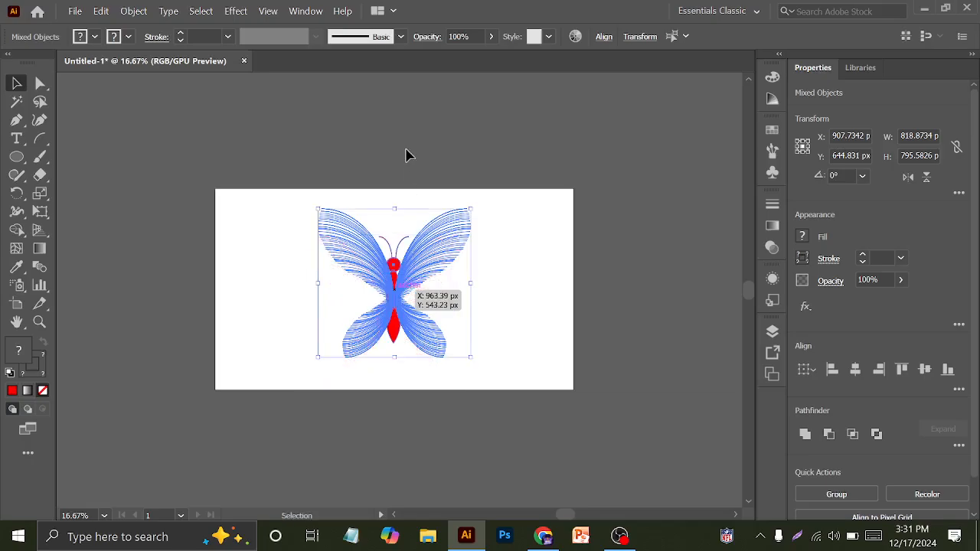
left_click(405, 153)
scroll(460, 264, "up", 1)
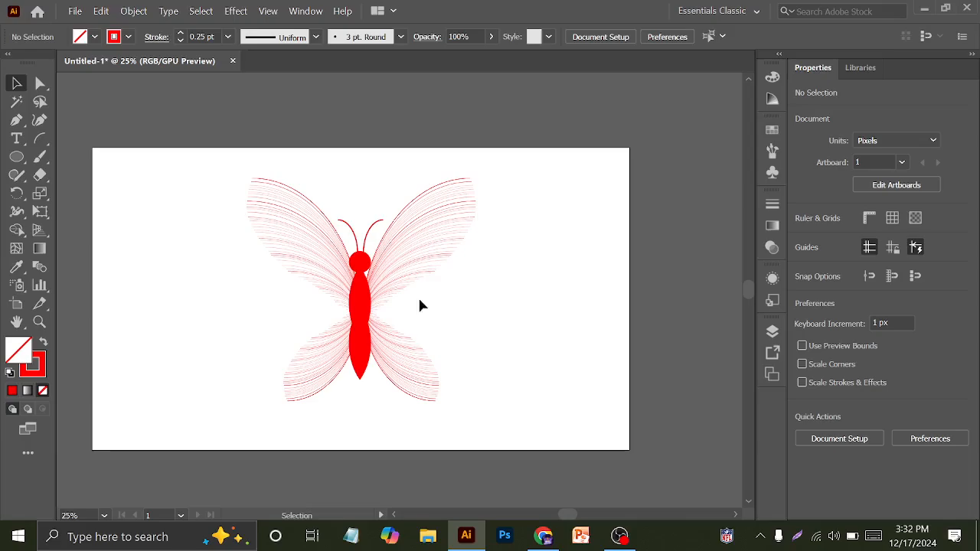
left_click_drag(40, 139, 130, 148)
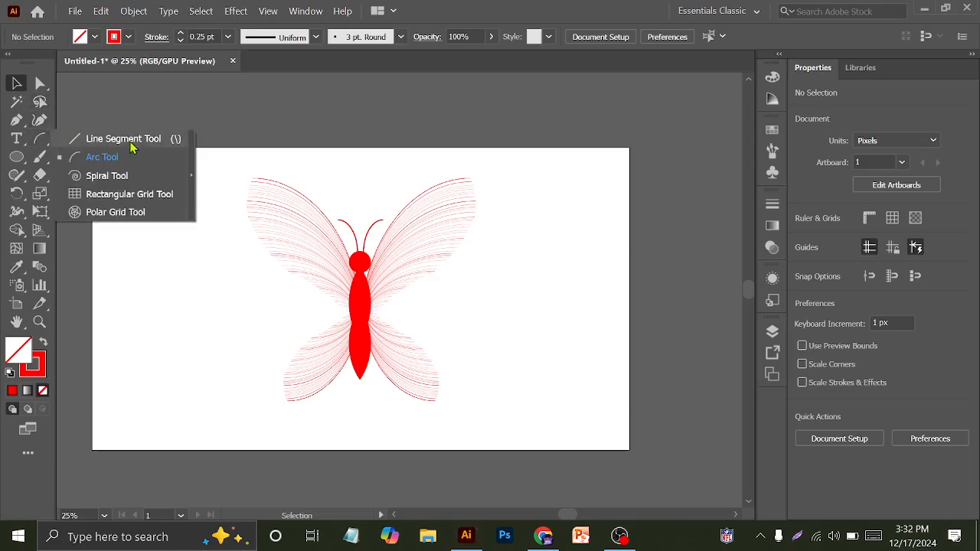
left_click(473, 280)
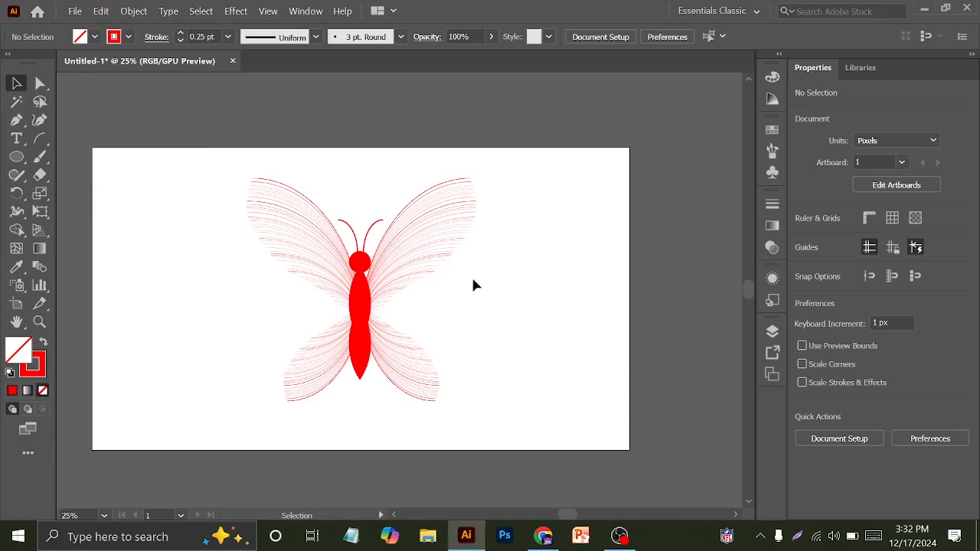
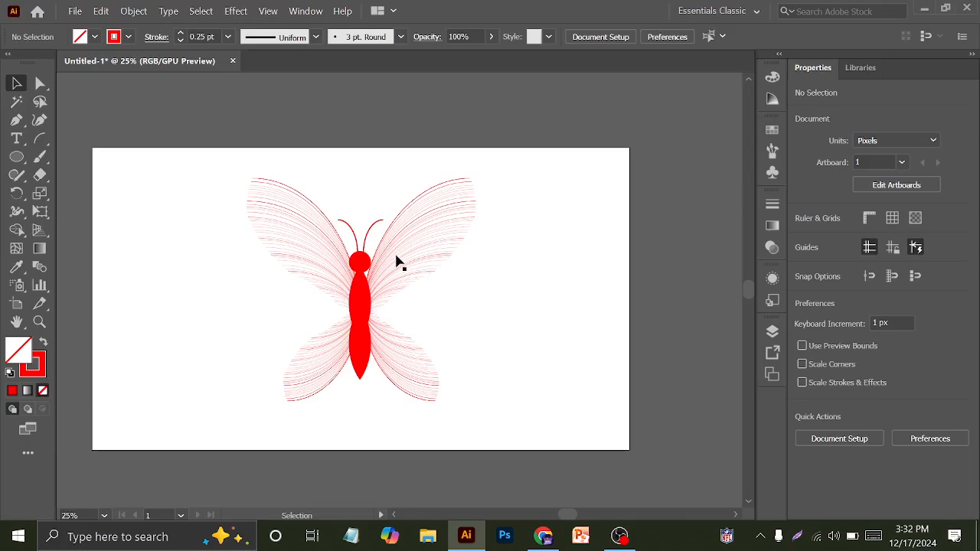
Step: Delete the entire butterfly to clear the artboard
left_click_drag(222, 163, 497, 459)
key("Delete")
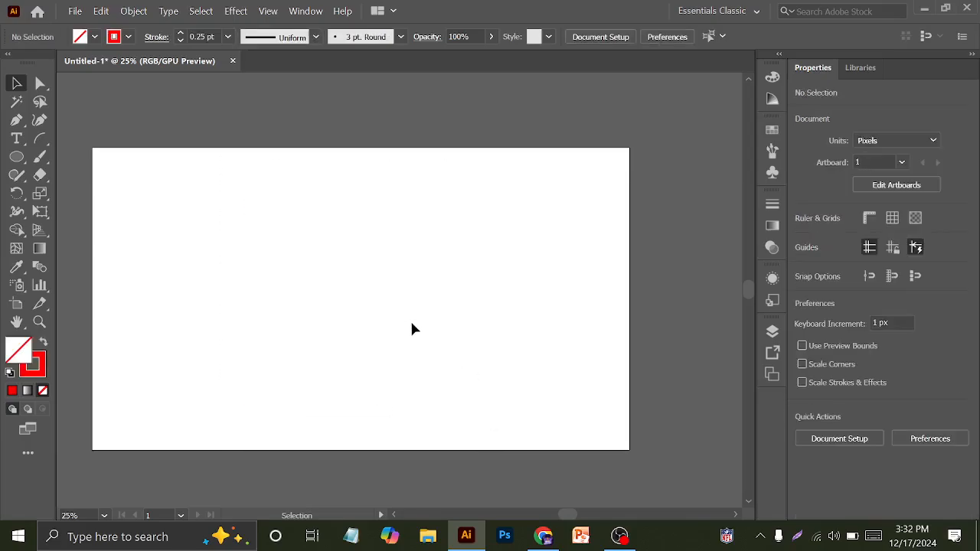
key("space")
left_click_drag(329, 304, 363, 284)
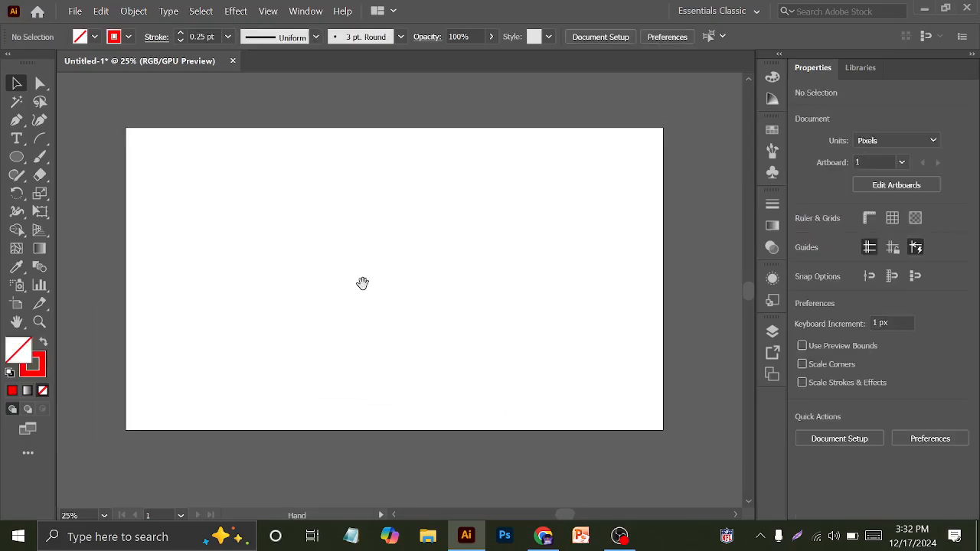
Step: Switch to Chrome and search Google for "pen tool in illustrator" in a new tab
left_click(17, 120)
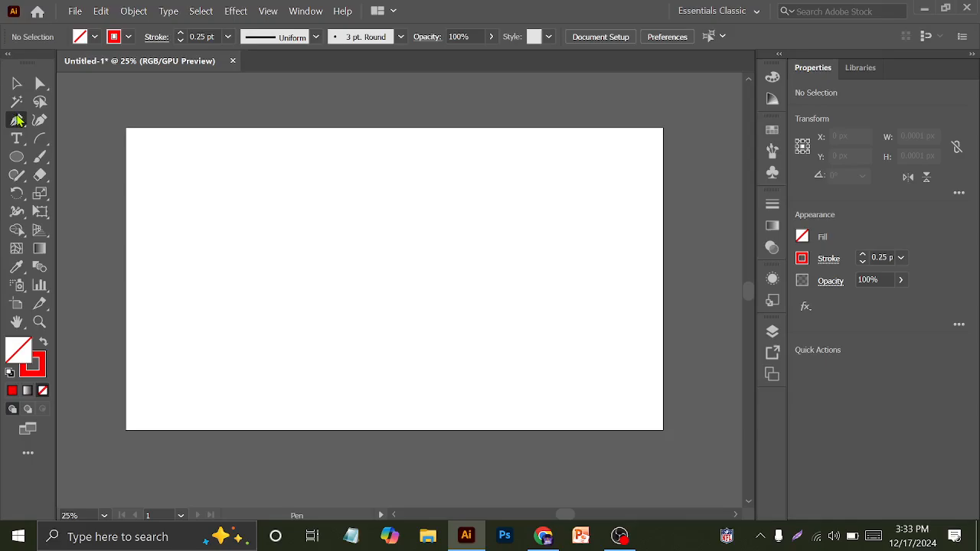
left_click(555, 541)
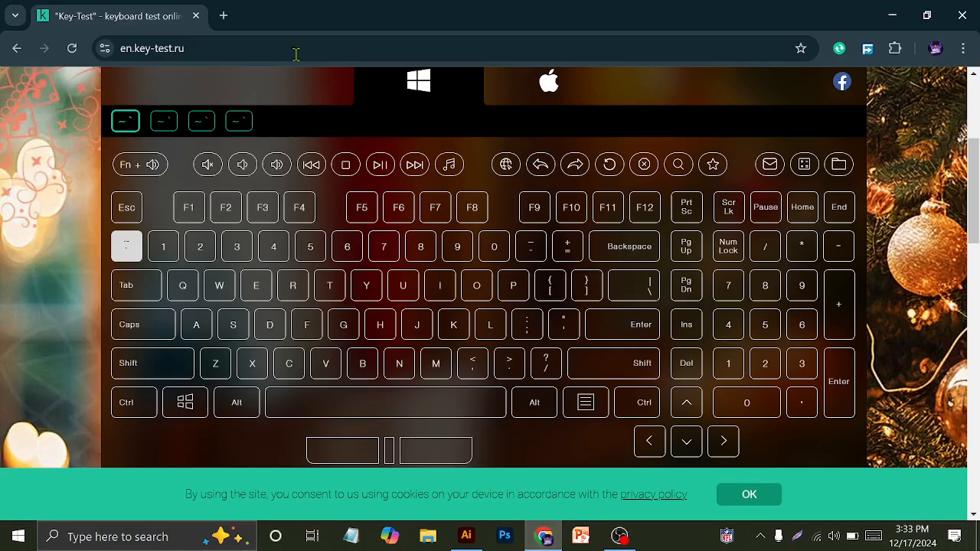
left_click(228, 16)
left_click(253, 46)
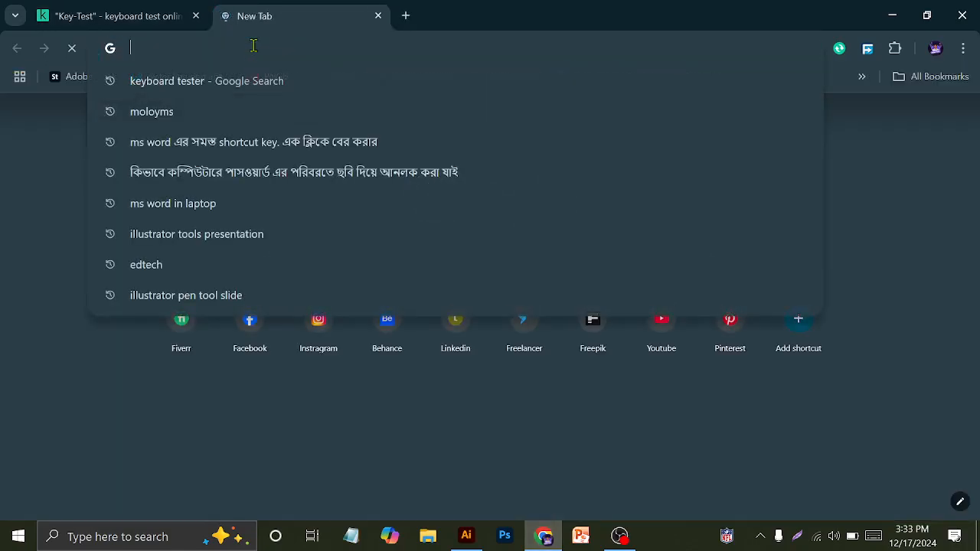
type("oe")
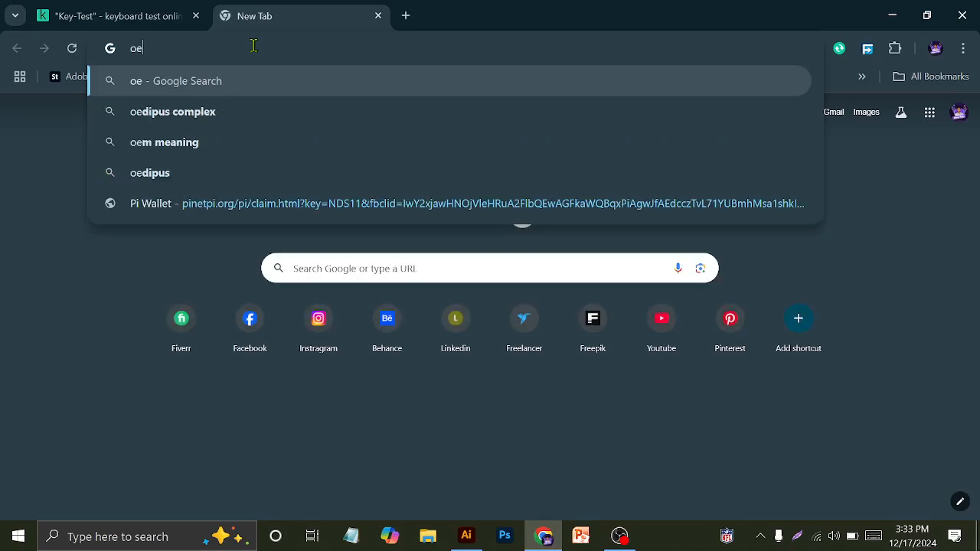
key("BackSpace")
key("BackSpace")
type("o")
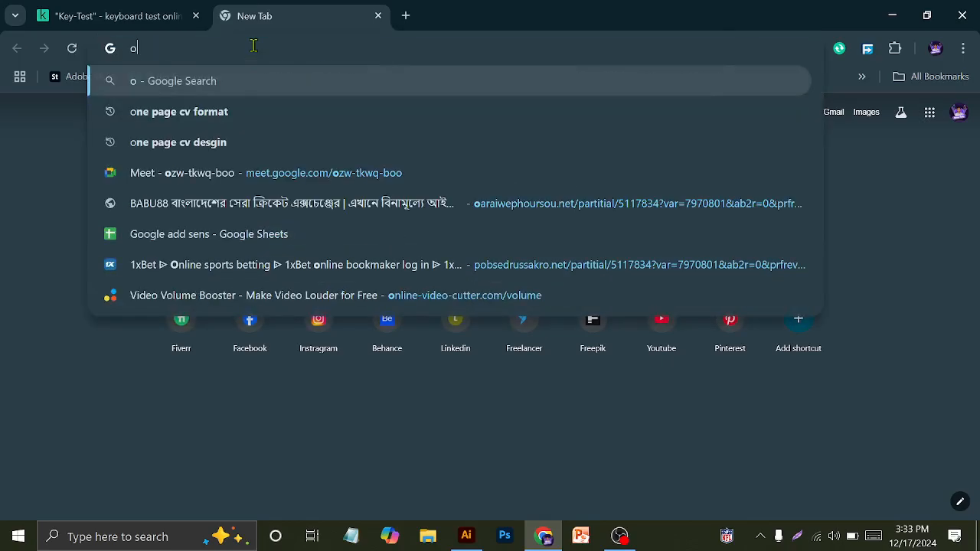
key("BackSpace")
type("pen")
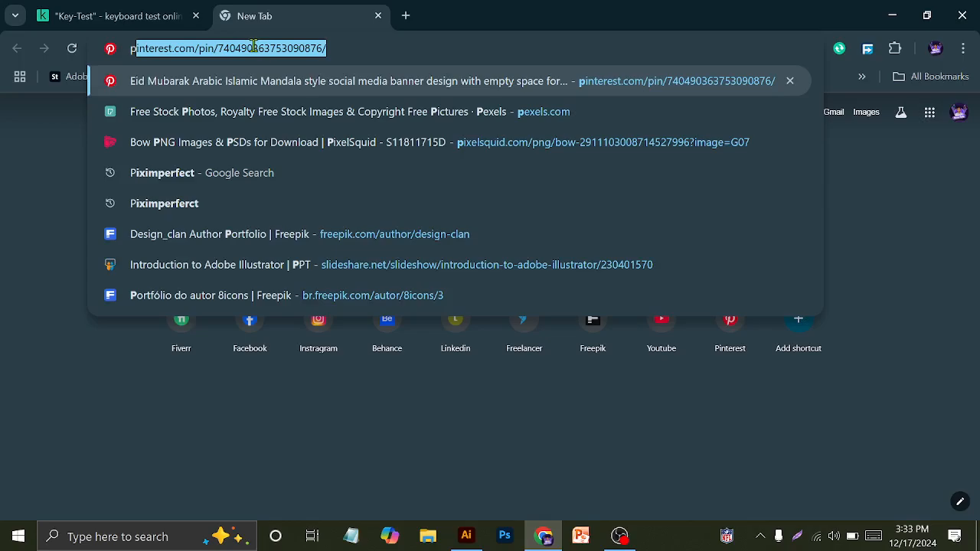
key("BackSpace")
type("n to")
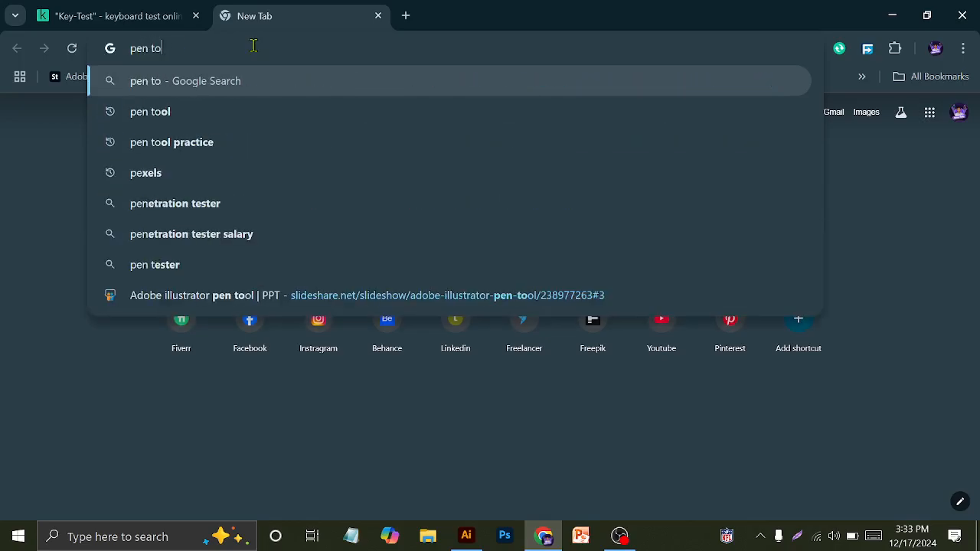
type("ol in illu")
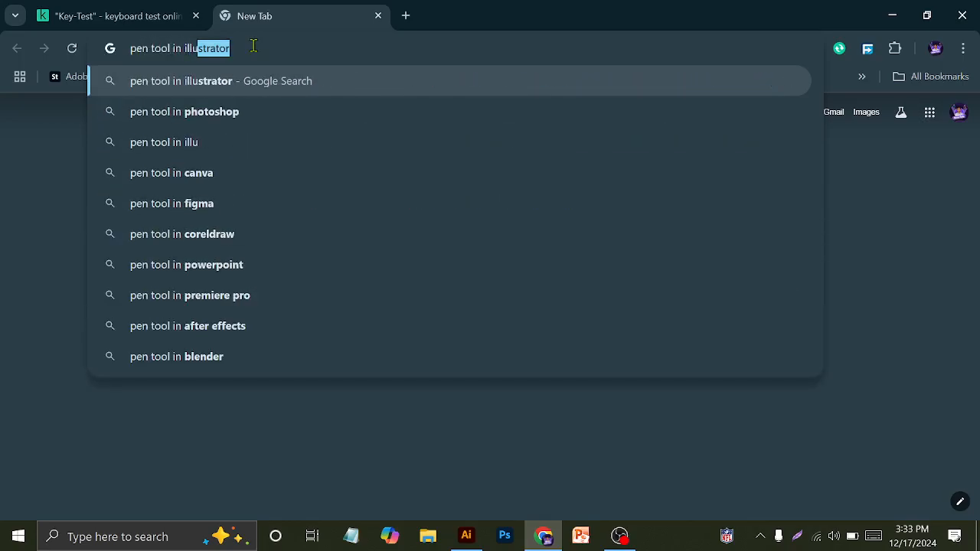
key("Return")
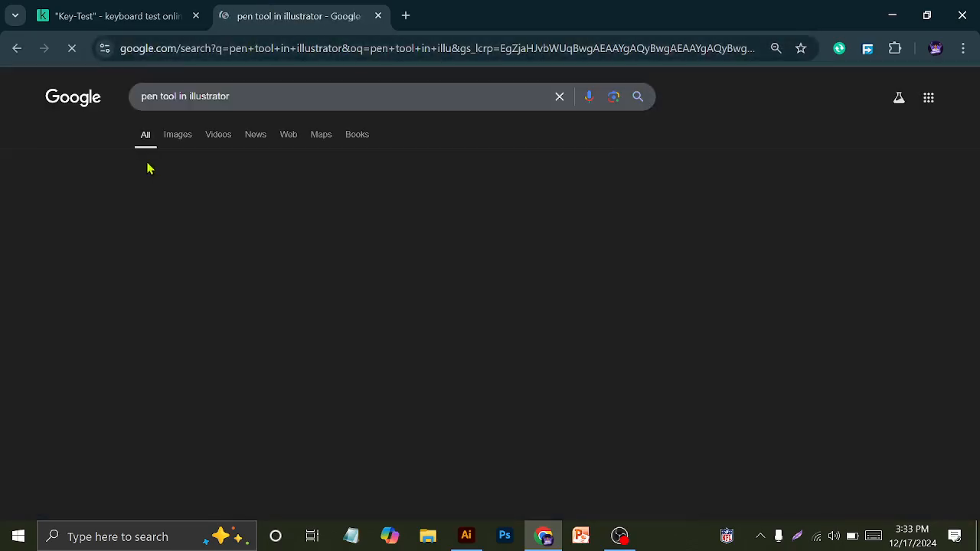
Step: Browse the image results and the general results for the Pen tool, and return to Illustrator
left_click(181, 133)
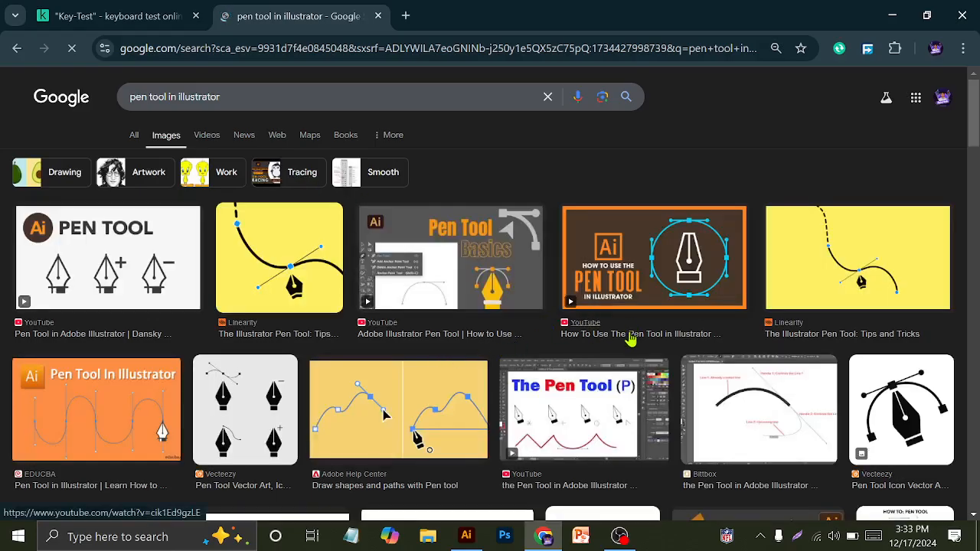
scroll(631, 340, "down", 3)
scroll(631, 340, "down", 3)
scroll(520, 290, "up", 7)
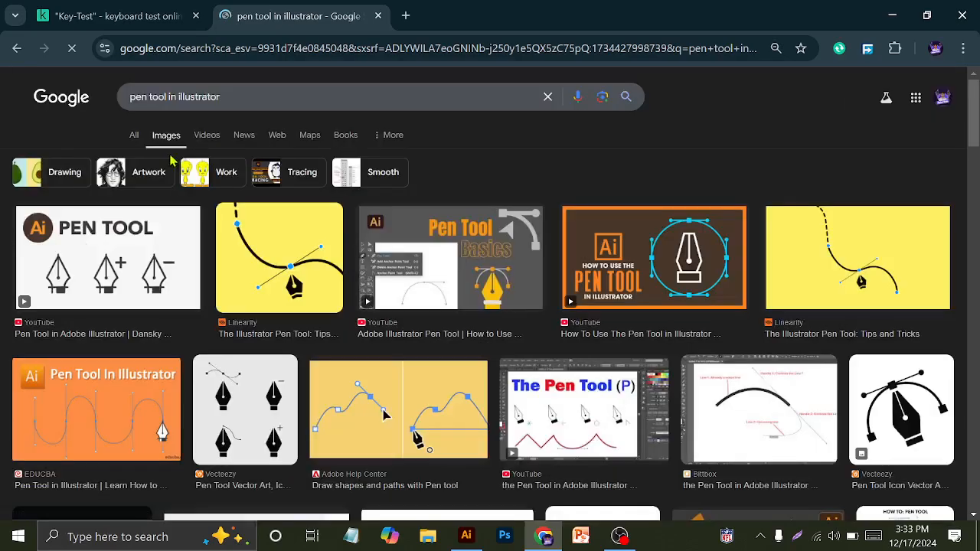
scroll(454, 282, "down", 3)
scroll(86, 107, "up", 3)
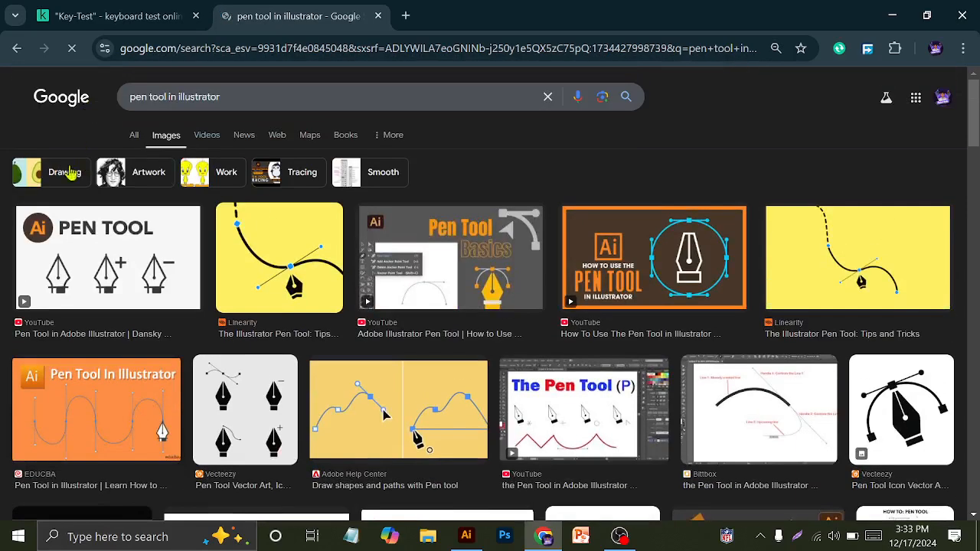
left_click(136, 139)
scroll(375, 313, "down", 6)
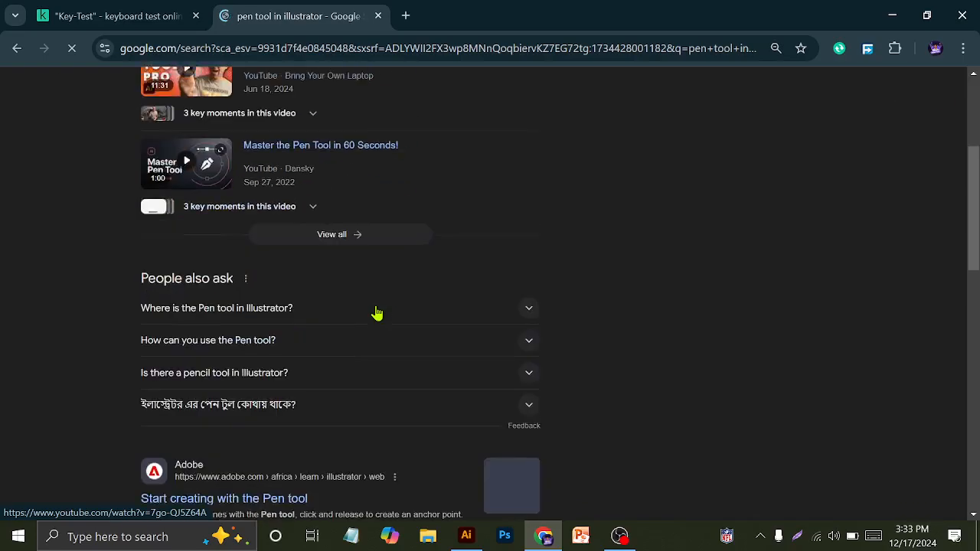
left_click(963, 13)
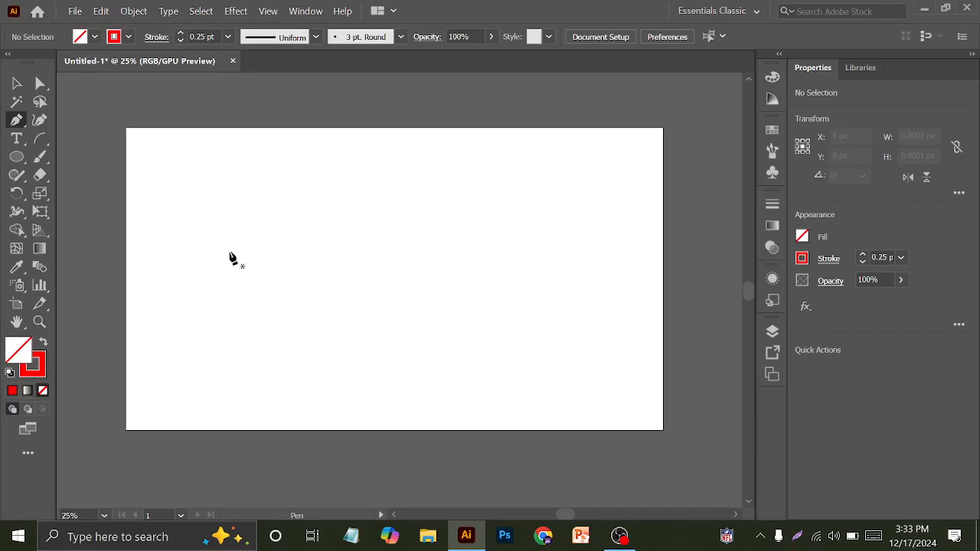
Step: Draw a nearly horizontal two-point line about 1083 px long across the upper artboard with the Pen tool
left_click(251, 176)
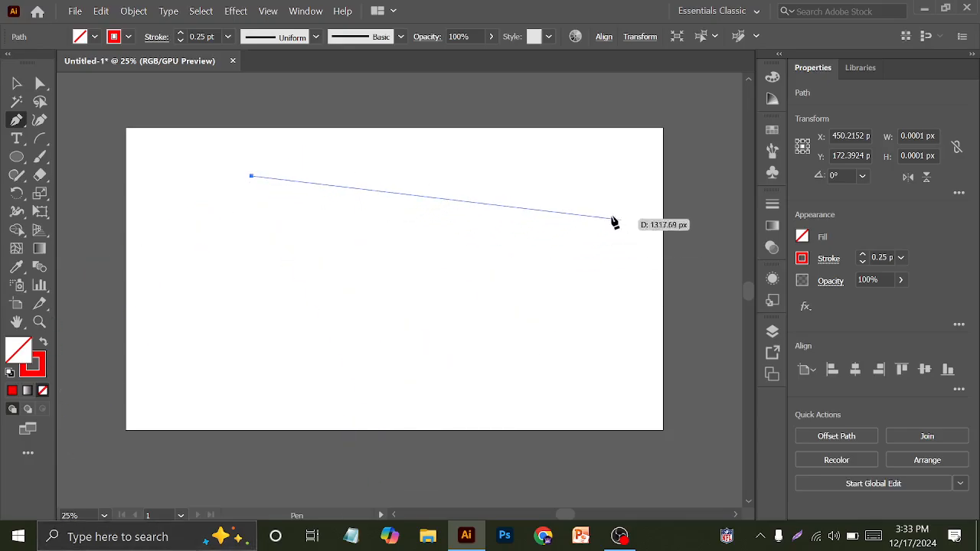
left_click(555, 173)
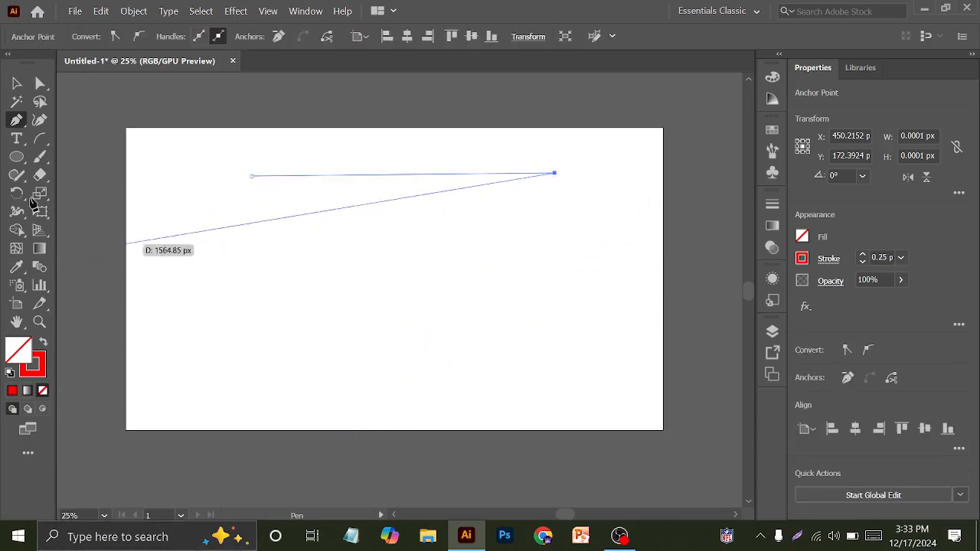
left_click(155, 174)
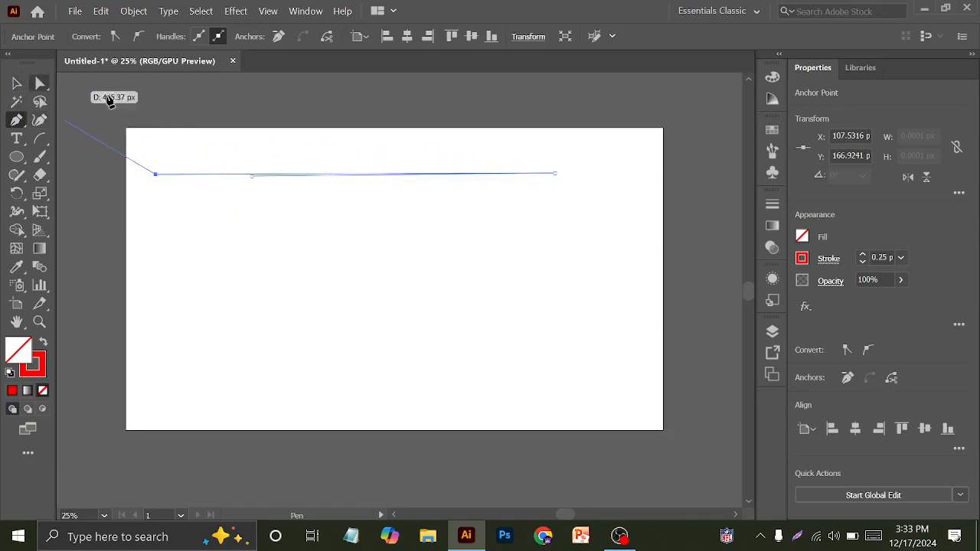
key("ctrl+z")
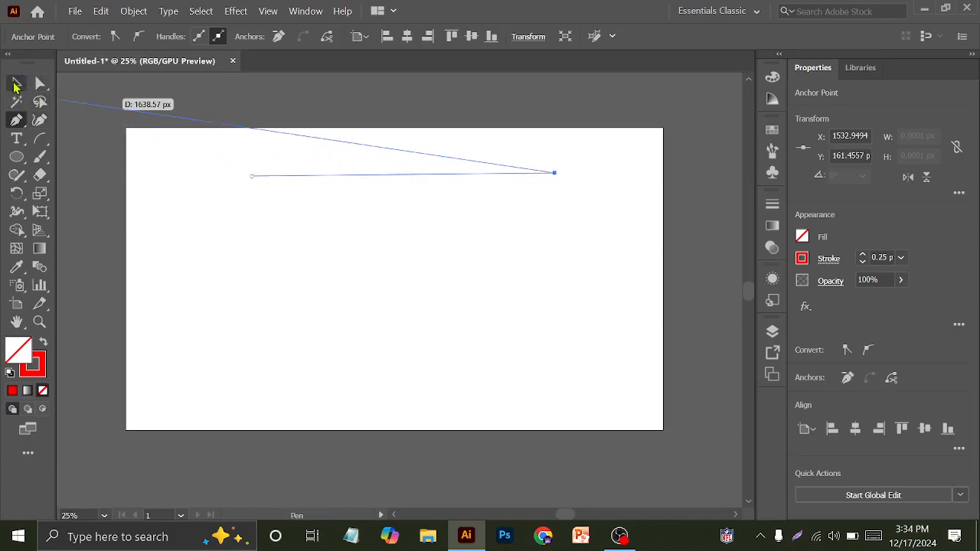
Step: Set the Pen-drawn line's stroke weight to 6 pt and deselect it
left_click(15, 85)
left_click(262, 150)
left_click_drag(269, 153, 342, 284)
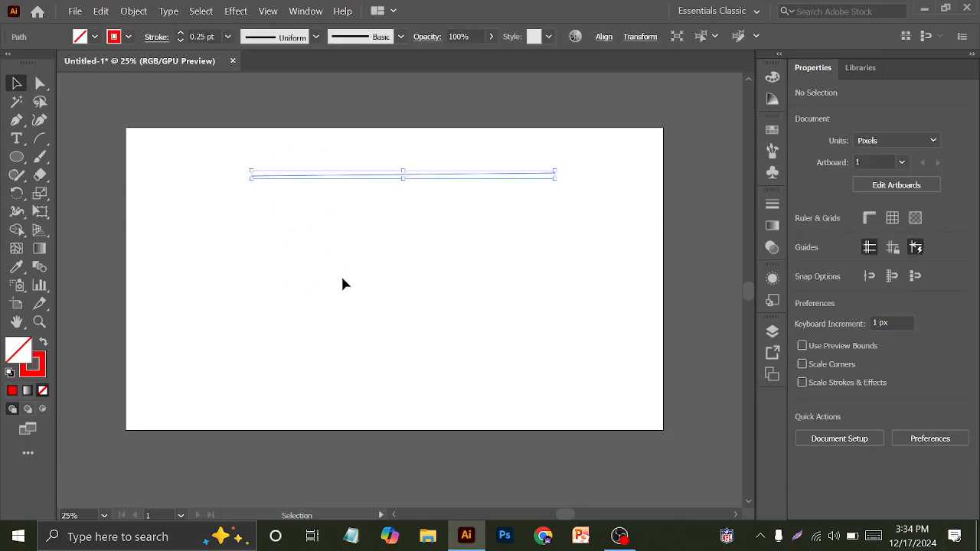
left_click(198, 37)
scroll(199, 37, "up", 7)
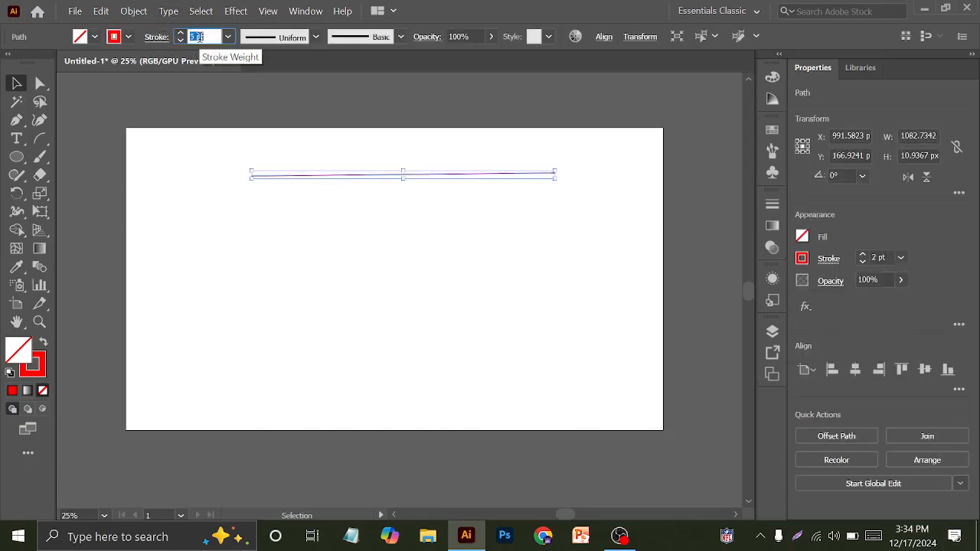
scroll(198, 36, "up", 1)
left_click(268, 126)
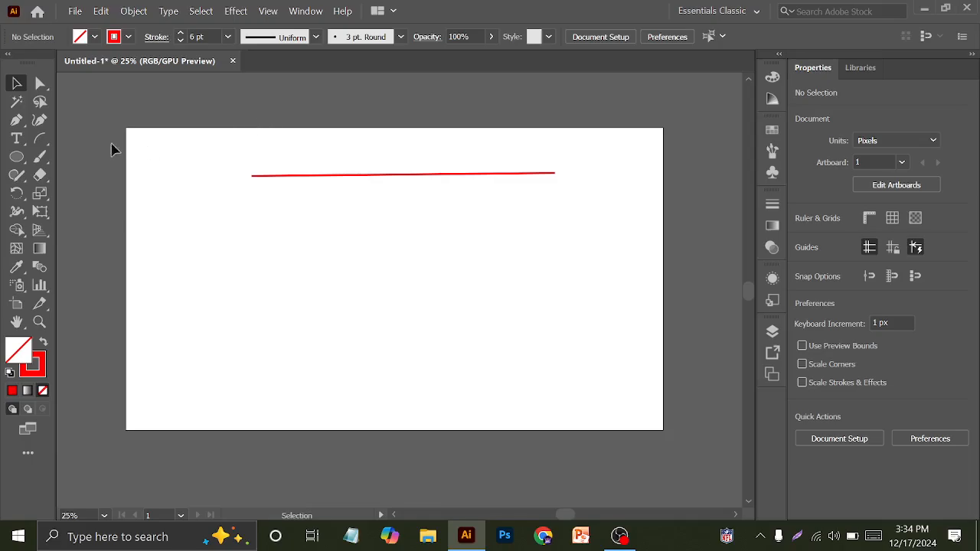
Step: Draw a horizontal line about 1123 px long just below the first line with the Line Segment tool
left_click_drag(40, 137, 76, 136)
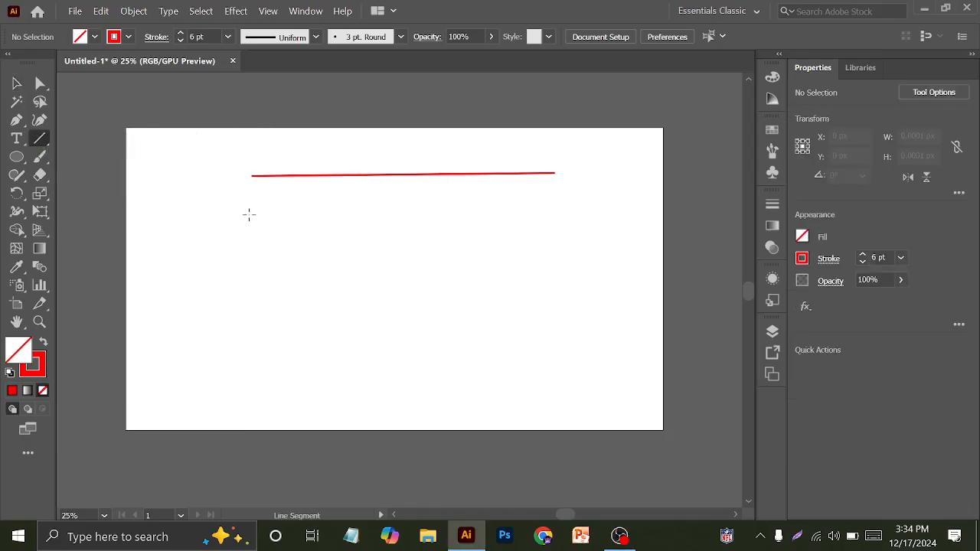
mouse_move(251, 214)
left_mouse_down()
mouse_move(549, 223)
mouse_move(564, 215)
left_mouse_up()
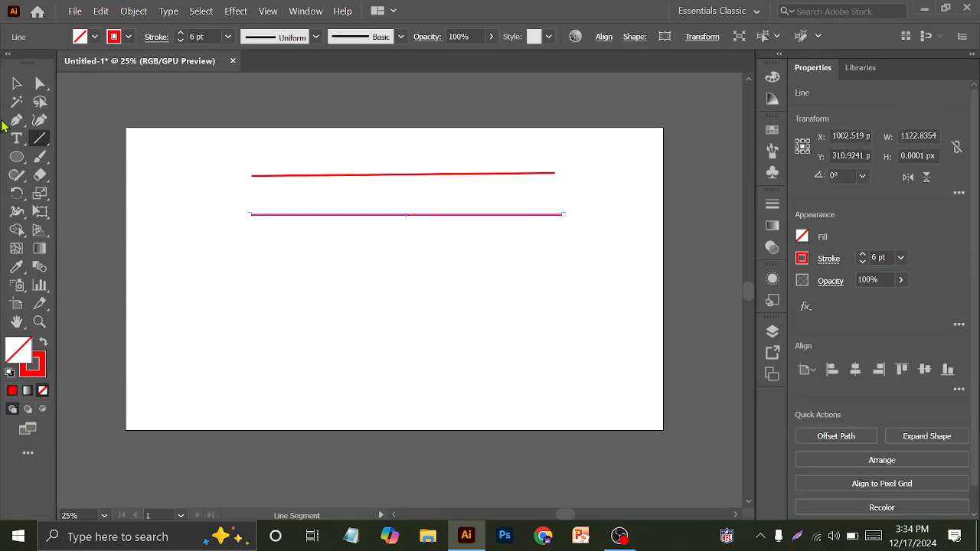
left_click(16, 83)
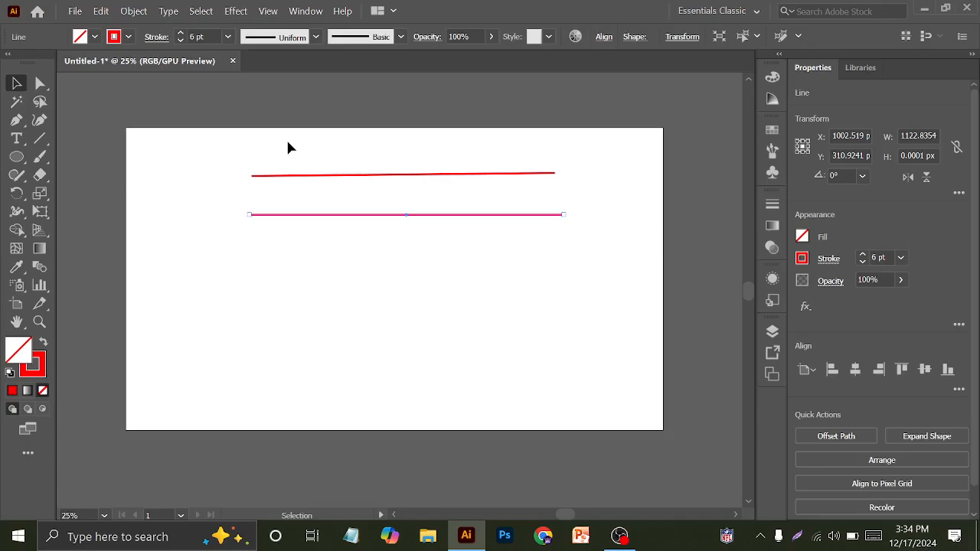
Step: Draw a closed four-sided shape about 547 by 416 px below the two lines with the Pen tool, slanting its left side
left_click(16, 120)
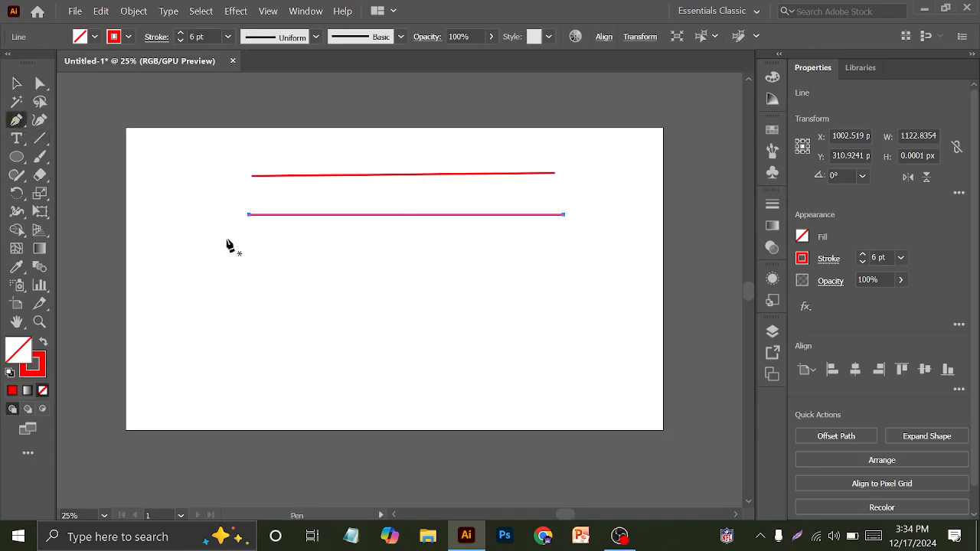
scroll(230, 245, "down", 1)
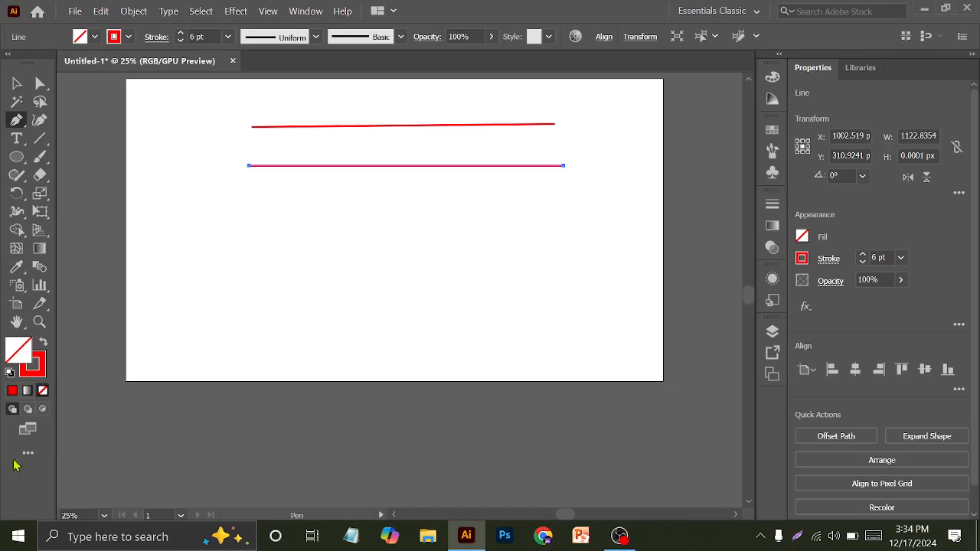
left_click(365, 217)
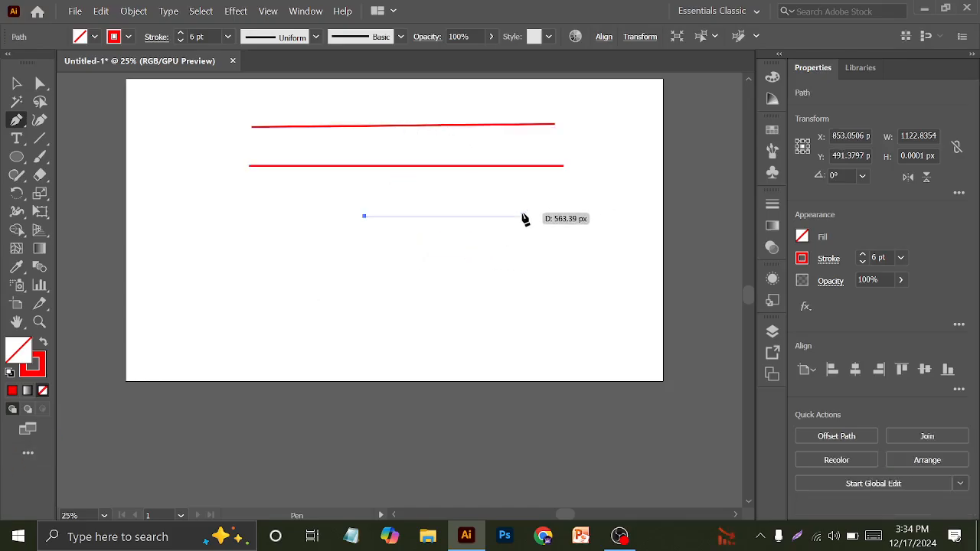
left_click(518, 216)
left_click(518, 332)
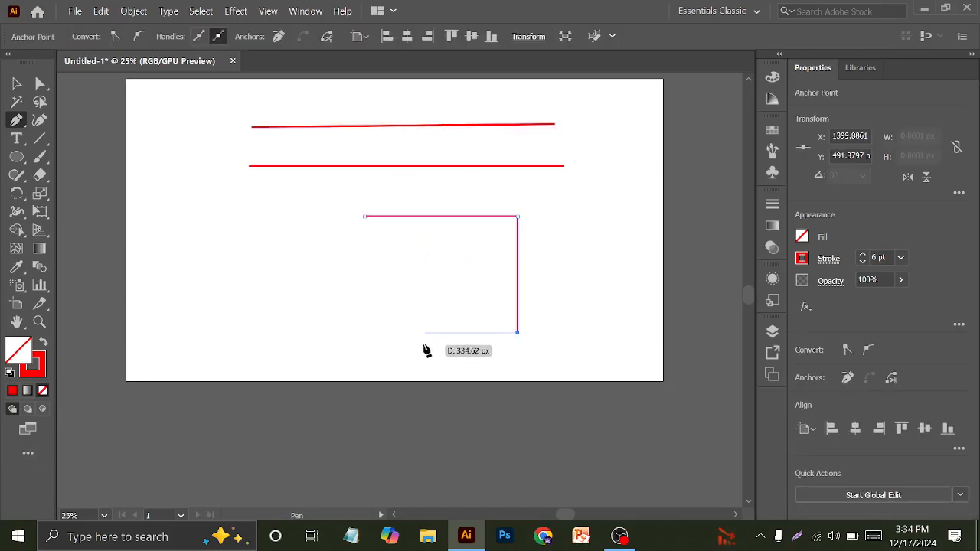
left_click(377, 332)
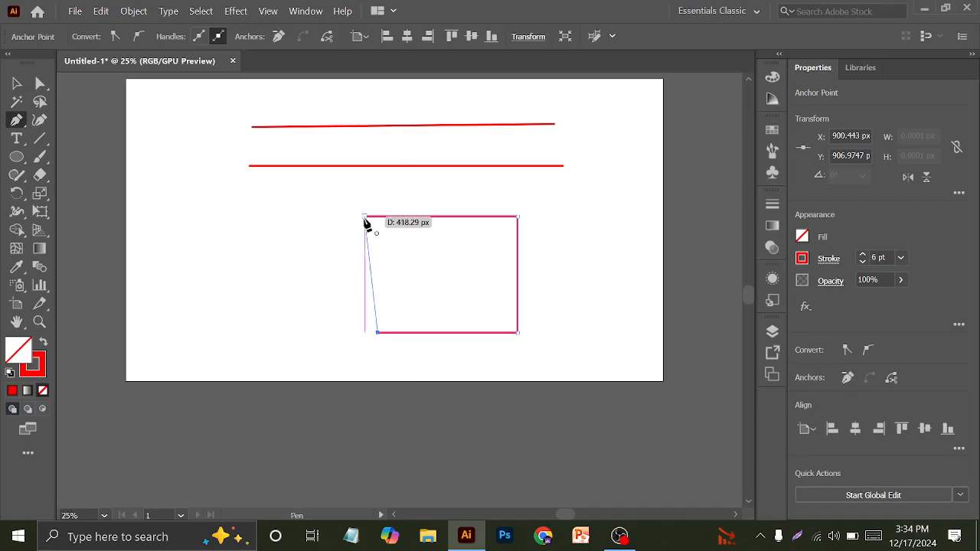
left_click(365, 218)
left_click(16, 83)
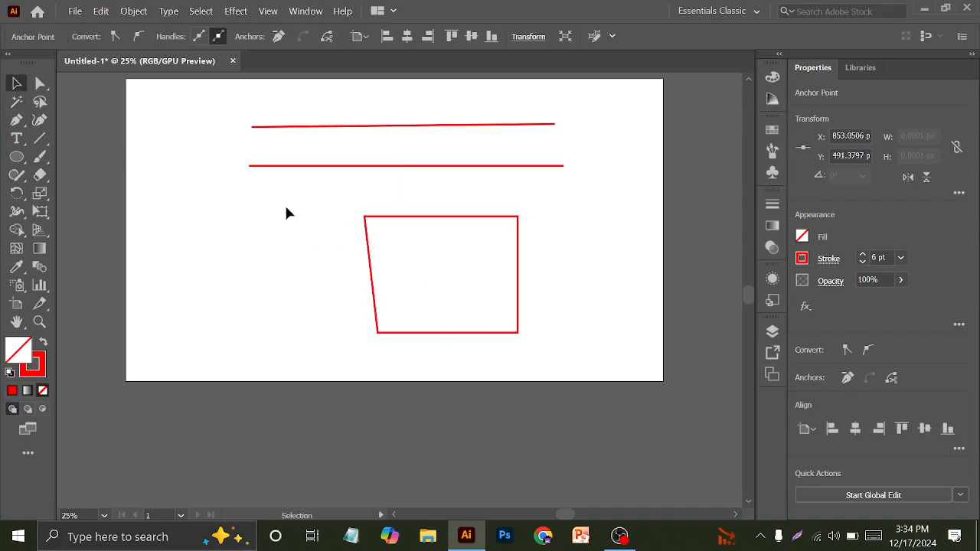
Step: Swap the four-sided shape's fill and stroke for a red fill without stroke, and move it to the artboard's left side
left_click_drag(299, 209, 490, 329)
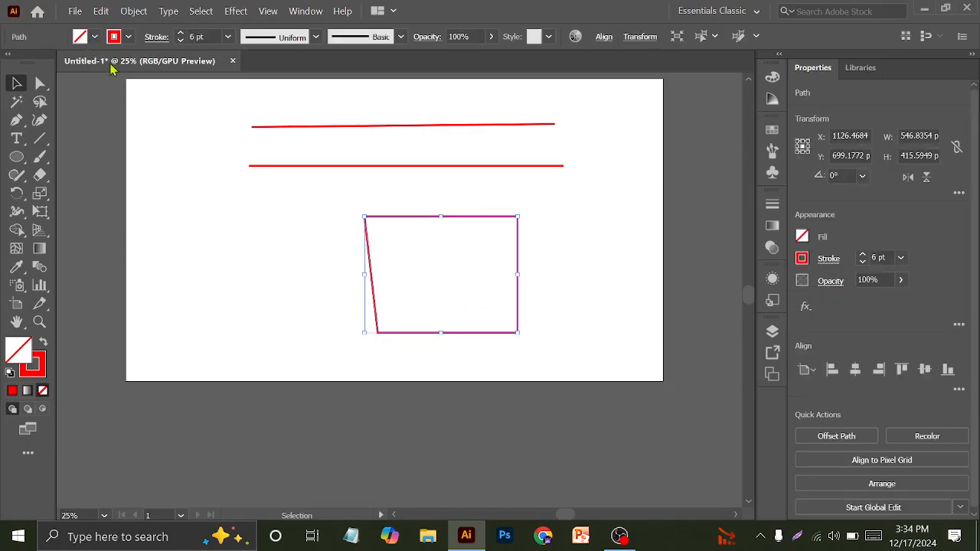
left_click(44, 342)
mouse_move(464, 269)
left_mouse_down()
mouse_move(199, 294)
mouse_move(248, 278)
left_mouse_up()
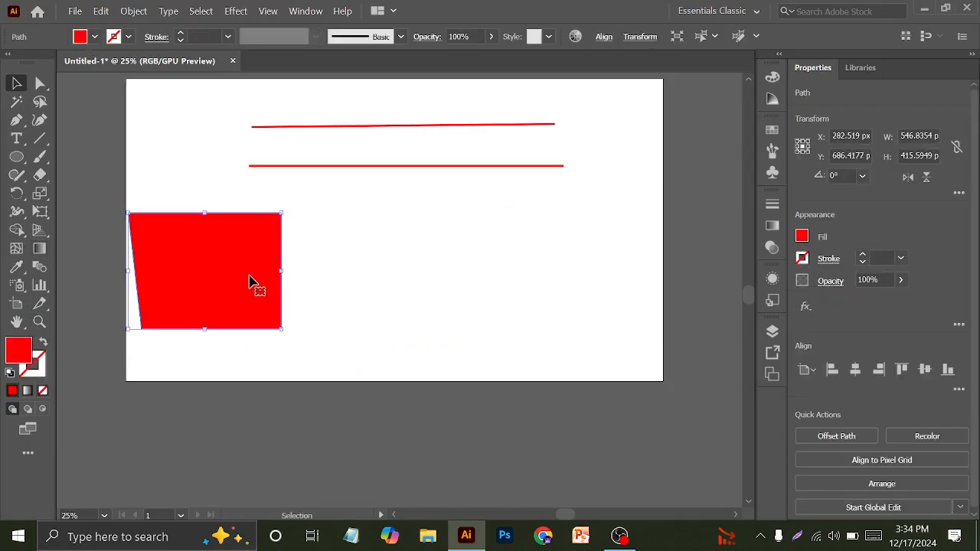
left_click(424, 282)
left_click_drag(251, 308, 283, 288)
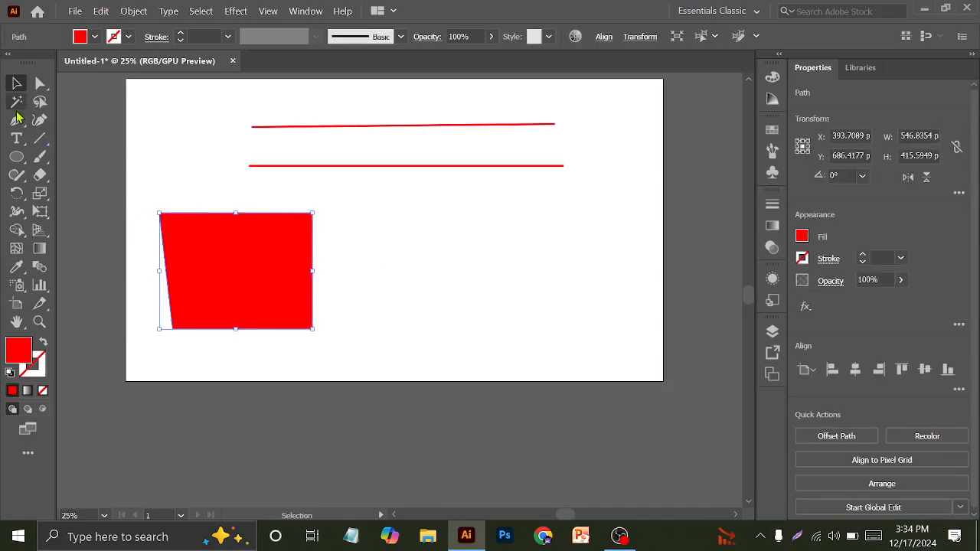
Step: Draw an open four-point shape about 461 by 399 px beside the red shape with the Pen tool, leaving its left side unjoined, and deselect it
left_click(16, 119)
left_click(400, 208)
left_click(529, 209)
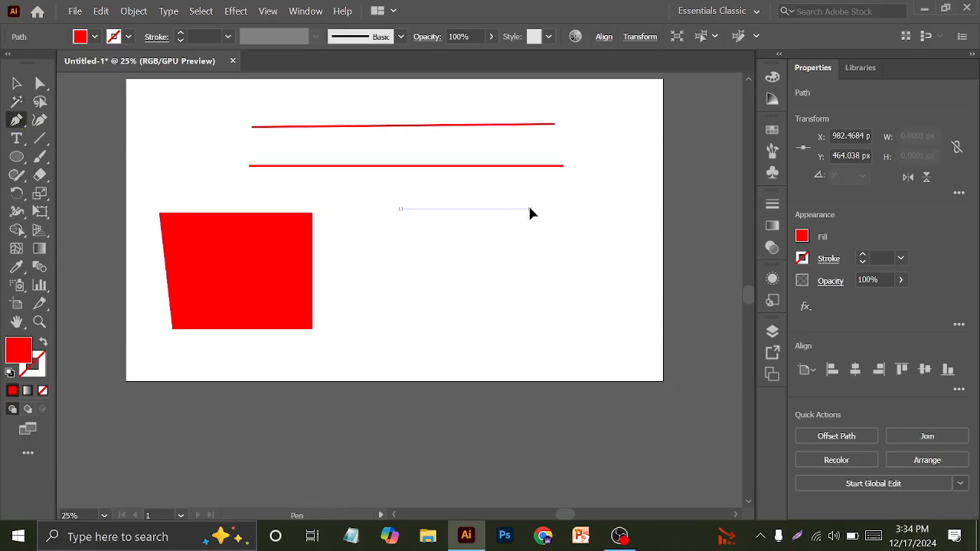
left_click(530, 316)
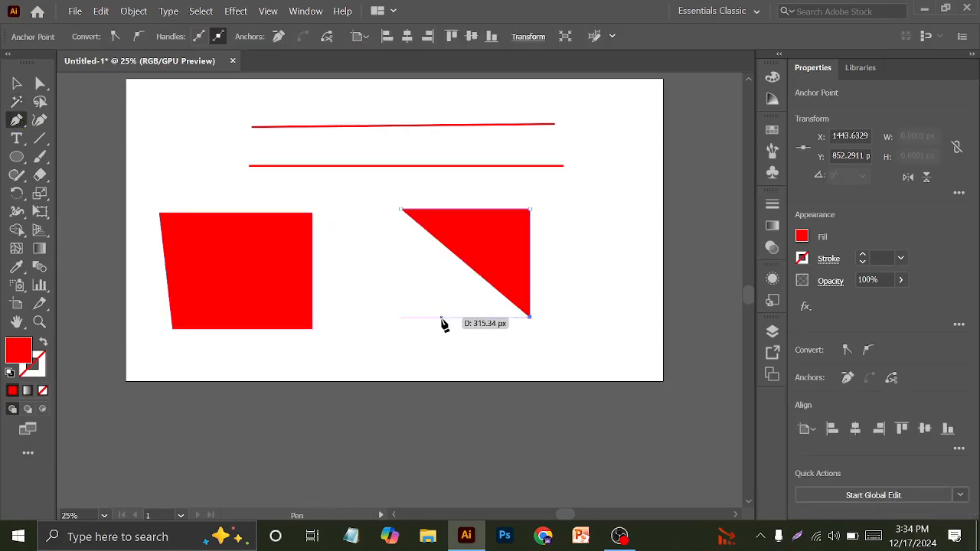
left_click(432, 319)
left_click(16, 83)
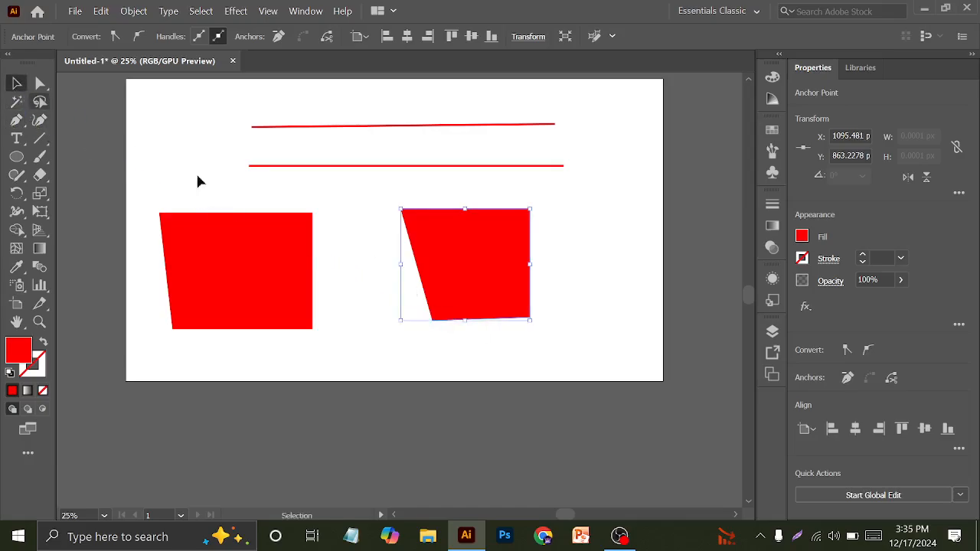
left_click(376, 265)
Step: Compare the two red shapes by selecting each as a whole object and with its anchor points shown
left_click(218, 260)
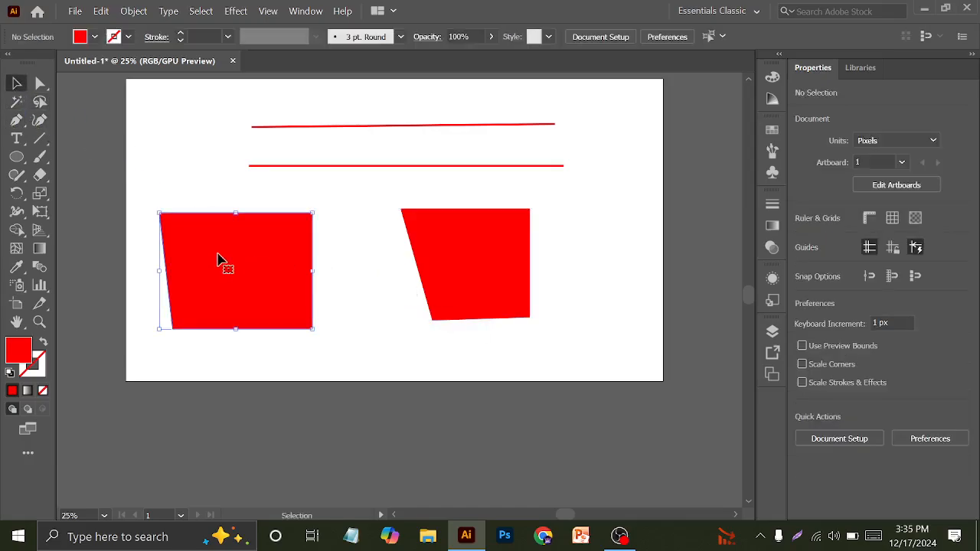
left_click(440, 274)
left_click(584, 236)
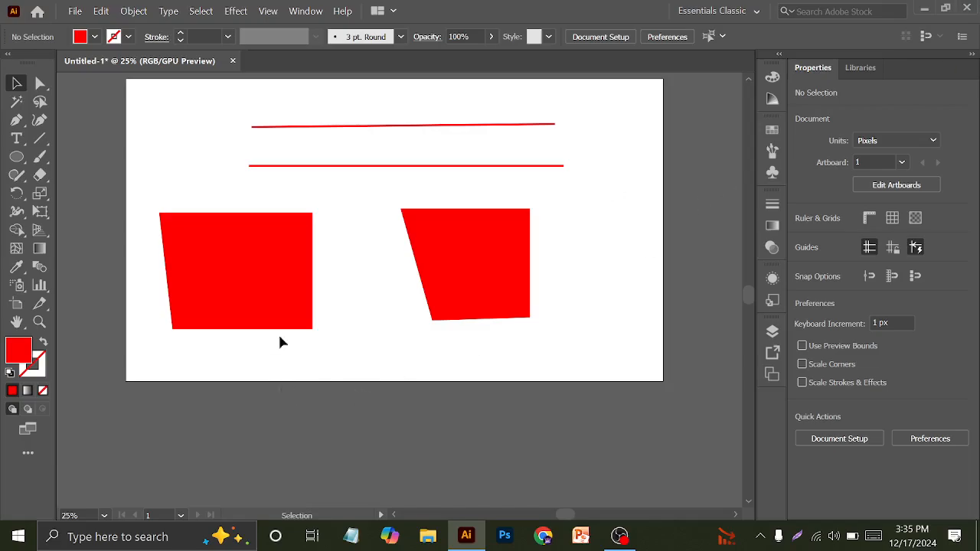
left_click(284, 305)
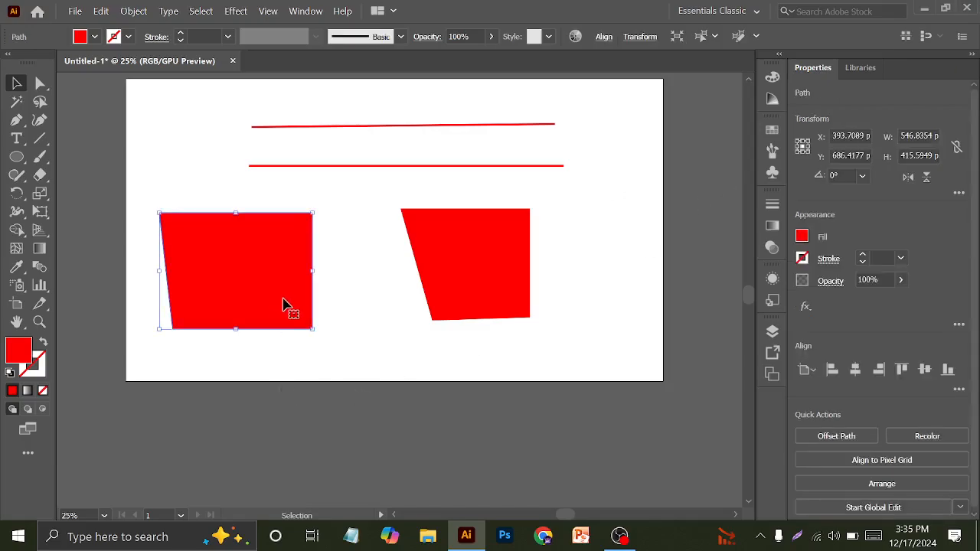
left_click(464, 257)
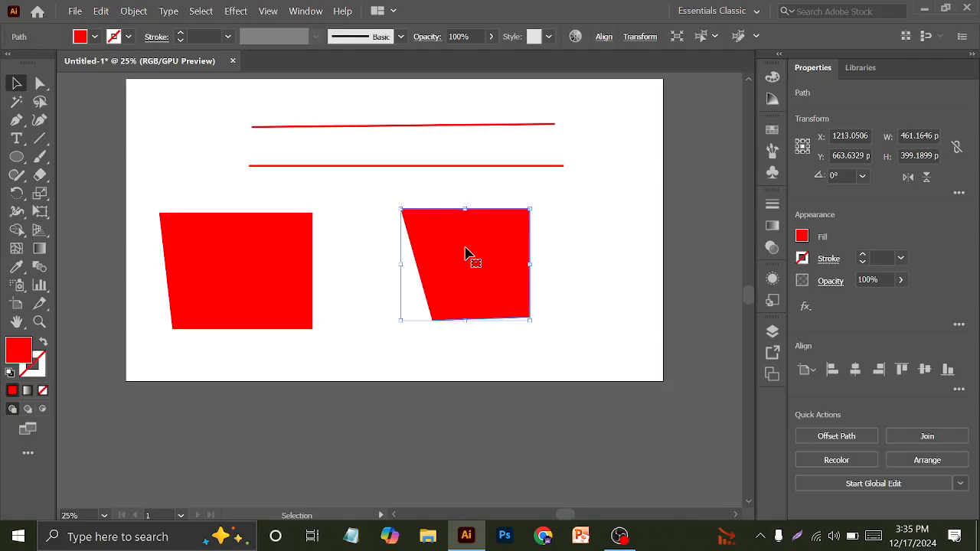
left_click(40, 83)
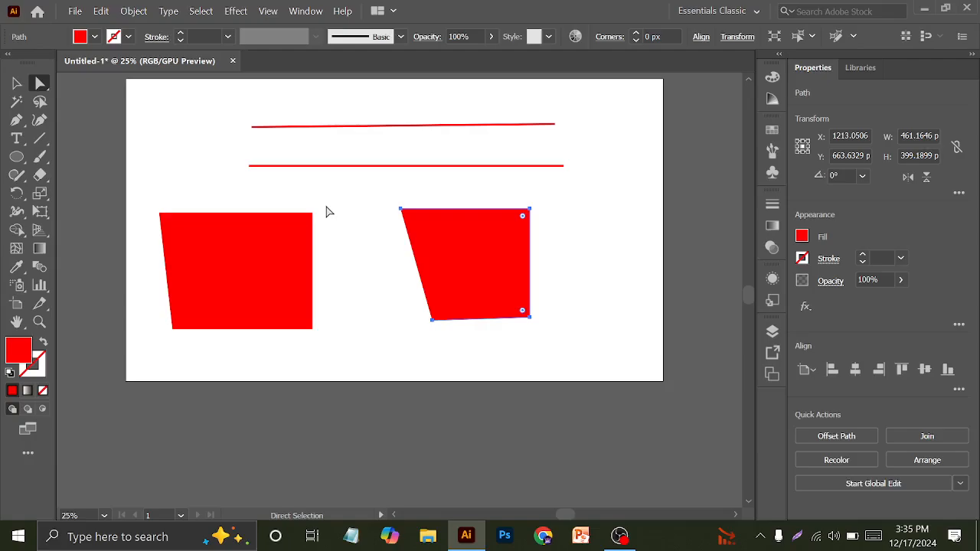
left_click(262, 231)
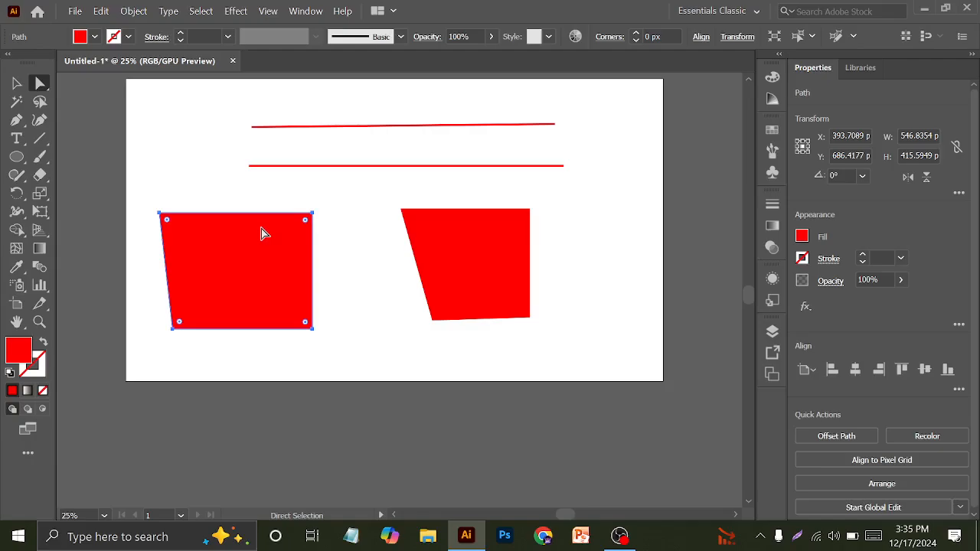
left_click(499, 251)
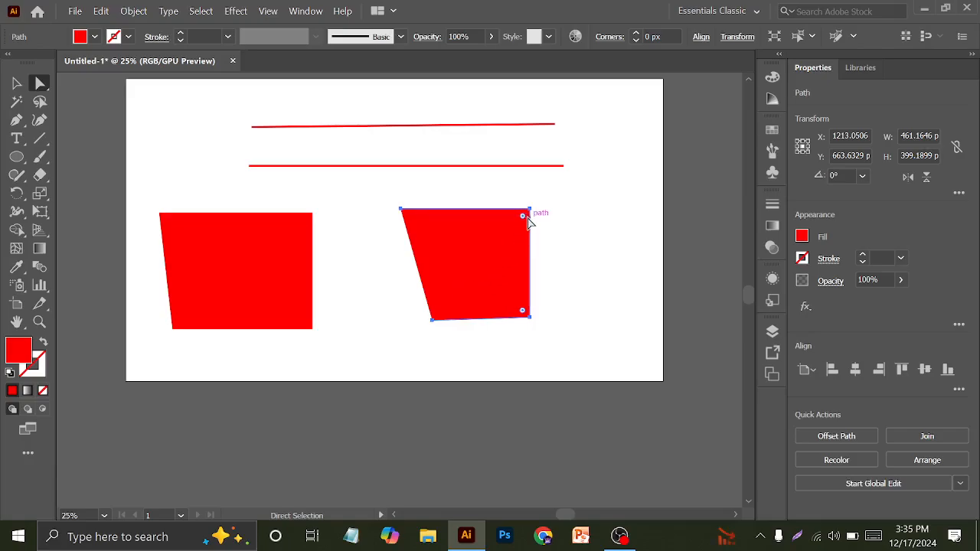
Step: Examine both four-sided shapes in Outline view for closed or open paths, and return to Preview
key("ctrl+y")
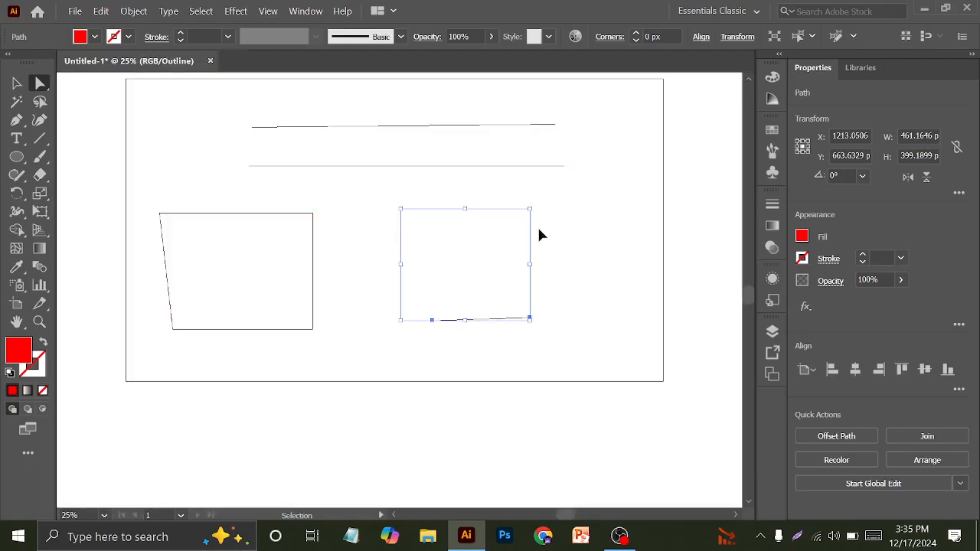
left_click(16, 82)
left_click_drag(157, 178, 238, 291)
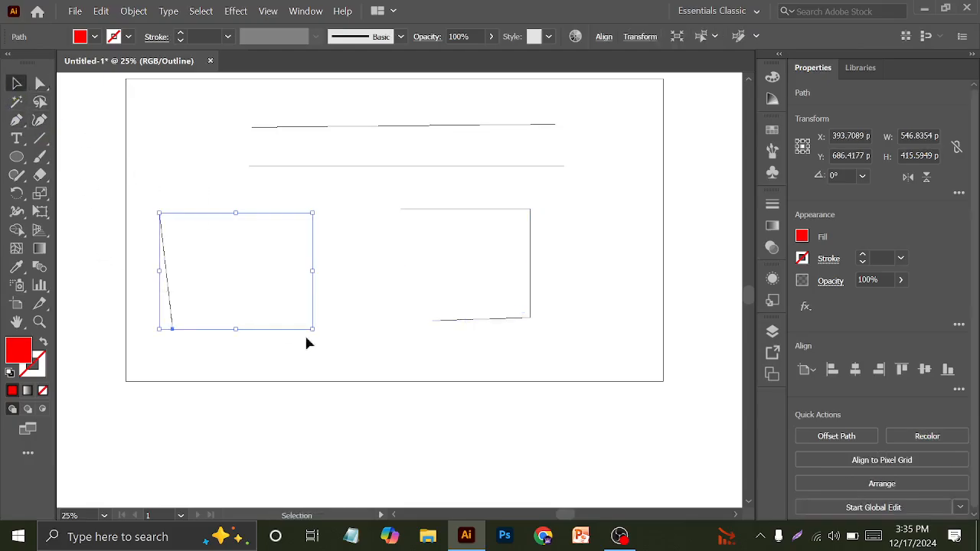
left_click_drag(396, 198, 473, 353)
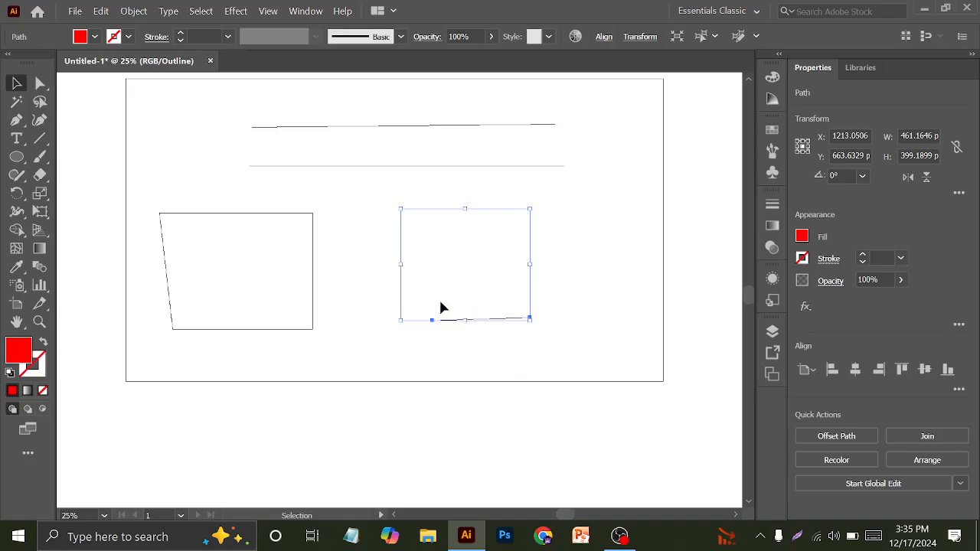
left_click(450, 266)
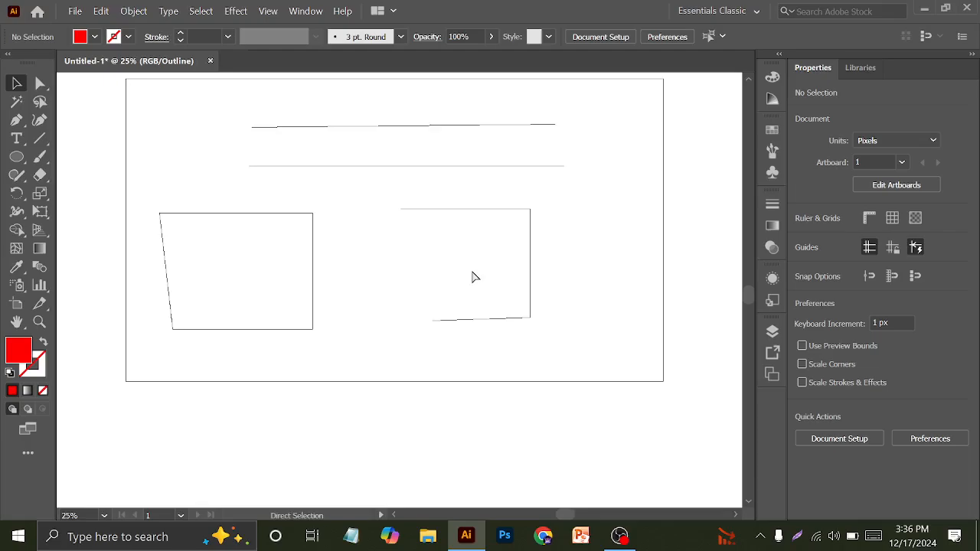
key("ctrl+y")
Step: Continue the open shape from its lower-left endpoint with two more Pen anchors and close the path at its upper-left starting anchor
left_click(17, 121)
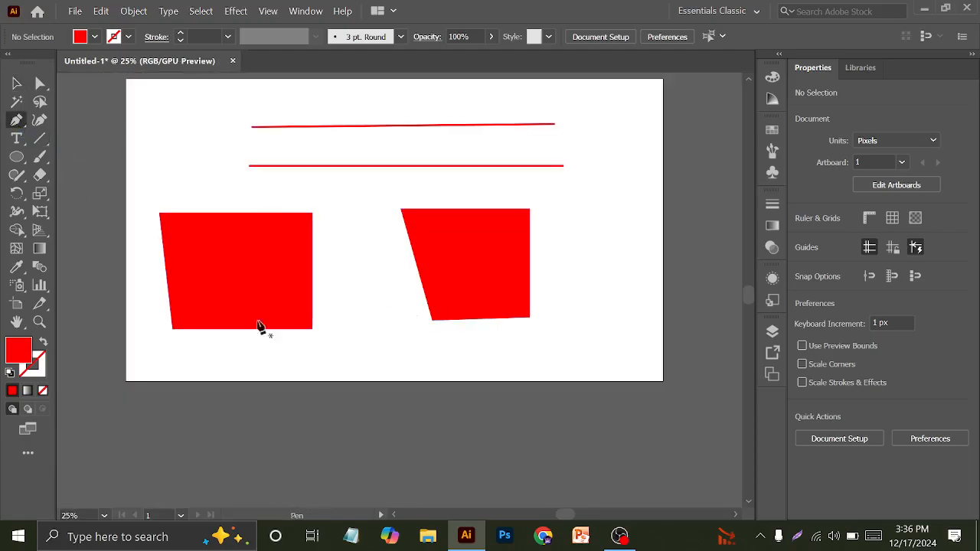
left_click(433, 321)
left_click(371, 415)
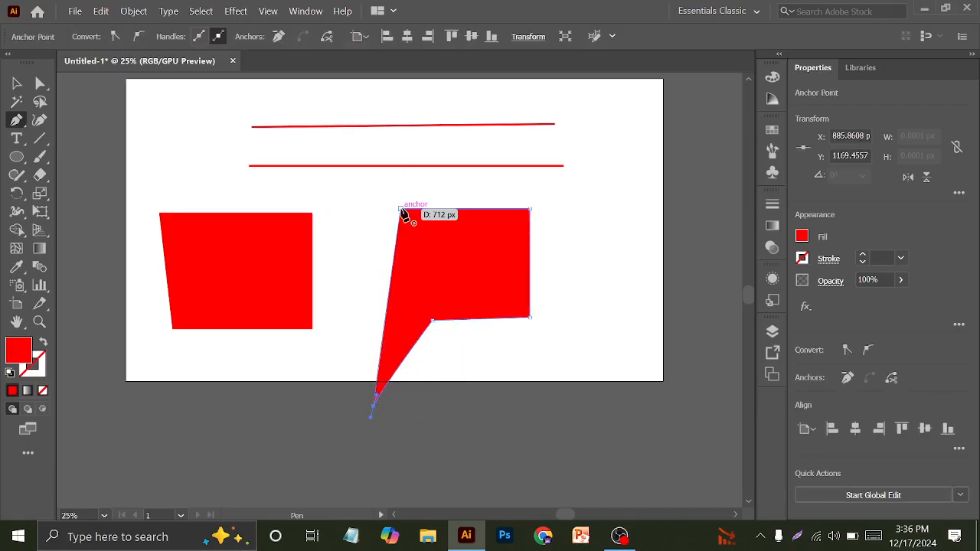
left_click(355, 273)
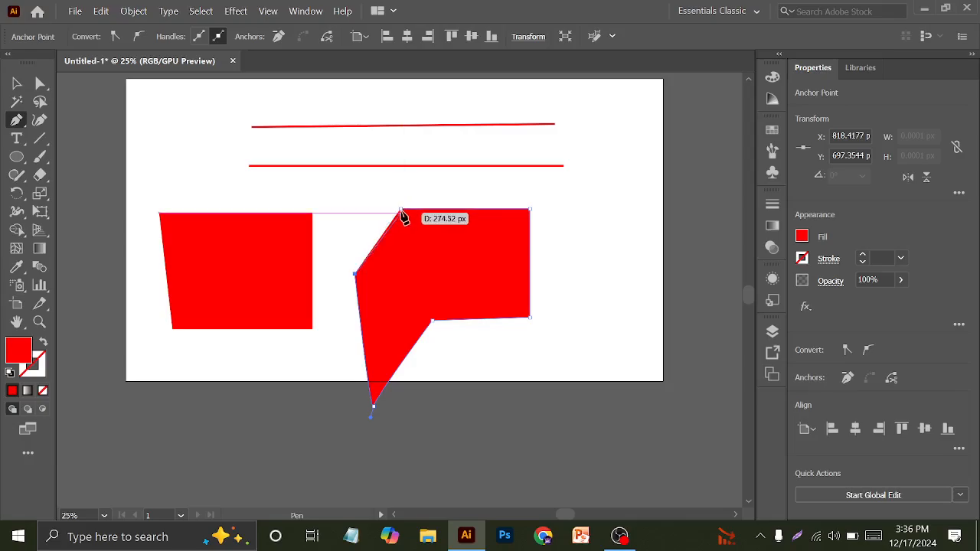
left_click(402, 211)
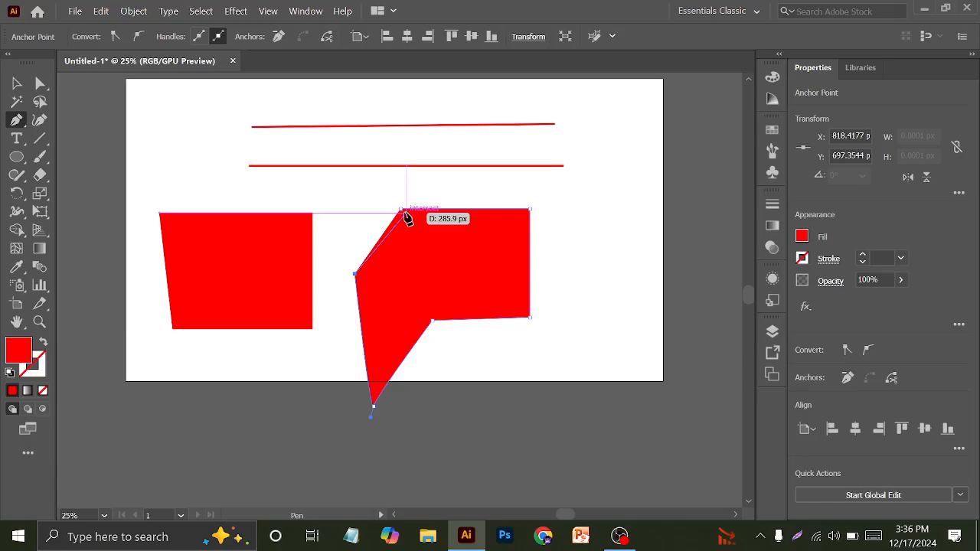
left_click(400, 209)
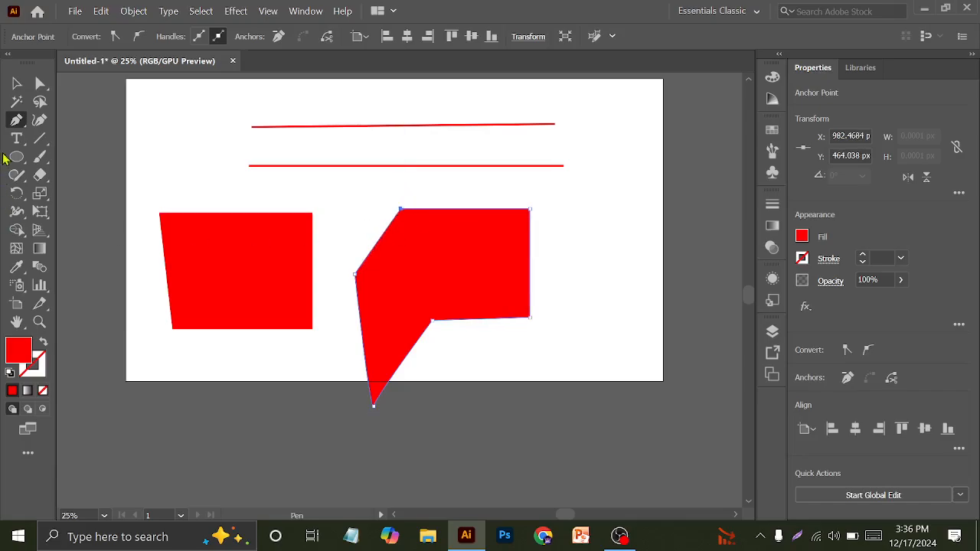
key("v")
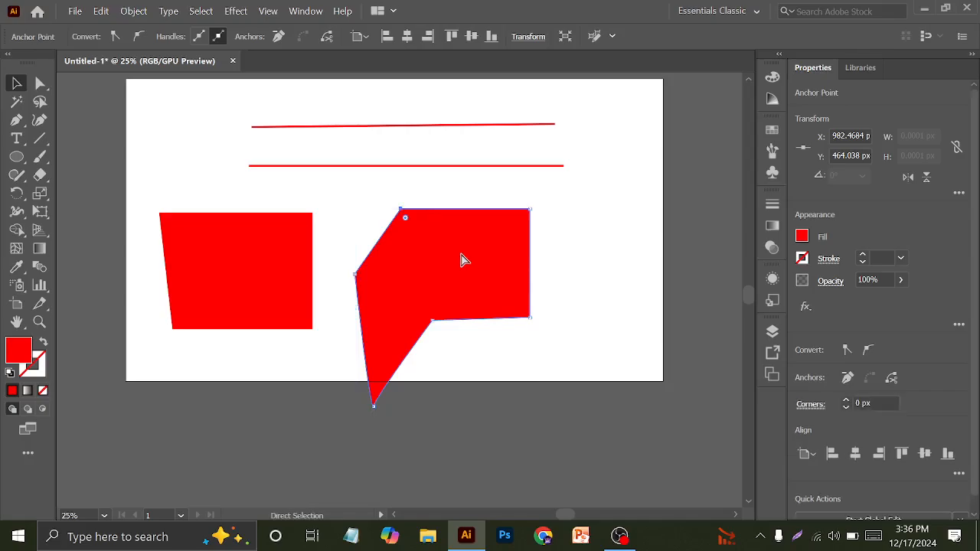
Step: Inspect the extended six-point shape and the first four-sided shape in Outline view
key("ctrl+y")
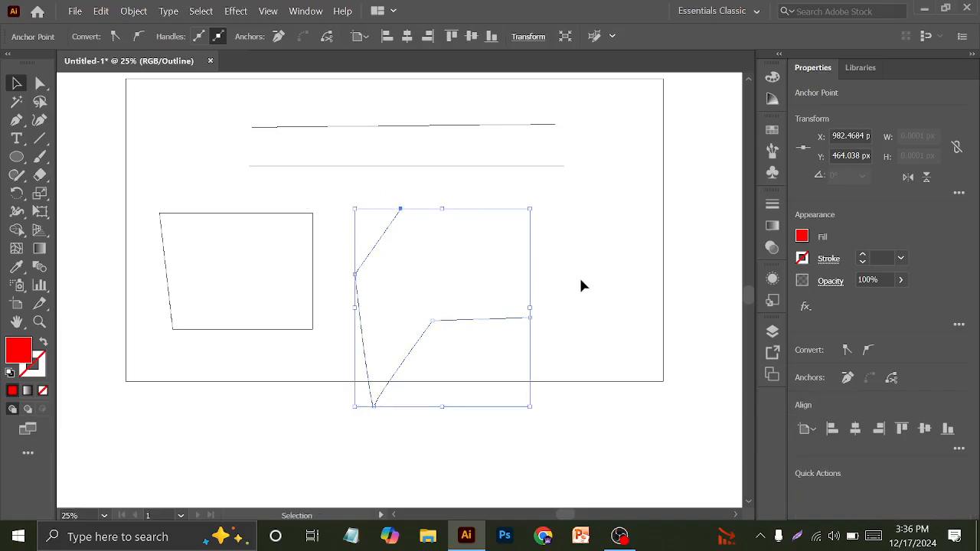
left_click(606, 268)
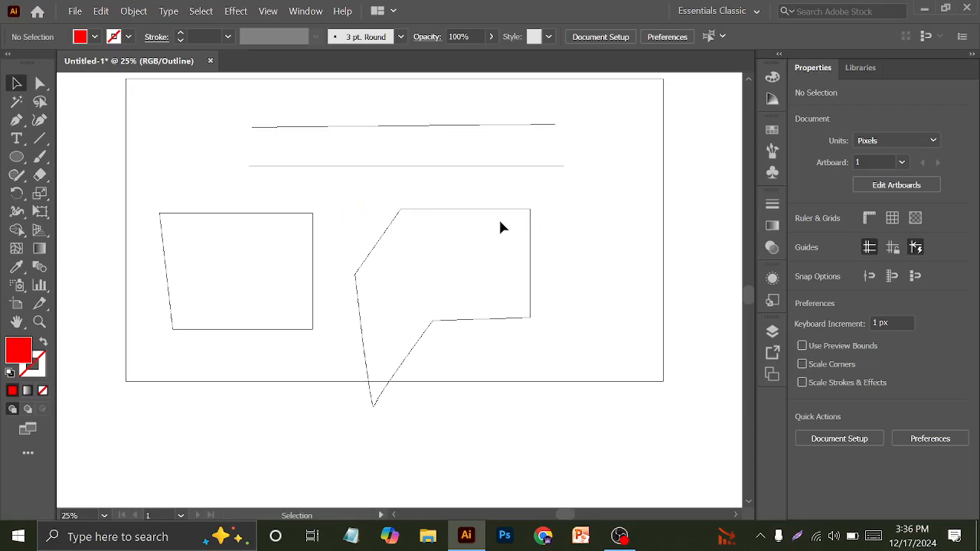
left_click_drag(216, 205, 243, 270)
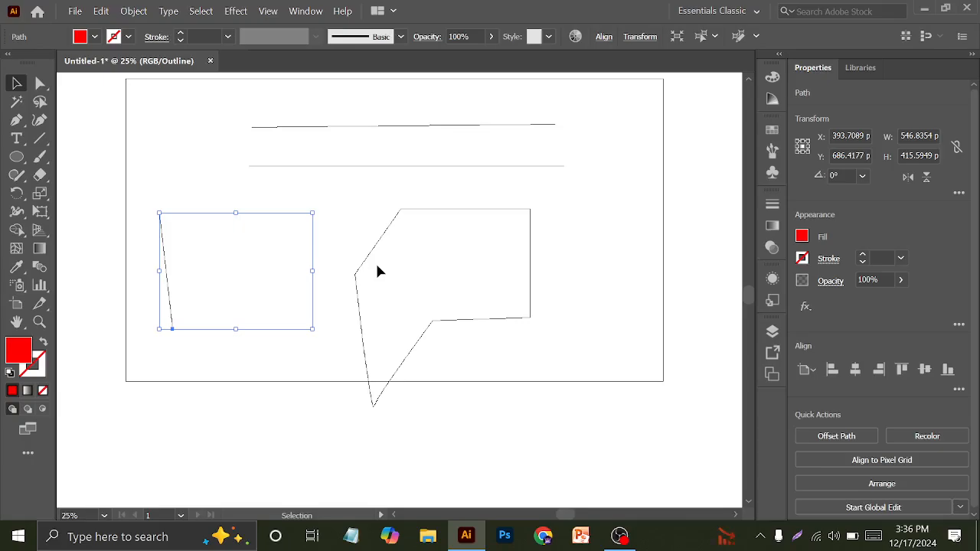
Step: Draw an open three-segment path about 355 by 268 px with the Pen tool, its two endpoints resting on the top line, and deselect it
scroll(405, 252, "up", 3)
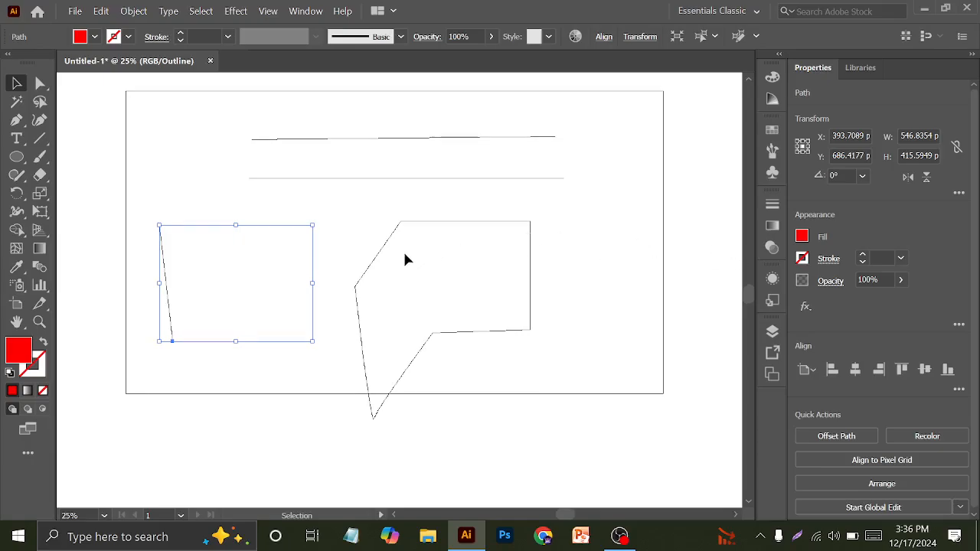
left_click(16, 120)
left_click(362, 162)
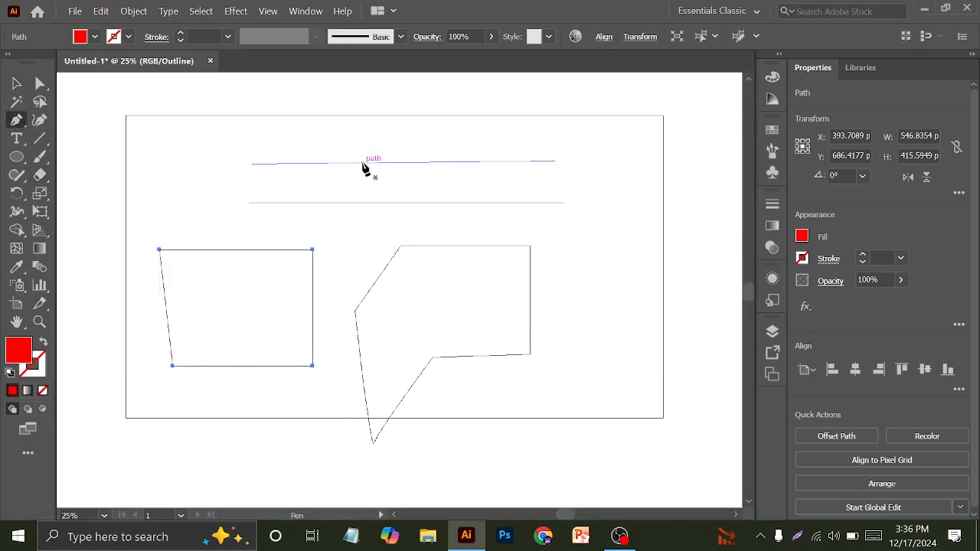
left_click_drag(369, 90, 459, 90)
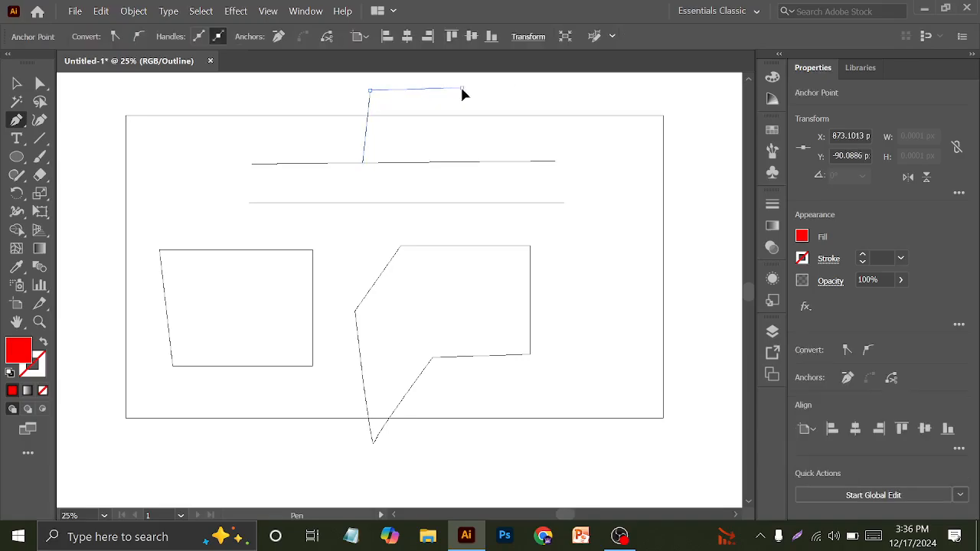
left_click(461, 88)
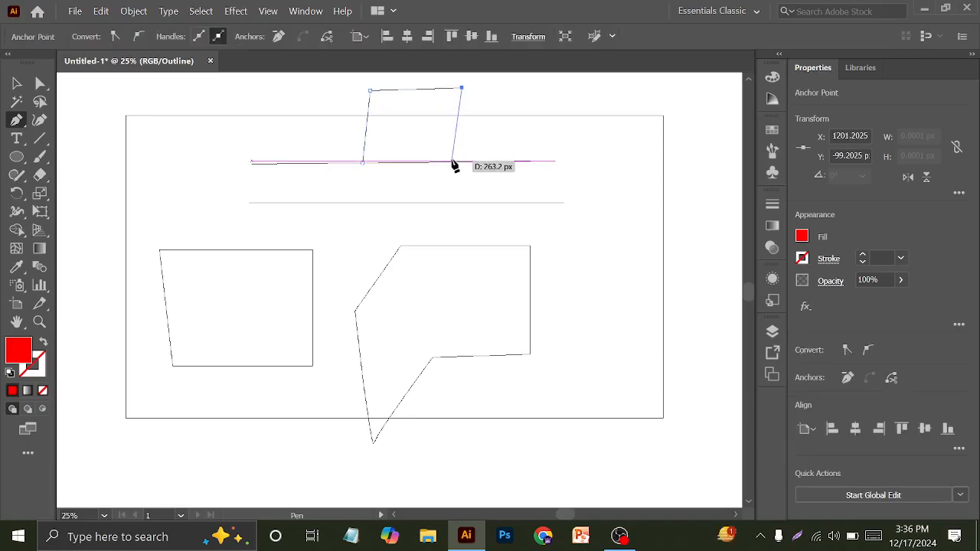
left_click(455, 162)
left_click(17, 85)
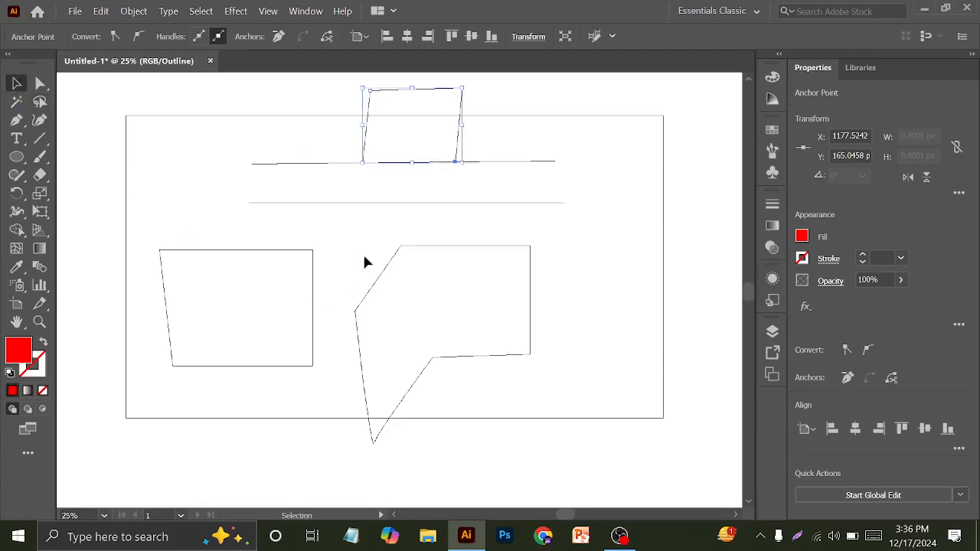
left_click(594, 182)
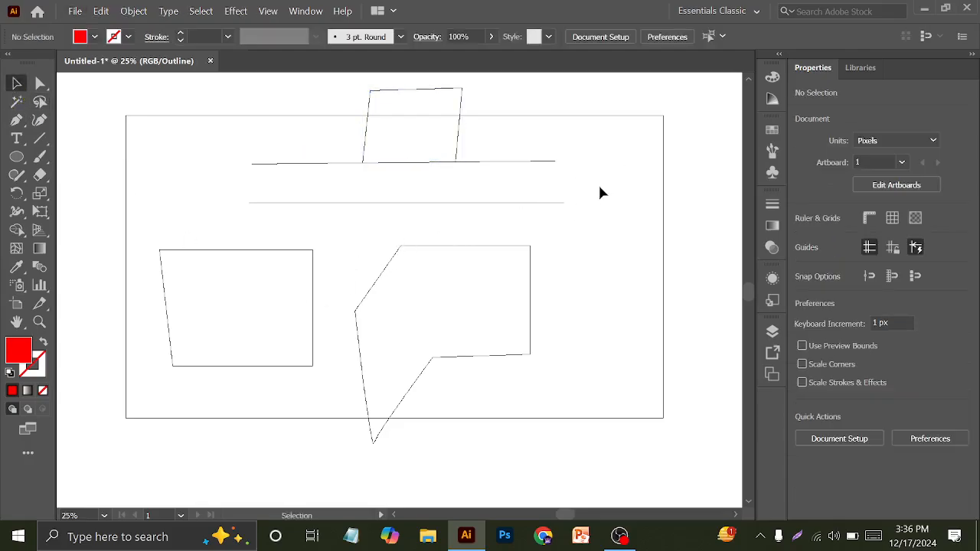
Step: Check the new open path in Preview and Outline views, and move it up away from the top line
key("ctrl+y")
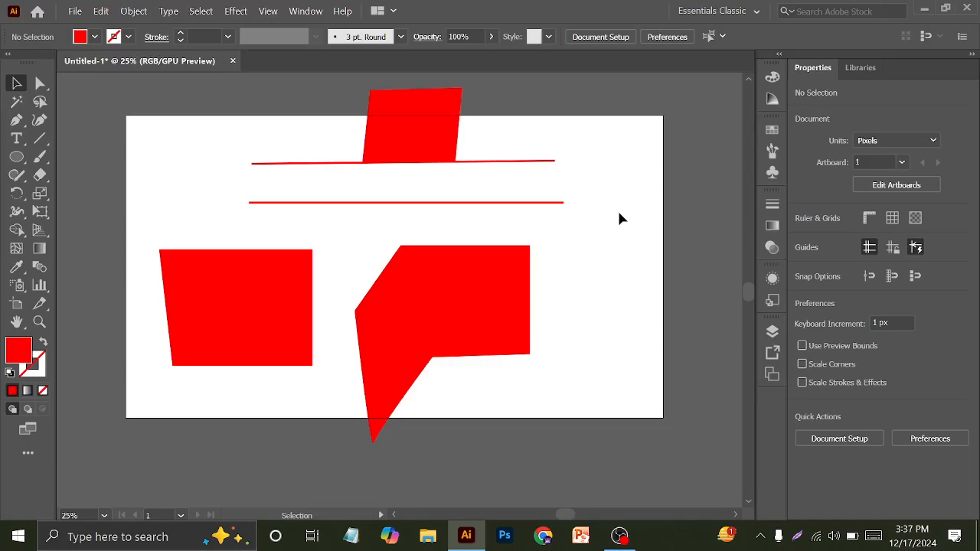
key("ctrl+y")
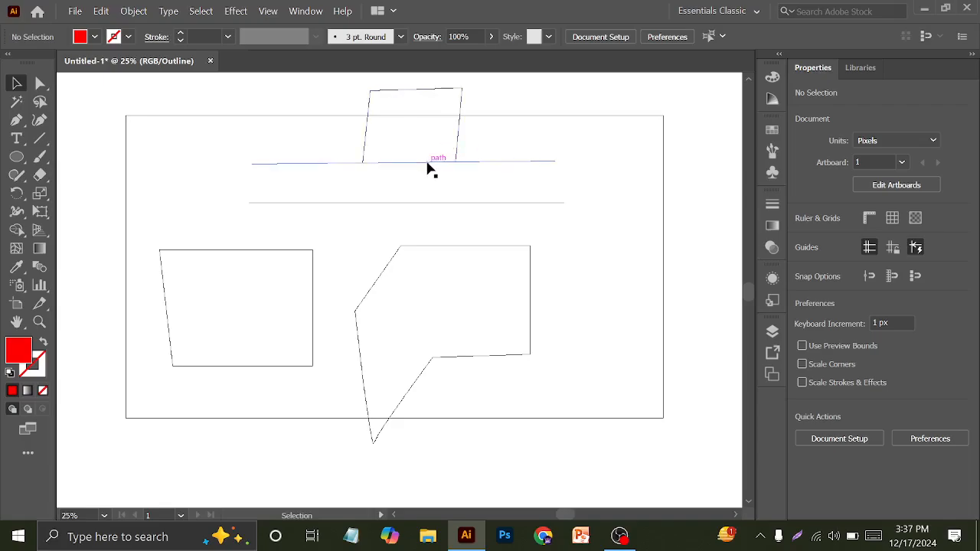
left_click(457, 142)
left_click_drag(462, 132, 473, 91)
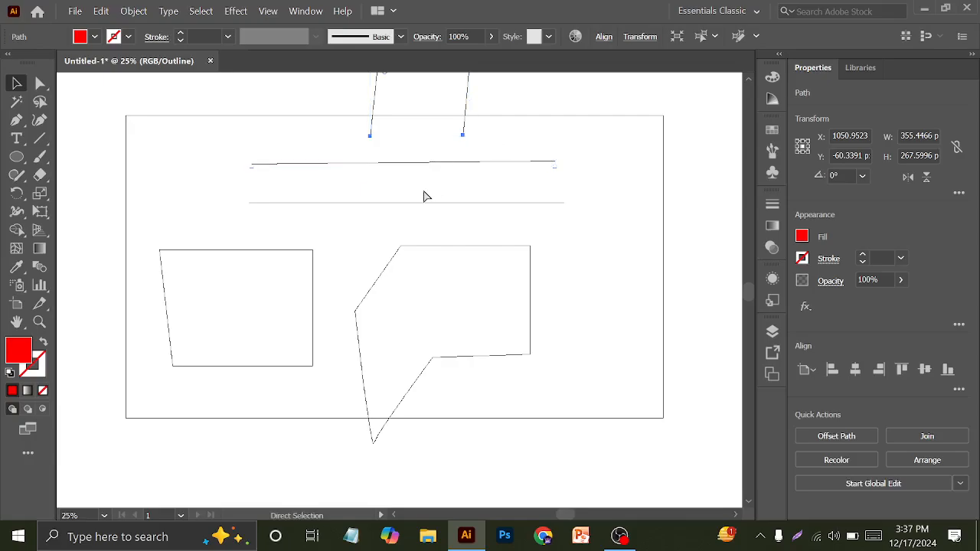
Step: Undo the last move, switch from outline back to preview display, and delete all the red shapes from the artboard
key("ctrl+z")
key("ctrl+y")
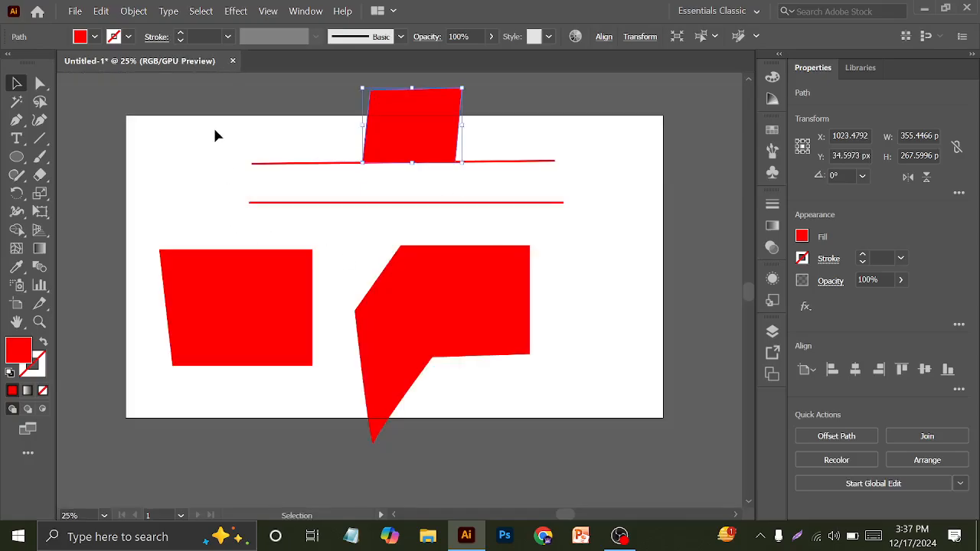
left_click_drag(214, 126, 472, 359)
key("Delete")
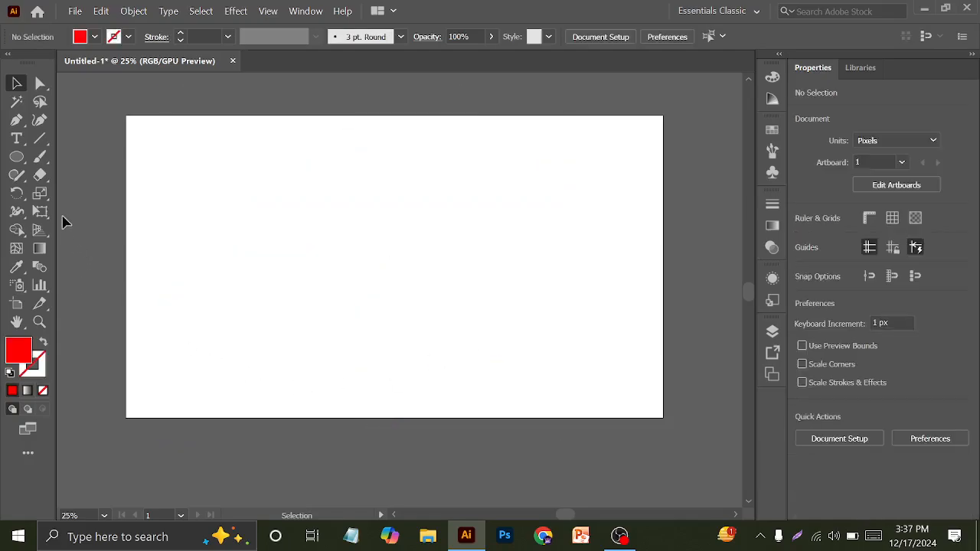
Step: Draw a vertical line about 753 px long on the left half of the artboard and give it a 2 pt red stroke
left_click(40, 138)
left_click_drag(287, 165, 301, 376)
left_click(129, 36)
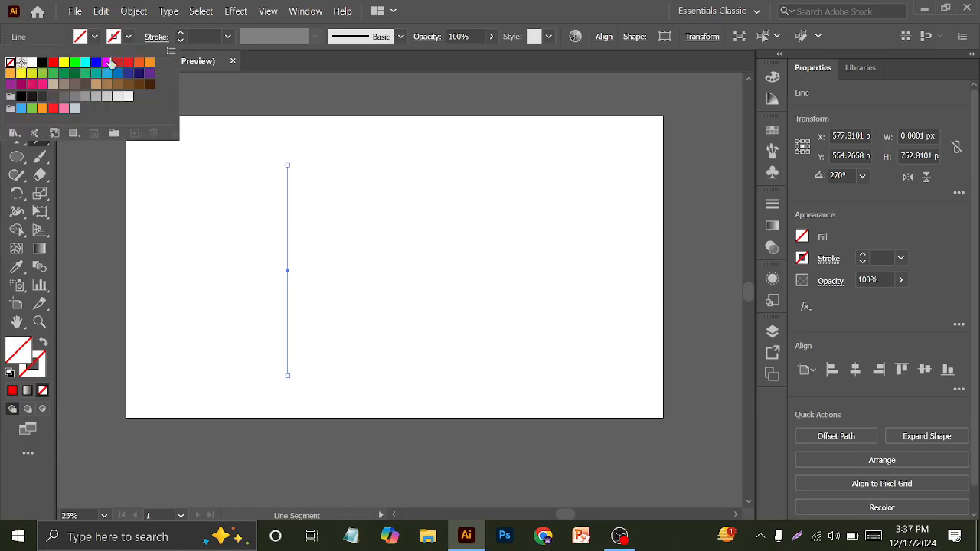
left_click(117, 62)
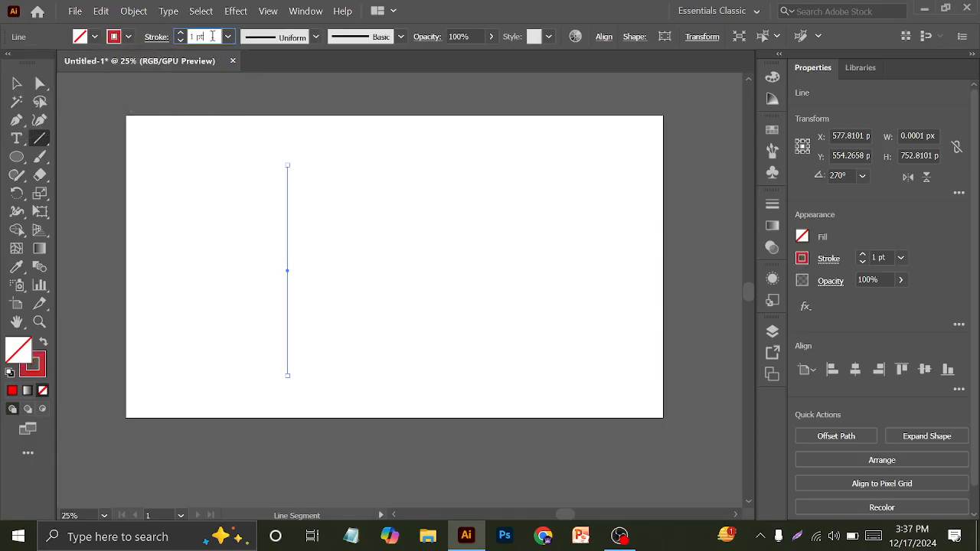
left_click(181, 33)
left_click(177, 107)
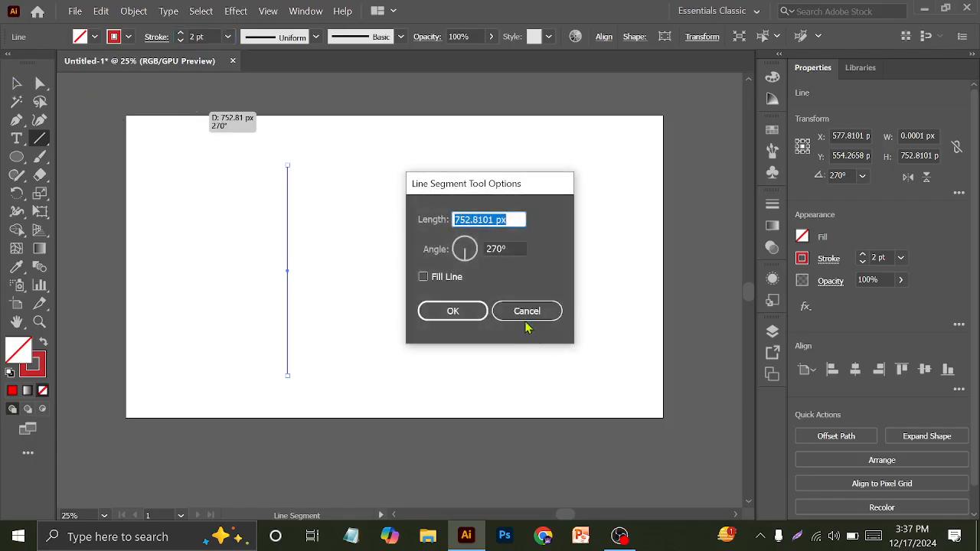
left_click(527, 310)
left_click(17, 83)
left_click(66, 135)
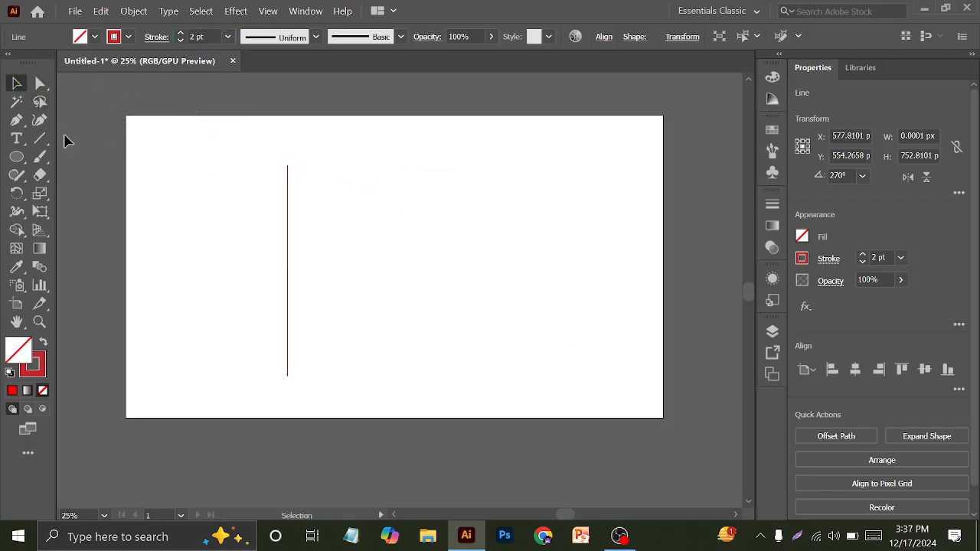
Step: With the Pen tool, draw an open three-sided box about 304 by 372 px that starts and ends on the vertical line
left_click(17, 120)
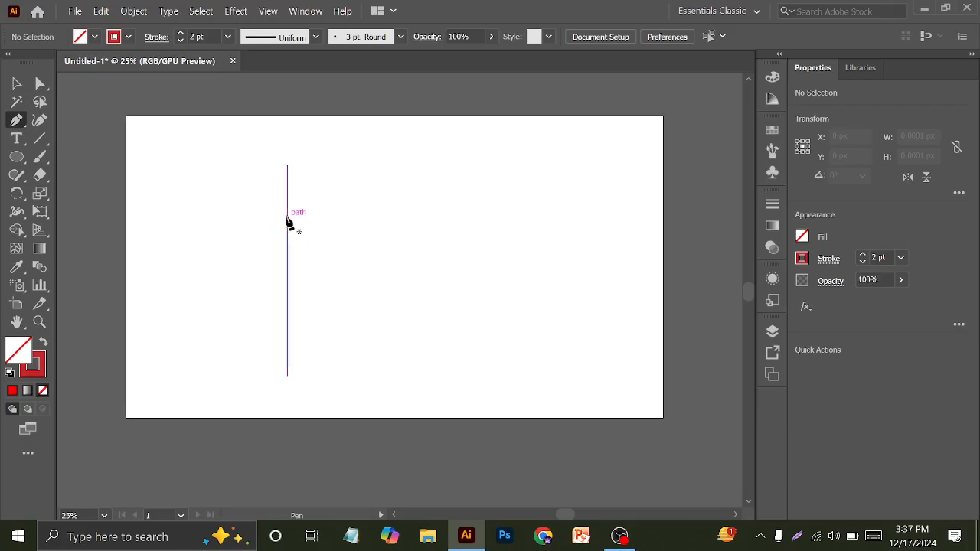
left_click(287, 217)
left_click(373, 217)
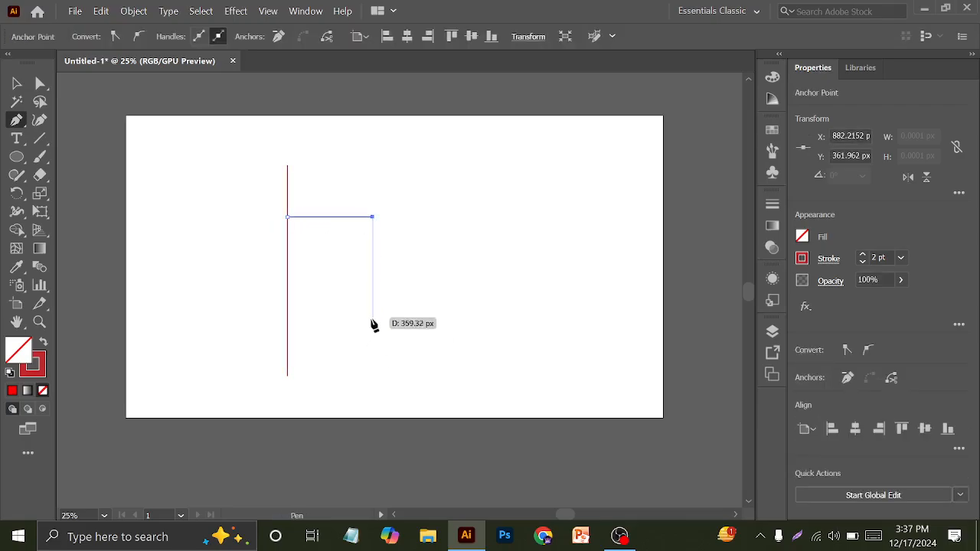
left_click(372, 321)
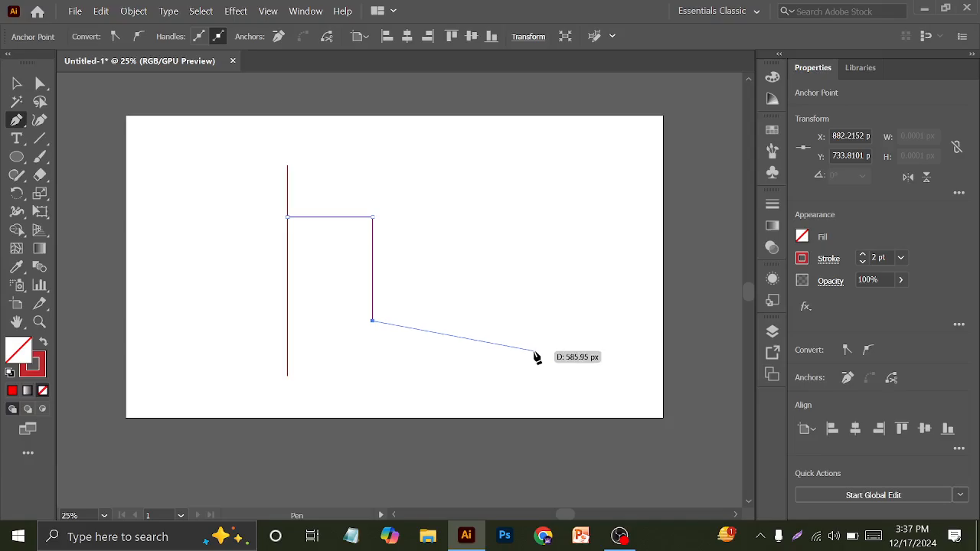
key("shift")
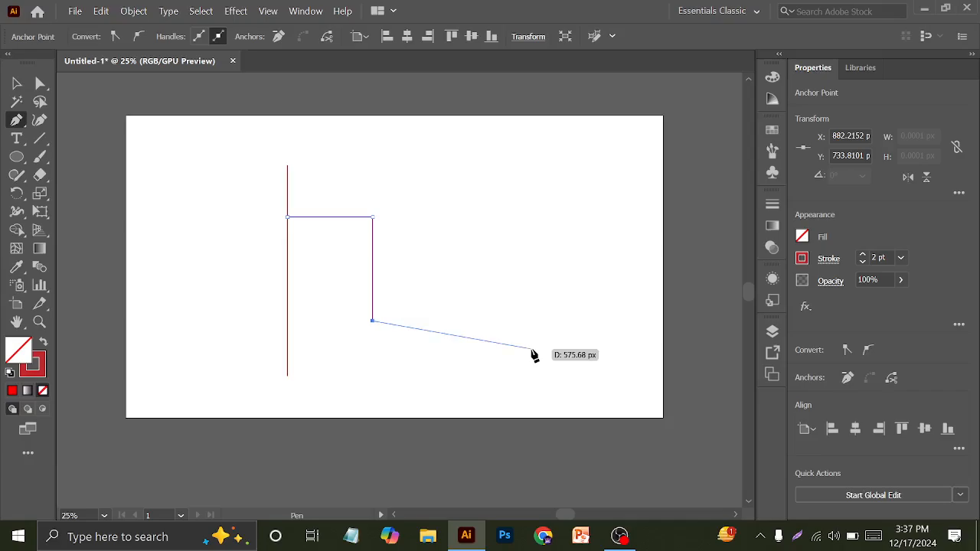
key("shift")
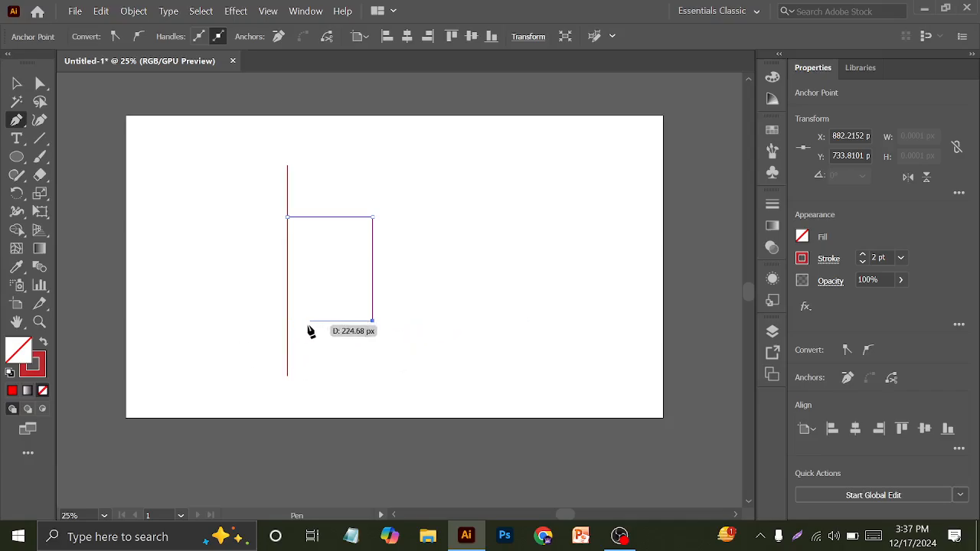
left_click(288, 321)
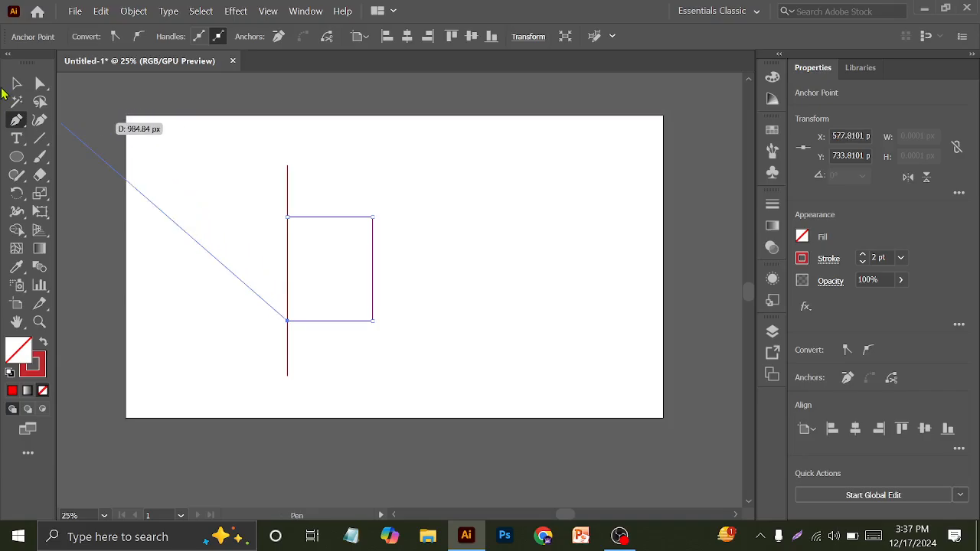
key("Escape")
key("v")
Step: Duplicate the vertical line and its open box horizontally onto the right half of the artboard
left_click_drag(218, 167, 379, 340)
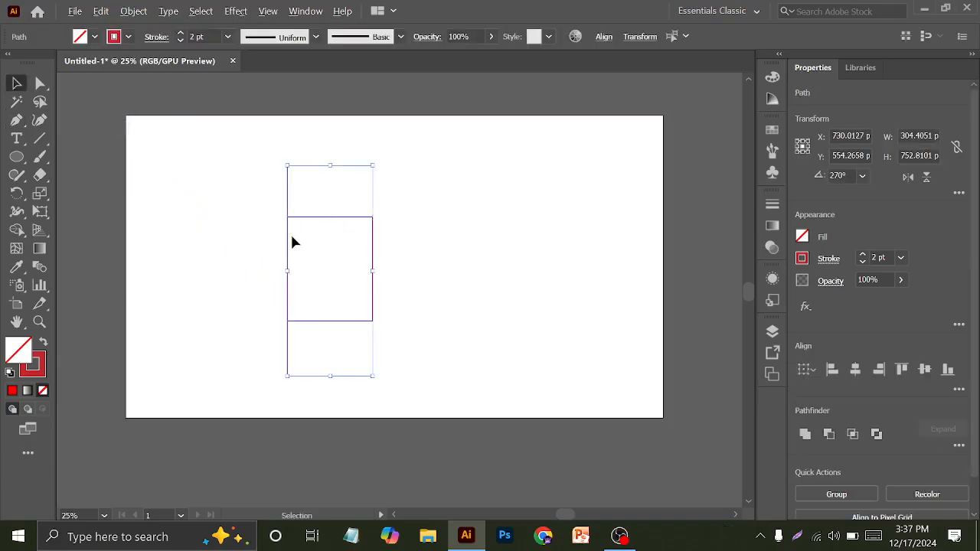
left_click_drag(288, 245, 450, 245)
left_click(502, 165)
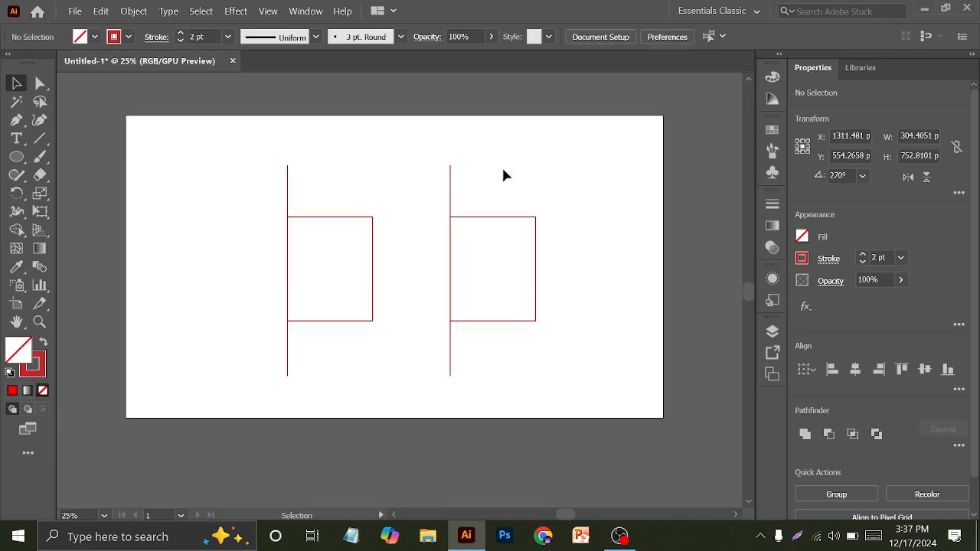
Step: Nudge the copied open box sideways so its ends sit about 9 px clear of the copied vertical line
left_click_drag(501, 165, 532, 249)
key("Right")
key("Right")
key("Right")
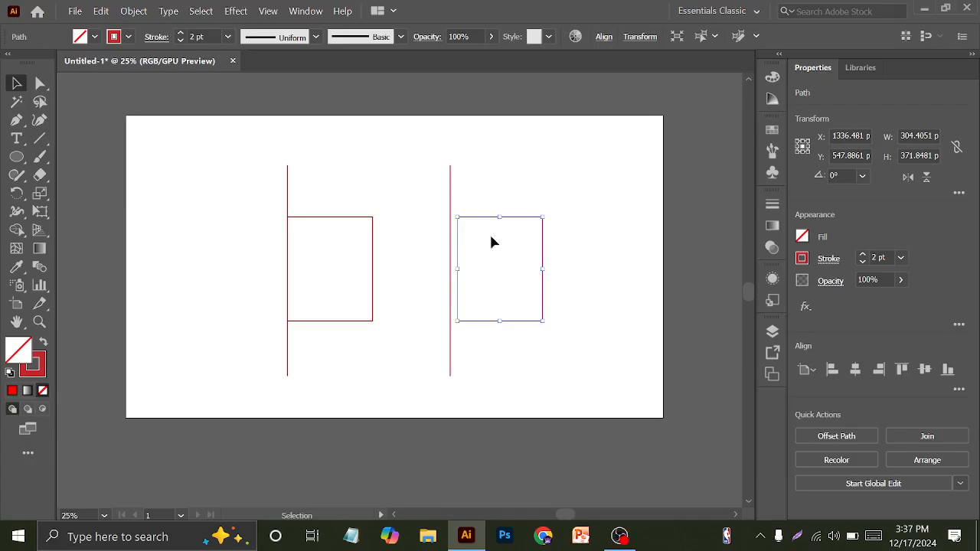
left_click(546, 179)
left_click_drag(547, 179, 546, 256)
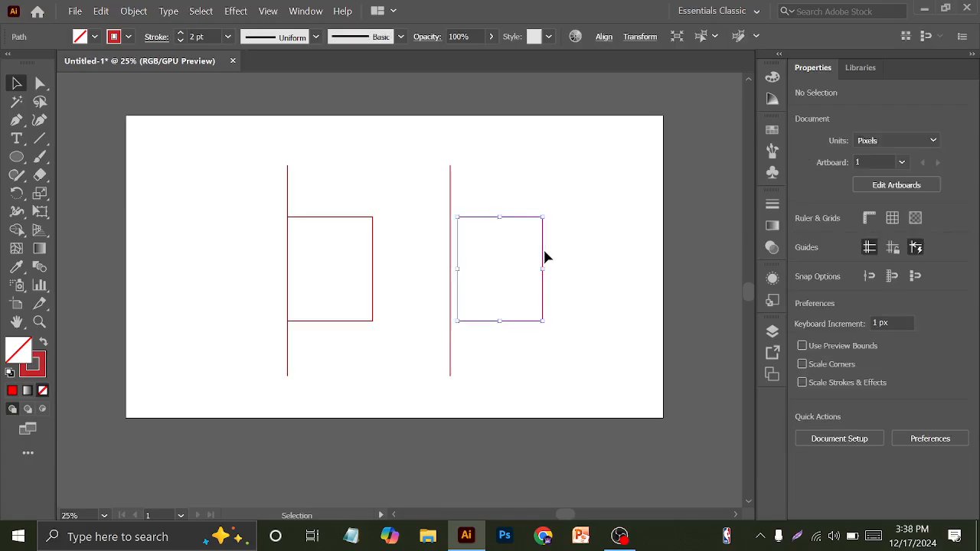
key("Left")
key("Left")
key("Left")
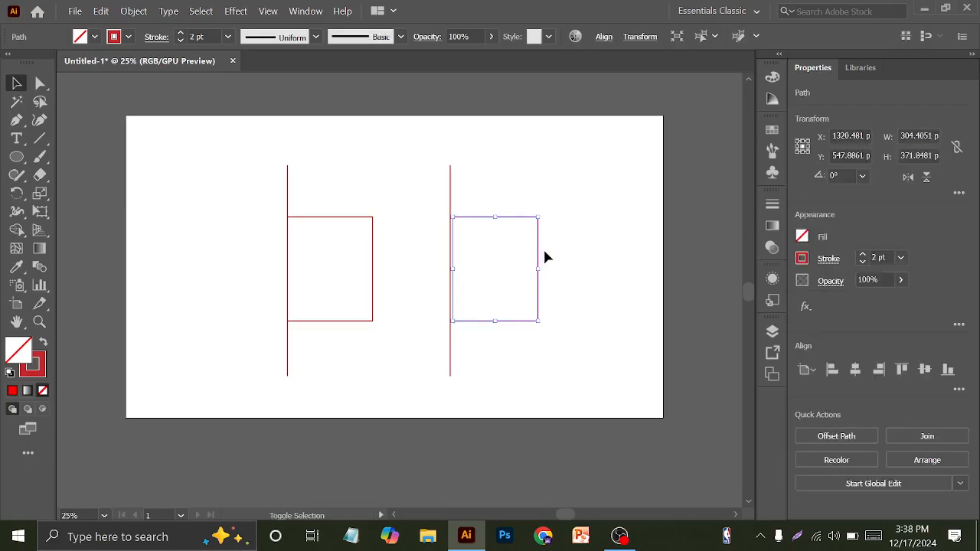
left_click(523, 277)
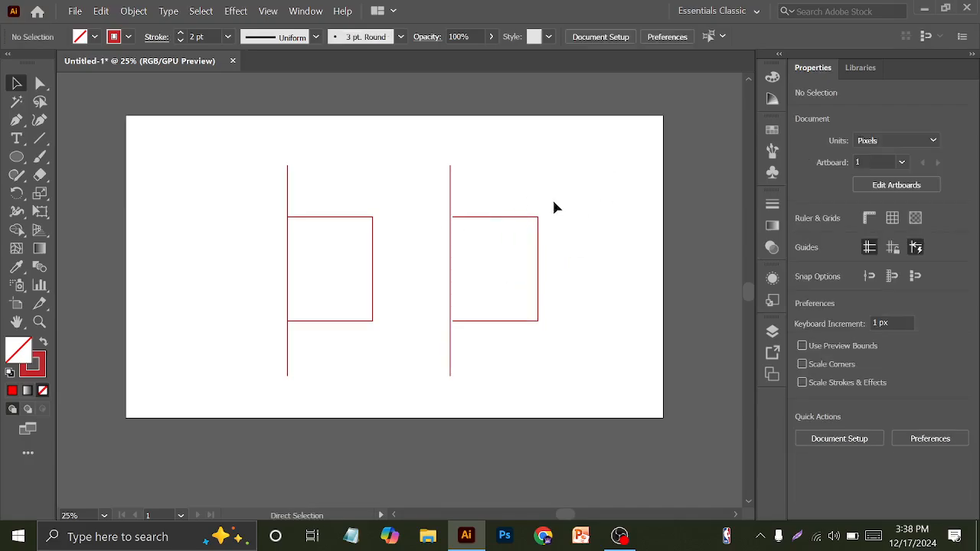
Step: Compare the left figure, where box and line touch, with the right figure, where a gap separates them
scroll(320, 300, "up", 1)
scroll(324, 284, "down", 1)
left_click_drag(236, 204, 380, 272)
left_click(426, 168)
left_click(468, 216)
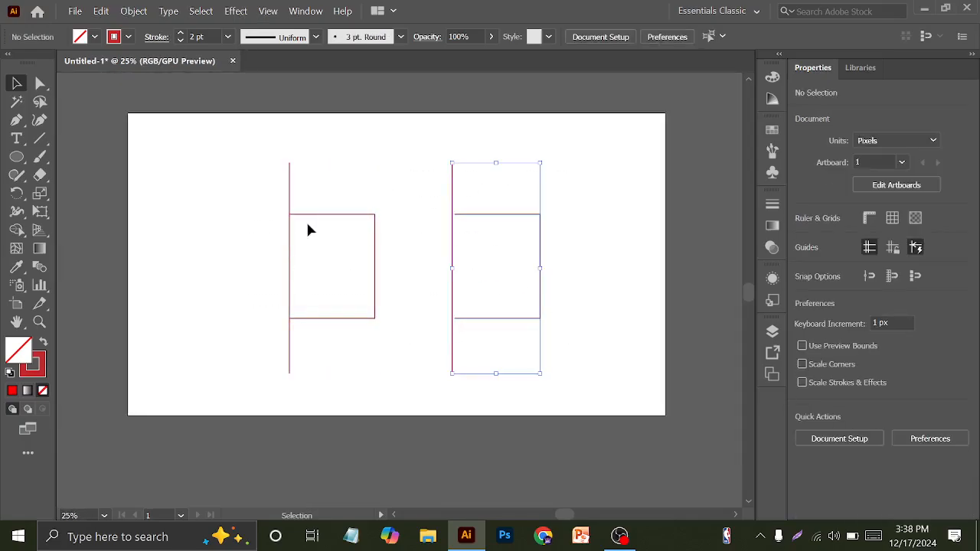
left_click_drag(424, 310, 427, 303)
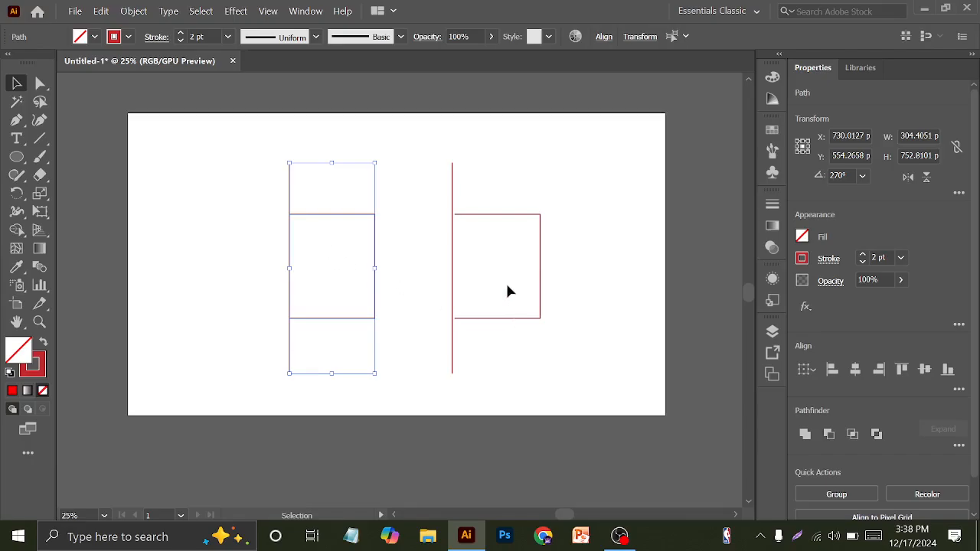
left_click(429, 193)
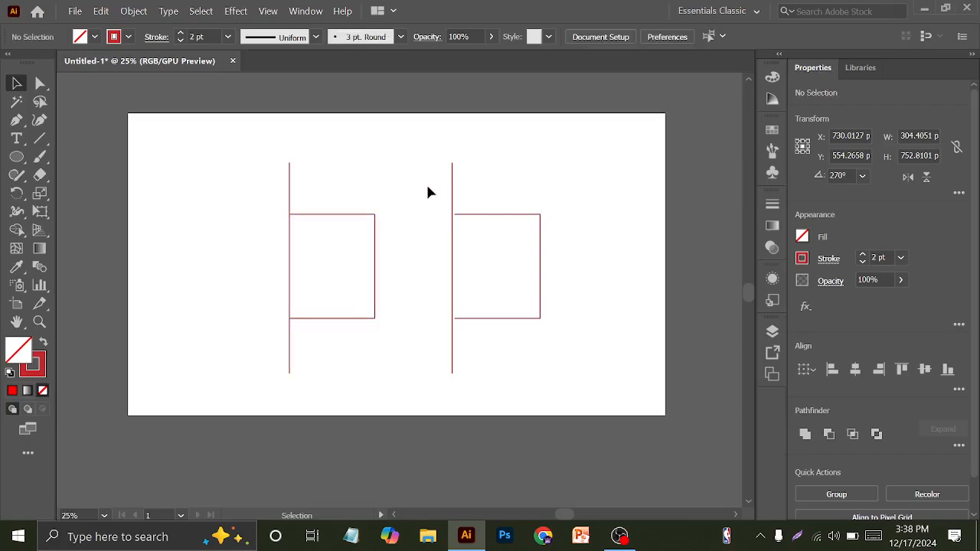
left_click(540, 310)
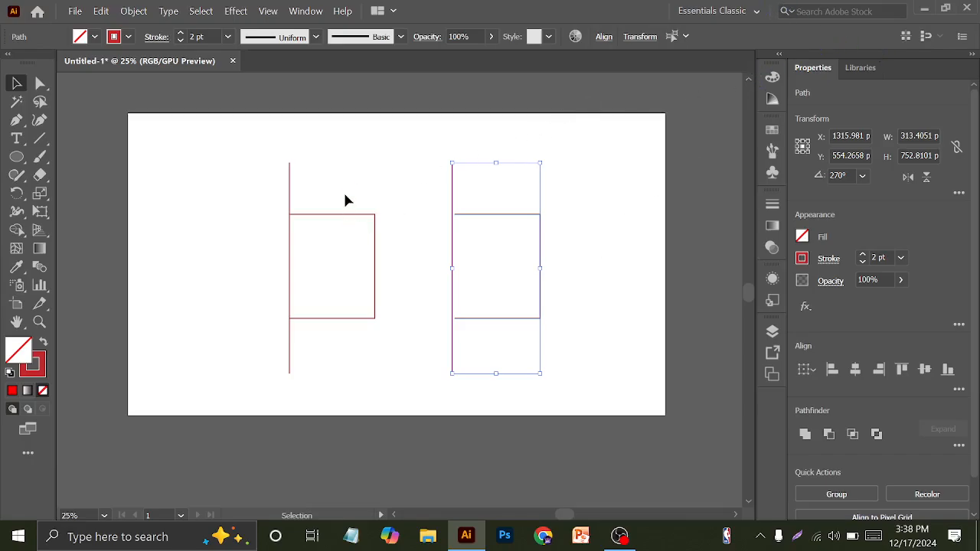
left_click(492, 222)
scroll(475, 225, "up", 1)
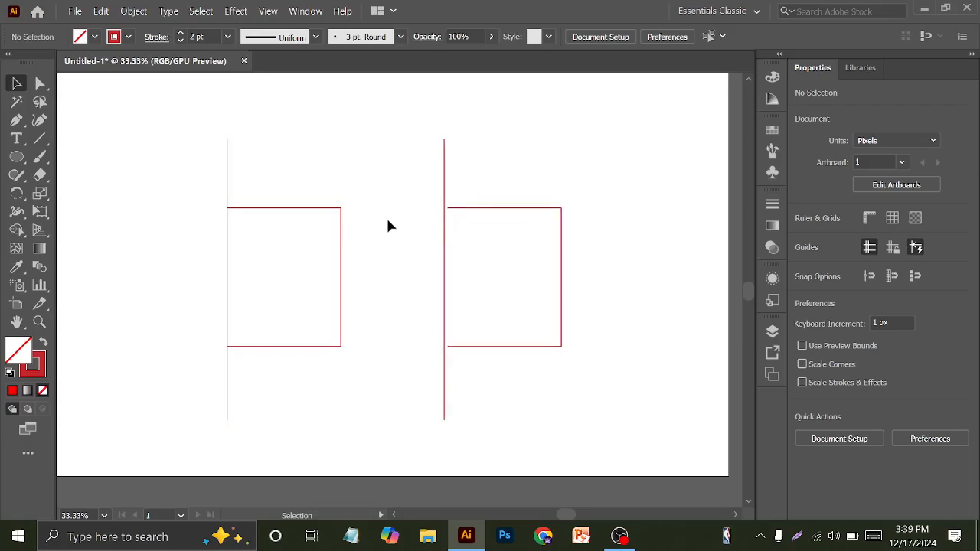
left_click_drag(184, 175, 354, 395)
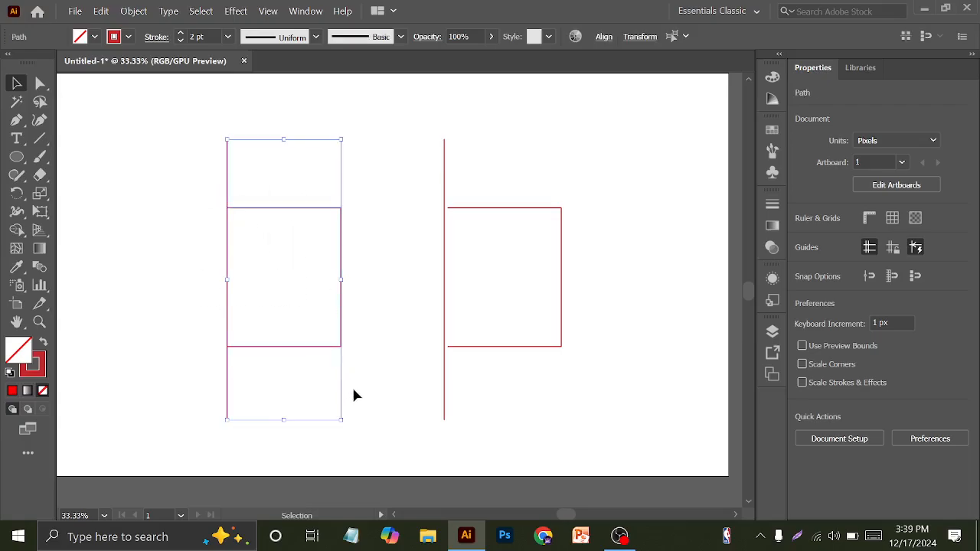
left_click(349, 212)
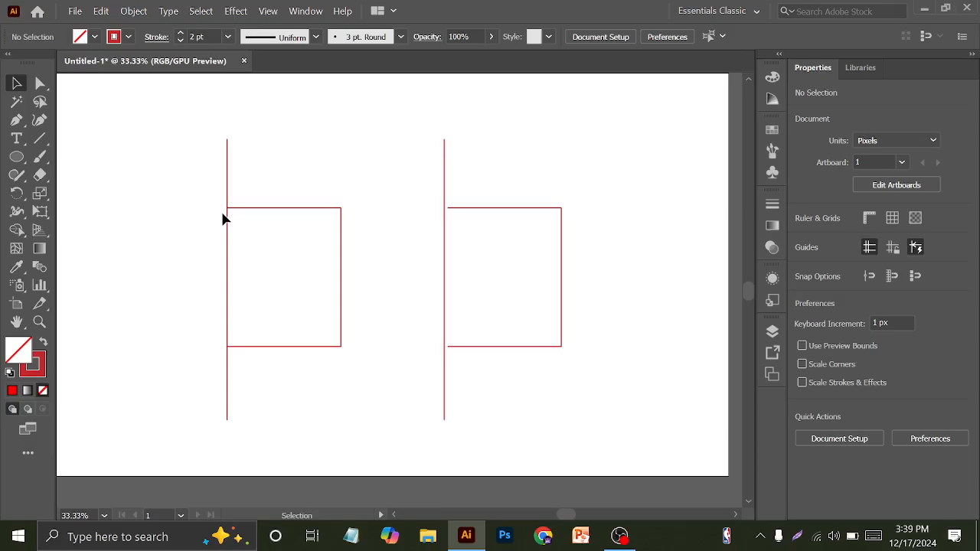
Step: Select the left line and box, set stroke to None and fill to light blue, and fill their enclosed region with Shape Builder
left_click_drag(170, 175, 289, 340)
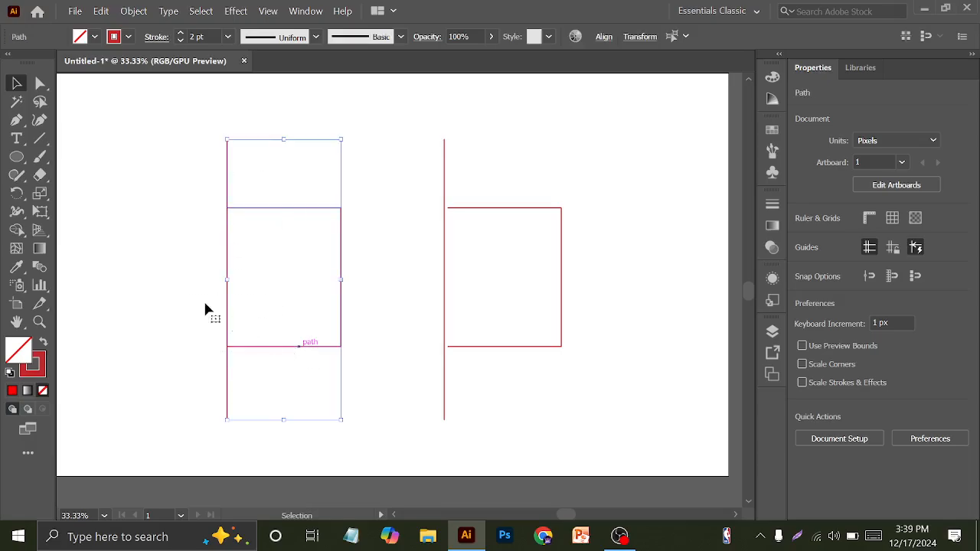
left_click(17, 229)
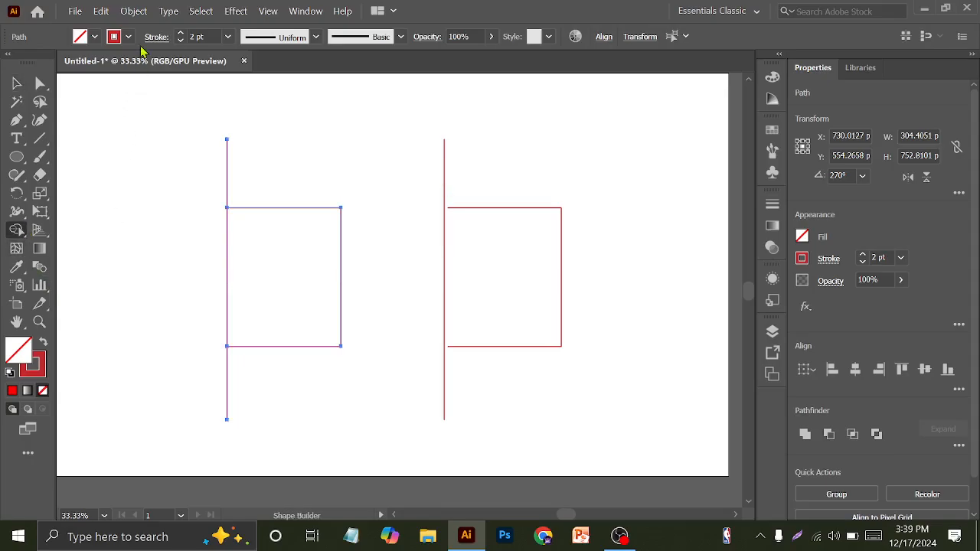
left_click(128, 37)
left_click(11, 62)
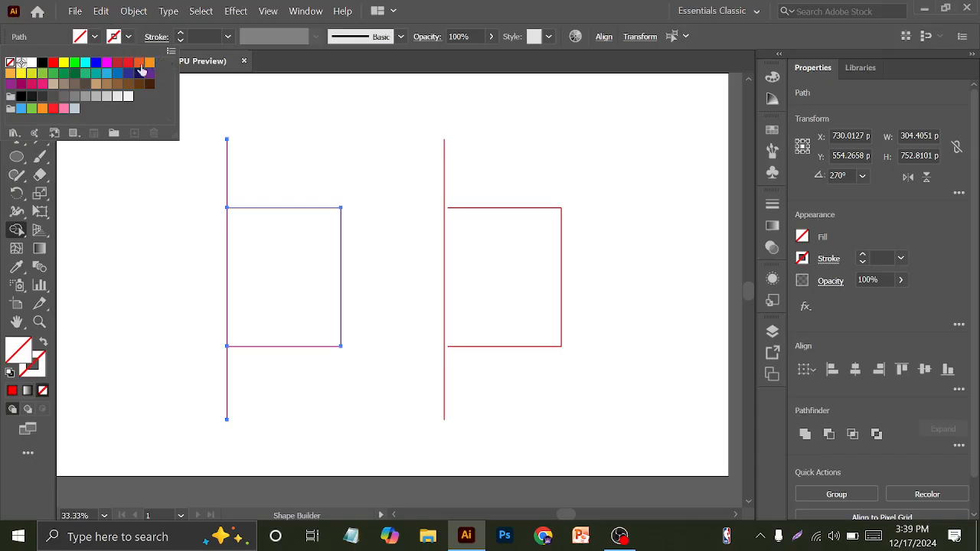
left_click(98, 38)
left_click(95, 38)
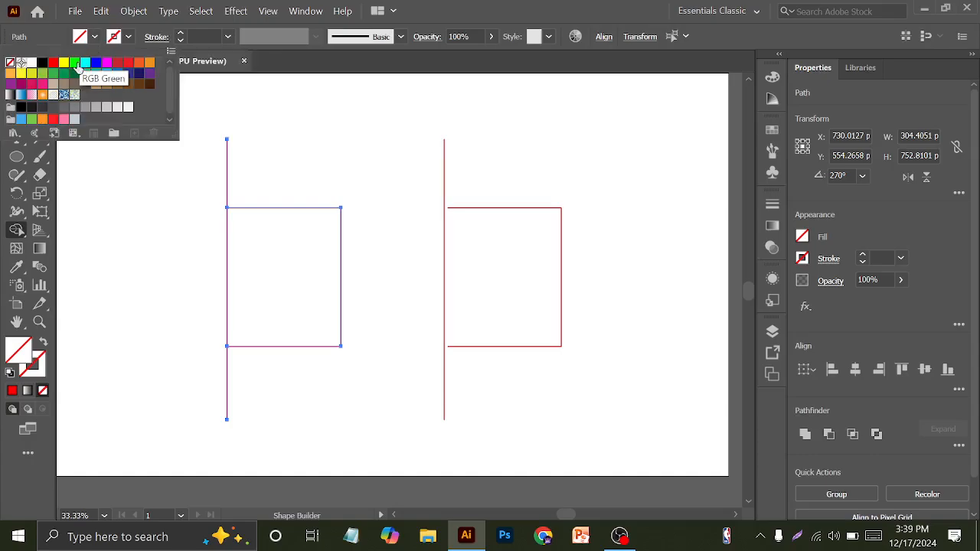
left_click(102, 74)
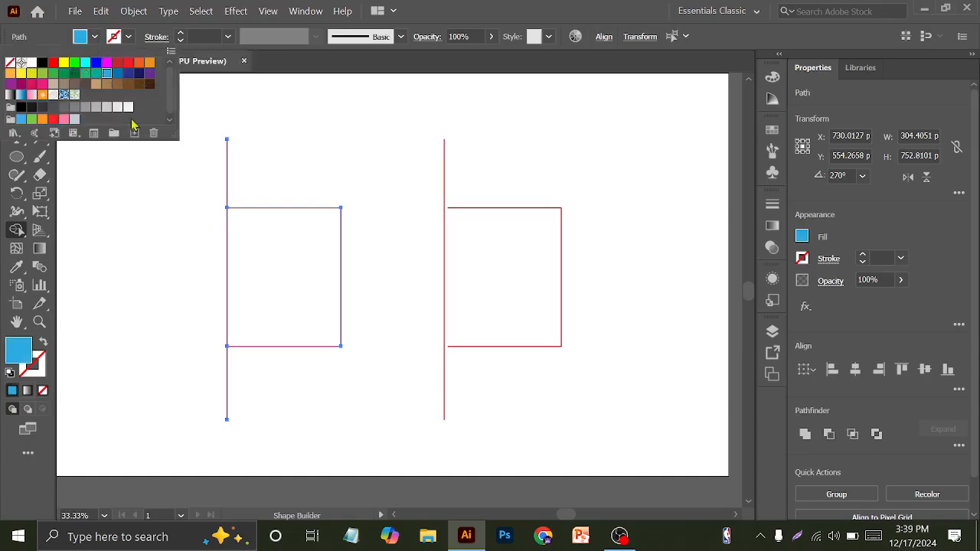
left_click(264, 250)
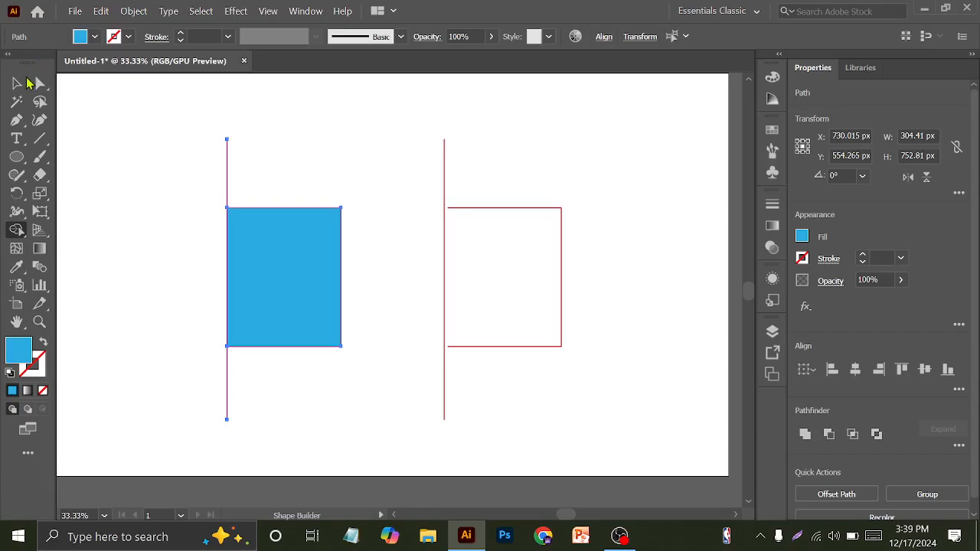
Step: Move the blue box away from the left line's segments, and place it back between them with its edge on the line
left_click(16, 83)
left_click(203, 226)
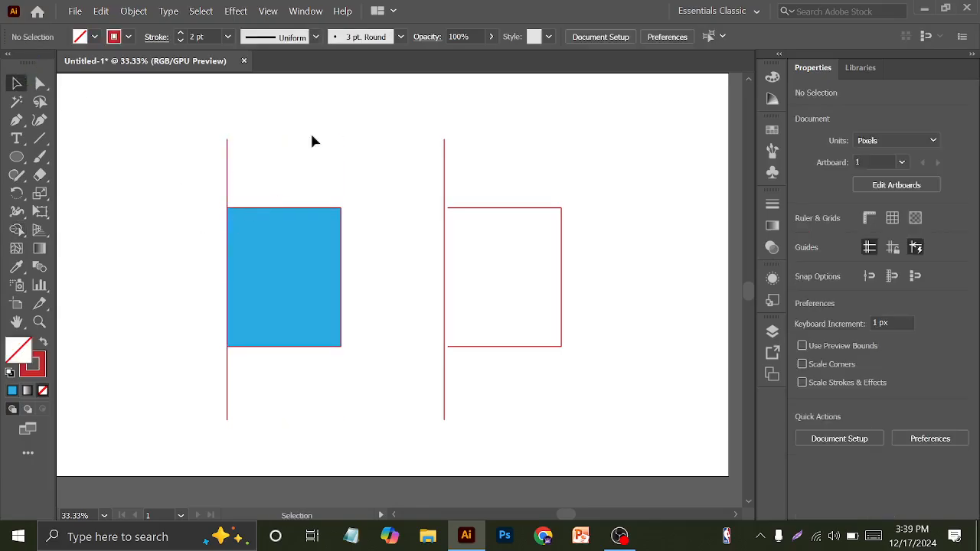
left_click_drag(317, 221, 355, 125)
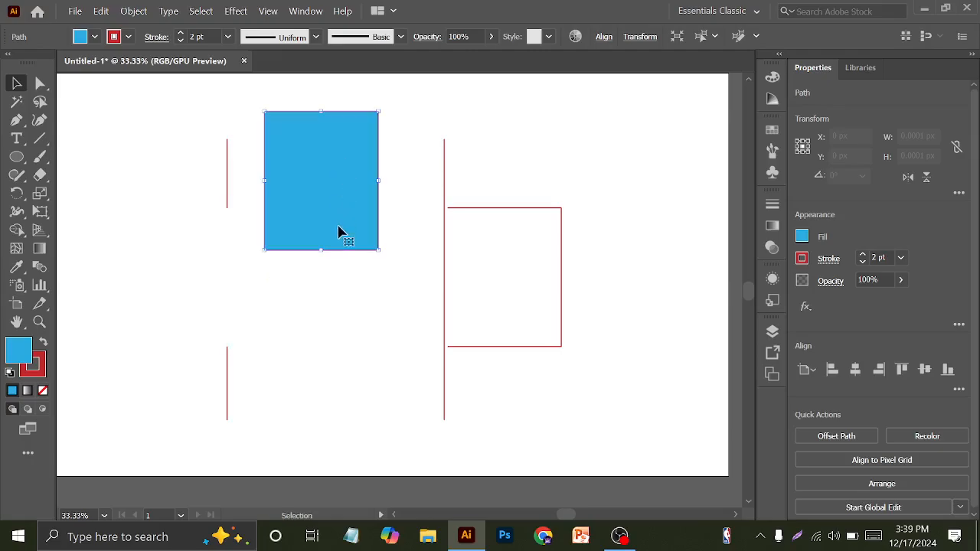
left_click_drag(322, 188, 328, 249)
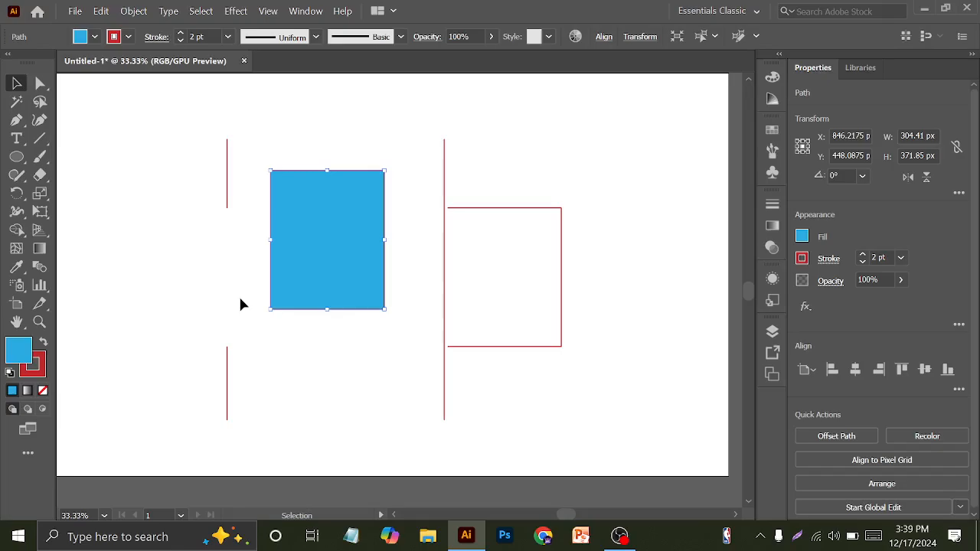
left_click_drag(330, 232, 287, 262)
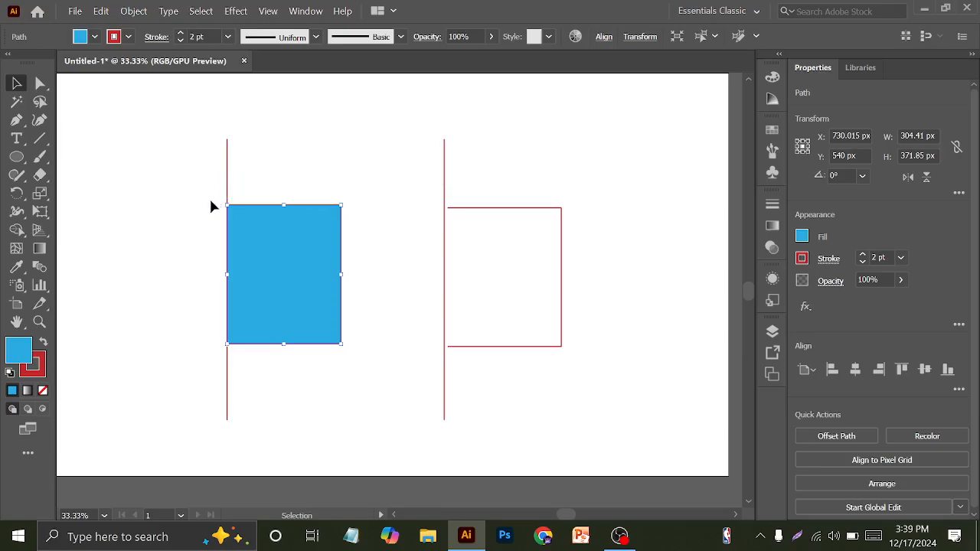
Step: Move the blue box away from the left line's segments, and place it so that it overlaps the line
left_click_drag(252, 237, 292, 170)
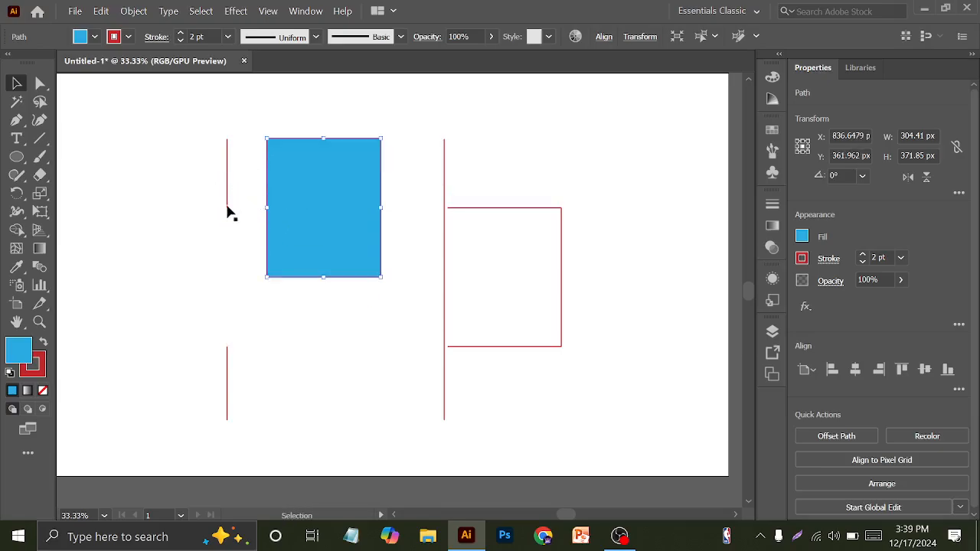
left_click_drag(312, 243, 170, 305)
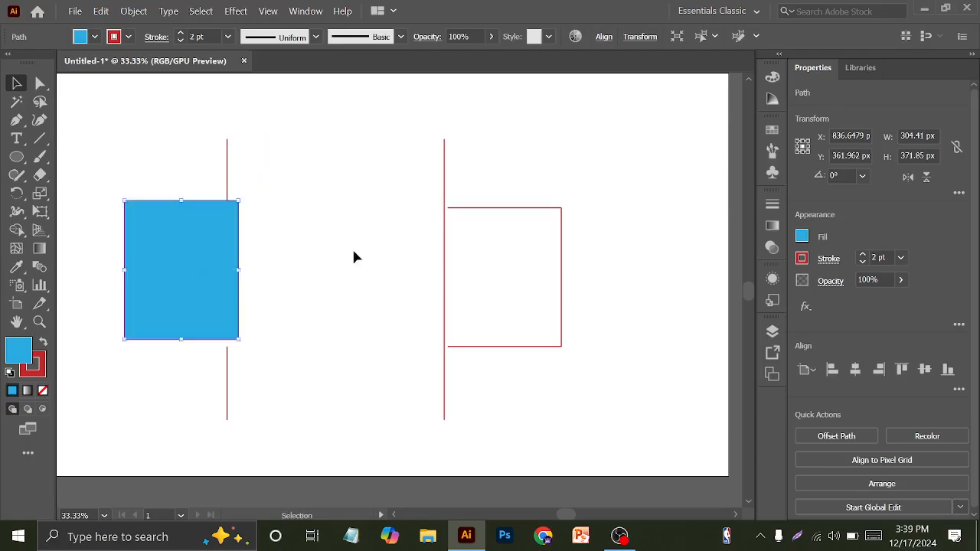
Step: Select the right line and open box, and examine the gap between them with Shape Builder active
left_click_drag(456, 239, 479, 335)
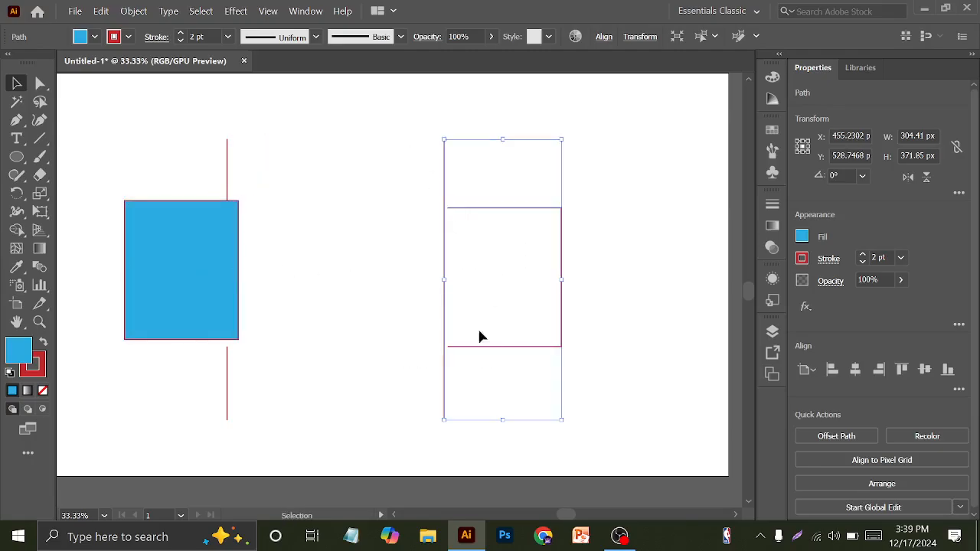
left_click(17, 228)
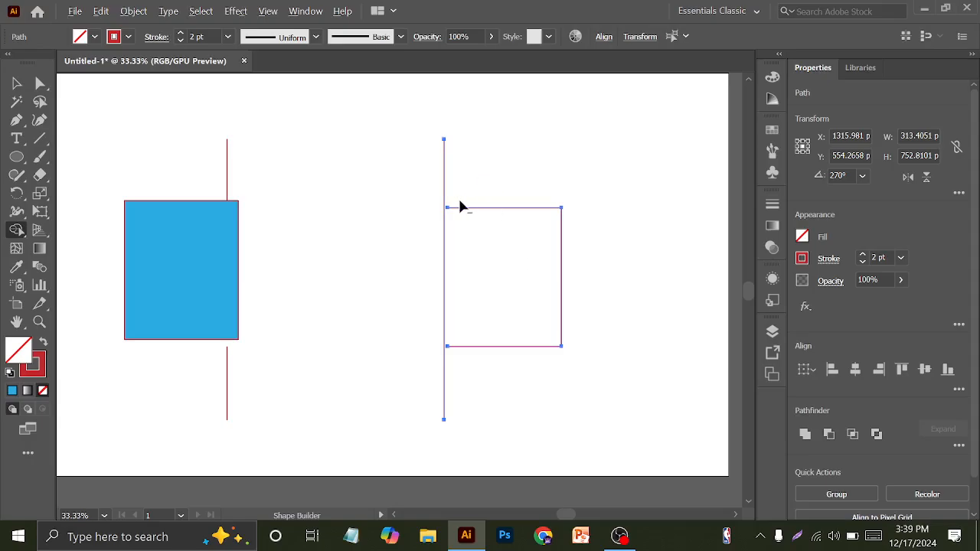
scroll(459, 205, "up", 5)
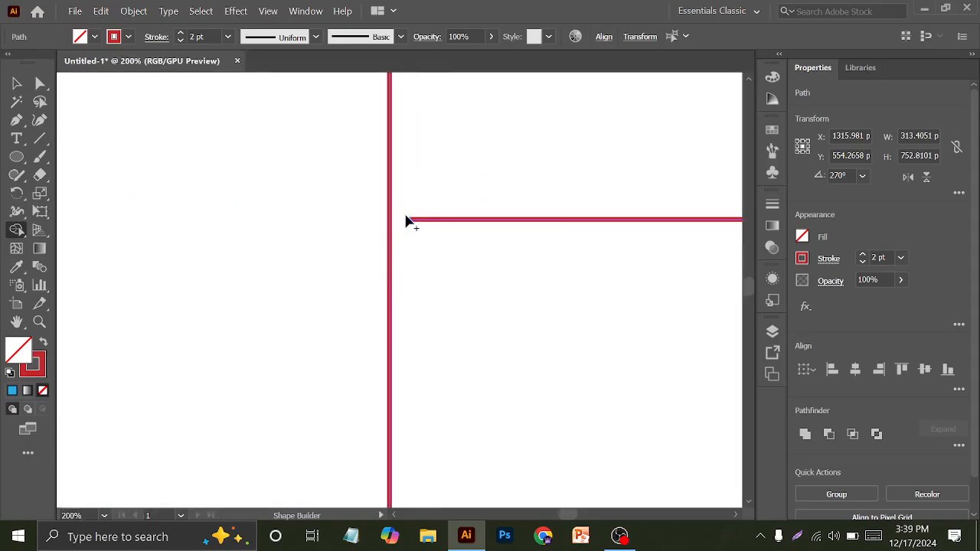
Step: Move the right box's upper and lower open end points to about X 1160 px and 1161 px, close to the vertical line
left_click(17, 83)
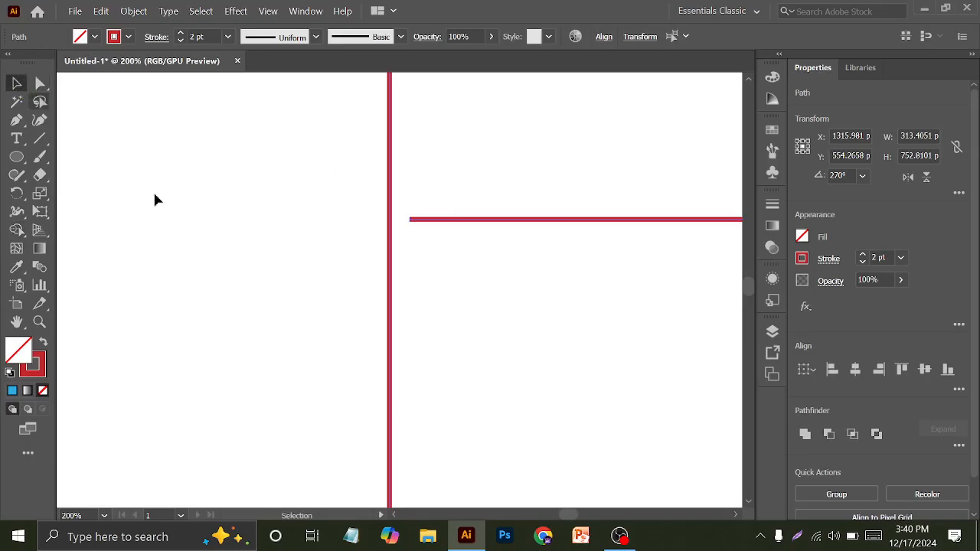
left_click(409, 232)
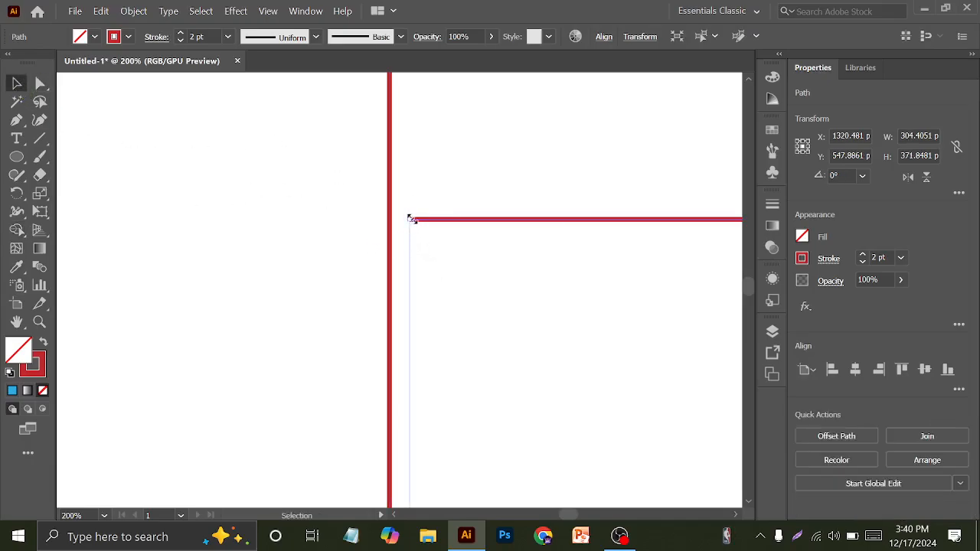
left_click(41, 85)
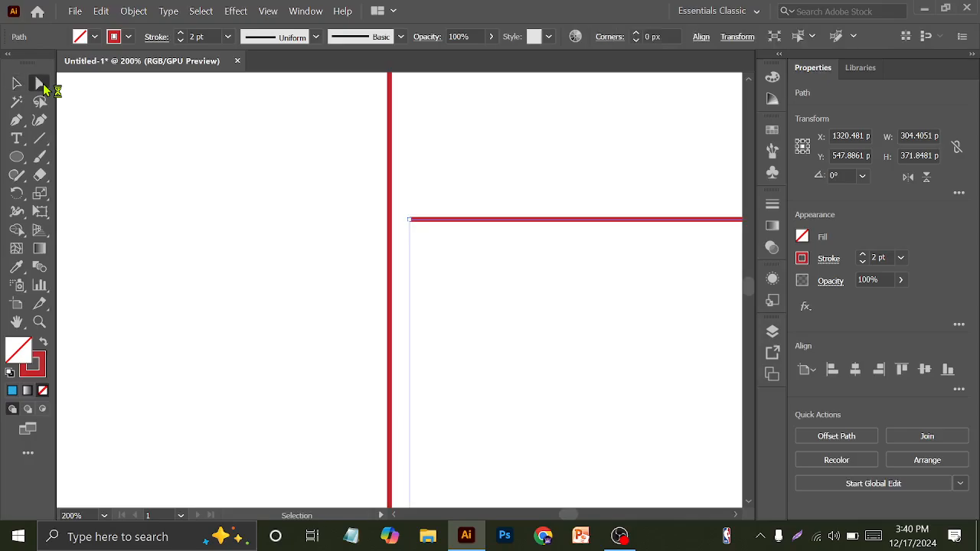
left_click(411, 221)
left_click_drag(408, 220, 391, 220)
scroll(394, 222, "down", 4)
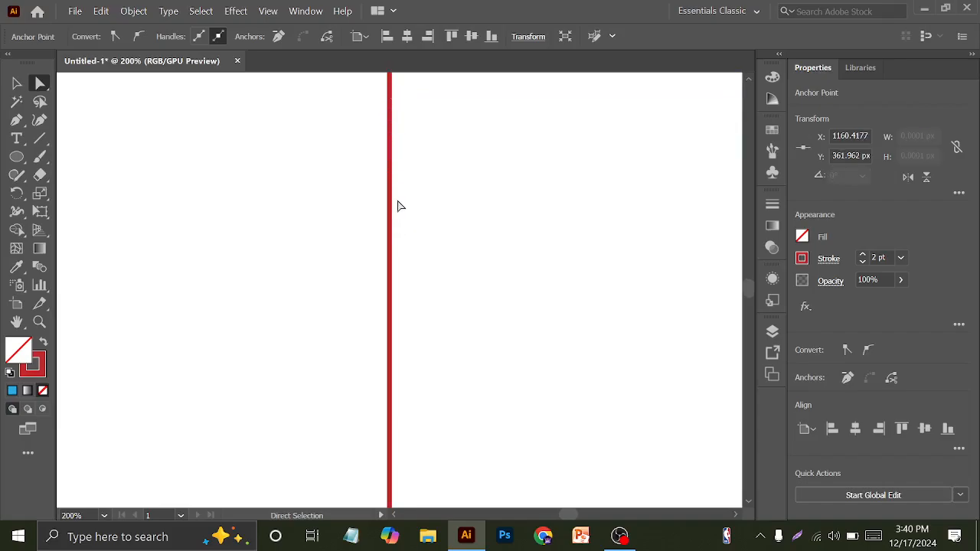
scroll(398, 205, "down", 4, "alt")
scroll(400, 368, "up", 7, "alt")
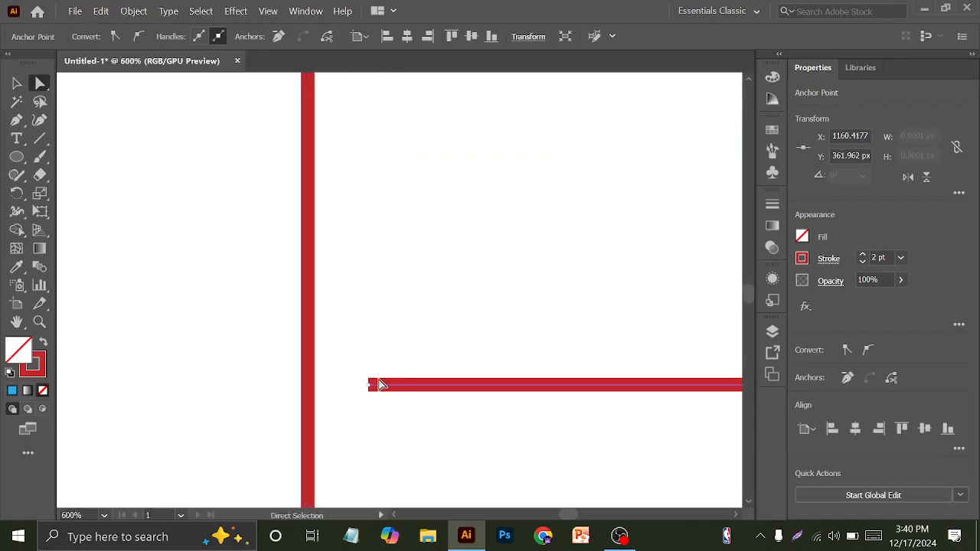
left_click_drag(367, 385, 321, 386)
left_click(17, 84)
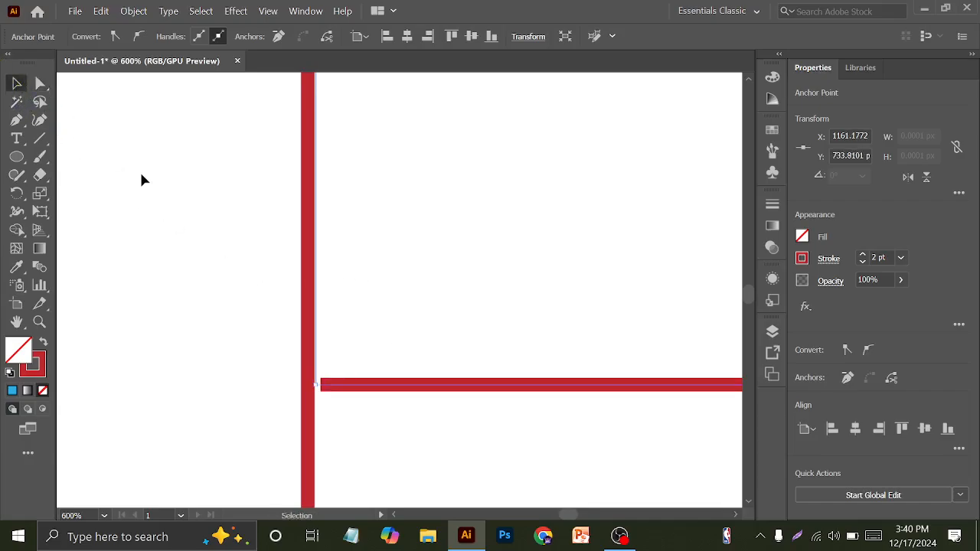
left_click(293, 284)
key("ctrl+1")
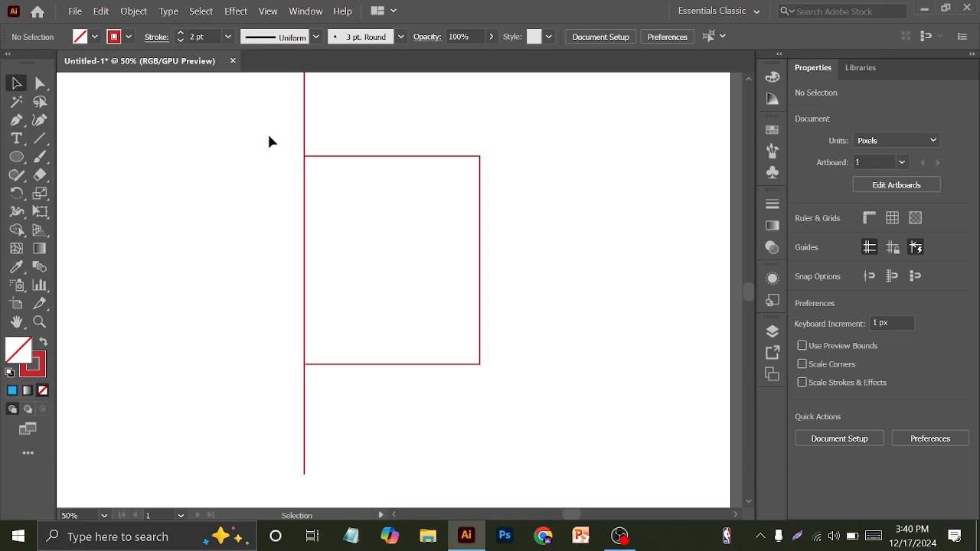
Step: Select the right line and box for Shape Builder, and examine the lower end of the box for a gap in outline view
left_click_drag(268, 122, 436, 398)
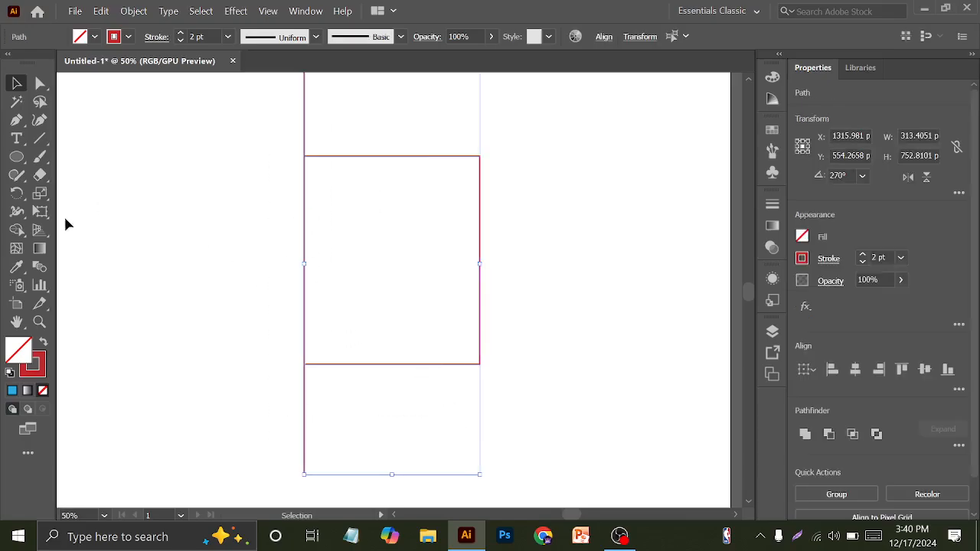
left_click(17, 231)
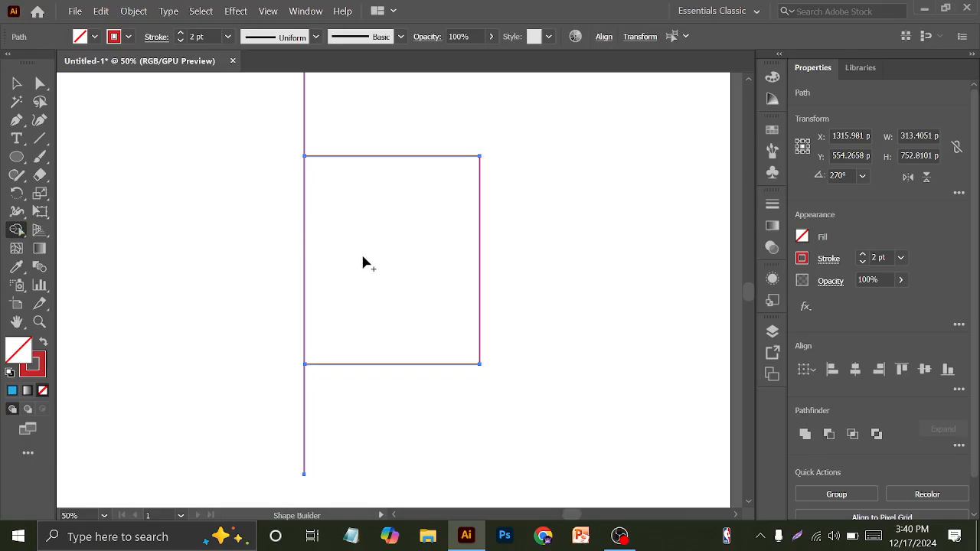
key("ctrl+y")
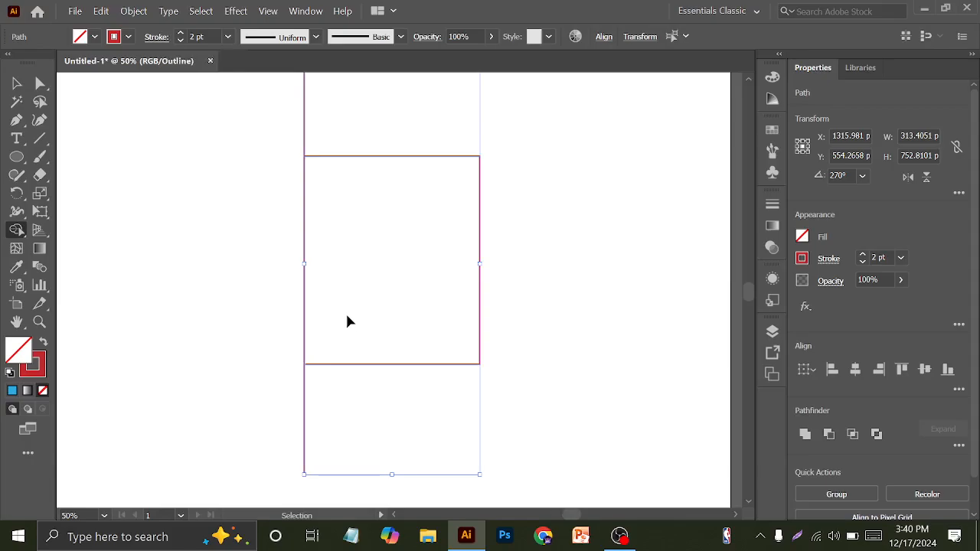
scroll(310, 375, "up", 8)
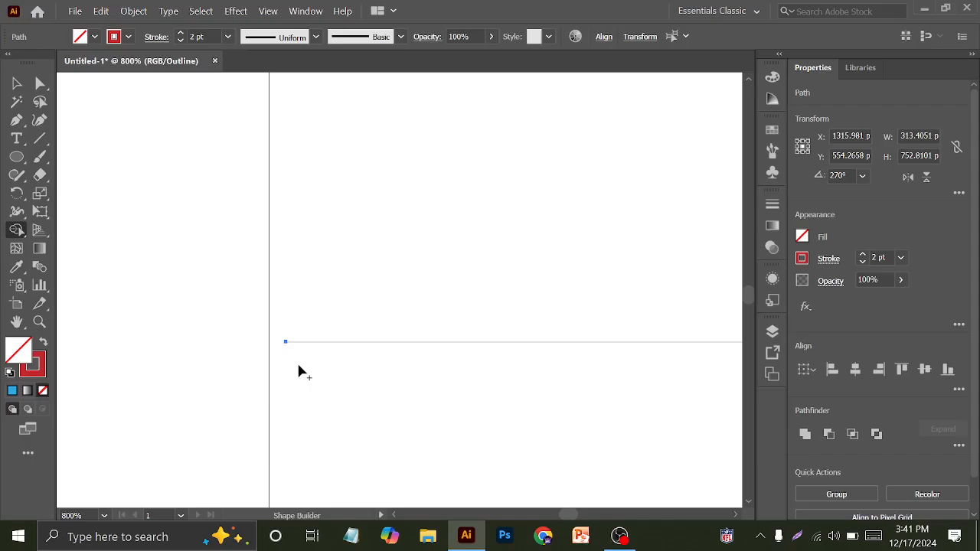
key("ctrl+y")
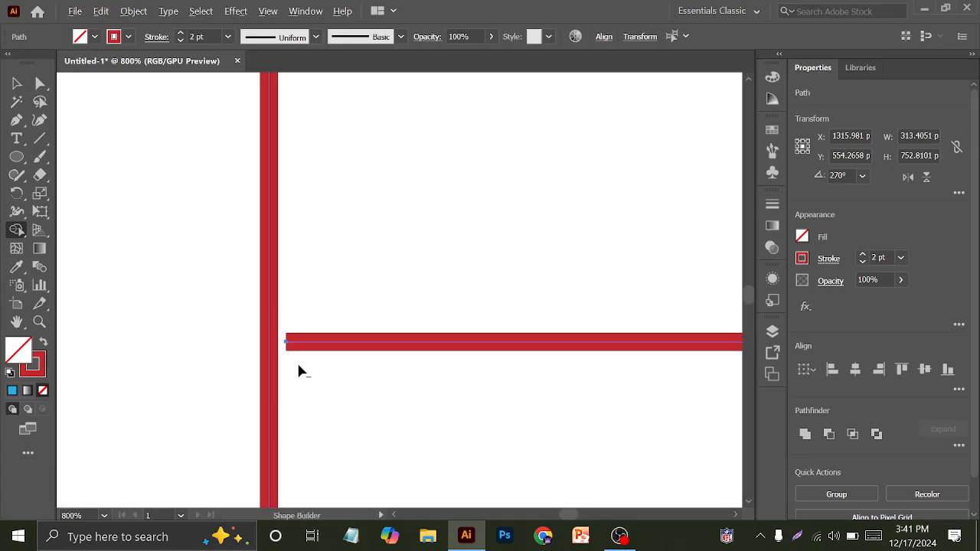
scroll(320, 380, "down", 5)
scroll(322, 386, "down", 6)
scroll(310, 392, "up", 3)
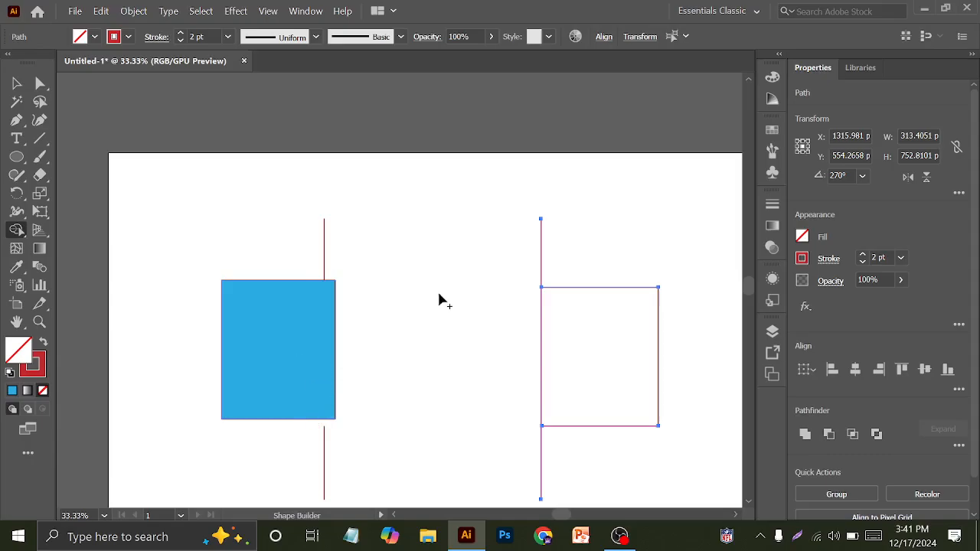
Step: Move the blue box into the space above and between the two figures, and set its stroke to None
left_click(16, 83)
left_click_drag(258, 343, 405, 245)
scroll(407, 192, "up", 5)
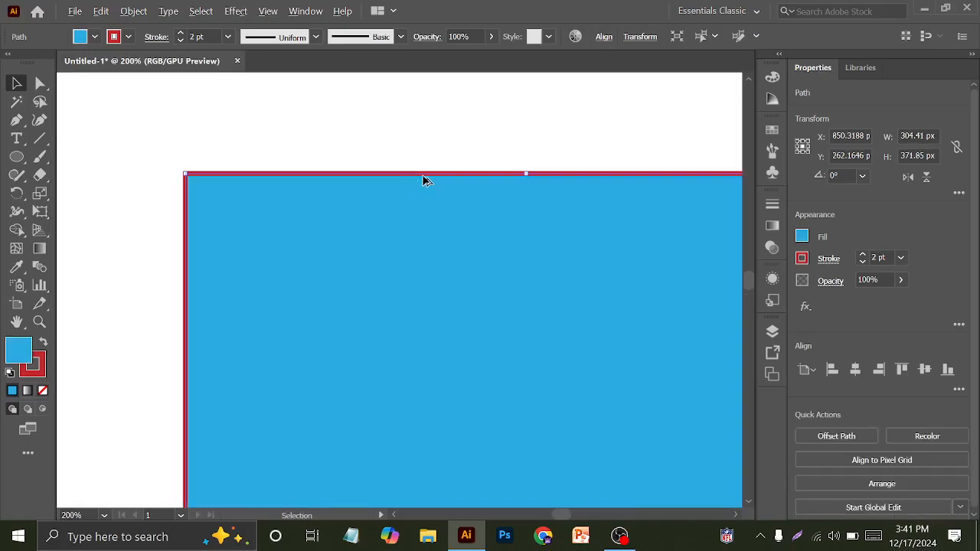
scroll(402, 176, "down", 3)
left_click(128, 36)
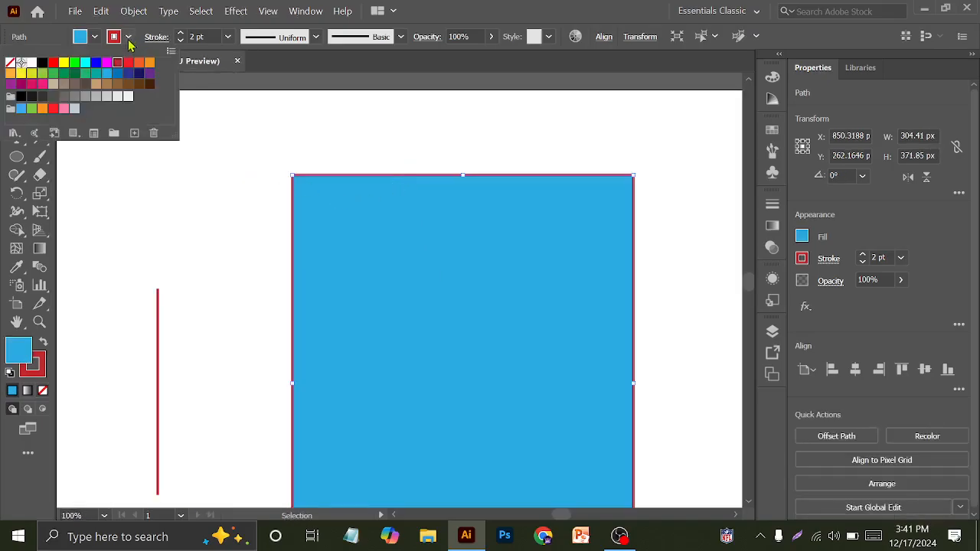
left_click(10, 62)
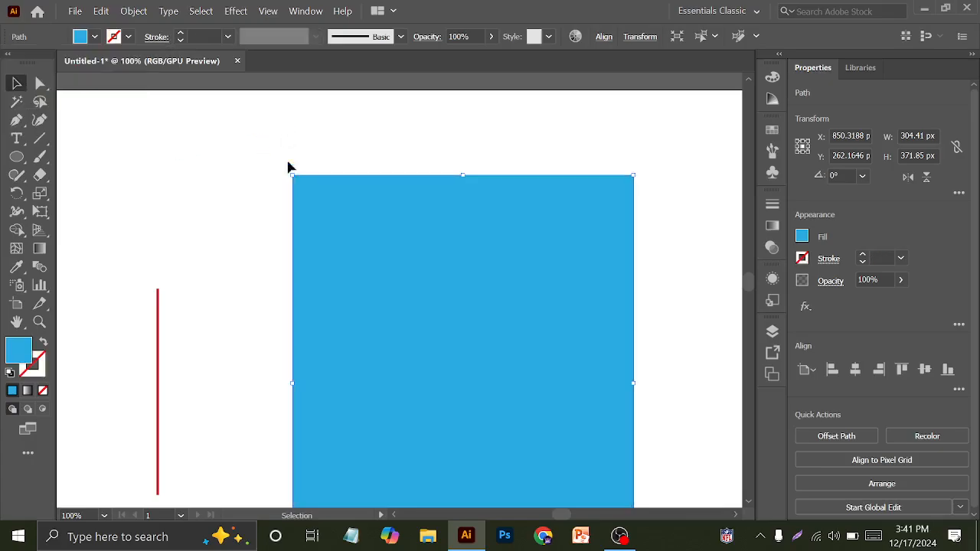
scroll(278, 265, "down", 1)
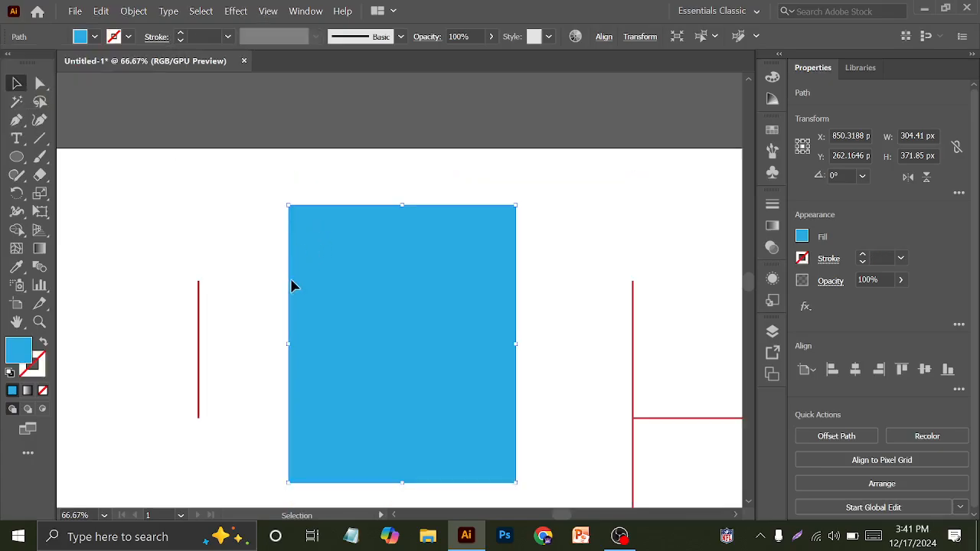
scroll(212, 227, "down", 4)
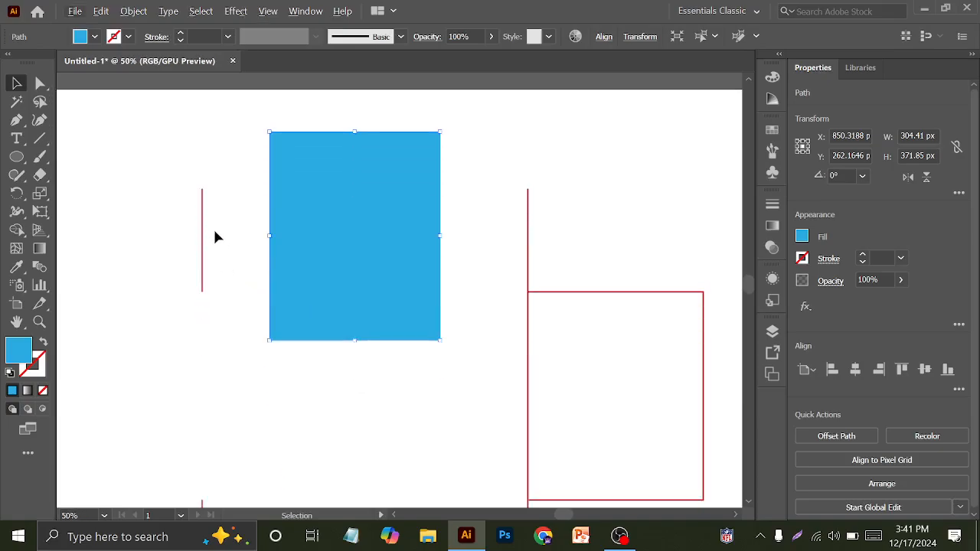
Step: Delete the blue box and all lines from the artboard
left_click_drag(149, 186, 506, 486)
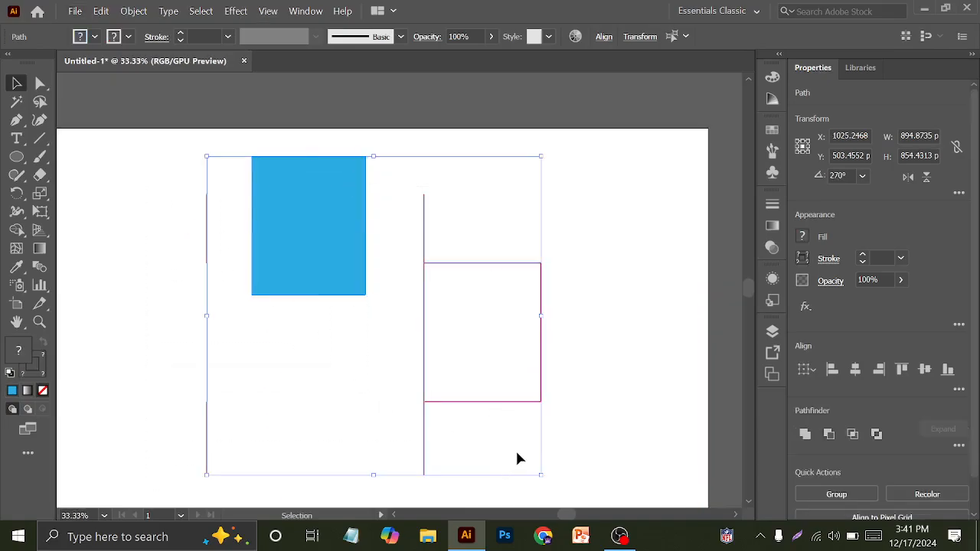
key("Delete")
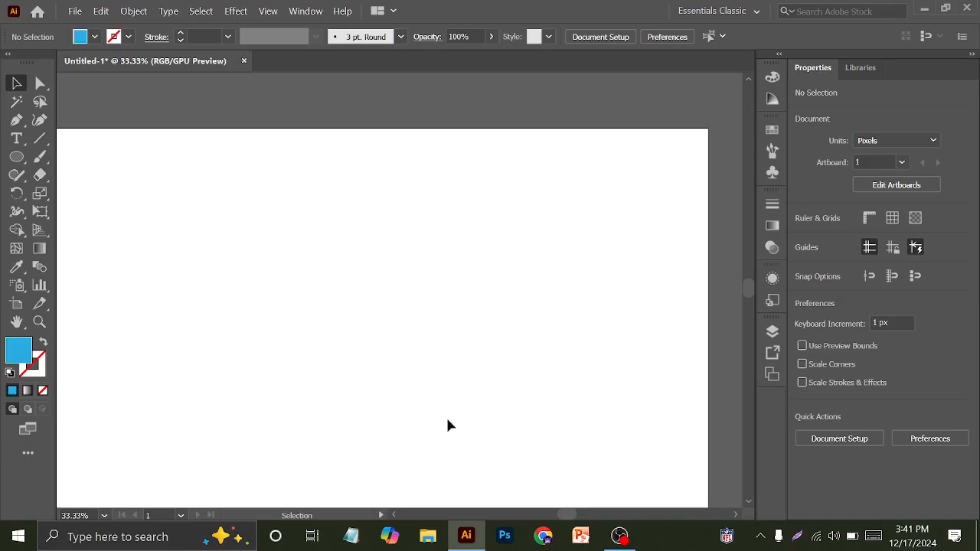
Step: Draw a blue square about 309 px wide without a stroke, and move it down into the left half of the artboard
right_click(16, 121)
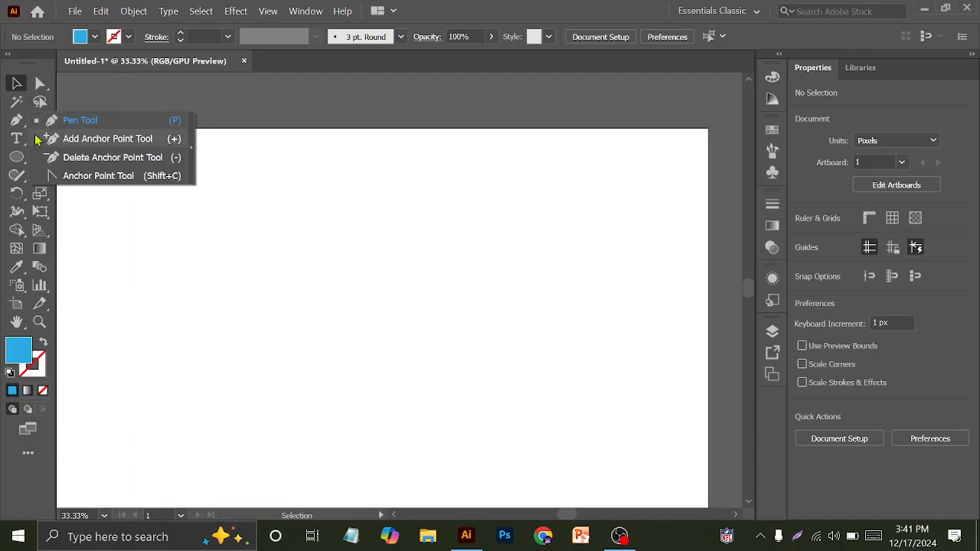
left_click(169, 278)
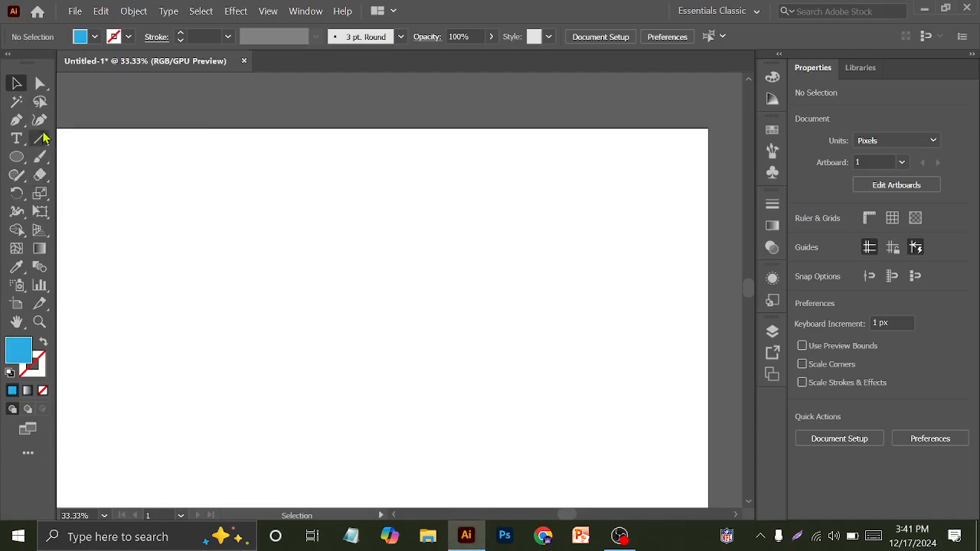
right_click(22, 160)
left_click(76, 157)
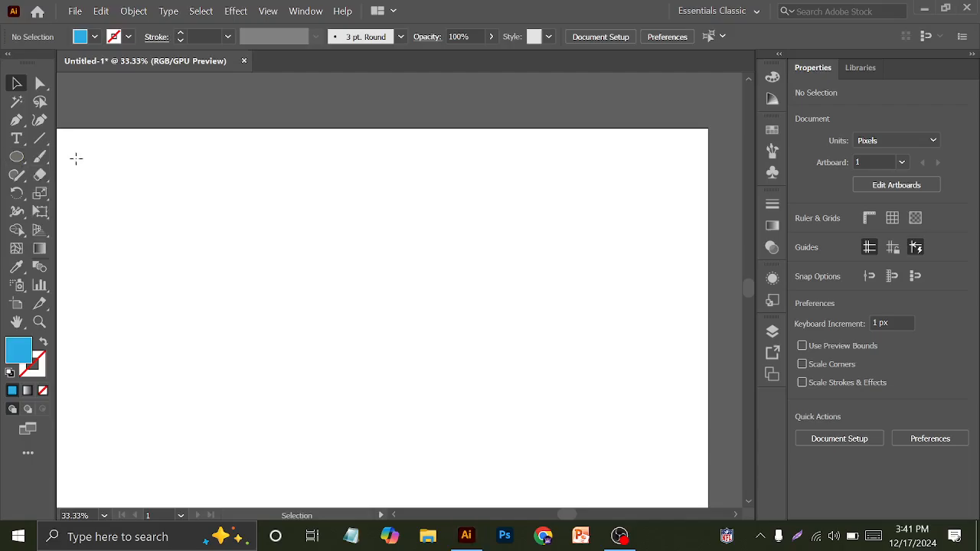
left_click_drag(295, 234, 354, 293)
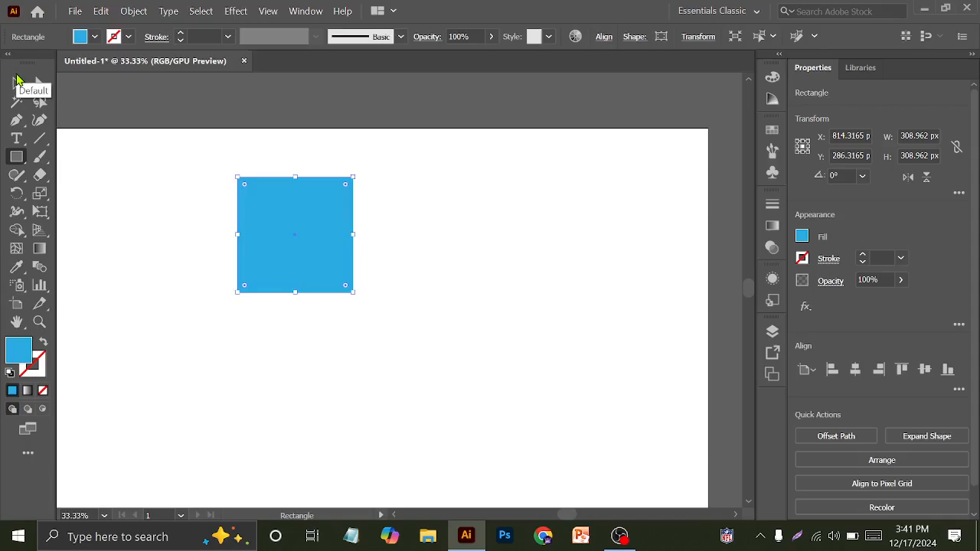
left_click(16, 84)
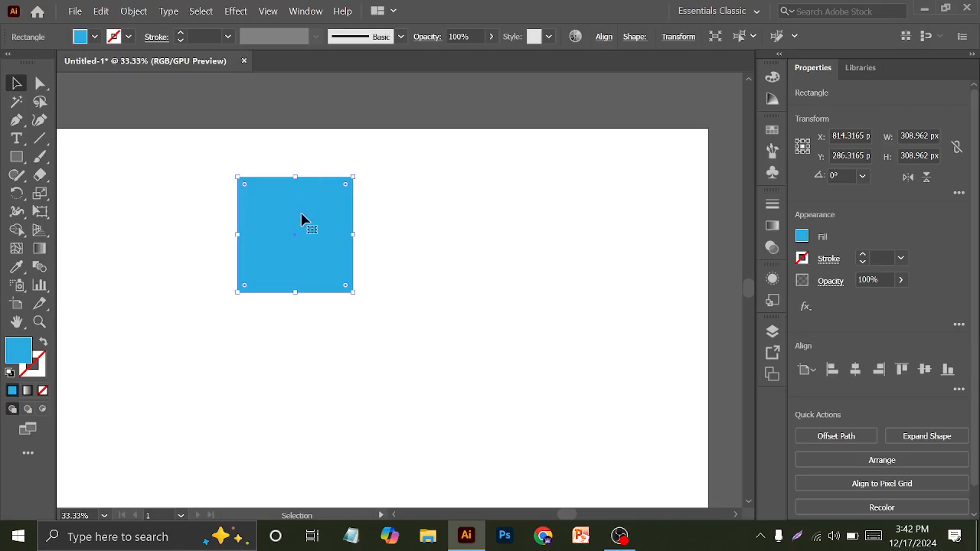
left_click_drag(302, 220, 250, 257)
Step: Draw a blue circle about 317 px in diameter beside the square, and move it down level with the square
left_click(16, 156)
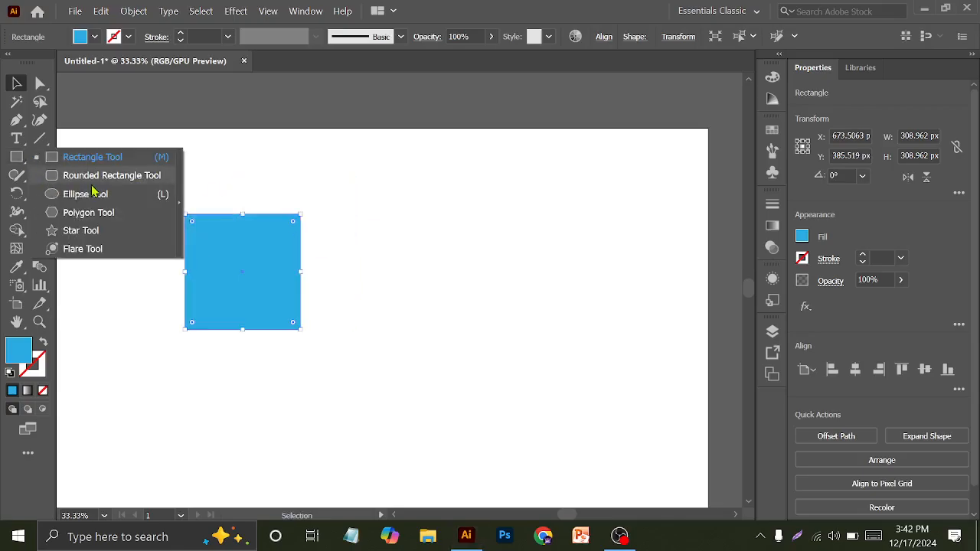
left_click(96, 194)
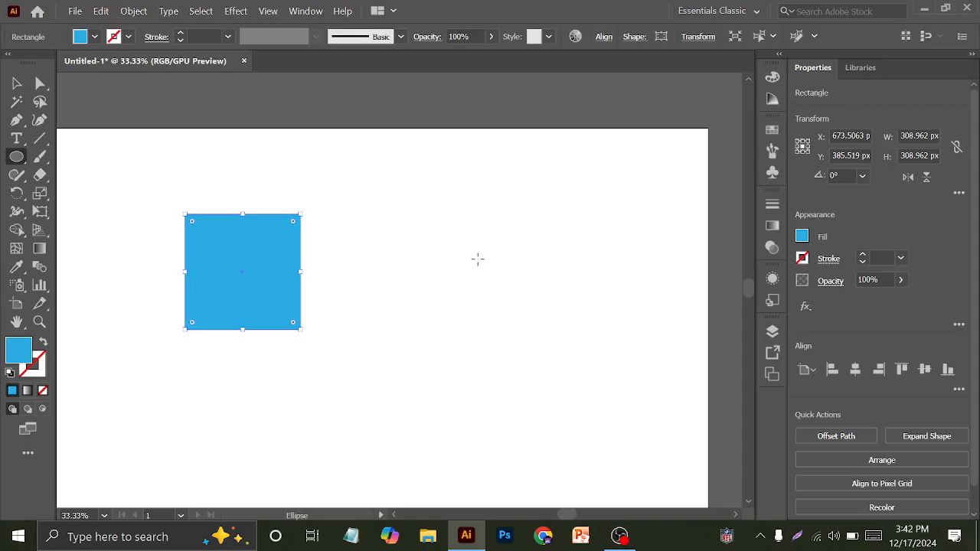
left_click_drag(440, 249, 499, 308)
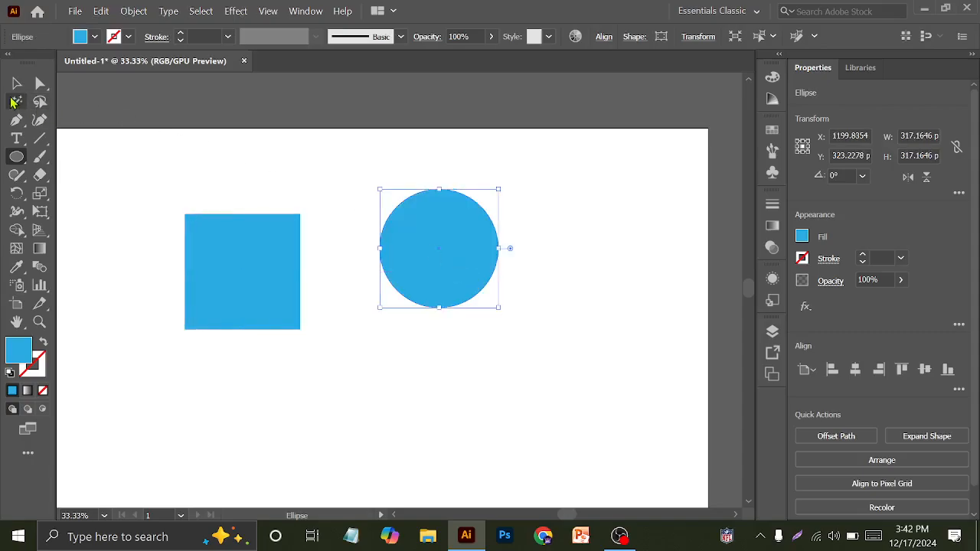
left_click(40, 82)
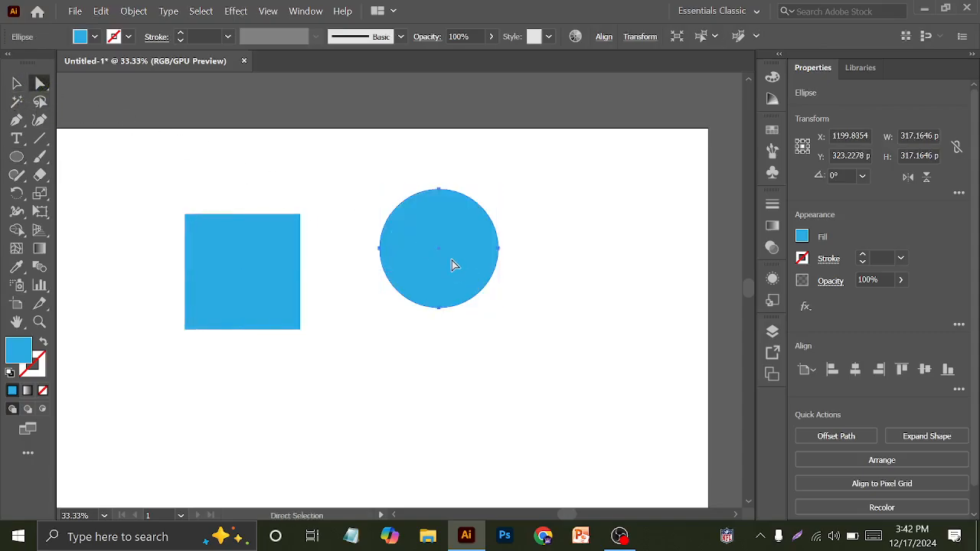
left_click_drag(452, 259, 470, 296)
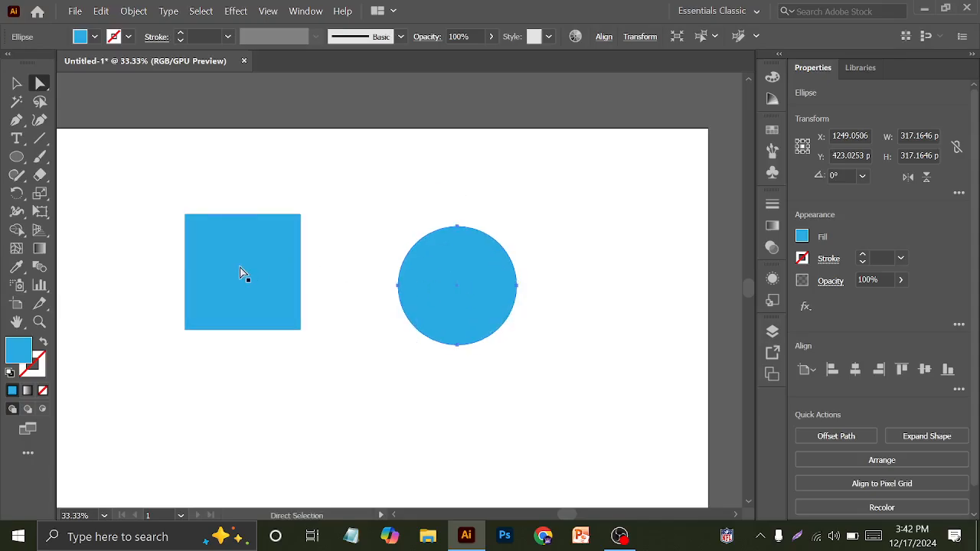
Step: Enlarge the blue square upward and sideways to about 469 by 469 px
left_click(17, 82)
left_click(255, 254)
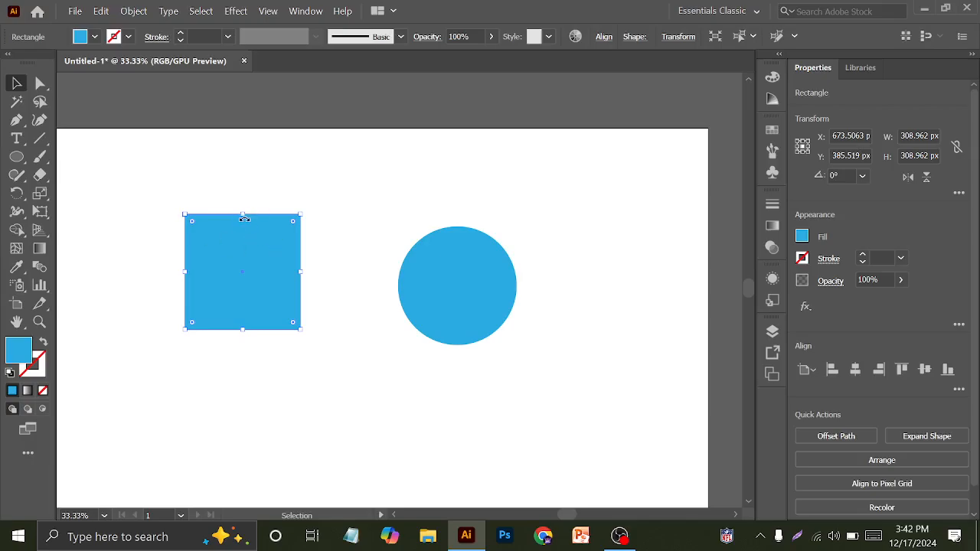
left_click_drag(242, 218, 255, 147)
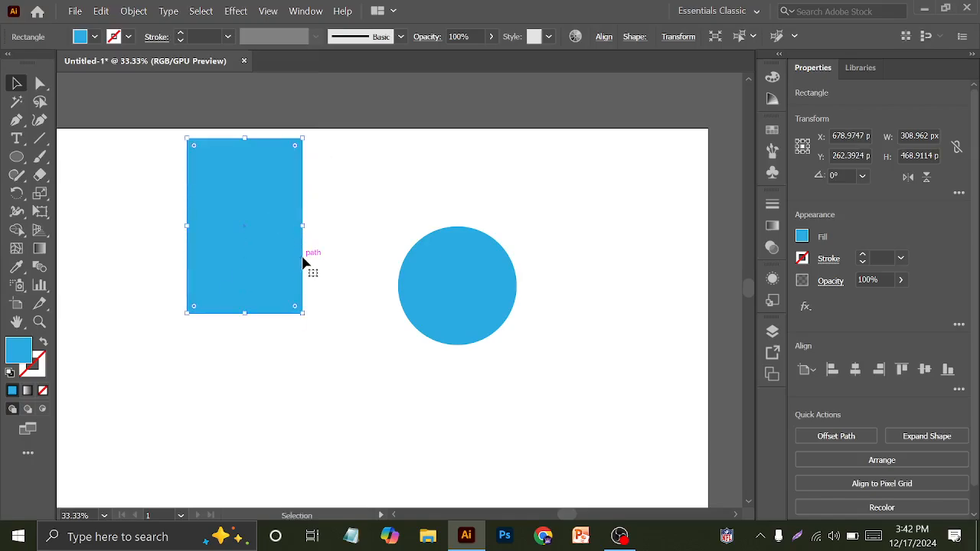
left_click_drag(304, 225, 362, 222)
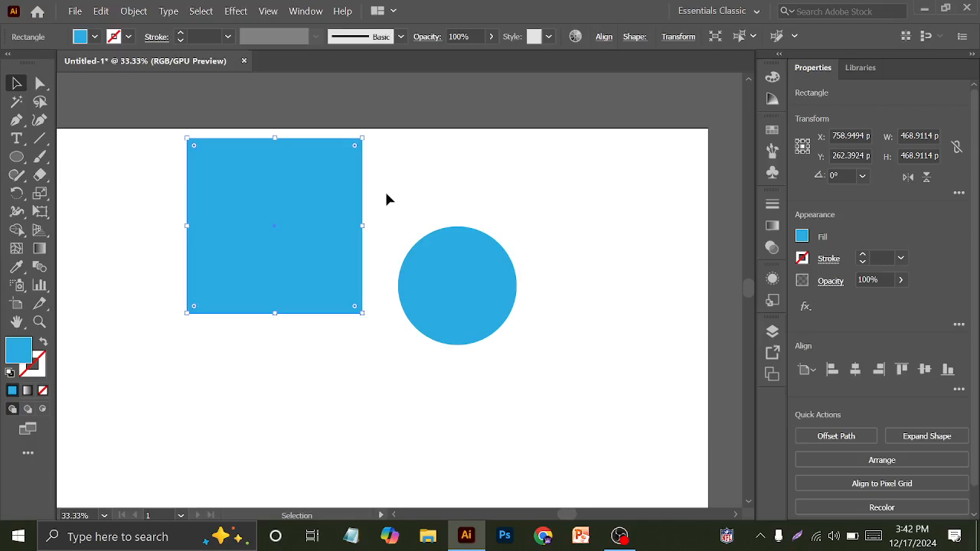
Step: Delete the blue square and the circle from the artboard
left_click(479, 289)
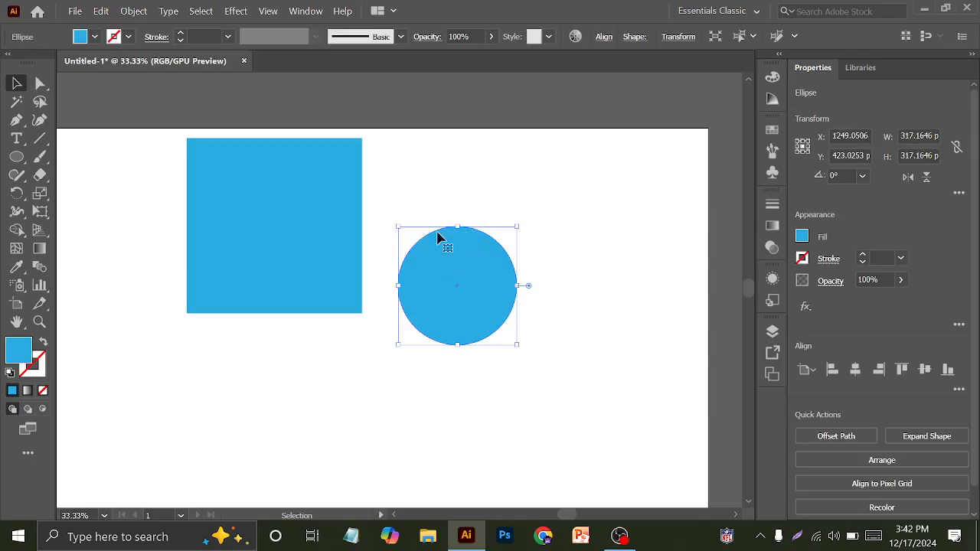
scroll(447, 243, "down", 2, "alt")
left_click_drag(285, 184, 470, 280)
key("Delete")
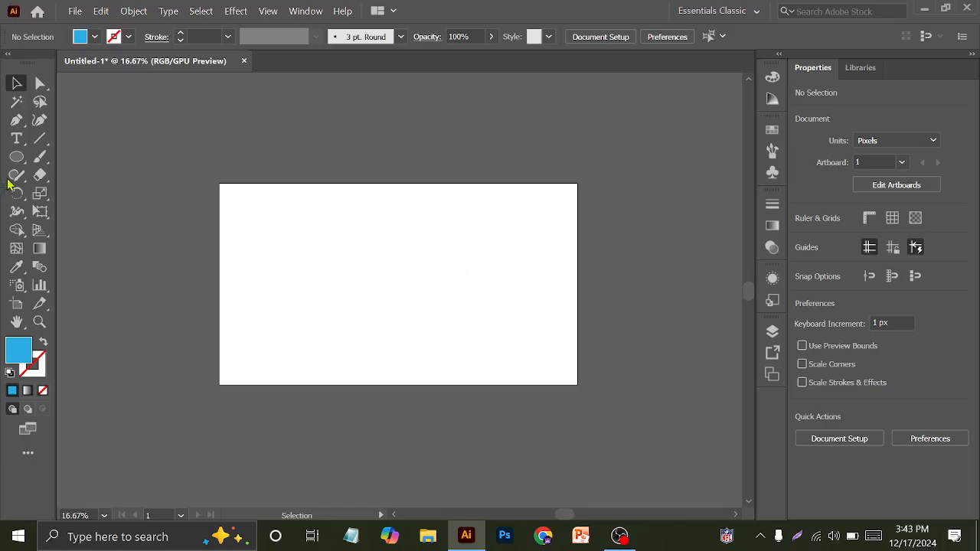
Step: Draw a blue square about 410 px wide near the artboard's upper edge, and move it down and to the right
right_click(16, 156)
left_click(84, 162)
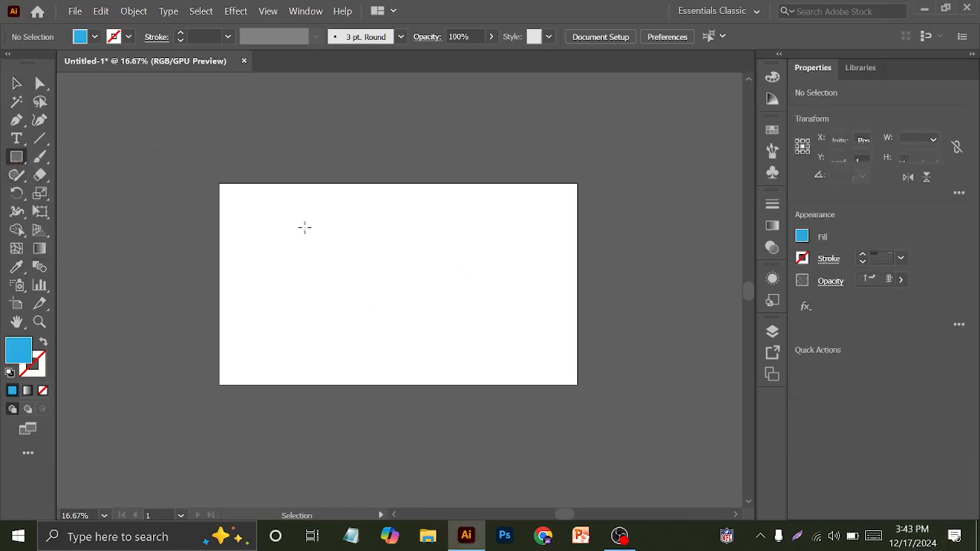
left_click_drag(304, 227, 340, 263)
left_click(16, 83)
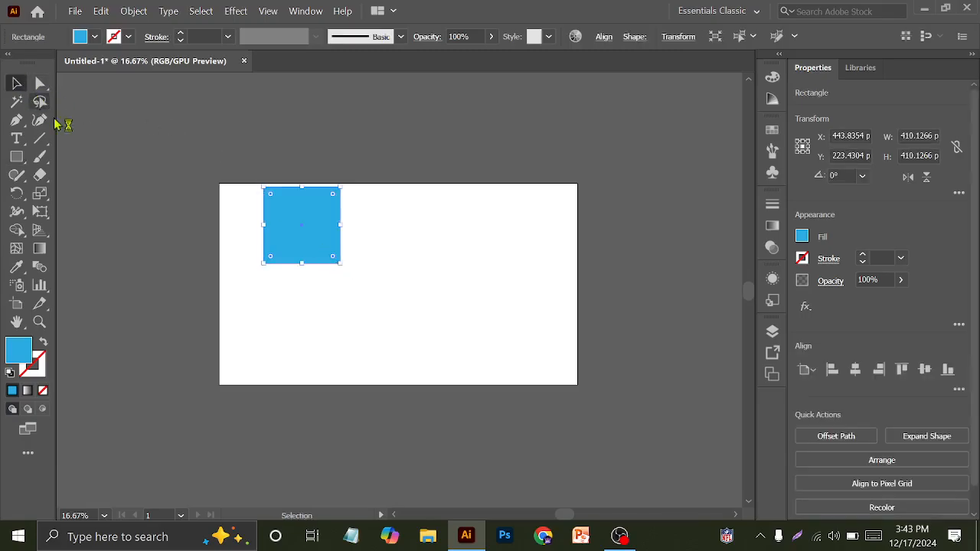
scroll(330, 245, "up", 1)
left_click_drag(330, 221, 337, 260)
Step: Give the blue square a red stroke with a weight of 10 pt
left_click(39, 82)
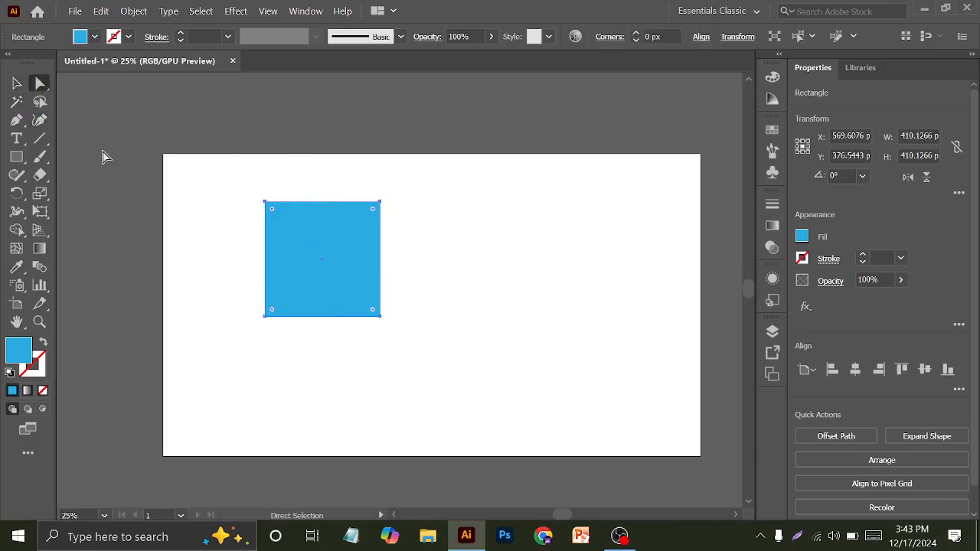
left_click(127, 37)
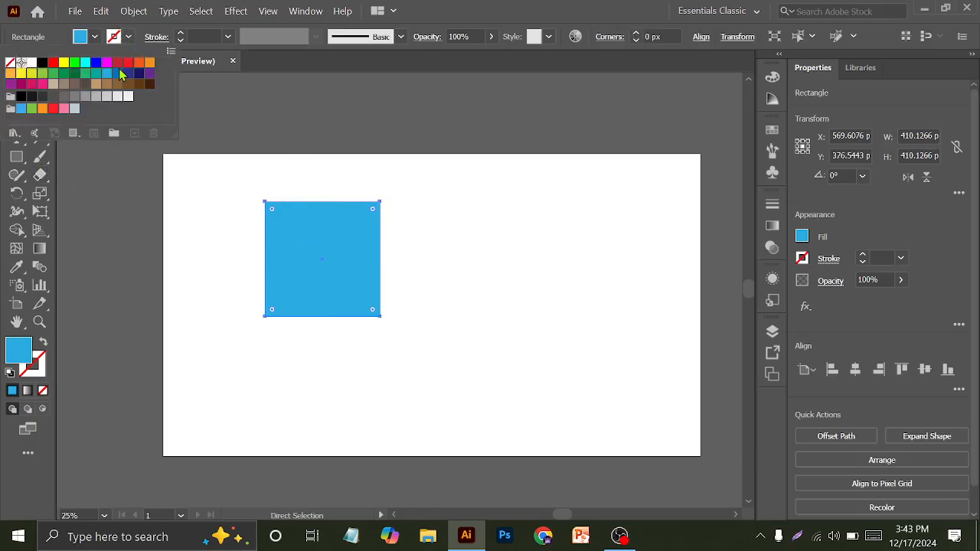
left_click(121, 69)
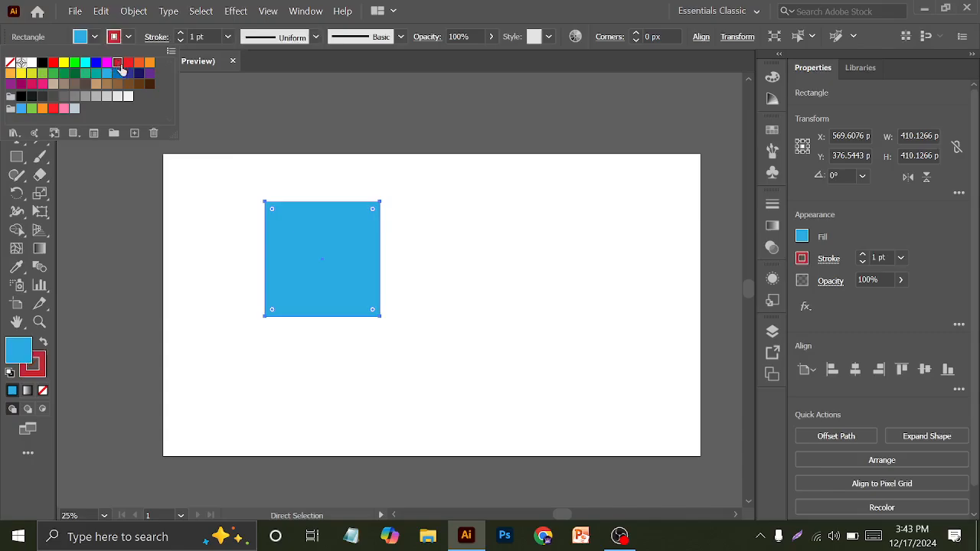
left_click(205, 36)
scroll(205, 36, "up", 9)
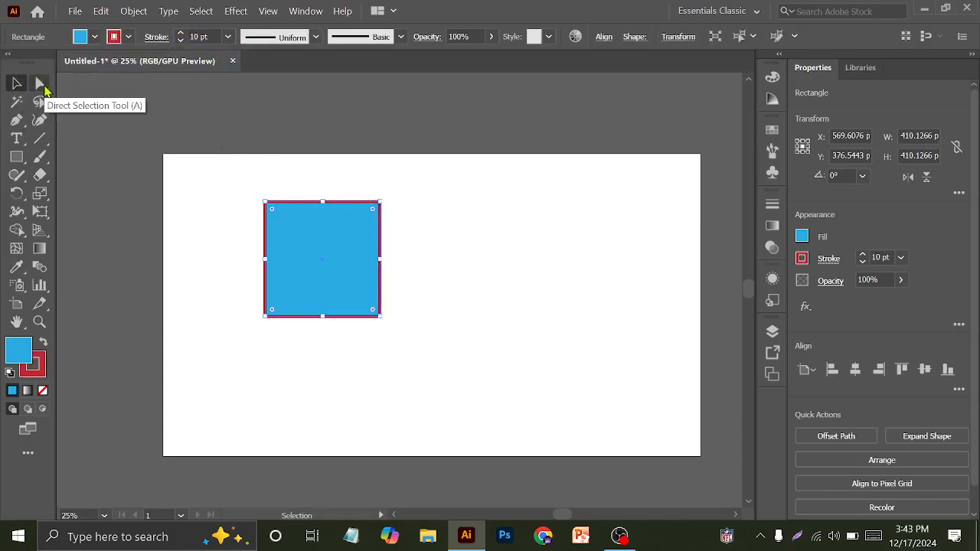
Step: Try deleting the square's right edge segment with Direct Selection, and undo the deletion
scroll(442, 264, "up", 3)
scroll(368, 267, "down", 1)
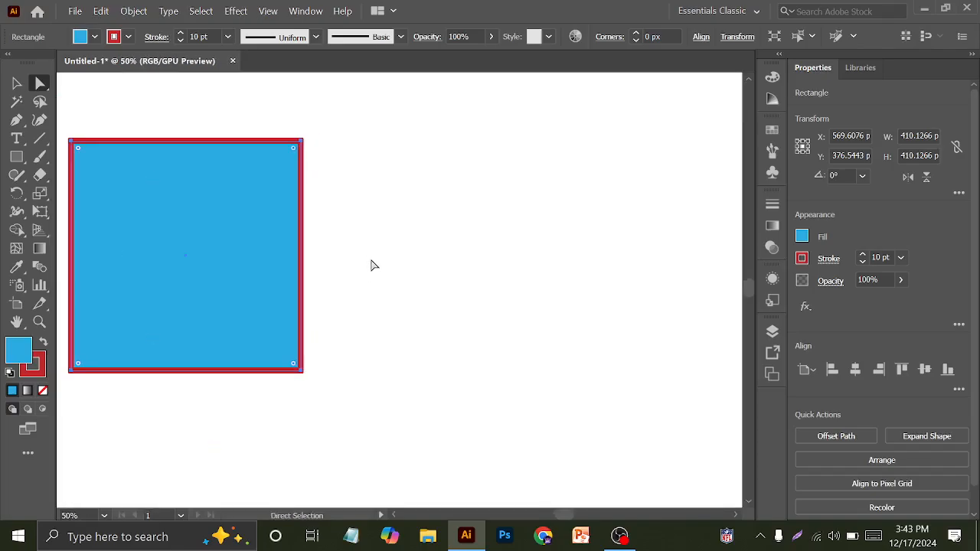
left_click_drag(372, 256, 268, 242)
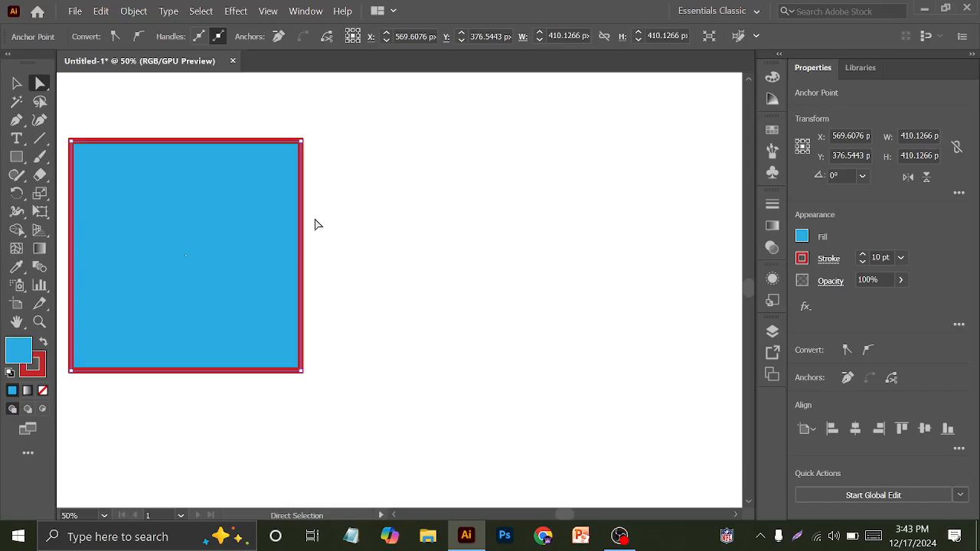
key("Delete")
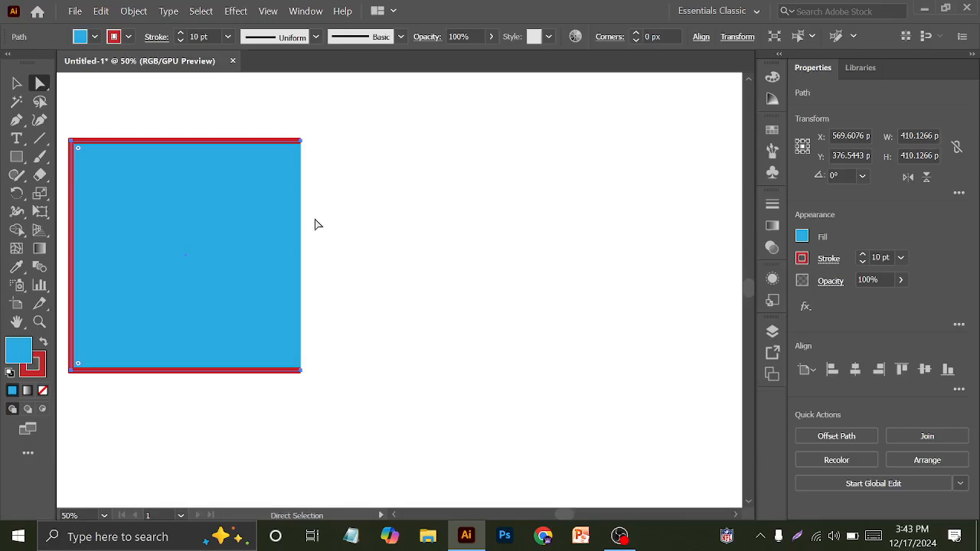
left_click(16, 83)
key("ctrl+z")
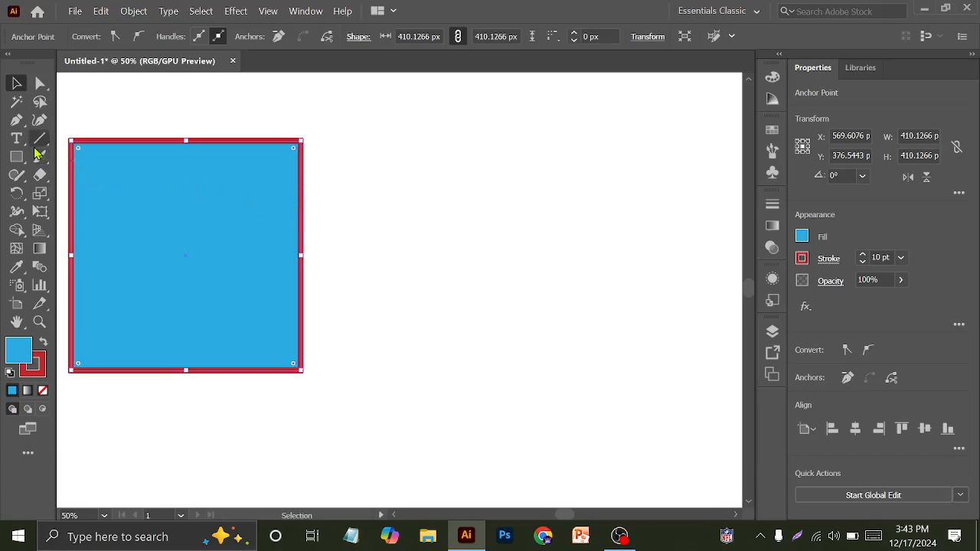
Step: Move the square down and to the right on the artboard, and set its stroke to None
right_click(17, 121)
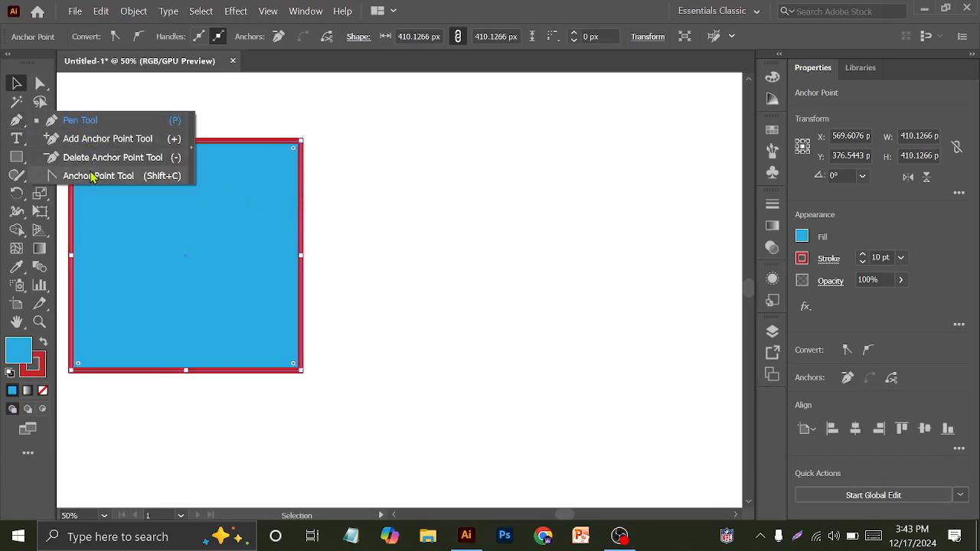
scroll(258, 275, "down", 1)
left_click_drag(258, 271, 344, 271)
left_click(128, 37)
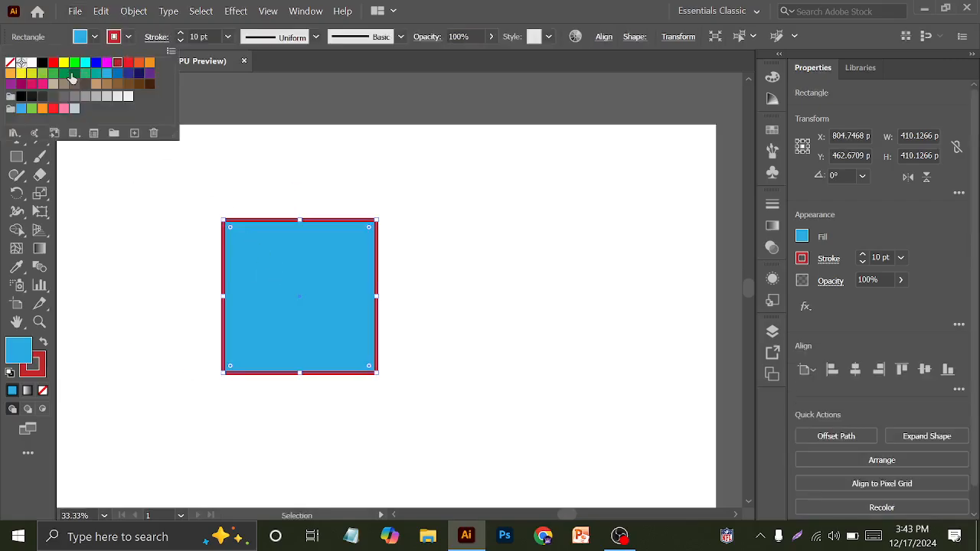
left_click(13, 67)
Step: Widen the blue square into a rectangle about 794 px wide and 410 px high, shifted slightly down
left_click(299, 265)
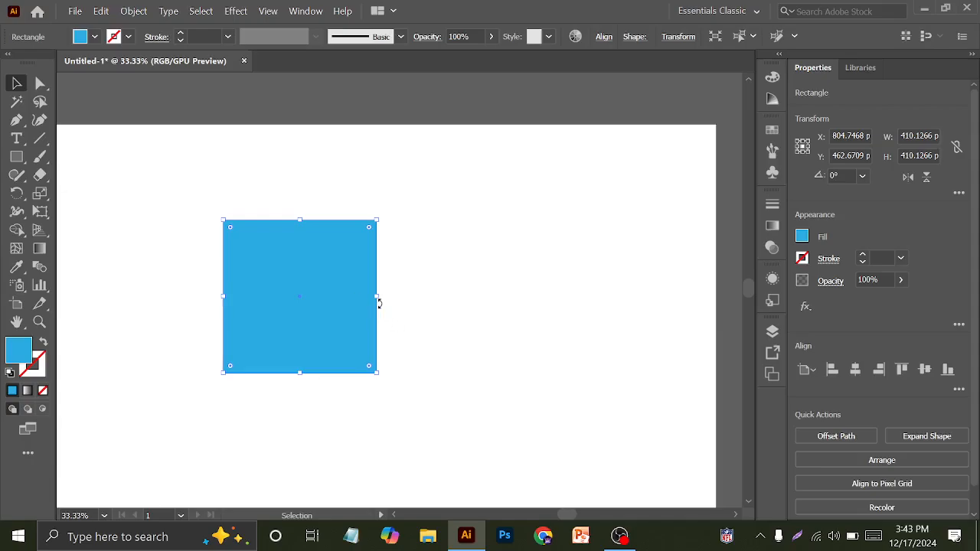
mouse_move(376, 297)
left_mouse_down()
mouse_move(519, 301)
mouse_move(393, 303)
left_mouse_up()
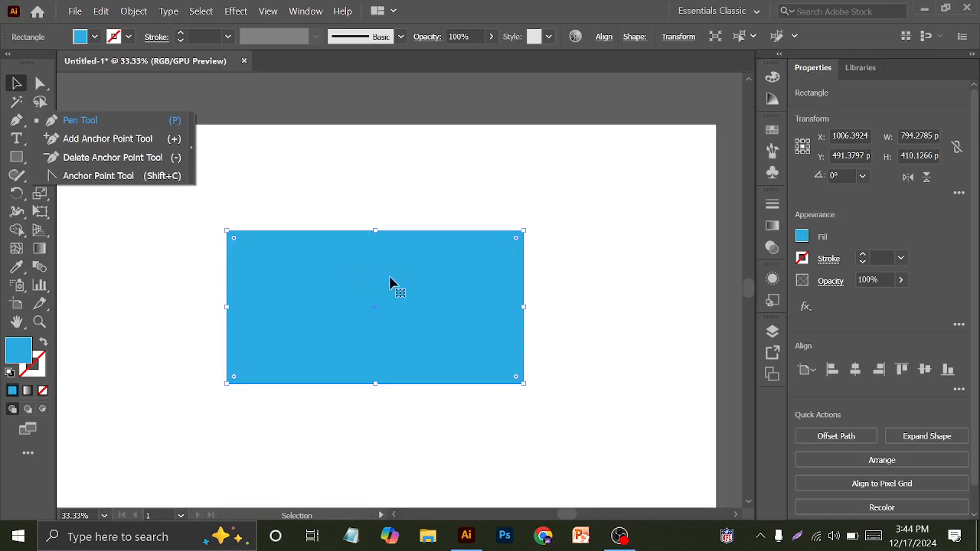
left_click(424, 295)
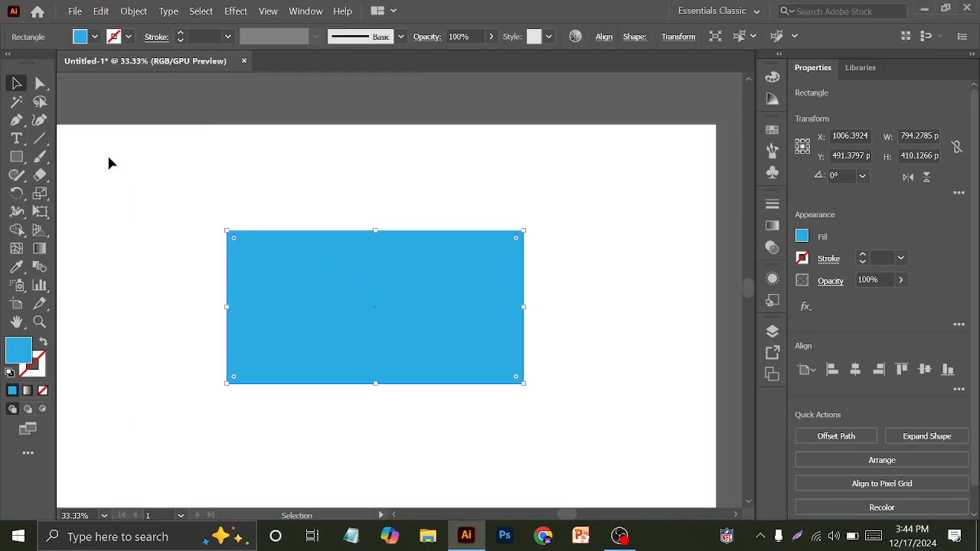
Step: Add an anchor point near the middle of the rectangle's top edge, and select the whole path with Direct Selection
left_click(16, 119)
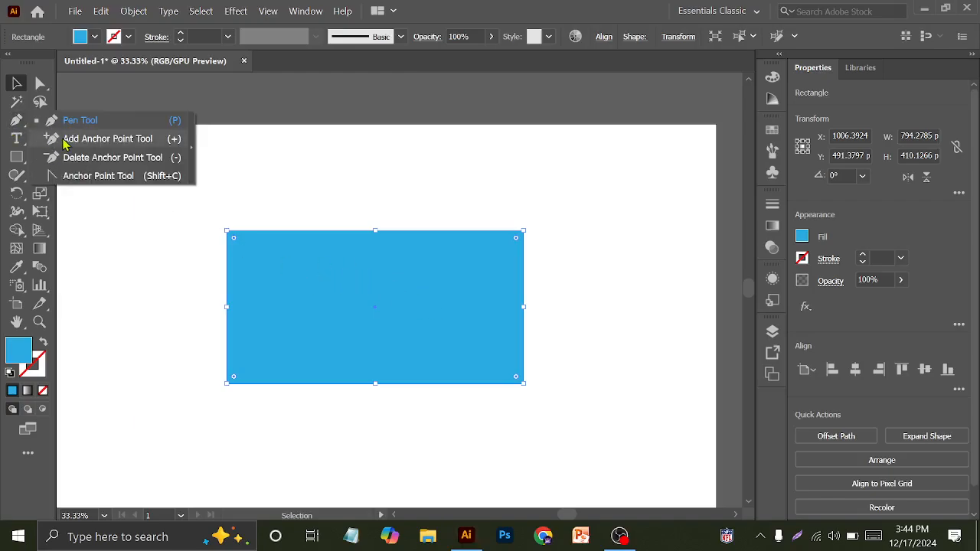
left_click(64, 141)
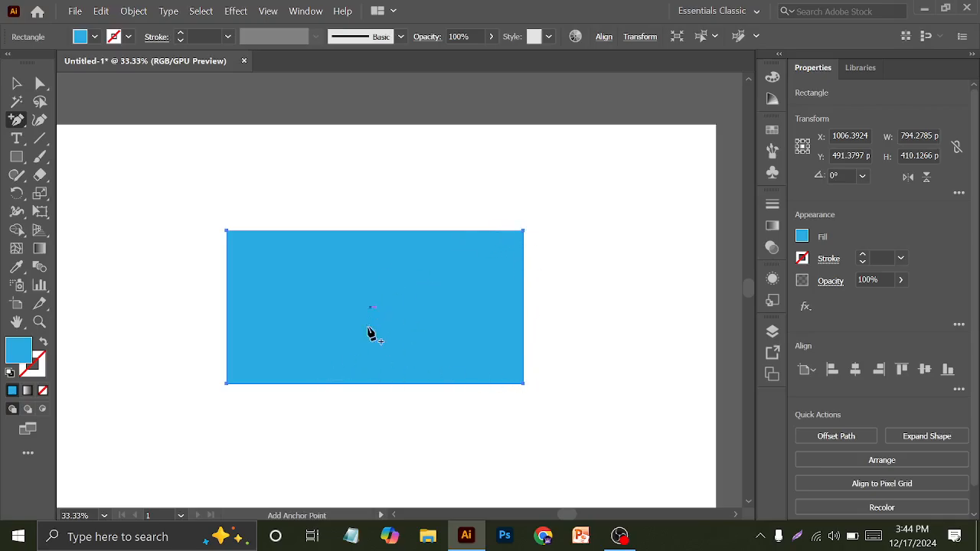
left_click(365, 231)
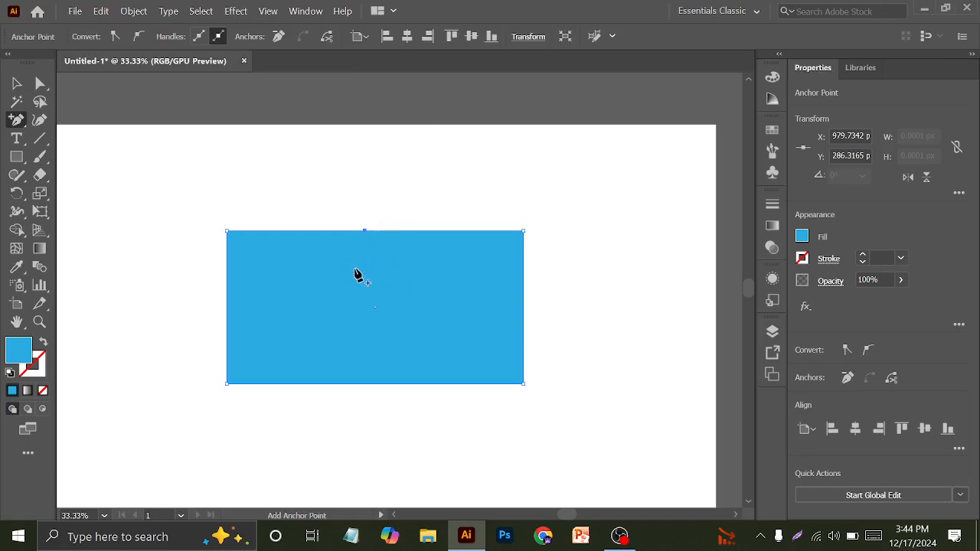
left_click(43, 87)
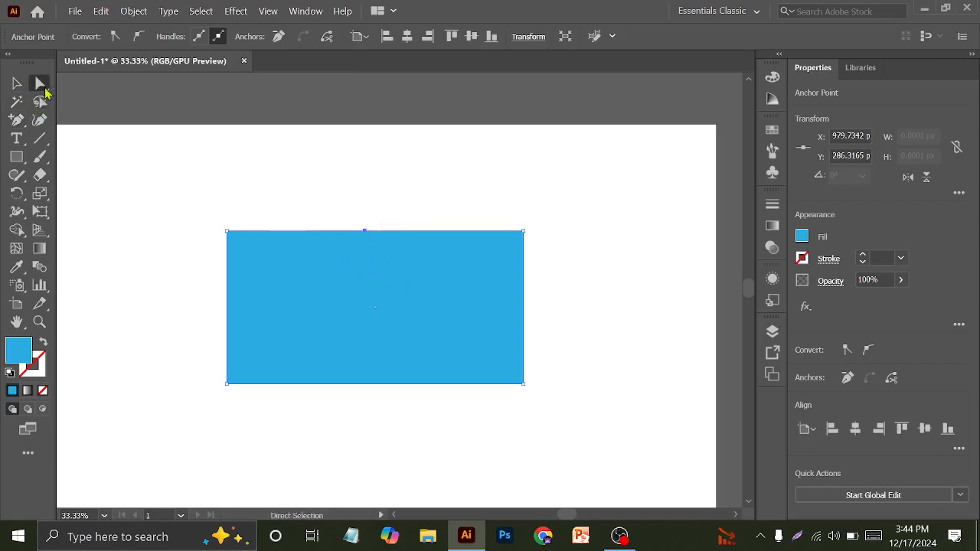
left_click(365, 285)
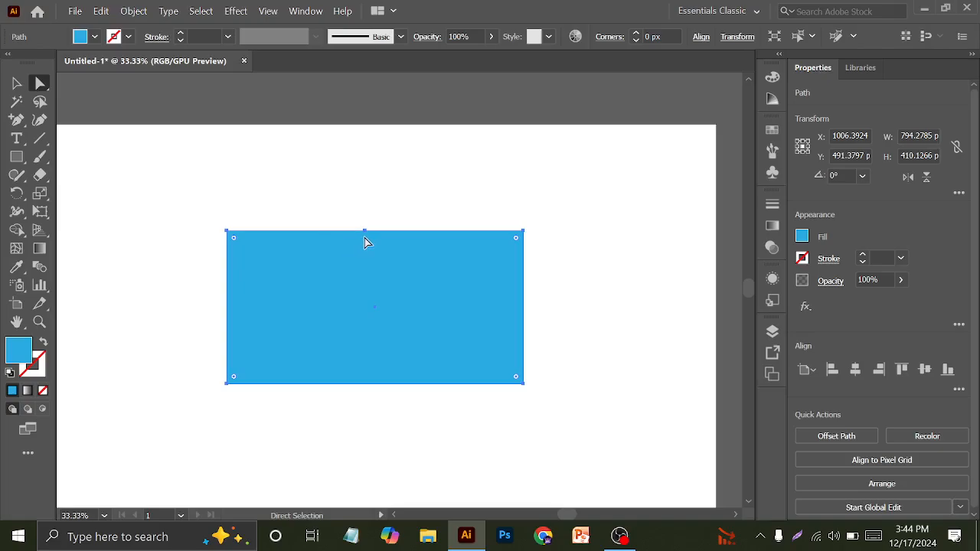
Step: Try a second anchor point on the rectangle's top edge, between the left corner and the middle point
left_click(14, 124)
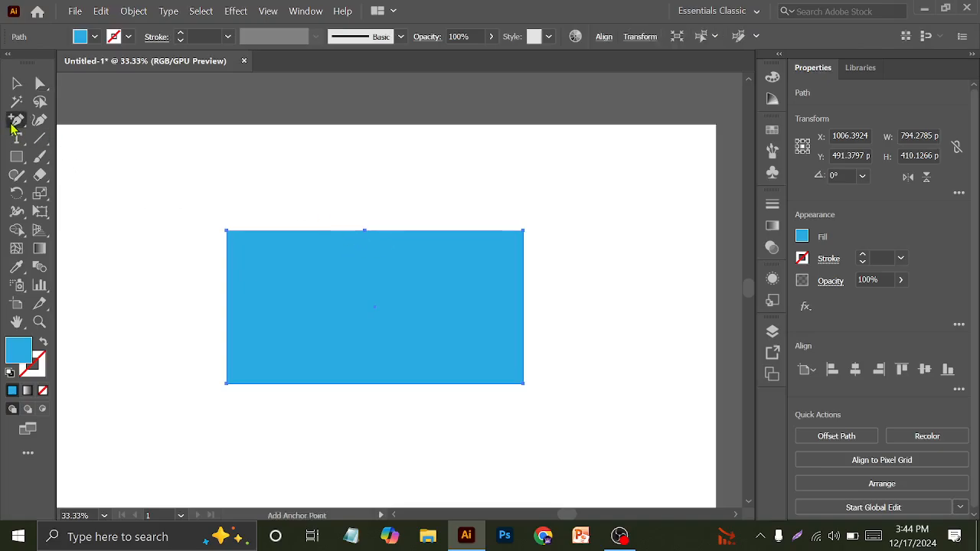
left_click(286, 231)
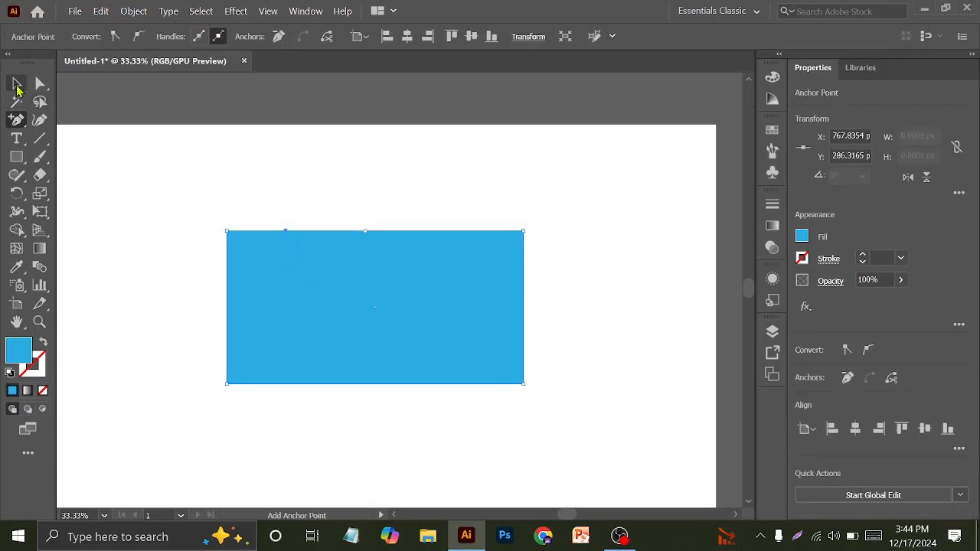
left_click(40, 83)
left_click(299, 263)
left_click_drag(176, 177, 603, 458)
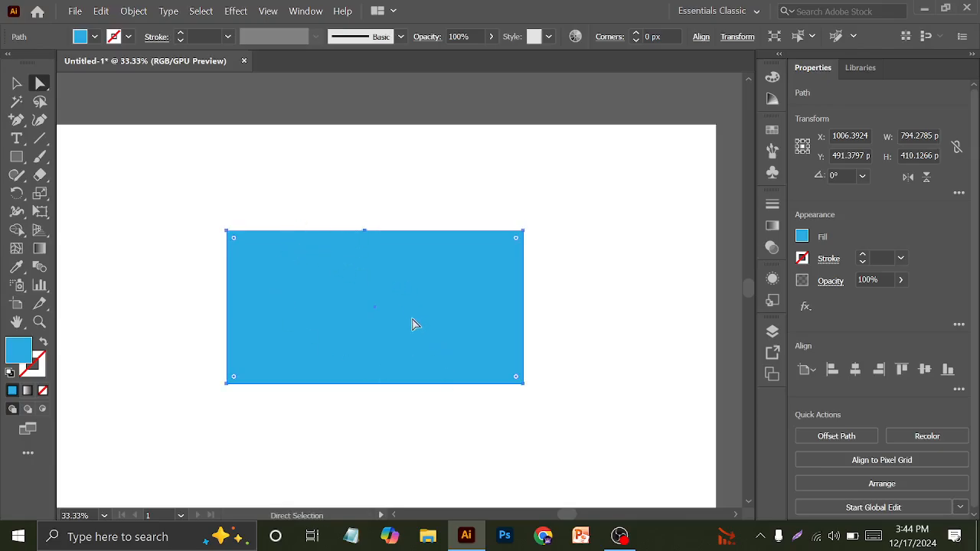
Step: Pull the top edge's middle anchor point up into a house-like peak, and undo the move
left_click(365, 233)
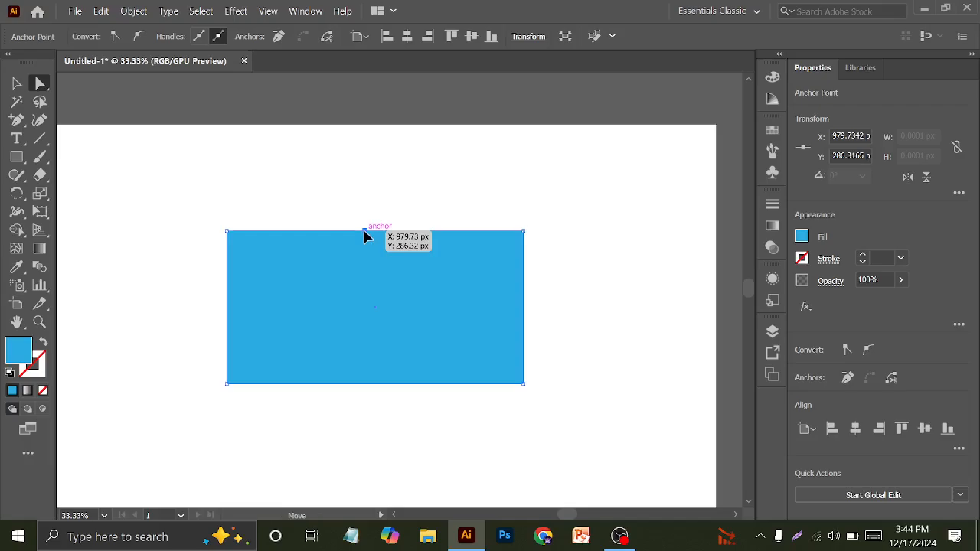
left_click_drag(365, 232, 374, 138)
left_click(464, 171)
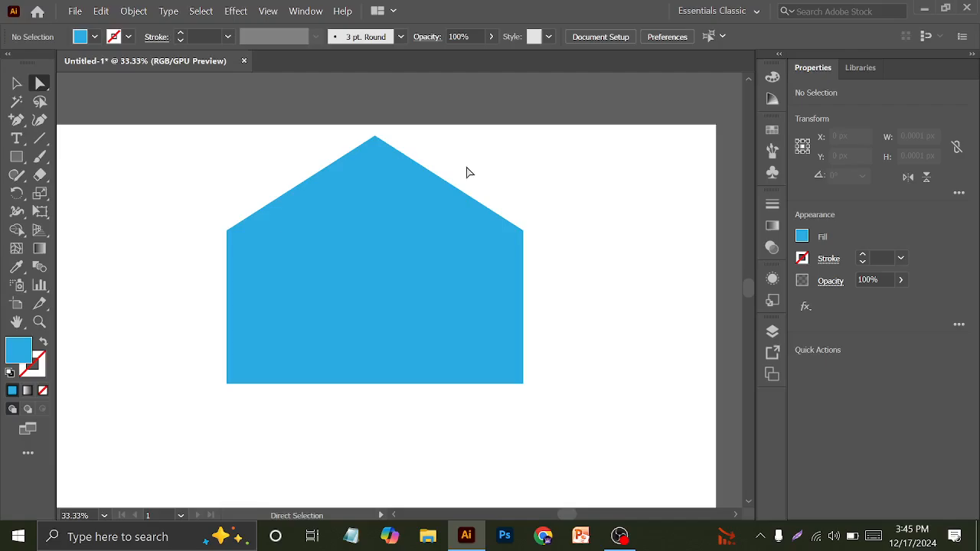
key("ctrl+z")
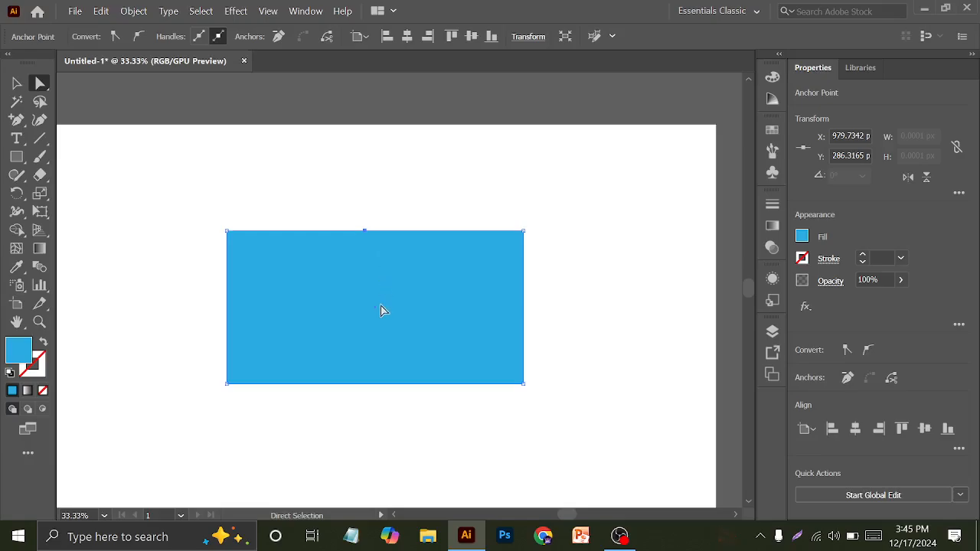
Step: Delete the blue rectangle, and draw a new one about 818 px wide and 461 px high in the artboard's right half
scroll(350, 203, "down", 2)
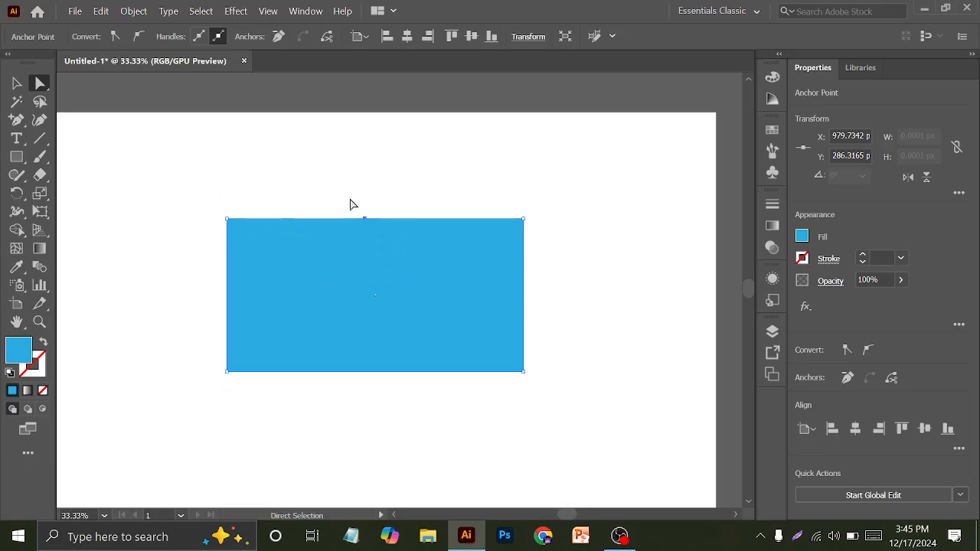
left_click(423, 275)
key("Delete")
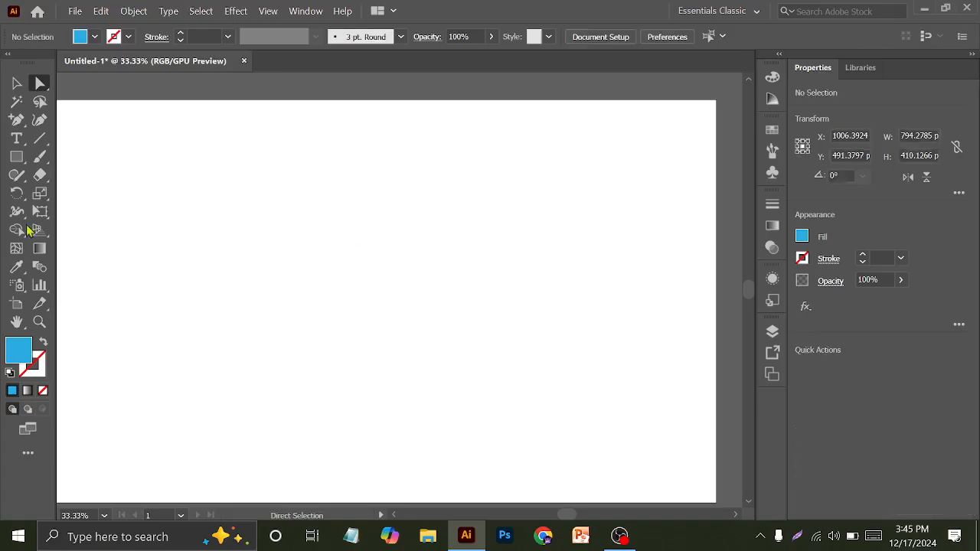
left_click(16, 157)
mouse_move(295, 226)
left_mouse_down()
mouse_move(444, 372)
mouse_move(468, 295)
mouse_move(600, 398)
left_mouse_up()
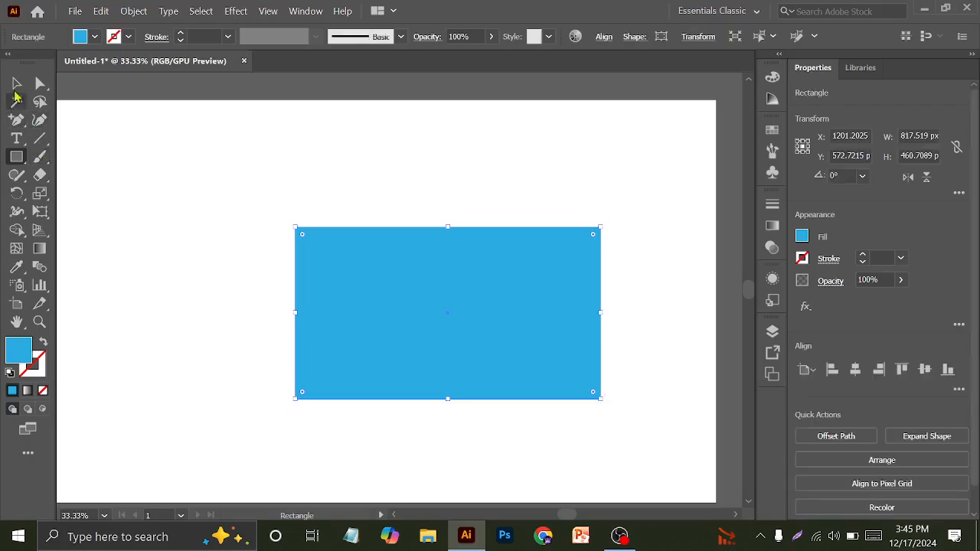
Step: Add an anchor point near the middle of the rectangle's top edge and pull it up into a house-like peak
left_click(16, 124)
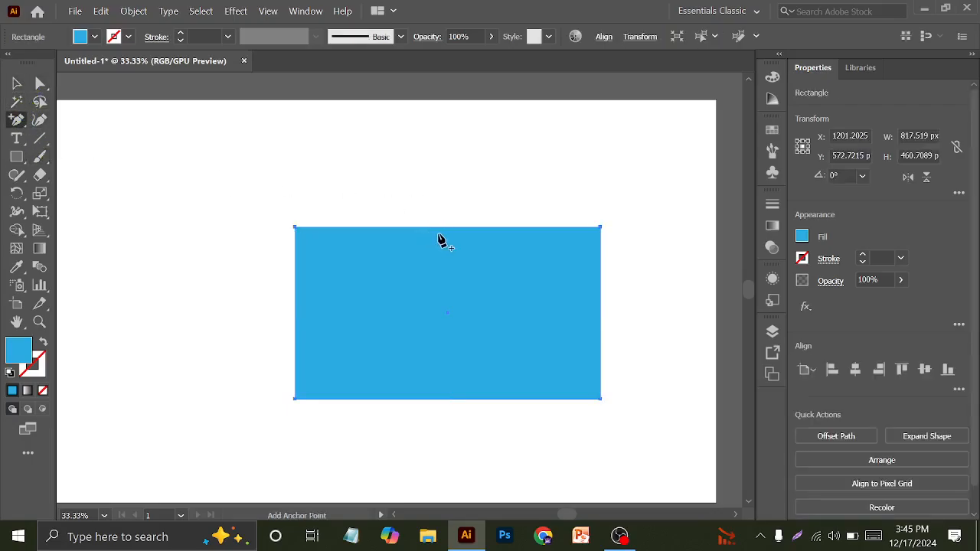
left_click(437, 228)
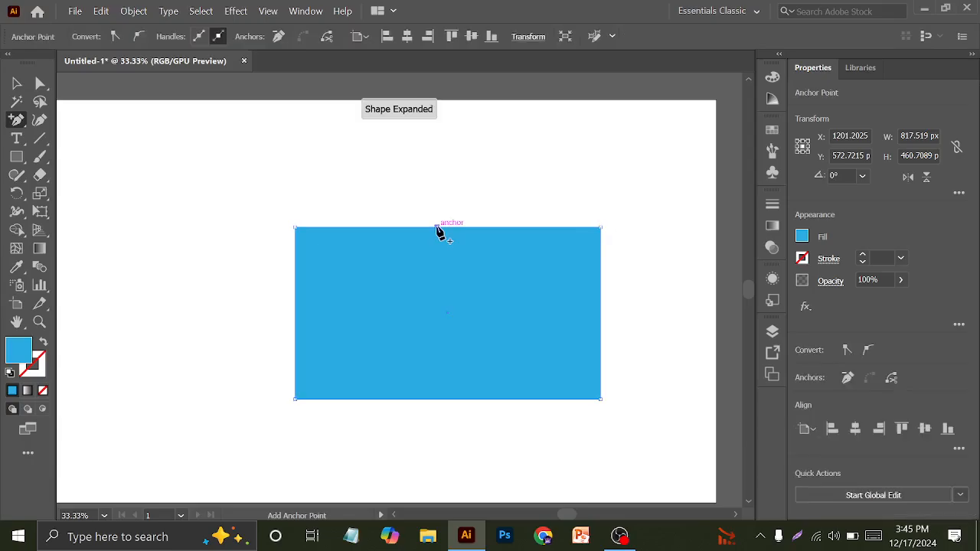
left_click(31, 85)
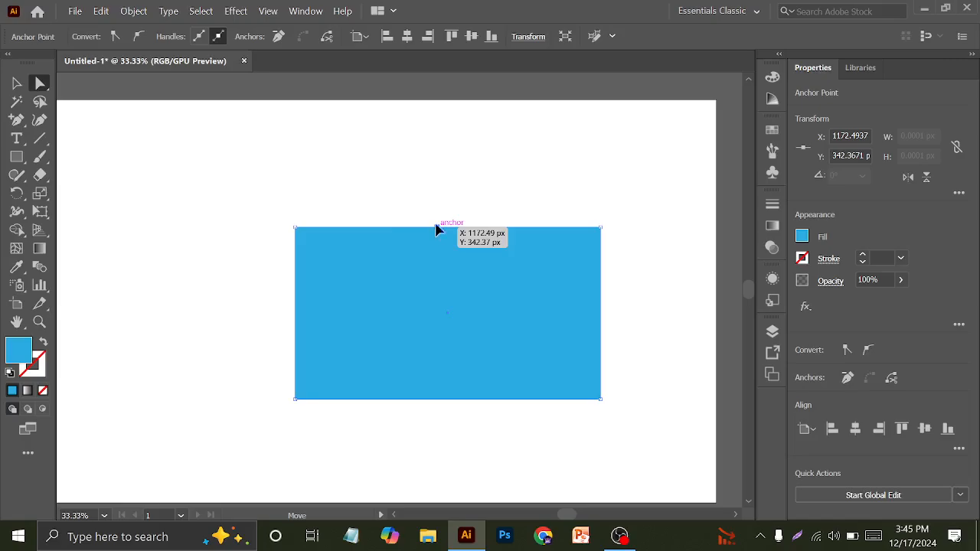
left_click_drag(437, 227, 439, 130)
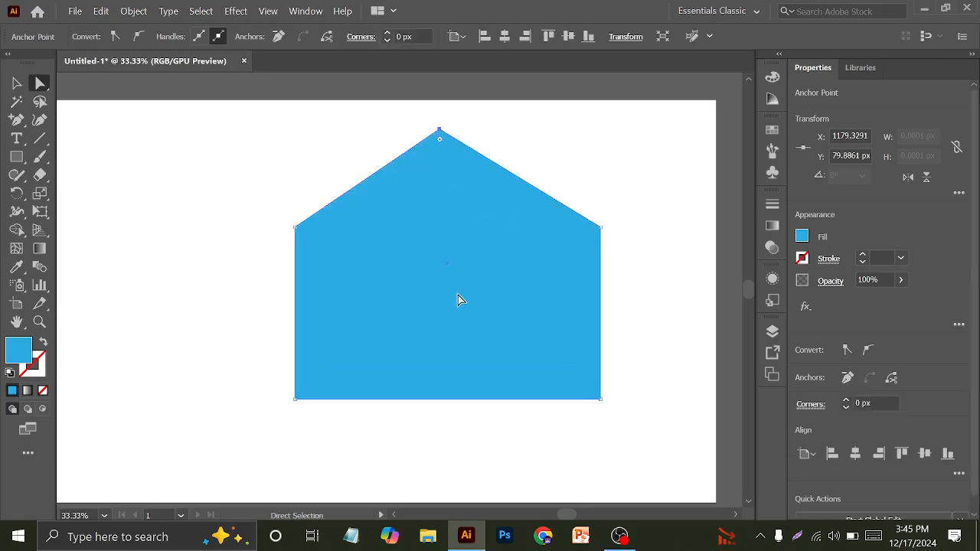
Step: Add an anchor point halfway along the left roof slope and move it out directly above the shape's left side, near peak height
left_click(16, 120)
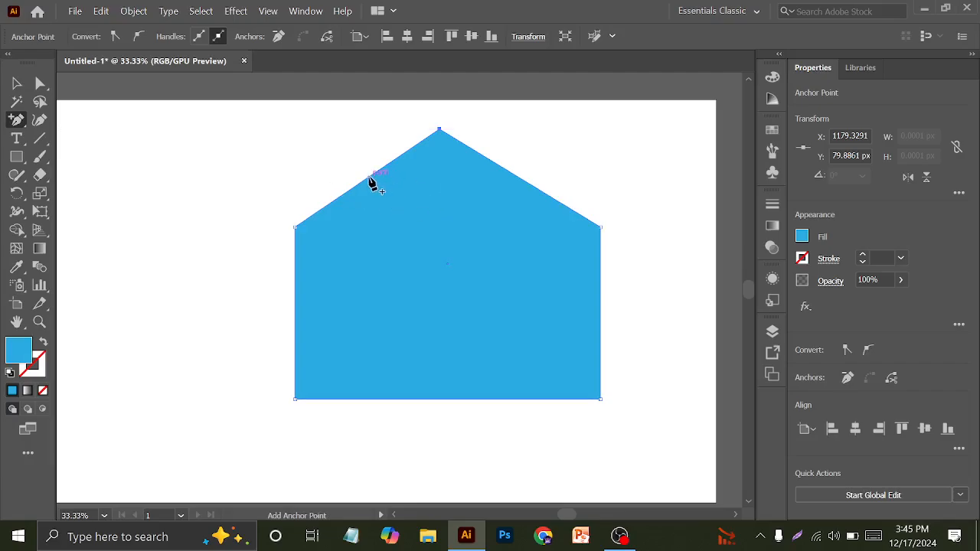
left_click(370, 180)
left_click(46, 90)
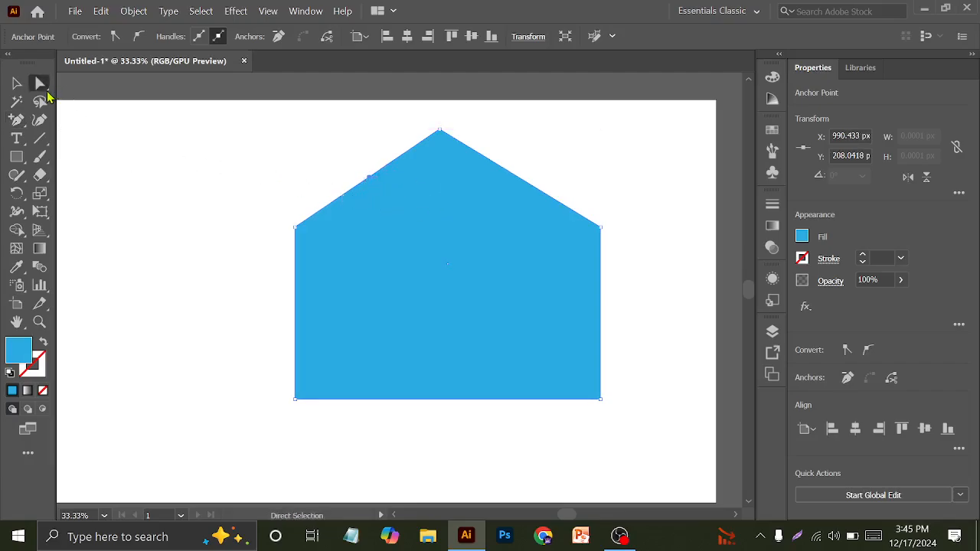
left_click_drag(369, 182, 296, 122)
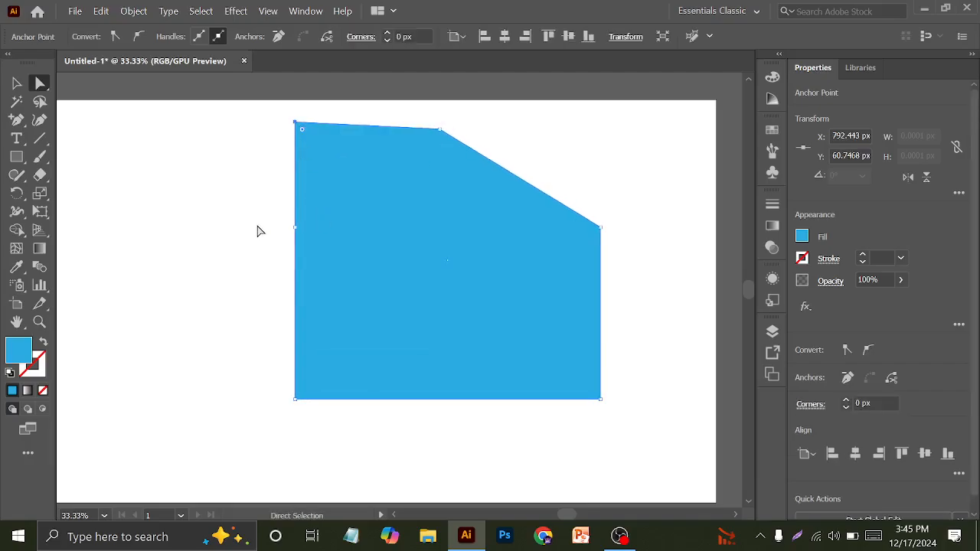
Step: Undo both added anchor points and their moves, back to the plain rectangle
scroll(257, 230, "up", 1)
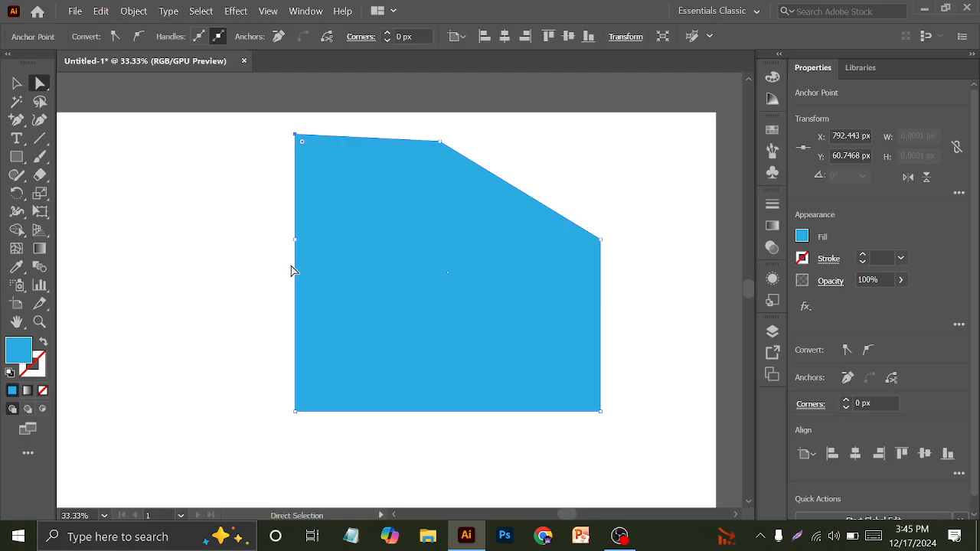
key("ctrl+z")
key("ctrl+z")
key("ctrl+z")
key("ctrl+z")
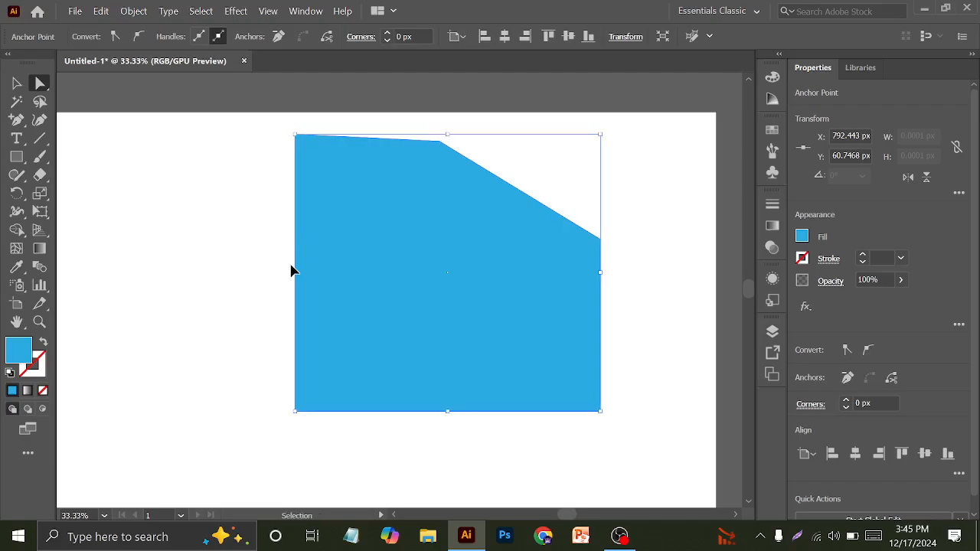
key("ctrl+z")
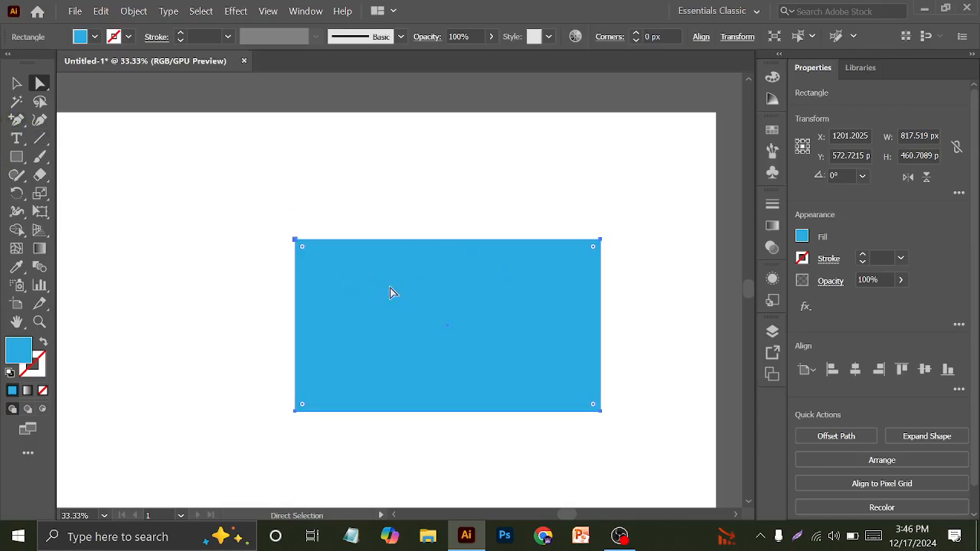
Step: Move the rectangle up and to the left on the artboard, and activate the Delete Anchor Point tool
left_click(16, 82)
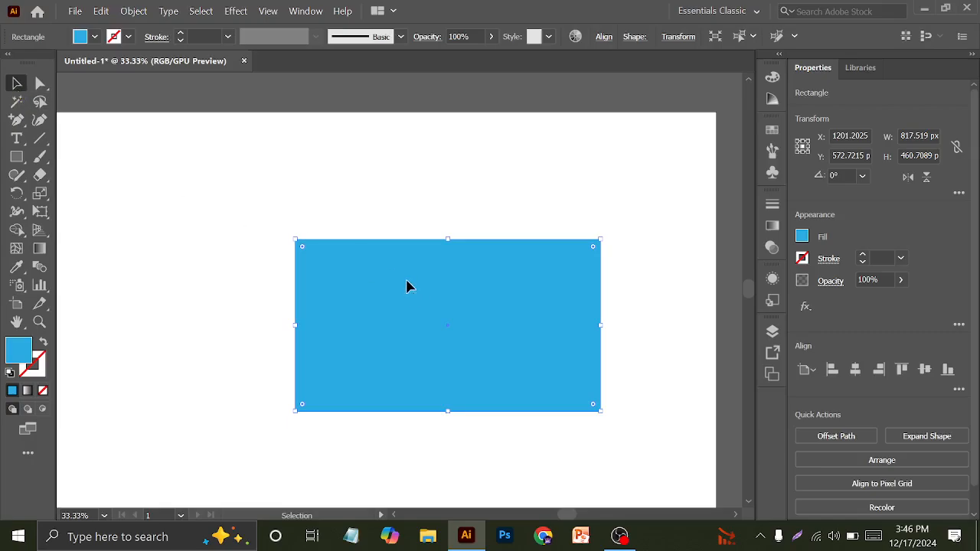
left_click_drag(407, 284, 299, 275)
left_click(16, 120)
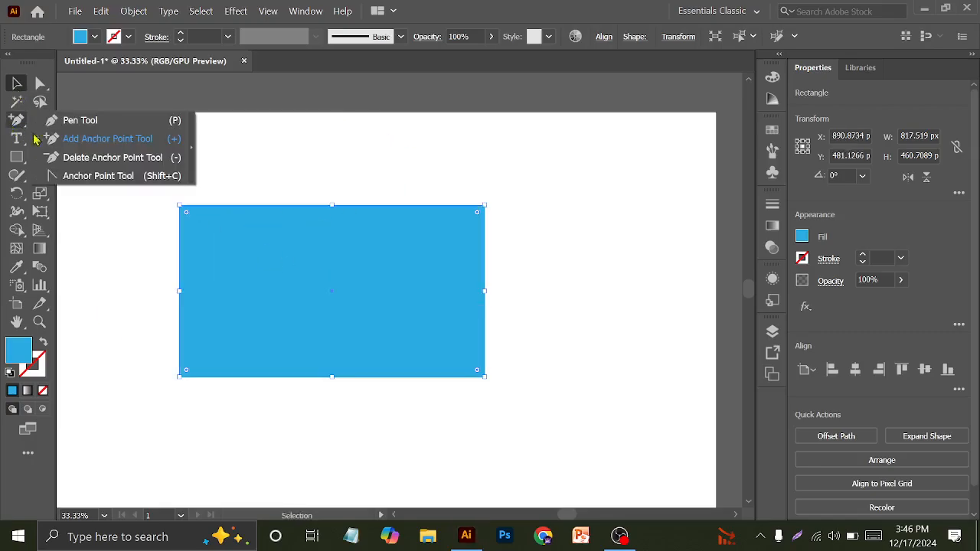
left_click(108, 158)
Step: Delete the blue rectangle, and draw a square about 325 px wide in the artboard's upper part
left_click(19, 83)
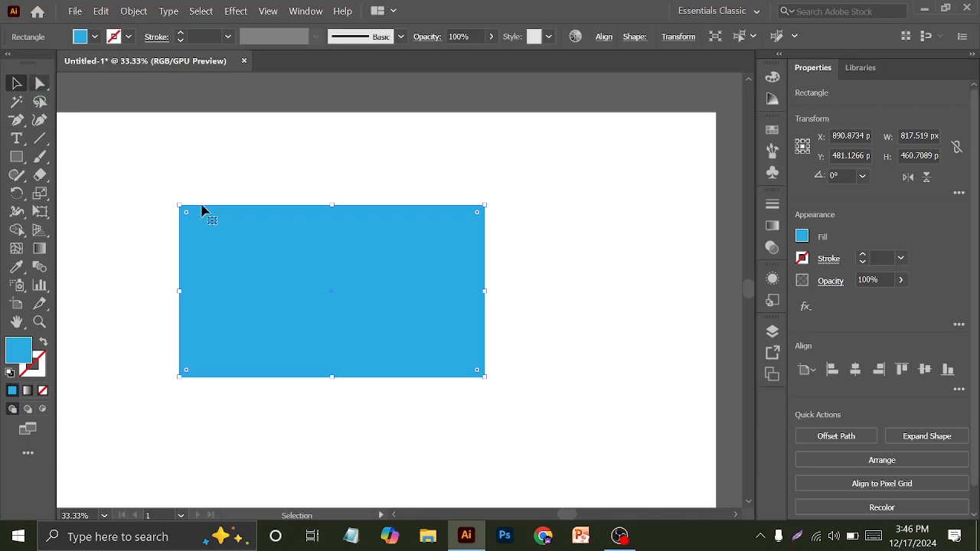
key("Delete")
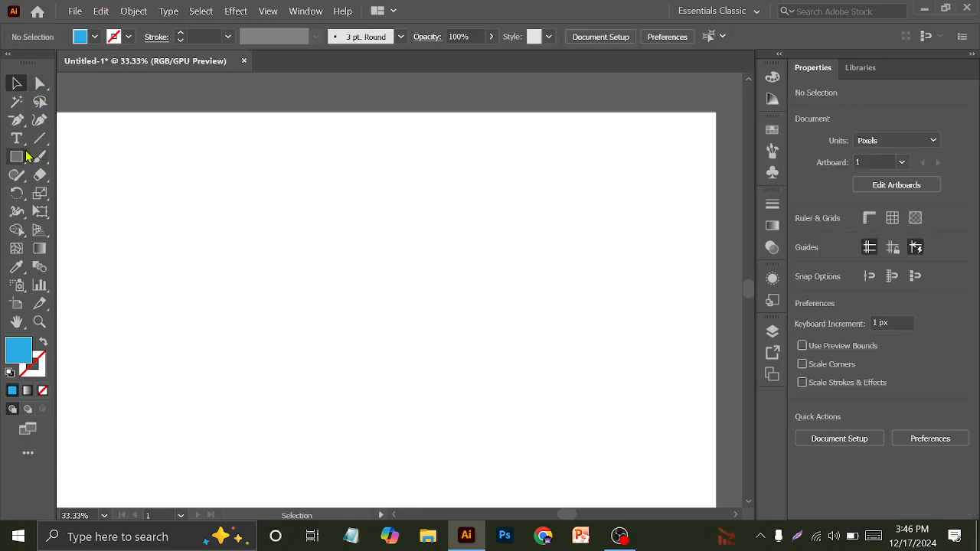
left_click(16, 156)
left_click_drag(223, 163, 349, 285)
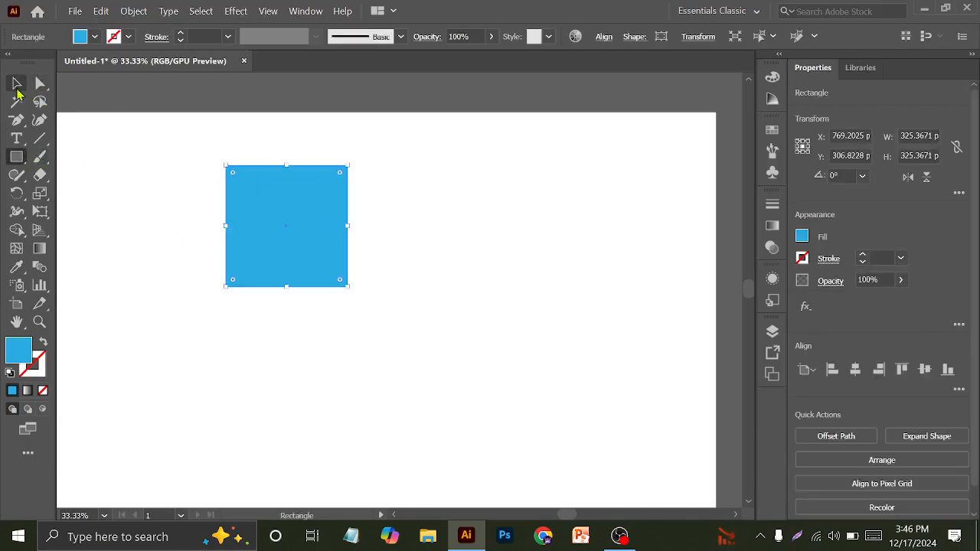
Step: Duplicate the square horizontally to the right, leaving a gap between the two, and select the copy
left_click(16, 82)
left_click_drag(307, 253, 494, 220)
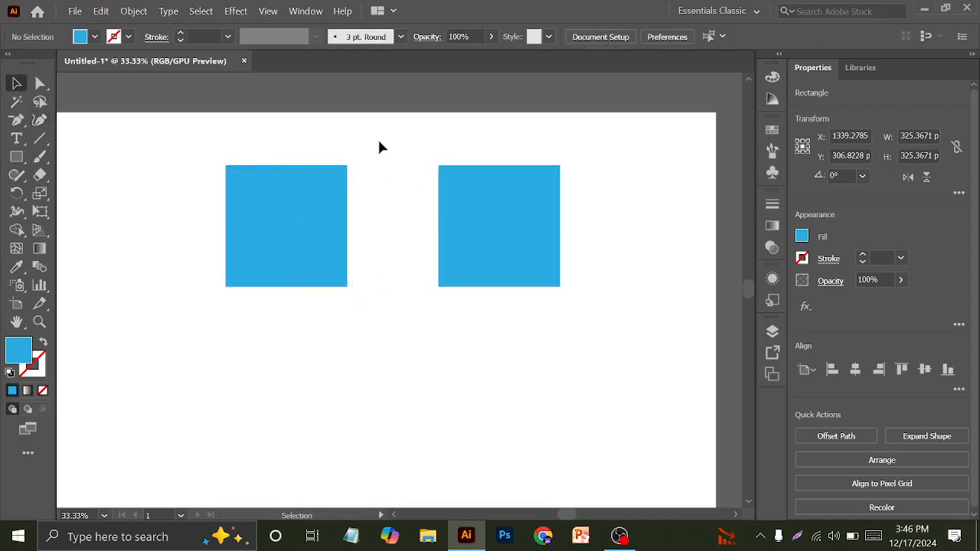
left_click(377, 139)
left_click(446, 191)
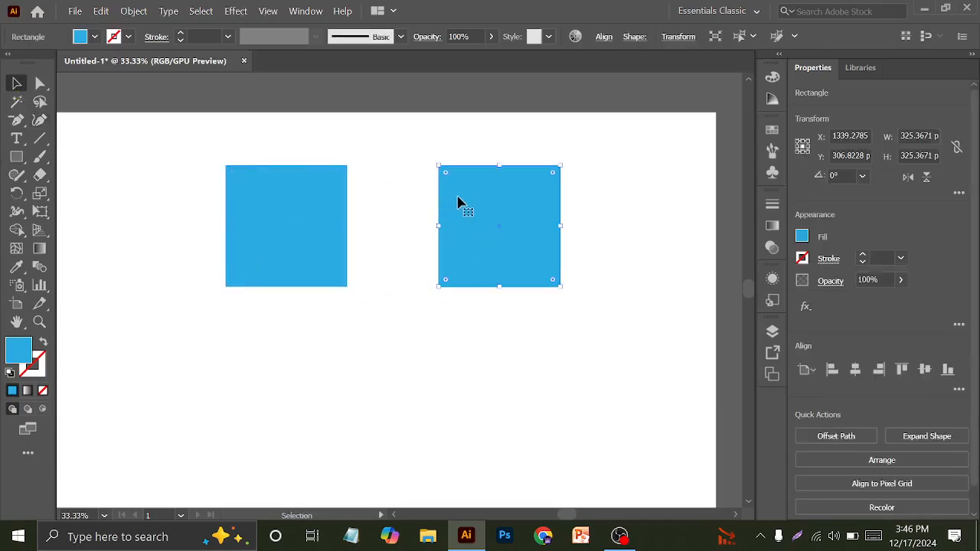
Step: Remove the right square's top-left corner point with the Delete Anchor Point tool, and undo the removal
left_click(40, 83)
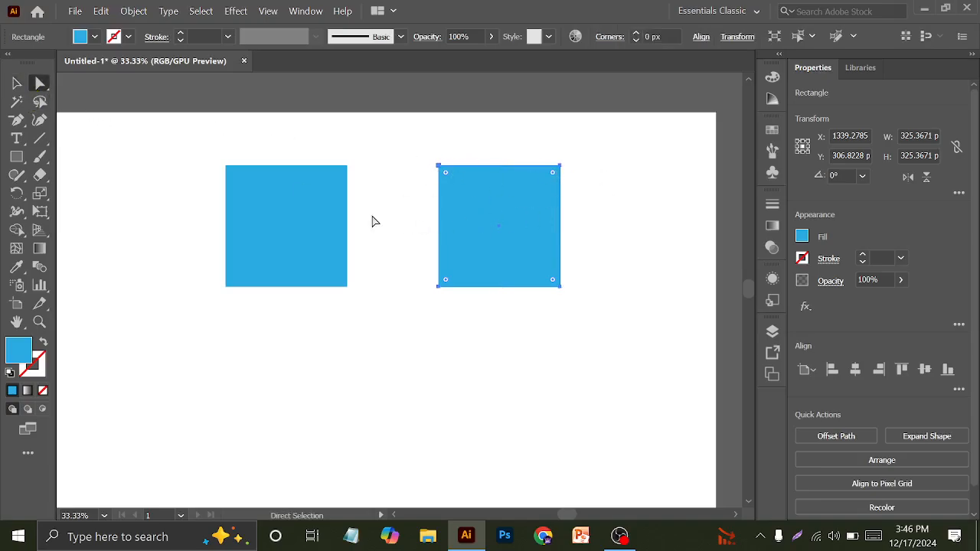
left_click(17, 119)
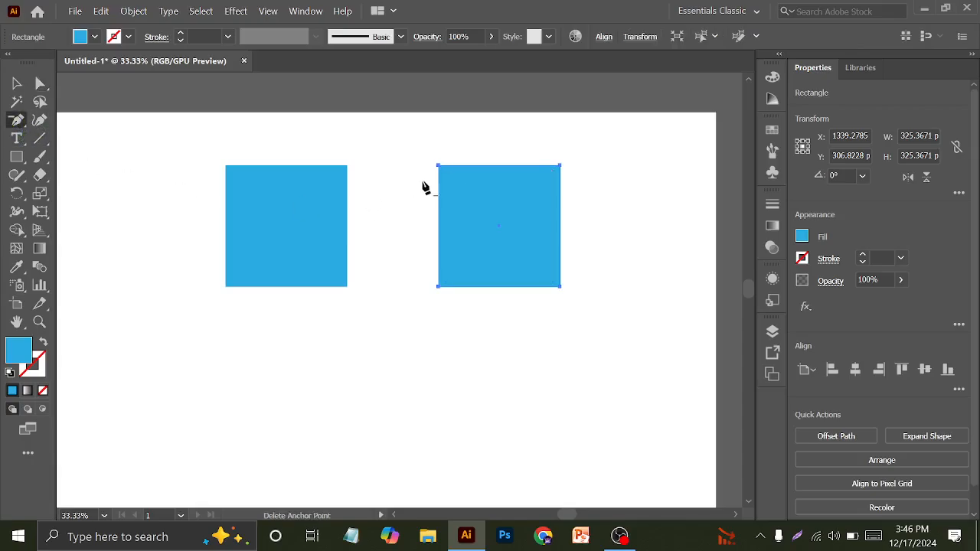
left_click(438, 166)
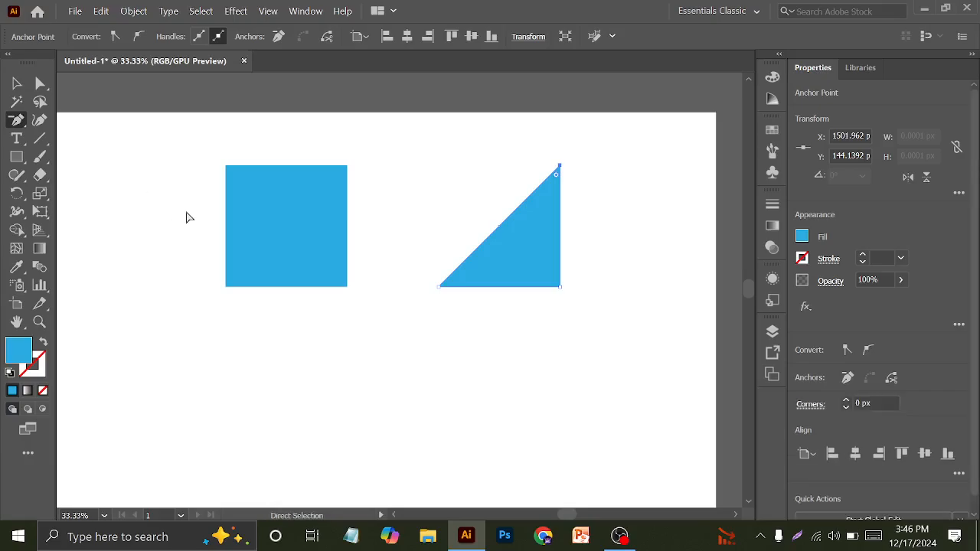
key("ctrl+z")
Step: Delete the left square's top-left point after selecting it with Direct Selection, and remove the right square's with the Delete Anchor Point tool
left_click(40, 84)
left_click(296, 217)
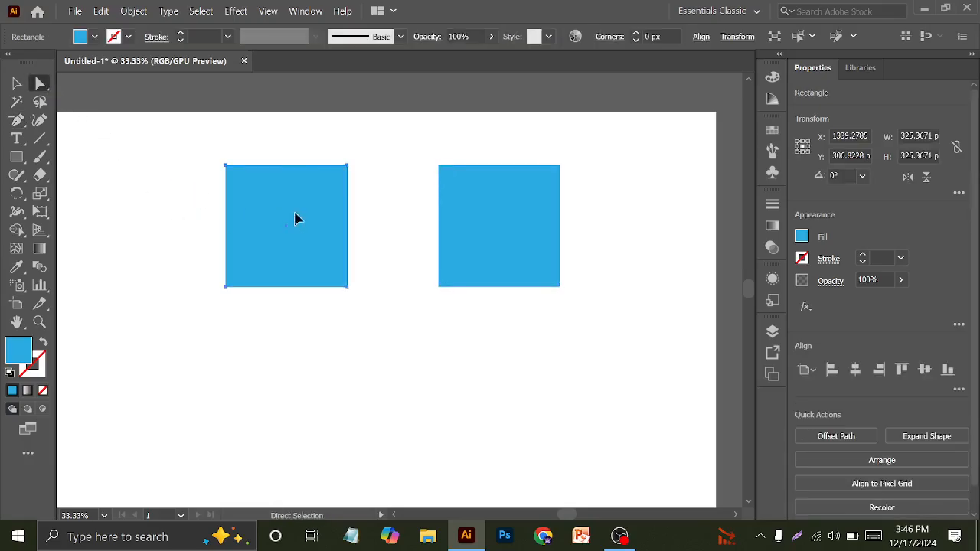
left_click_drag(205, 143, 229, 170)
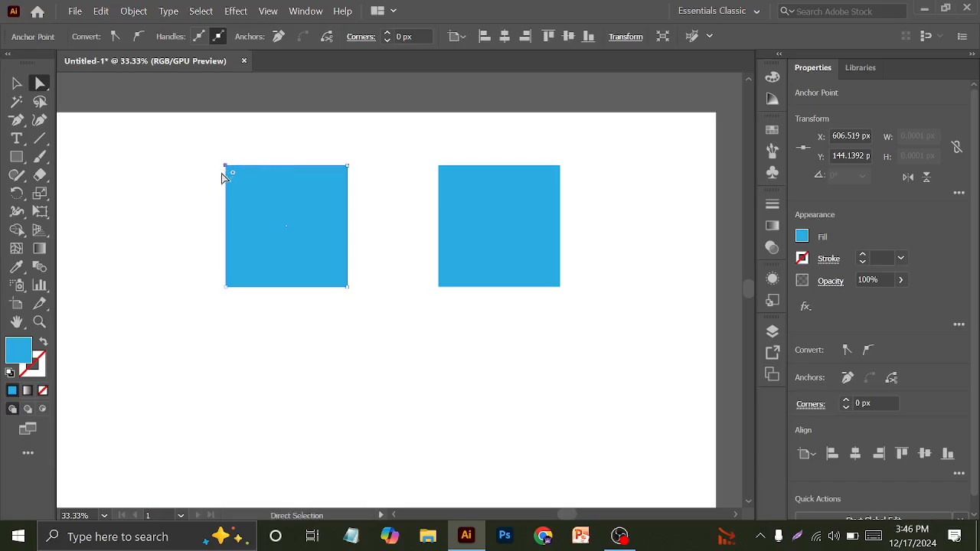
key("Delete")
left_click(19, 122)
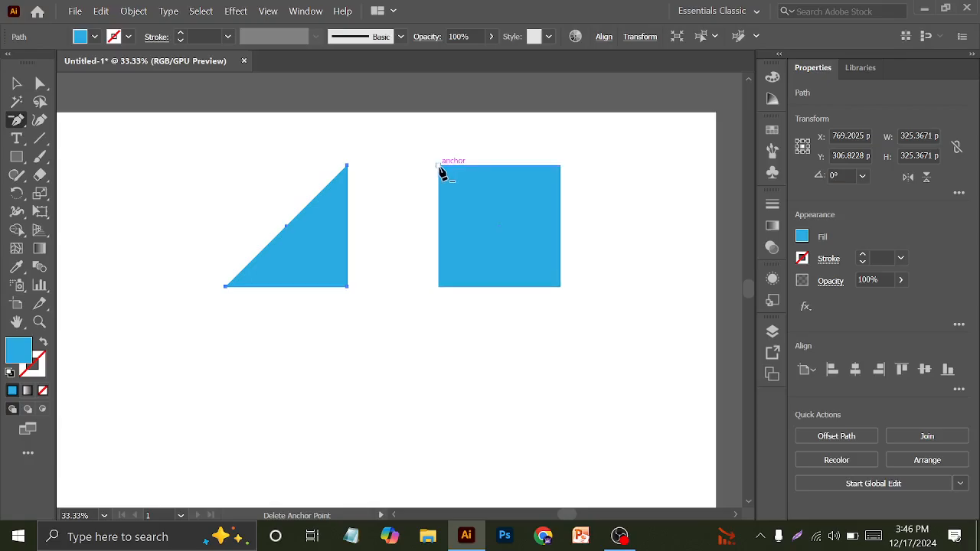
left_click(439, 167)
Step: Examine both cut shapes in Outline view to compare their diagonal edges, selecting the left path
left_click(22, 83)
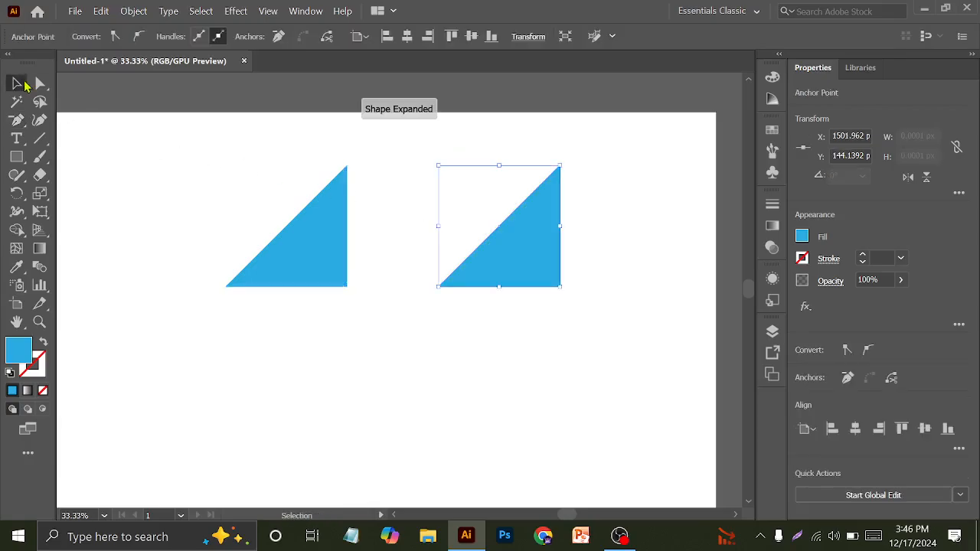
left_click(231, 170)
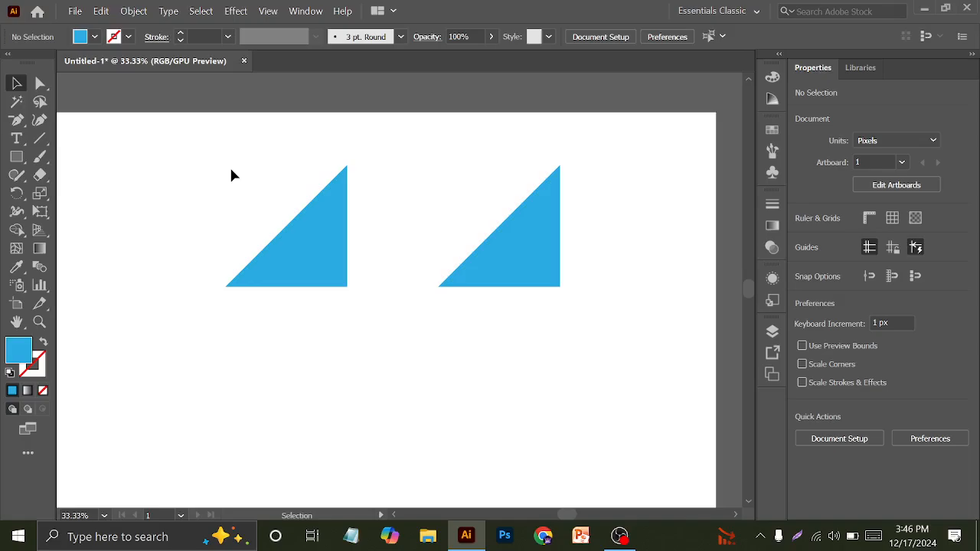
key("ctrl+y")
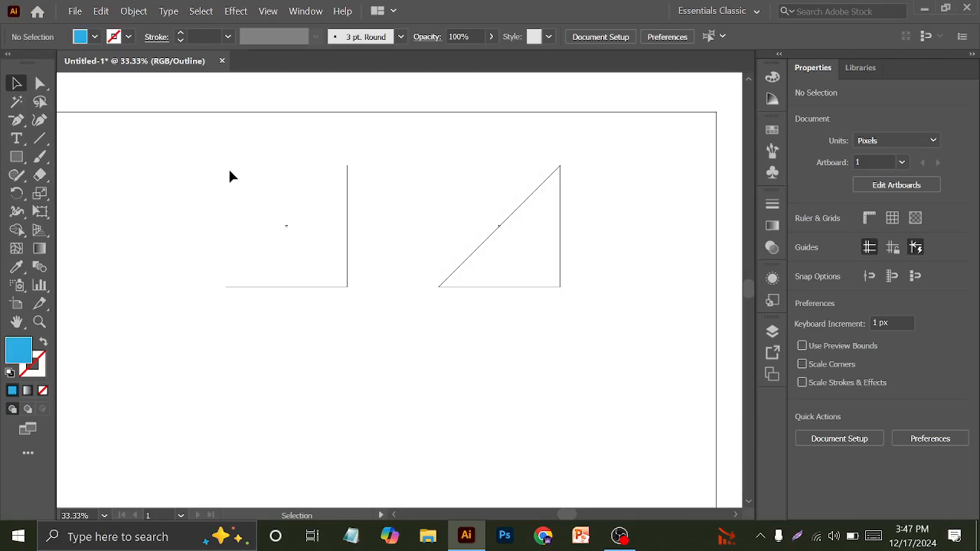
left_click_drag(127, 150, 356, 366)
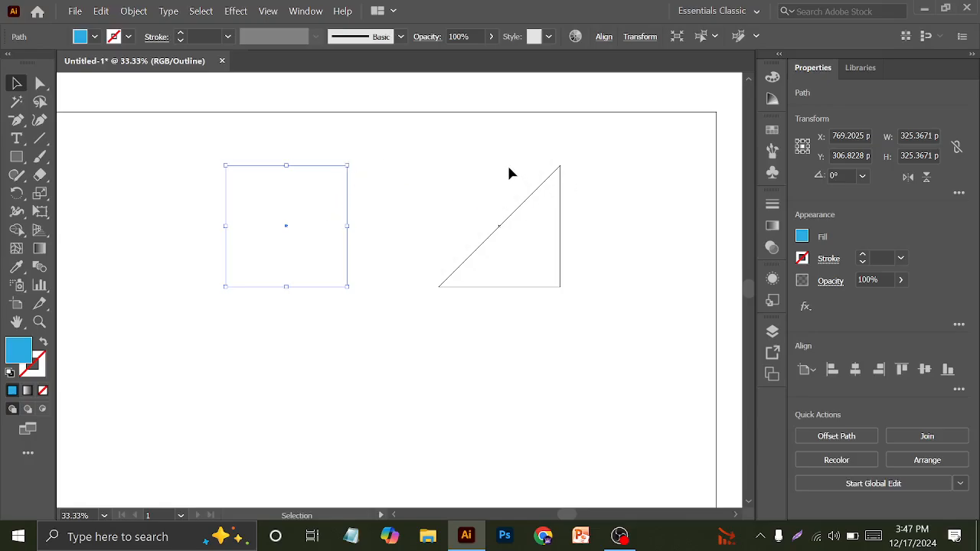
Step: Undo the anchor point deletions on both shapes, keeping the duplicated square, and clear the selection
key("ctrl+z")
key("ctrl+z")
key("ctrl+z")
key("ctrl+z")
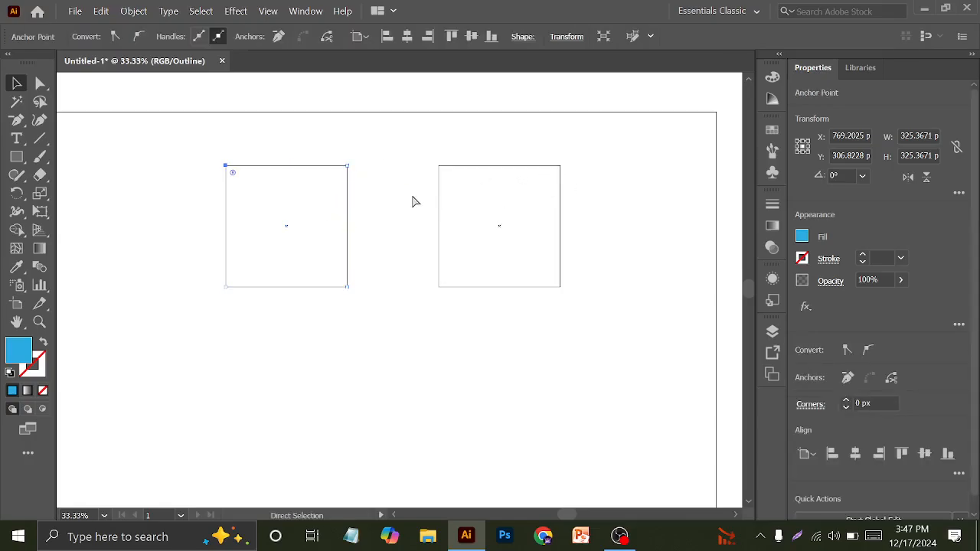
left_click(204, 156)
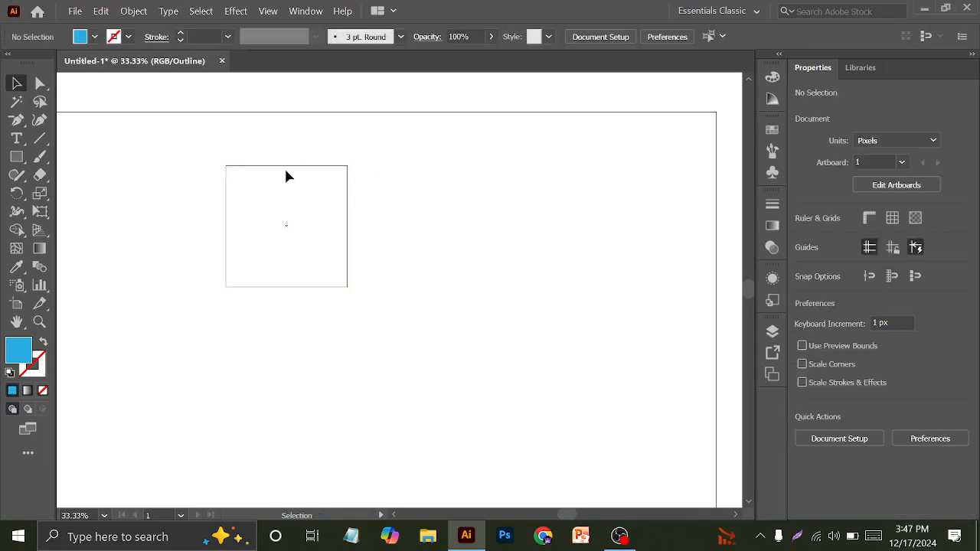
key("ctrl+shift+z")
left_click(168, 140)
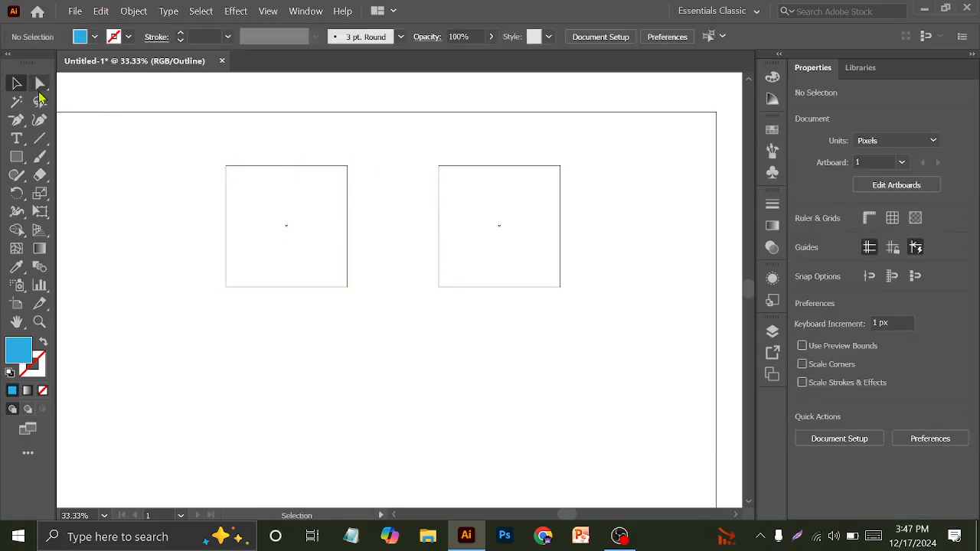
Step: Select the left square's top-left point, remove the right square's with the Delete Anchor Point tool, and return to filled preview
left_click(40, 84)
left_click_drag(203, 135, 228, 170)
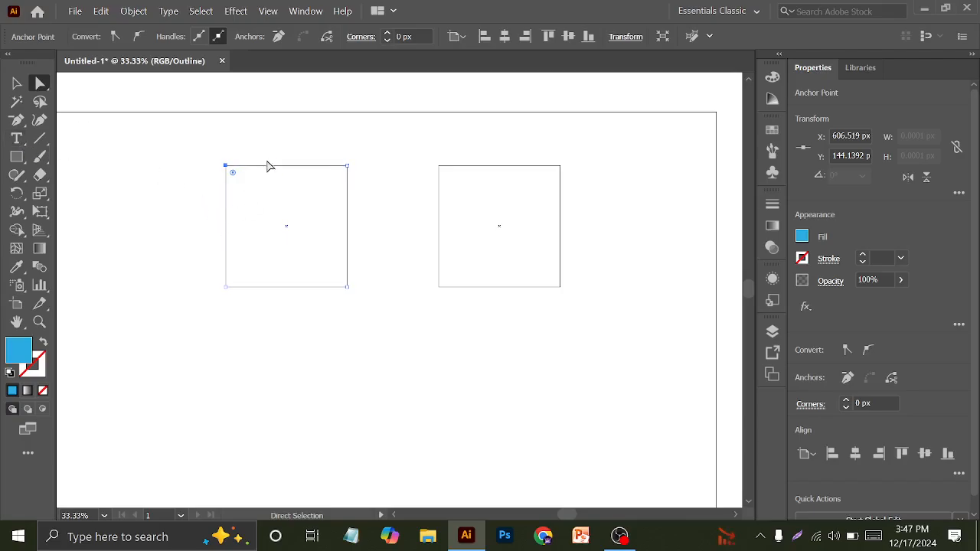
left_click(17, 119)
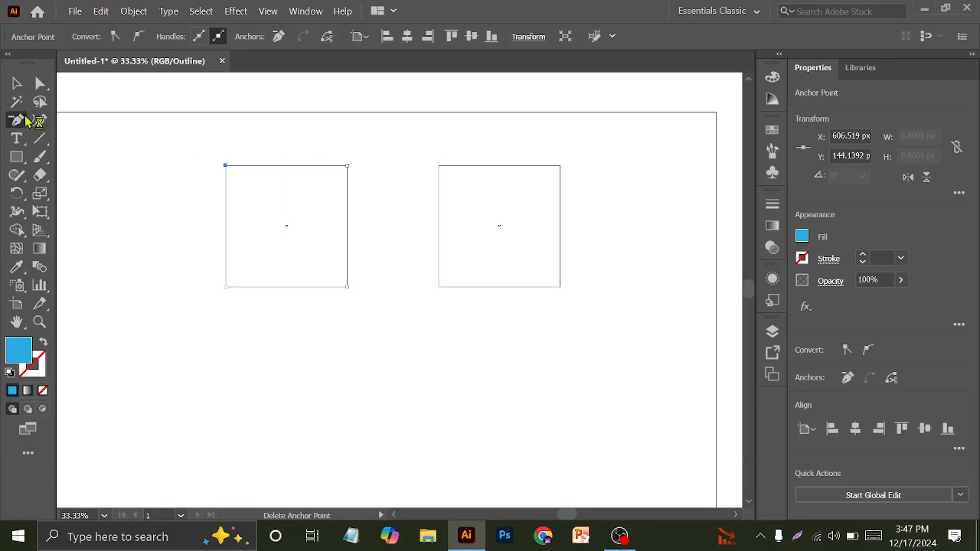
left_click_drag(16, 120, 114, 152)
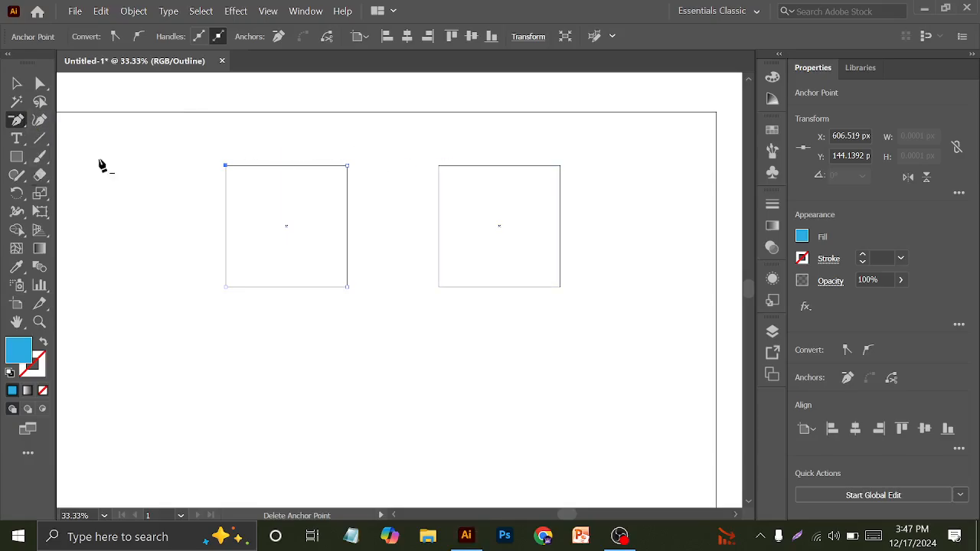
left_click(438, 166)
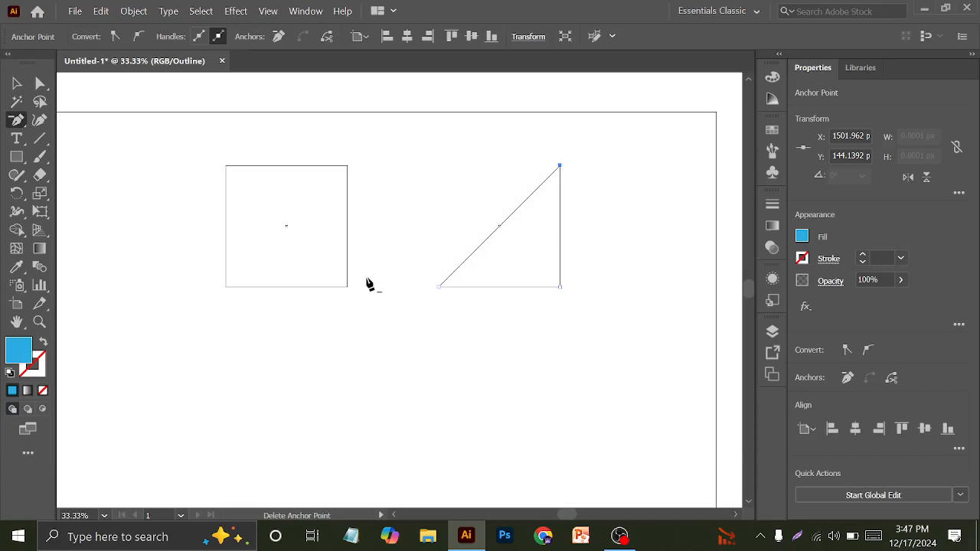
key("ctrl+y")
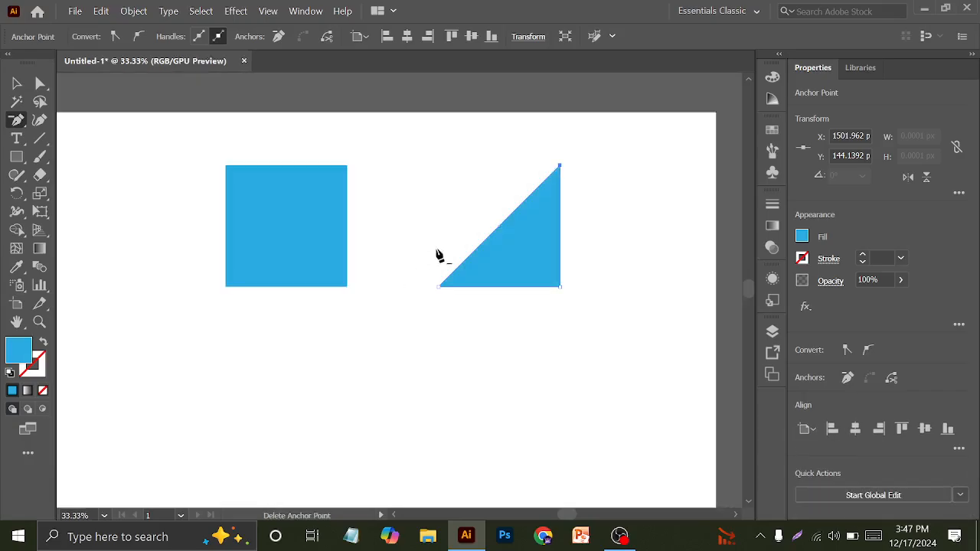
Step: Delete the left blue square with the Selection tool
left_click(17, 83)
left_click(254, 228)
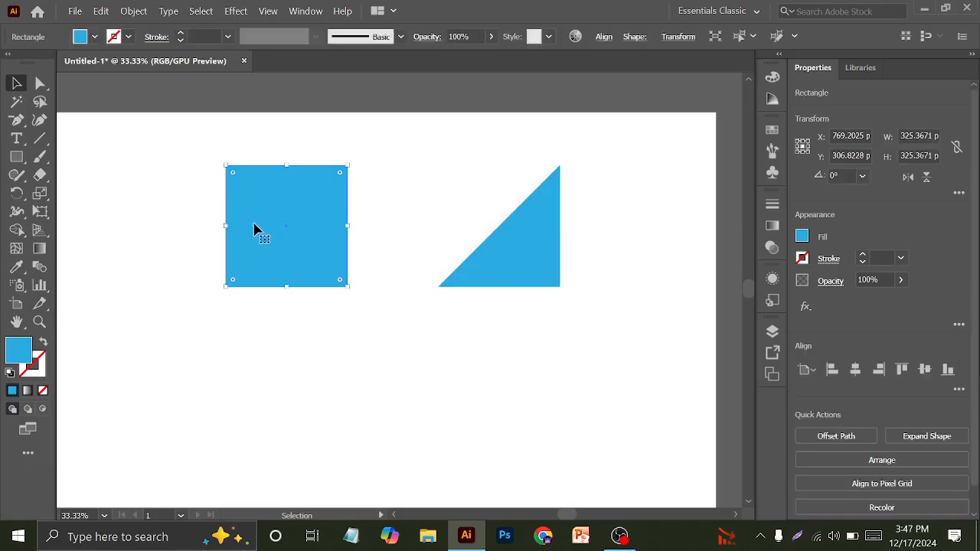
key("Delete")
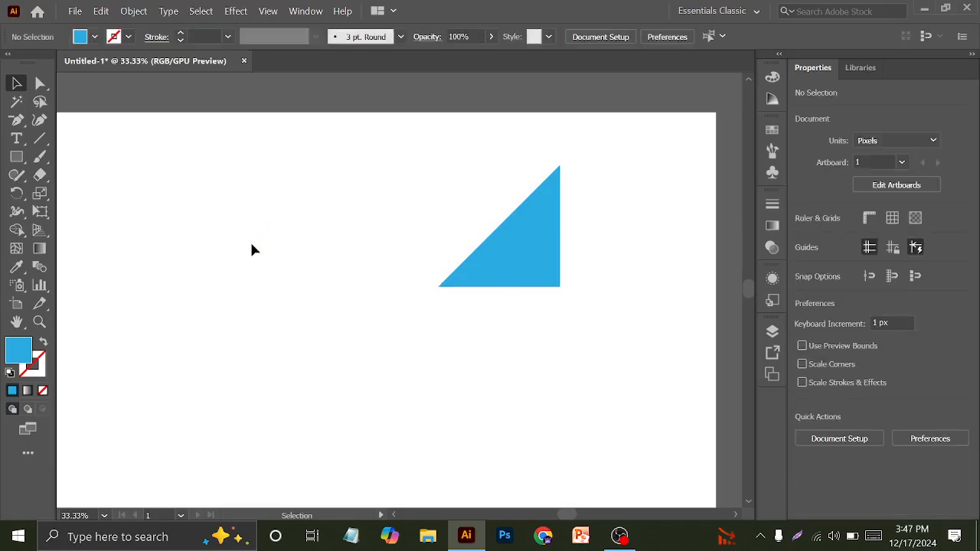
Step: Draw a rectangle covering the blue triangle, and delete both shapes together
left_click(21, 159)
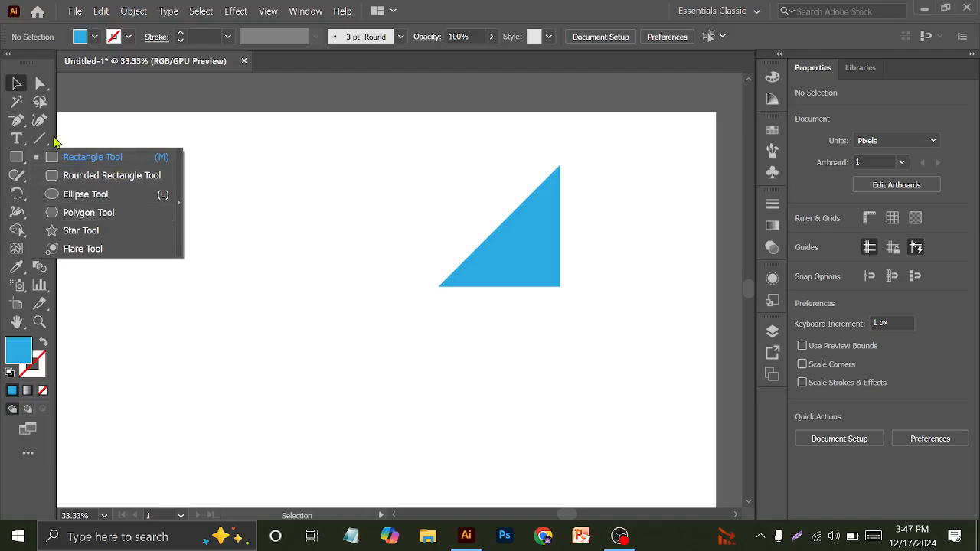
left_click(23, 162)
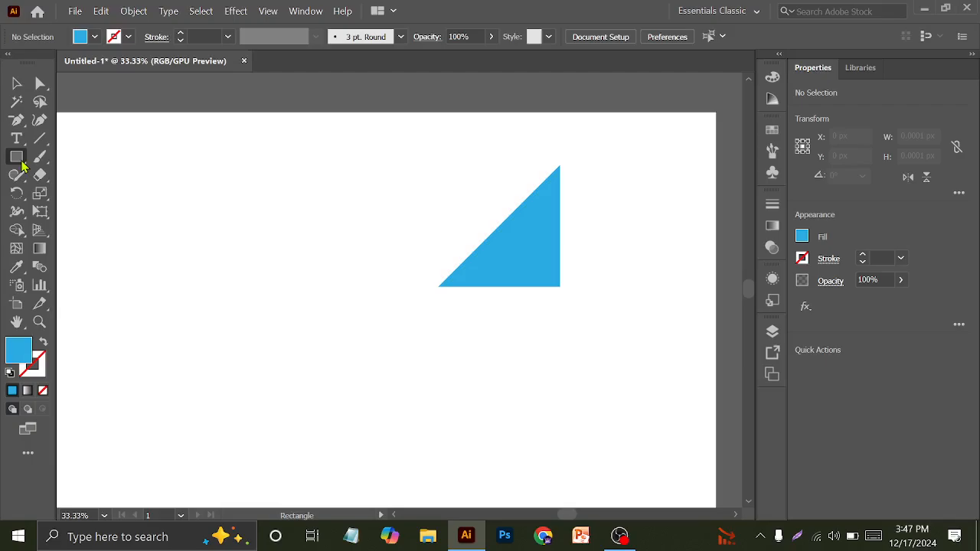
left_click_drag(427, 139, 574, 313)
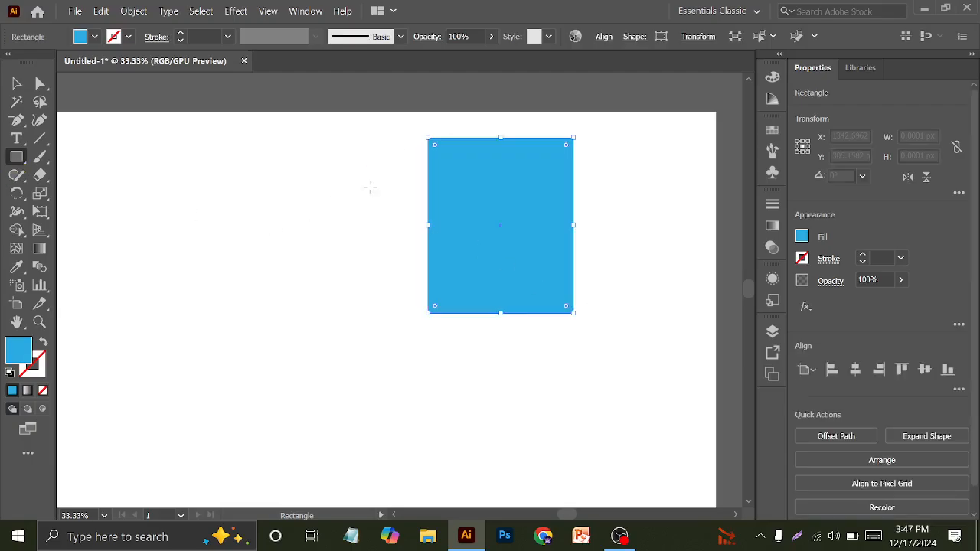
left_click(17, 82)
left_click_drag(251, 103, 521, 291)
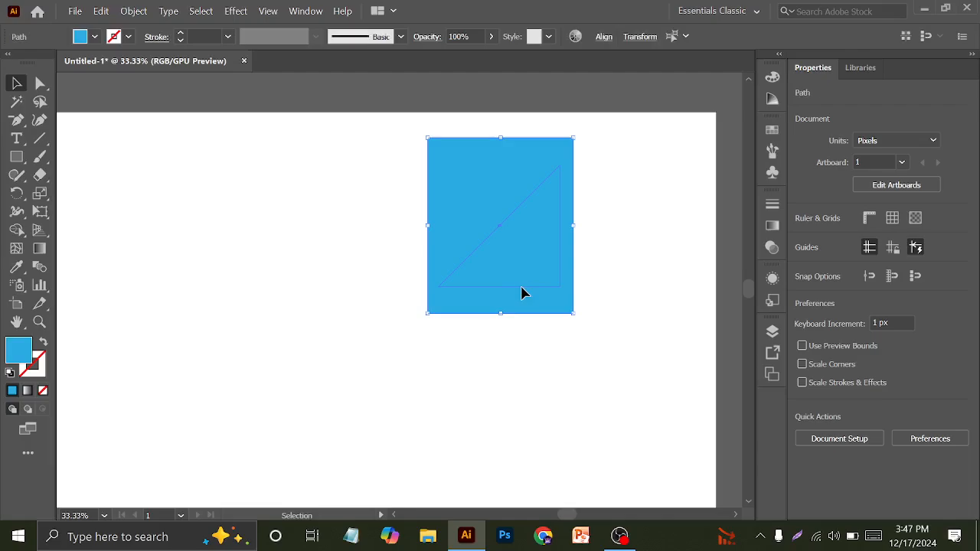
key("Delete")
Step: Draw a blue rectangle about 749 by 410 px and add a Pen tool anchor point near the middle of its top edge
left_click(16, 156)
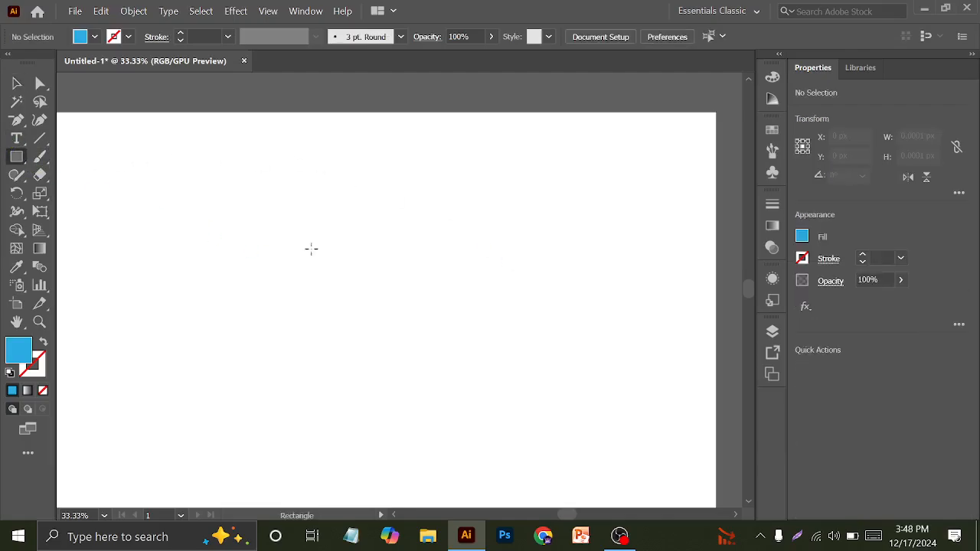
left_click_drag(272, 225, 551, 376)
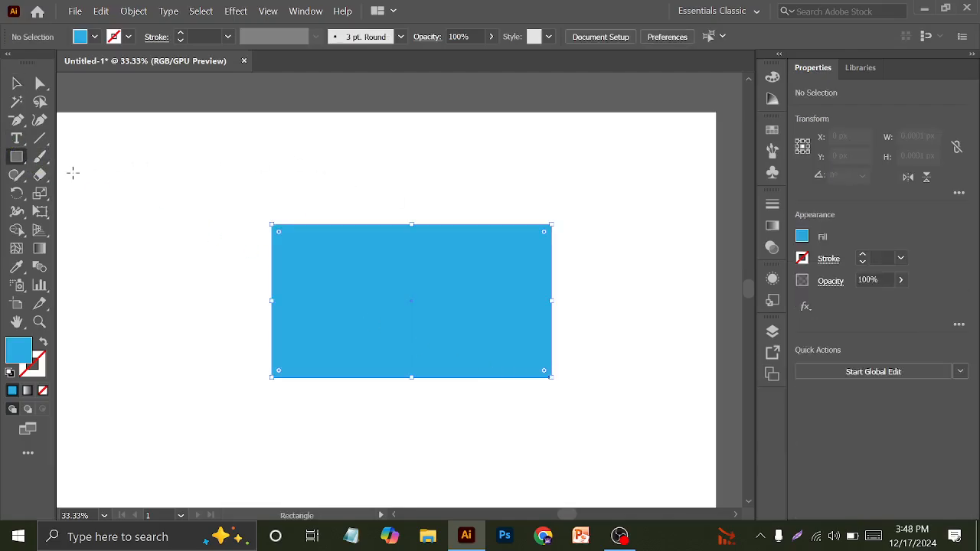
right_click(16, 120)
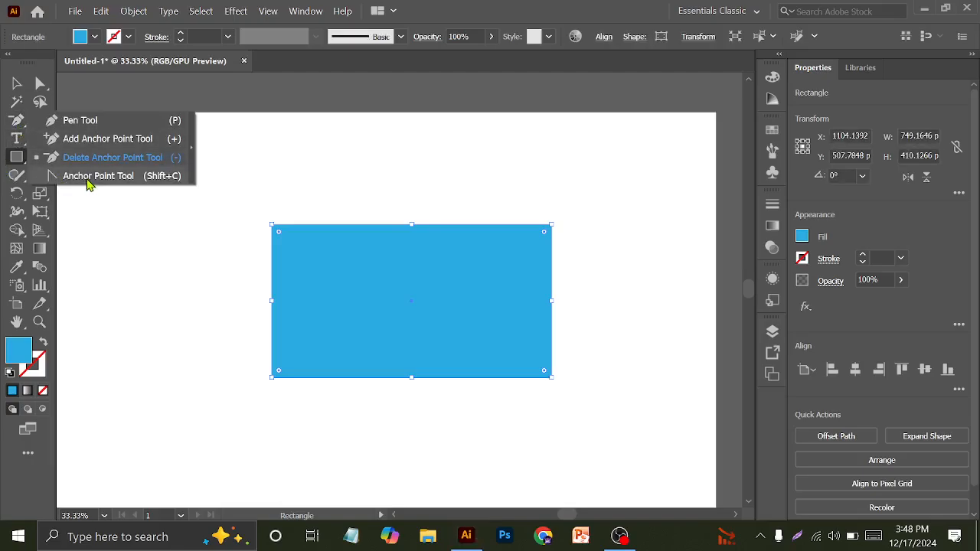
left_click(96, 120)
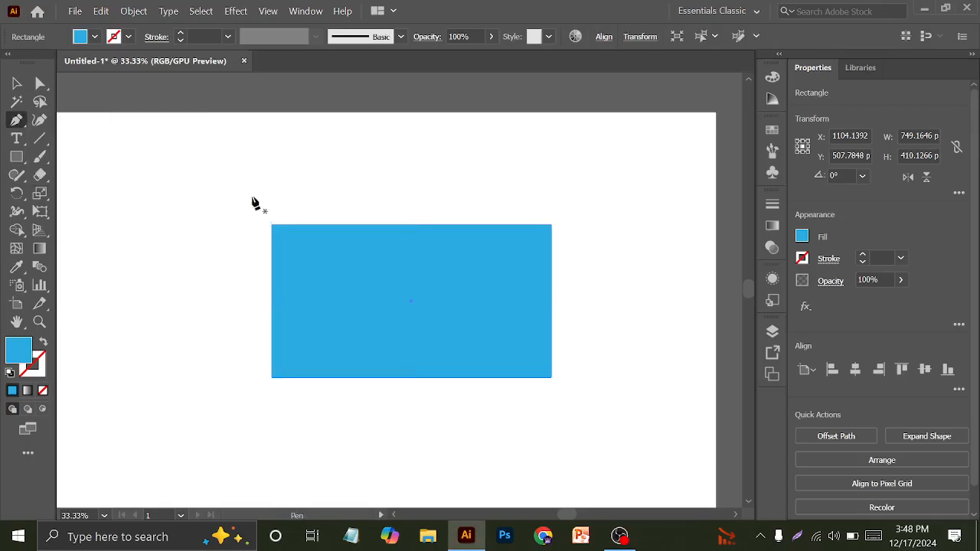
left_click(407, 225)
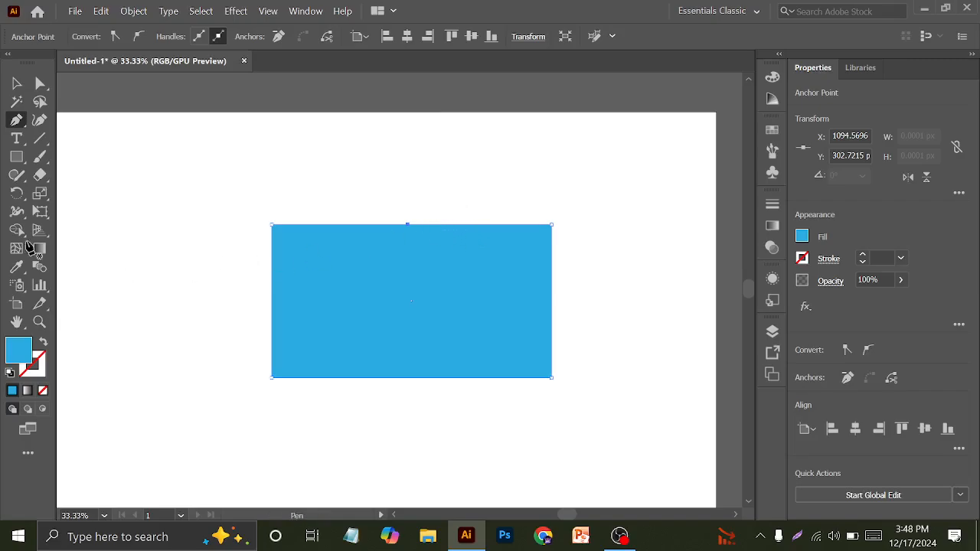
Step: Try curving the rectangle's top edge at the added point and top-right corner with the Anchor Point tool
left_click_drag(16, 122, 96, 181)
left_click_drag(407, 224, 498, 163)
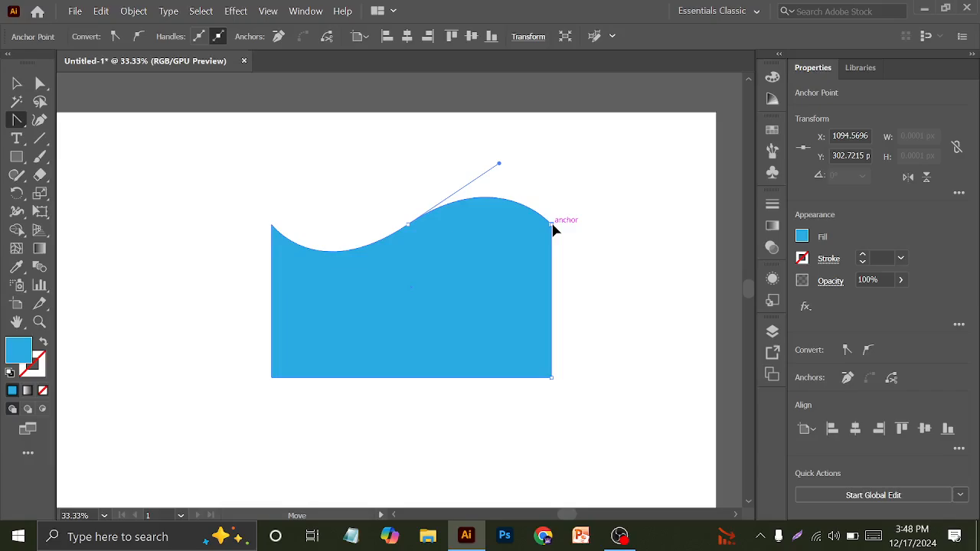
left_click_drag(555, 229, 599, 291)
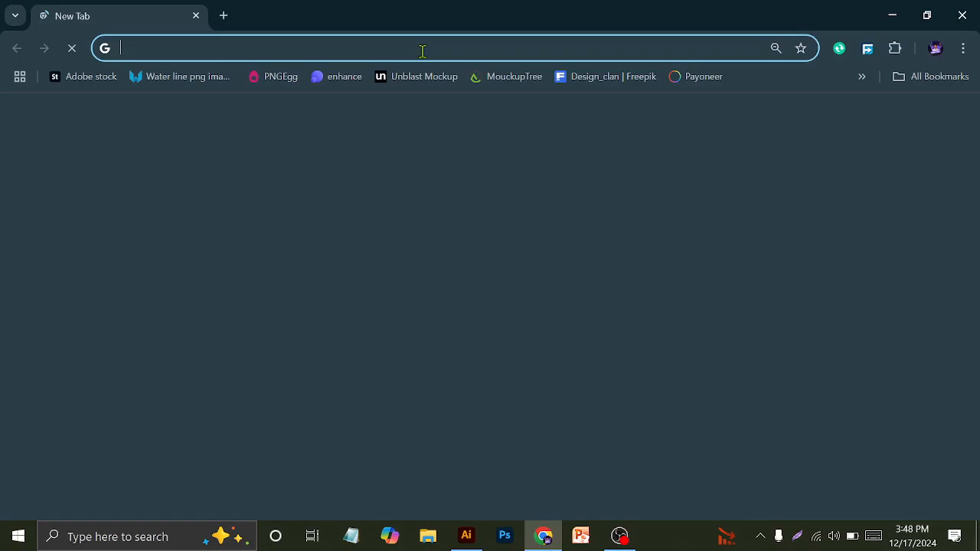
Step: Switch to Chrome and search Google Images for "business card design"
left_click(422, 51)
type("busi")
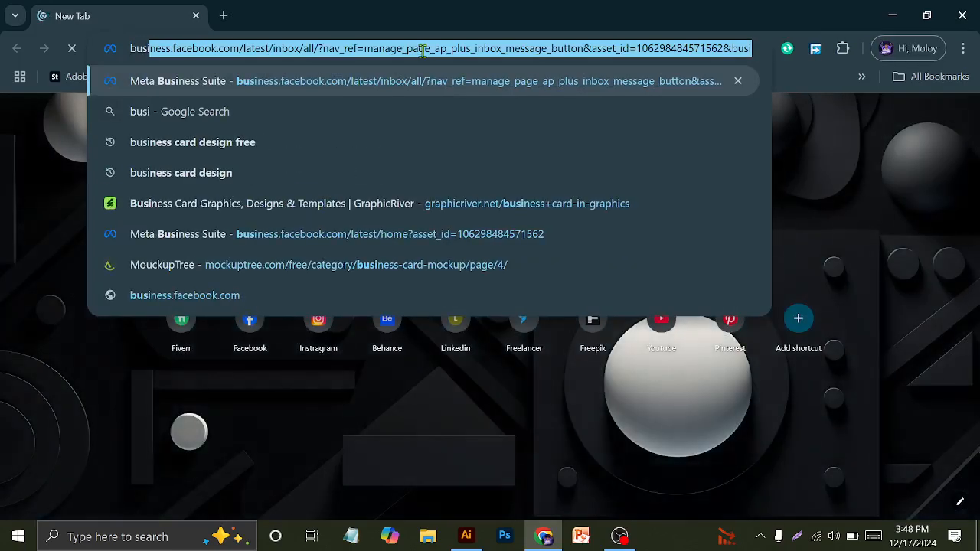
type("ness card design")
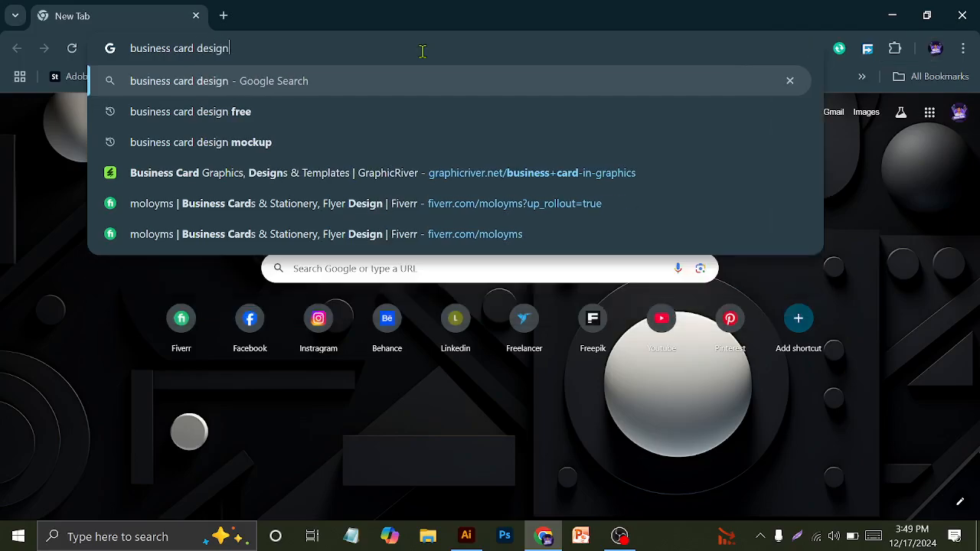
key("Return")
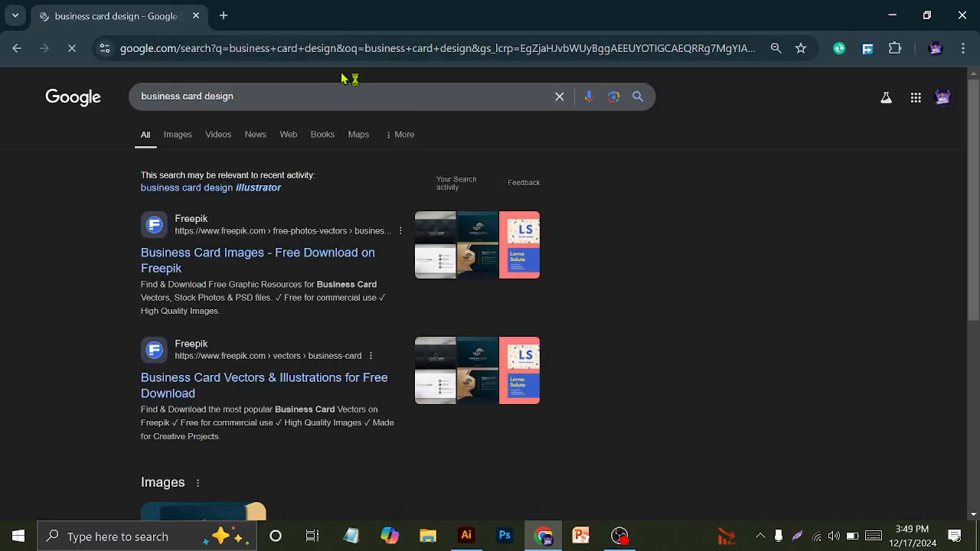
left_click(177, 136)
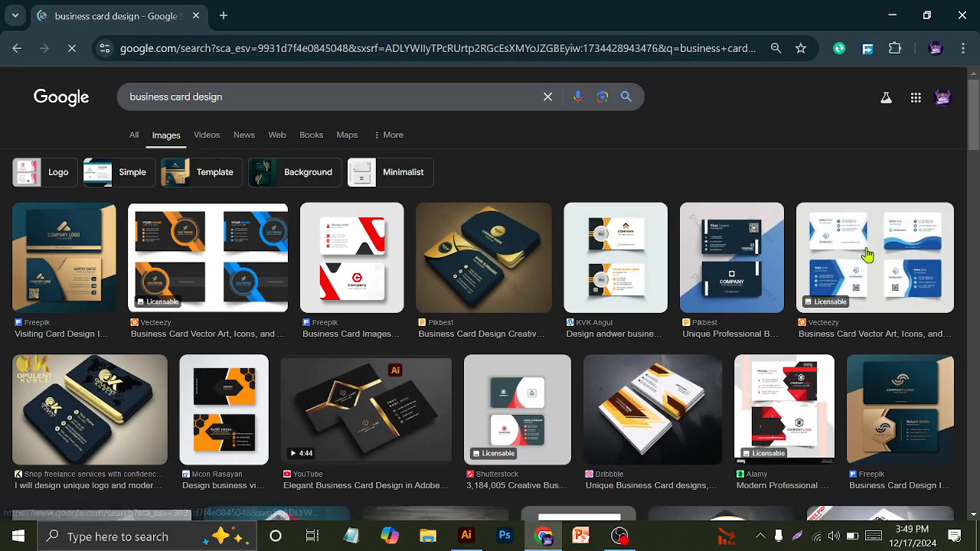
Step: Browse the image results and open the blue-and-white four-card design in a new tab, enlarged, to examine its curved shapes
scroll(871, 258, "down", 3)
scroll(870, 258, "down", 3)
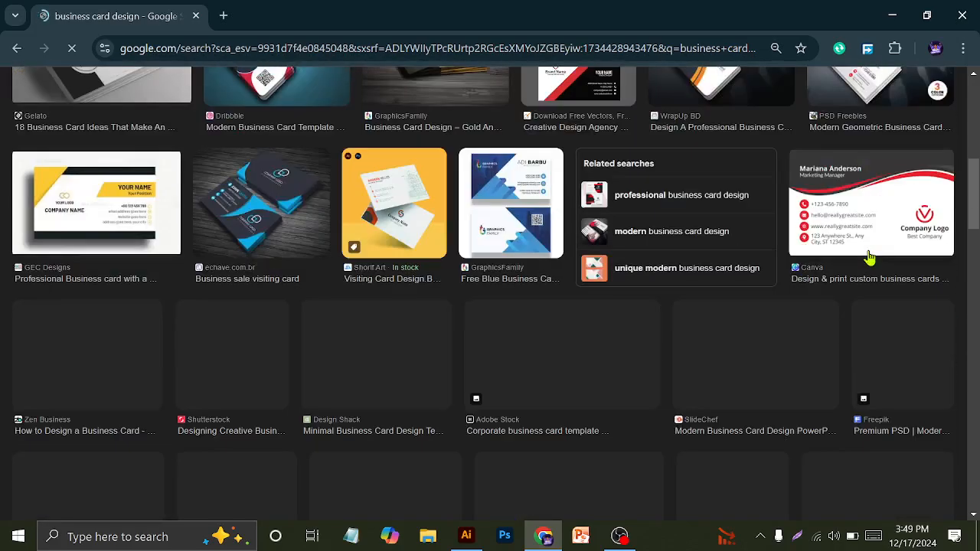
scroll(870, 258, "up", 6)
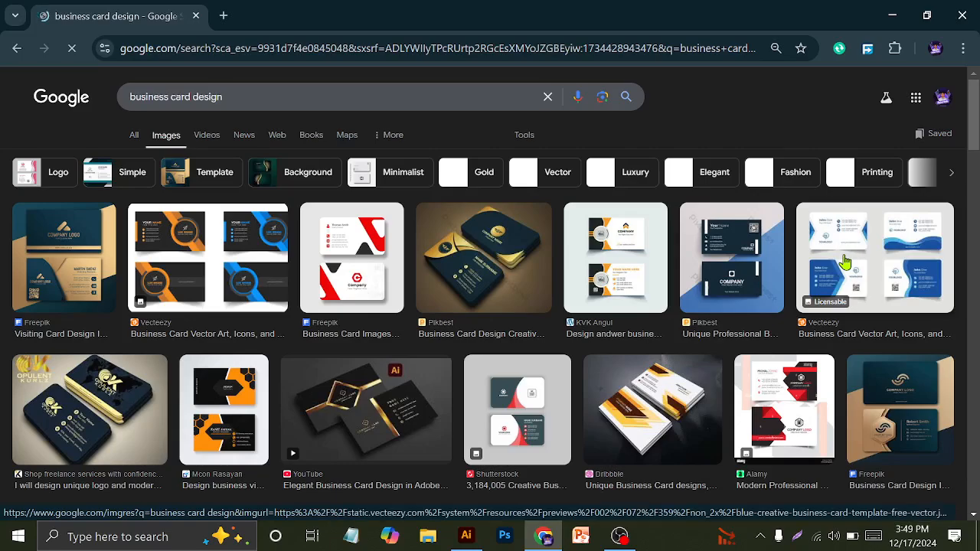
right_click(843, 258)
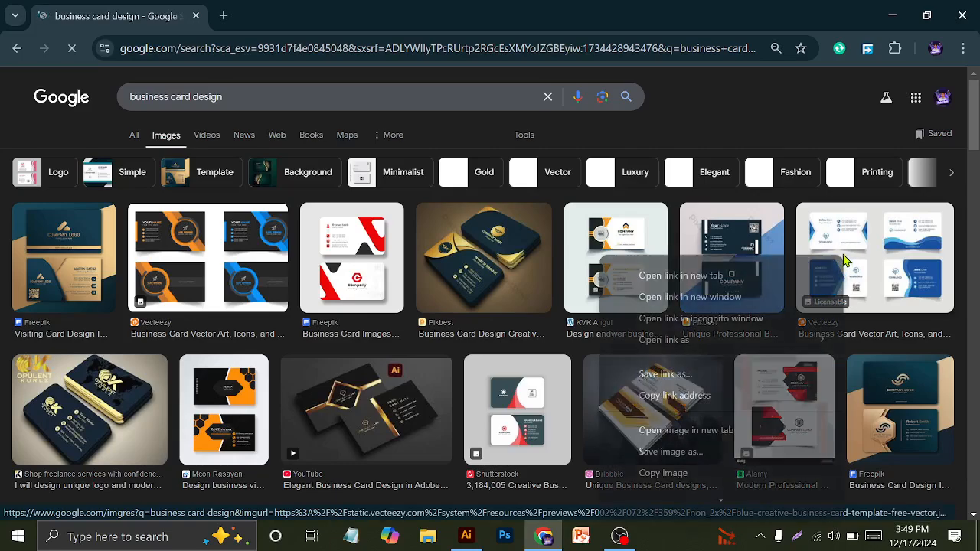
left_click(715, 433)
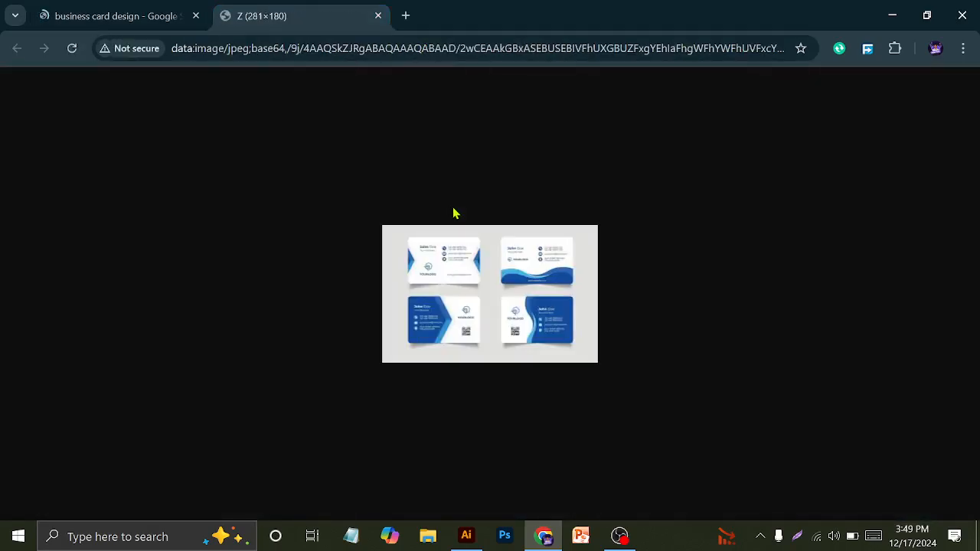
scroll(586, 309, "up", 3)
scroll(587, 309, "up", 3)
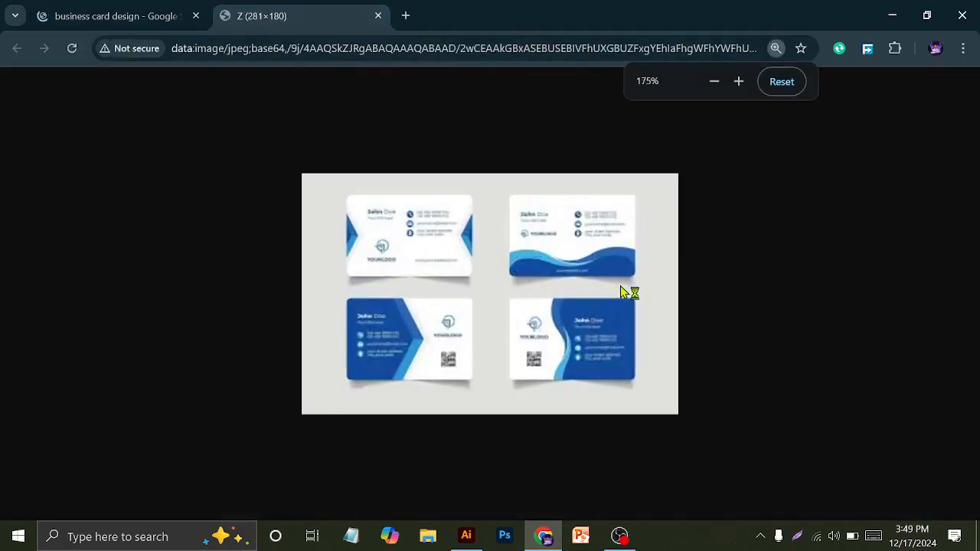
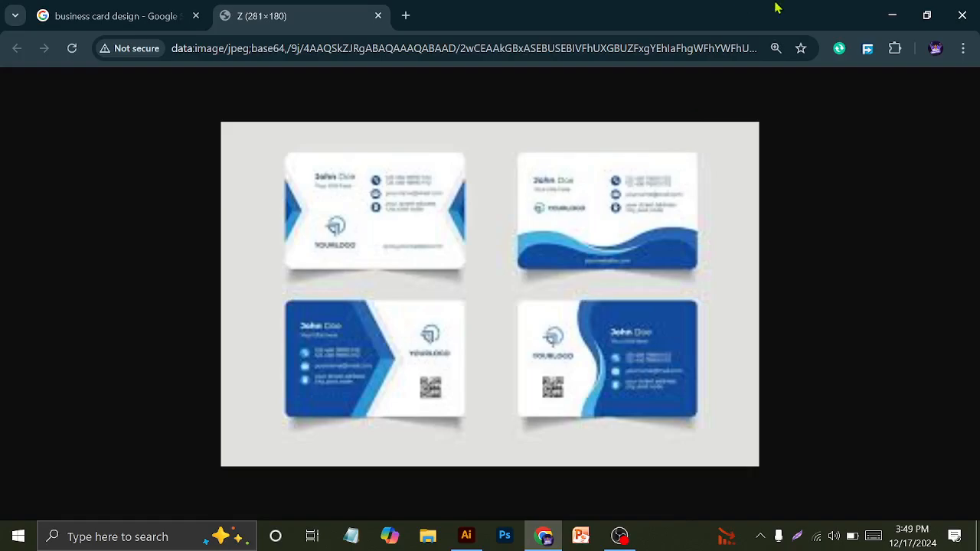
Step: Return to Illustrator and undo the curves on the rectangle's top point and corner
left_click(890, 14)
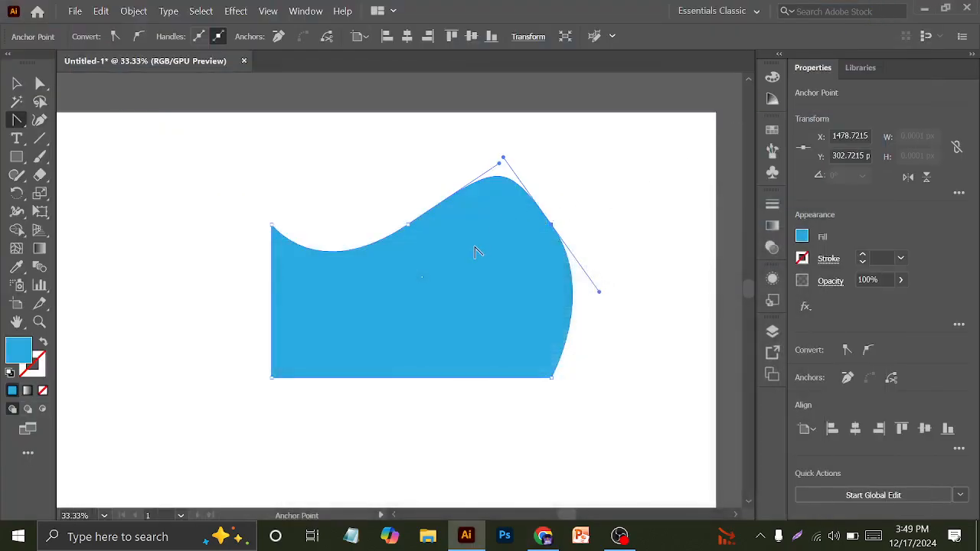
key("ctrl+z")
key("ctrl+z")
key("ctrl+z")
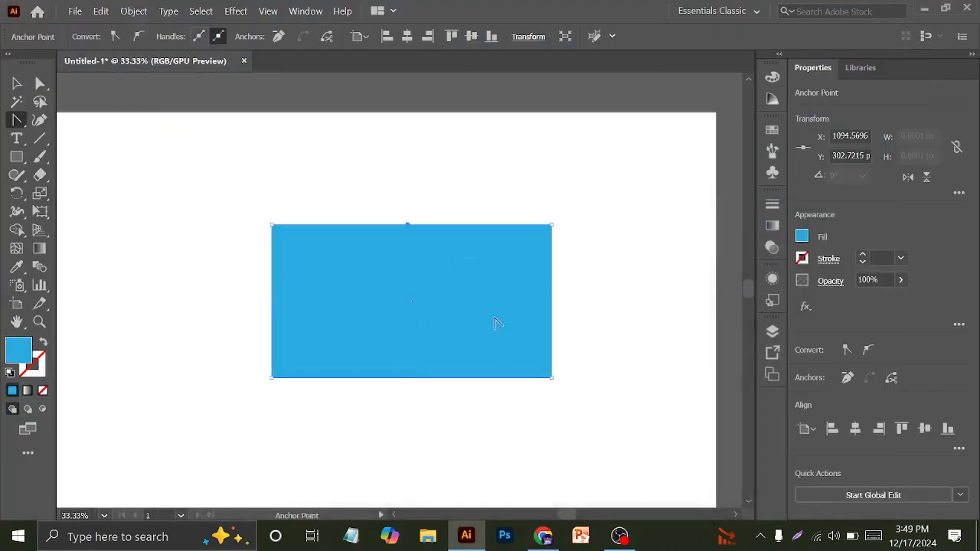
Step: Widen the rectangle towards the right and add an anchor point on the left part of its top edge
left_click(16, 84)
left_click_drag(551, 301, 638, 300)
right_click(16, 126)
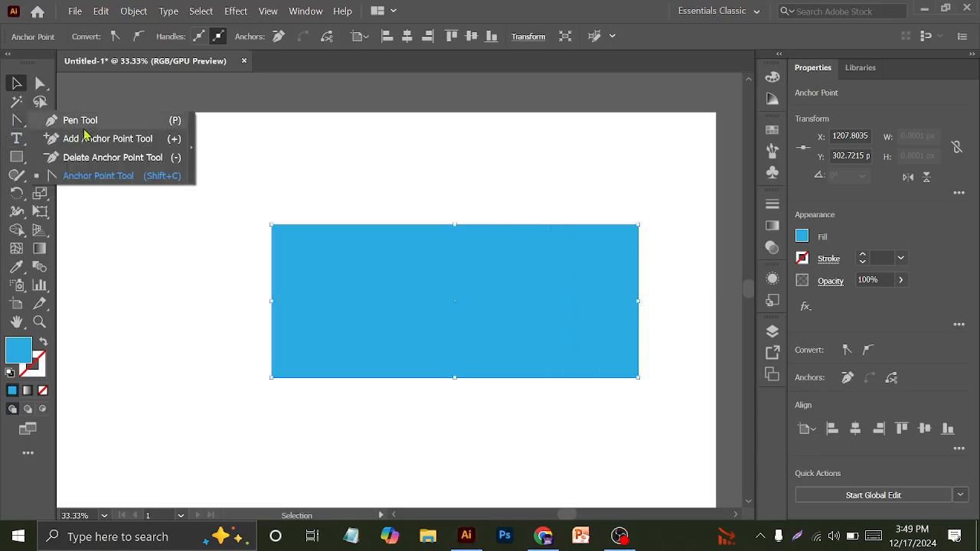
left_click(69, 146)
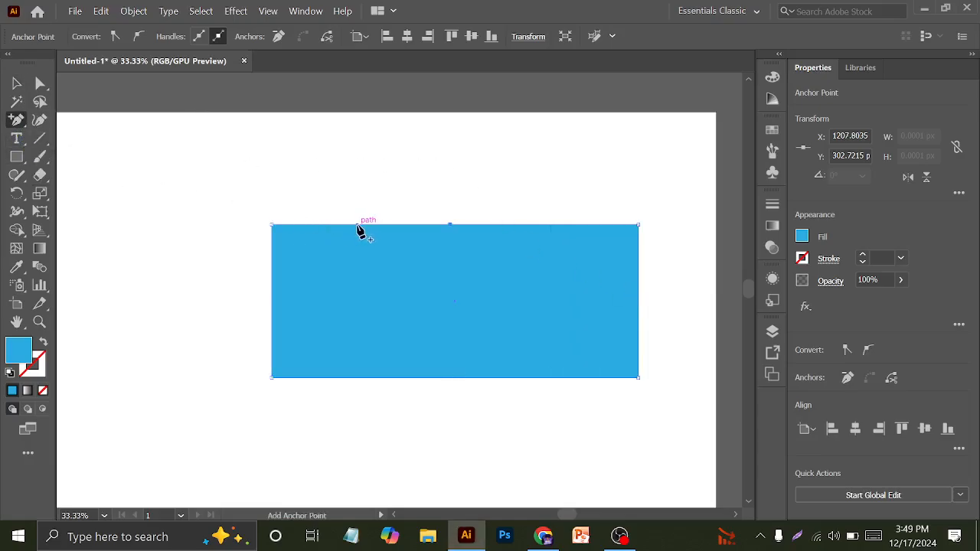
left_click(357, 225)
Step: Remove the top edge's middle anchor point and add one on its right part with the Pen tool
right_click(16, 122)
left_click(69, 150)
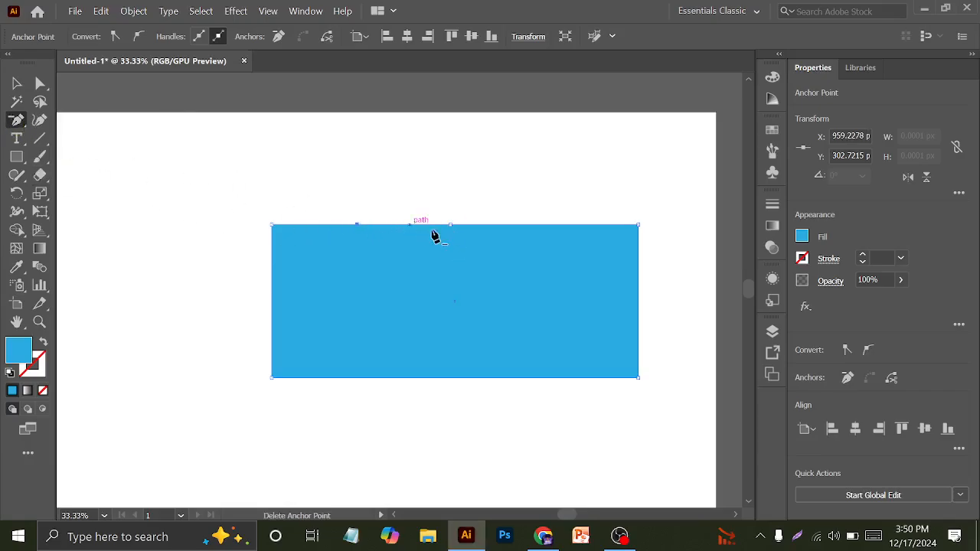
left_click(451, 227)
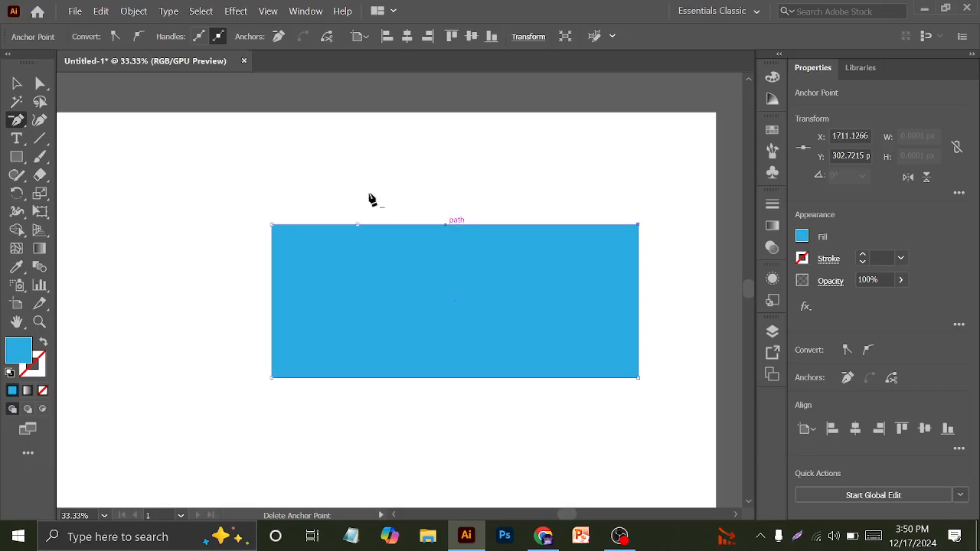
right_click(16, 121)
left_click(74, 120)
left_click(531, 225)
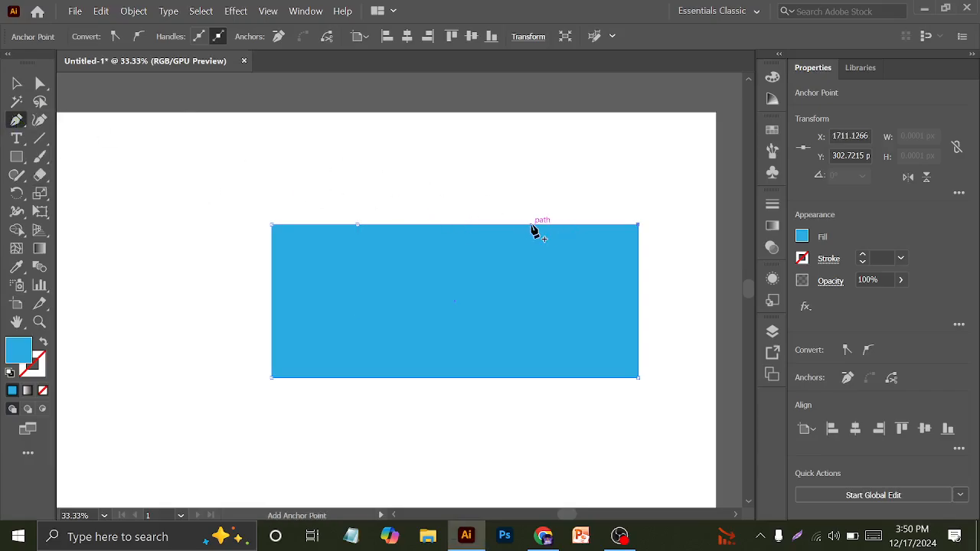
Step: Curve the top edge into a wave at its two added points with the Anchor Point tool, and clear the selection
right_click(16, 121)
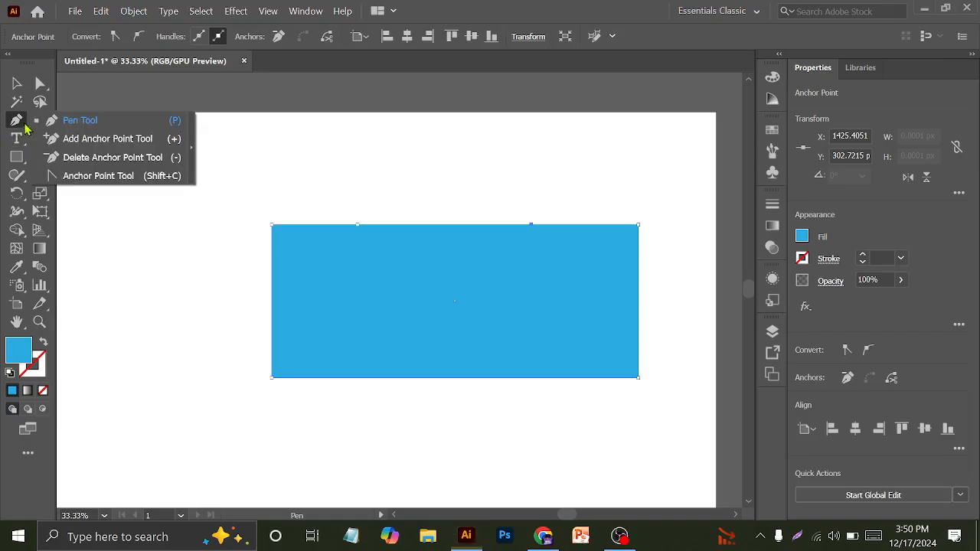
left_click(83, 176)
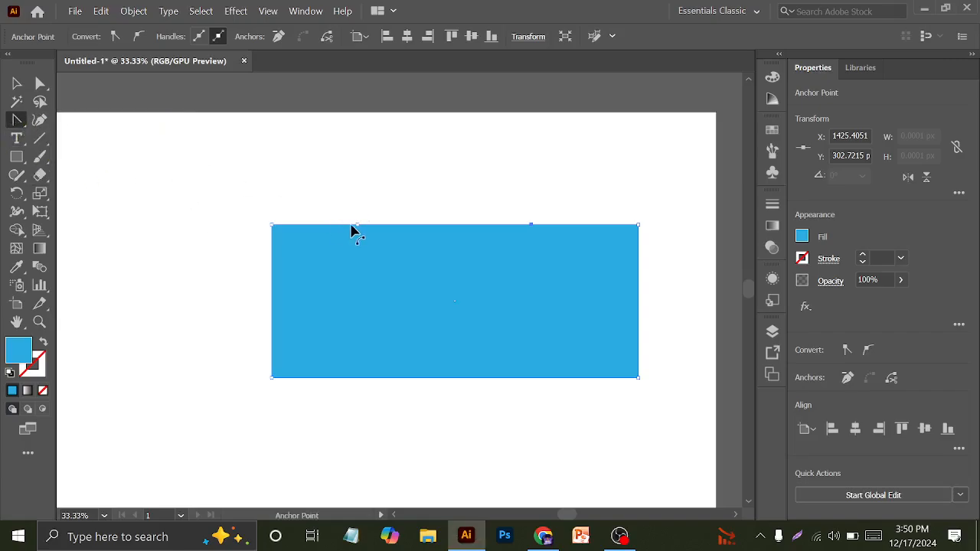
left_click_drag(357, 225, 400, 283)
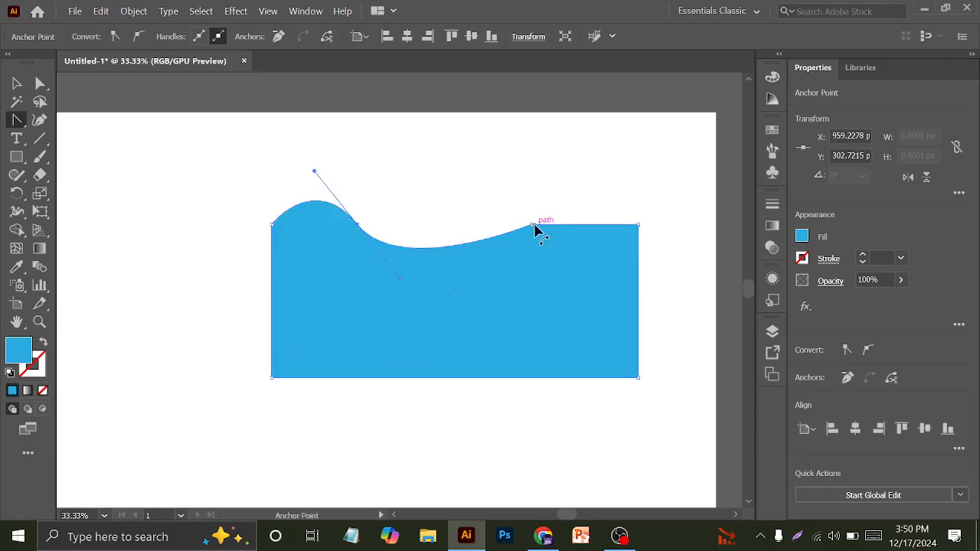
left_click(532, 226)
left_click_drag(532, 226, 609, 287)
left_click(16, 83)
left_click(166, 153)
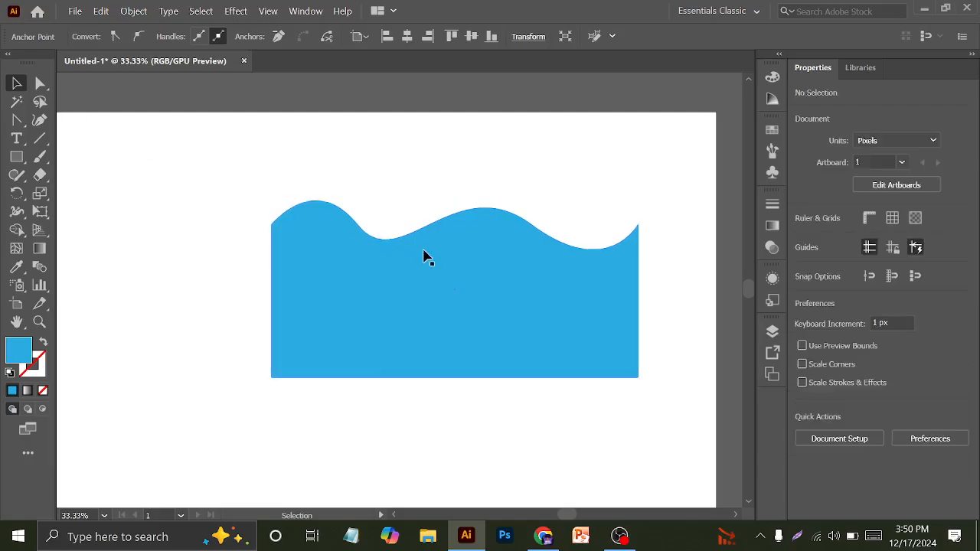
scroll(427, 257, "down", 1)
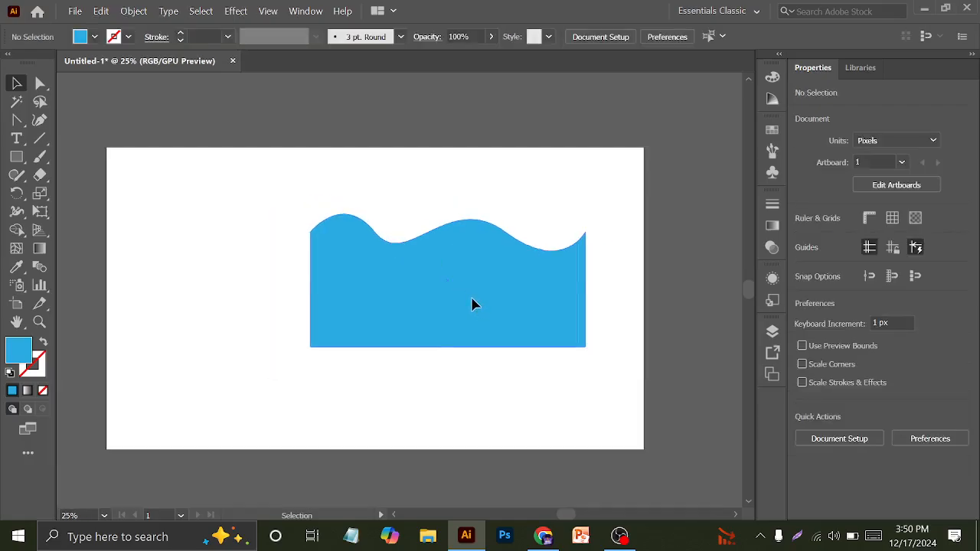
Step: Move the wavy blue shape to the horizontal centre of the artboard and delete it
left_click_drag(470, 304, 376, 328)
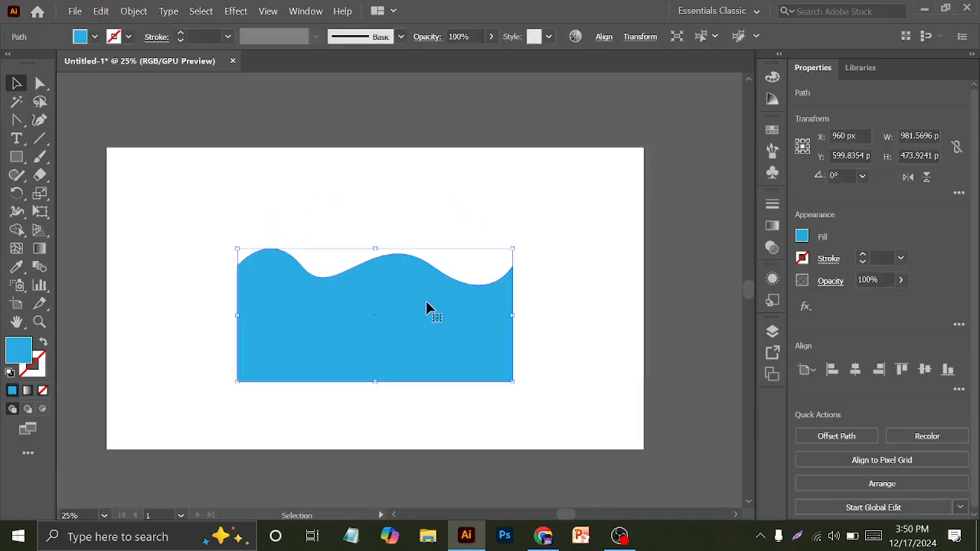
left_click(270, 175)
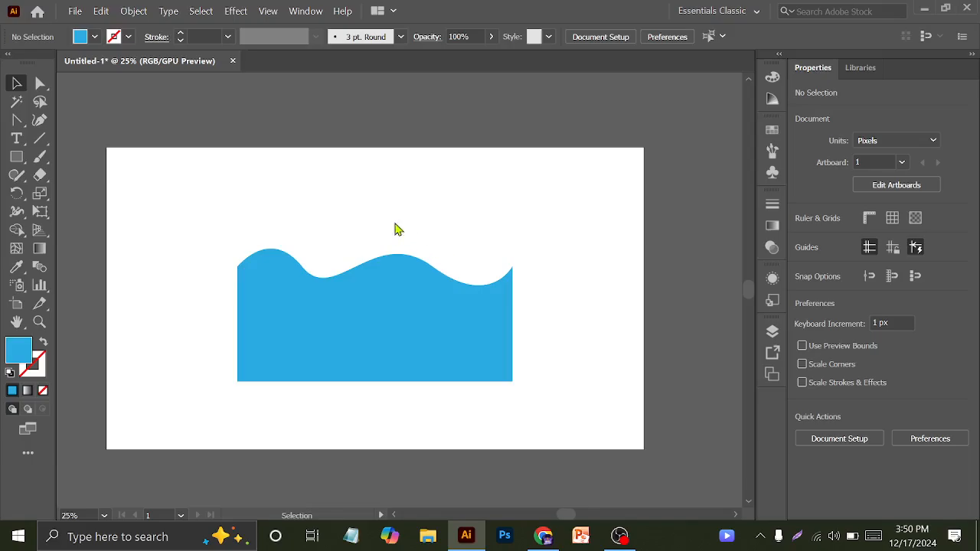
left_click(376, 372)
key("Delete")
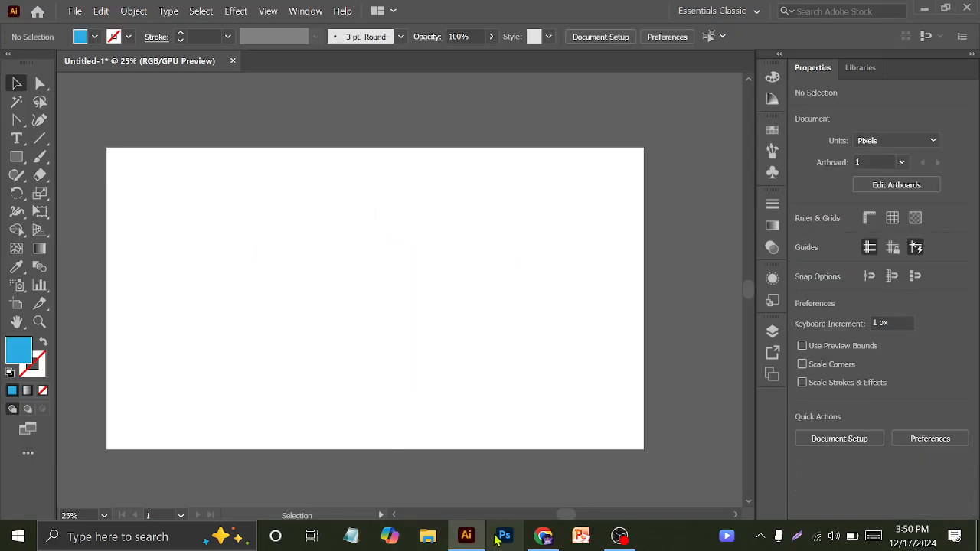
left_click(18, 119)
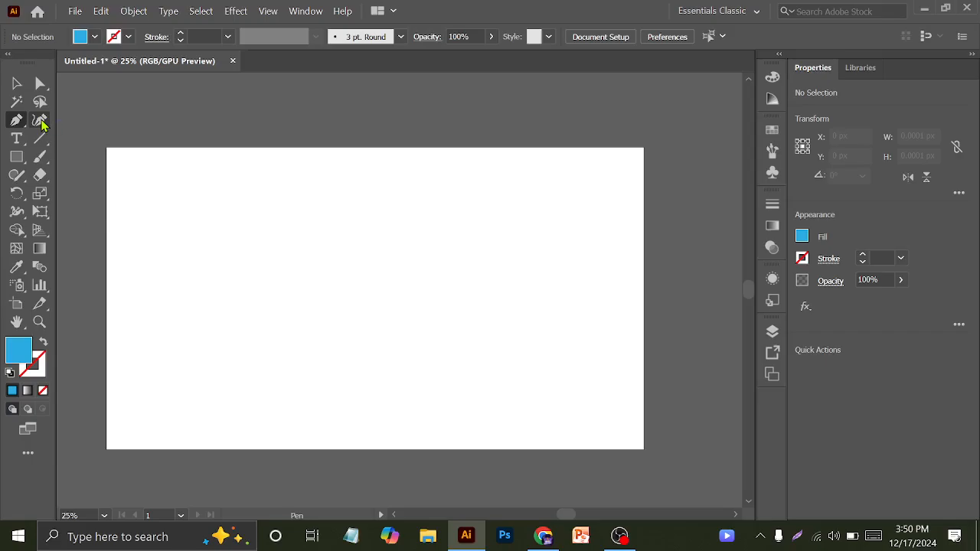
left_click(40, 121)
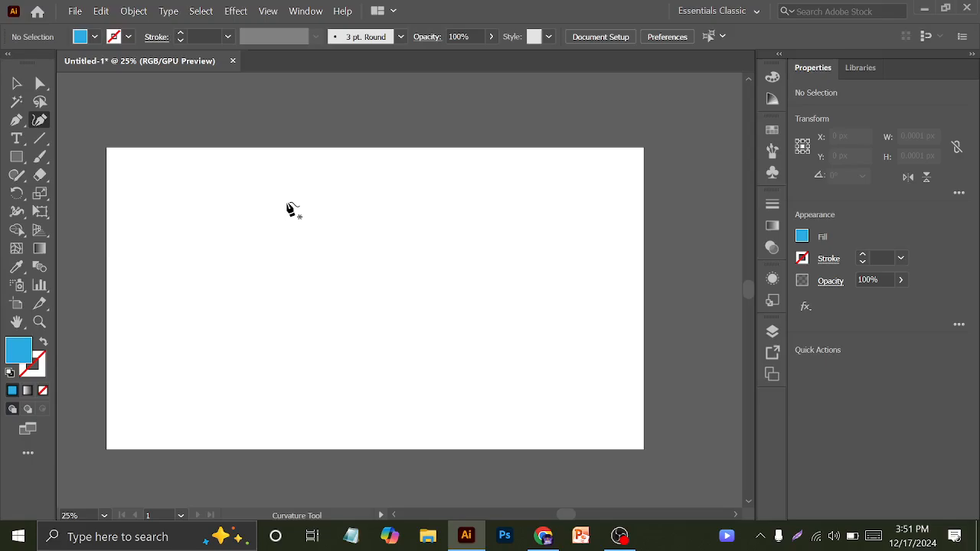
left_click(16, 119)
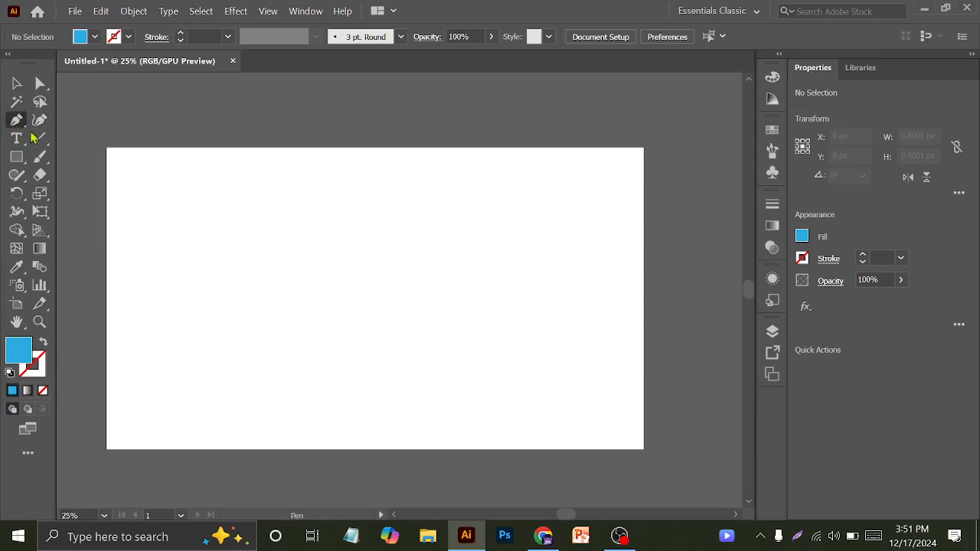
left_click(210, 186)
left_click(437, 177)
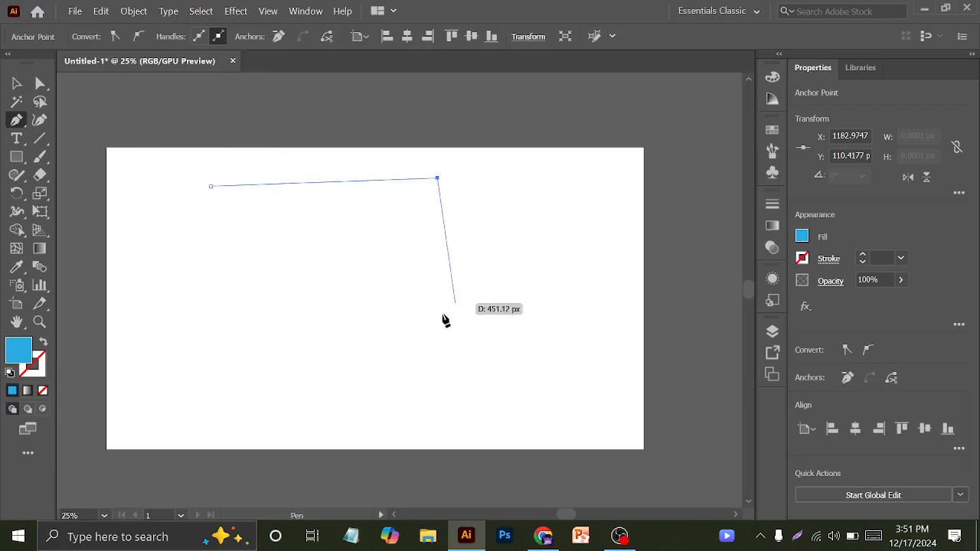
left_click_drag(446, 339, 426, 372)
key("ctrl+z")
key("ctrl+z")
key("ctrl+z")
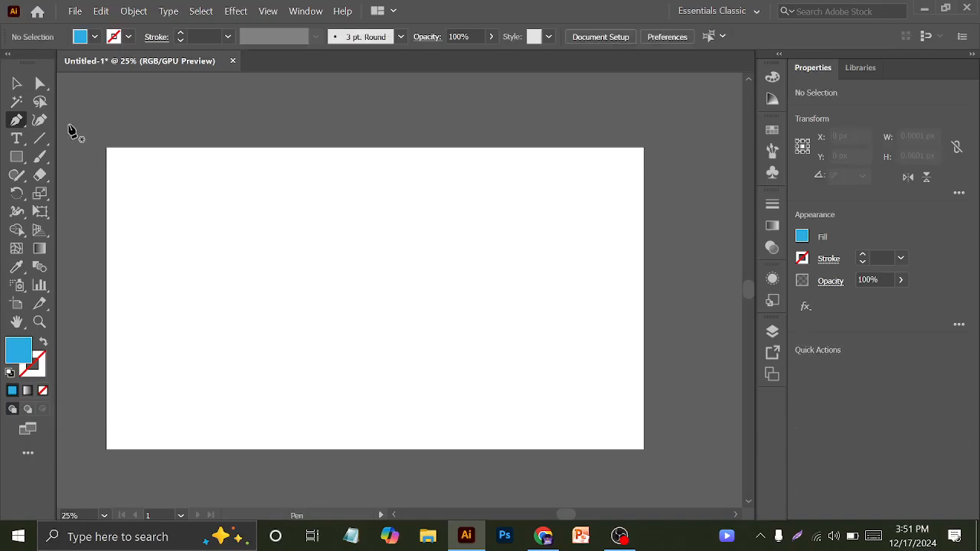
Step: Draw an open, self-crossing curve through seven points with the Curvature tool, about 1728 px wide and 959 px high
left_click(39, 120)
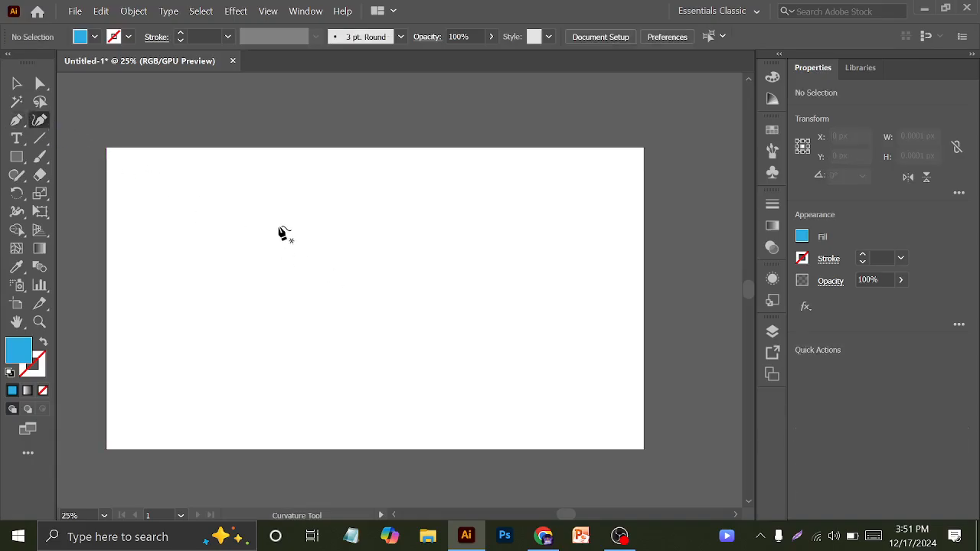
left_click(176, 351)
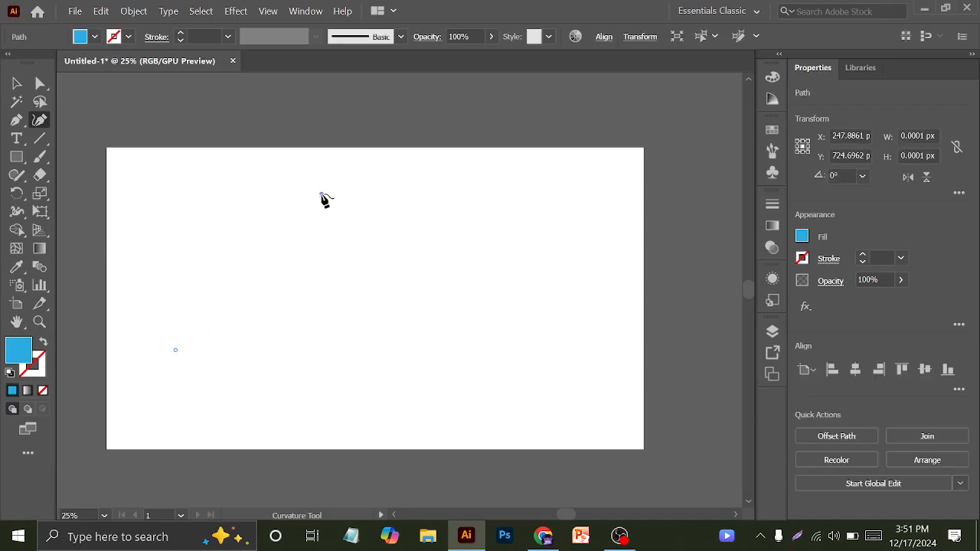
left_click(322, 194)
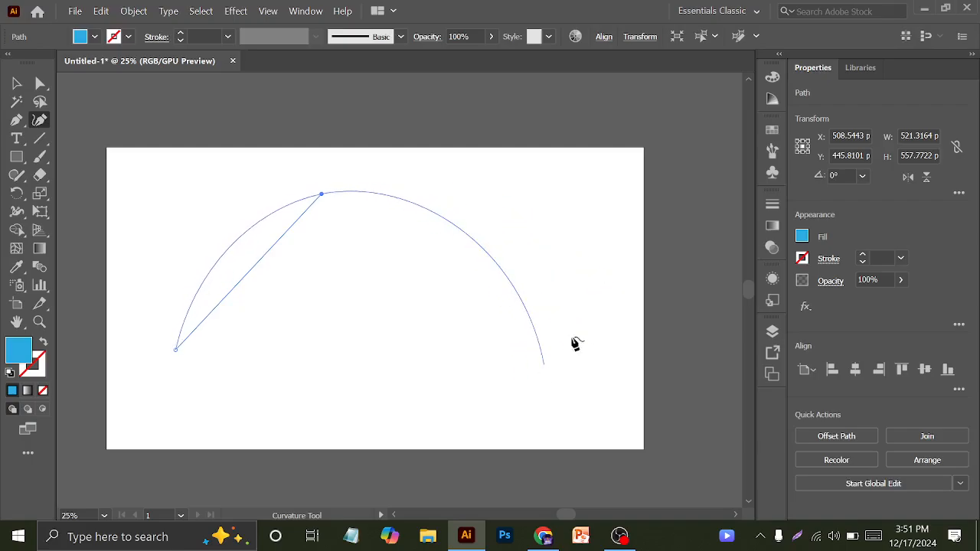
left_click(575, 255)
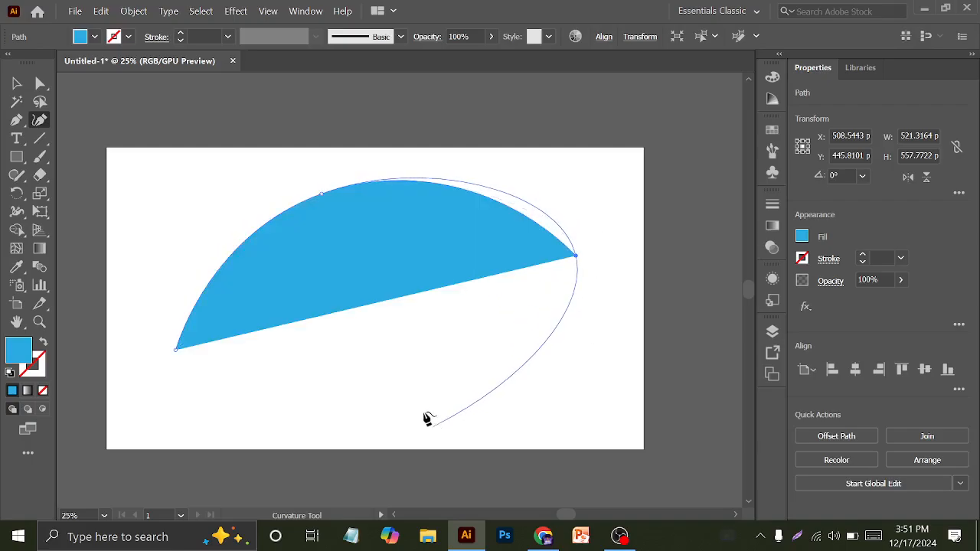
left_click(434, 391)
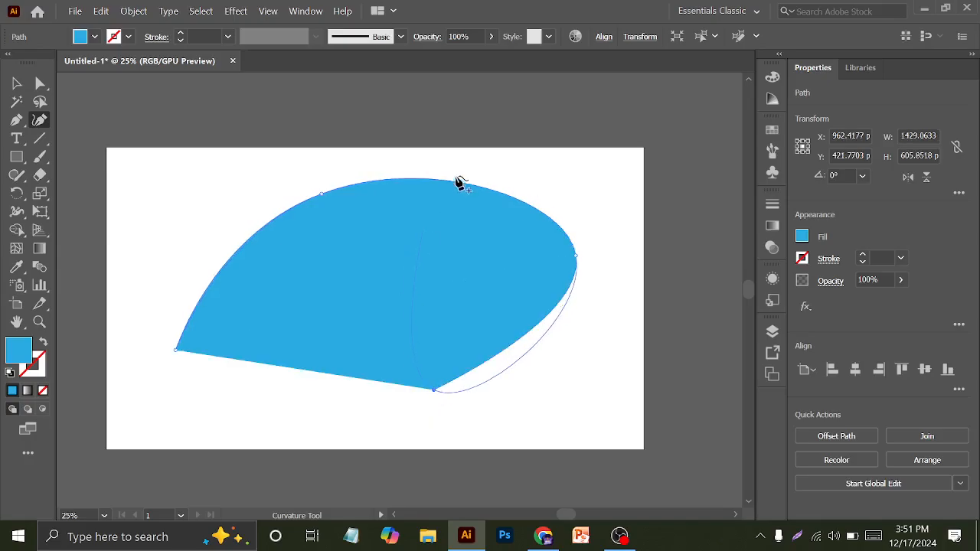
left_click(539, 164)
left_click(651, 347)
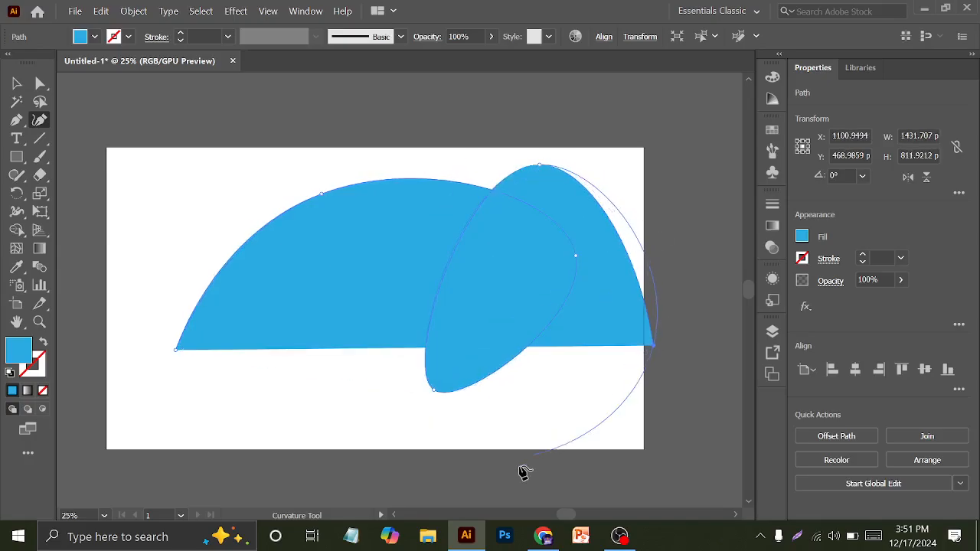
left_click(538, 433)
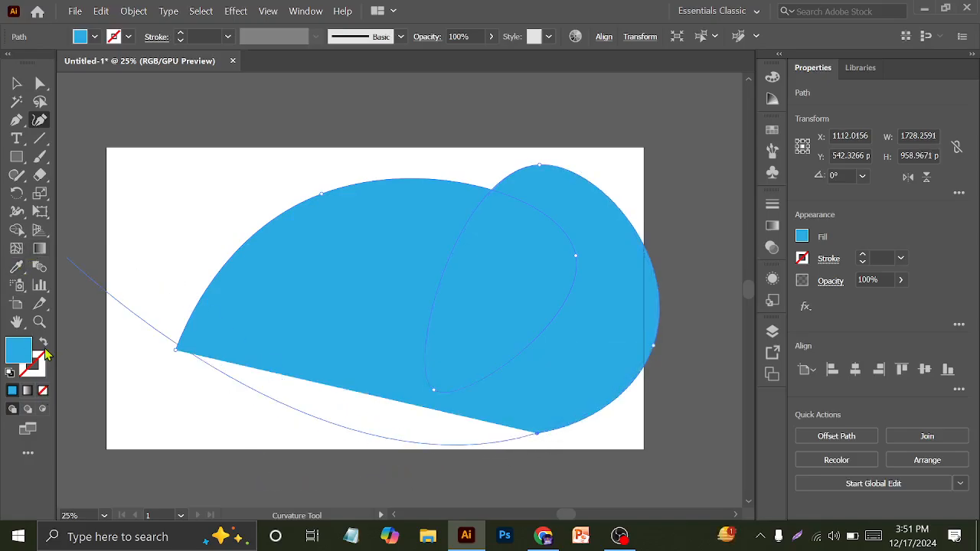
Step: Swap the curve's fill and stroke colours, set its stroke weight to 8 pt, and clear the selection
left_click(44, 342)
left_click(16, 83)
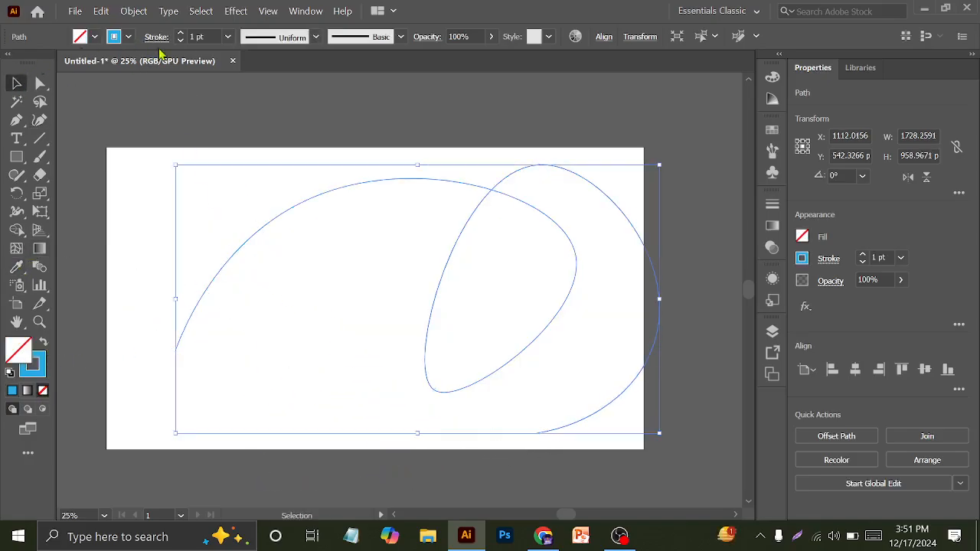
left_click(209, 36)
scroll(209, 36, "up", 7)
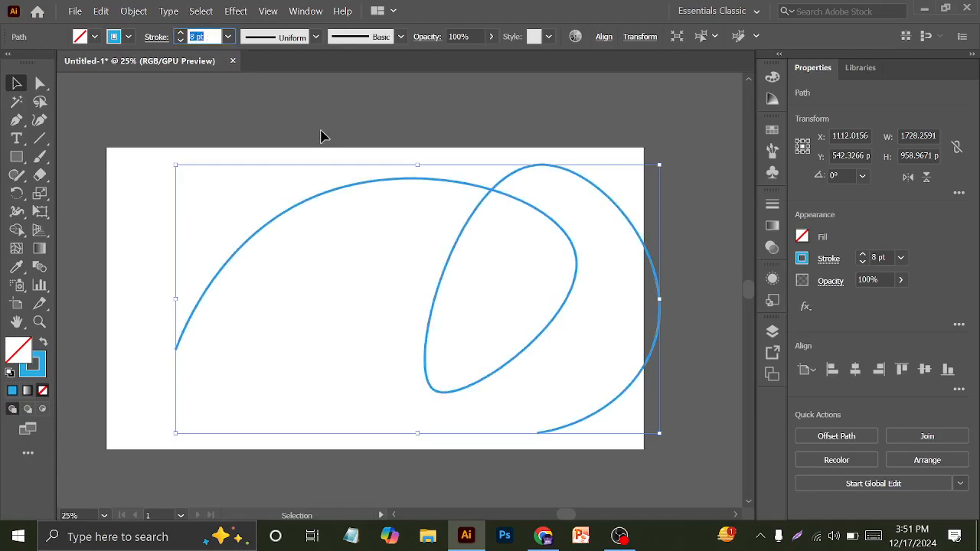
left_click(329, 155)
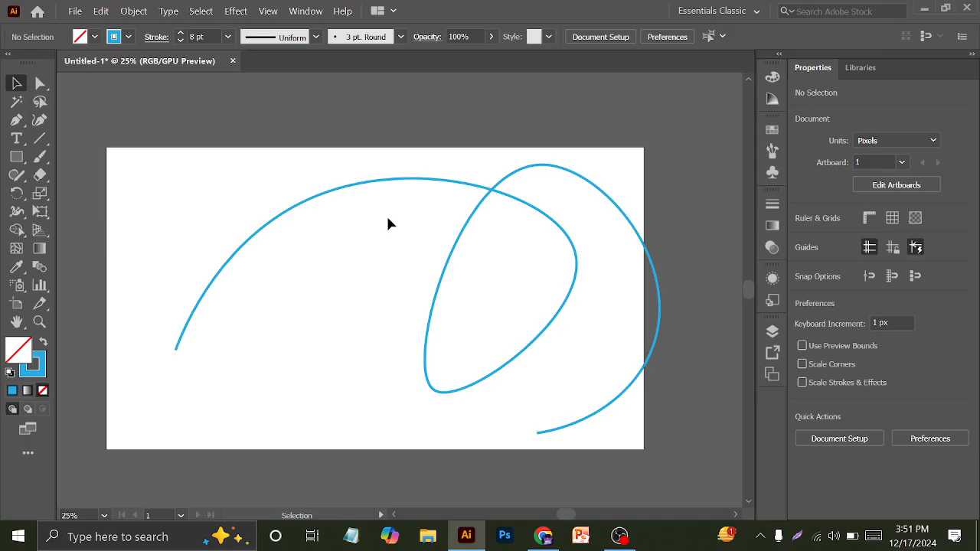
Step: Select the looping blue curve and delete it from the artboard
scroll(410, 176, "down", 2)
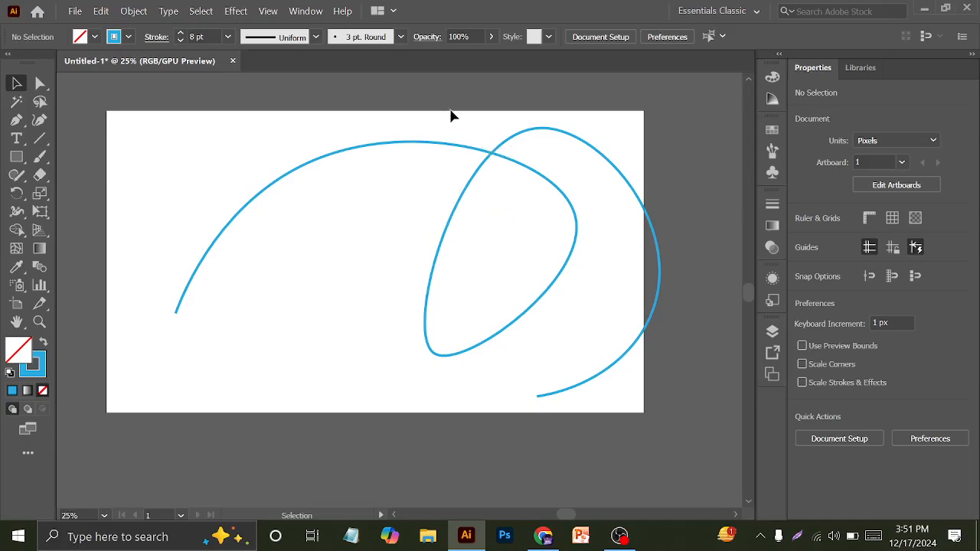
left_click_drag(450, 115, 555, 258)
key("Delete")
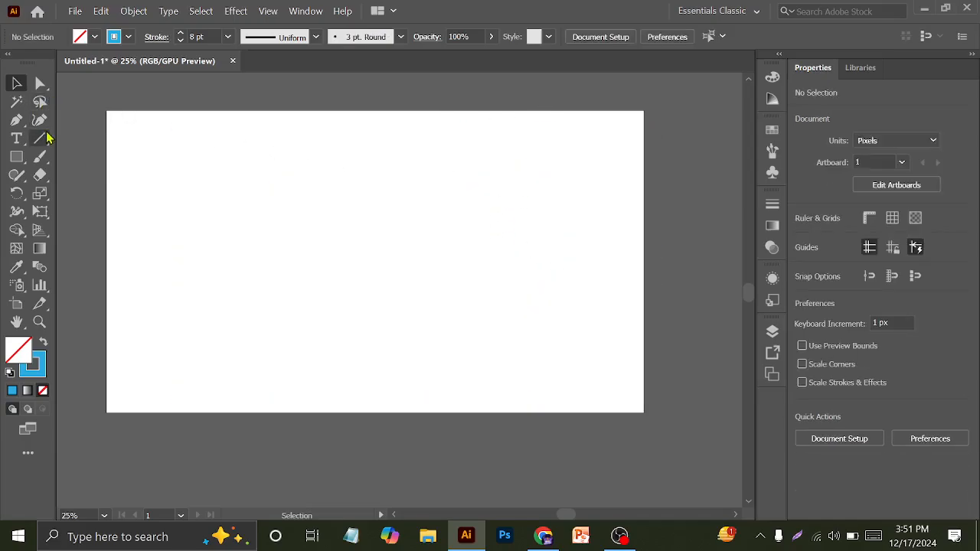
Step: Activate the Curvature tool, view the business card image in Chrome, open a new browser tab, and return to Illustrator
left_click(40, 119)
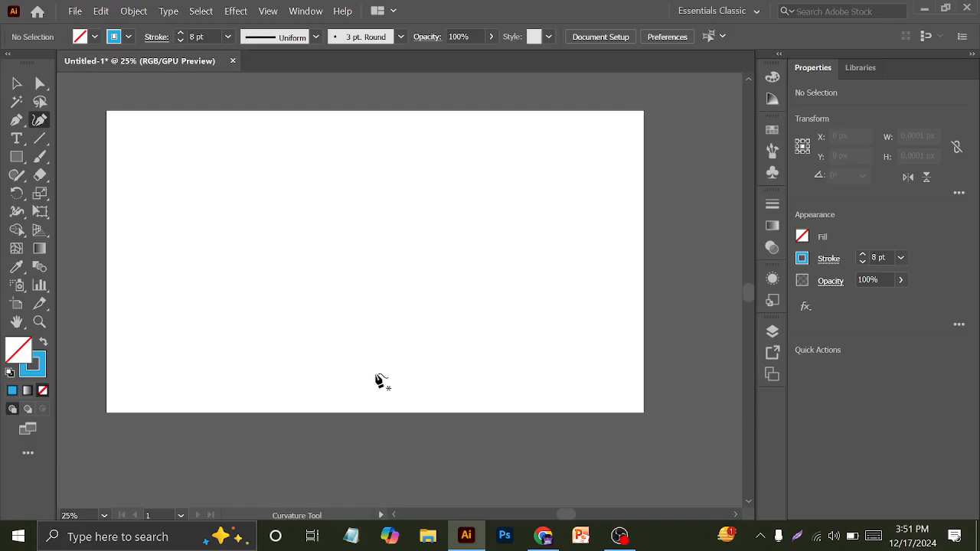
left_click(543, 536)
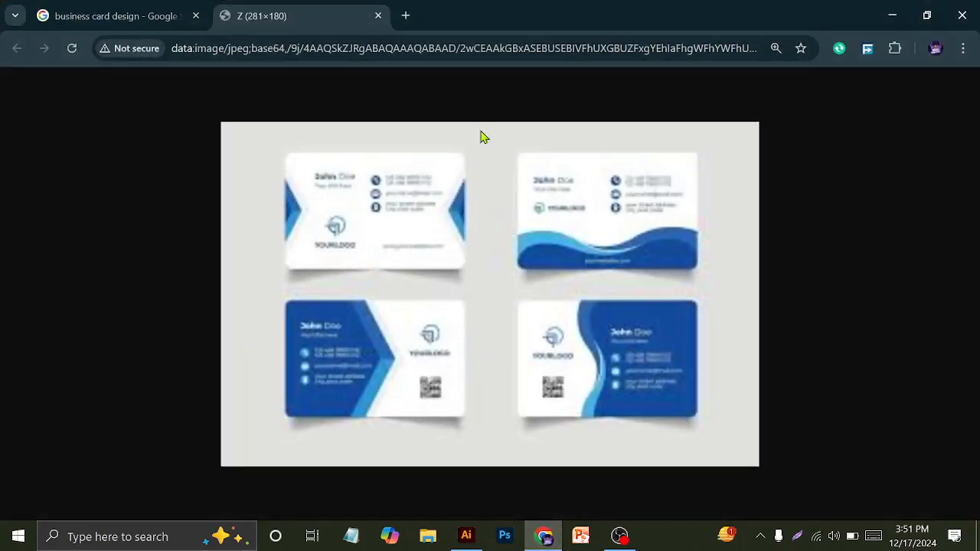
left_click(407, 15)
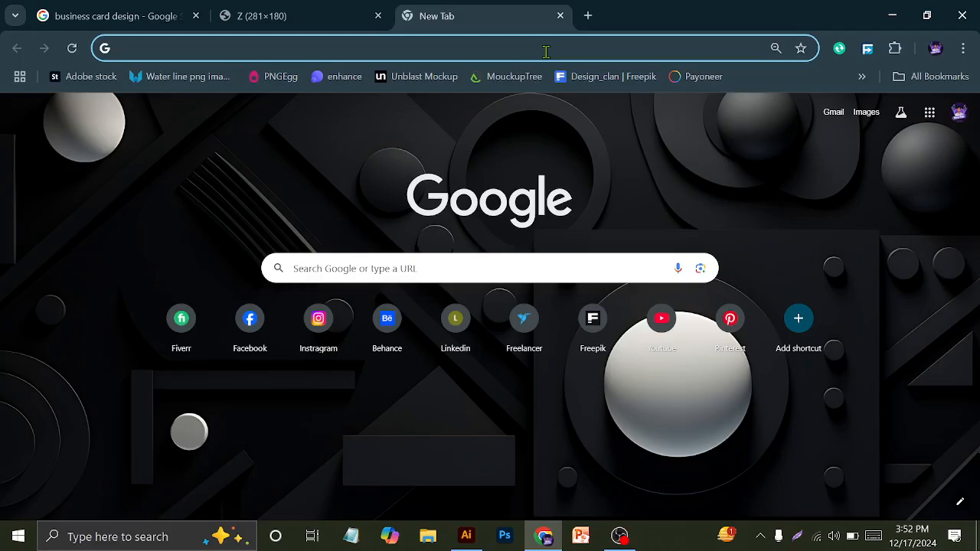
left_click(892, 15)
scroll(238, 346, "up", 1)
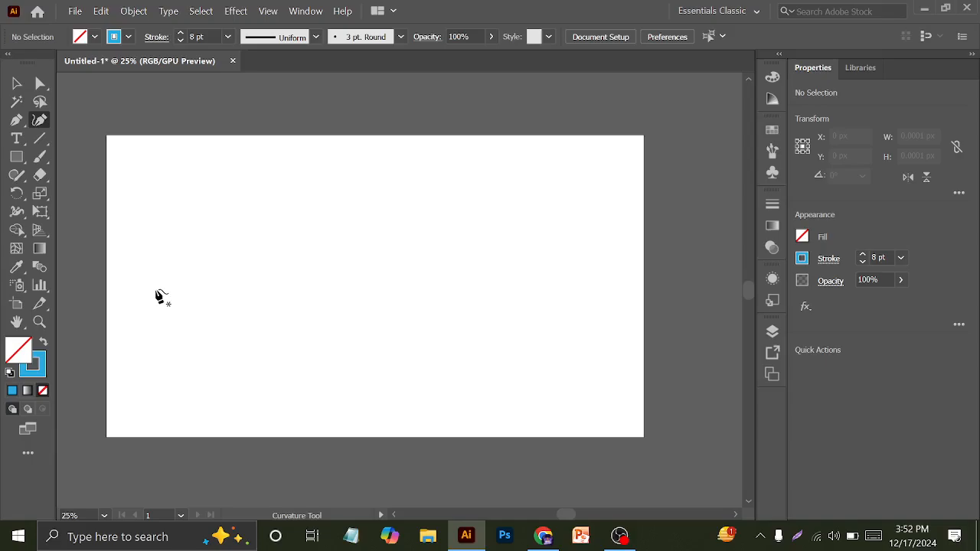
left_click(213, 362)
left_click(285, 212)
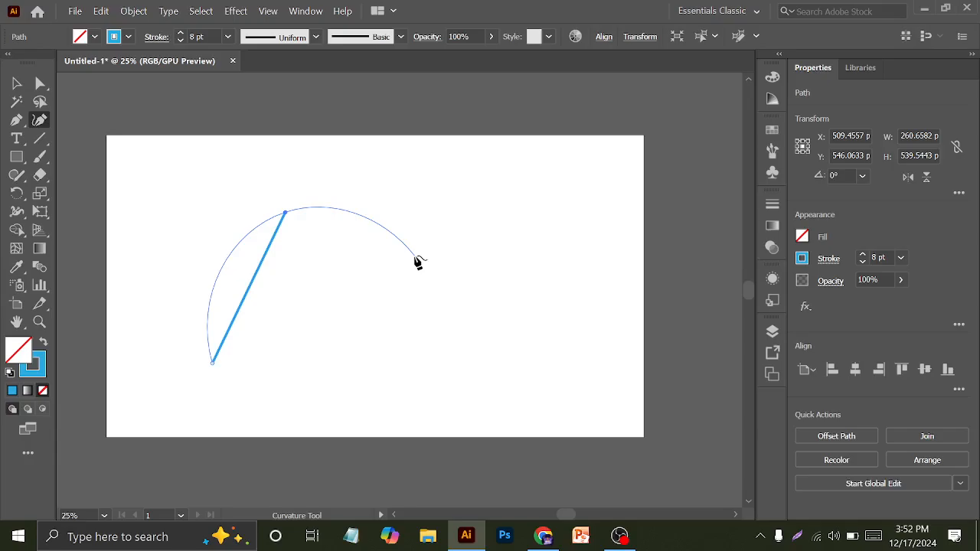
key("ctrl+z")
key("ctrl+z")
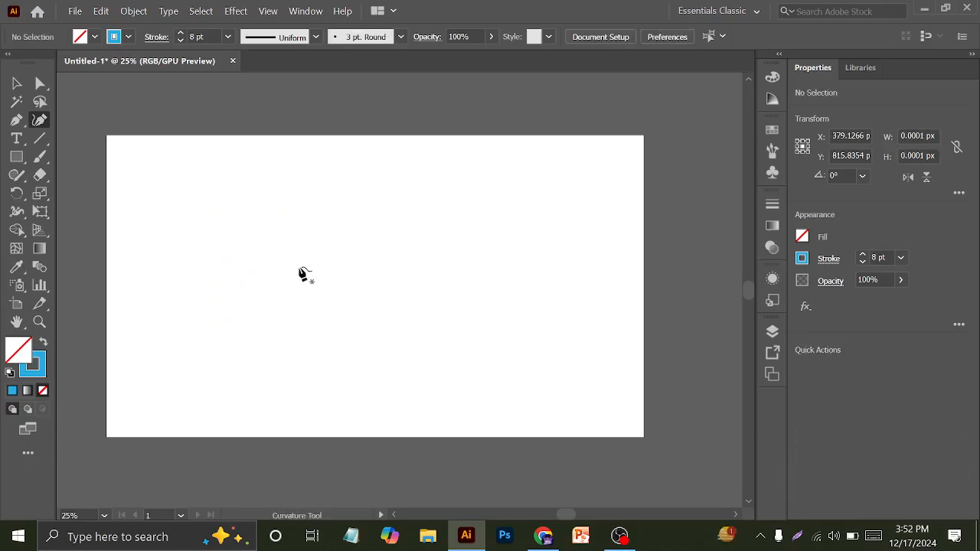
Step: Draw an open path of eight anchor points with the Pen tool, mixing curved segments and a straight one that cross each other
left_click(18, 120)
left_click(233, 323)
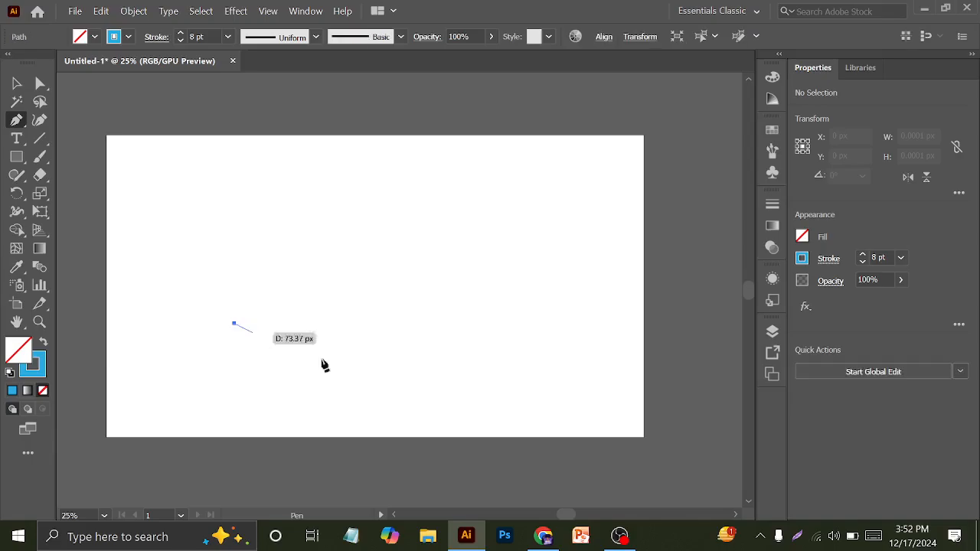
left_click_drag(368, 201, 442, 240)
left_click_drag(451, 333, 441, 429)
left_click(307, 350)
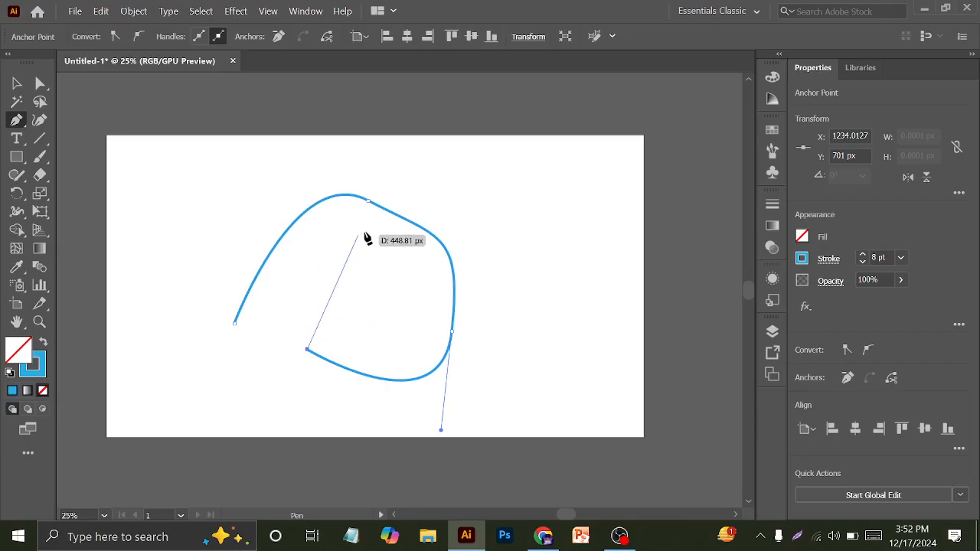
left_click(378, 231)
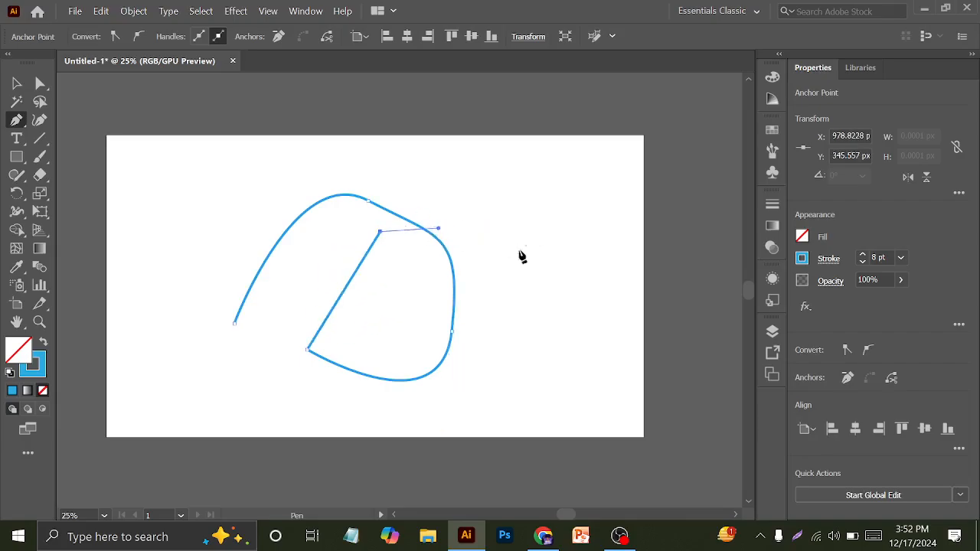
left_click_drag(556, 301, 557, 359)
left_click_drag(515, 417, 462, 423)
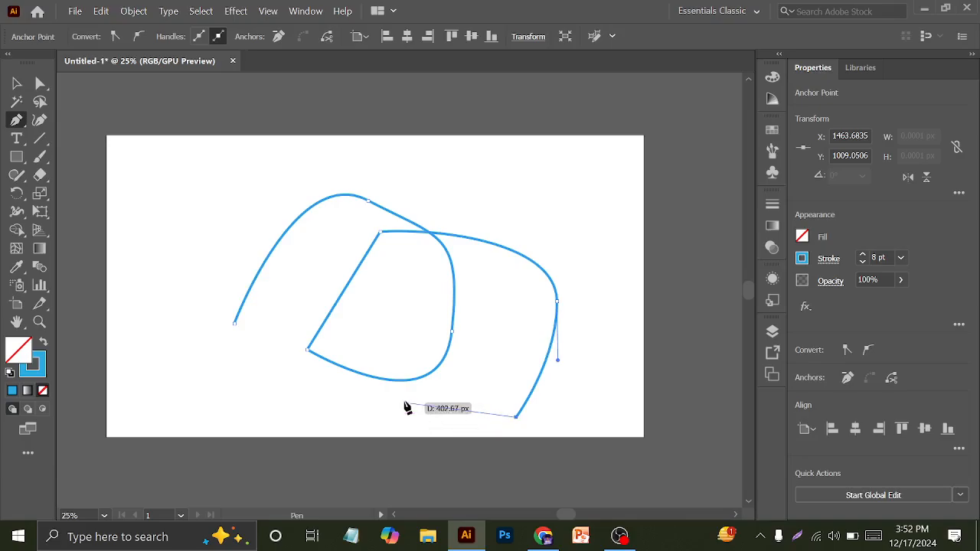
left_click_drag(404, 400, 392, 337)
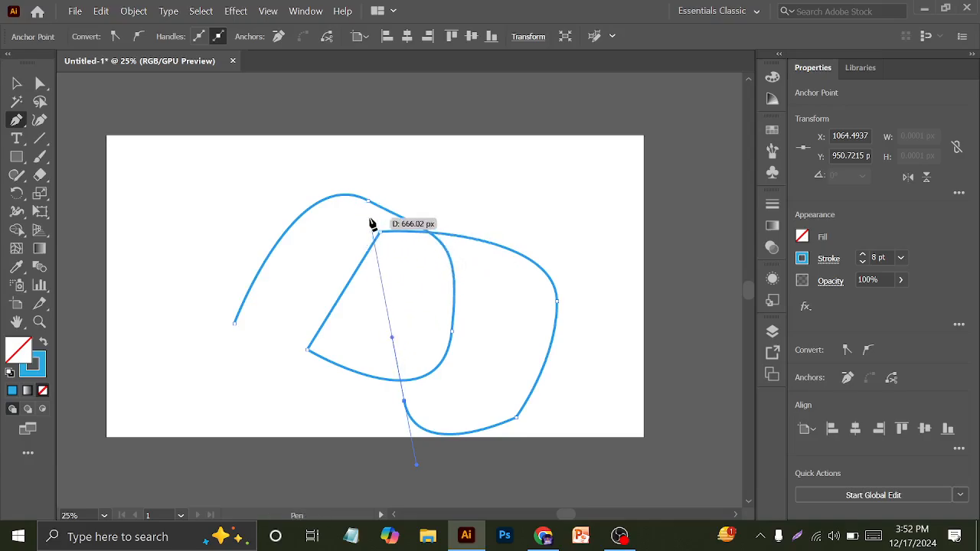
Step: Select the whole path drawn with the Pen tool and delete it
key("v")
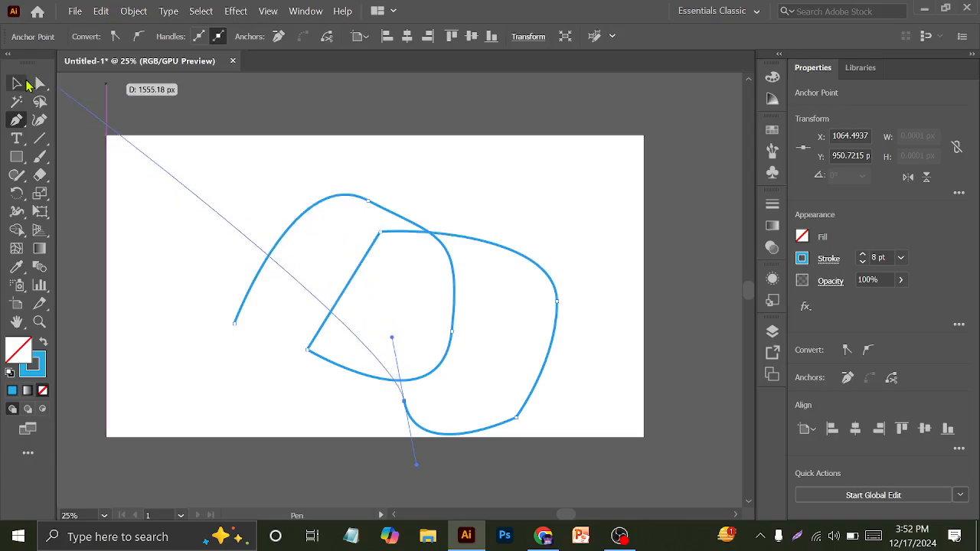
left_click_drag(197, 157, 523, 455)
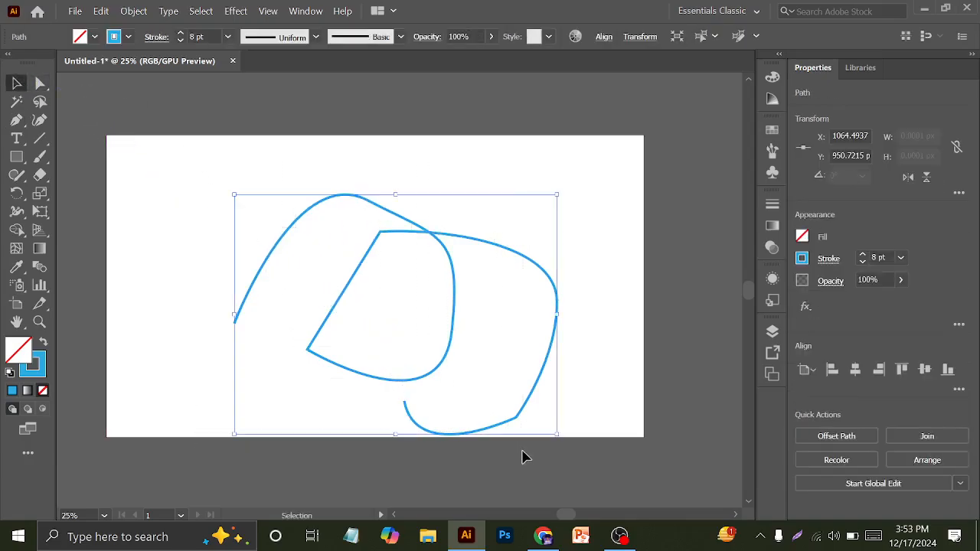
key("Delete")
Step: Draw an open looping path of seven anchor points across the artboard with the Curvature tool
left_click(40, 120)
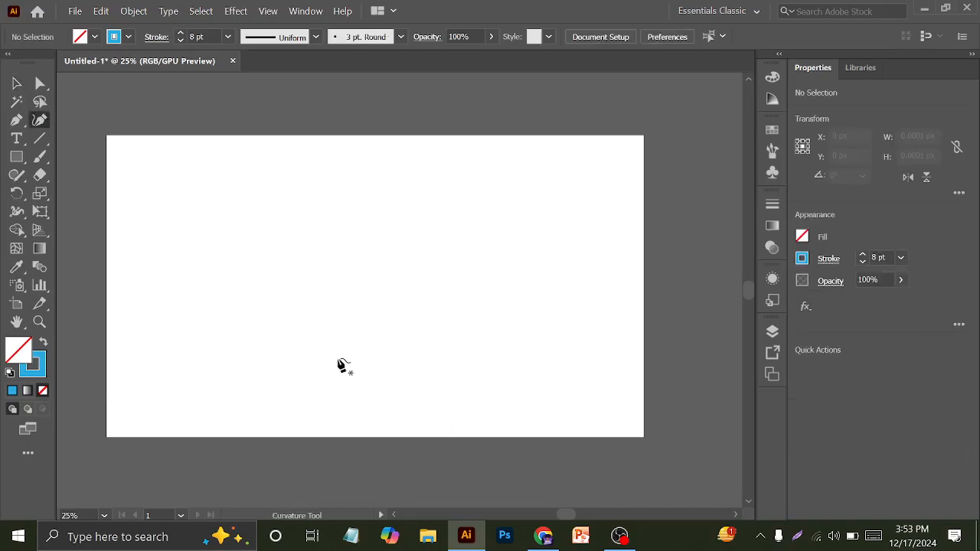
left_click(146, 366)
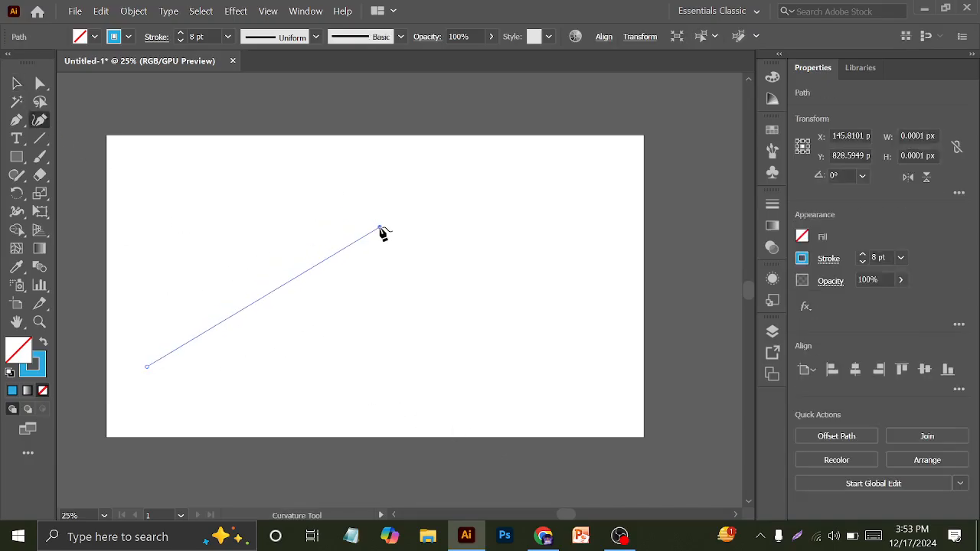
left_click(322, 200)
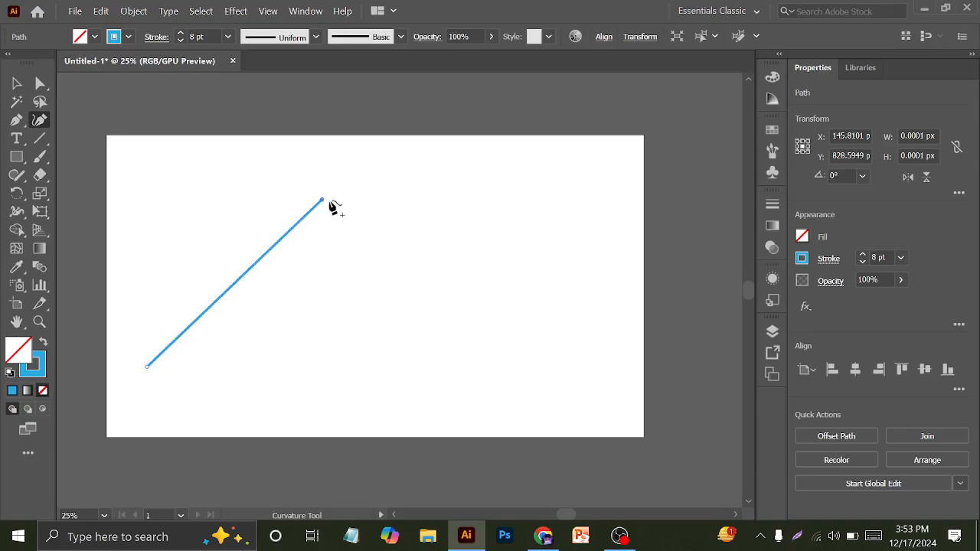
left_click(414, 347)
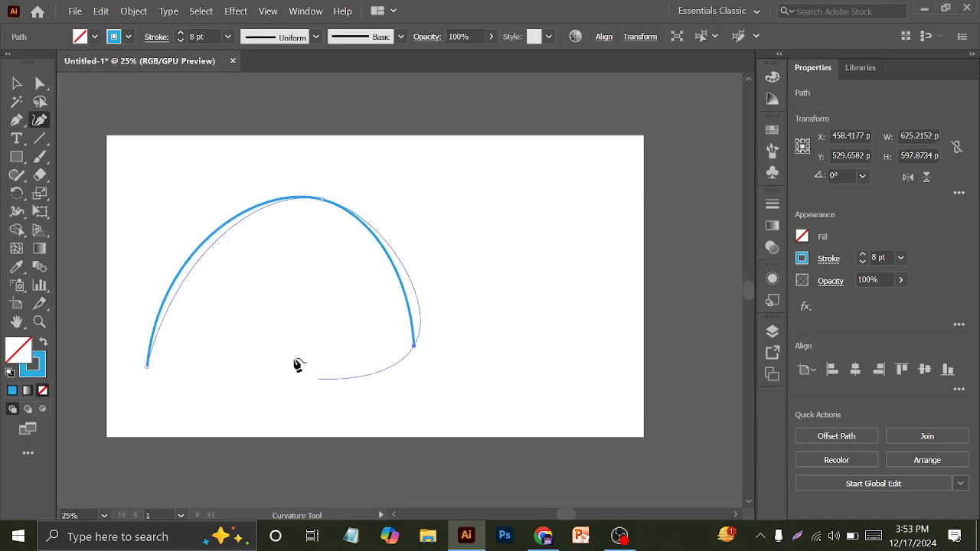
left_click(312, 400)
left_click(326, 260)
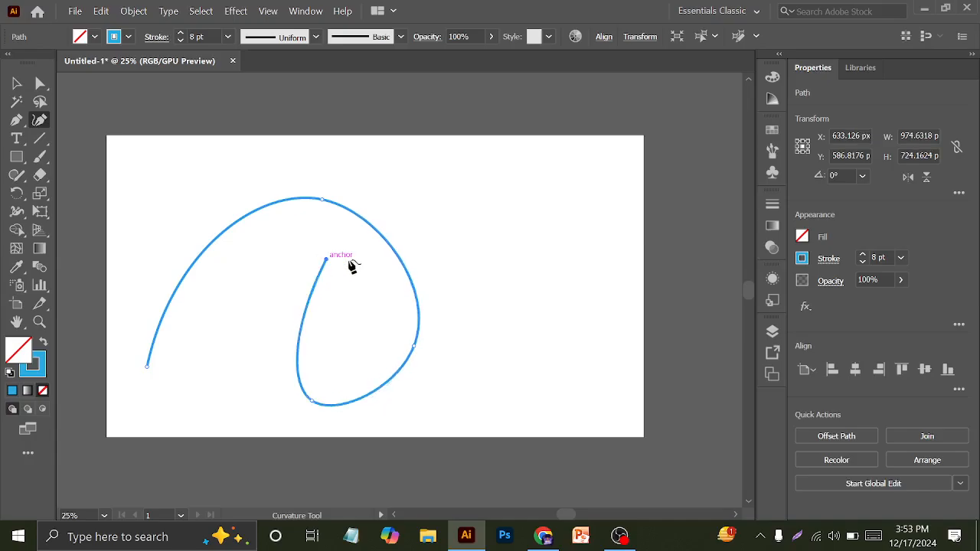
left_click(524, 324)
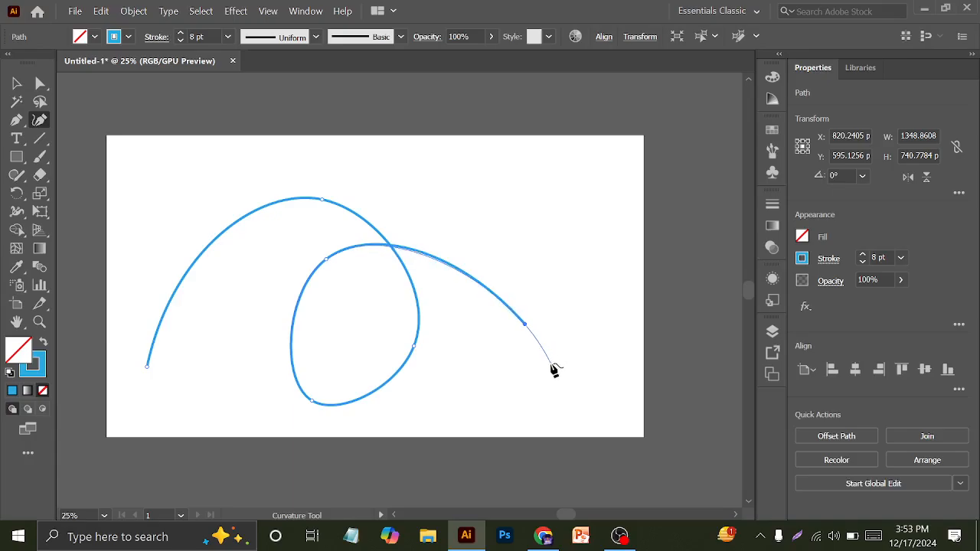
left_click(550, 363)
key("v")
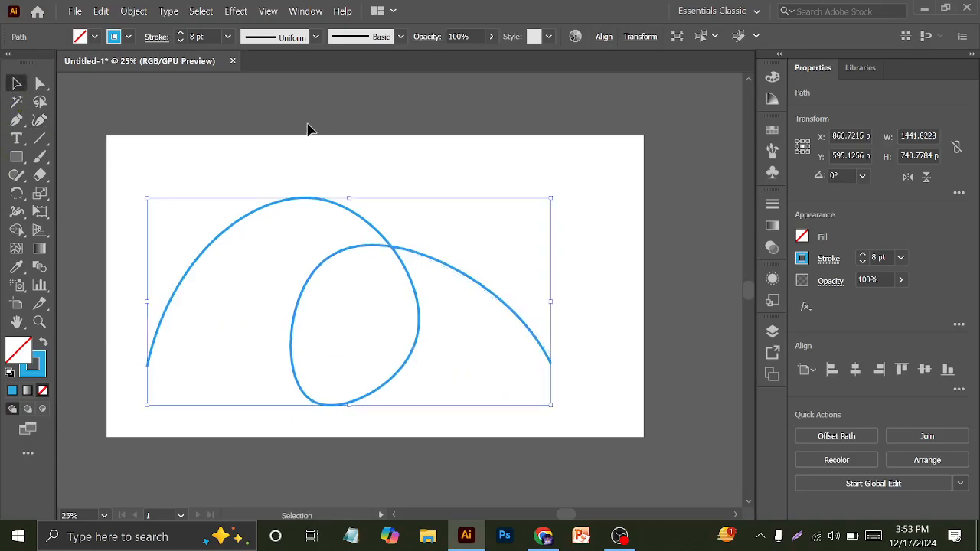
Step: Select the looping path and give its stroke a dashed line with a 21 pt dash
left_click(242, 169)
left_click_drag(243, 169, 385, 314)
left_click(156, 36)
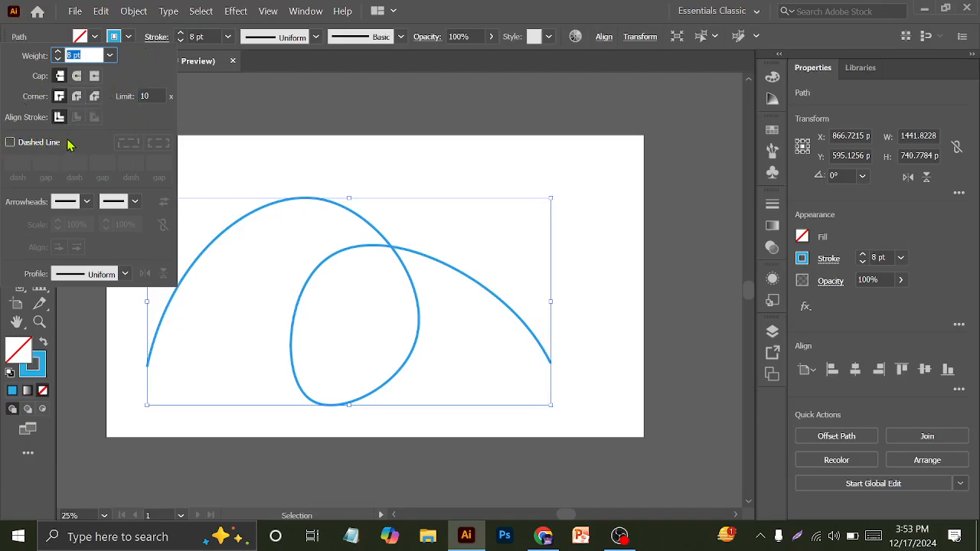
left_click(9, 144)
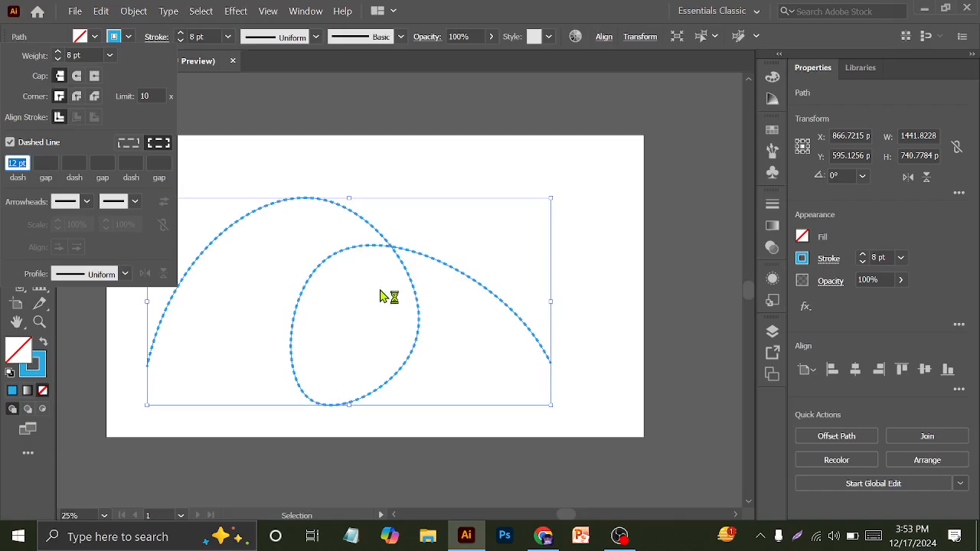
left_click(24, 162)
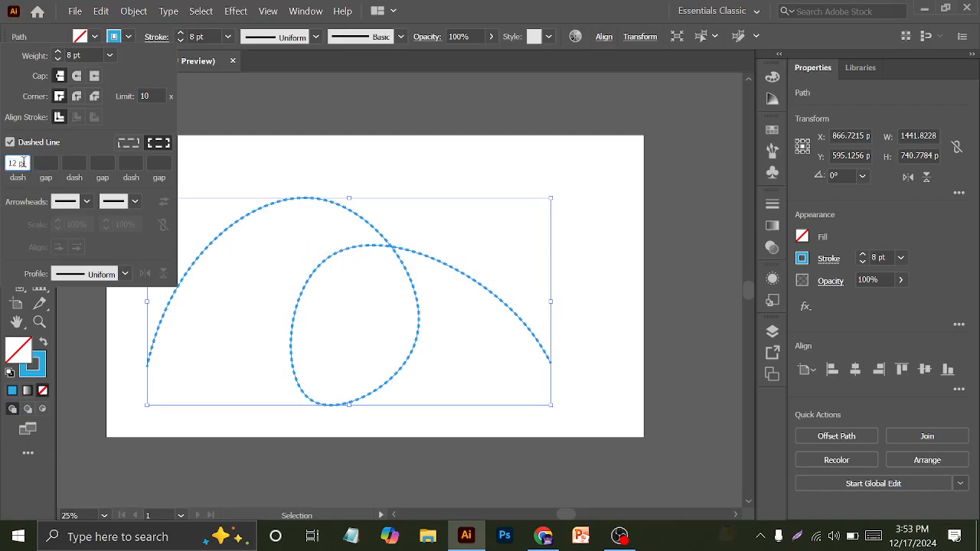
type("21")
key("Return")
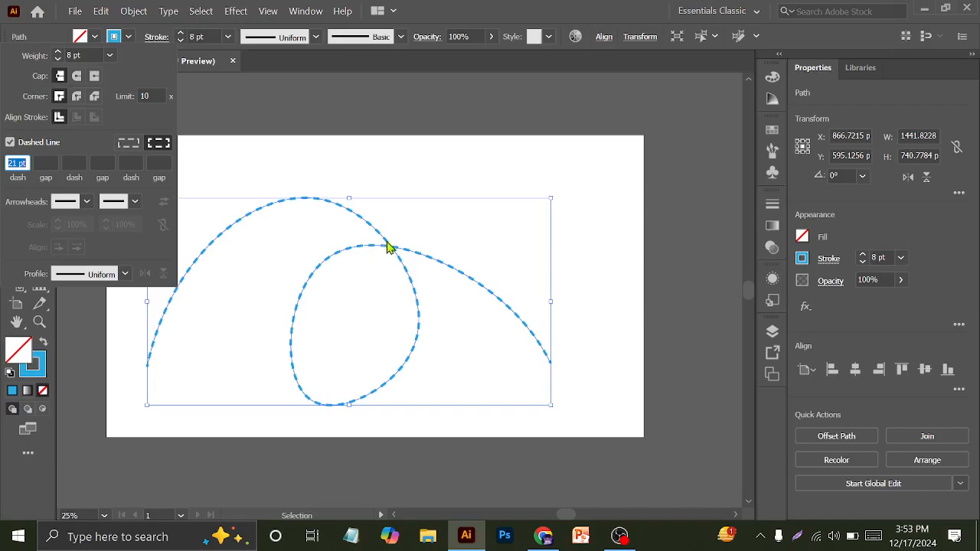
Step: Try out different gap values, up to 37 pt, between the dashes of the looping path
left_click(40, 162)
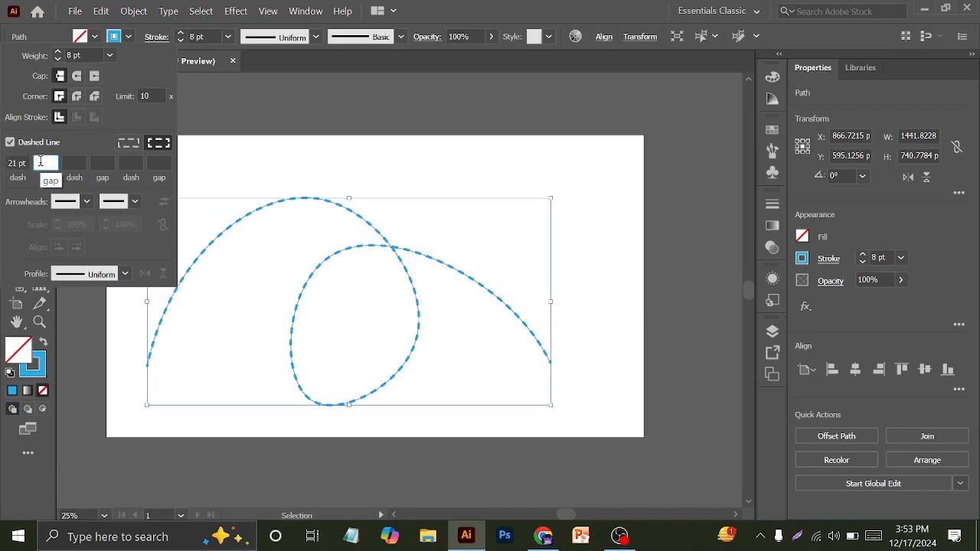
type("0")
key("Return")
scroll(42, 162, "up", 20)
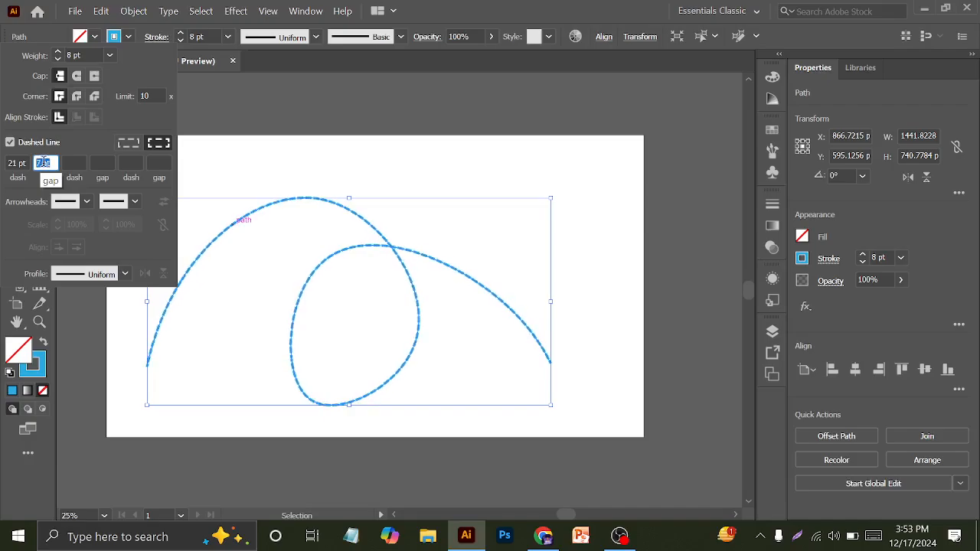
scroll(45, 162, "down", 5)
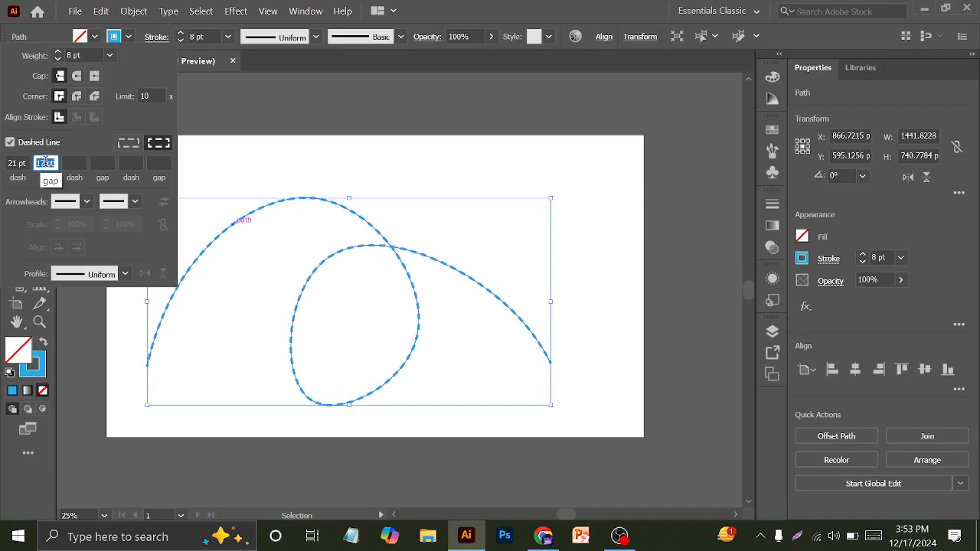
scroll(45, 163, "up", 19)
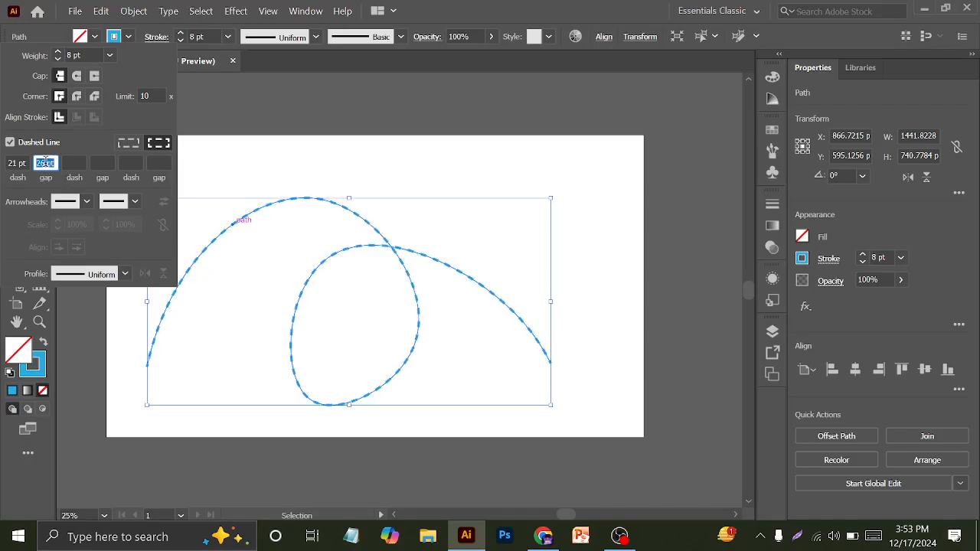
scroll(45, 163, "down", 2)
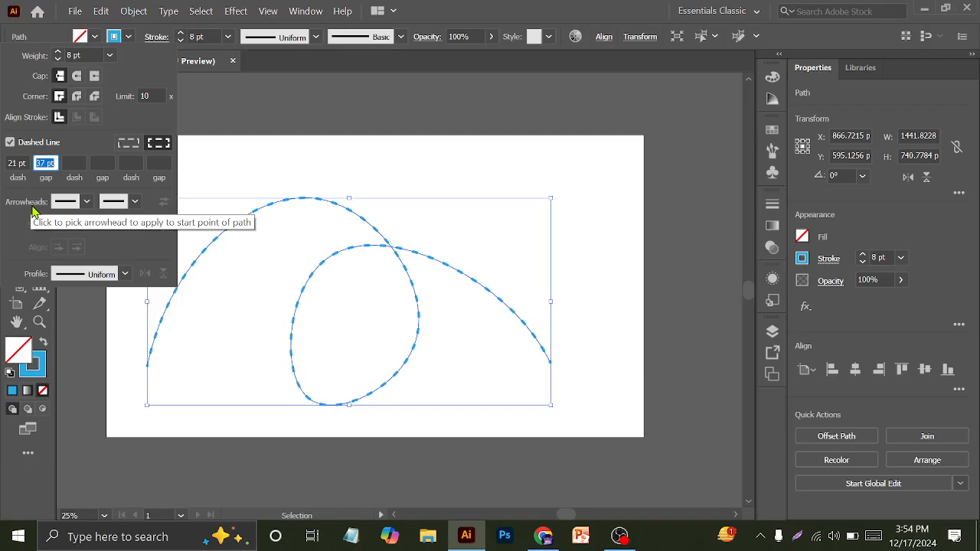
left_click(86, 202)
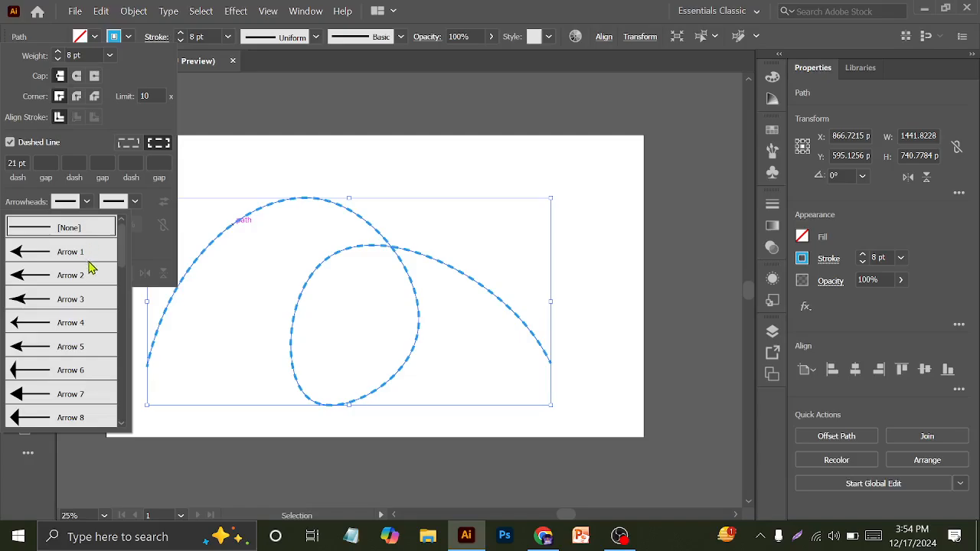
left_click(87, 204)
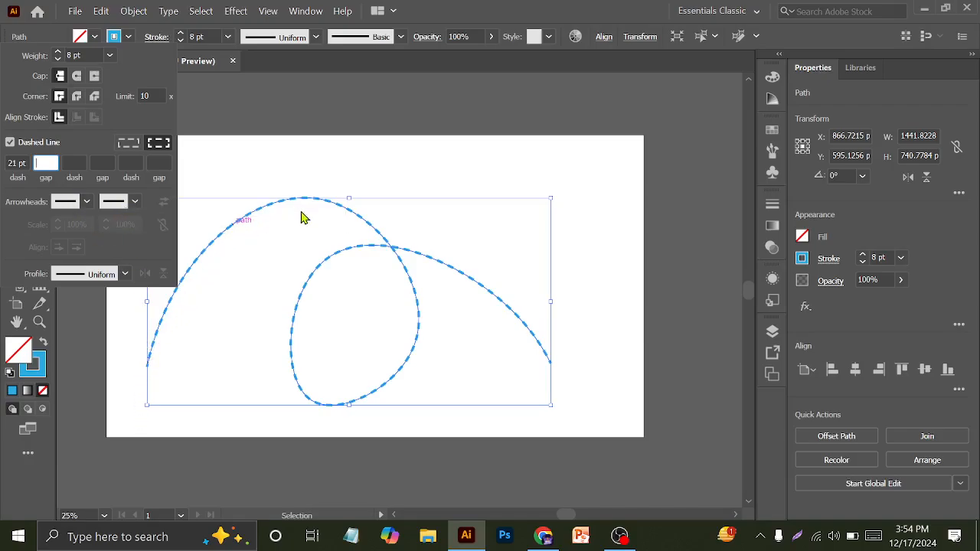
left_click(89, 202)
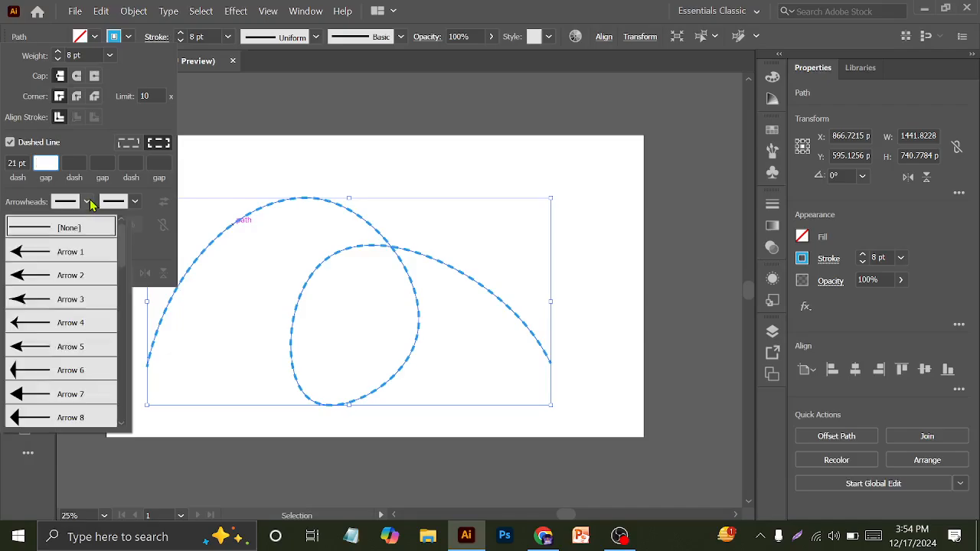
left_click(133, 205)
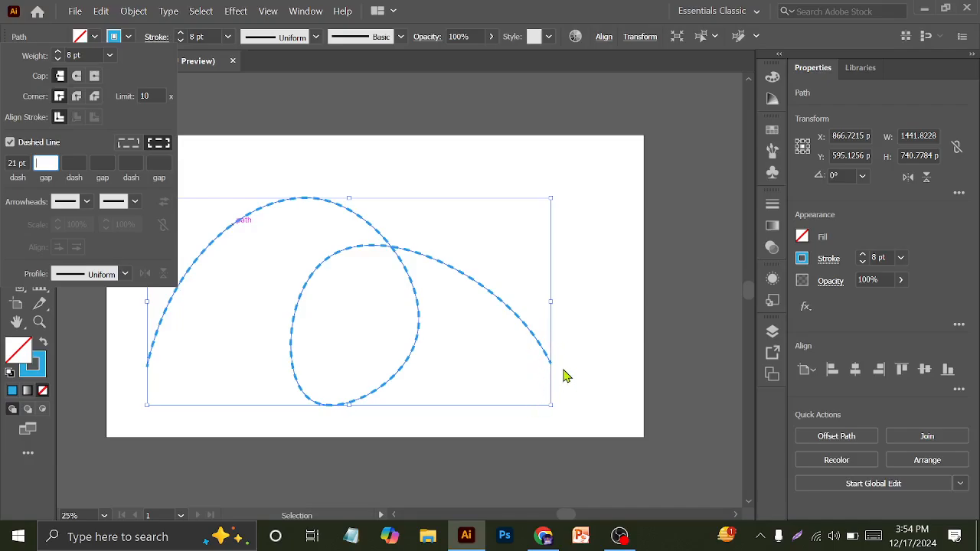
Step: Add arrowheads to the dashed path, Arrow 2 at its end point and Arrow 20 at its start point
left_click(136, 202)
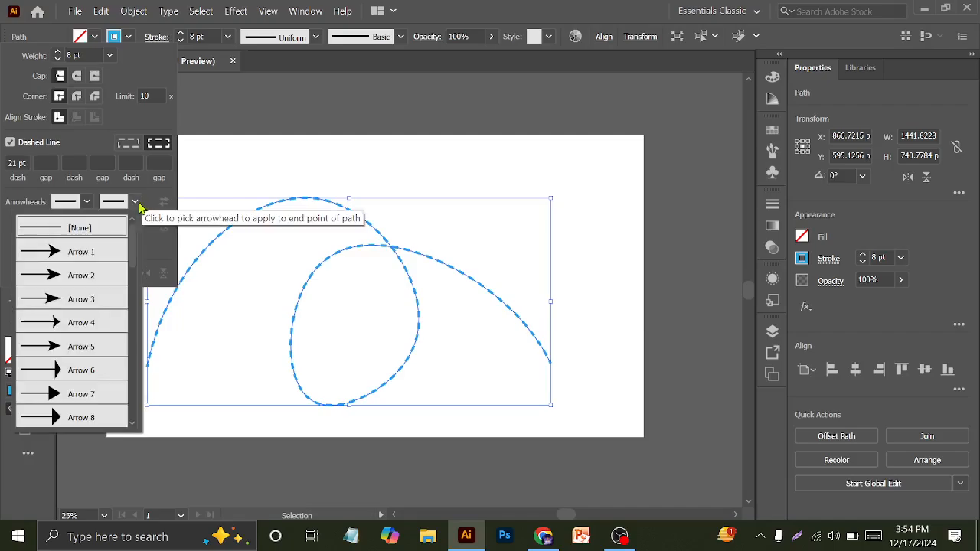
scroll(107, 293, "down", 3)
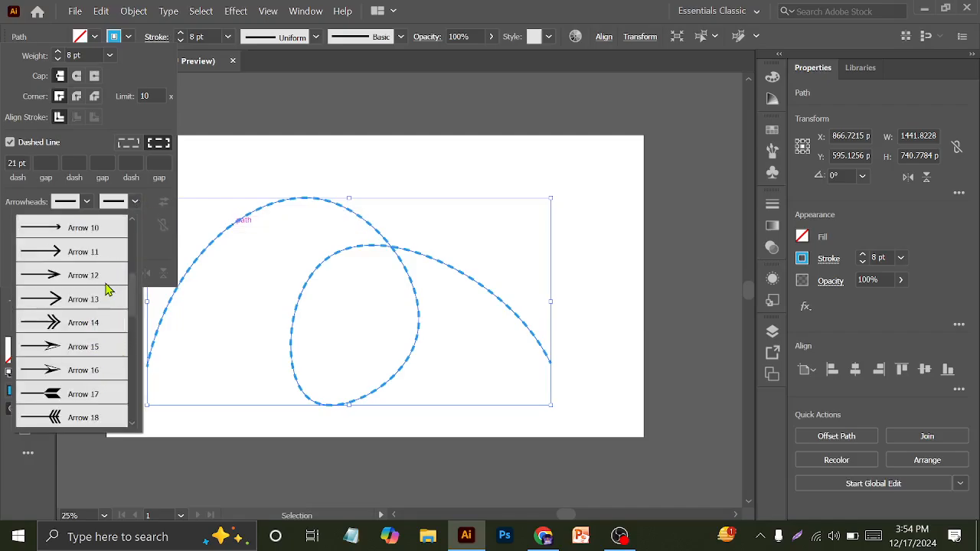
scroll(95, 310, "up", 3)
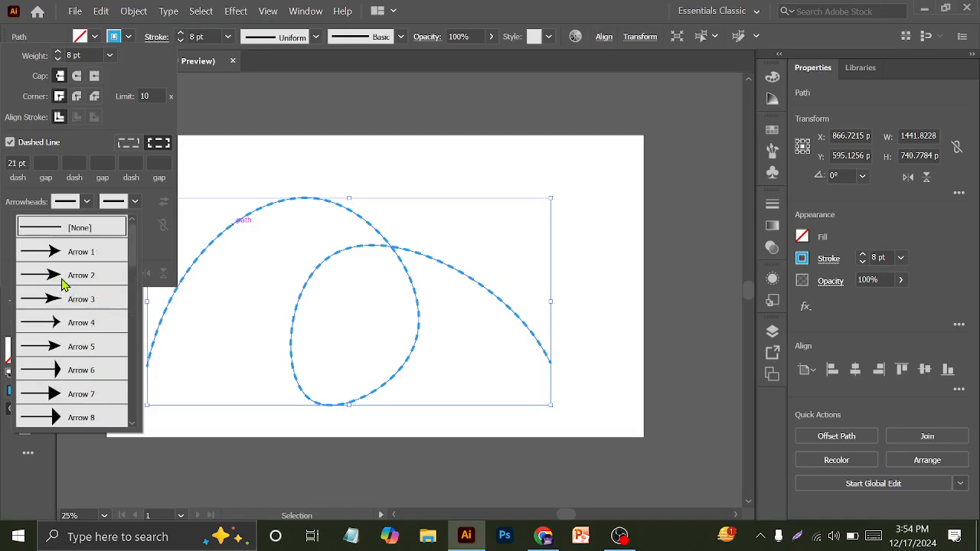
left_click(64, 280)
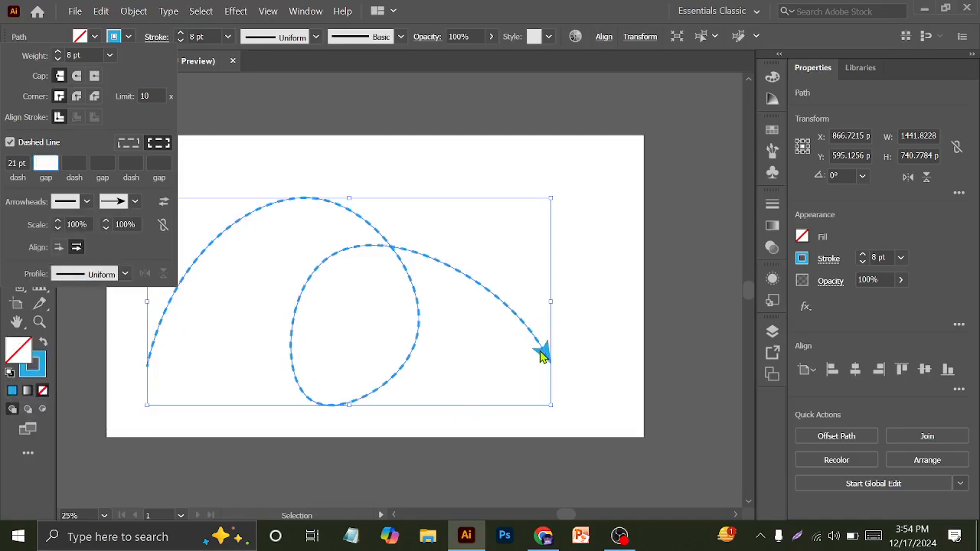
left_click(86, 202)
scroll(88, 329, "down", 7)
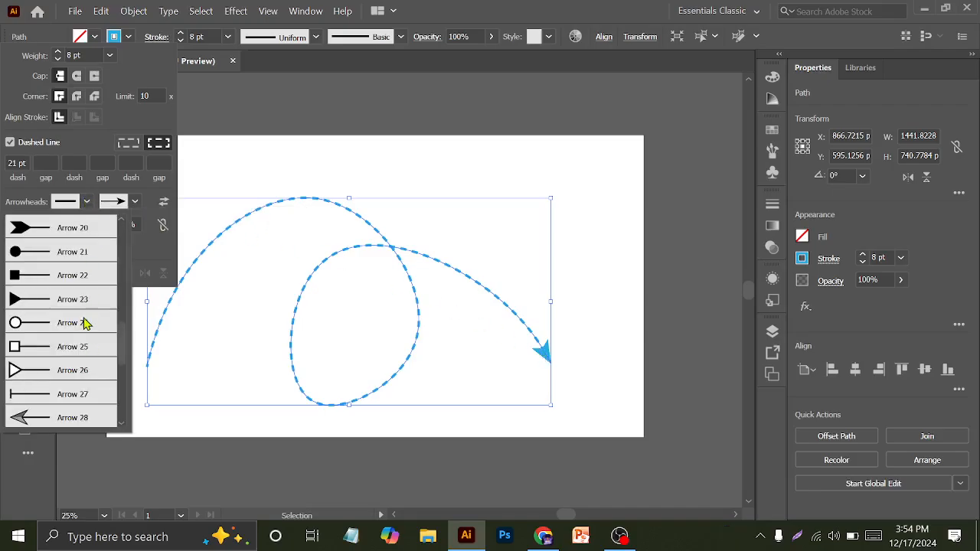
left_click(58, 231)
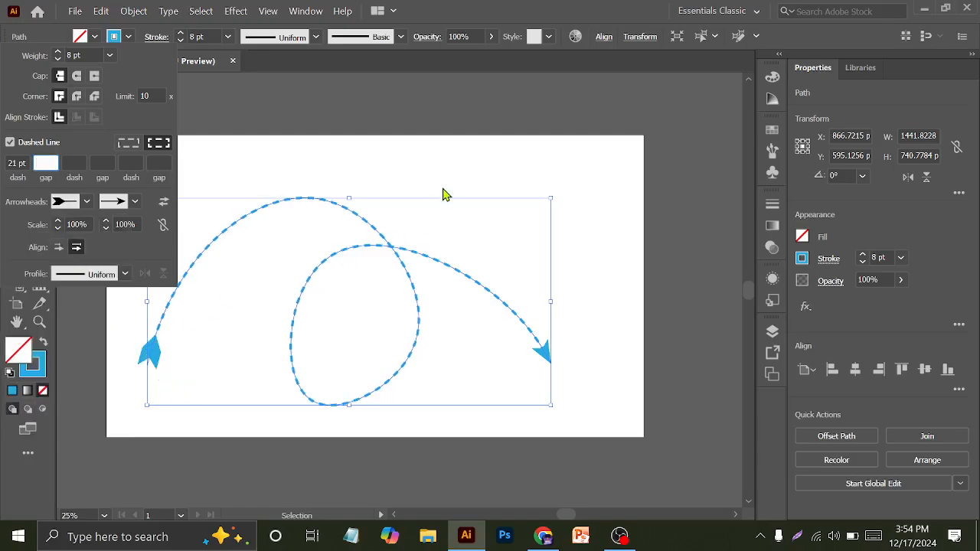
Step: Close the stroke options and delete the dashed path with the arrowheads
key("Escape")
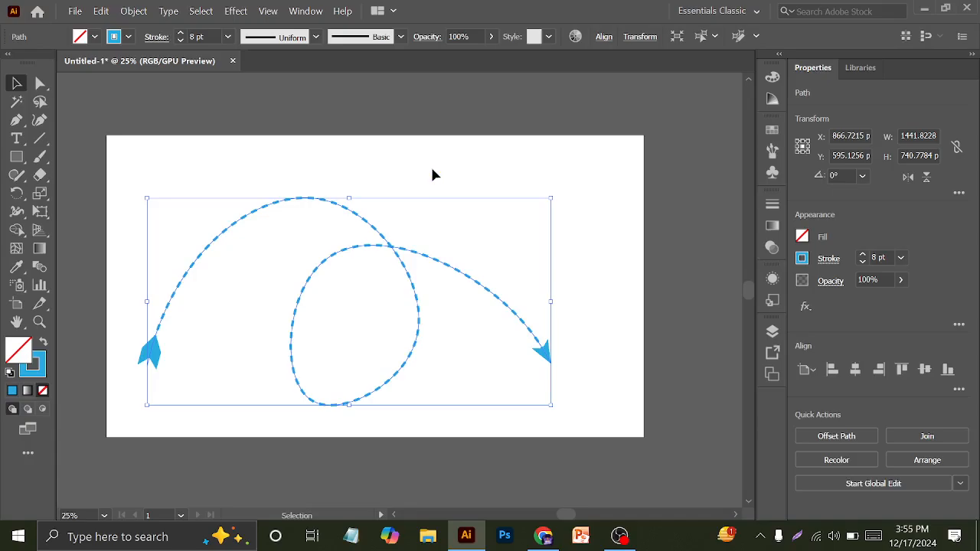
key("Delete")
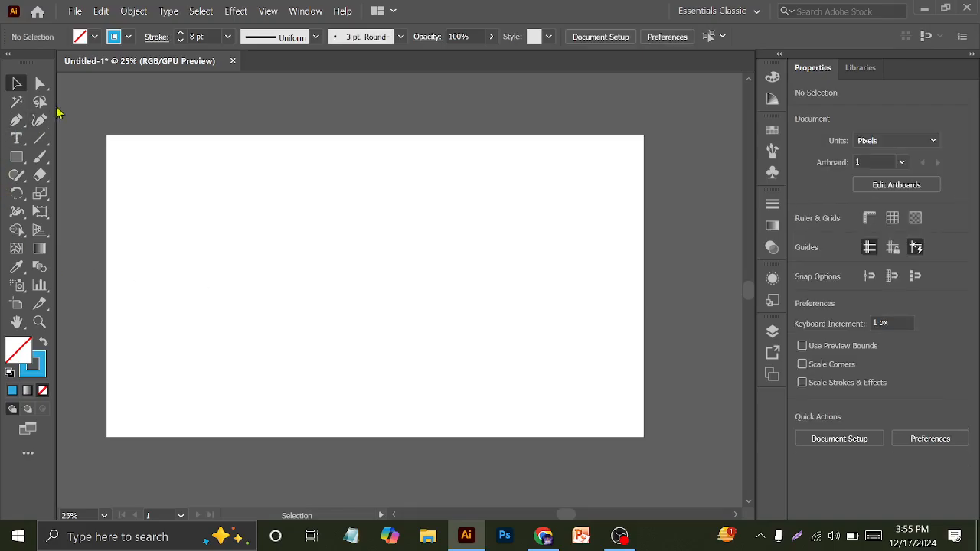
Step: Draw a closed seven-point shape with the Curvature tool, its wavy upper edge crossing the lower artboard and its rounded base extending below it
left_click(40, 119)
left_click(82, 370)
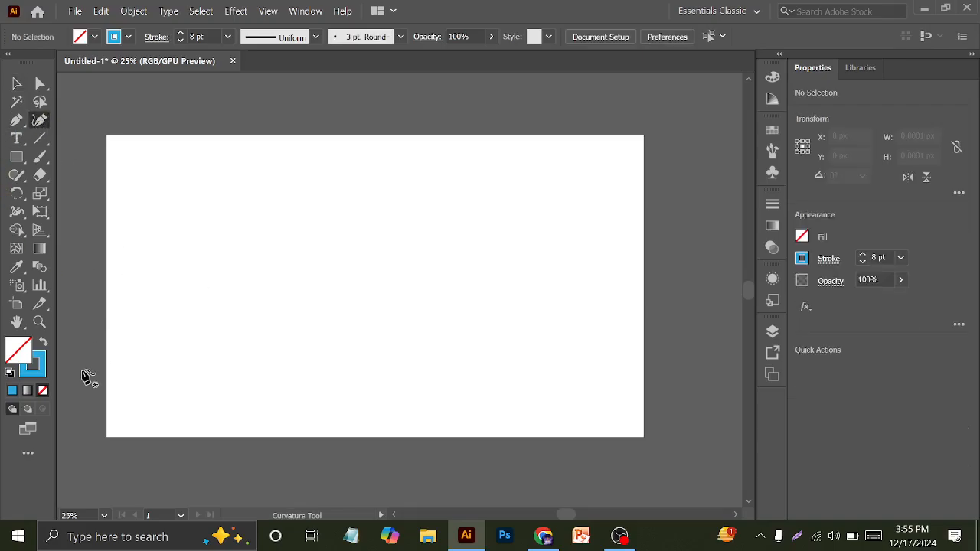
left_click(301, 359)
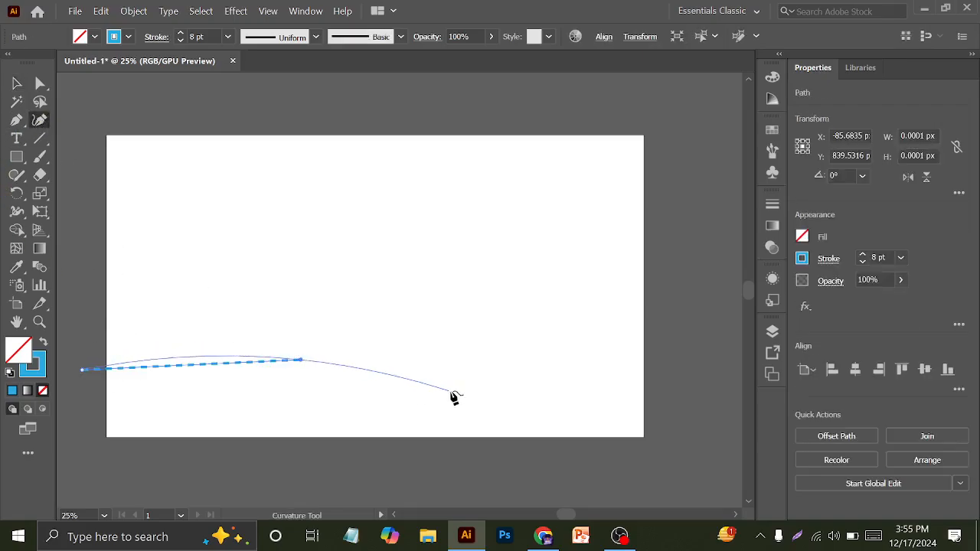
left_click(349, 386)
left_click(564, 350)
left_click(704, 391)
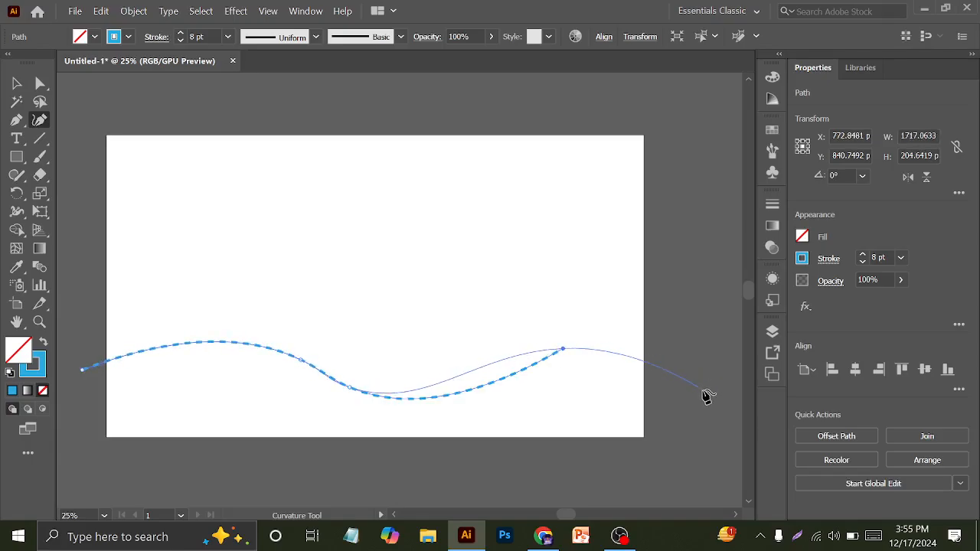
scroll(678, 422, "down", 3)
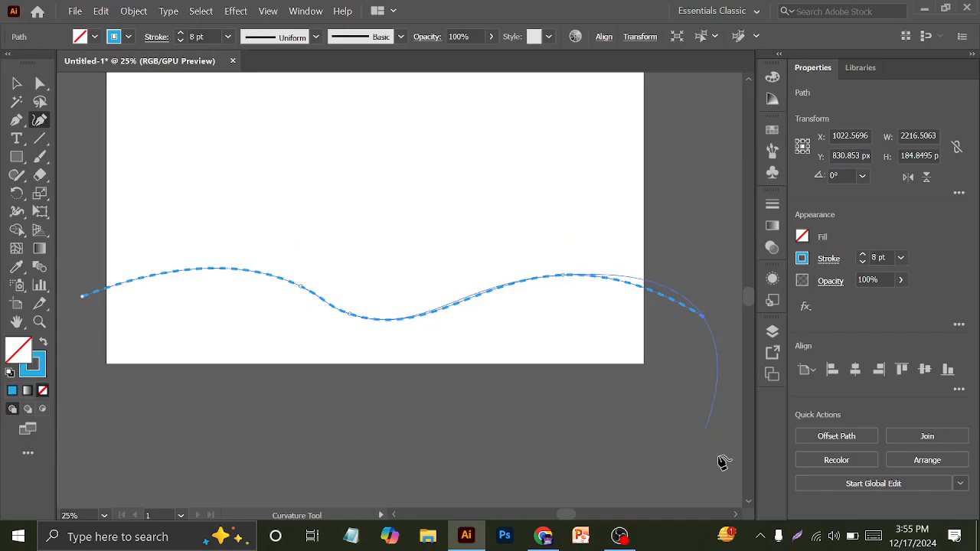
left_click(701, 435)
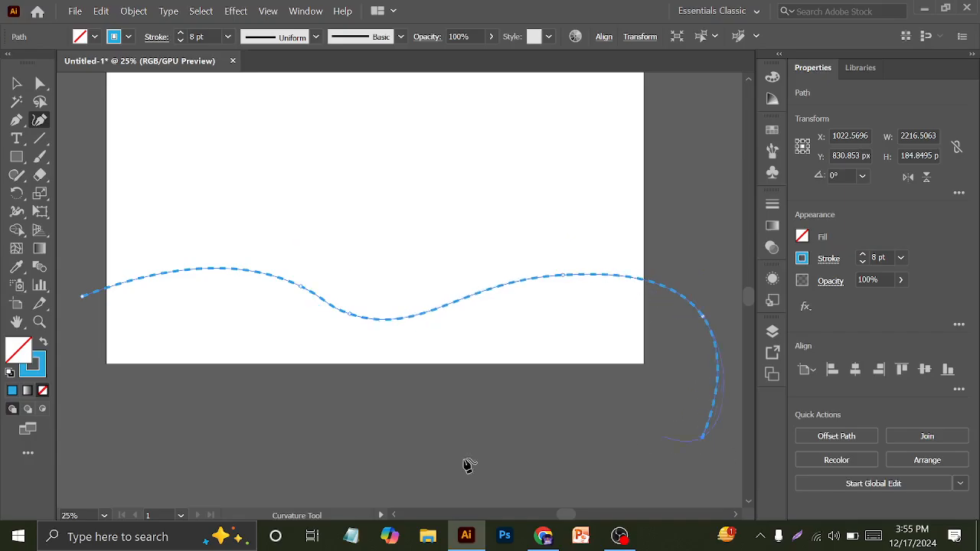
left_click(82, 456)
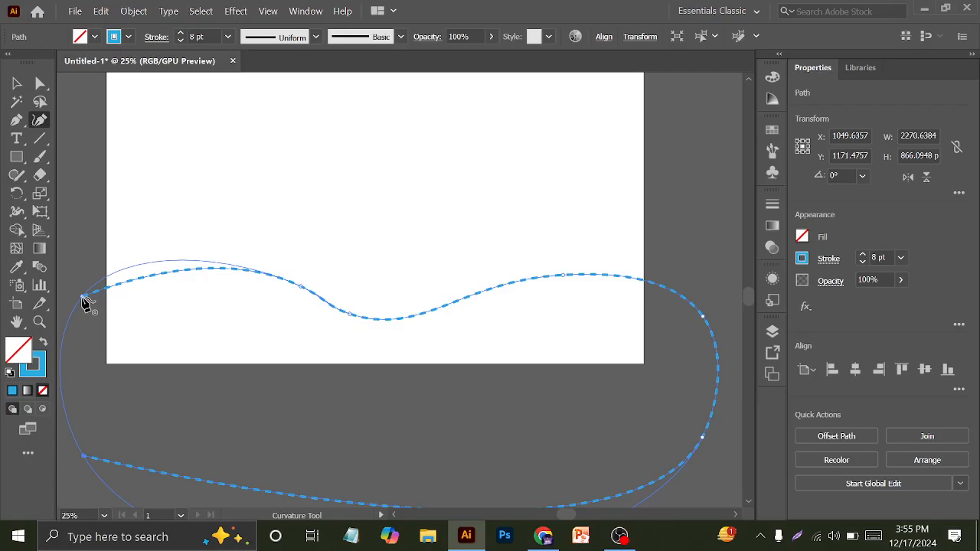
left_click(83, 298)
left_click(17, 84)
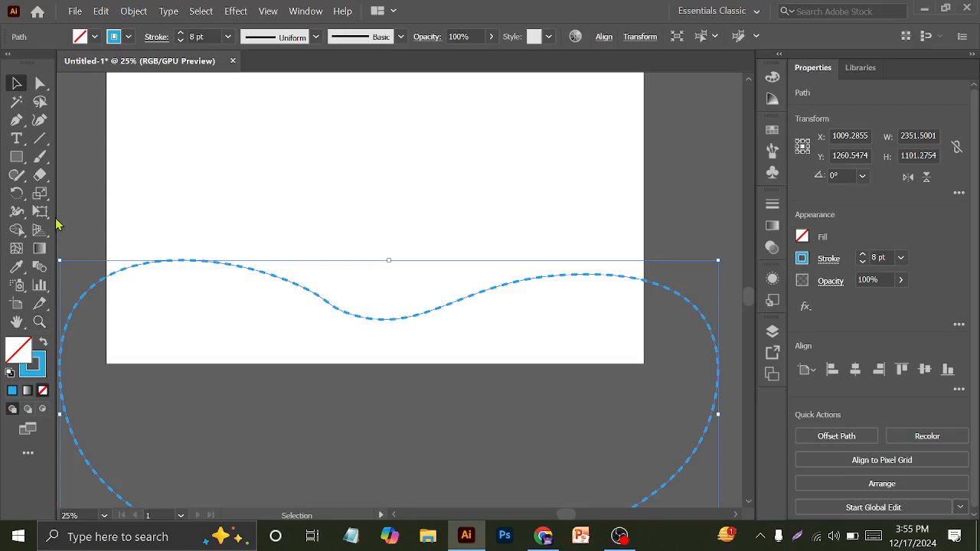
Step: Swap the stroke and fill of the closed wavy shape so it is solid blue without an outline, and deselect it
left_click(43, 341)
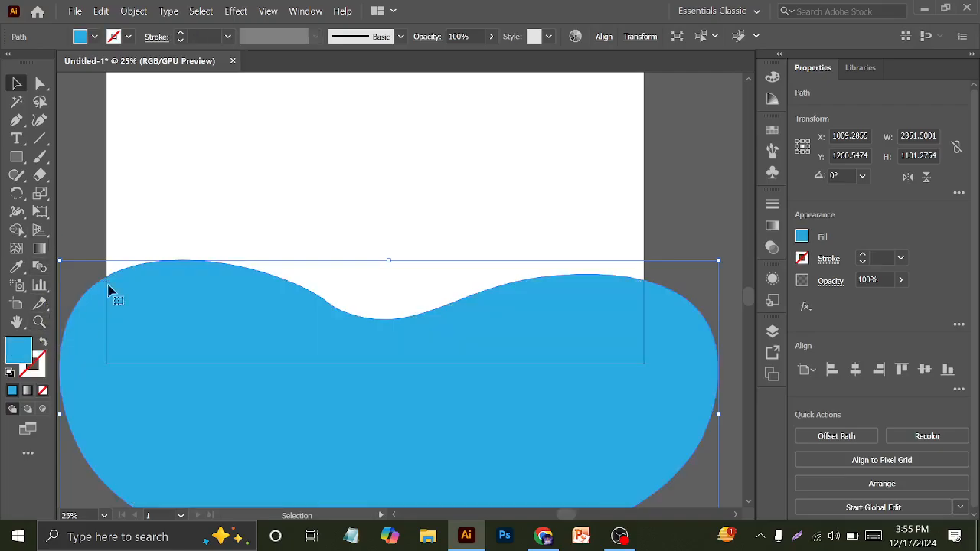
left_click(277, 203)
scroll(444, 326, "down", 1)
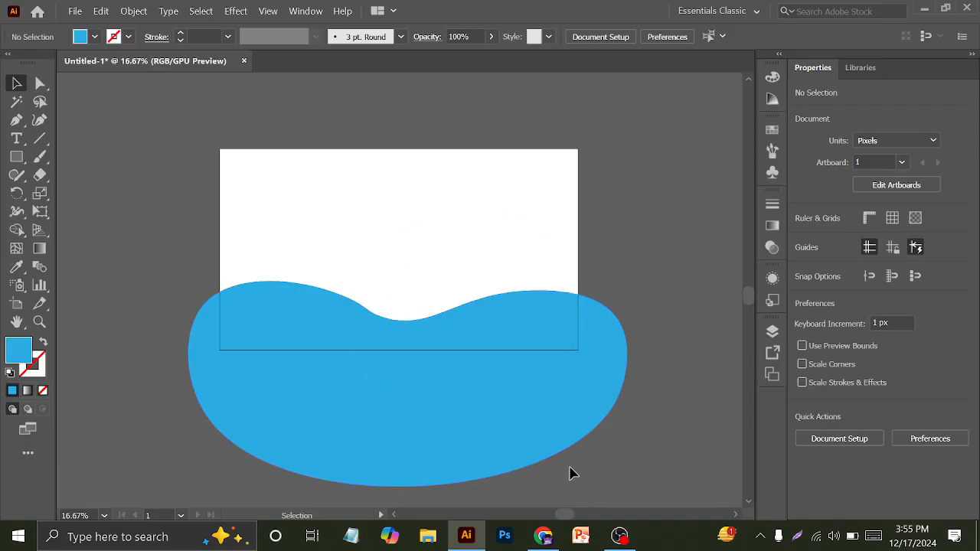
Step: Draw a horizontal line about 3051 px long across the blue shape and align it with the artboard's lower edge
left_click(40, 139)
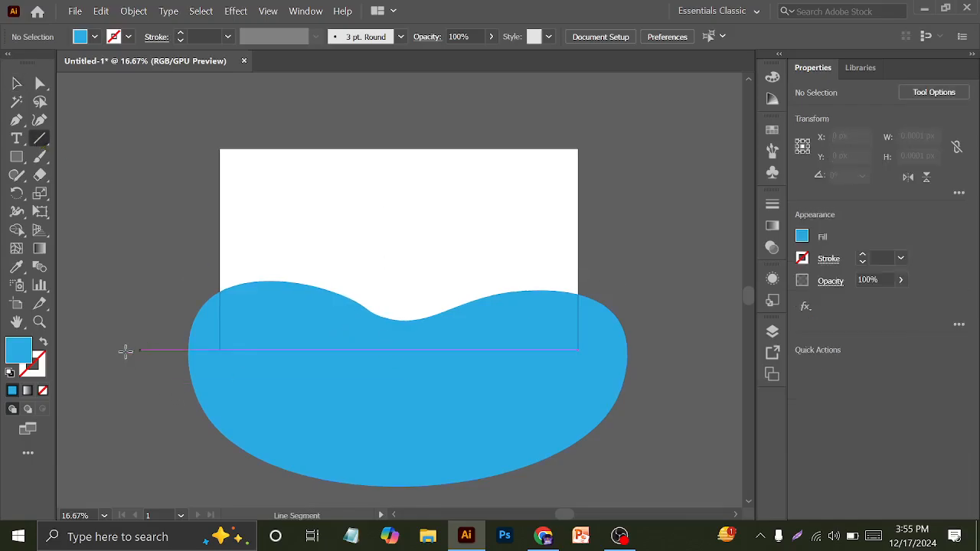
left_click_drag(123, 352, 690, 352)
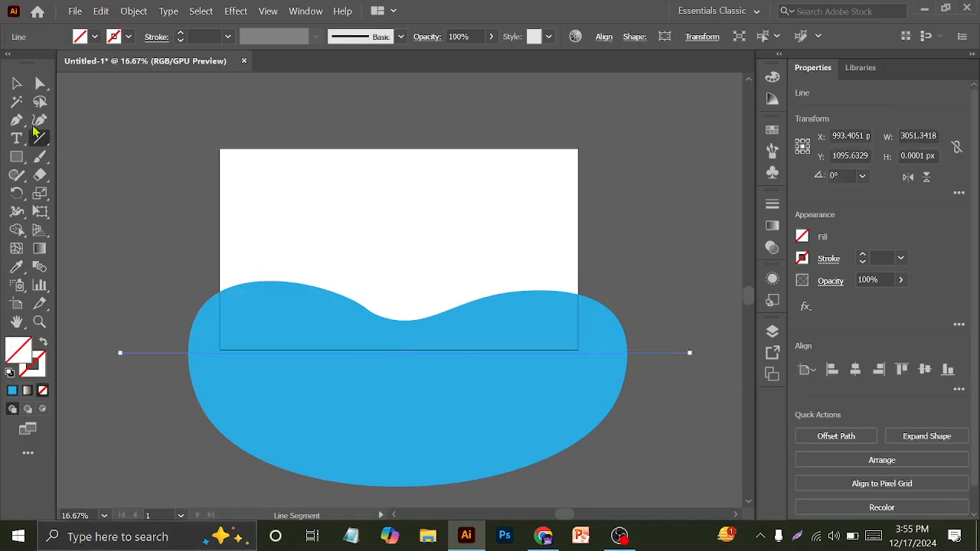
left_click(16, 82)
scroll(427, 367, "up", 3)
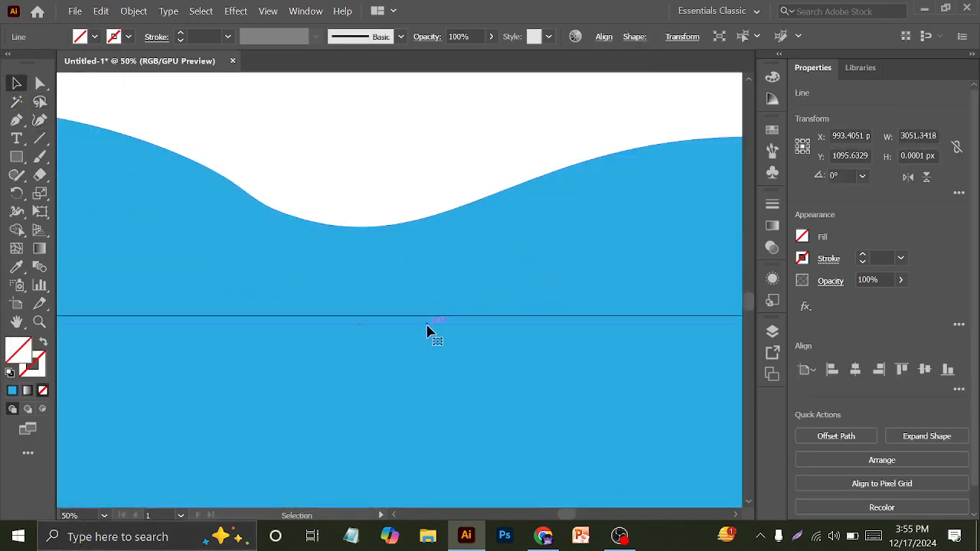
left_click_drag(428, 329, 432, 320)
scroll(431, 324, "down", 6)
scroll(527, 342, "up", 2)
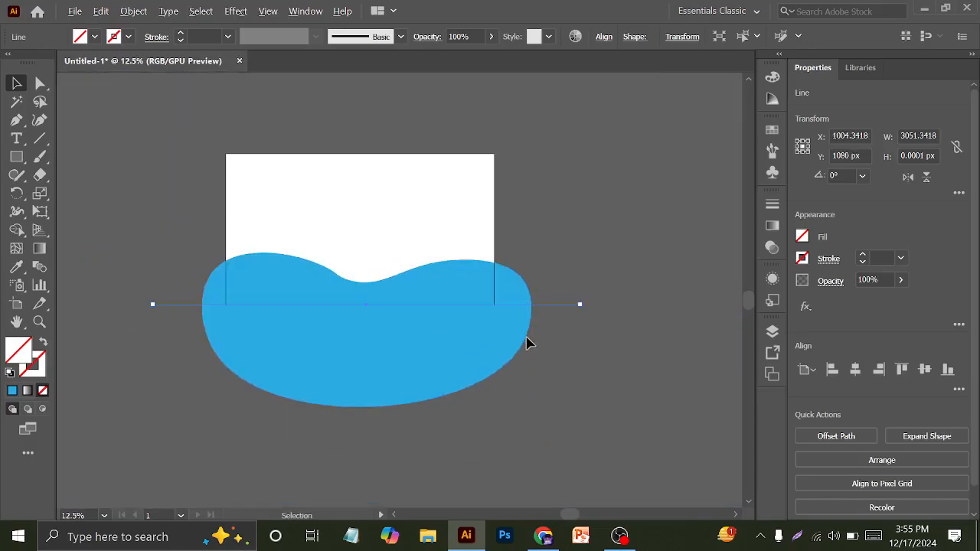
Step: Draw a vertical line about 1269 px long through the blue shape and snap it to the artboard's right edge
left_click(40, 139)
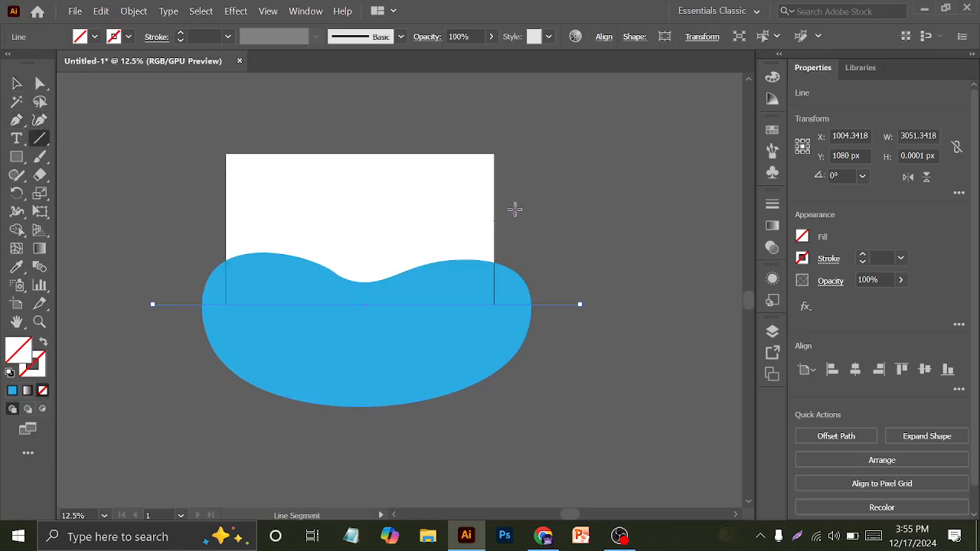
left_click_drag(512, 208, 530, 386)
left_click(17, 82)
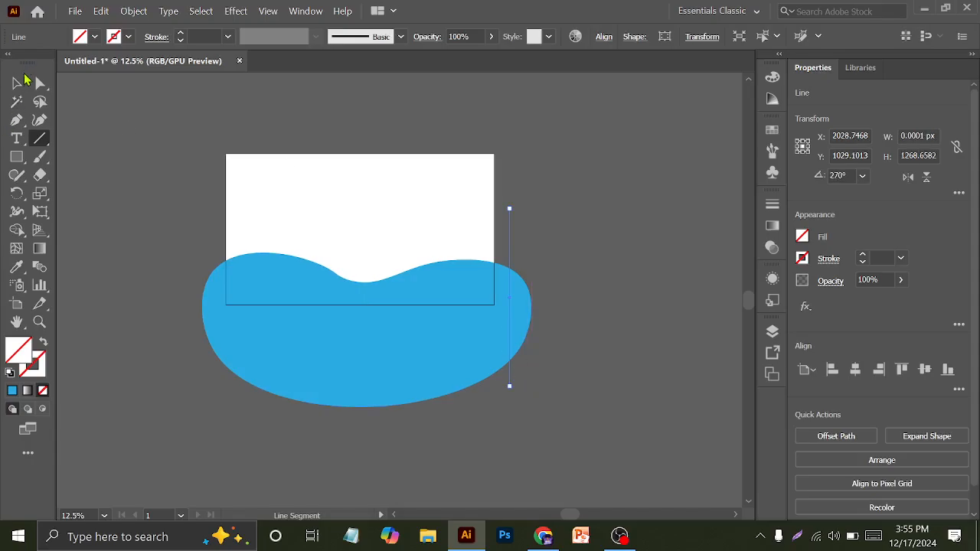
scroll(523, 301, "up", 3)
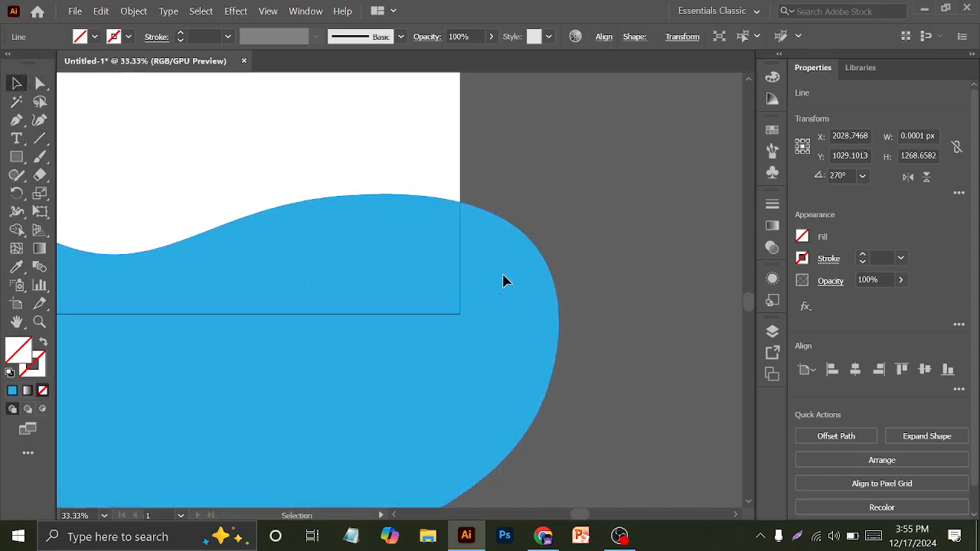
left_click(505, 278)
left_click(481, 136)
left_click(500, 192)
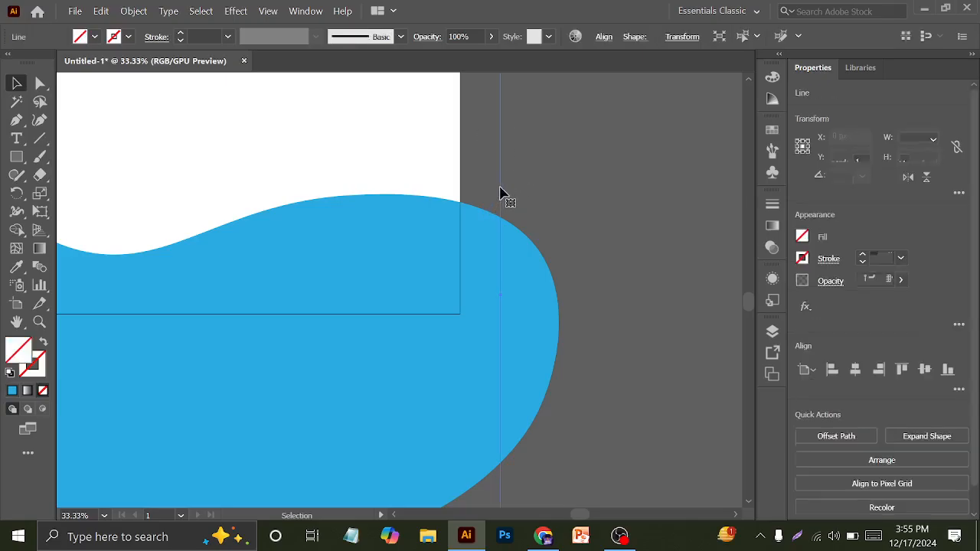
left_click_drag(500, 192, 461, 212)
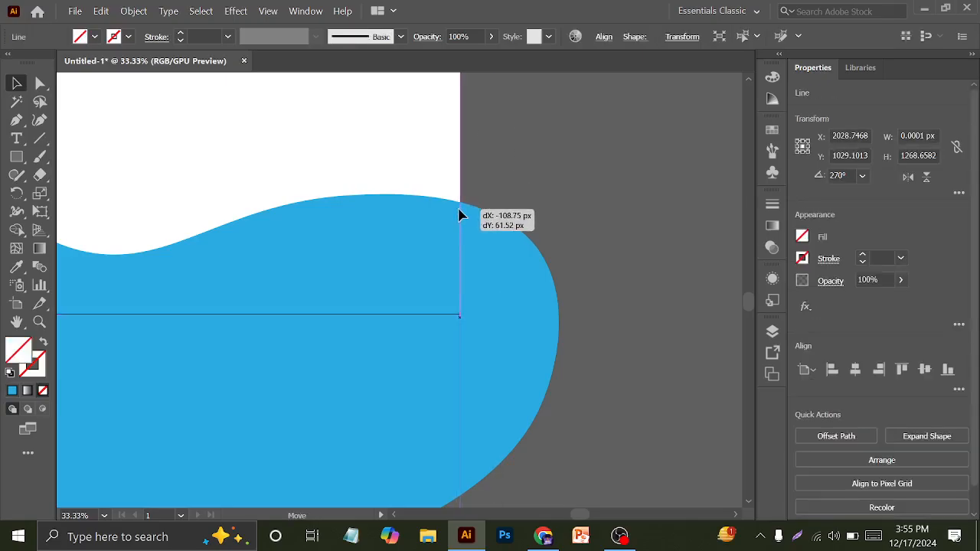
scroll(509, 238, "down", 5)
scroll(399, 238, "up", 2)
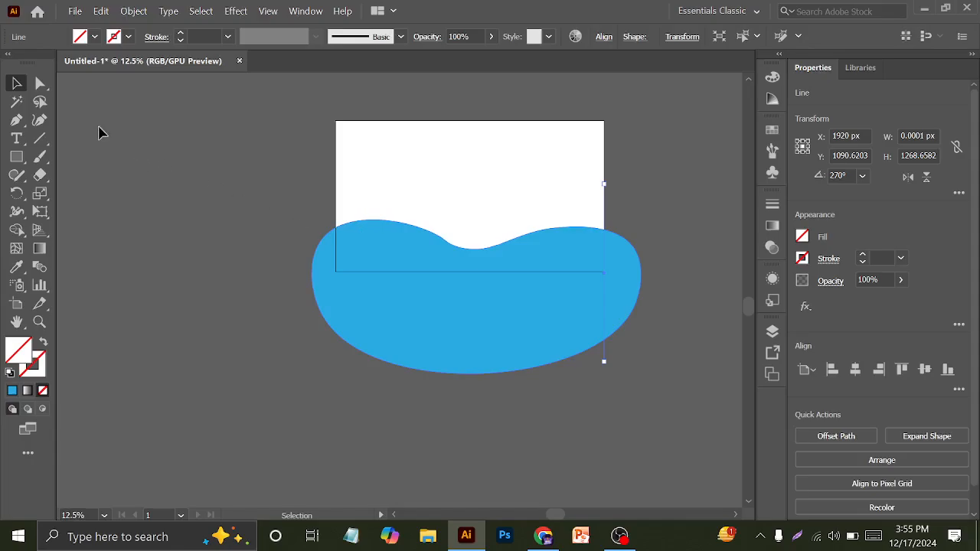
Step: Draw a vertical line about 1458 px long through the blue shape, snap it to the artboard's left edge and deselect it
left_click(40, 138)
left_click_drag(324, 175, 325, 378)
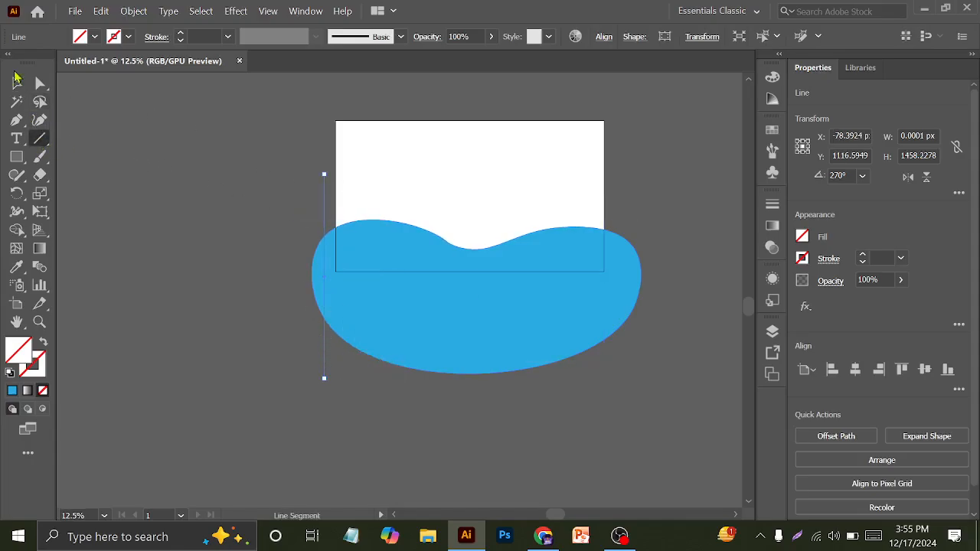
key("v")
scroll(310, 276, "up", 2)
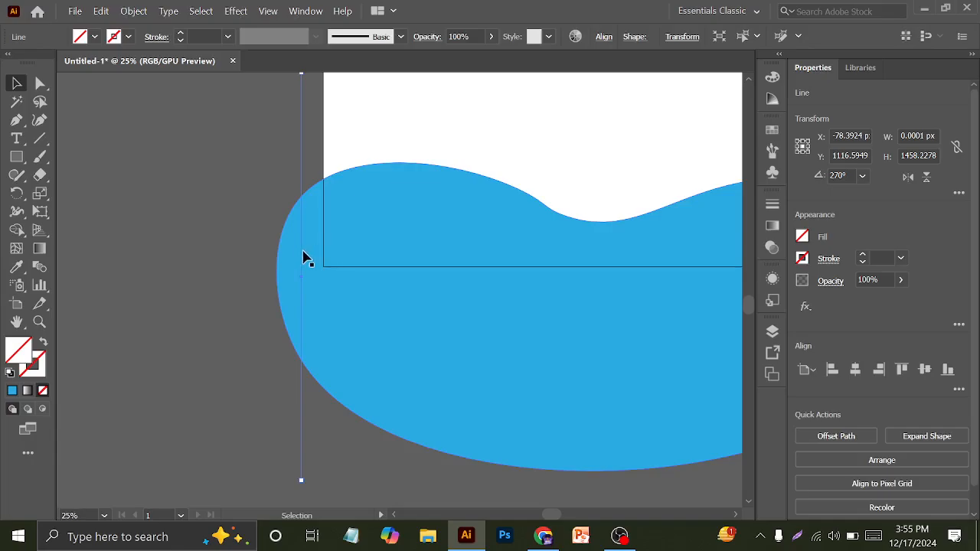
left_click_drag(302, 258, 324, 250)
scroll(313, 252, "down", 1)
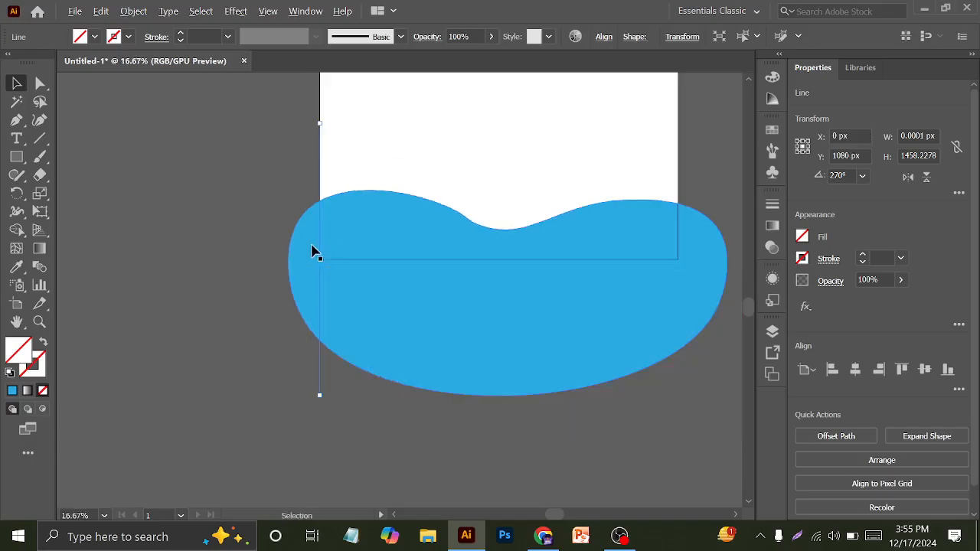
left_click(255, 219)
scroll(258, 171, "down", 1)
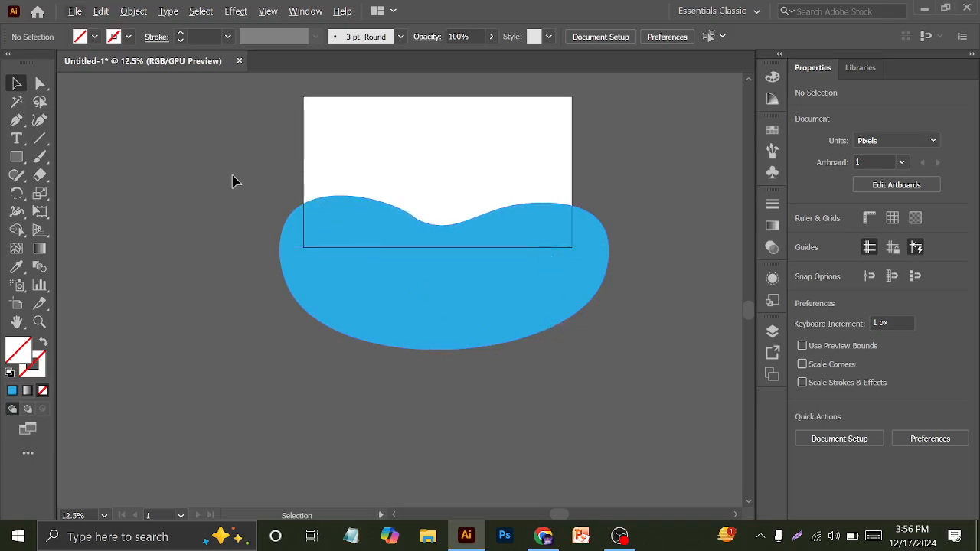
Step: Select the blue shape with all three lines and remove the parts outside the artboard with the Shape Builder tool
left_click_drag(233, 179, 643, 430)
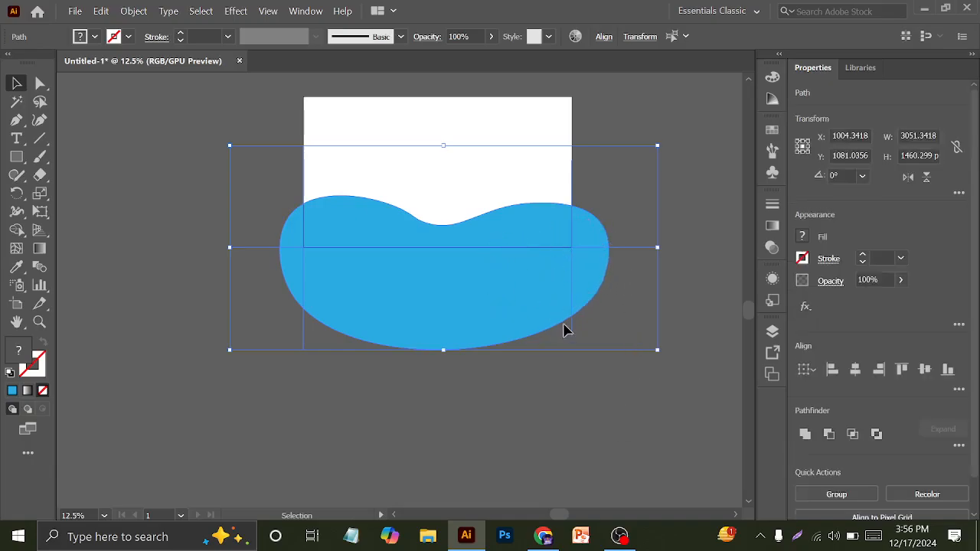
left_click(16, 230)
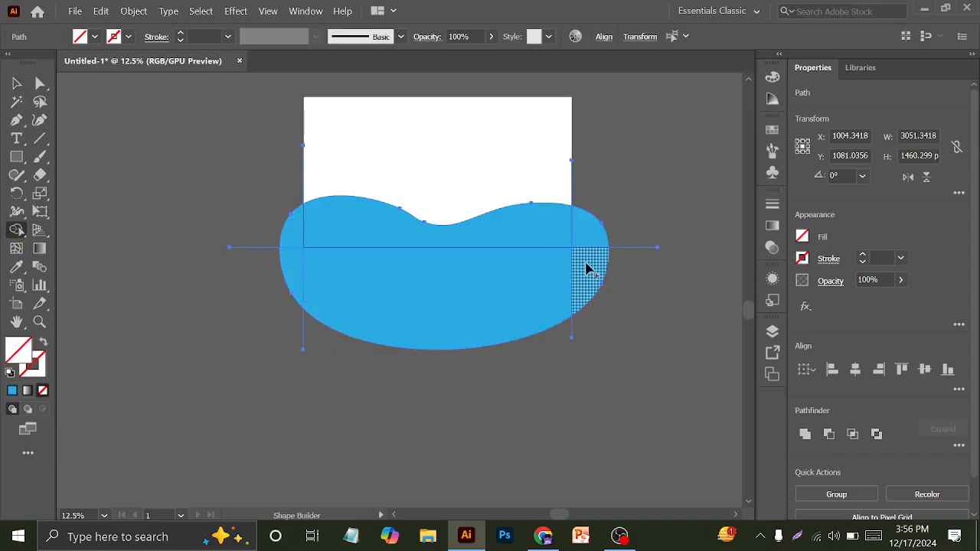
mouse_move(601, 227)
left_mouse_down()
mouse_move(567, 274)
mouse_move(436, 303)
mouse_move(295, 254)
left_mouse_up()
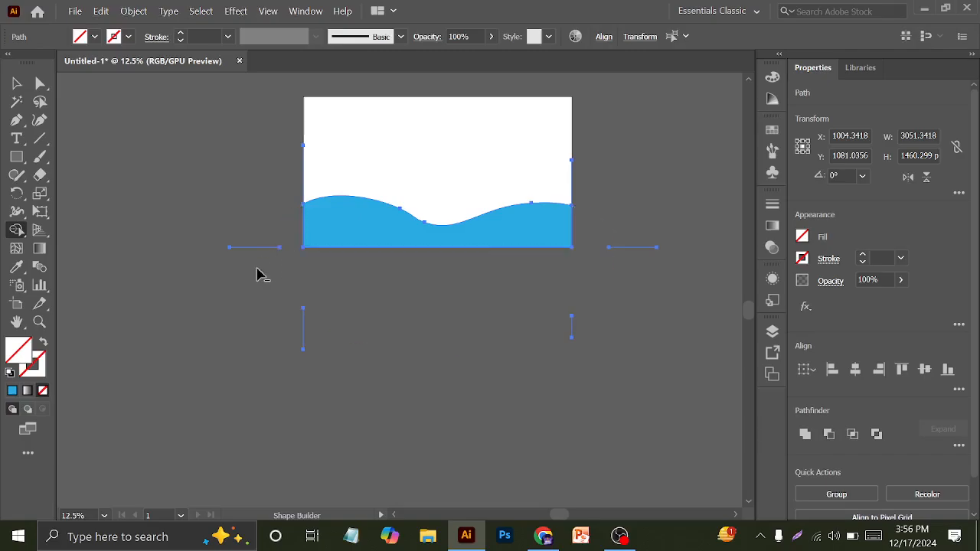
Step: Remove the leftover line pieces around the trimmed wave with the Shape Builder tool and deselect the artwork
left_click_drag(560, 343, 597, 325)
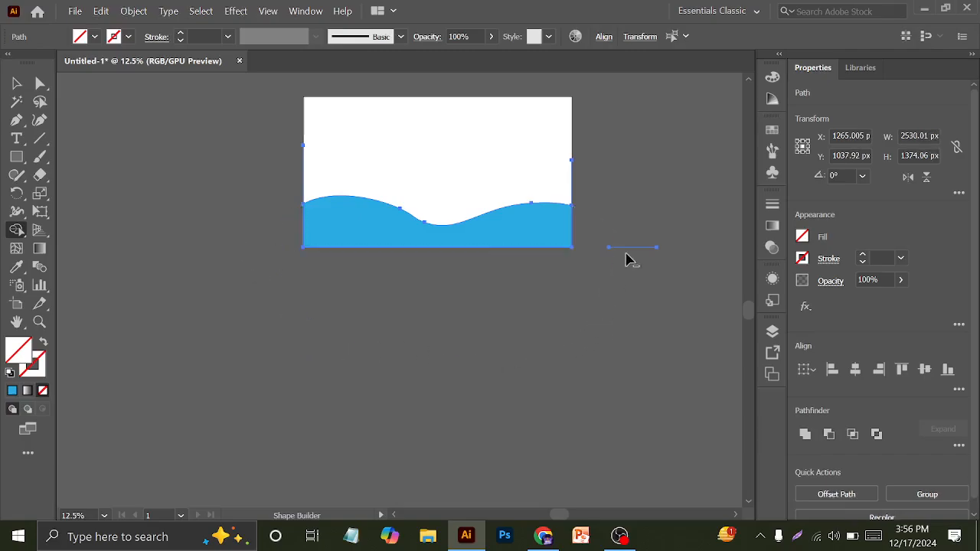
left_click_drag(626, 256, 632, 235)
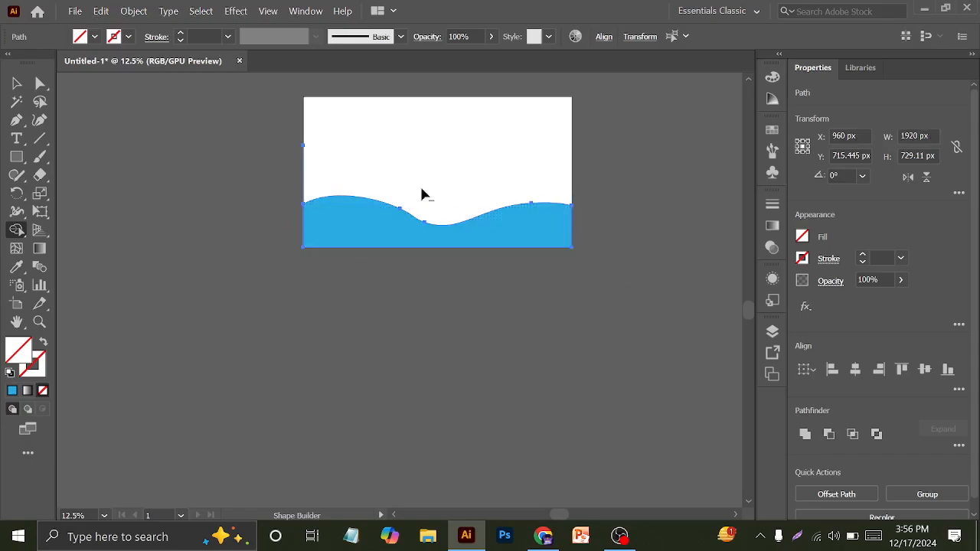
left_click(305, 169, "alt")
left_click(17, 84)
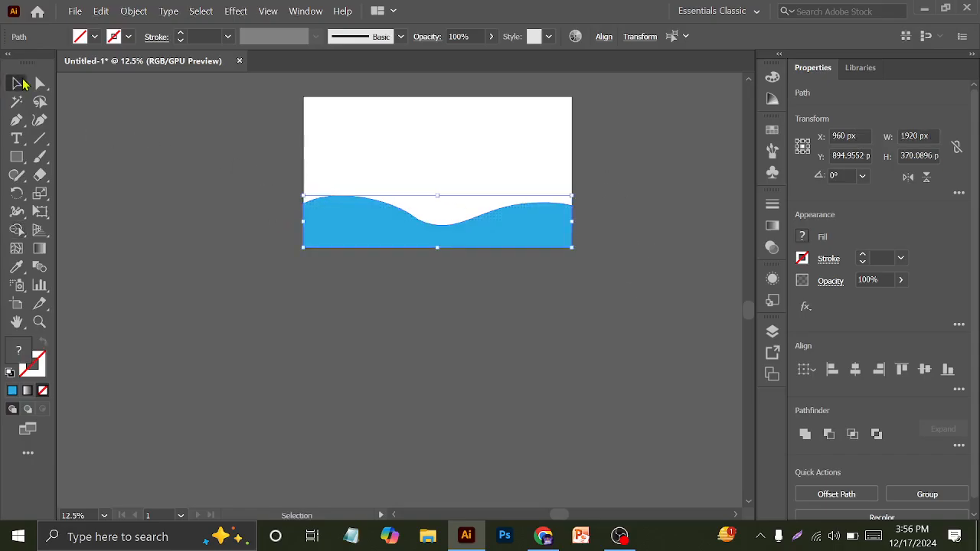
left_click(175, 127)
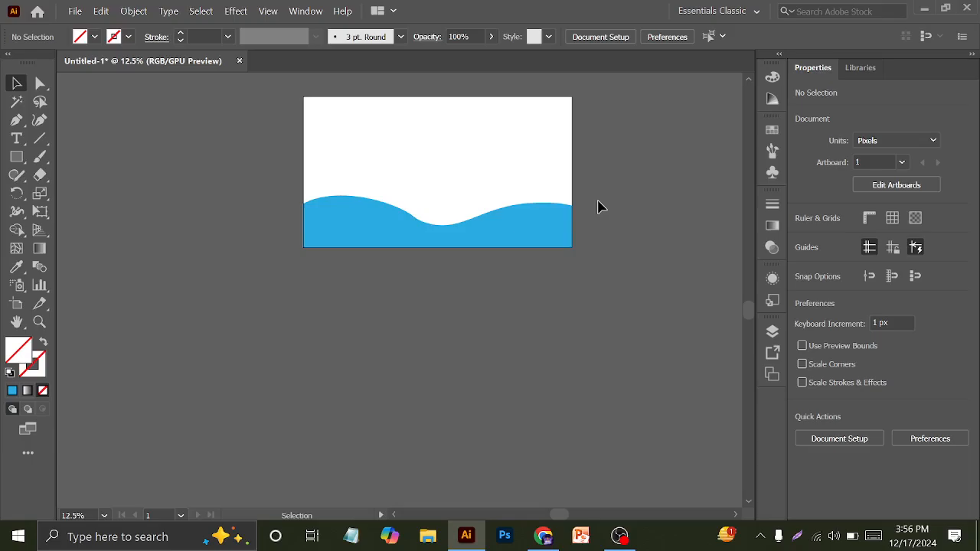
Step: Delete the trimmed blue wave from the artboard
left_click(345, 222)
key("backslash")
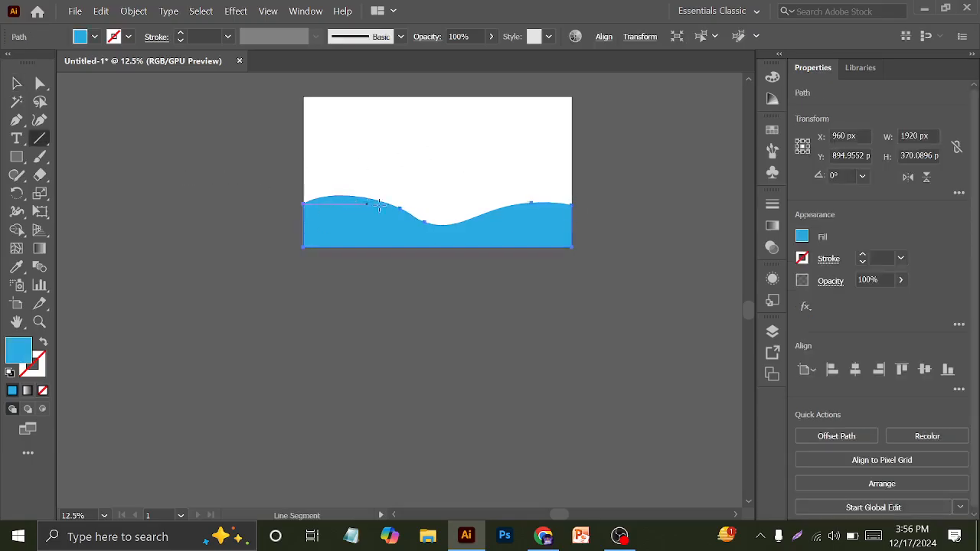
left_click(17, 83)
key("Delete")
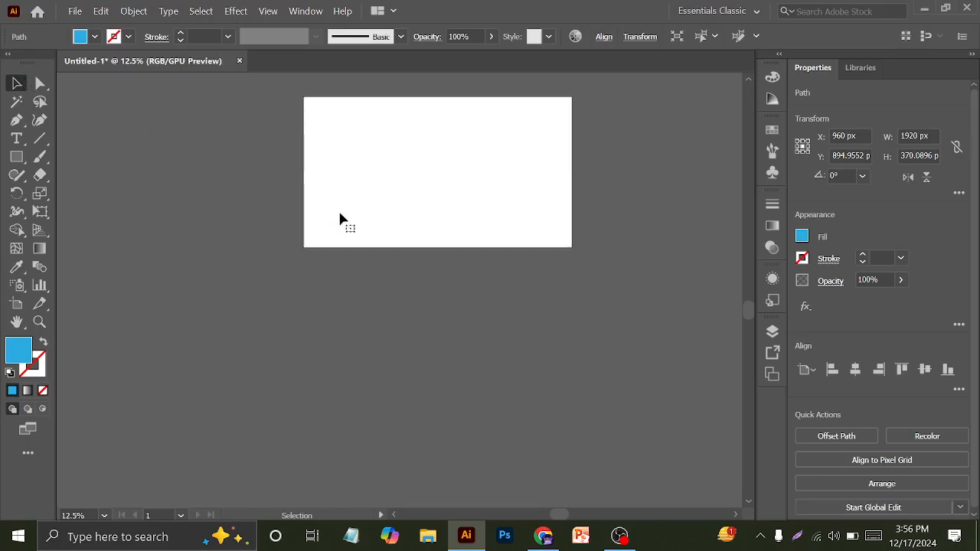
scroll(104, 214, "up", 1)
scroll(105, 214, "up", 4)
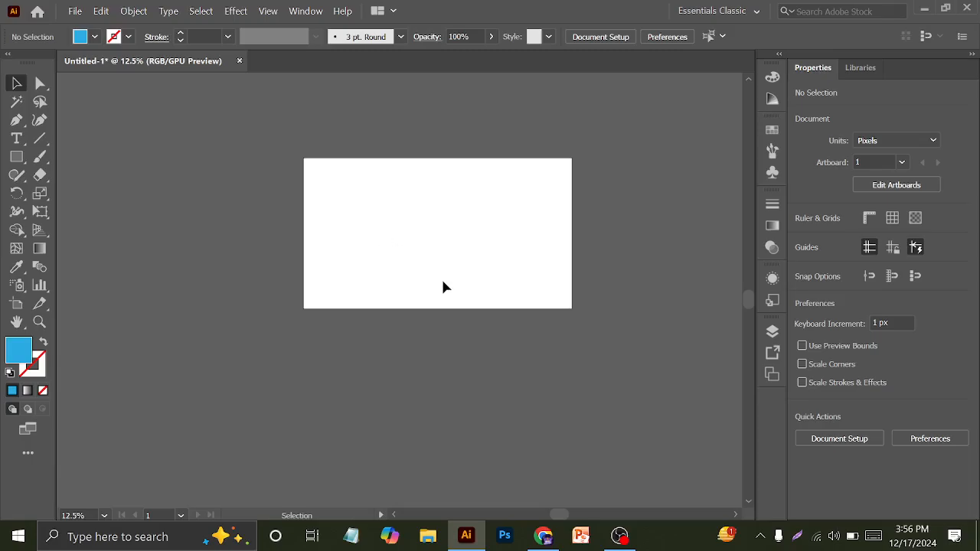
left_click(11, 129)
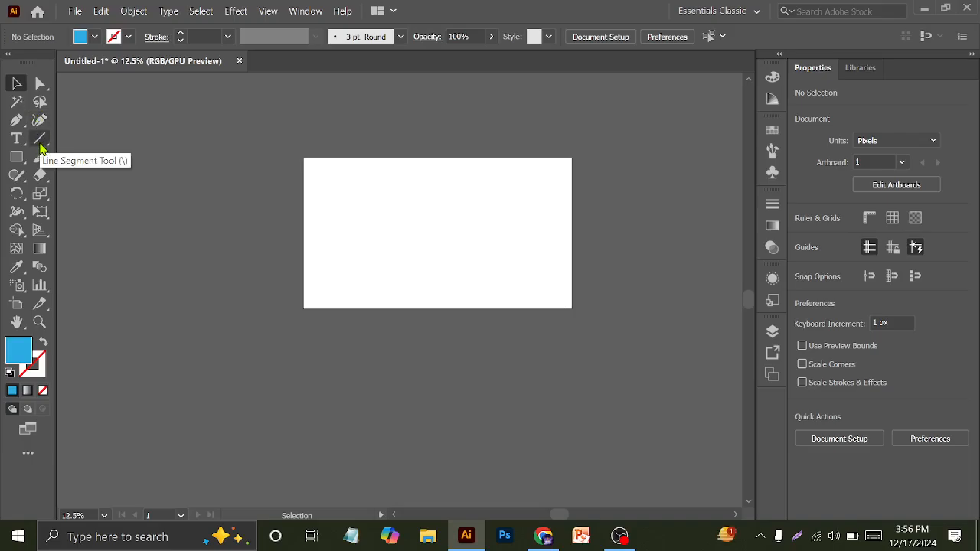
right_click(40, 145)
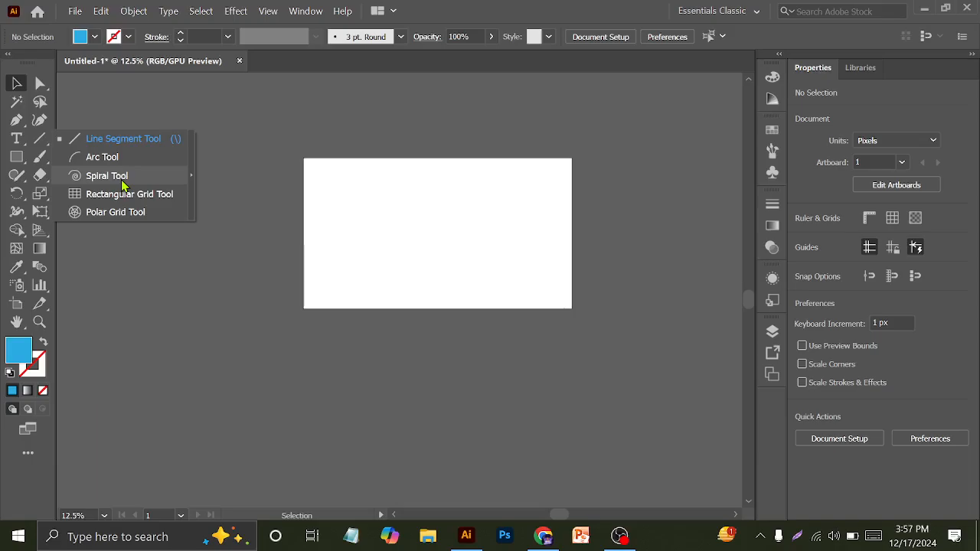
left_click(39, 120)
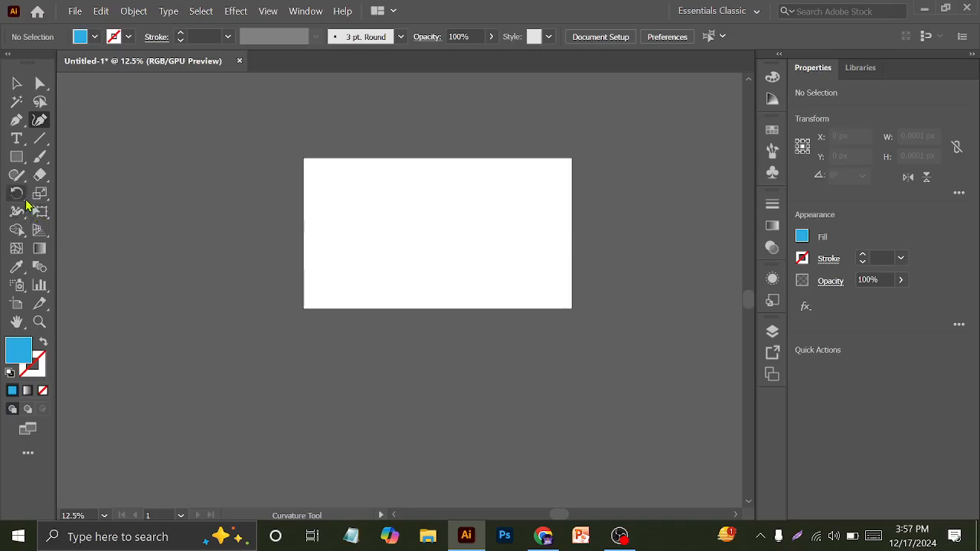
left_click(18, 212)
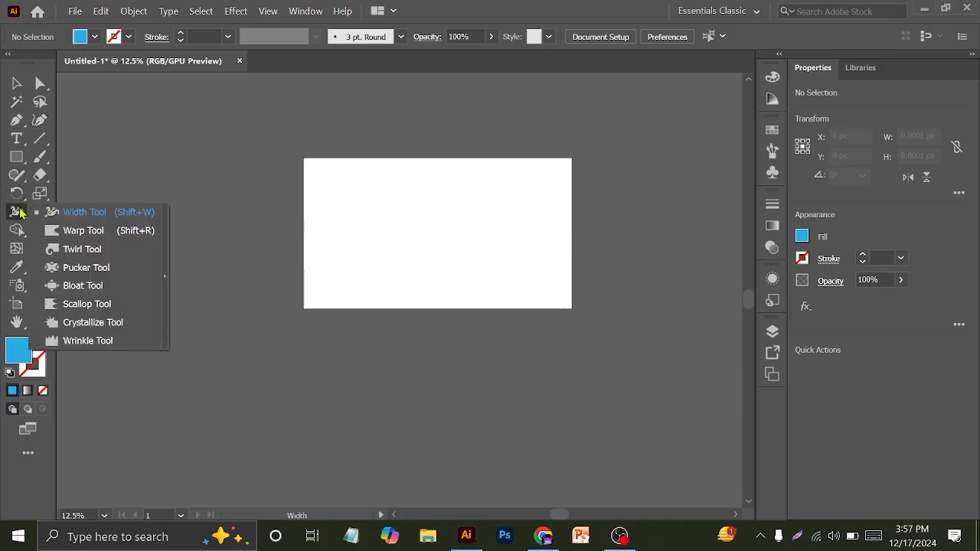
left_click(40, 163)
Step: Draw a circle about 427 px in diameter with the Ellipse tool in the artboard's upper-left area
left_click_drag(16, 157, 77, 198)
left_click(77, 198)
scroll(424, 222, "up", 2)
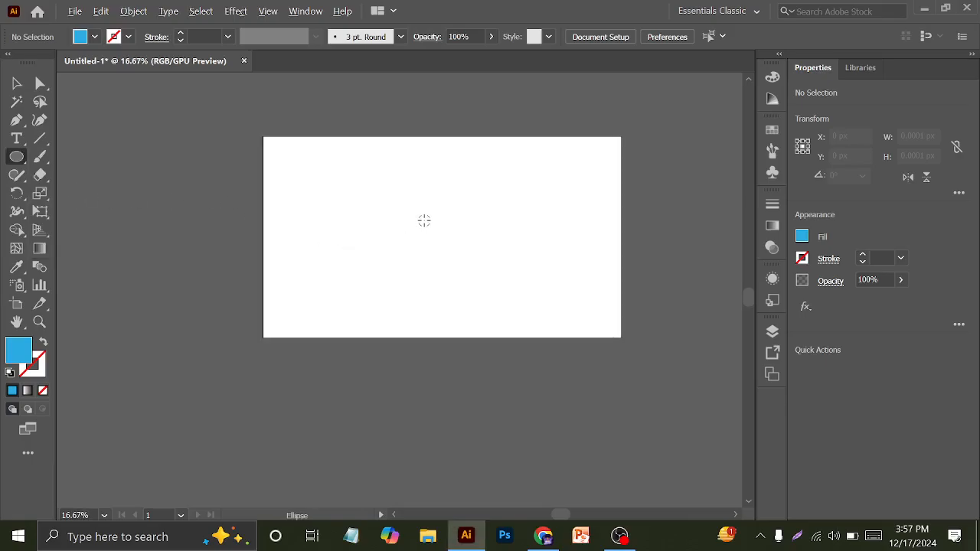
left_click_drag(218, 134, 317, 253)
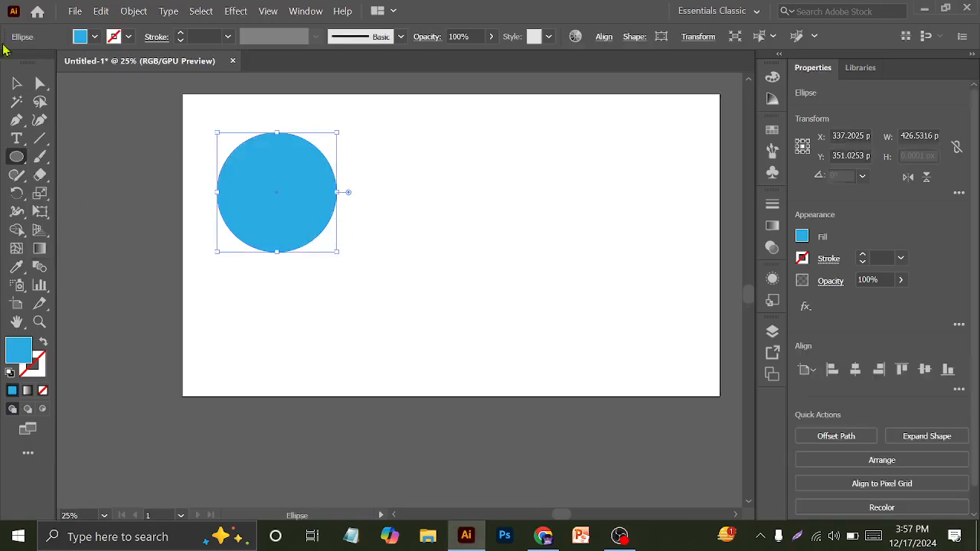
Step: Change the circle's fill to a darker blue swatch and return to the Selection tool
left_click(94, 37)
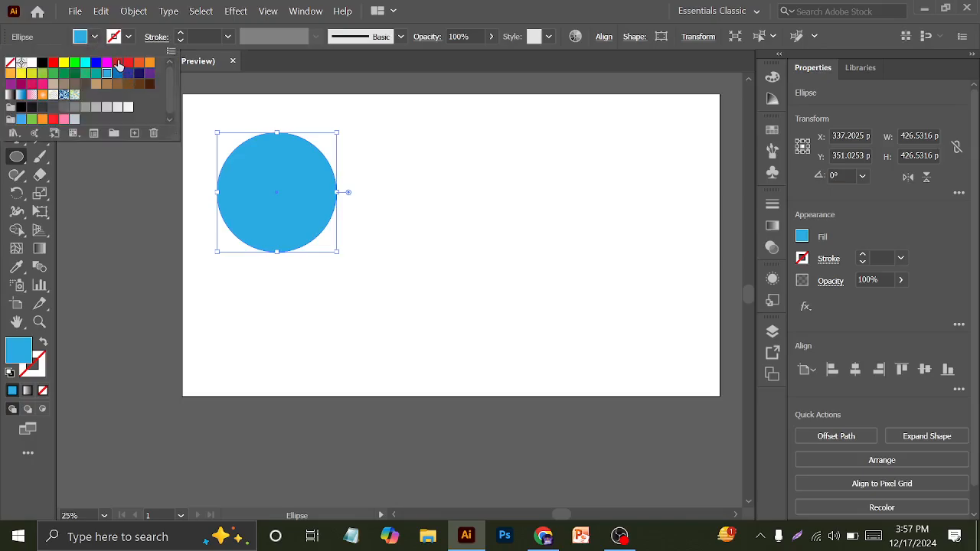
left_click(128, 62)
left_click(117, 73)
left_click(214, 104)
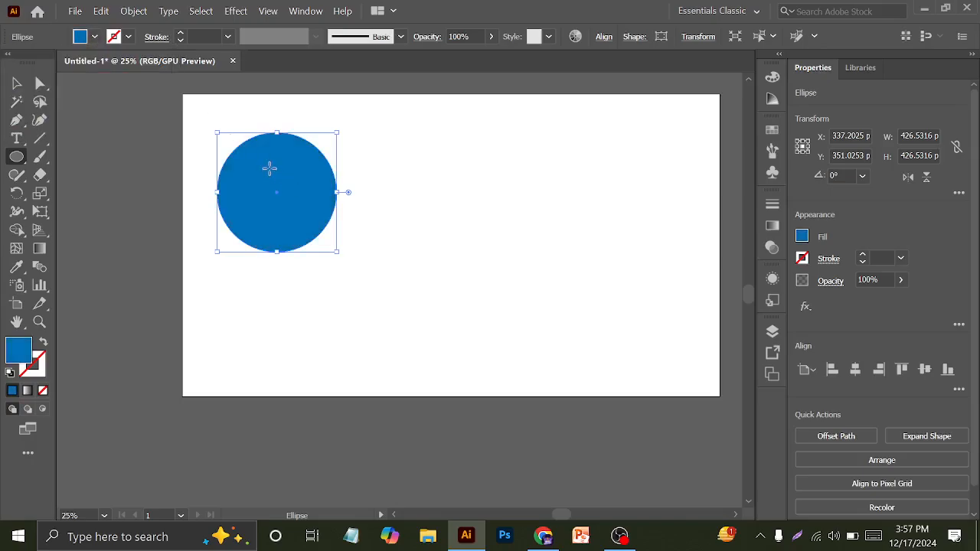
left_click(16, 83)
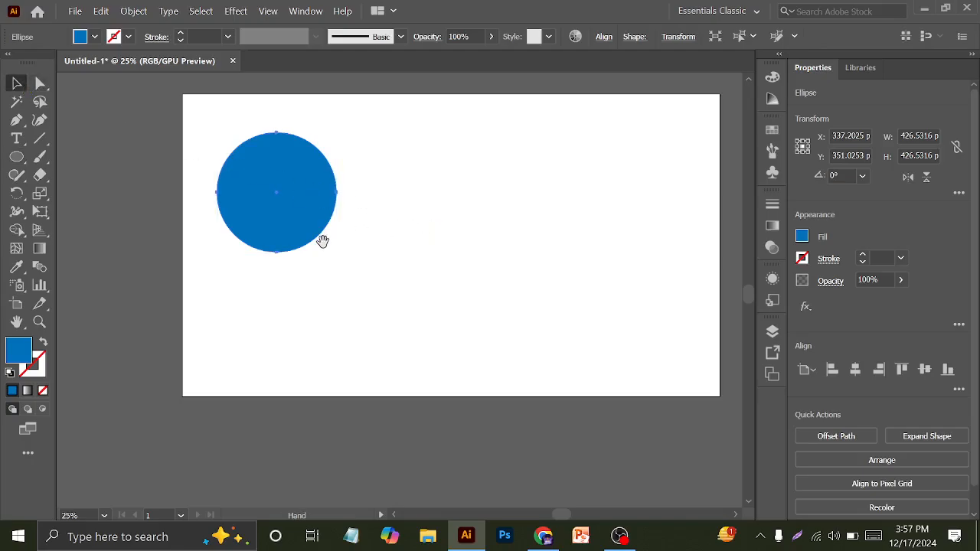
Step: Try duplicating the blue circle twice in a horizontal row across the artboard, and undo both copies
scroll(487, 219, "right", 3)
left_click_drag(249, 200, 380, 203)
left_click_drag(357, 200, 528, 201)
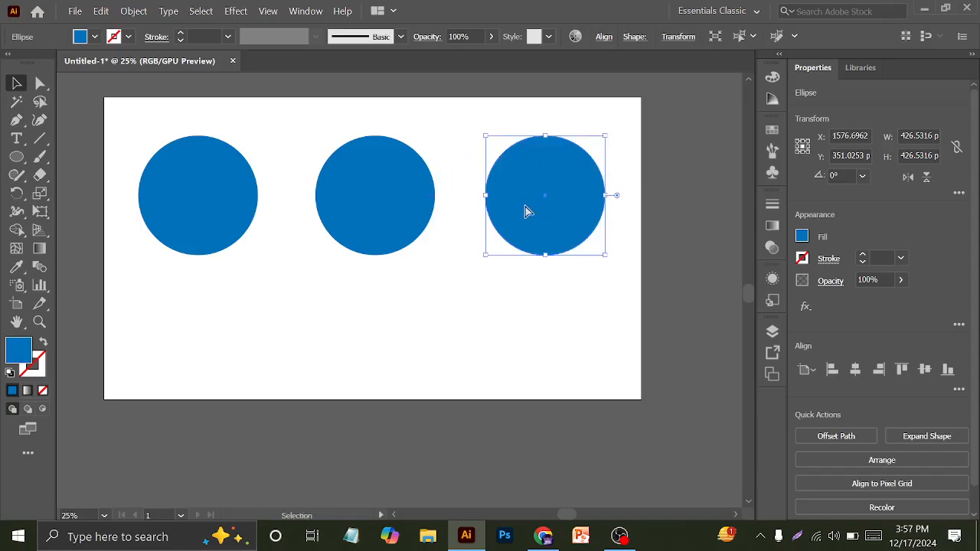
key("ctrl+z")
key("ctrl+shift+z")
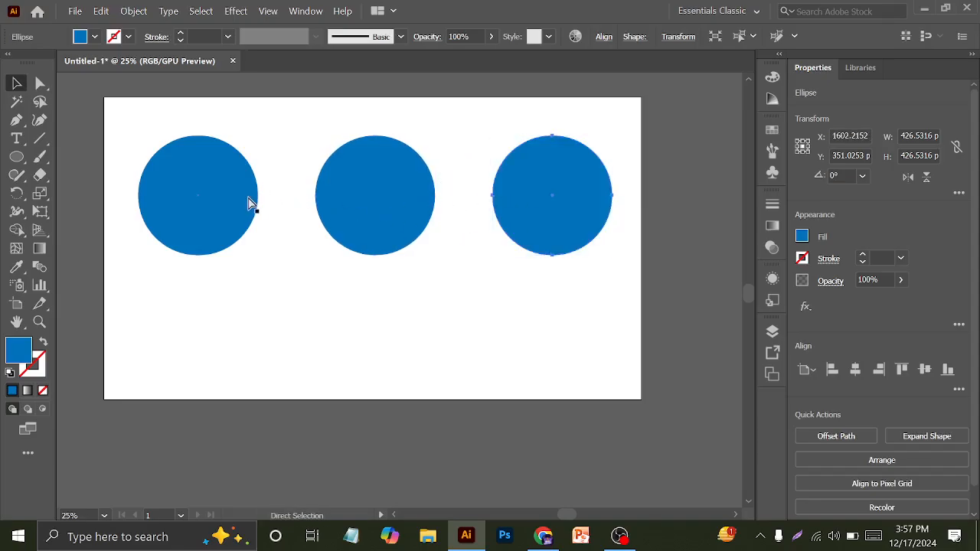
key("ctrl+z")
key("ctrl+shift+z")
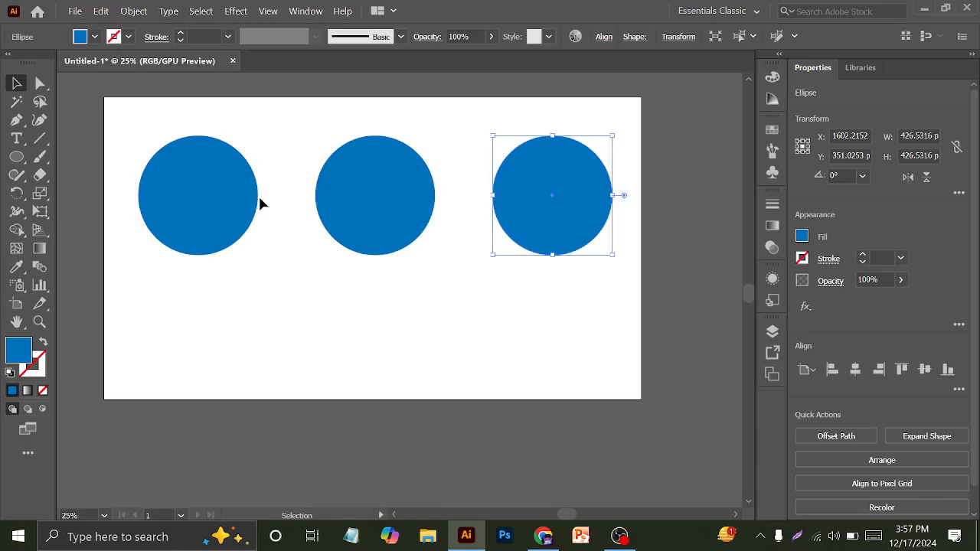
key("ctrl+z")
key("ctrl+z")
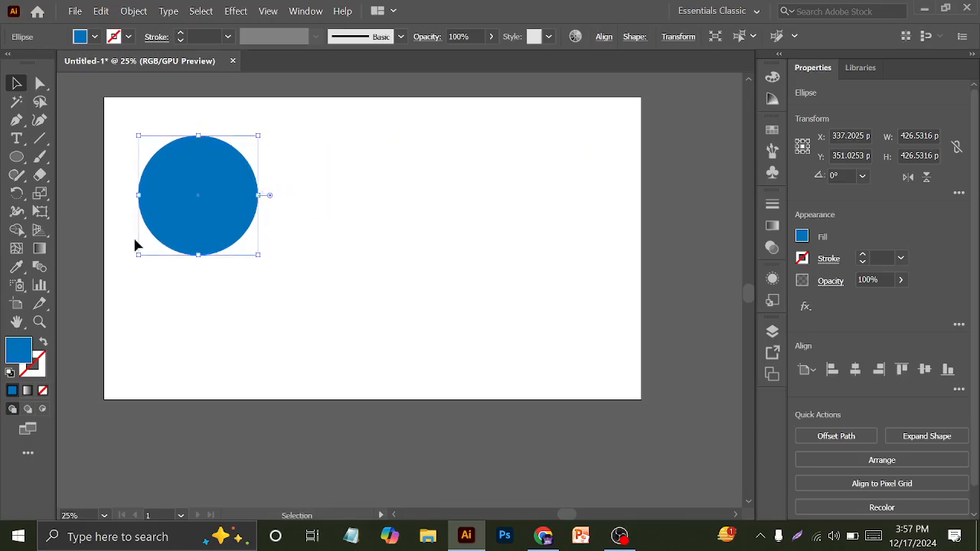
Step: Copy the blue circle about 509 px to its right and repeat the transform to form an evenly spaced row of four
left_click_drag(154, 178, 297, 178)
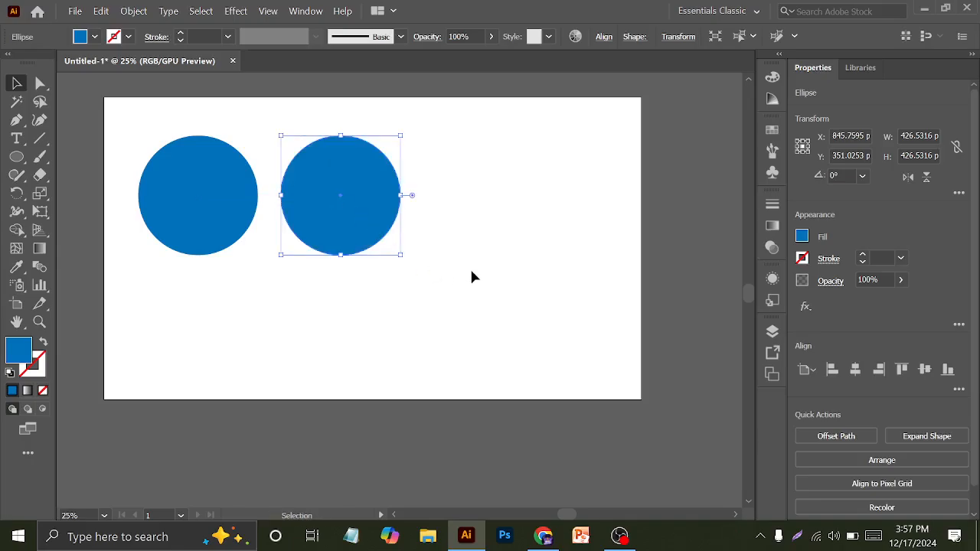
left_click_drag(365, 184, 492, 192)
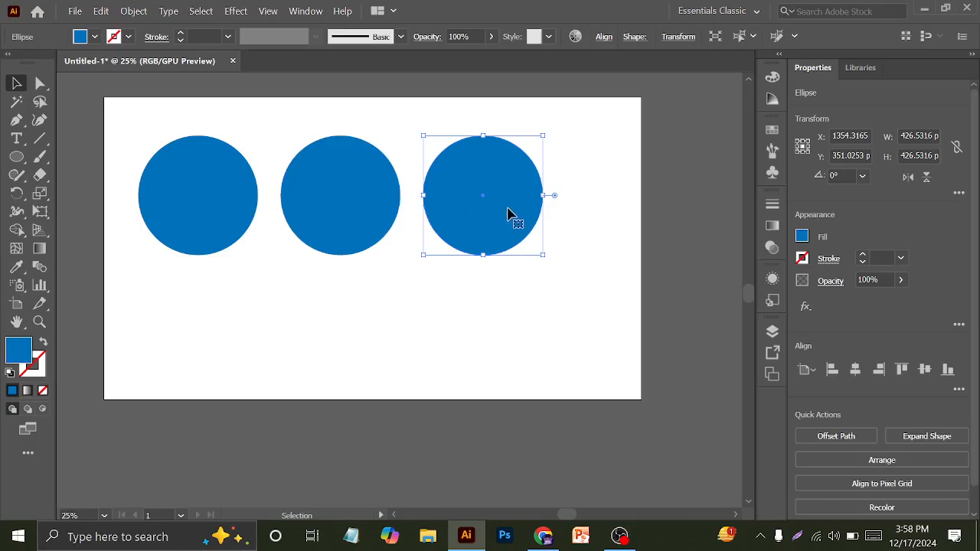
key("Delete")
left_click(335, 136)
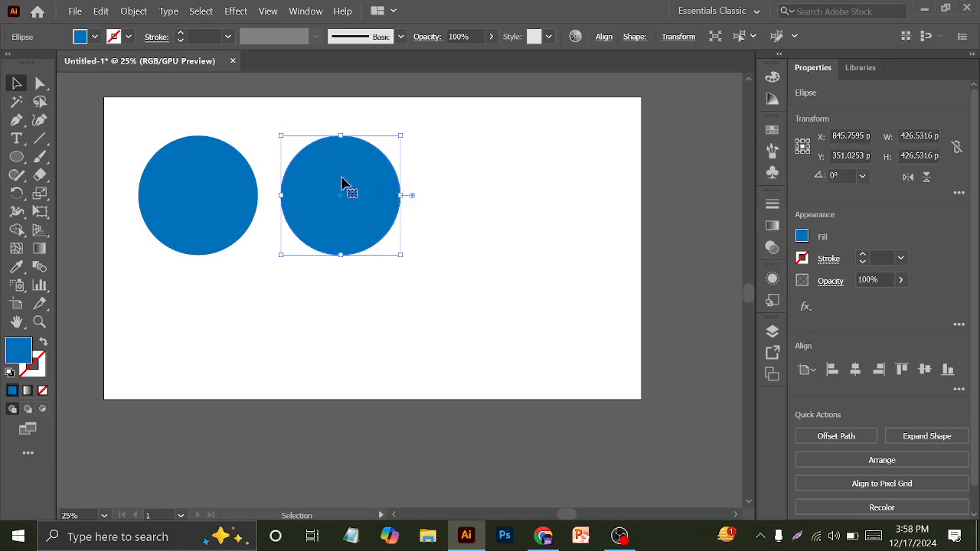
key("a")
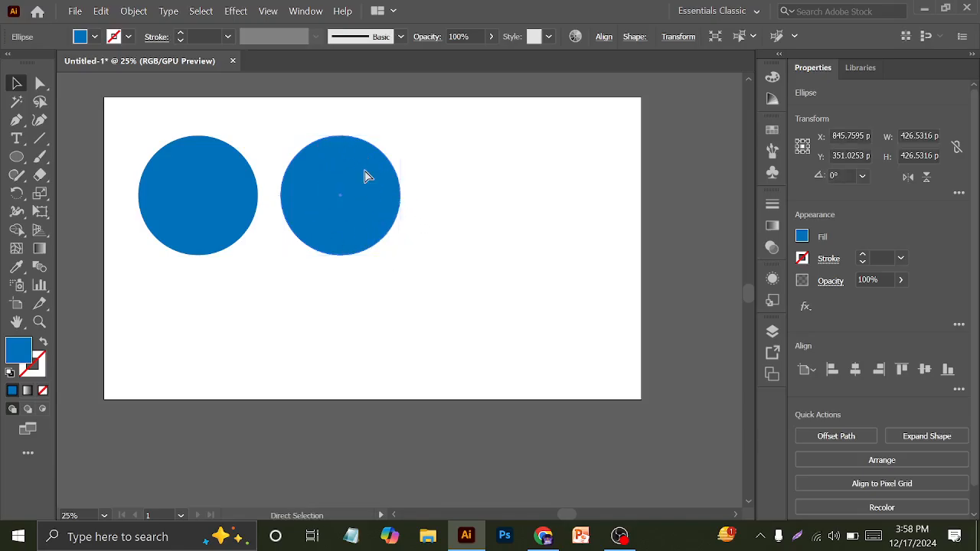
key("ctrl+d")
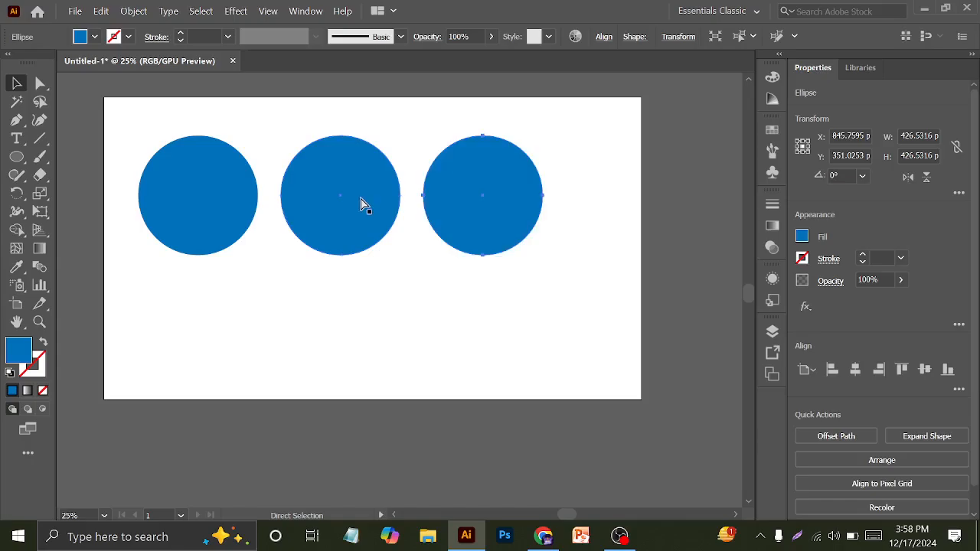
key("ctrl+d")
key("v")
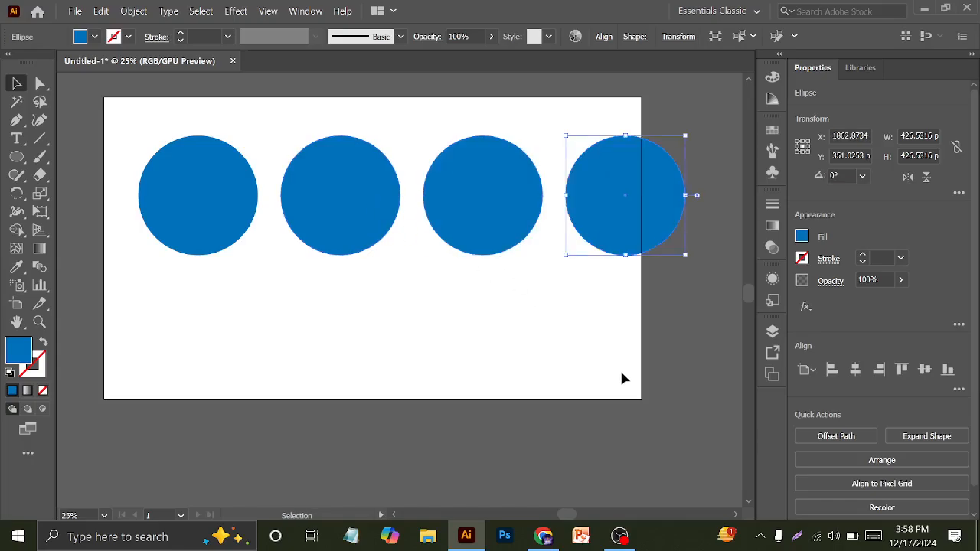
Step: Delete the fourth circle that overhangs the artboard's right edge
left_click(665, 330)
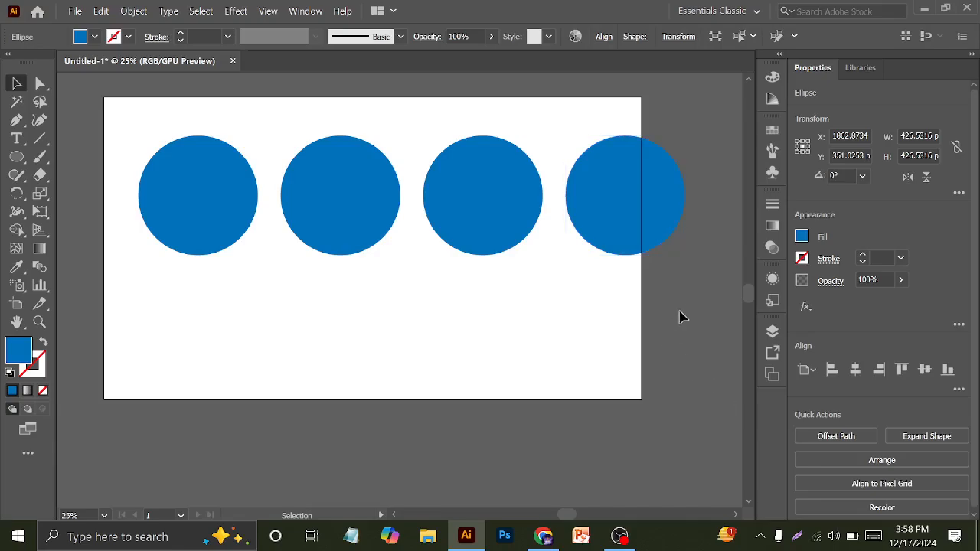
left_click(622, 233)
key("Delete")
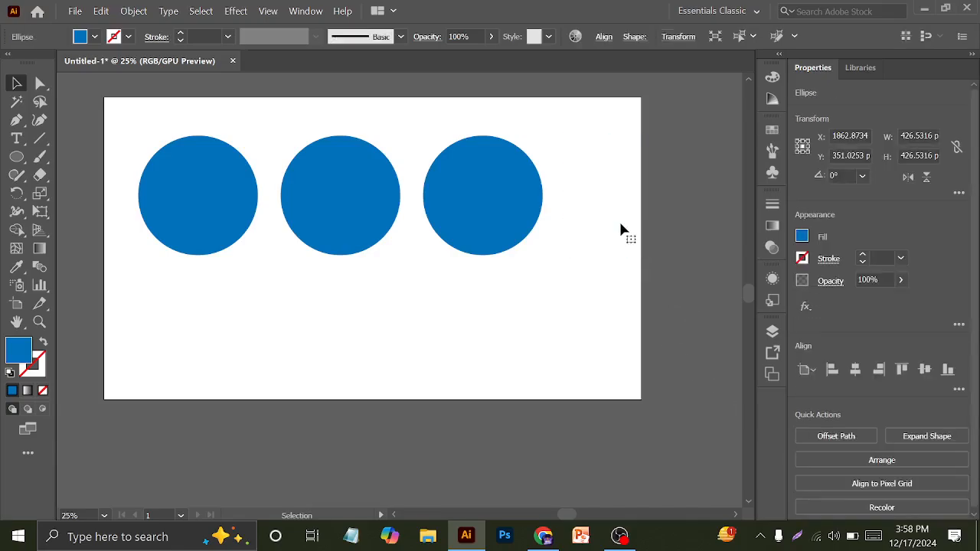
Step: Move the three circles together to about X 999 px, Y 446 px, nearer the artboard's centre, and deselect them
left_click_drag(175, 153, 327, 211)
left_click_drag(192, 112, 553, 244)
left_click_drag(338, 198, 381, 225)
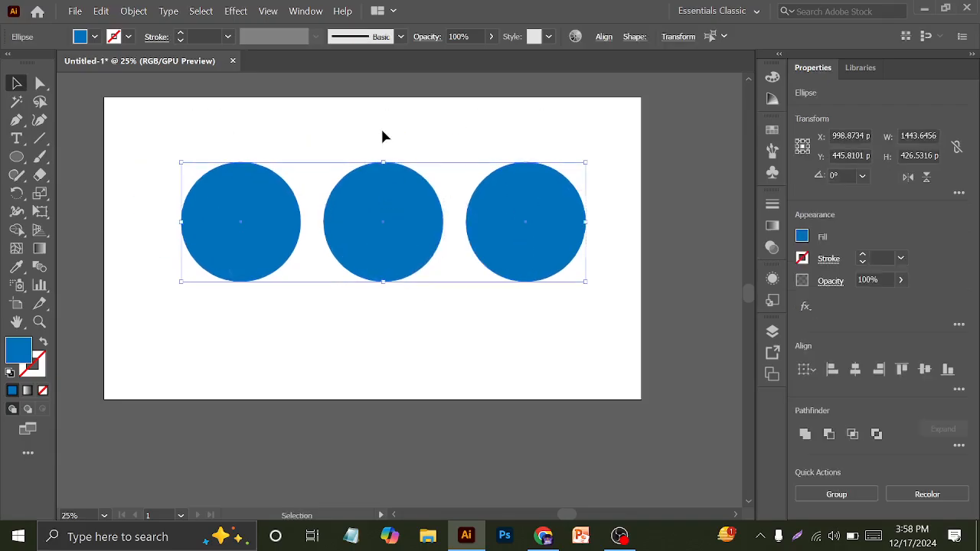
left_click(383, 136)
scroll(496, 245, "down", 1)
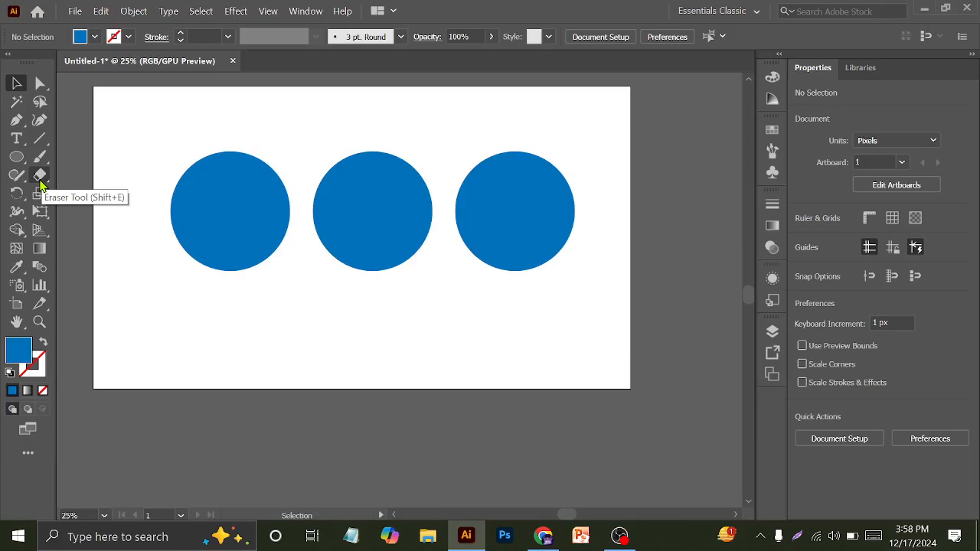
Step: Erase a curved strip through the leftmost circle with the Eraser tool and move the two pieces apart
left_click(39, 180)
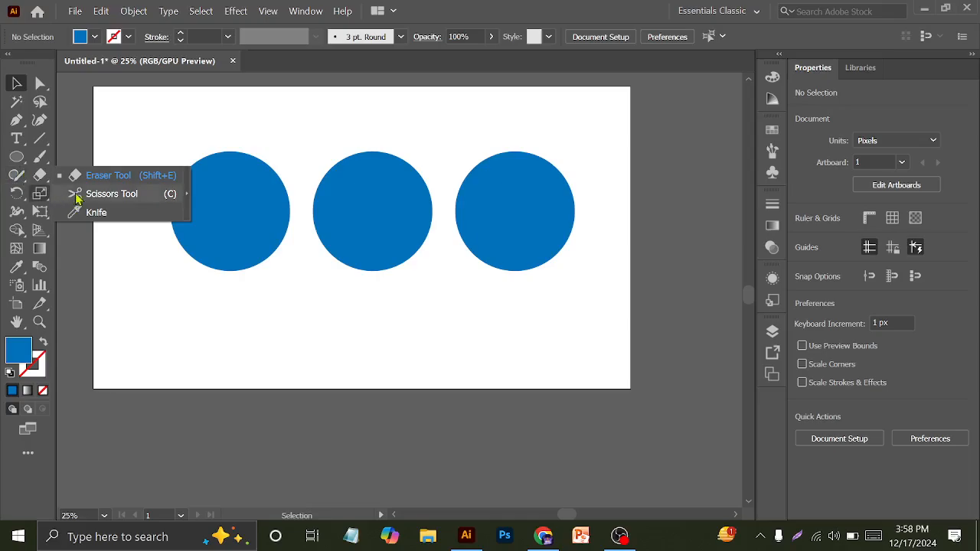
left_click(74, 175)
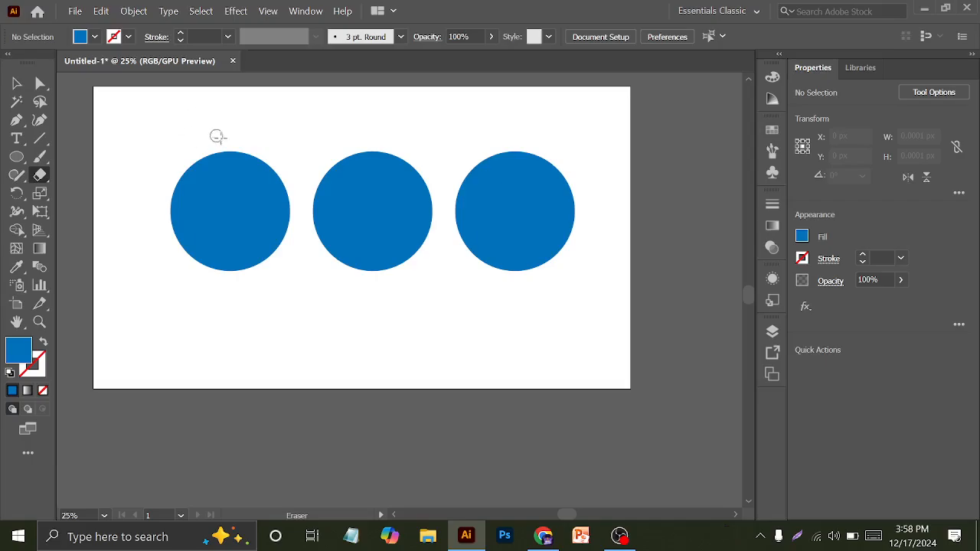
mouse_move(195, 144)
left_mouse_down()
mouse_move(205, 193)
mouse_move(249, 272)
left_mouse_up()
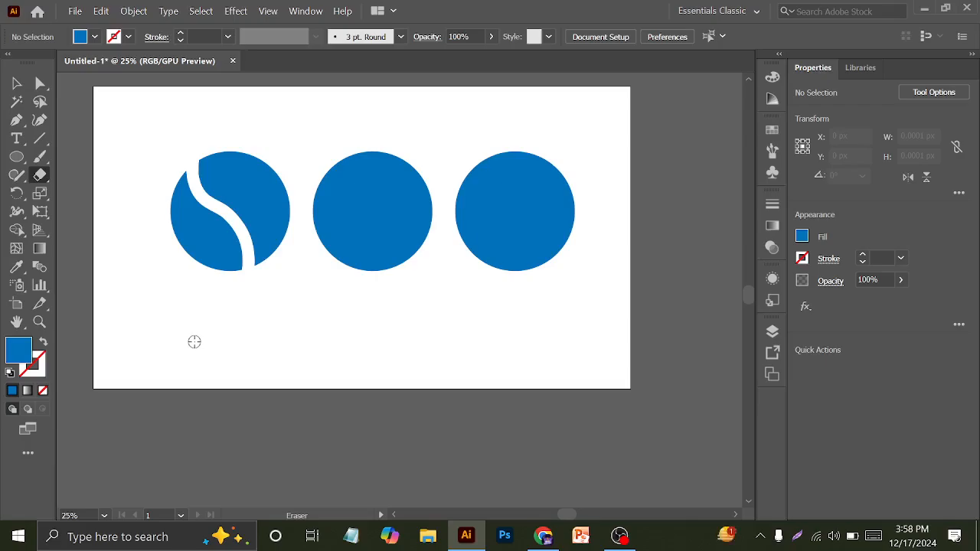
left_click(17, 83)
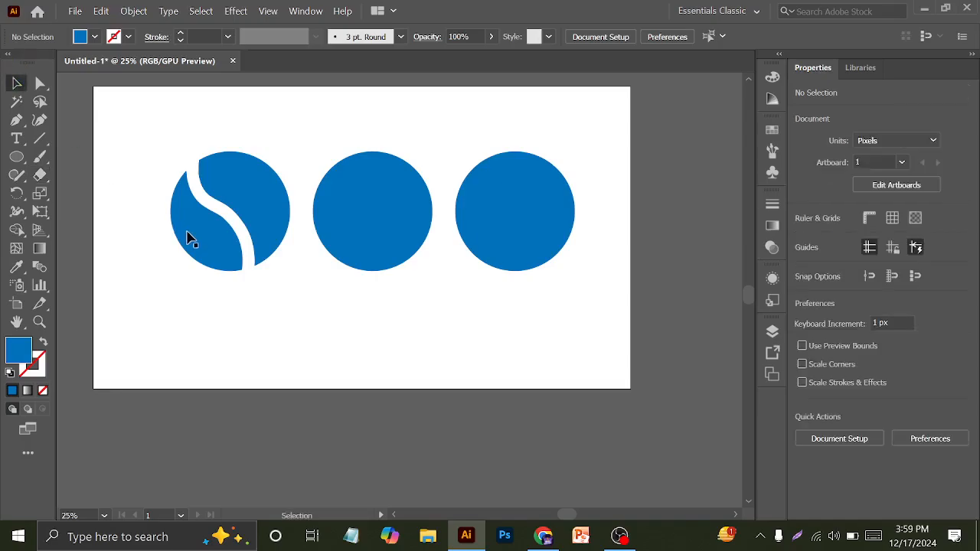
left_click_drag(180, 227, 125, 263)
left_click_drag(232, 204, 210, 168)
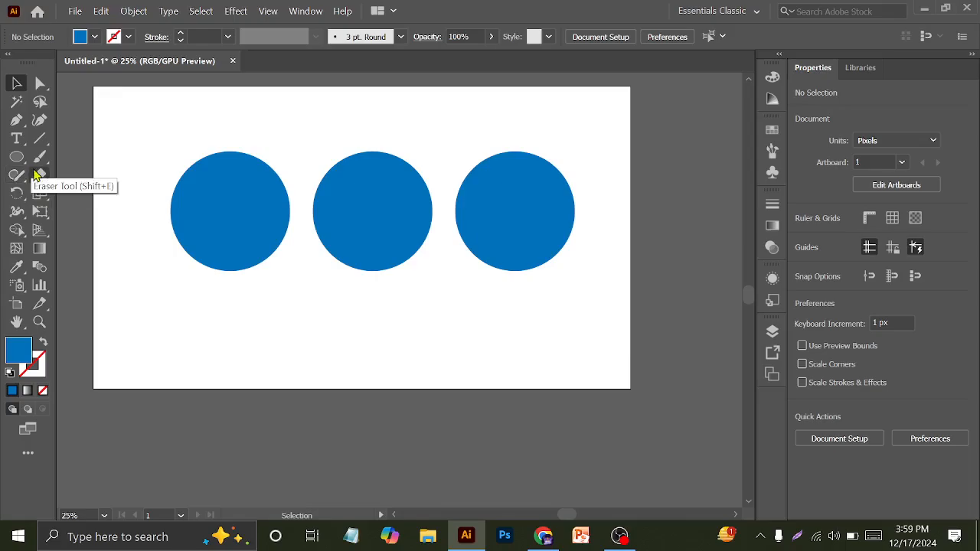
Step: Try erasing two straight vertical bands and a freehand strip through the leftmost circle, undoing each cut
left_click(39, 176)
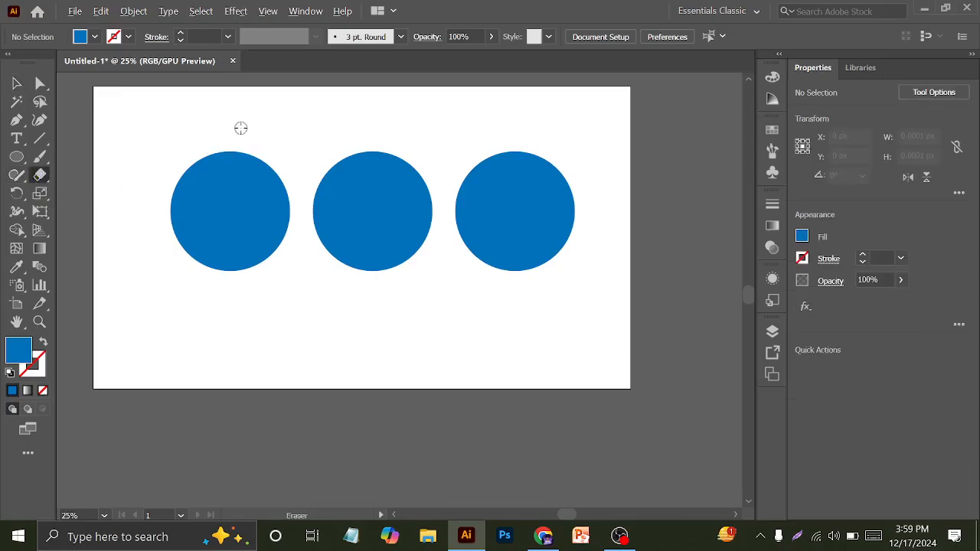
mouse_move(241, 127)
left_mouse_down()
mouse_move(230, 256)
mouse_move(223, 289)
mouse_move(204, 310)
left_mouse_up()
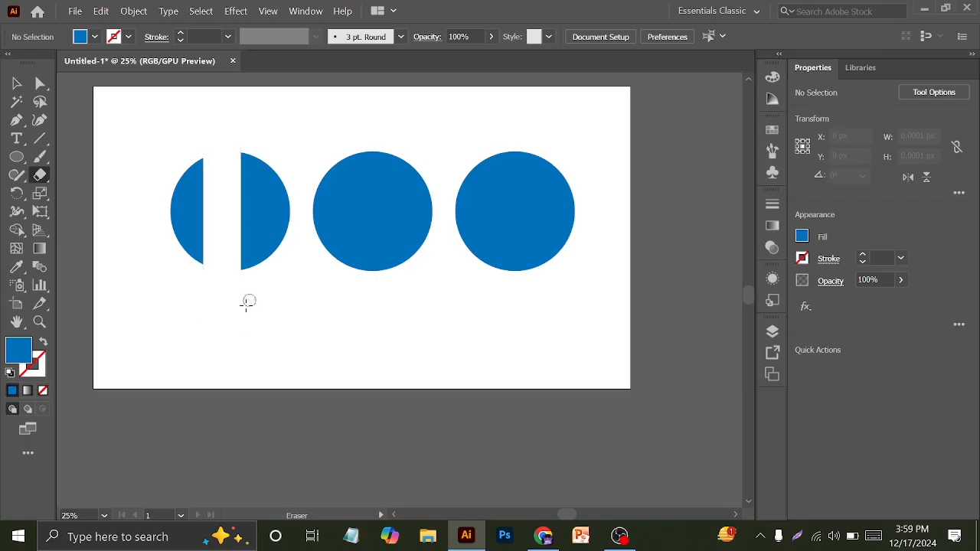
key("ctrl+z")
mouse_move(215, 138)
left_mouse_down()
mouse_move(233, 263)
mouse_move(254, 278)
mouse_move(256, 269)
mouse_move(219, 254)
mouse_move(243, 326)
left_mouse_up()
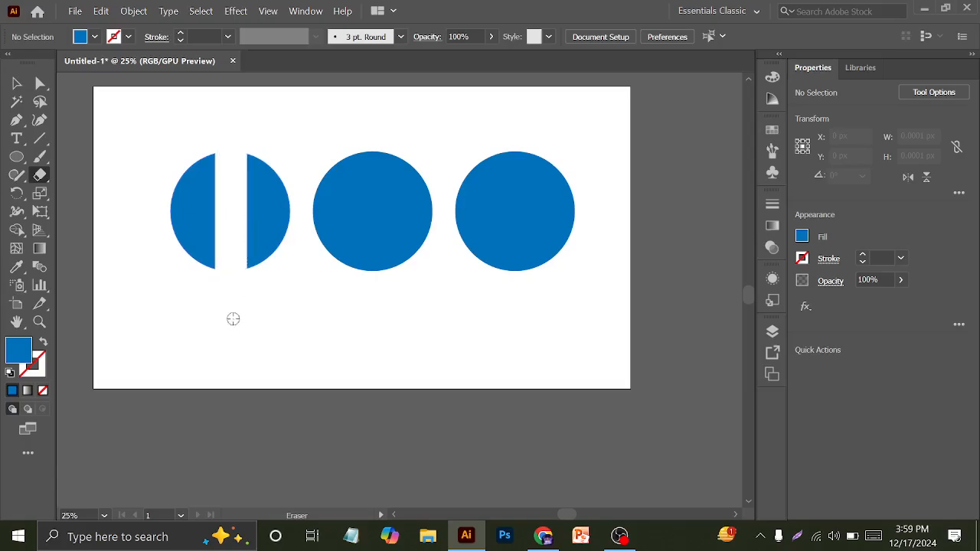
key("ctrl+z")
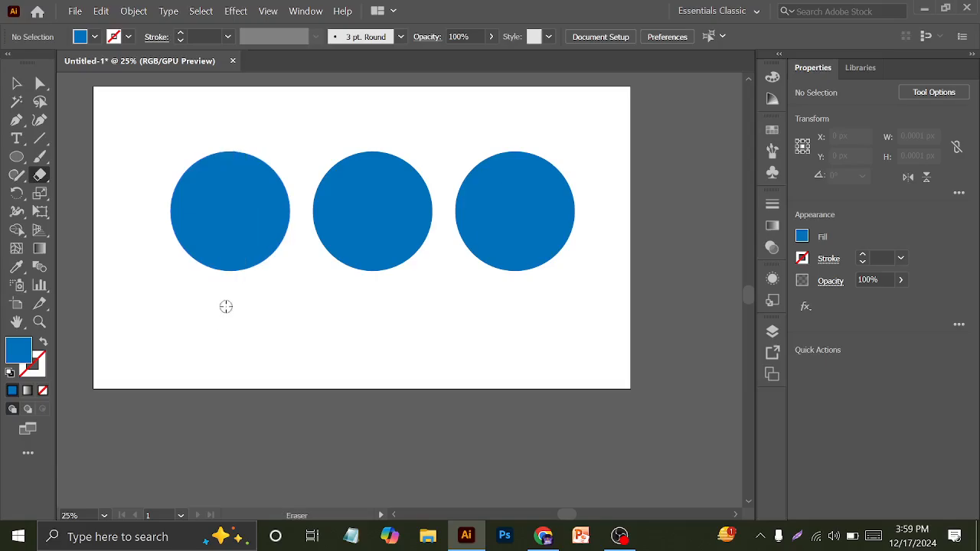
mouse_move(207, 98)
left_mouse_down()
mouse_move(228, 179)
mouse_move(230, 263)
mouse_move(216, 303)
left_mouse_up()
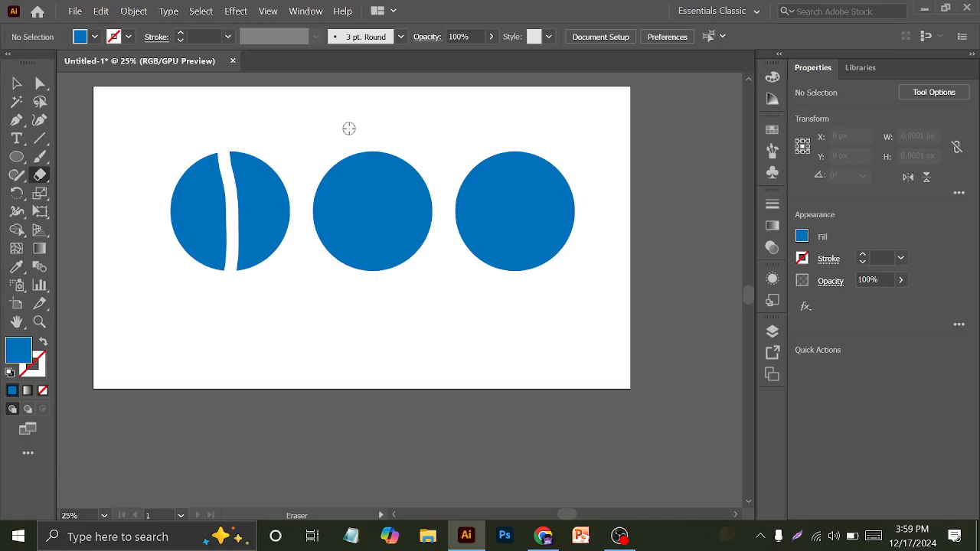
key("ctrl+z")
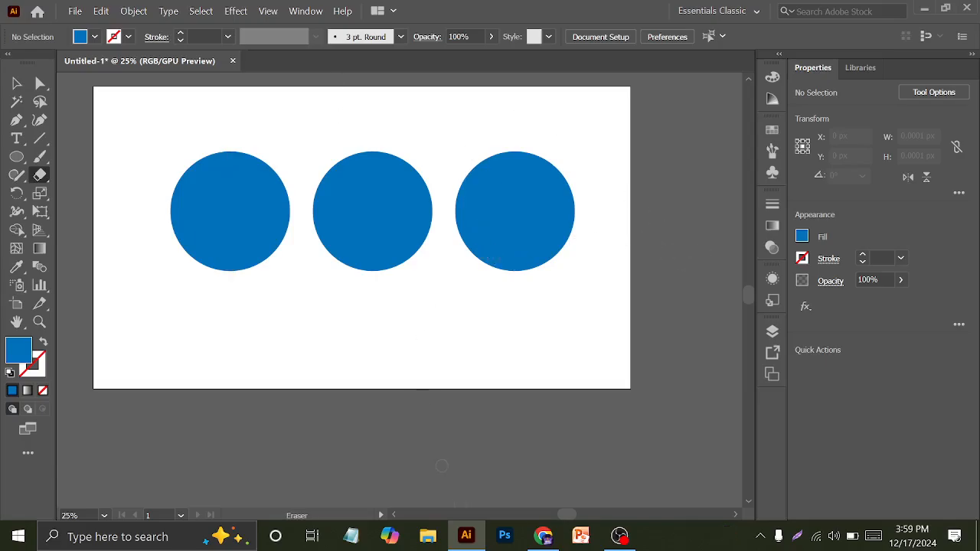
Step: Switch to Chrome and search Google for "keyboard tester" in the empty tab
left_click(543, 536)
left_click(188, 16)
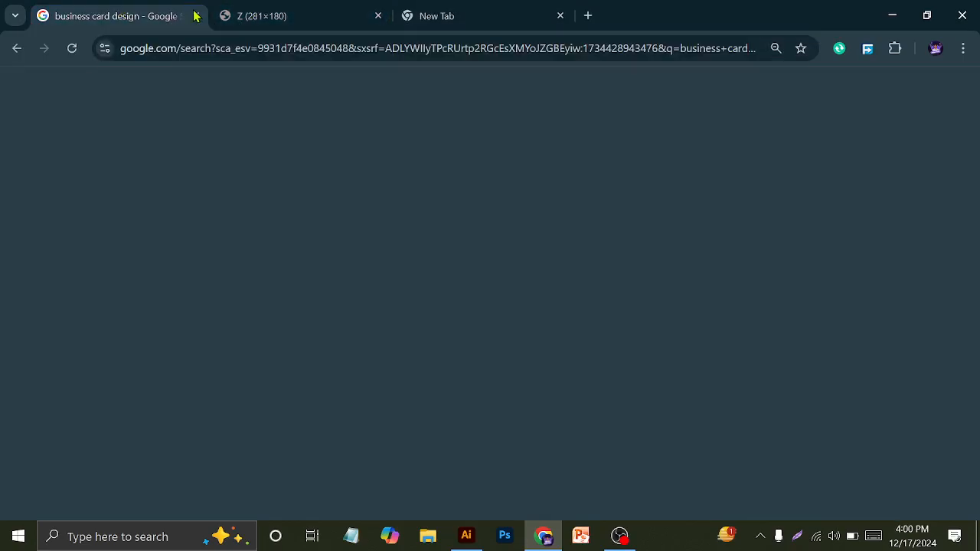
left_click(264, 17)
key("ctrl+Tab")
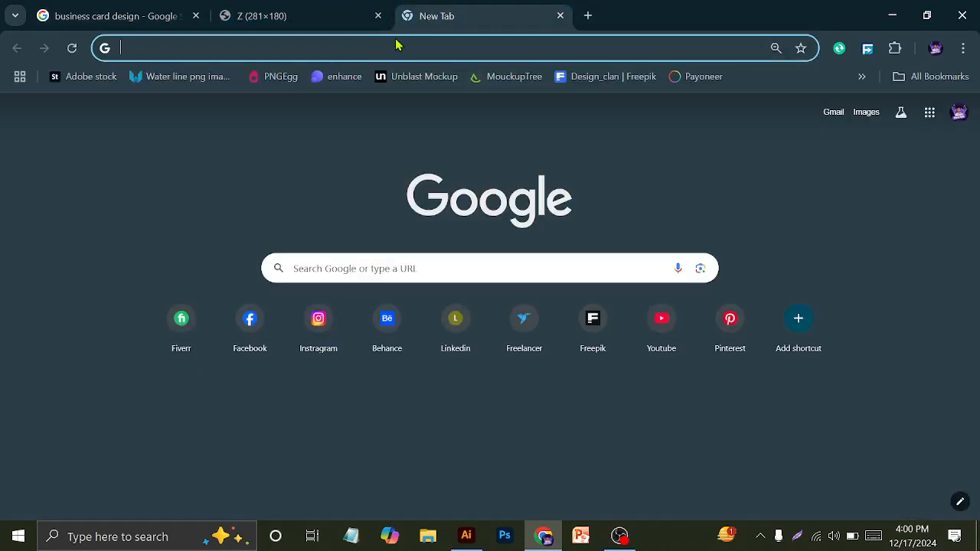
type("kin")
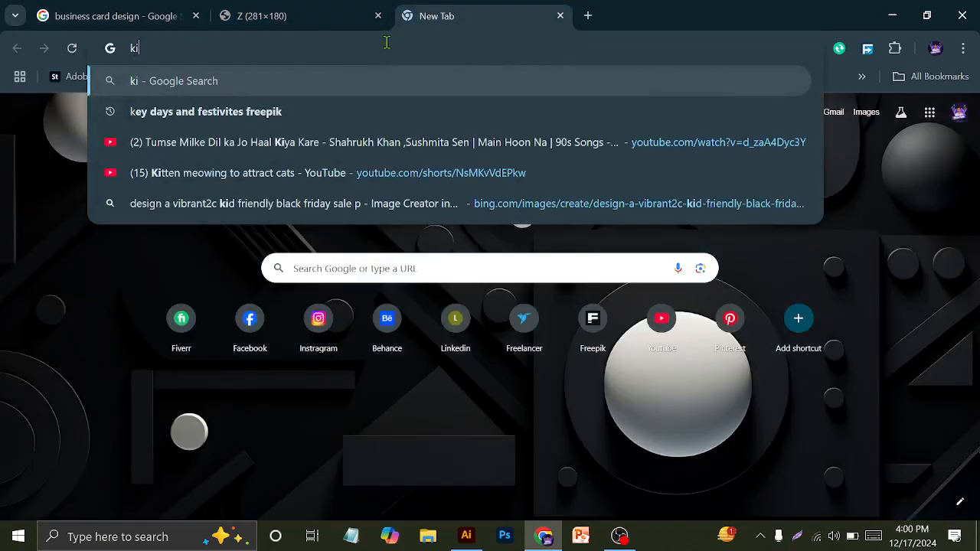
key("BackSpace")
key("BackSpace")
type("ey")
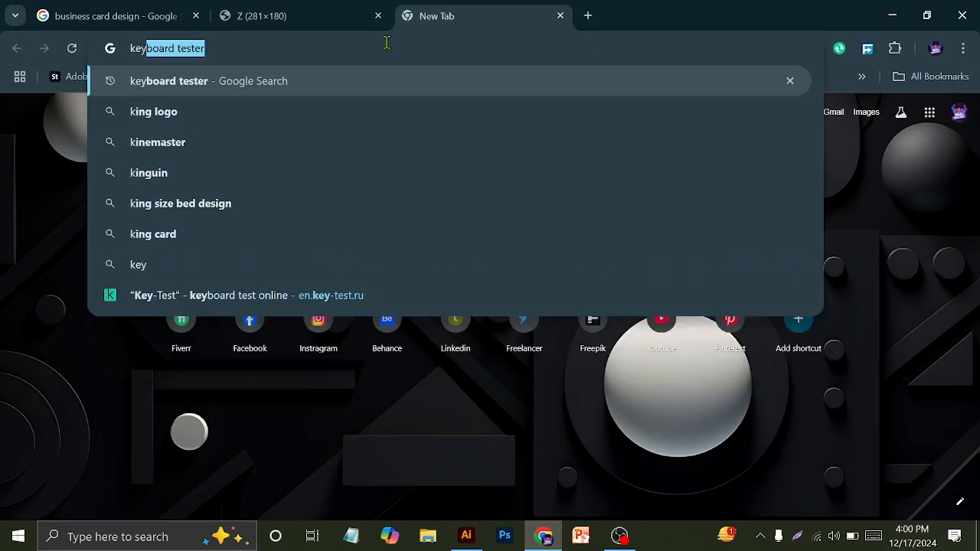
key("Return")
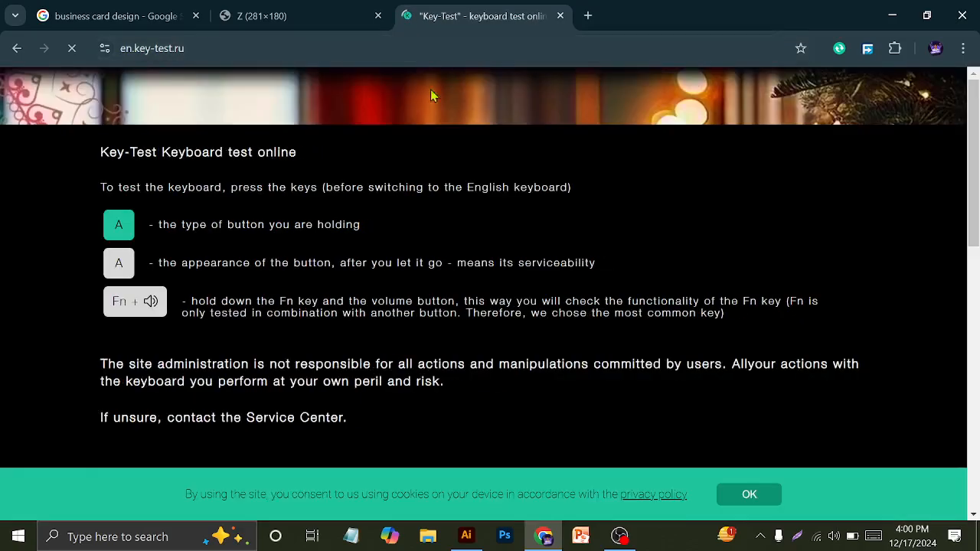
Step: Look through the Key-Test online keyboard test page for its keyboard display, reopening it from the search results
scroll(417, 265, "down", 6)
scroll(418, 271, "up", 7)
scroll(387, 247, "down", 9)
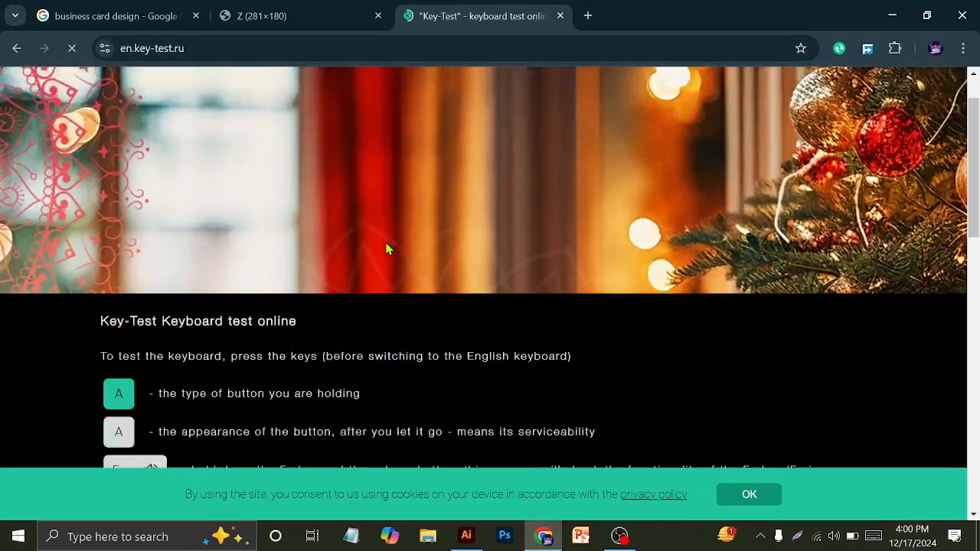
scroll(386, 244, "up", 4)
scroll(387, 244, "down", 5)
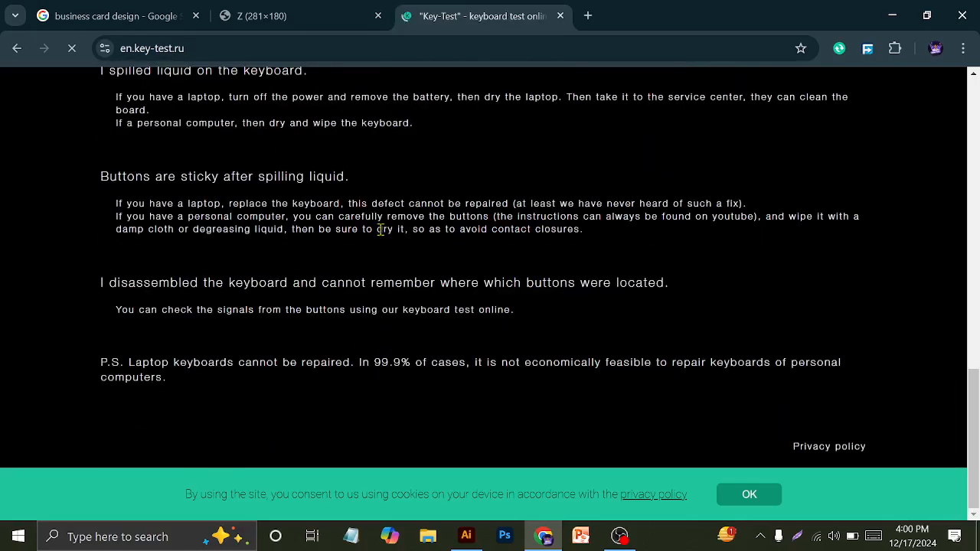
key("alt+Left")
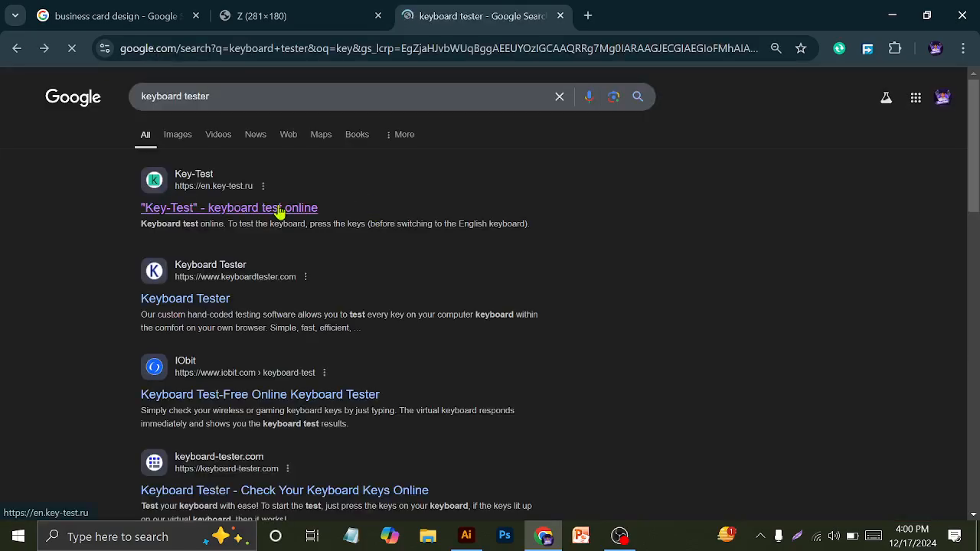
left_click(280, 212)
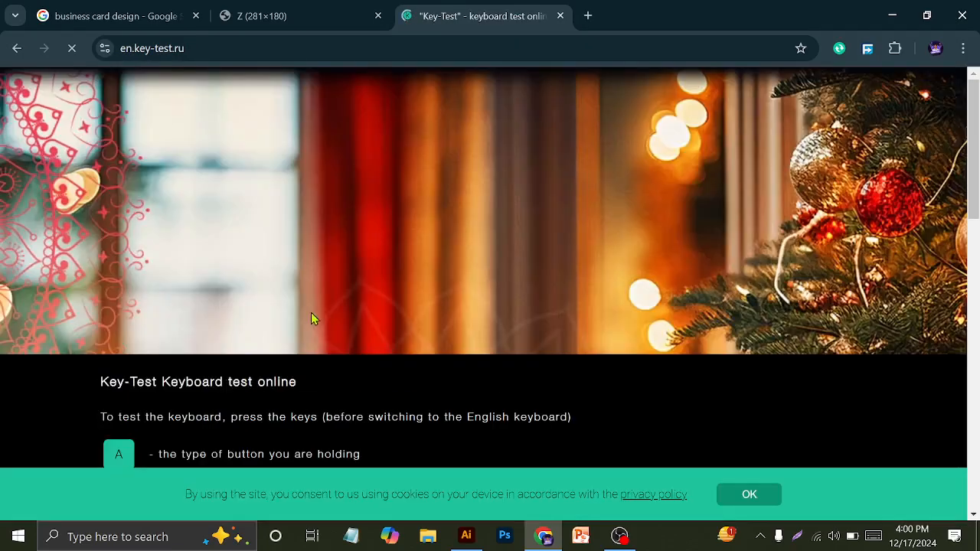
scroll(313, 310, "down", 6)
scroll(298, 307, "up", 3)
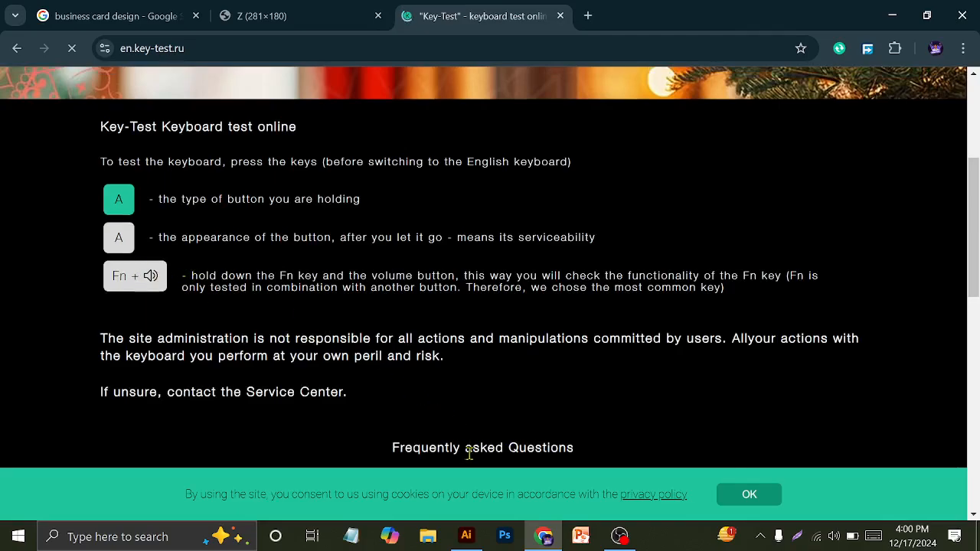
Step: Go back from the Key-Test page to the search results, open the KeyboardTester.com result and look through its page
scroll(490, 459, "down", 3)
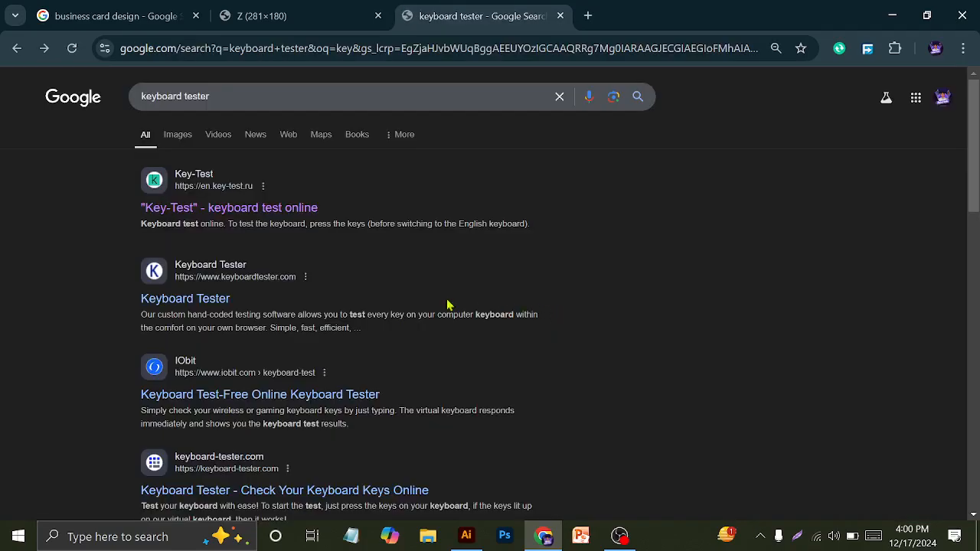
key("alt+Left")
left_click(183, 303)
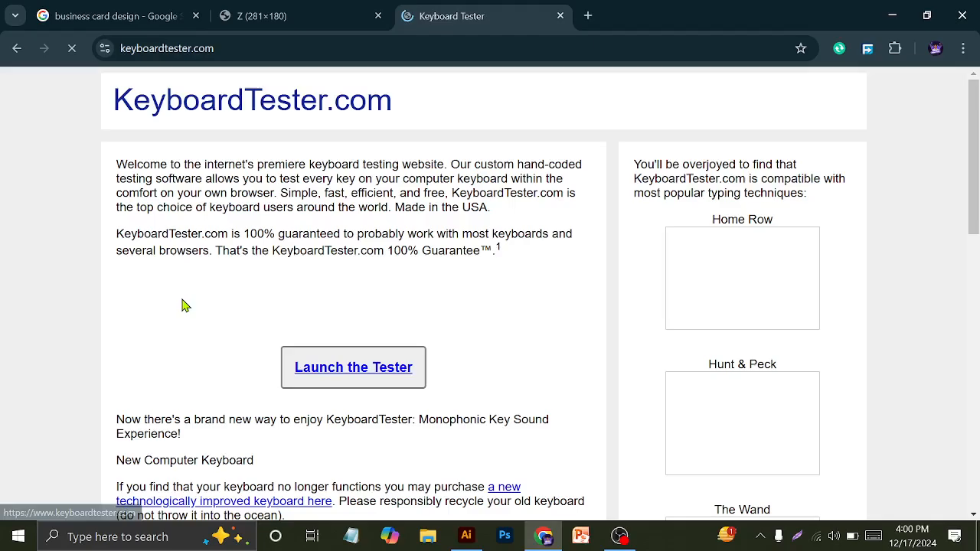
scroll(335, 300, "down", 10)
scroll(337, 301, "up", 10)
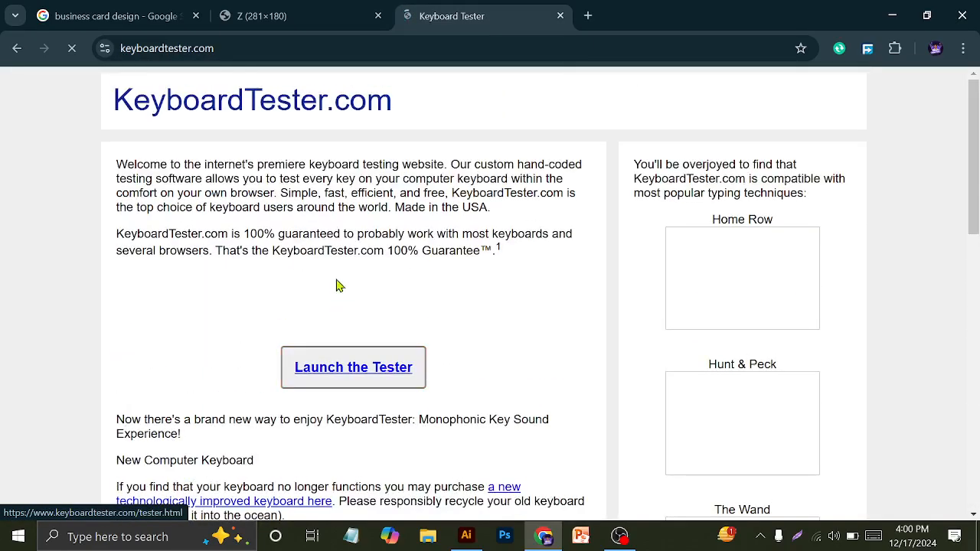
Step: Enter "keyboard tester" as a search query in a new browser tab
left_click(306, 15)
left_click(528, 16)
left_click(587, 17)
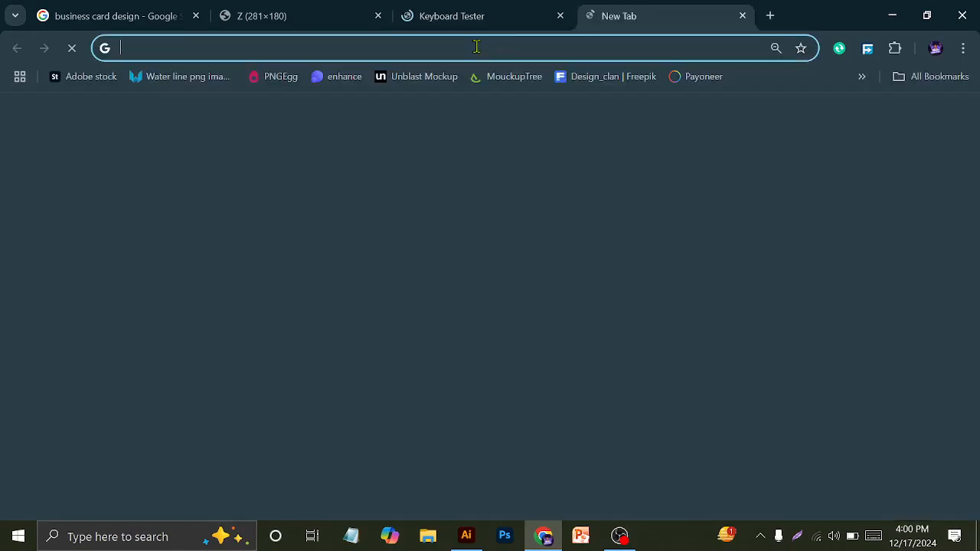
left_click(474, 44)
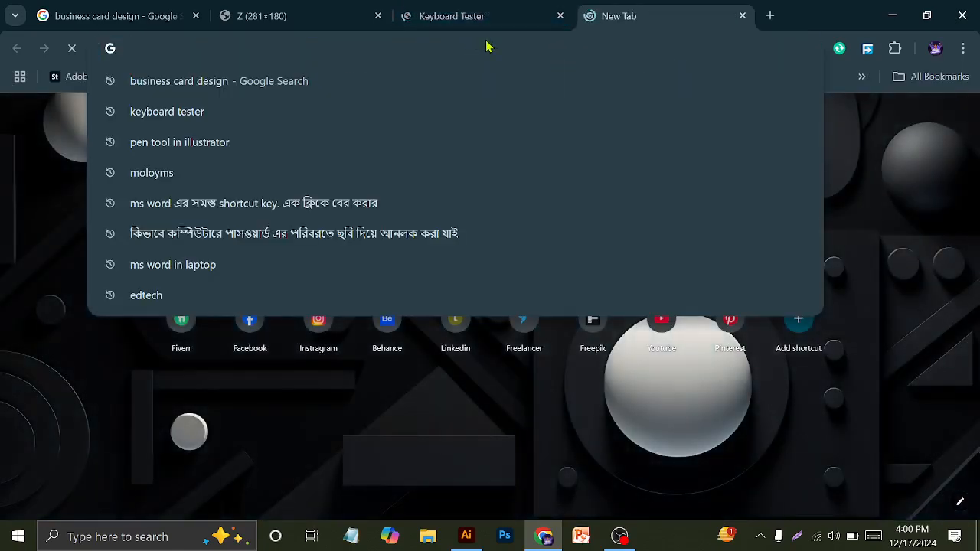
type("keyboard tester")
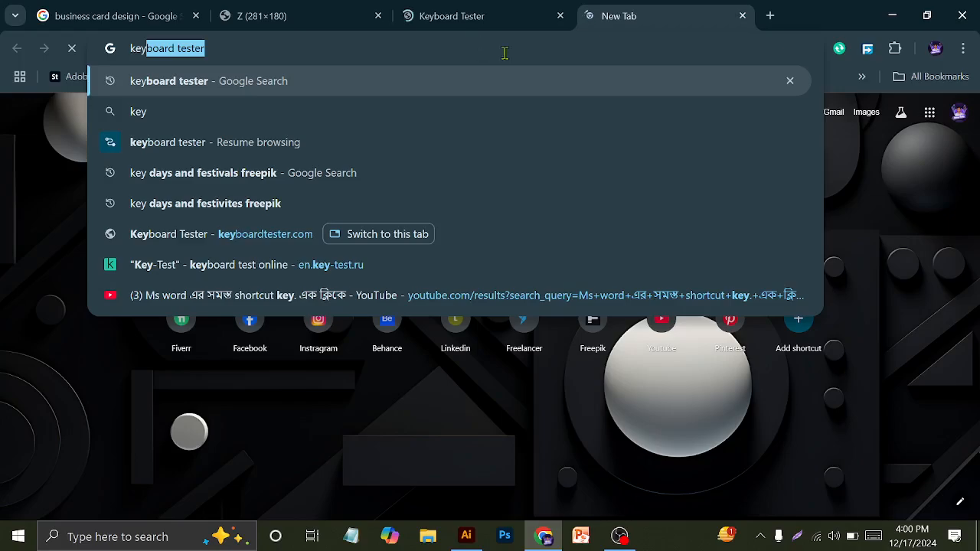
Step: Show the Windows touch keyboard to view the square bracket keys, switch back to Illustrator and close the keyboard
left_click(868, 537)
left_click(844, 530)
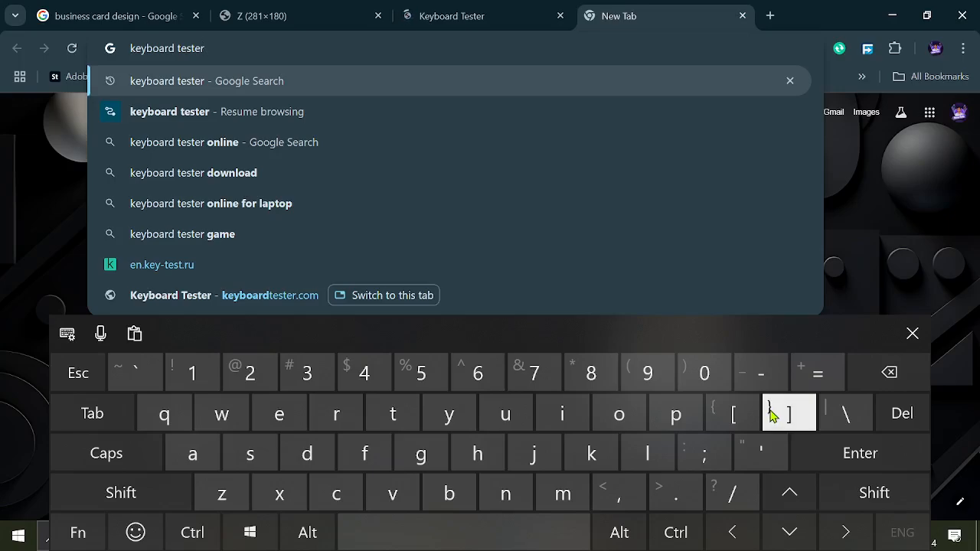
left_click(883, 10)
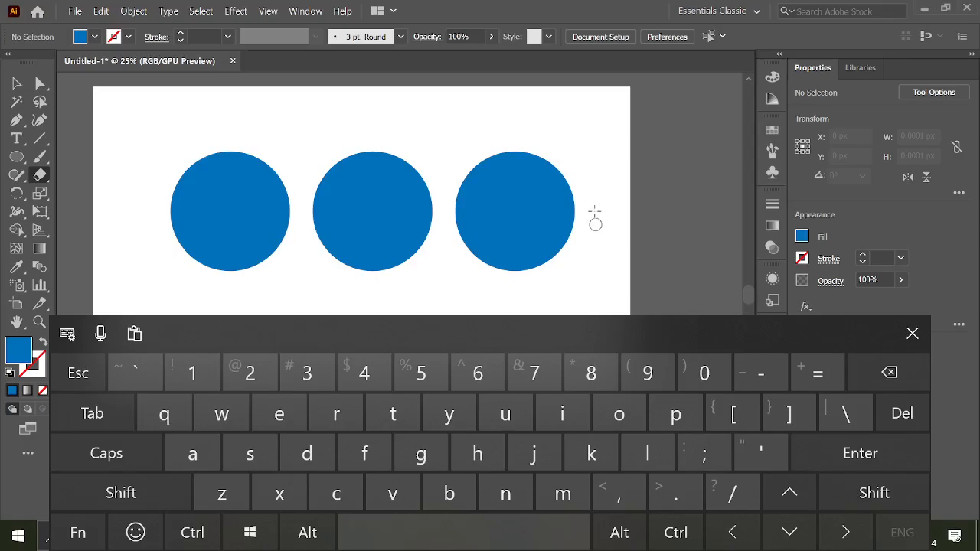
left_click(910, 334)
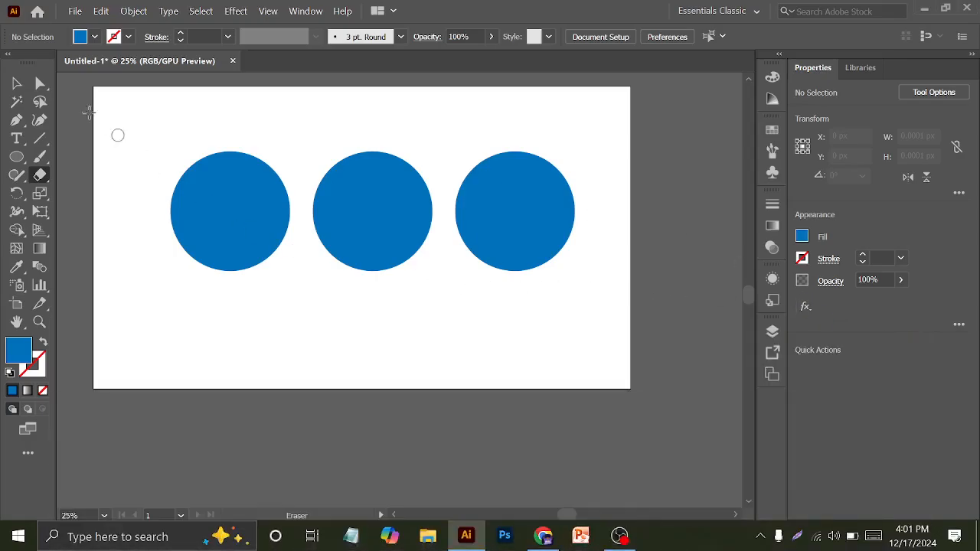
Step: Select only the leftmost blue circle and activate the Eraser tool
left_click(17, 83)
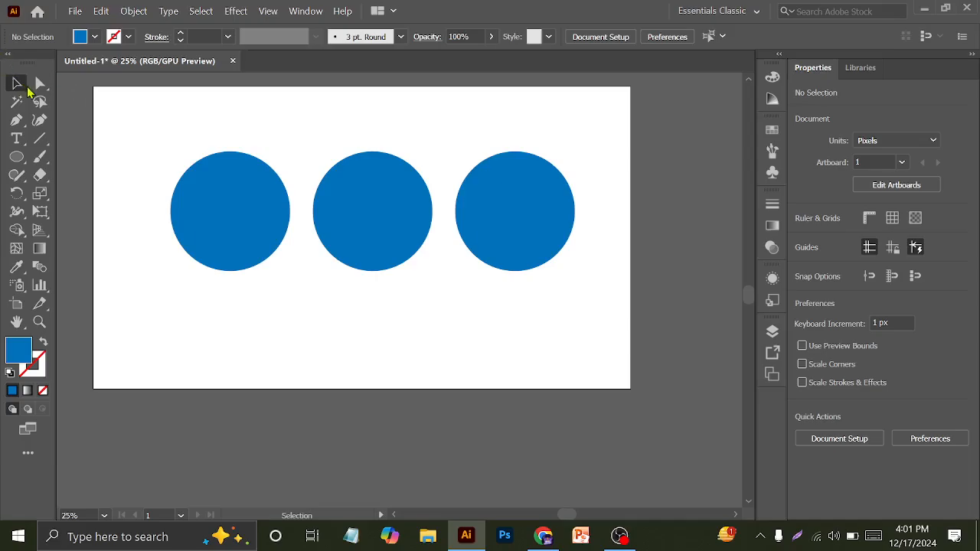
left_click_drag(151, 115, 574, 366)
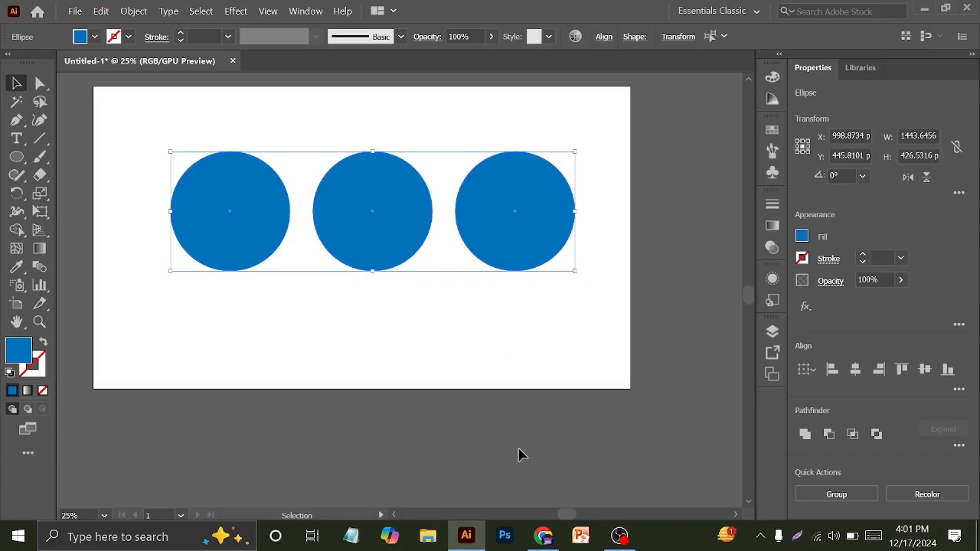
left_click(501, 383)
left_click(220, 203)
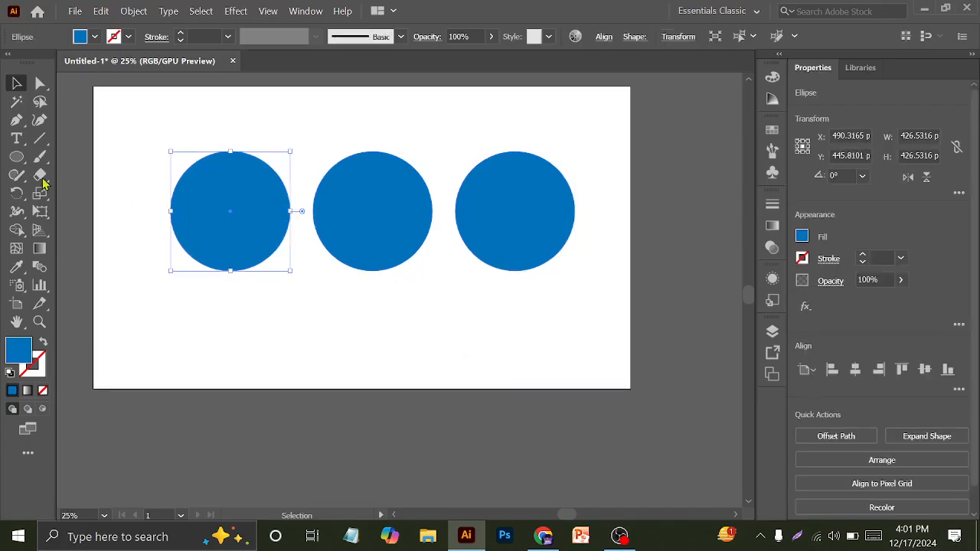
left_click(40, 176)
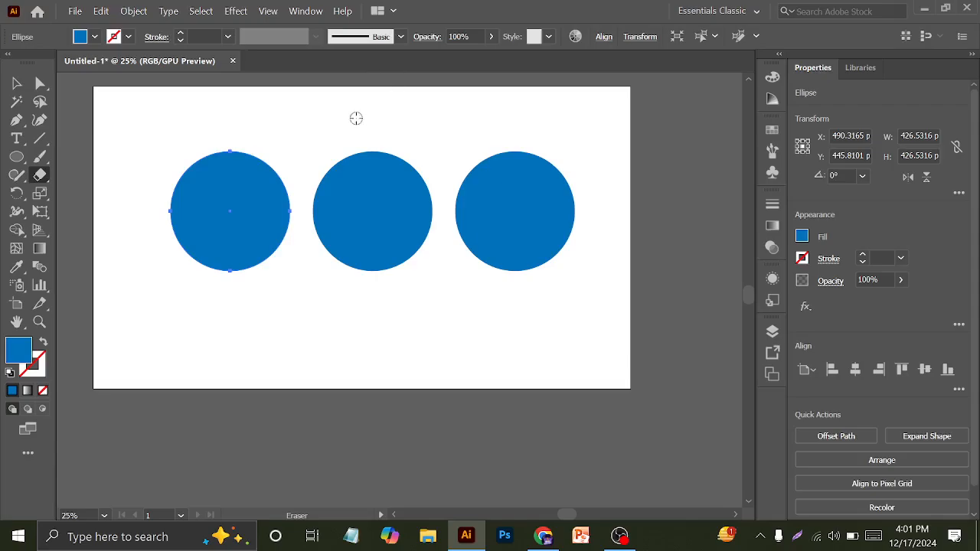
Step: Try enlarging the Eraser brush by several increments and shrinking it again
key("bracketright")
key("bracketright")
key("bracketright")
key("bracketright")
key("bracketright")
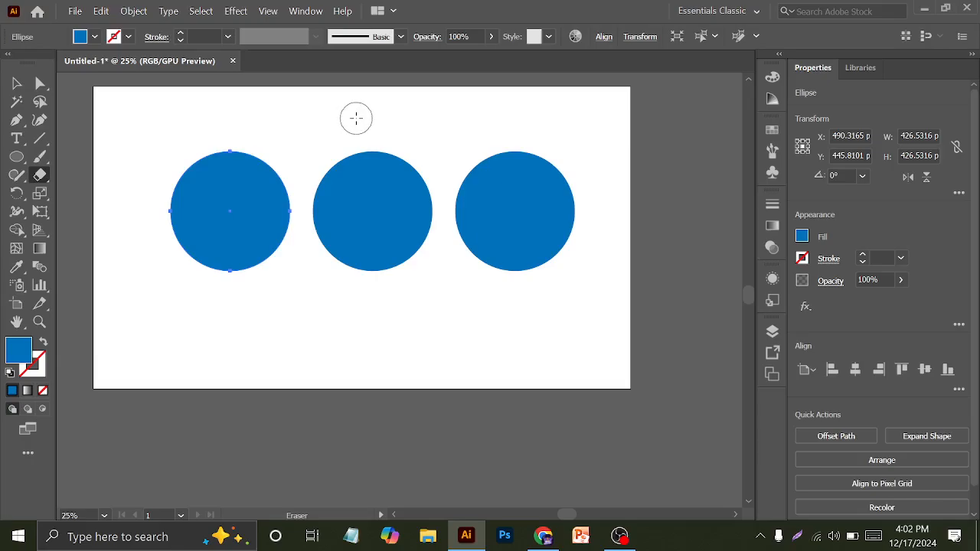
key("bracketleft")
key("bracketleft")
key("bracketleft")
key("bracketleft")
key("bracketleft")
key("bracketleft")
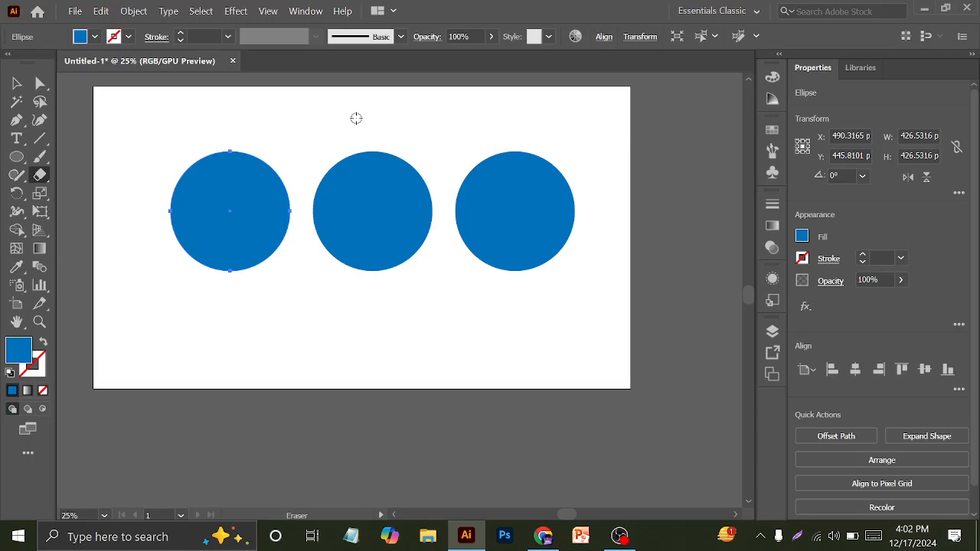
Step: Enlarge the Eraser brush by three increments and erase a curved vertical strip through the leftmost circle
key("bracketright")
key("bracketright")
key("bracketright")
left_click_drag(219, 142, 240, 280)
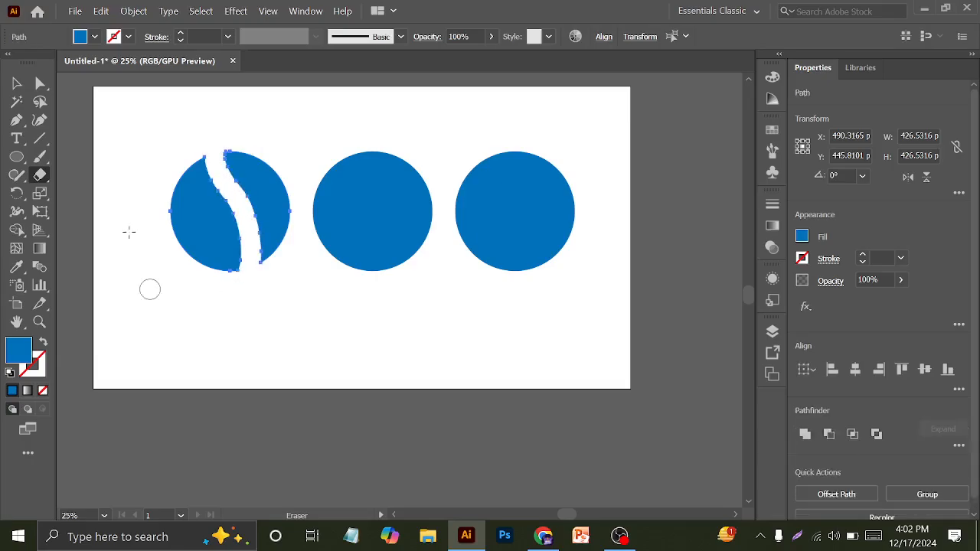
Step: Move the leftmost circle's two pieces left with the right one raised, and shift the middle circle slightly left
left_click(108, 127)
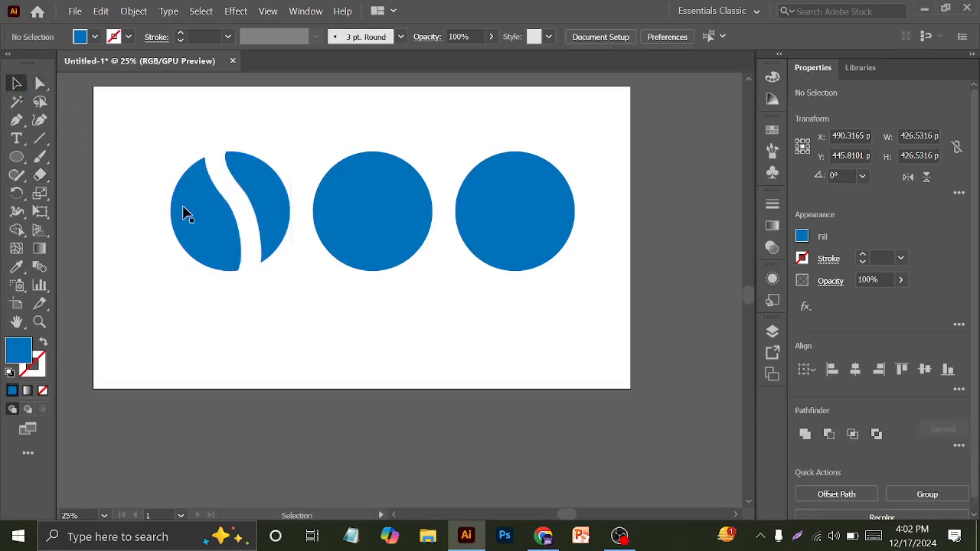
left_click_drag(181, 212, 138, 215)
left_click_drag(245, 186, 184, 154)
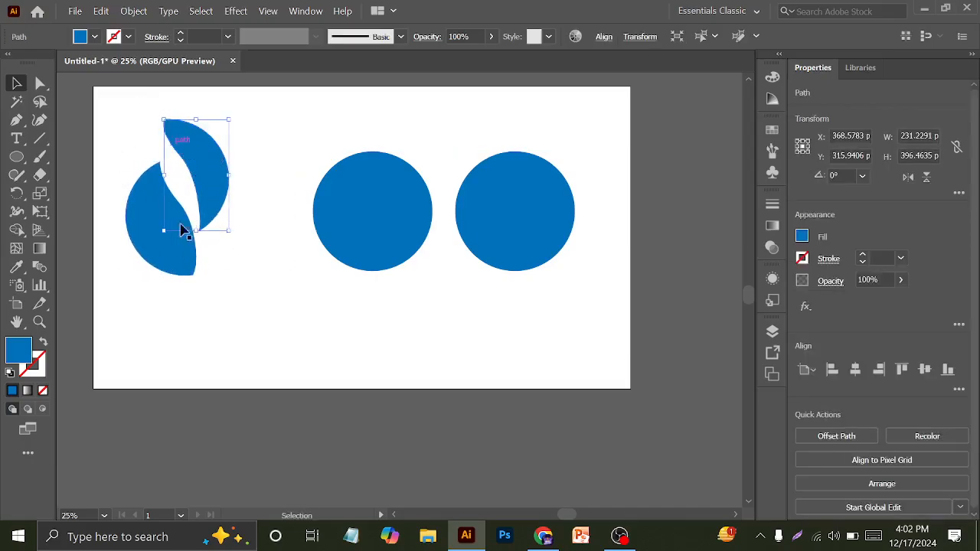
left_click(296, 262)
left_click(393, 213)
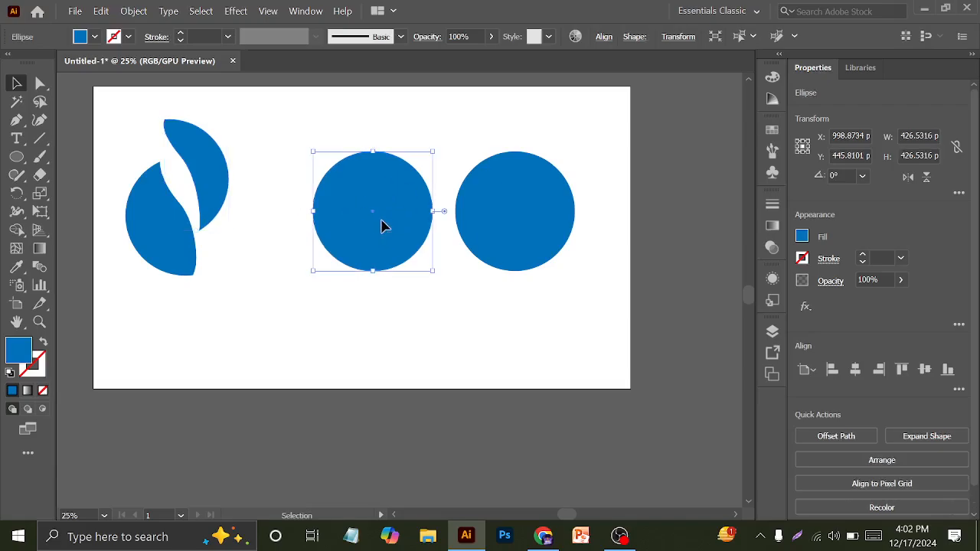
left_click_drag(383, 223, 371, 225)
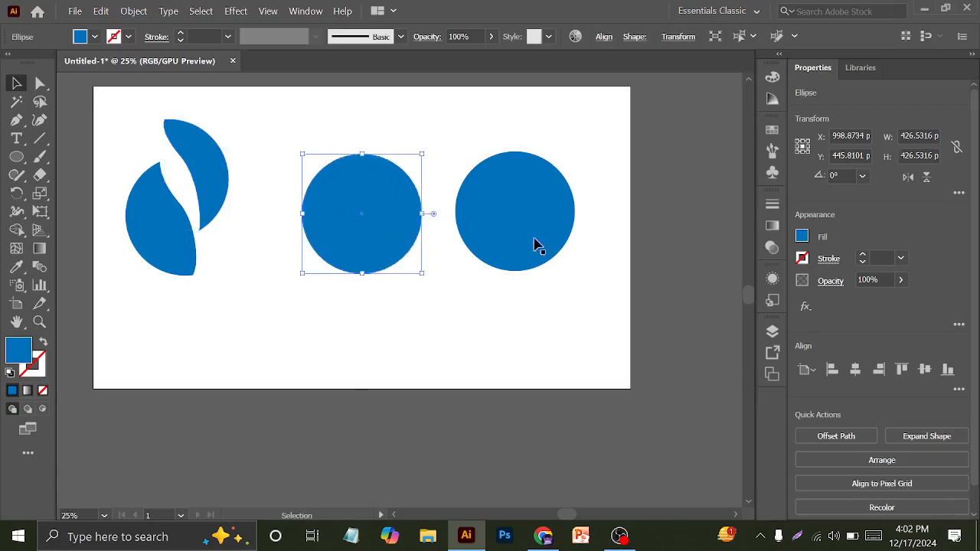
Step: Cut the rightmost circle in two along a steep freehand diagonal with the Knife tool
right_click(40, 157)
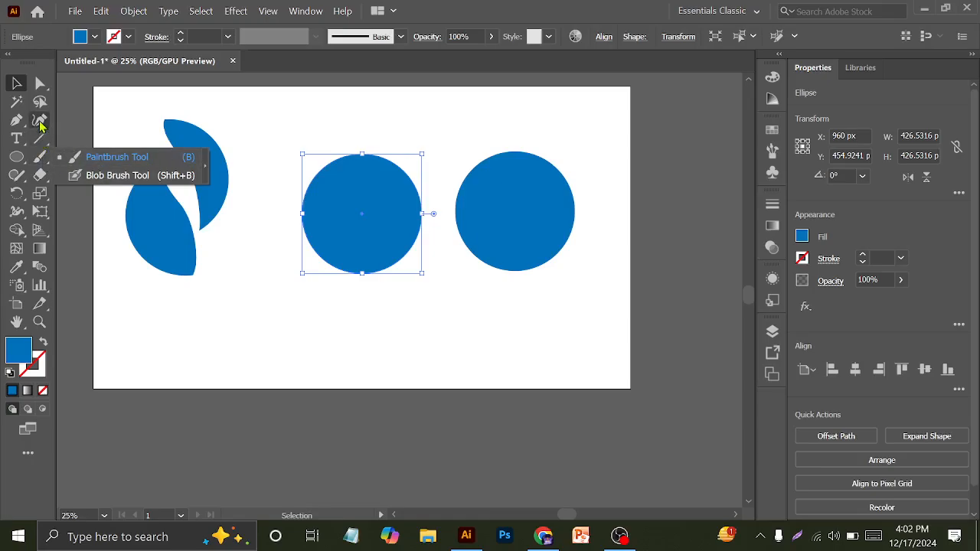
right_click(40, 175)
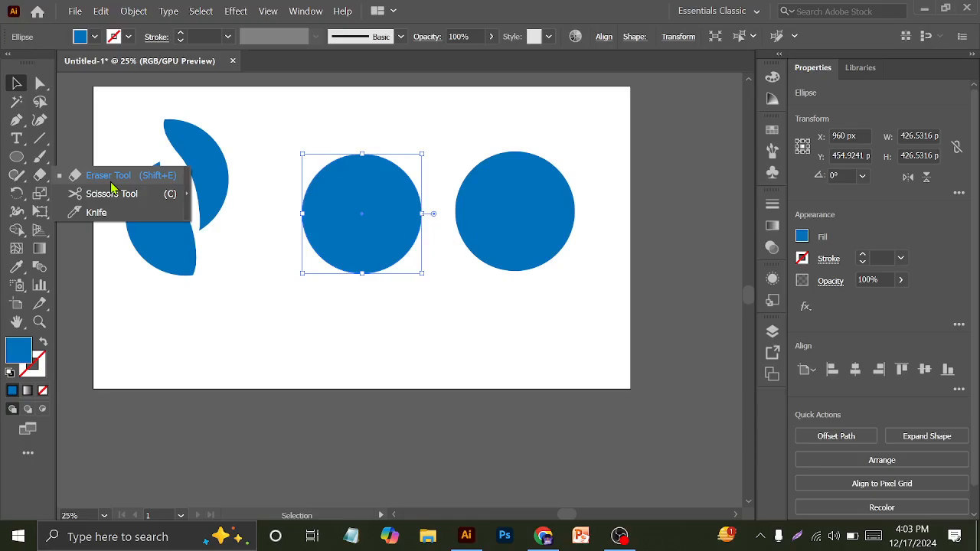
left_click(150, 213)
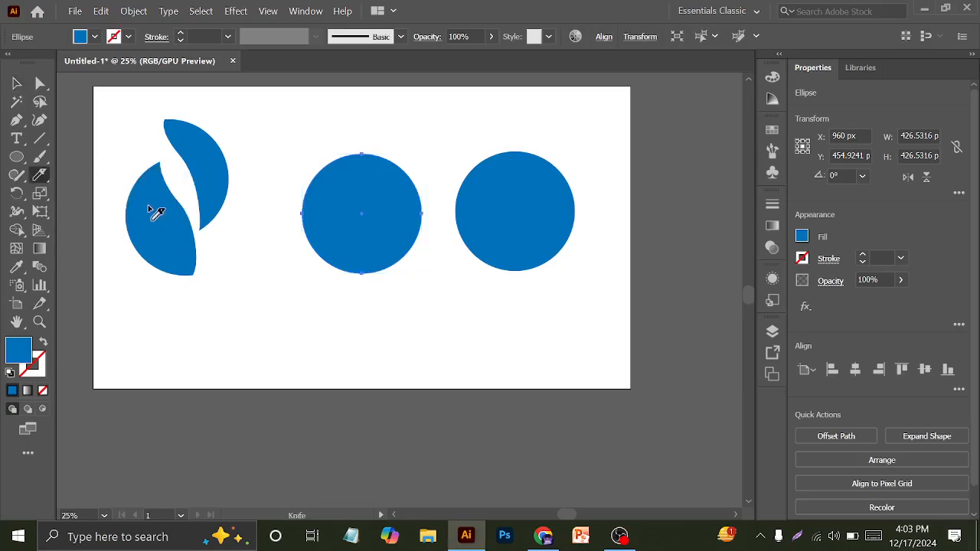
left_click(17, 82)
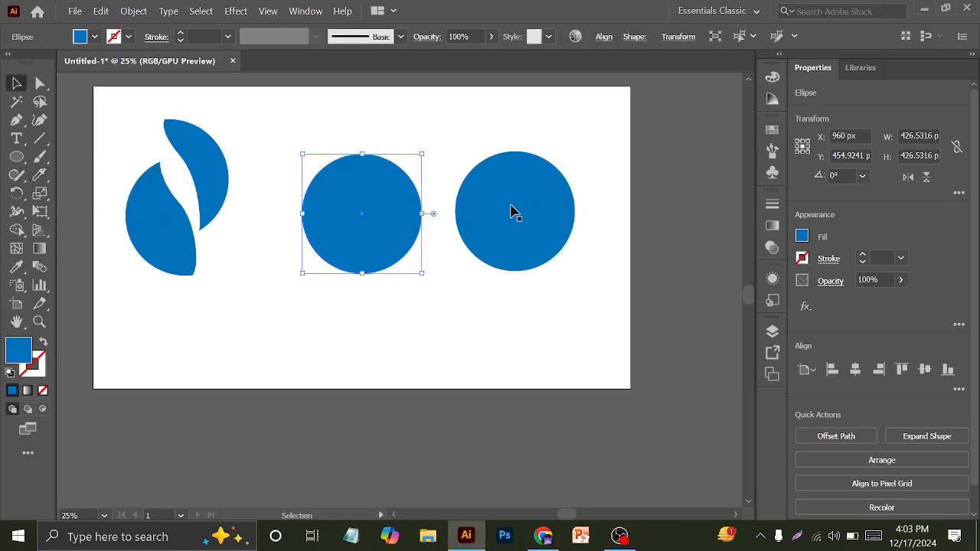
left_click(505, 205)
left_click(40, 175)
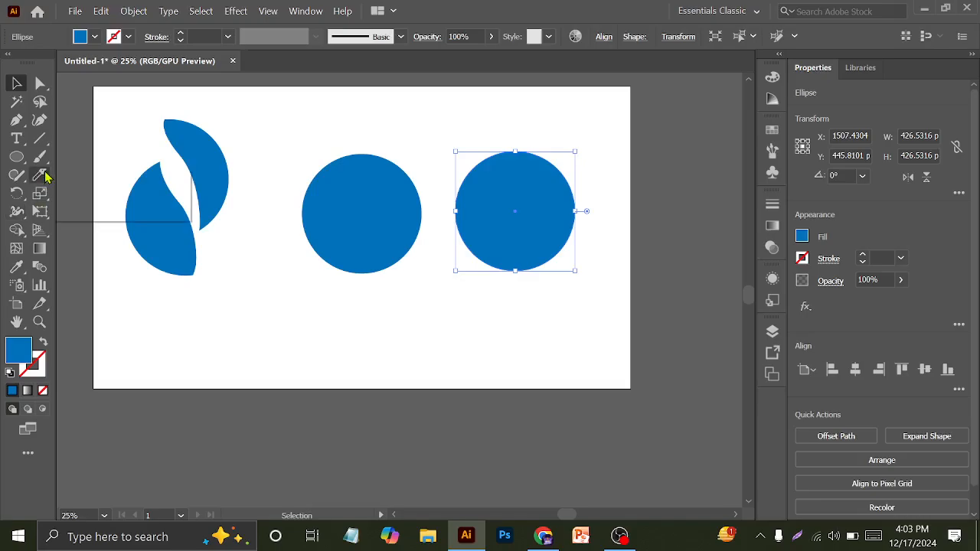
left_click(89, 215)
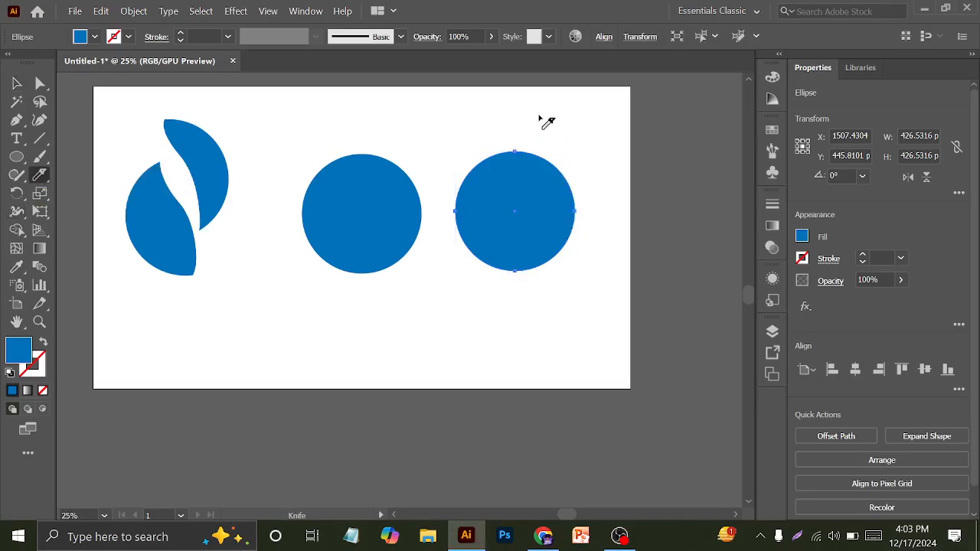
left_click_drag(536, 115, 489, 297)
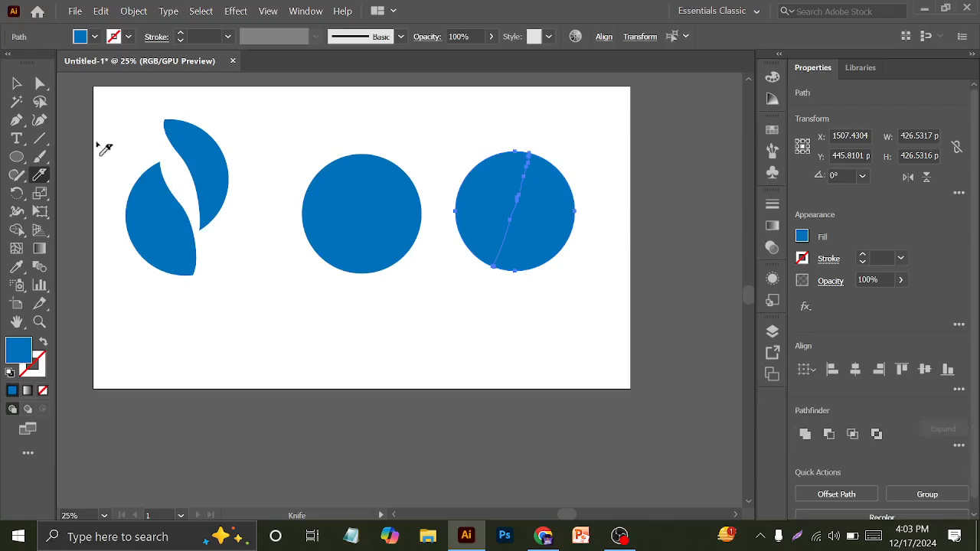
Step: Move the rightmost circle's two halves apart, rotating the right half about 20° clockwise and raising the left half, and deselect them
left_click(18, 83)
left_click(457, 175)
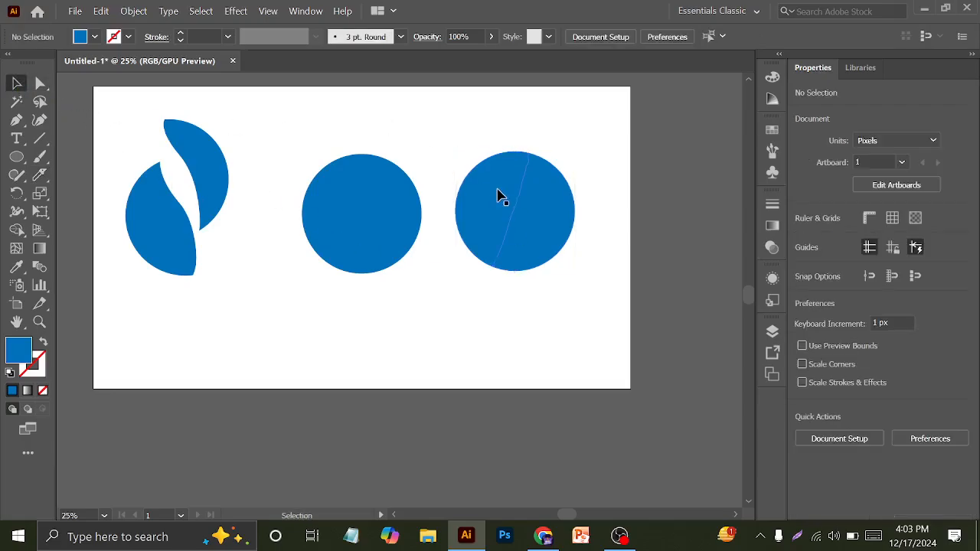
left_click_drag(509, 196, 539, 224)
left_click_drag(514, 174, 539, 168)
left_click_drag(561, 222, 565, 200)
left_click_drag(501, 172, 541, 149)
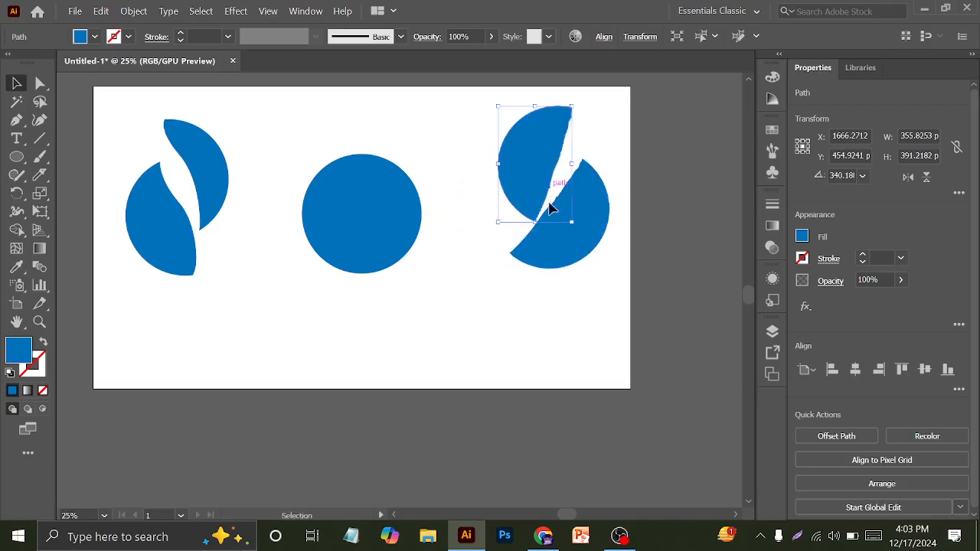
left_click(387, 119)
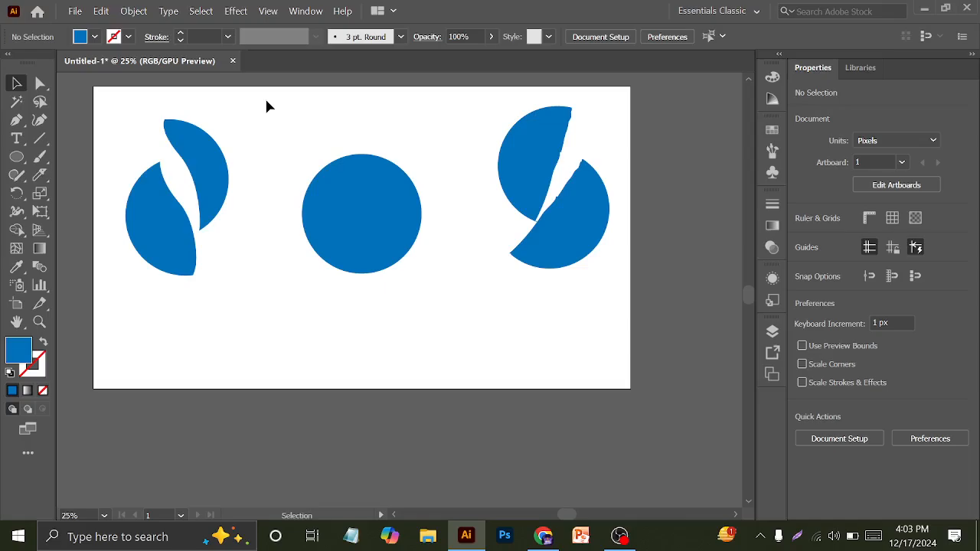
Step: Select the middle circle and activate the Scissors tool for cutting its outline
left_click(43, 177)
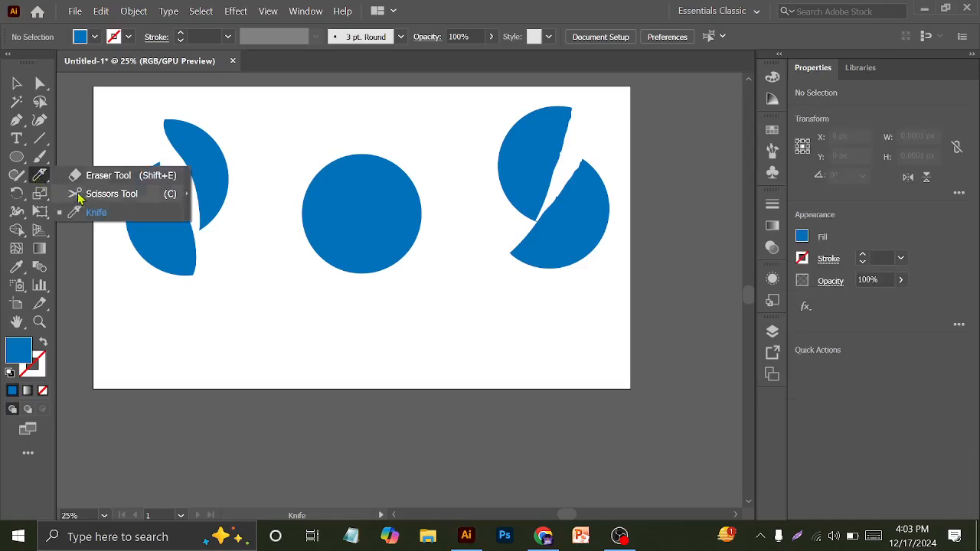
left_click(83, 195)
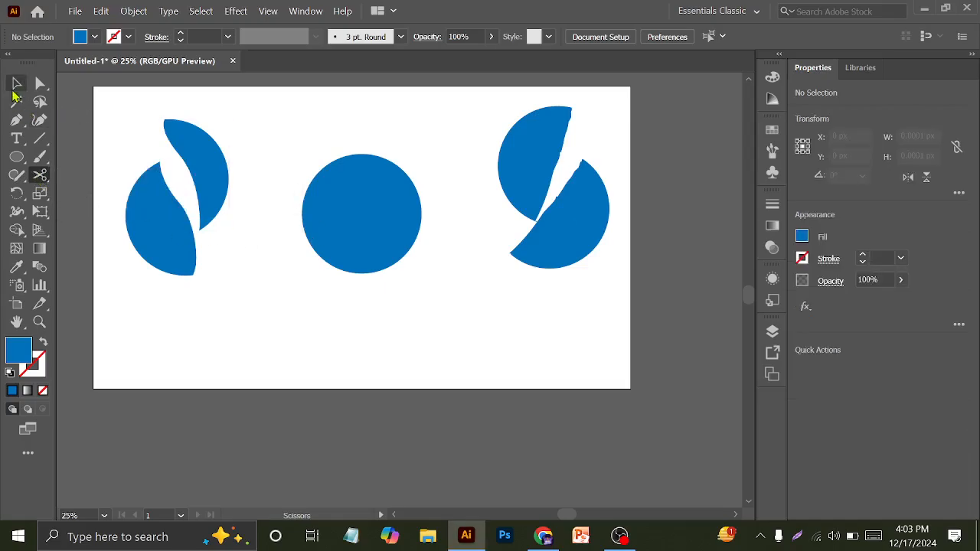
left_click(15, 86)
left_click(363, 220)
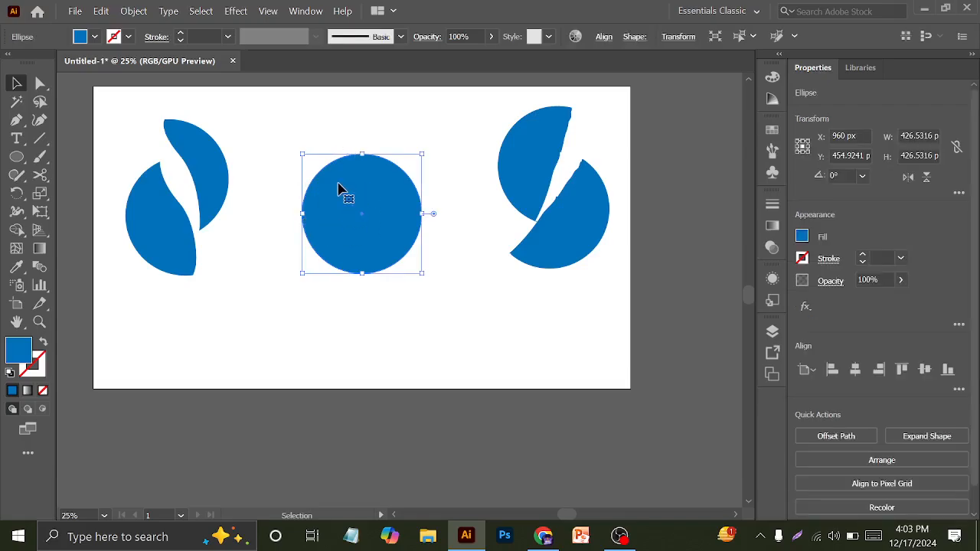
left_click(40, 174)
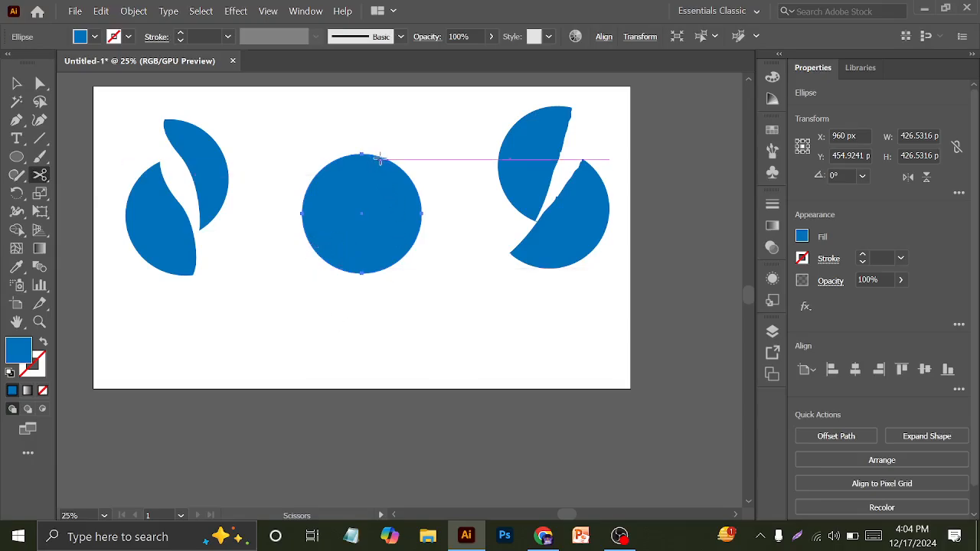
Step: Try to cut the middle circle with the Scissors tool at points inside its filled area
left_click(380, 159)
left_click(626, 288)
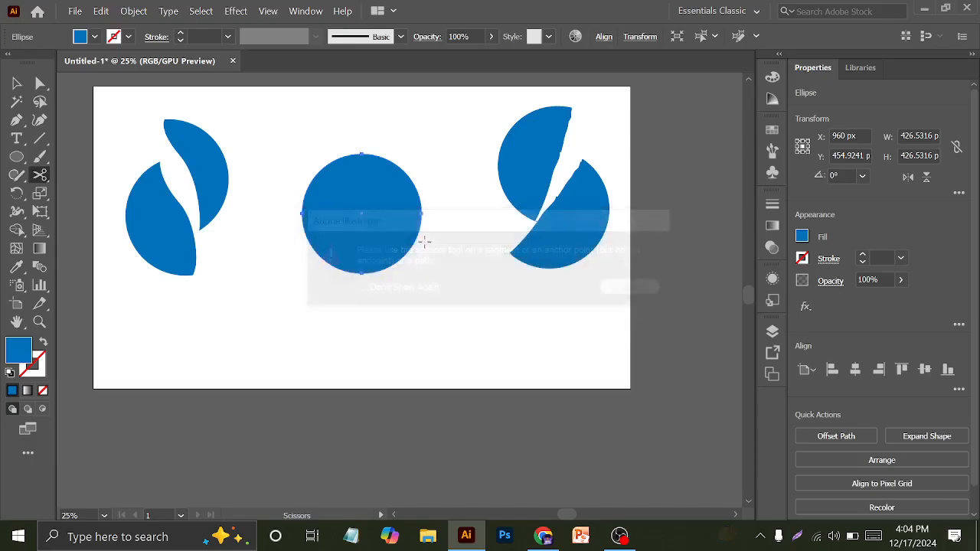
left_click(354, 198)
left_click(629, 286)
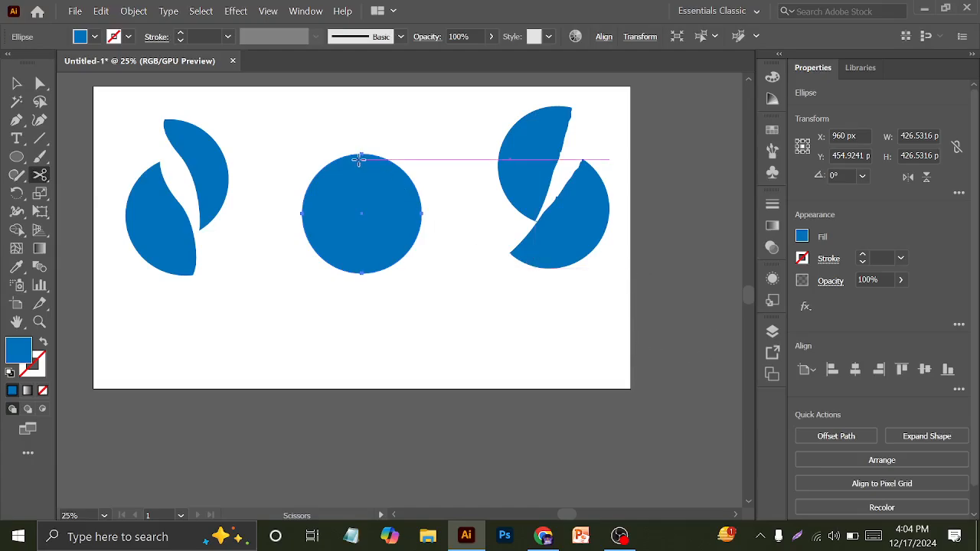
Step: Cut the middle circle's outline at its top and lower-left edge, and move the smaller piece up and away from the rest
left_click(360, 154)
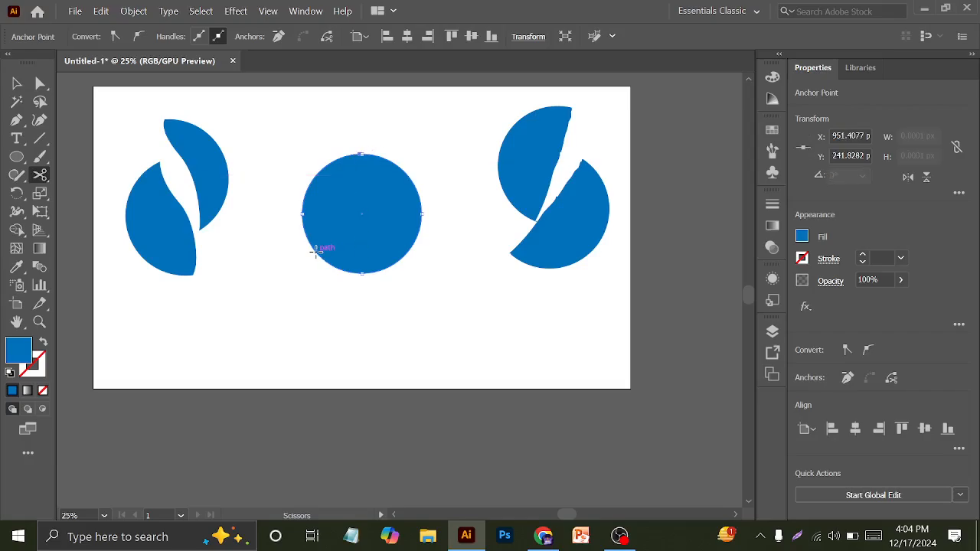
left_click(325, 252)
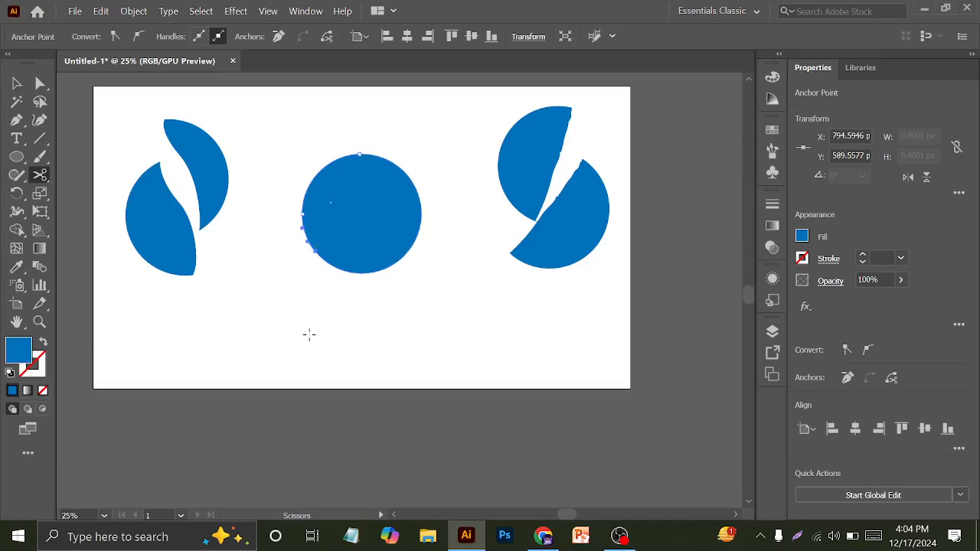
left_click(16, 82)
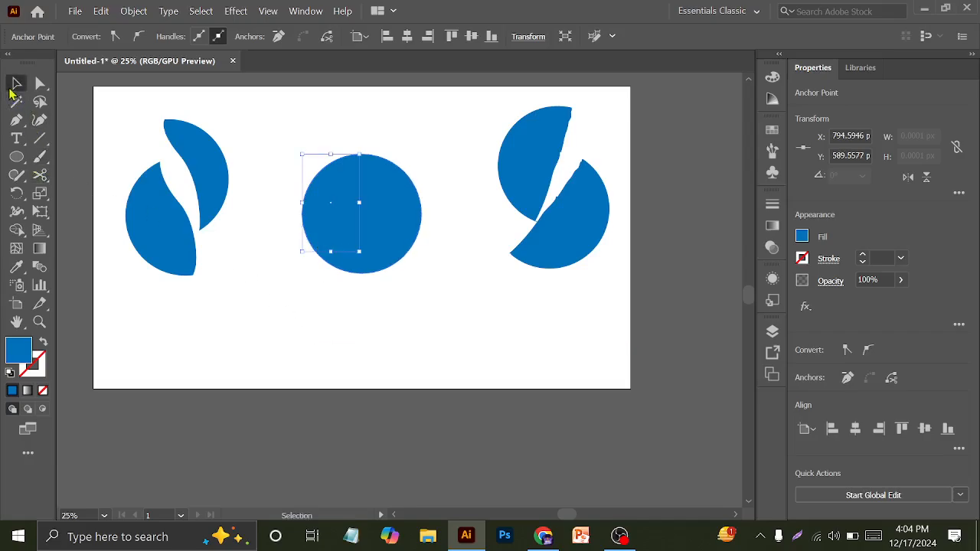
left_click_drag(310, 201, 289, 184)
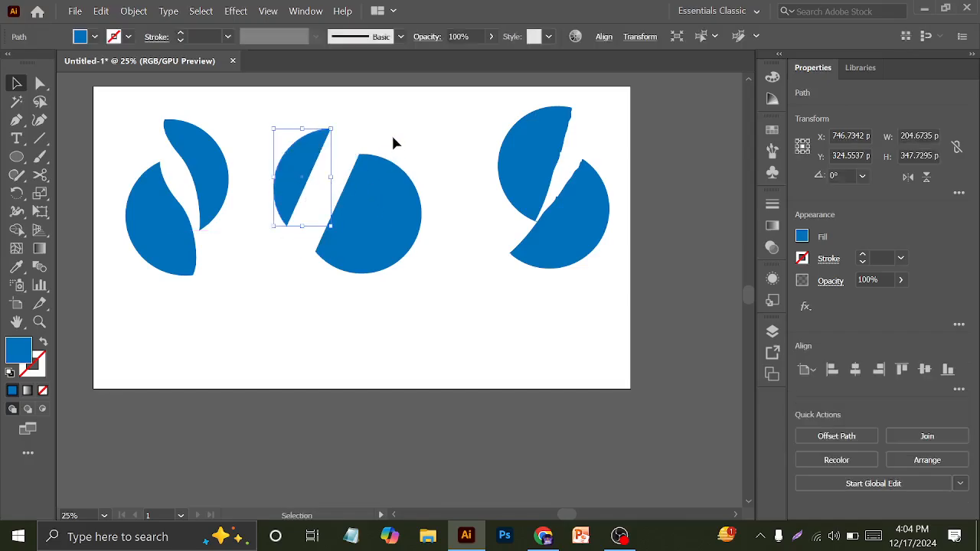
left_click(398, 144)
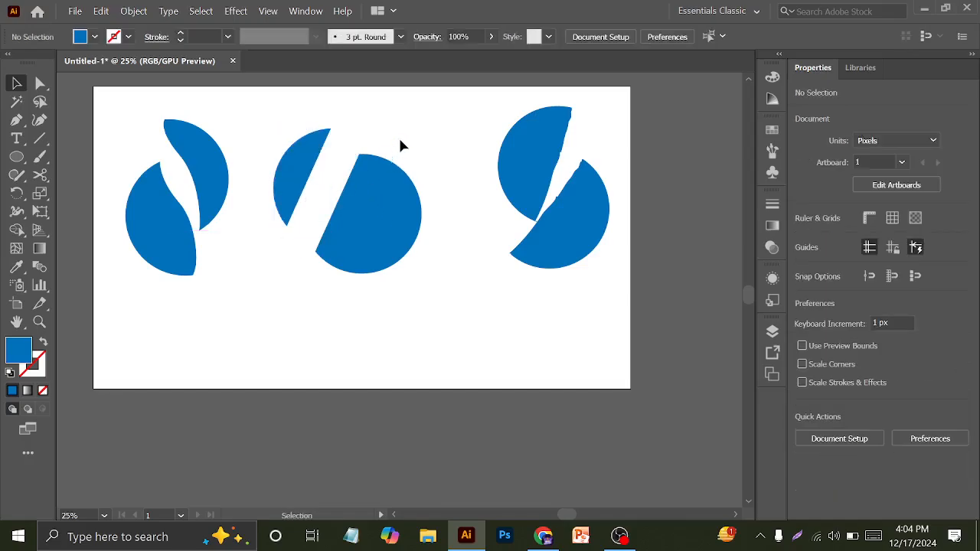
Step: Show the artwork in outline view and select the two pieces of the leftmost circle to examine their paths
key("a")
key("ctrl+y")
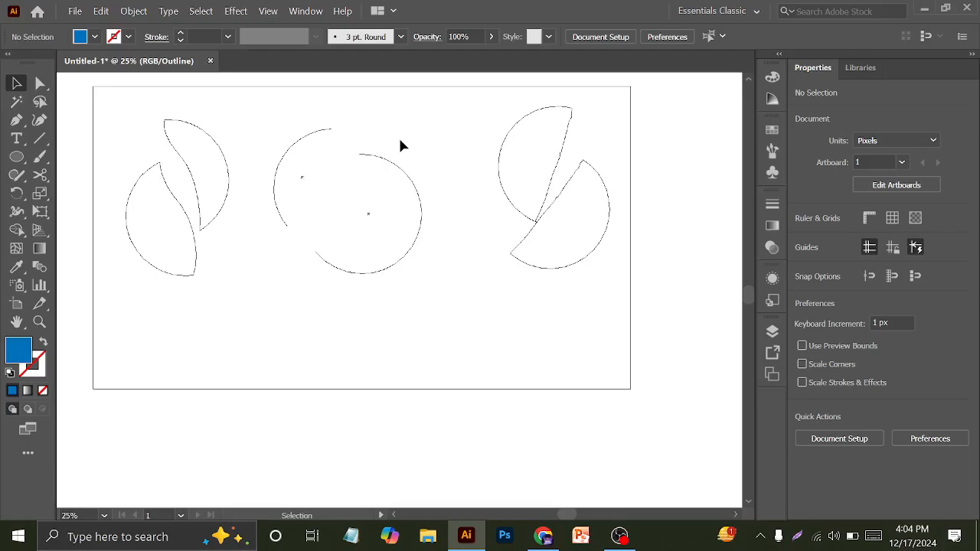
left_click_drag(130, 104, 183, 299)
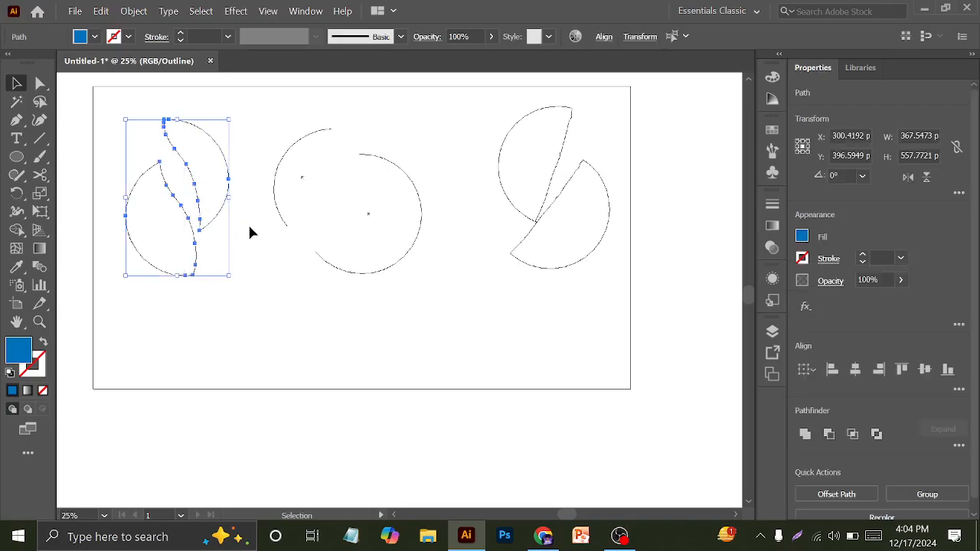
left_click(620, 536)
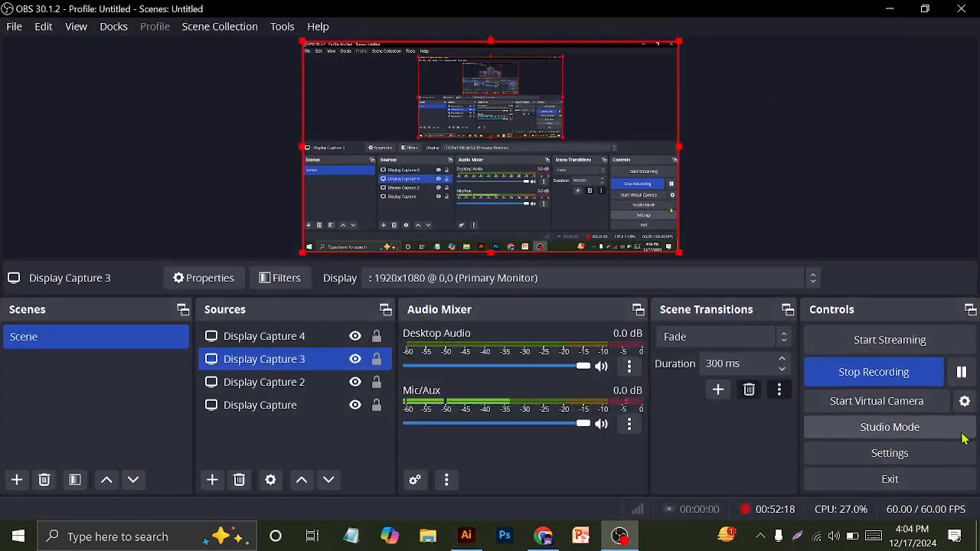
left_click(889, 9)
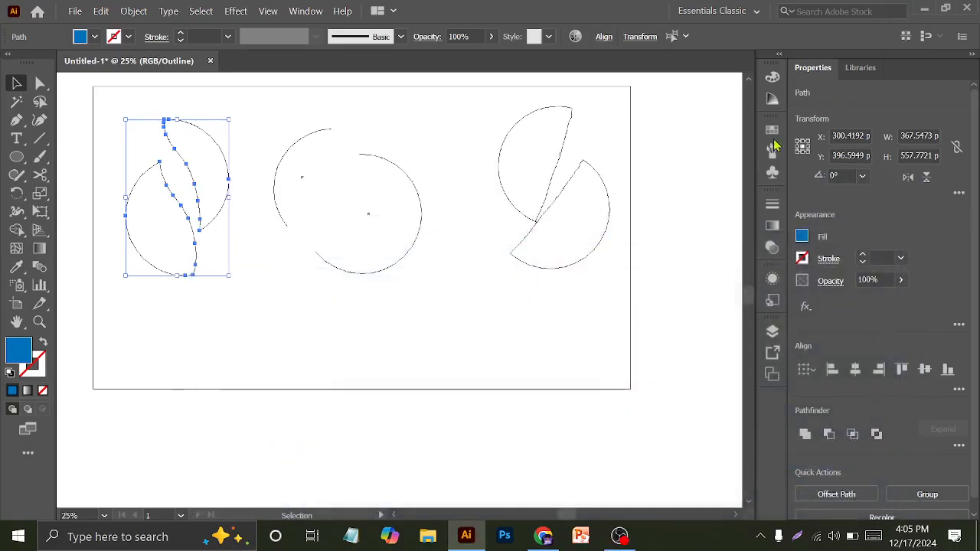
Step: Compare the outlines of the three cut circles, selecting each pair of pieces to see whether their paths are open or closed
left_click(410, 119)
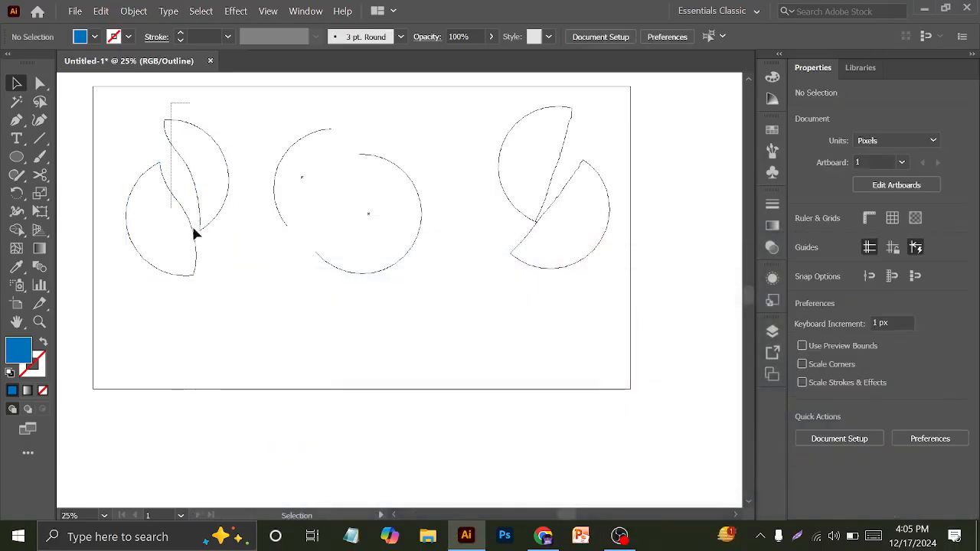
left_click(193, 262)
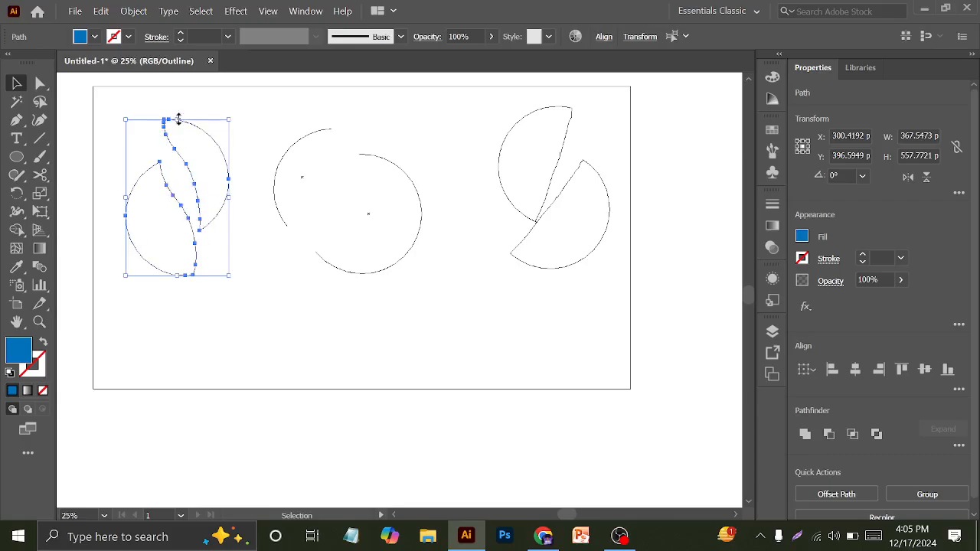
left_click(358, 330)
left_click_drag(498, 88, 601, 252)
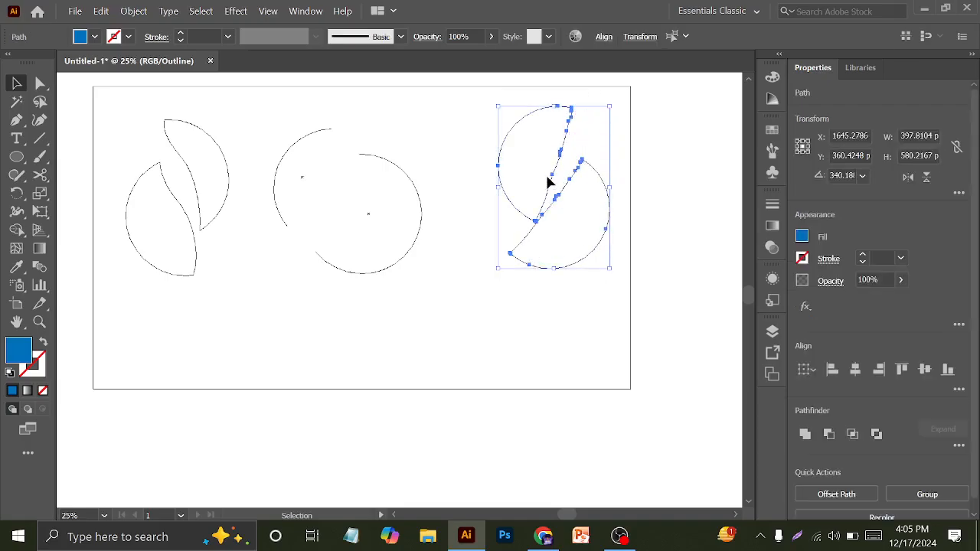
left_click(425, 292)
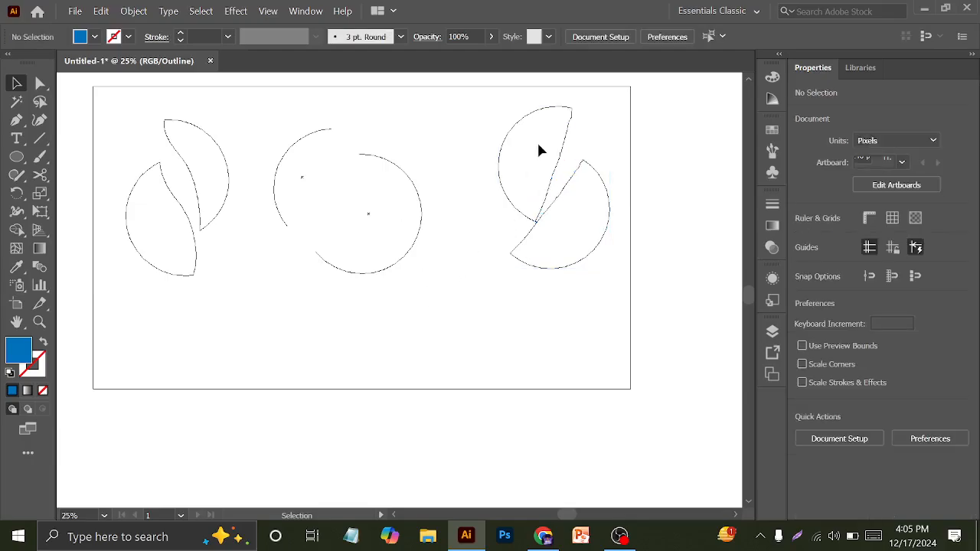
left_click_drag(509, 99, 574, 280)
left_click_drag(109, 95, 231, 278)
left_click_drag(273, 94, 399, 313)
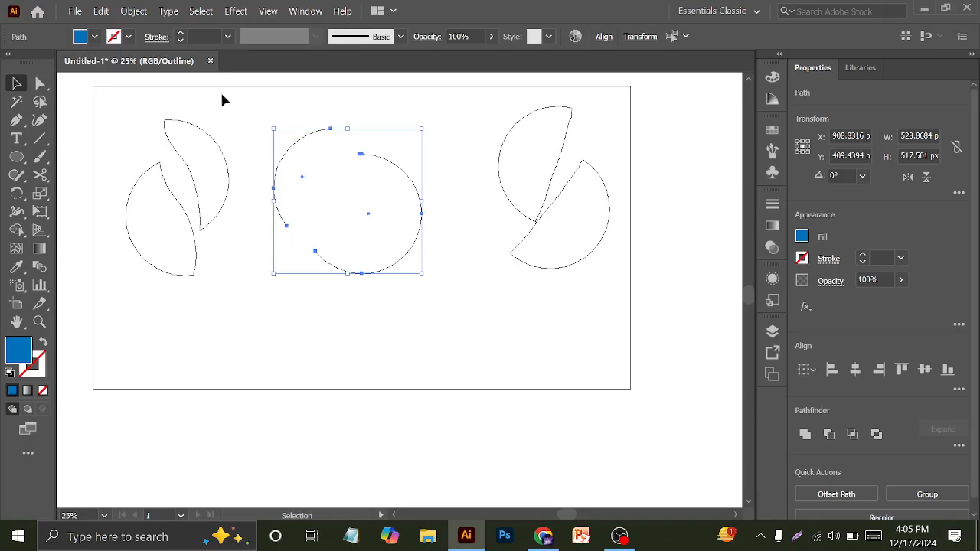
Step: Restore the filled preview and delete all the cut circle pieces from the artboard
left_click_drag(127, 92, 570, 337)
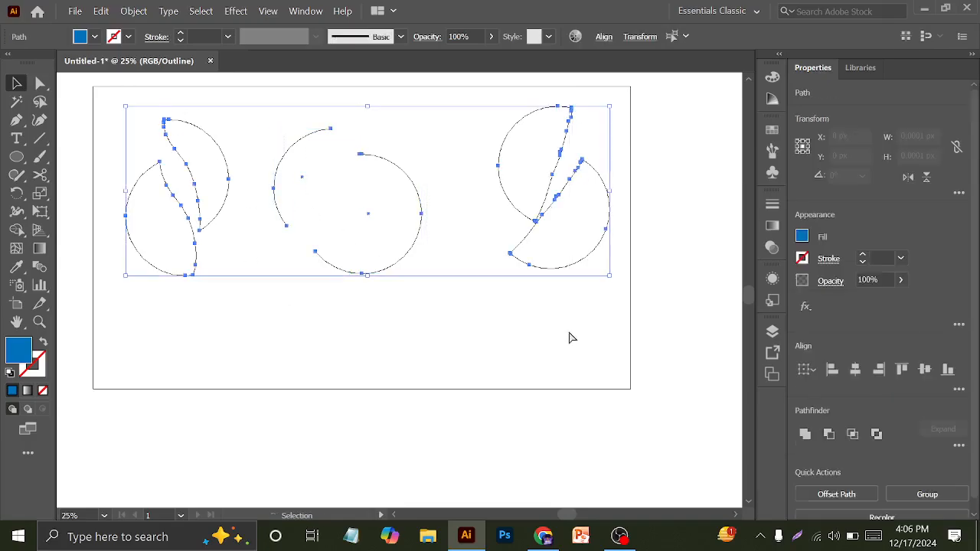
key("ctrl+y")
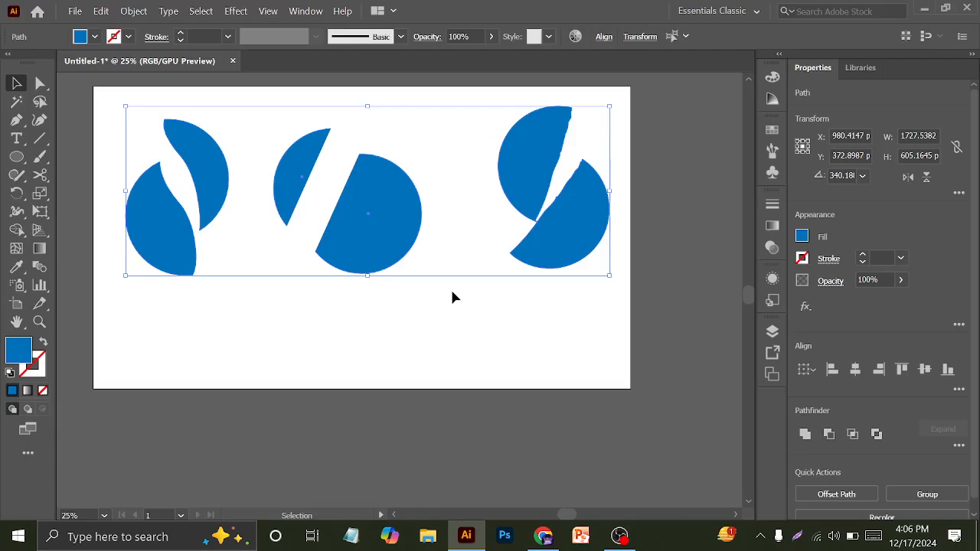
key("Delete")
scroll(412, 280, "up", 1)
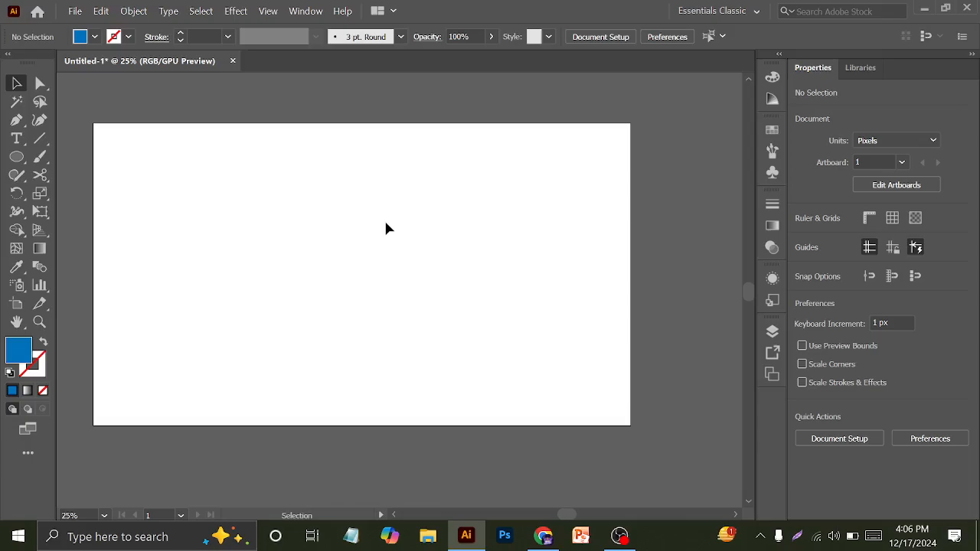
Step: Draw a circle about 430 px in diameter and move it slightly toward the artboard's centre
left_click(16, 156)
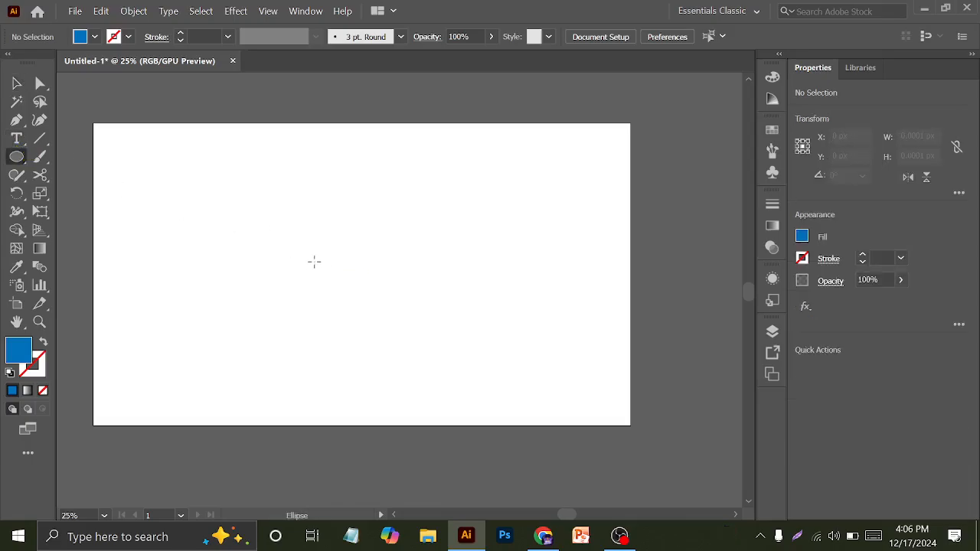
left_click_drag(277, 234, 340, 295)
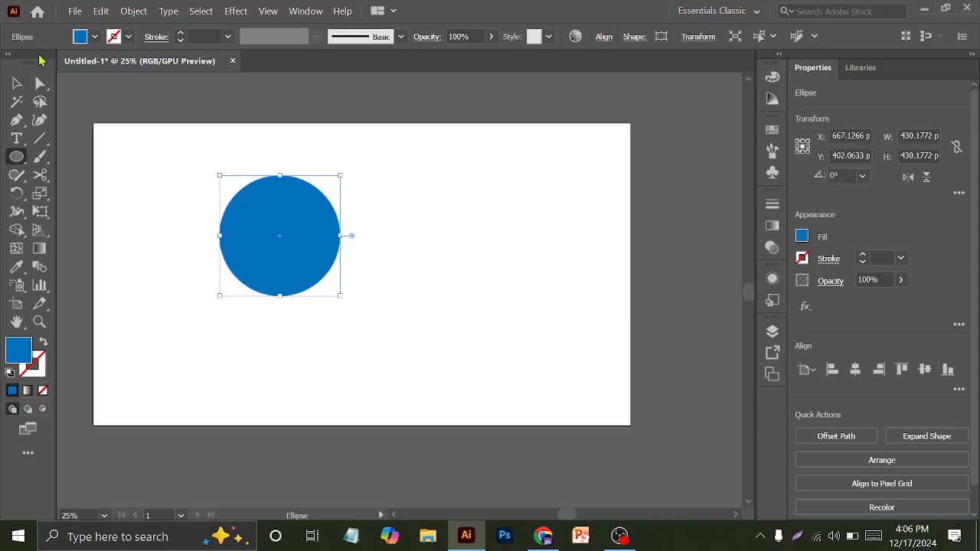
key("v")
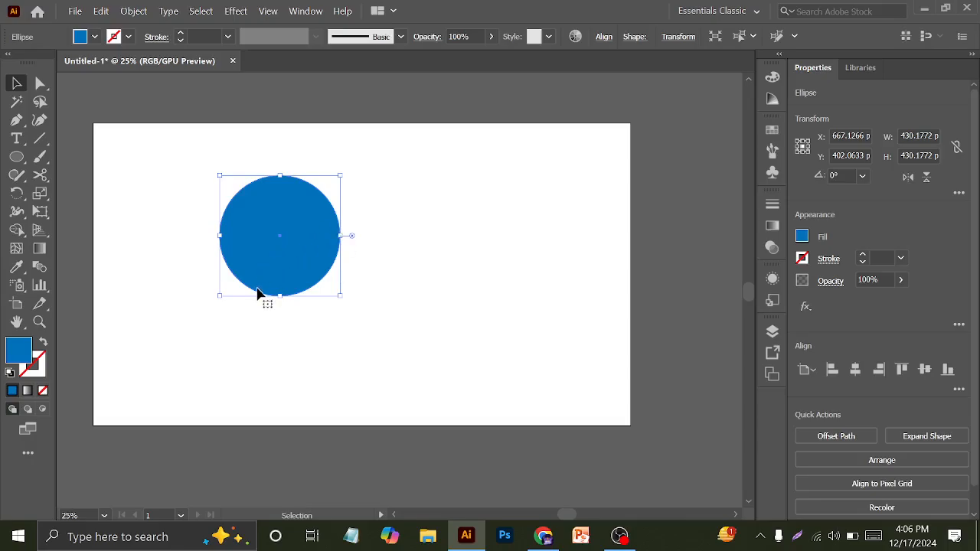
left_click_drag(279, 301, 278, 301)
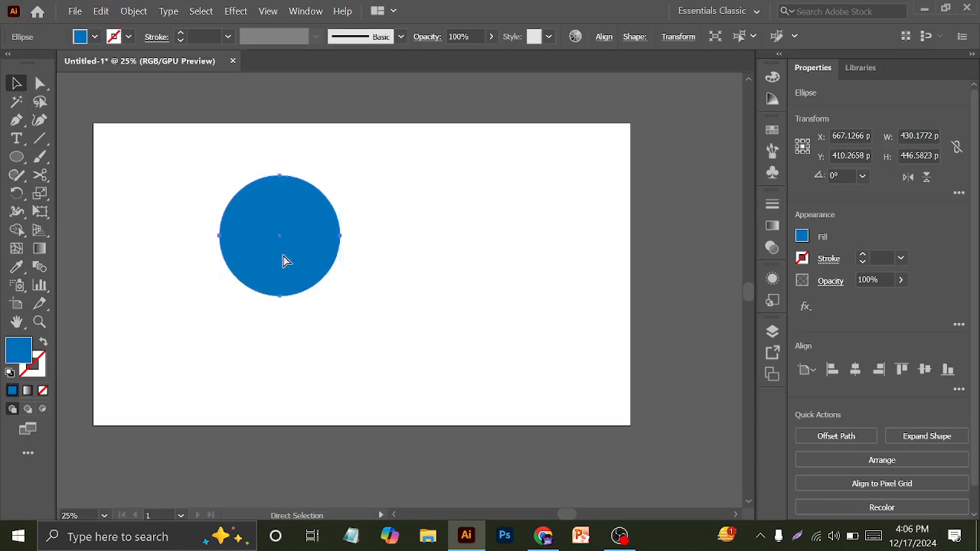
left_click_drag(280, 245, 303, 264)
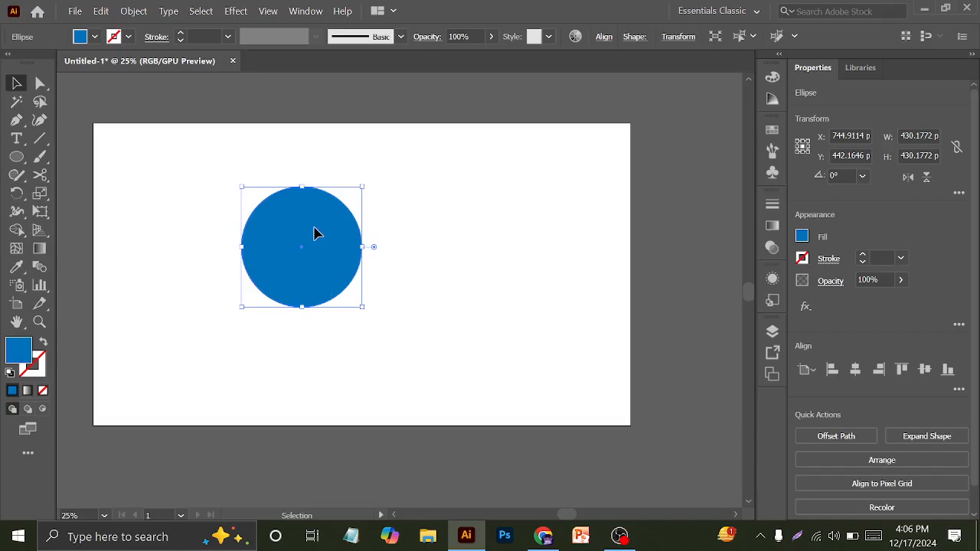
Step: Fill the circle with red and reposition it near the artboard's centre
left_click(94, 36)
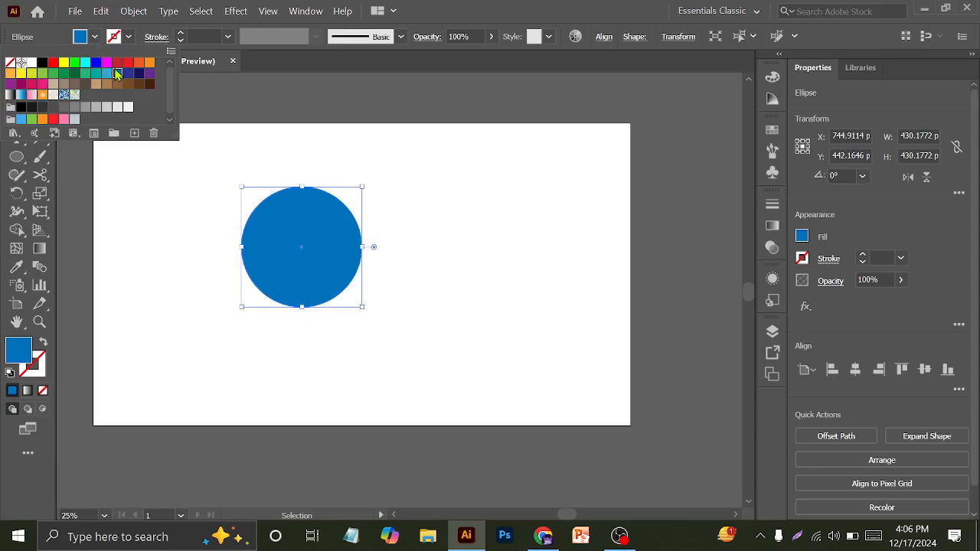
left_click(128, 68)
left_click(296, 127)
left_click_drag(298, 226, 332, 240)
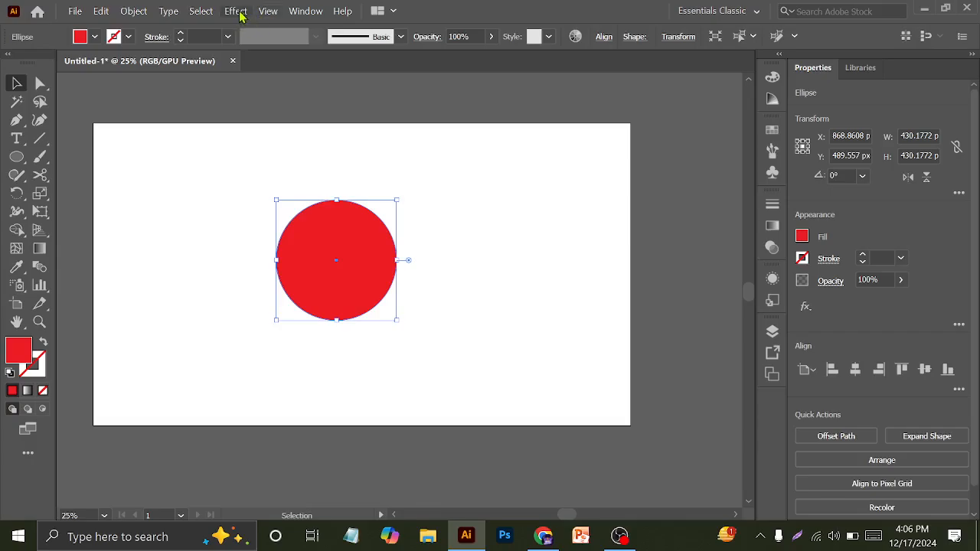
Step: Apply a 3D Revolve effect to the red circle with the Off-Axis Front position, 360° angle, left-edge offset and plastic shading, with preview on
left_click(238, 12)
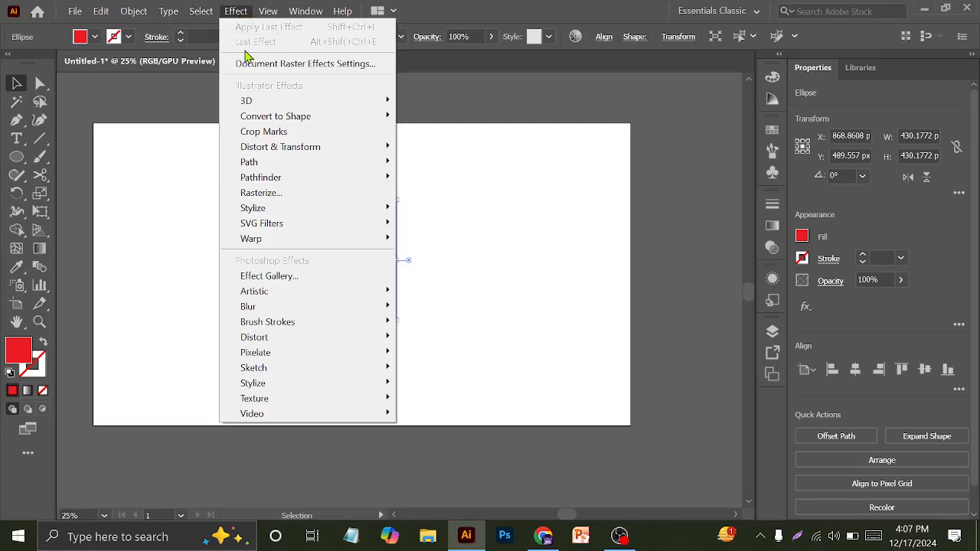
mouse_move(250, 107)
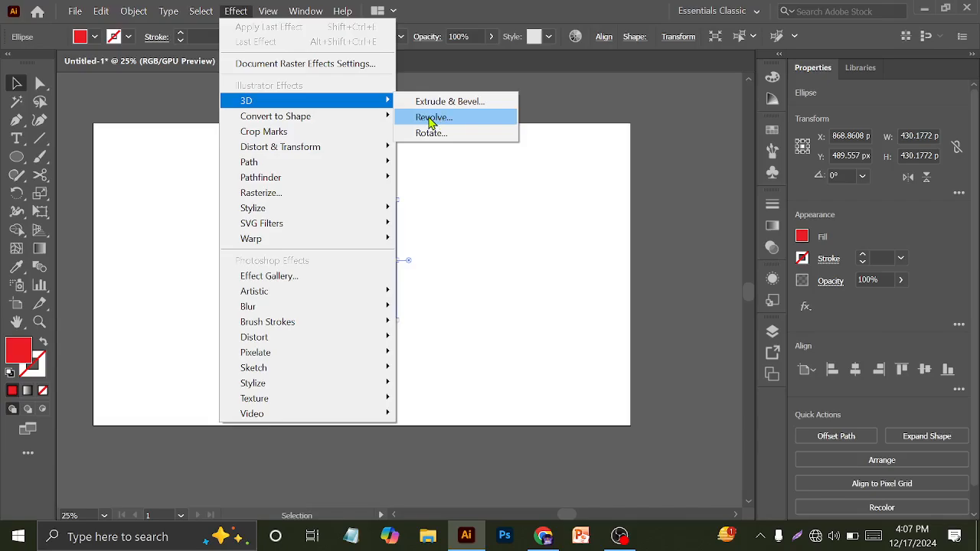
left_click(432, 118)
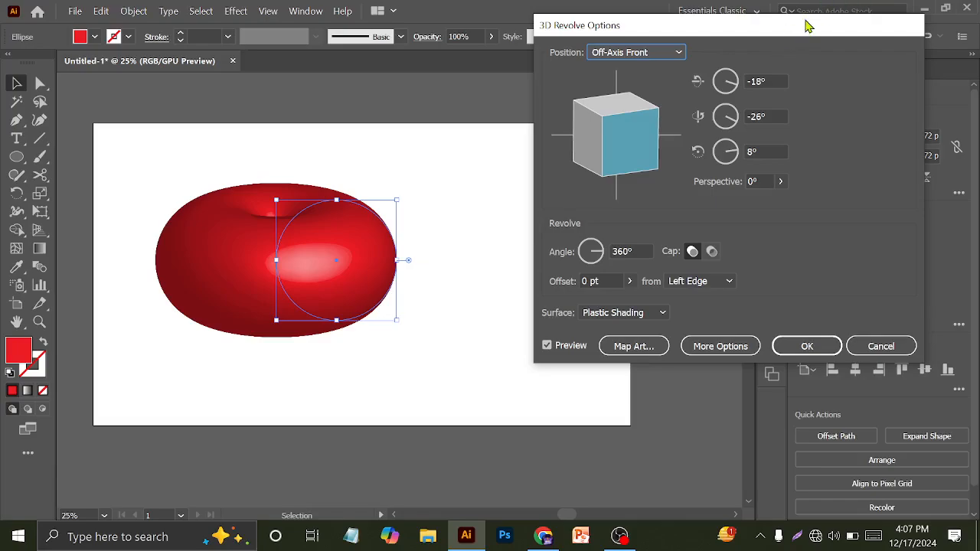
left_click_drag(807, 22, 762, 28)
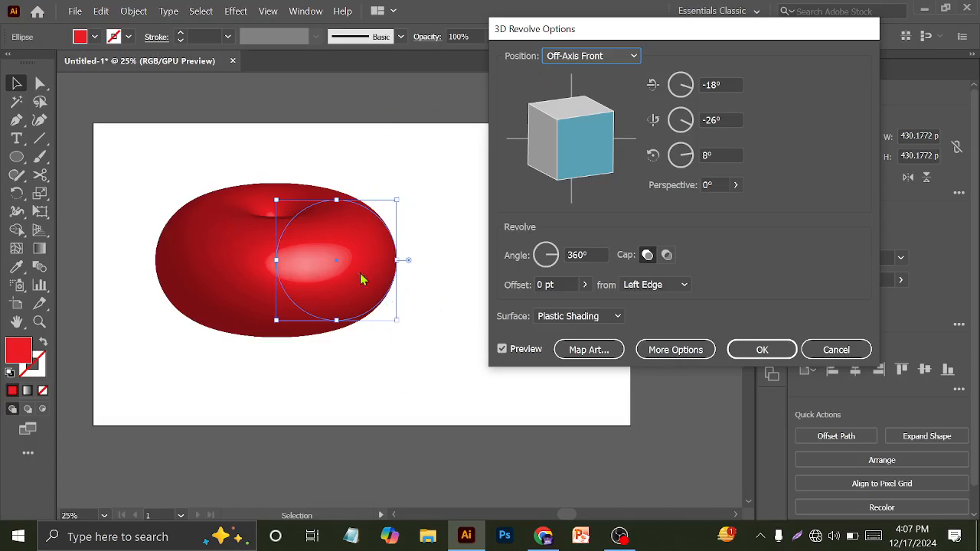
left_click(502, 349)
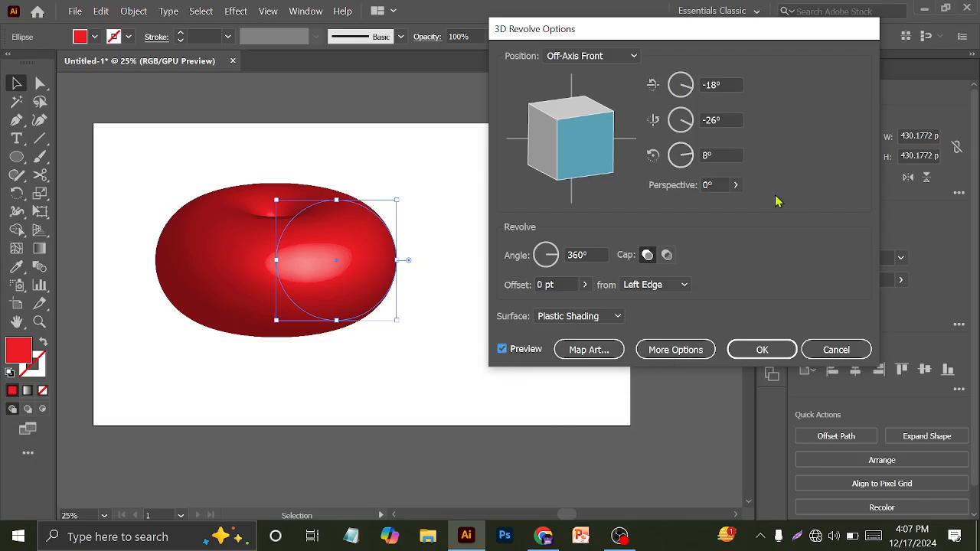
left_click(768, 350)
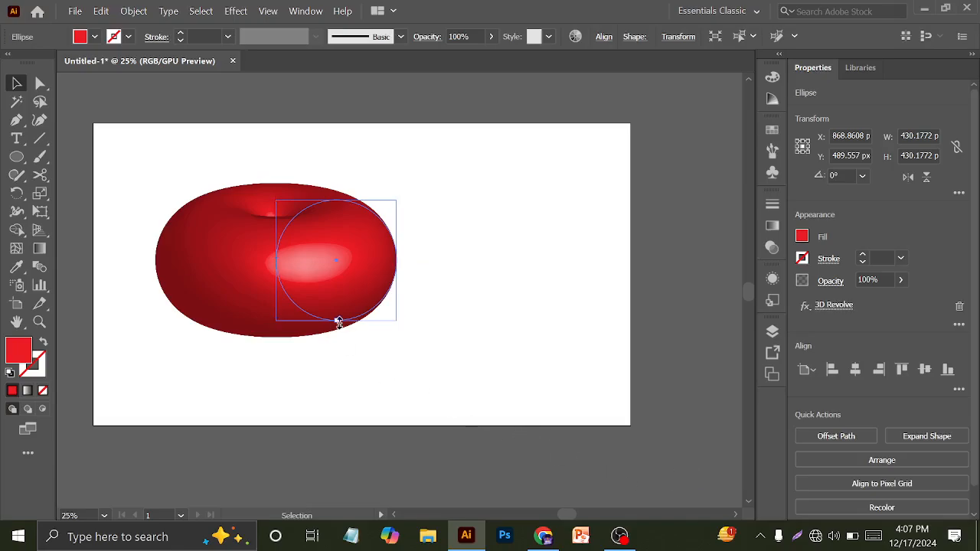
Step: Reshape the revolved ellipse to about 331 px wide and 581 px high, and move it toward the artboard's left side
left_click_drag(338, 322, 337, 362)
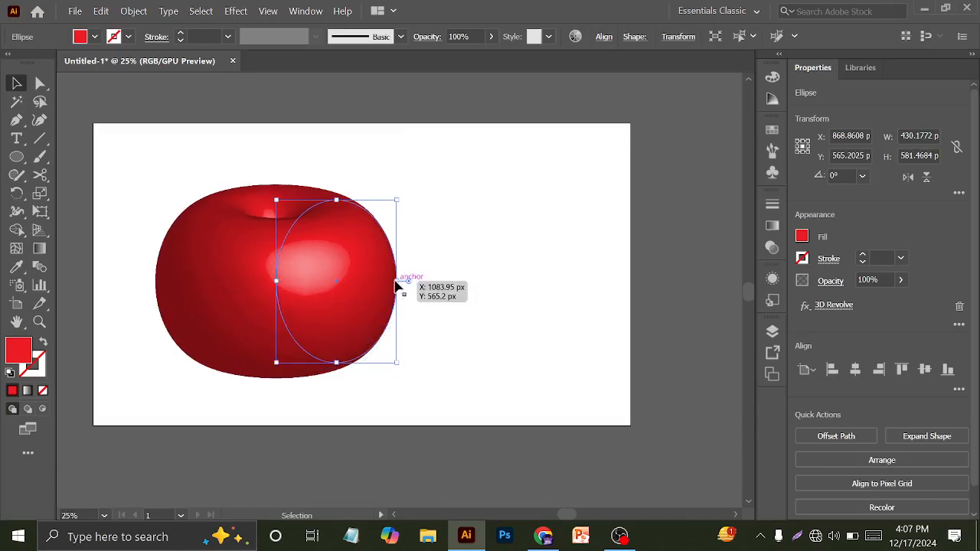
left_click_drag(397, 282, 299, 305)
left_click(425, 294)
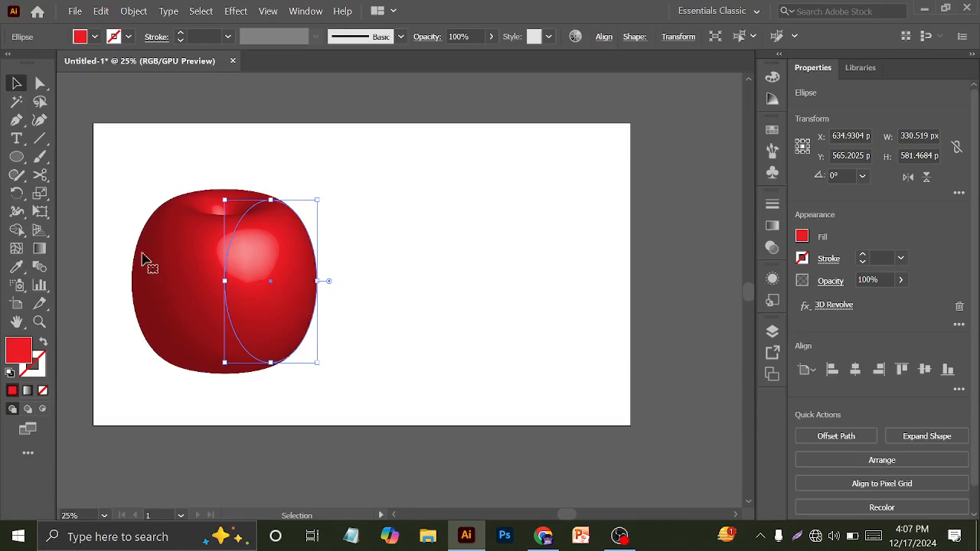
Step: Draw an arc stem about 183 by 337 px rising from the fruit's dimple and give it a green R=0 G=146 B=69 stroke
left_click_drag(40, 139, 71, 160)
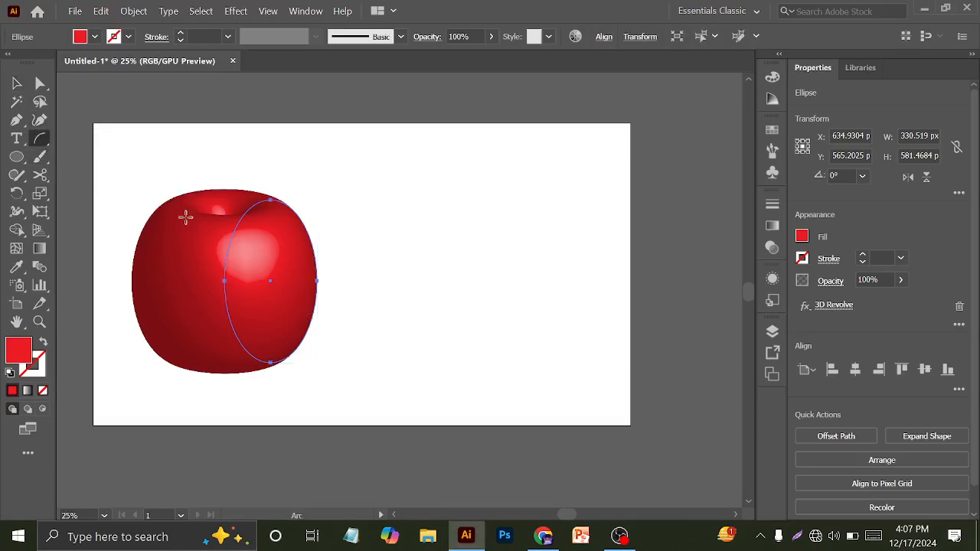
left_click_drag(220, 213, 274, 121)
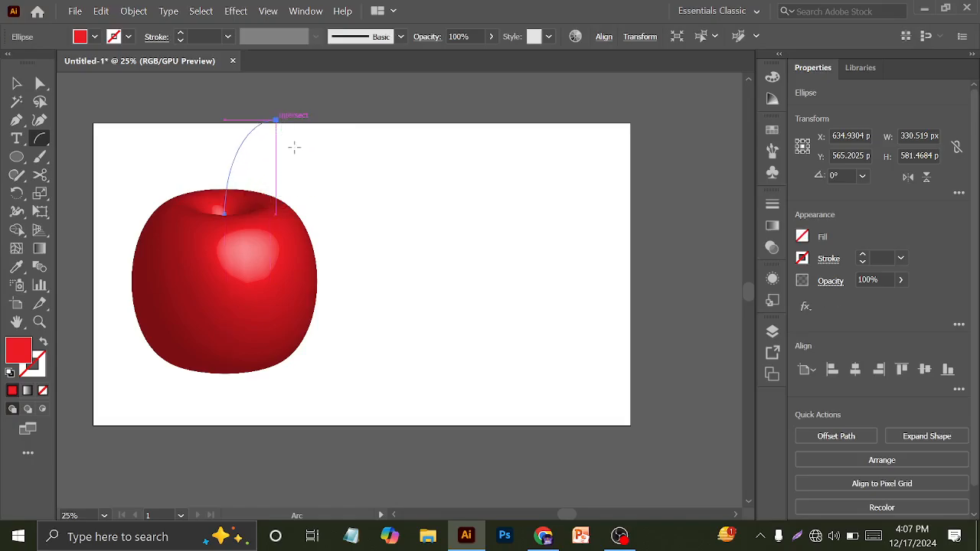
left_click(128, 37)
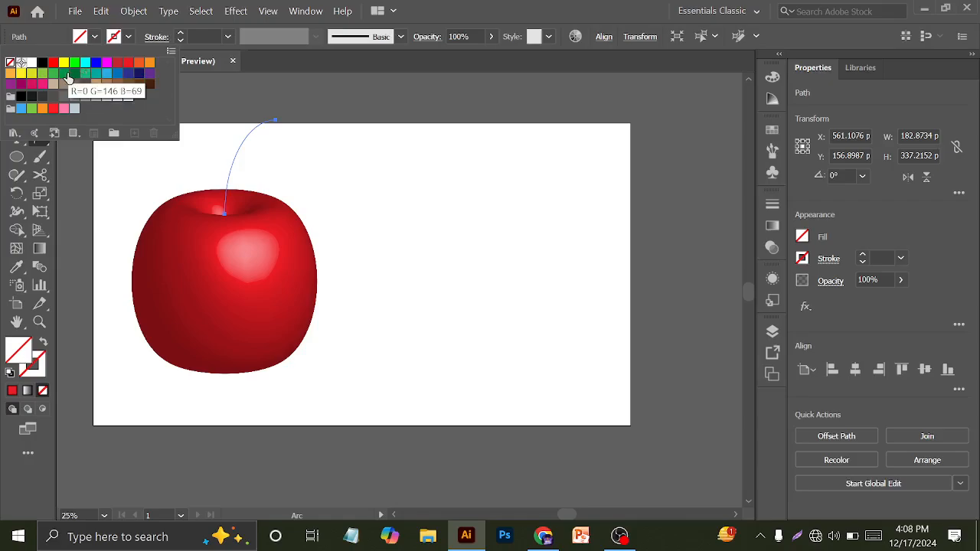
left_click(64, 74)
Step: Set the green stem's stroke weight to 18 pt and deselect it
left_click(215, 34)
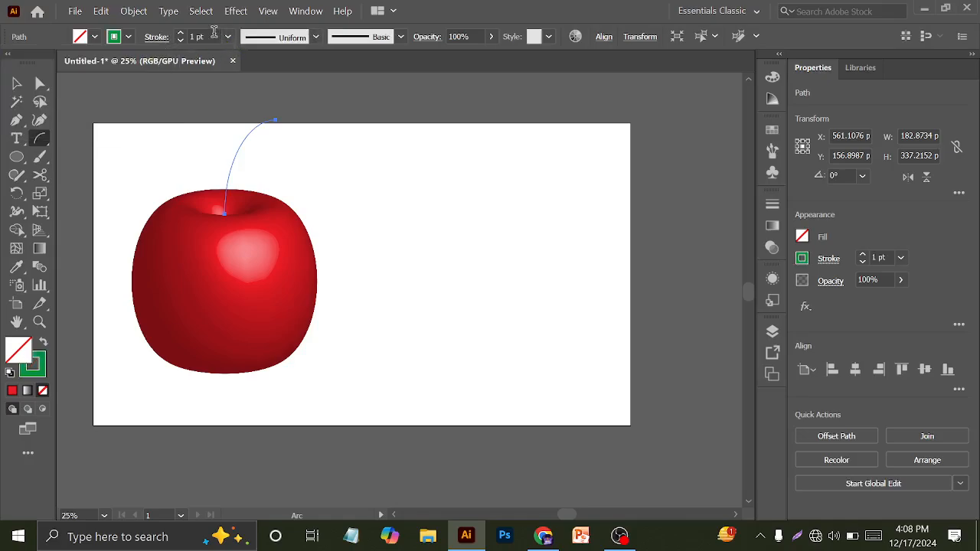
left_click(214, 33)
key("Up")
key("Up")
key("Up")
key("Up")
key("Up")
key("Up")
key("Up")
key("Up")
key("Up")
key("Up")
key("Up")
key("Up")
key("Up")
key("Up")
key("Up")
key("Up")
key("Up")
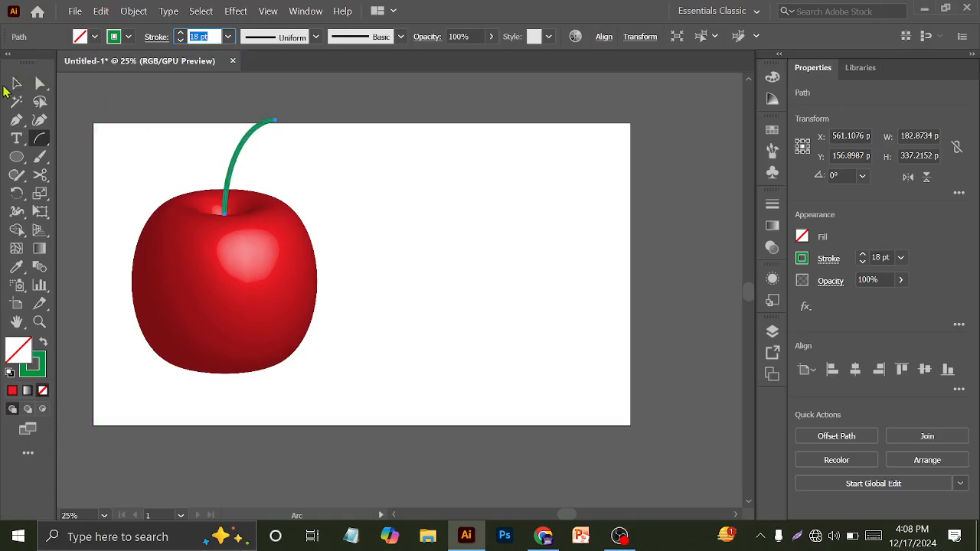
key("Return")
key("v")
left_click(166, 181)
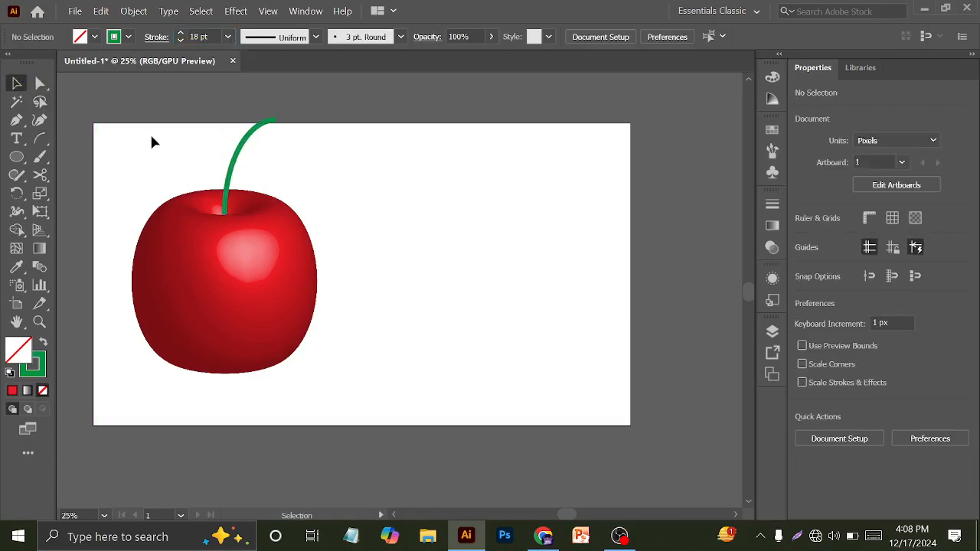
Step: Try to scale the ungrouped fruit and stem down together
left_click_drag(129, 134, 370, 375)
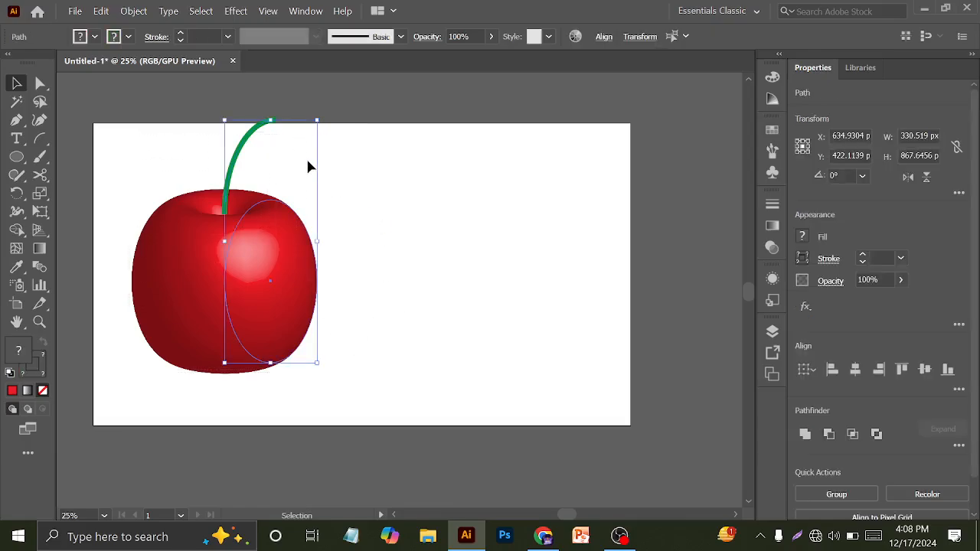
left_click_drag(318, 120, 299, 145)
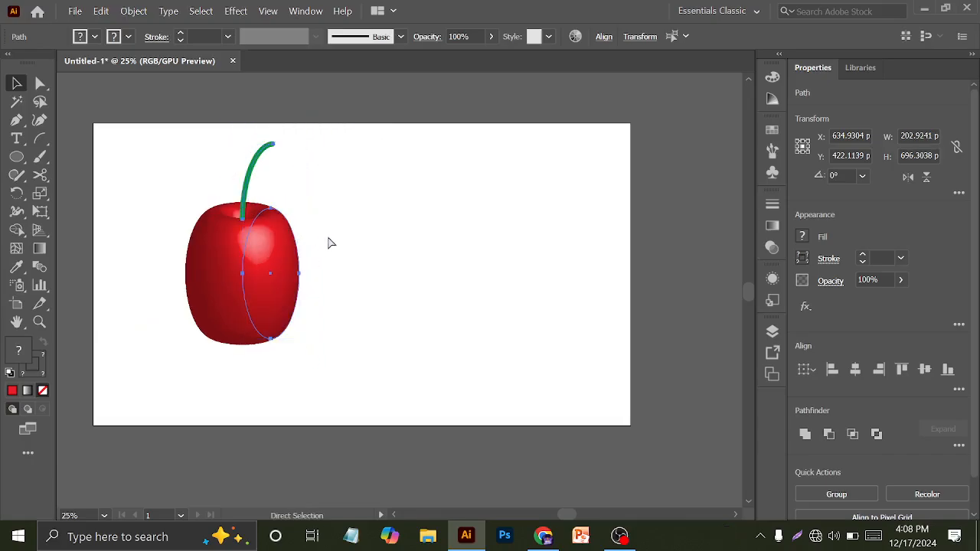
key("ctrl+z")
left_click(320, 246)
Step: Shorten the revolved red fruit to a path height of about 495 px, keeping its upper edge in place
left_click(284, 276)
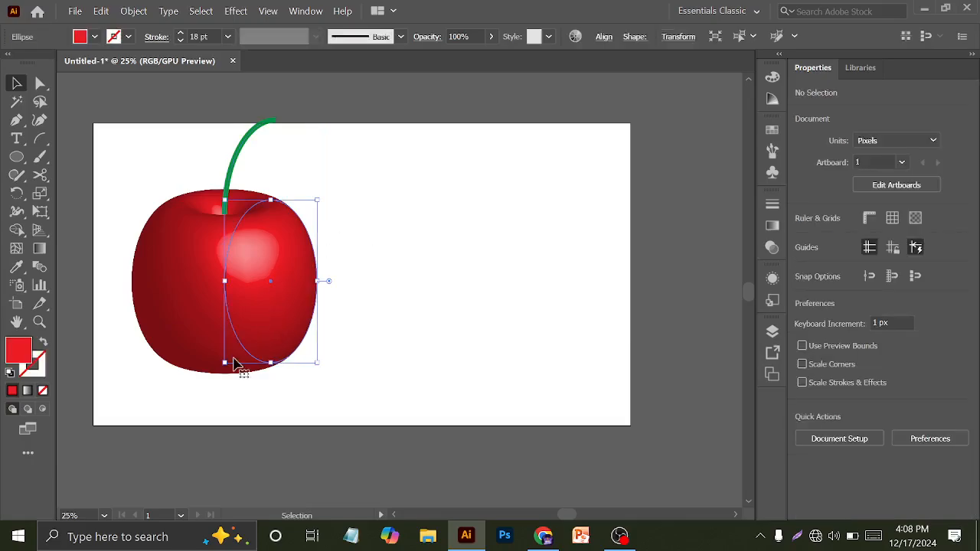
left_click_drag(270, 363, 275, 338)
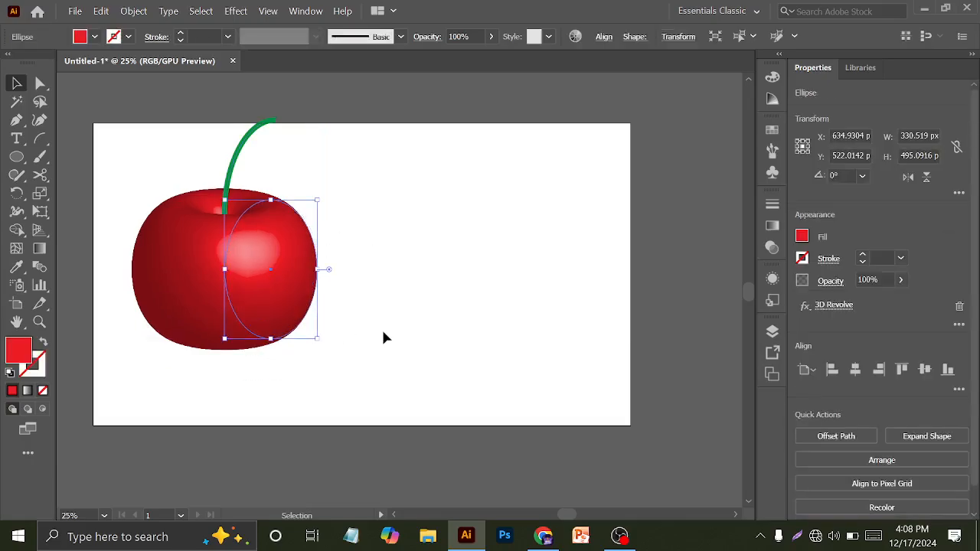
left_click(383, 332)
Step: Group the fruit with its stem, scale the group down proportionally and reposition it slightly lower on the artboard's left half
left_click_drag(182, 130, 387, 416)
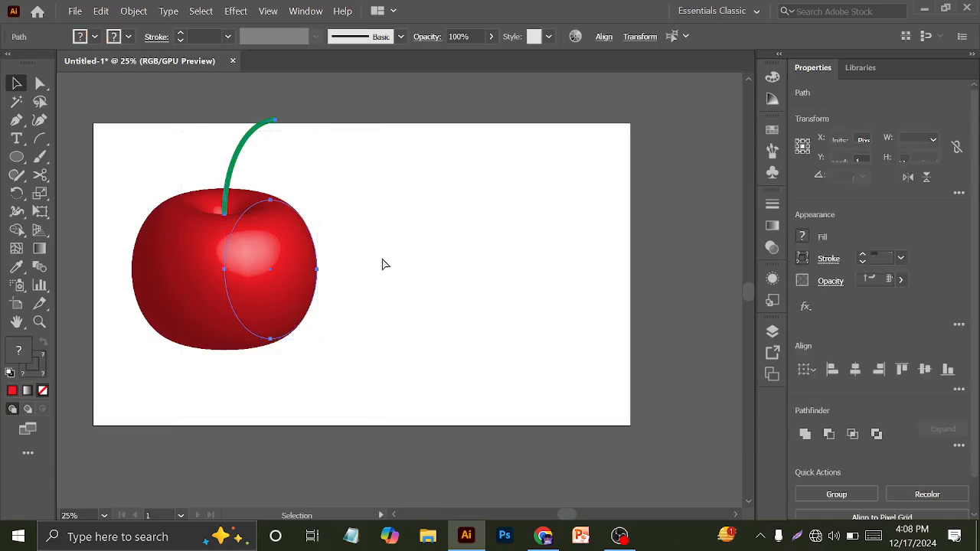
key("ctrl+g")
left_click_drag(319, 120, 301, 155)
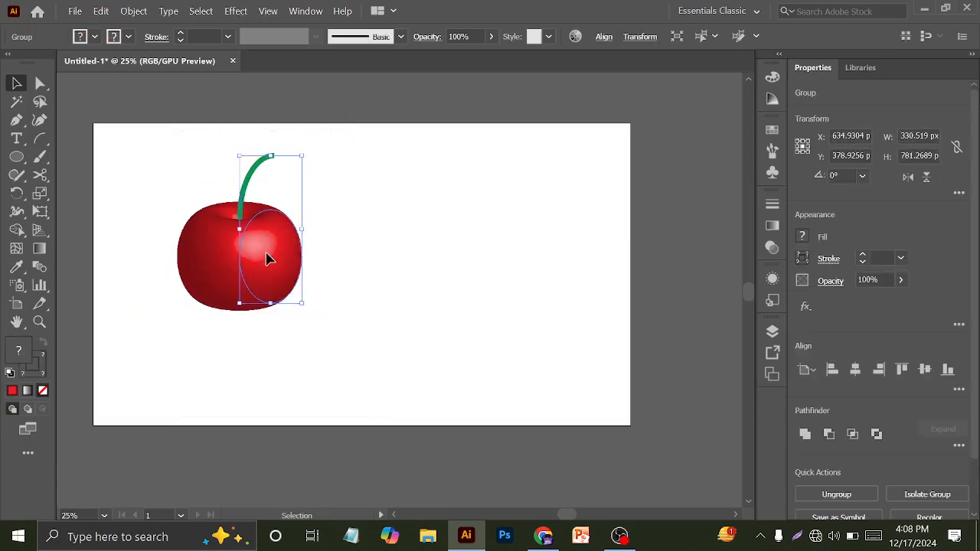
left_click_drag(268, 259, 255, 287)
left_click(373, 236)
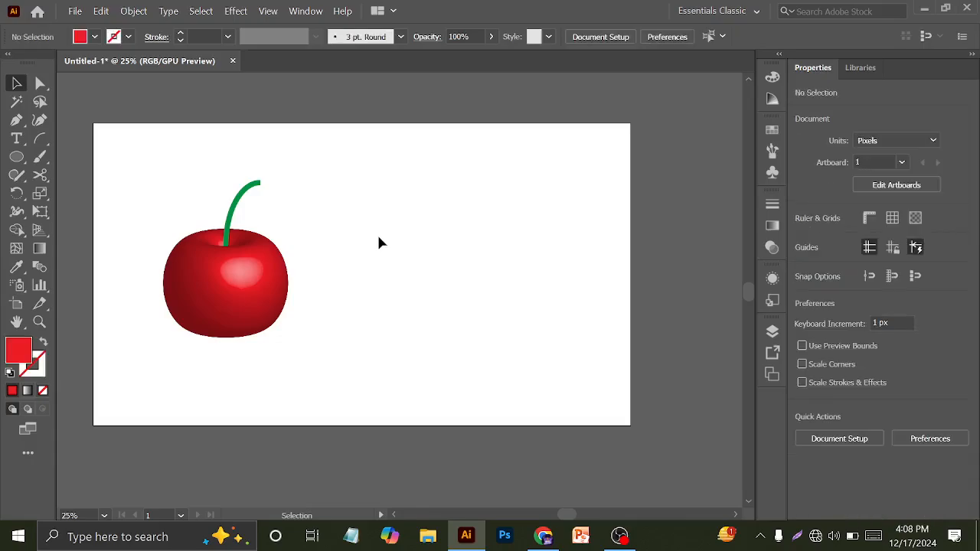
left_click(620, 536)
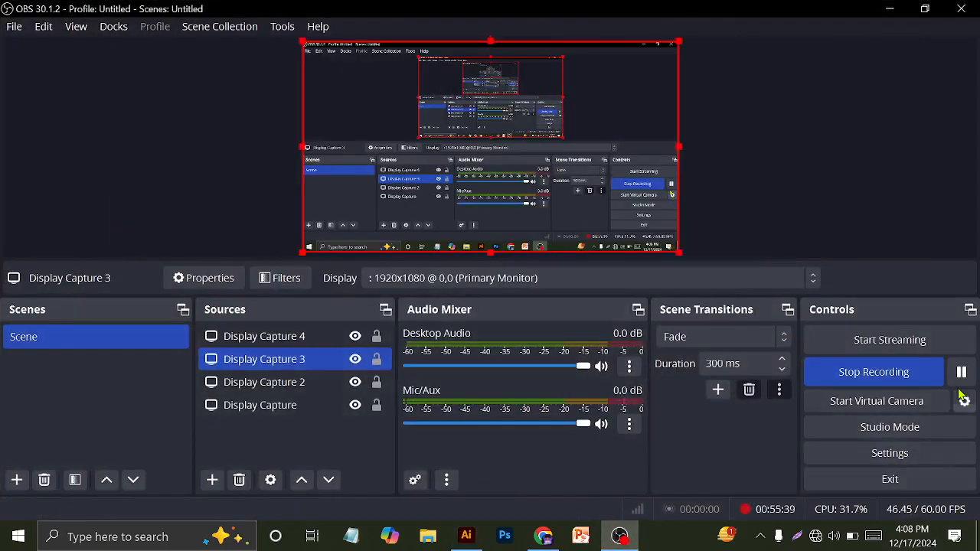
left_click(889, 8)
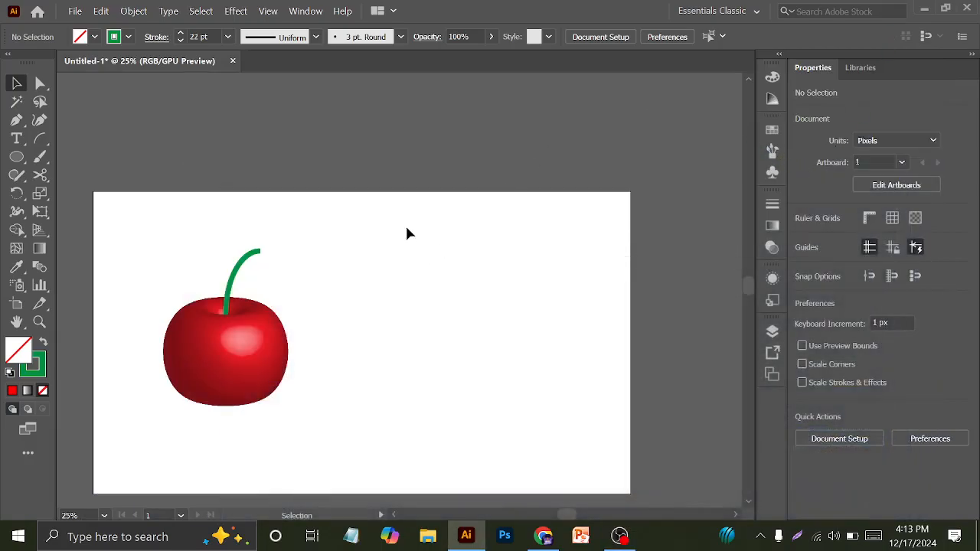
Step: Draw a circle about 386 px in diameter in the empty area to the right of the cherry
left_click(16, 156)
scroll(420, 252, "down", 2)
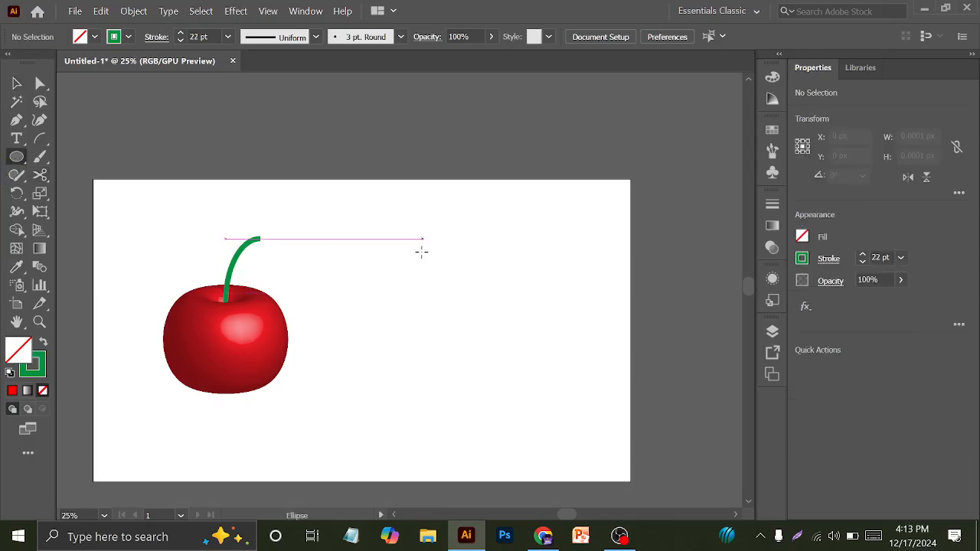
scroll(468, 302, "up", 2)
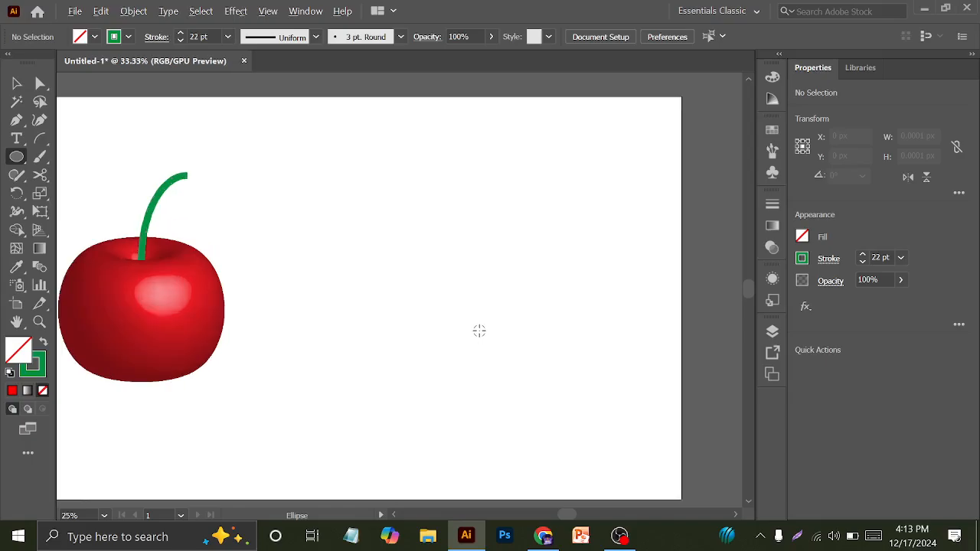
scroll(449, 320, "down", 1)
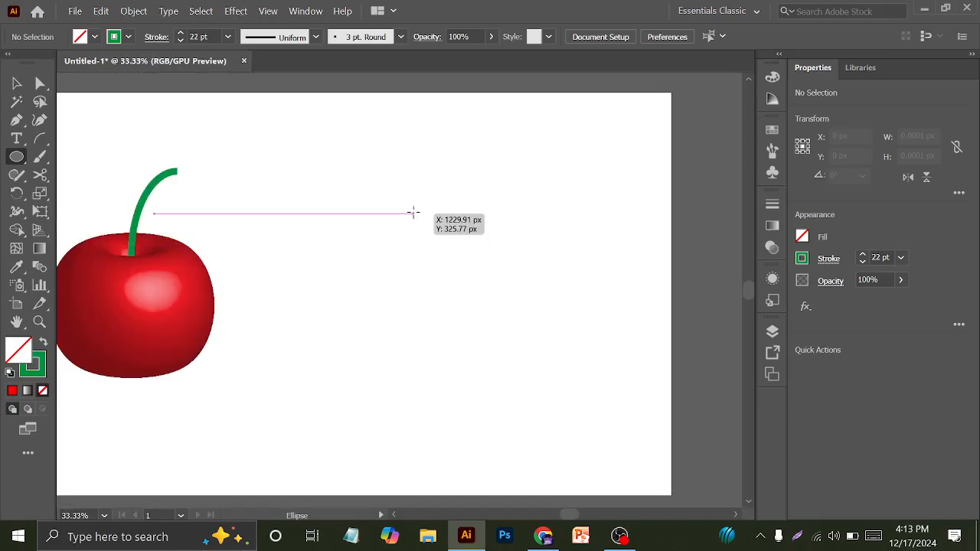
left_click_drag(411, 209, 447, 280)
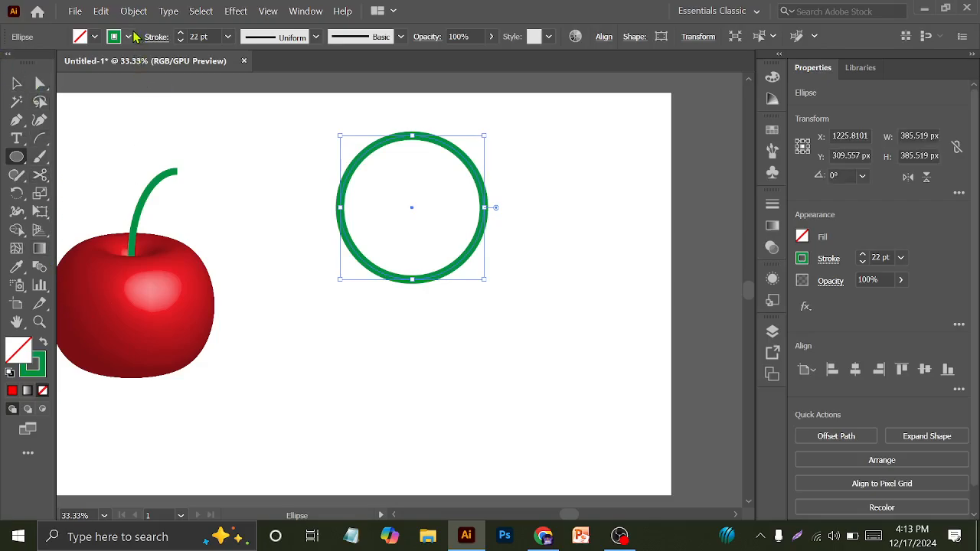
Step: Remove the new circle's stroke and fill it with a medium green swatch
left_click(129, 38)
left_click(10, 62)
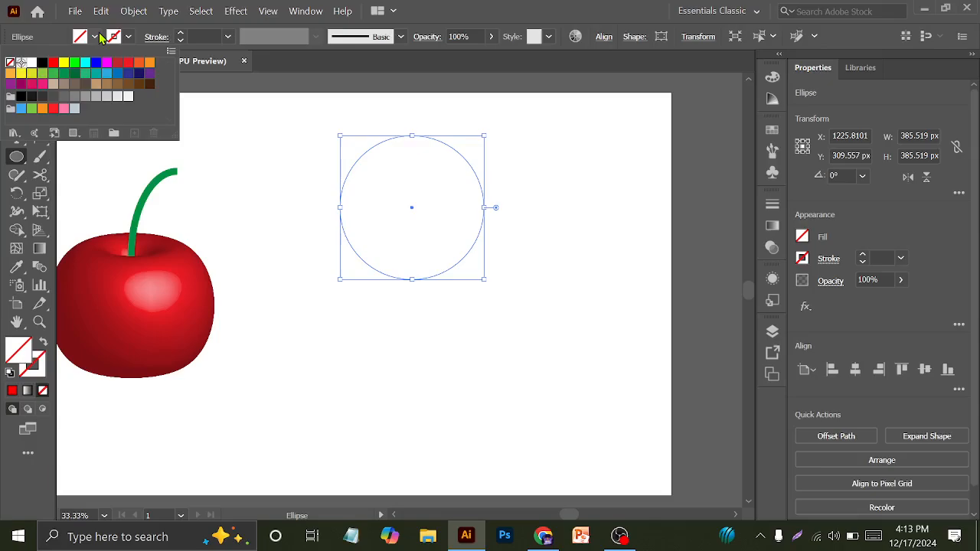
left_click(95, 37)
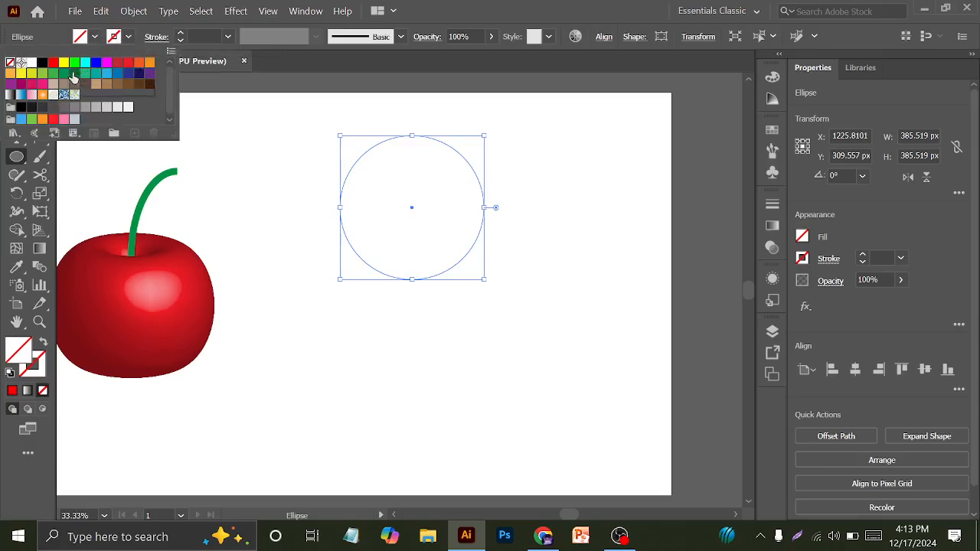
left_click(74, 73)
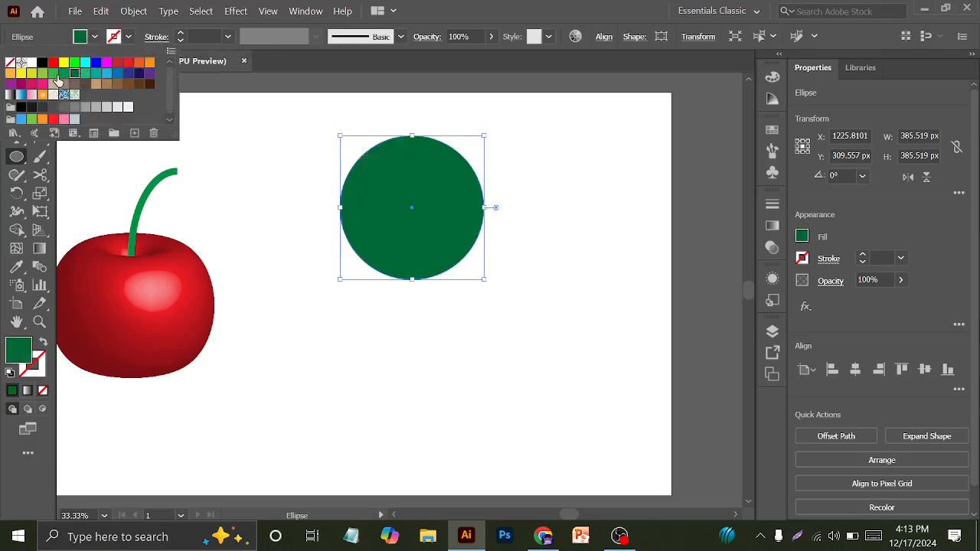
left_click(53, 72)
left_click(262, 106)
left_click(18, 83)
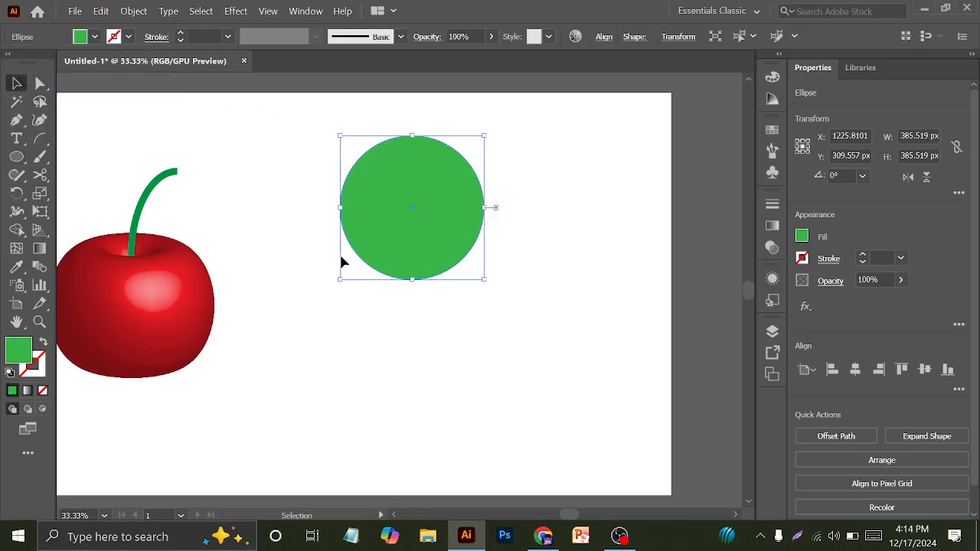
Step: Duplicate the green circle about 243 px to its right and remove both outer parts with Shape Builder, leaving the overlap as a leaf
scroll(383, 262, "up", 1)
left_click_drag(394, 249, 485, 252)
left_click_drag(310, 148, 577, 365)
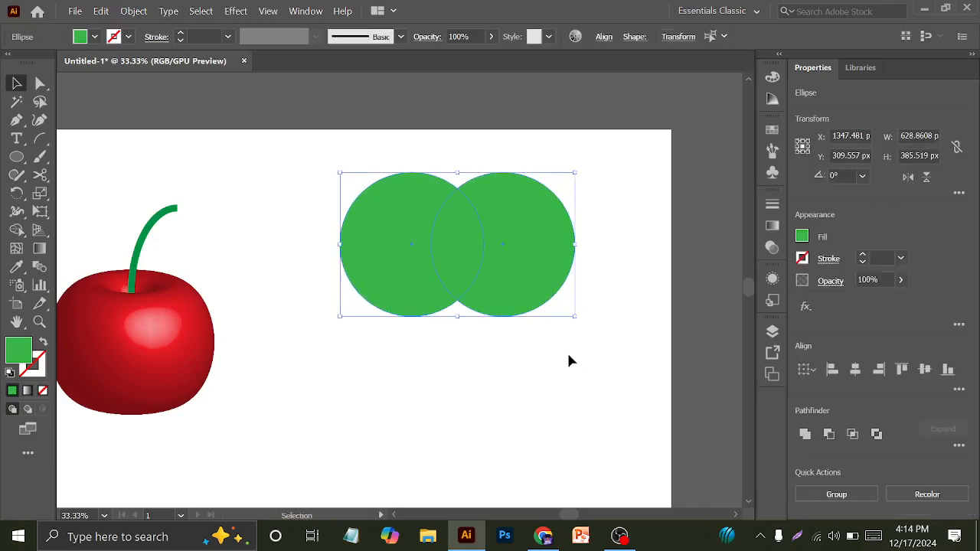
left_click(16, 229)
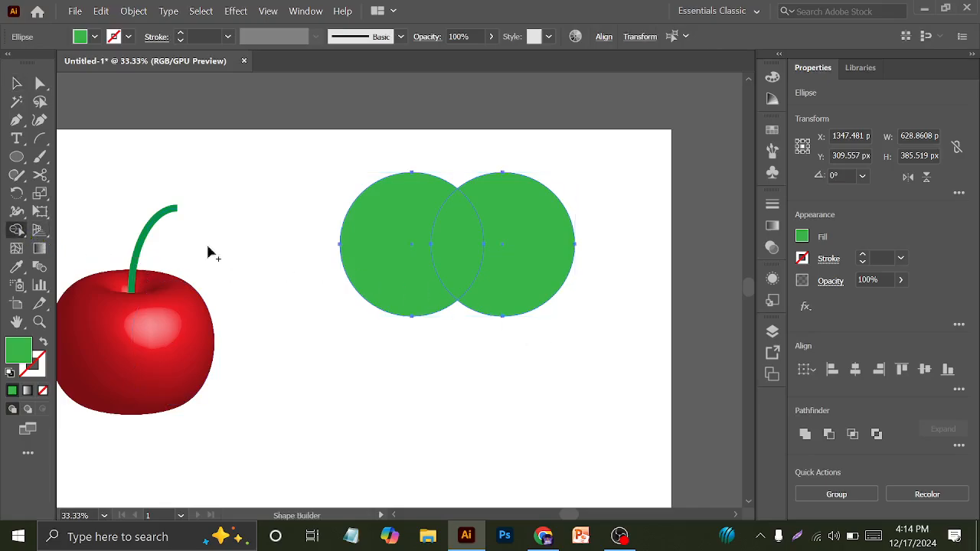
left_click(396, 230, "alt")
left_click(543, 261, "alt")
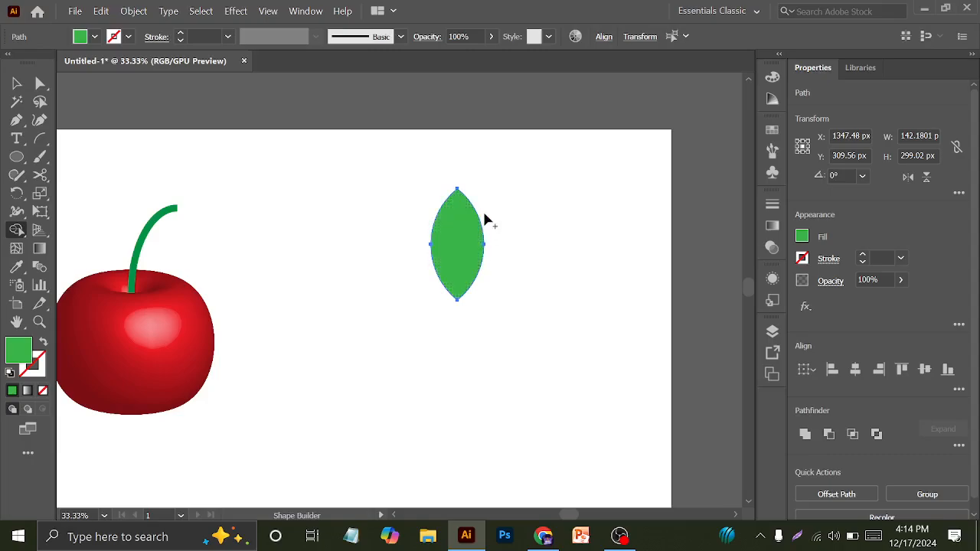
key("v")
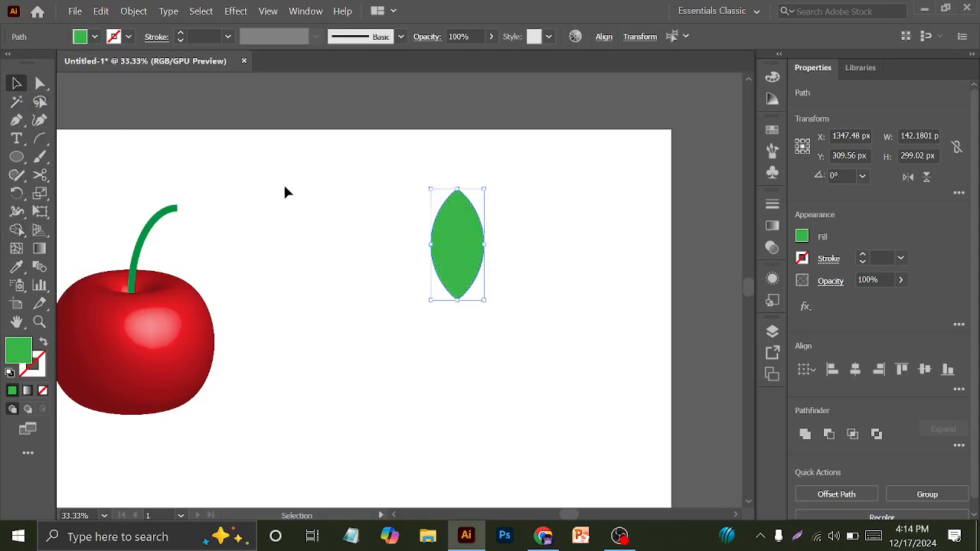
Step: Undo the Shape Builder removals and duplicate the pair of overlapping green circles about 455 px straight below
left_click(344, 189)
key("ctrl+z")
key("ctrl+z")
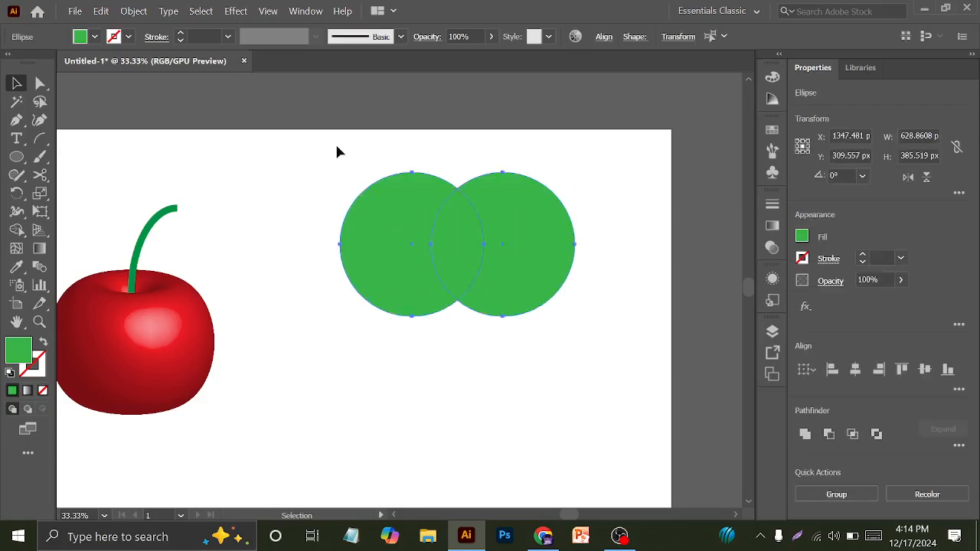
left_click(337, 151)
left_click_drag(466, 287, 534, 327)
left_click_drag(453, 236, 470, 405)
Step: Remove both outer parts of the upper circle pair with Shape Builder, keeping the overlap as a leaf
left_click_drag(376, 207, 437, 214)
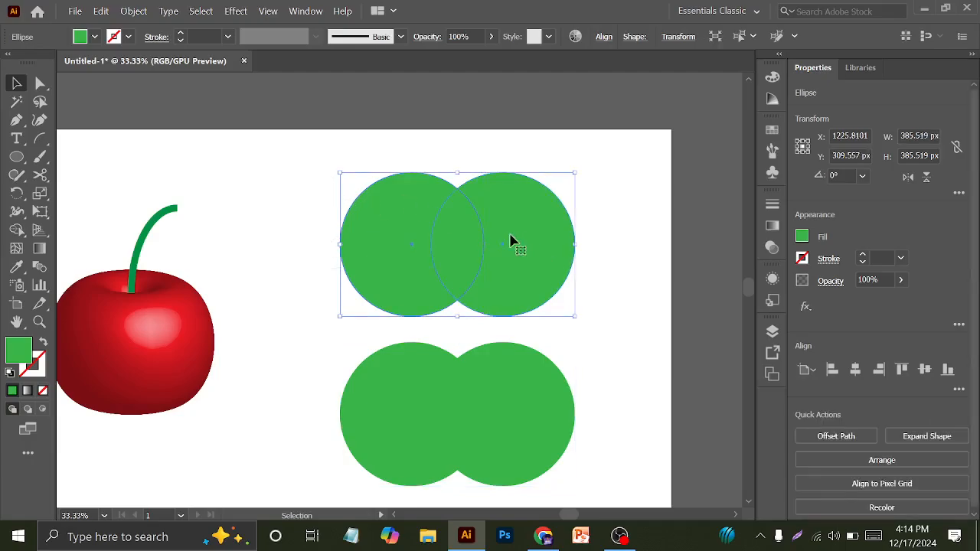
left_click(16, 230)
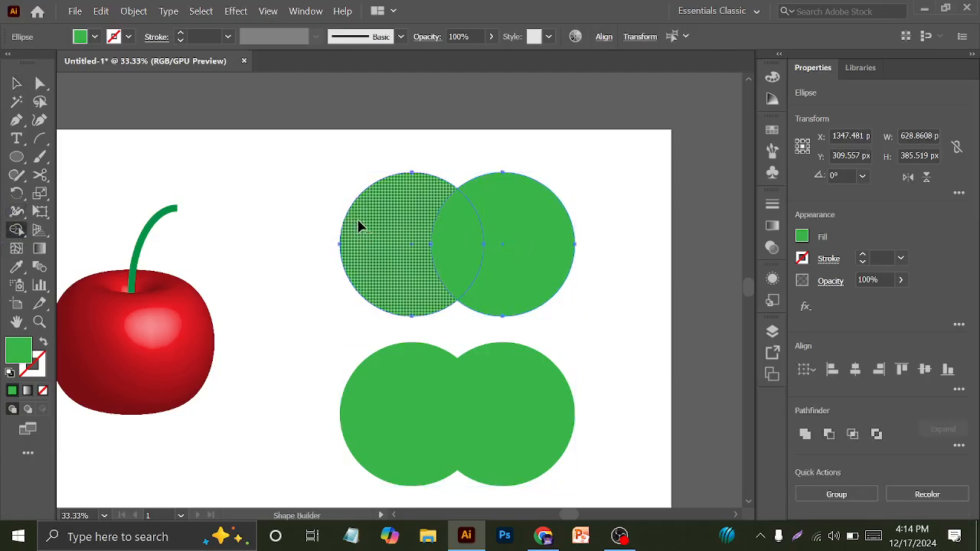
left_click(360, 220, "alt")
left_click(543, 245, "alt")
Step: Cut the lower circle pair down to its leaf-shaped overlap by removing both outer parts with Shape Builder
scroll(459, 245, "down", 2)
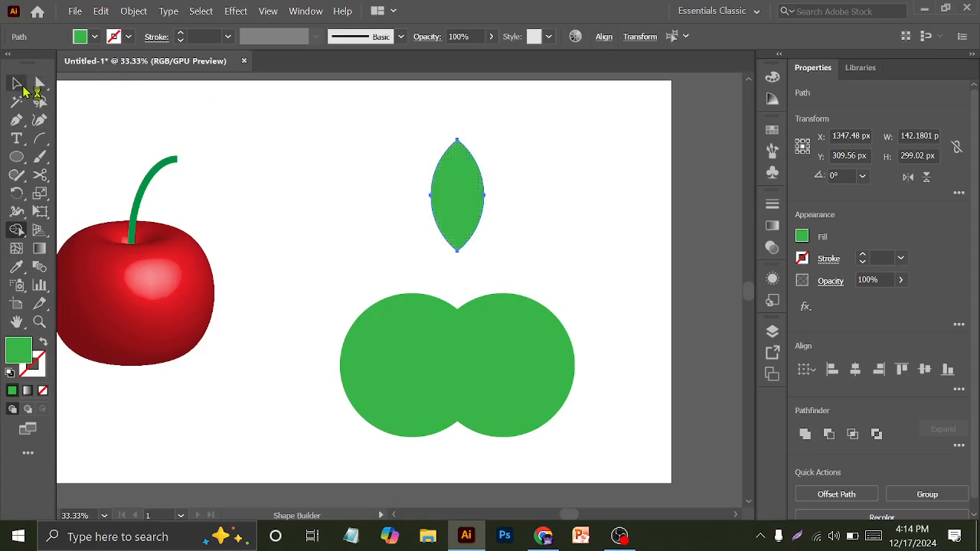
left_click(17, 83)
scroll(324, 240, "down", 2)
left_click_drag(309, 265, 646, 386)
key("shift+m")
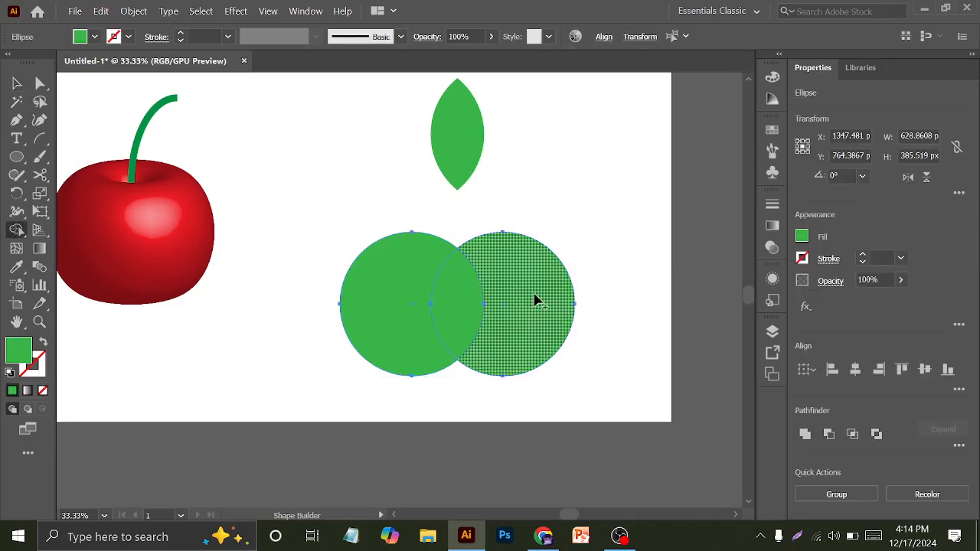
left_click(536, 300, "alt")
left_click(363, 300, "alt")
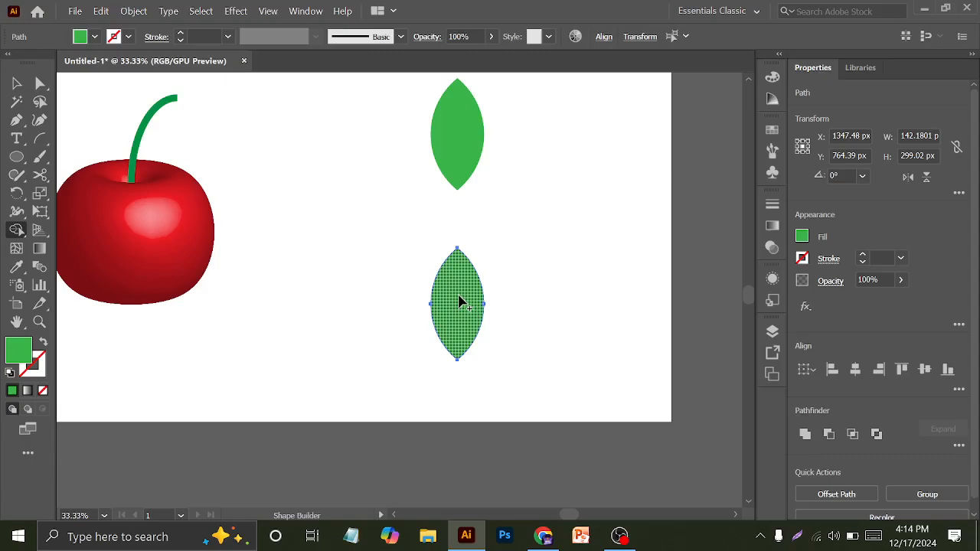
key("v")
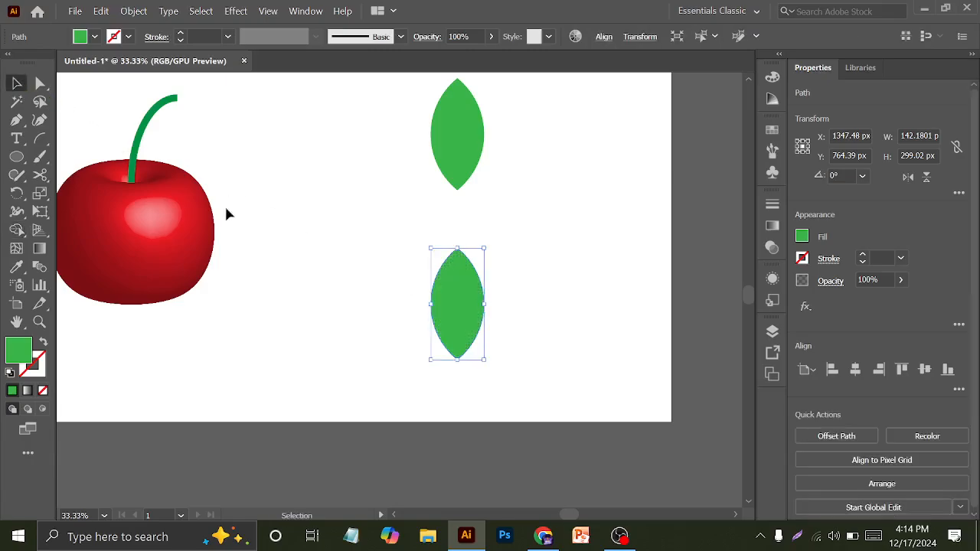
Step: Duplicate the upper leaf about 260 px to its right and move the lower leaf to roughly beneath the copy
left_click(451, 222)
left_click_drag(464, 131, 558, 130)
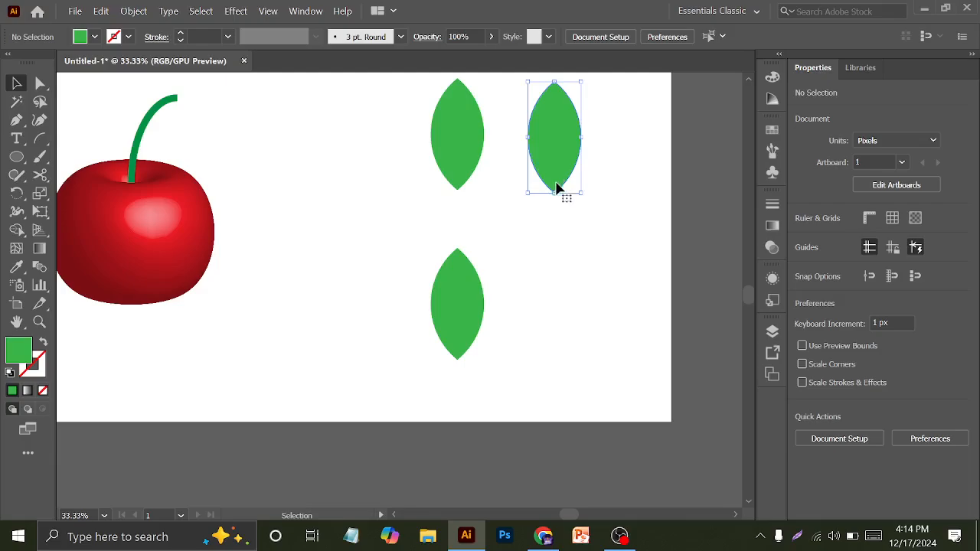
scroll(571, 233, "up", 1)
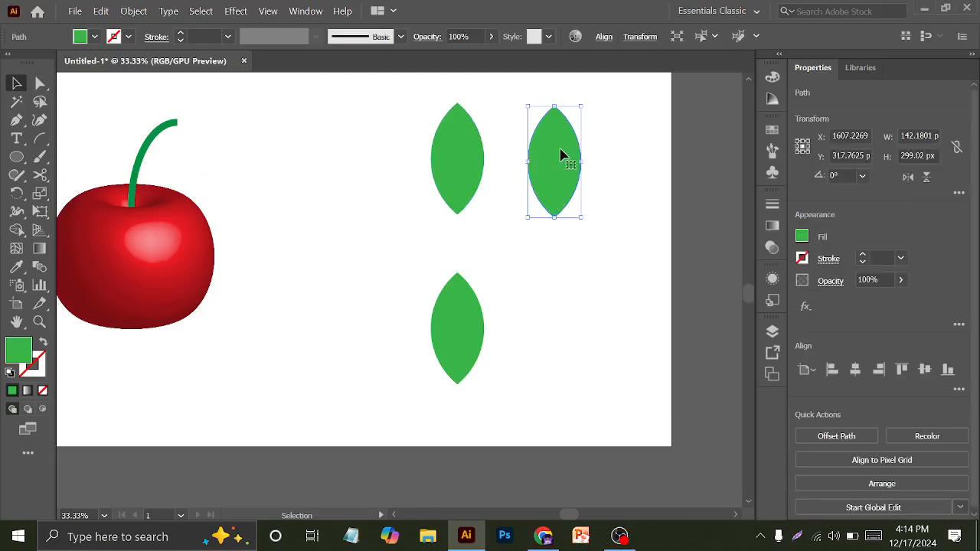
left_click_drag(474, 320, 563, 330)
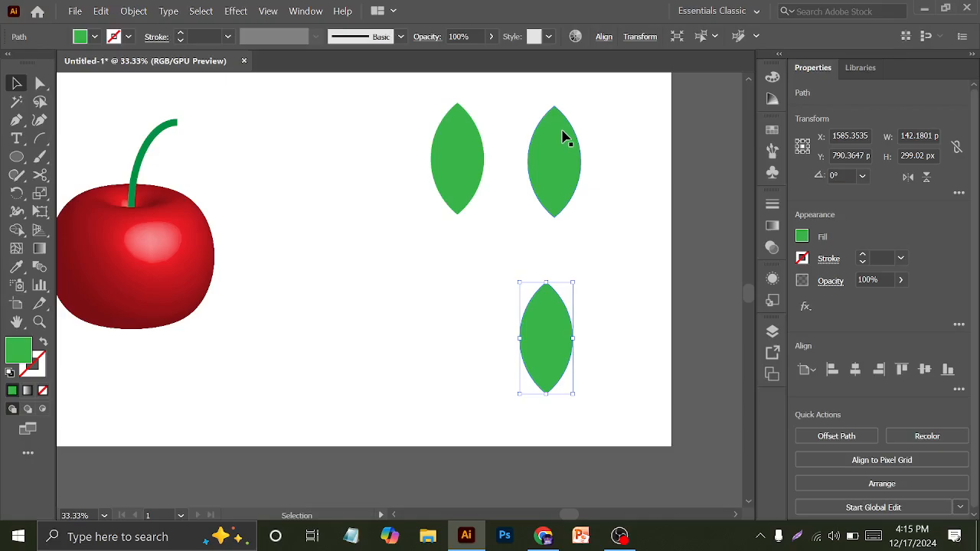
Step: Delete the two upper leaves and move the remaining leaf up and left into the middle of the empty area
left_click(597, 181)
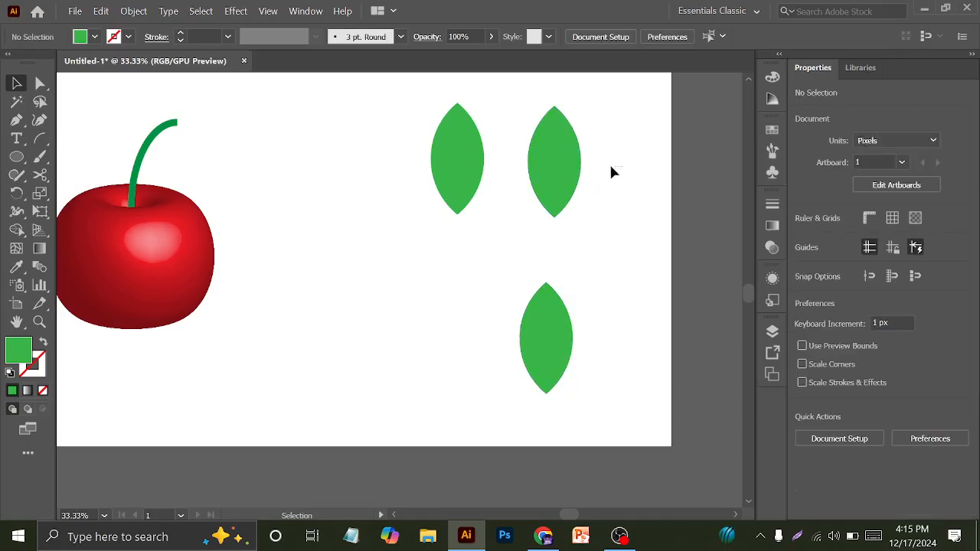
left_click(483, 170)
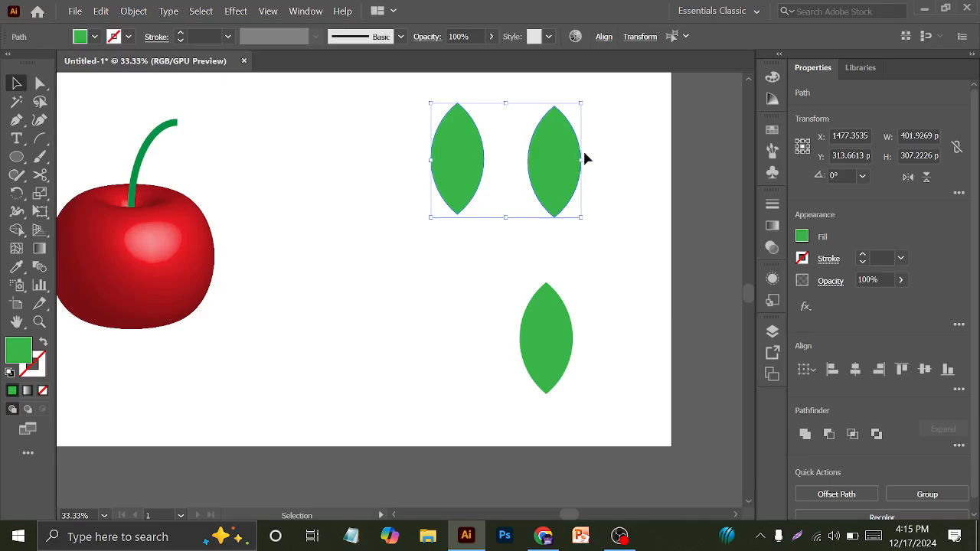
key("Delete")
left_click_drag(530, 310, 471, 242)
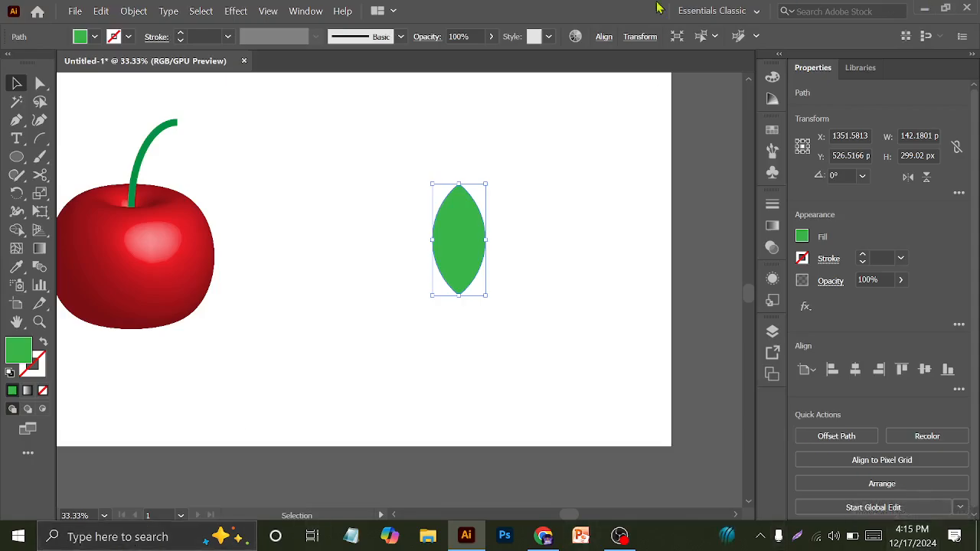
Step: Enlarge the leaf proportionally from its center to about 309 px wide and 650 px high
left_click(555, 243)
scroll(453, 242, "up", 1)
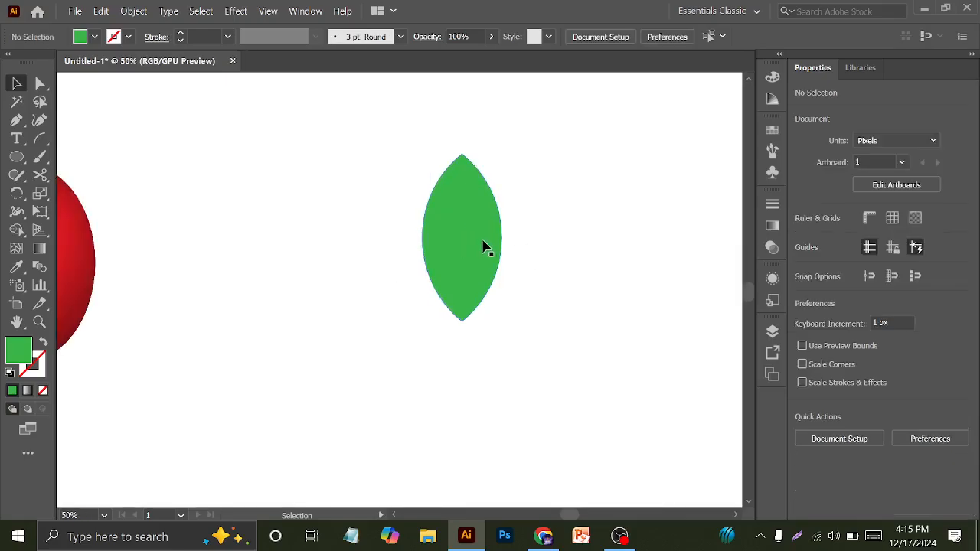
scroll(483, 242, "down", 1)
left_click(476, 242)
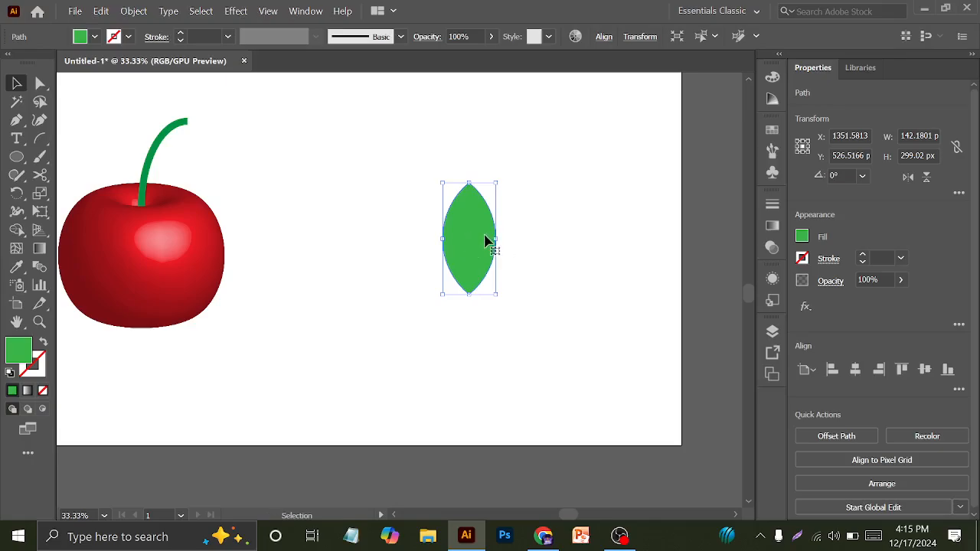
left_click_drag(499, 241, 526, 239)
left_click(560, 227)
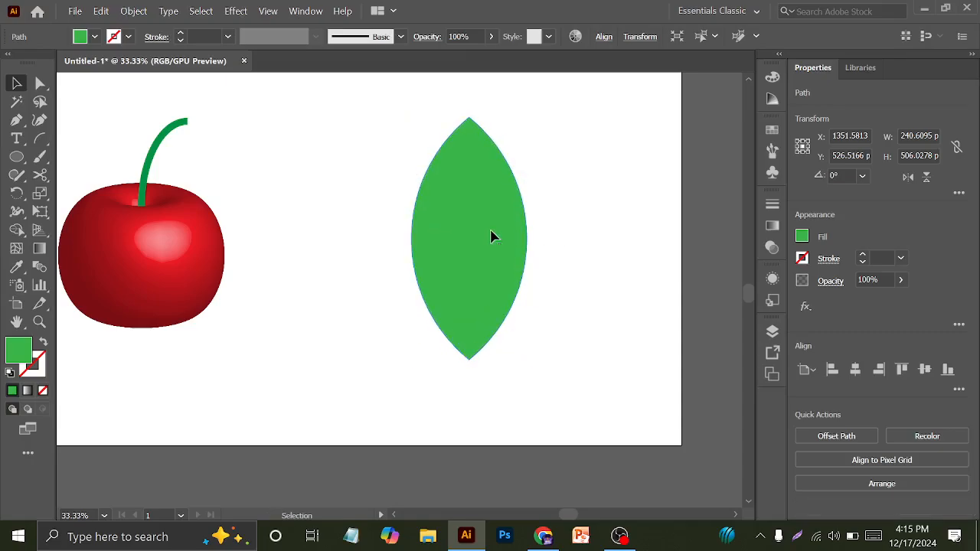
left_click(494, 234)
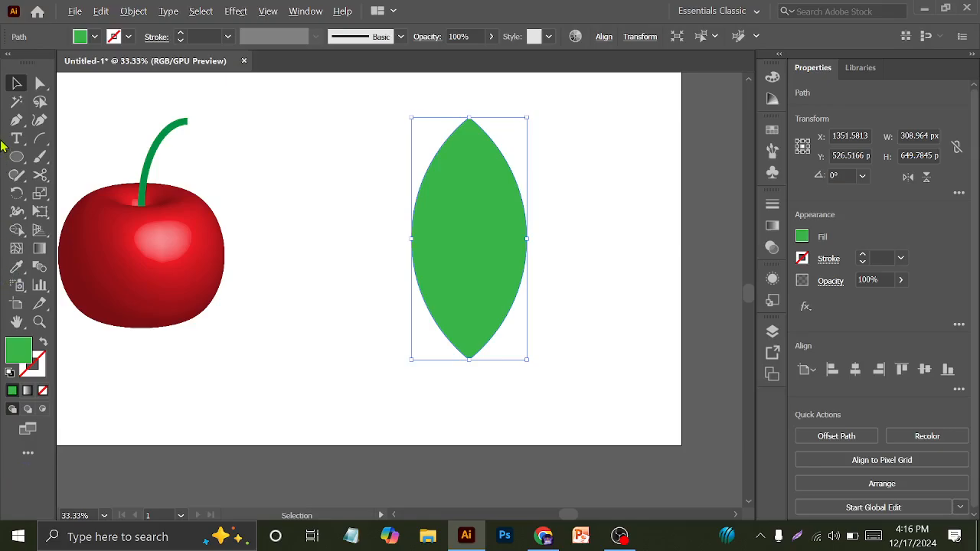
scroll(67, 162, "down", 1)
left_click_drag(252, 186, 362, 192)
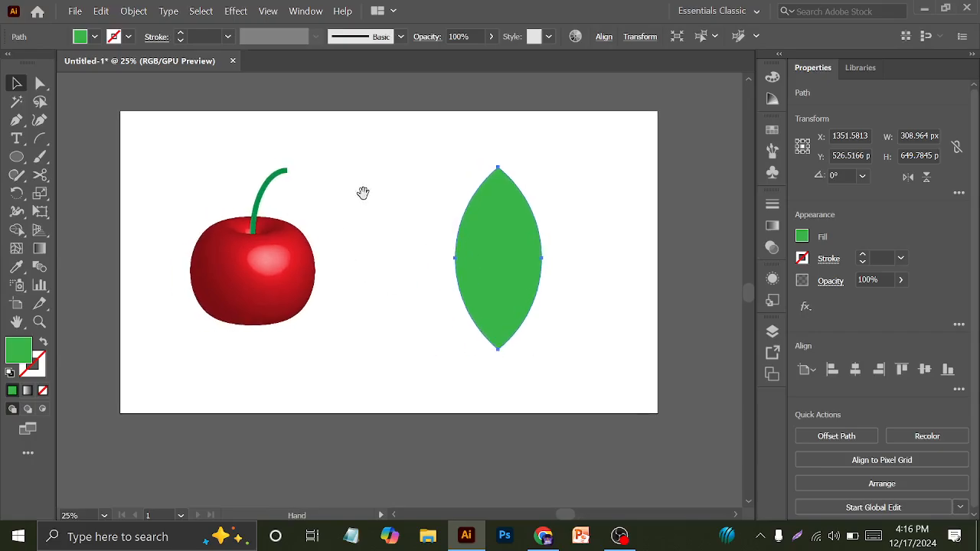
left_click(799, 538)
left_click_drag(1, 3, 979, 532)
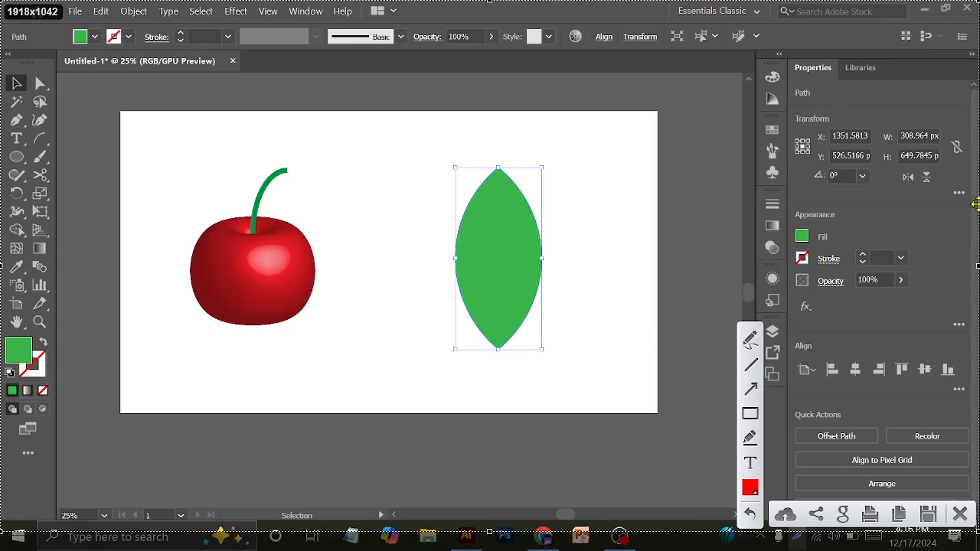
left_click(966, 519)
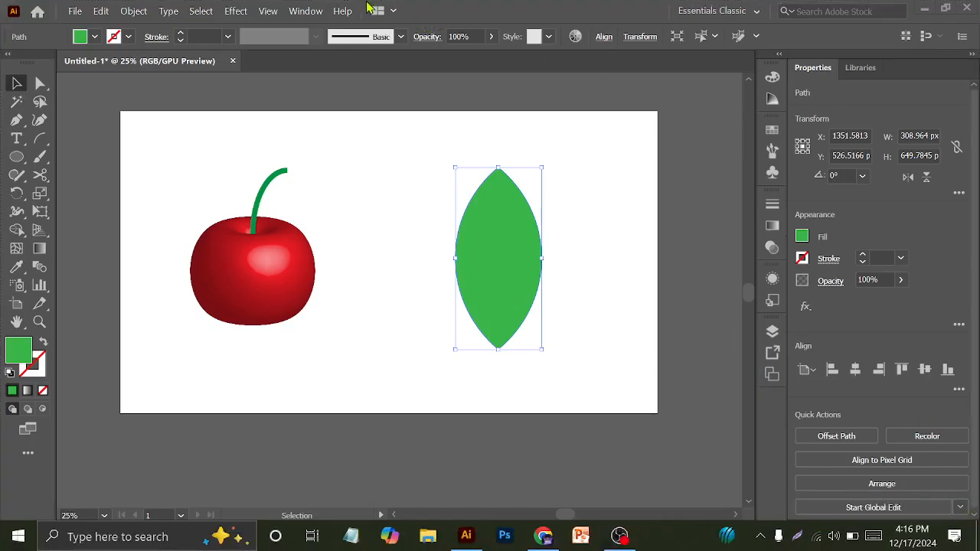
left_click(306, 10)
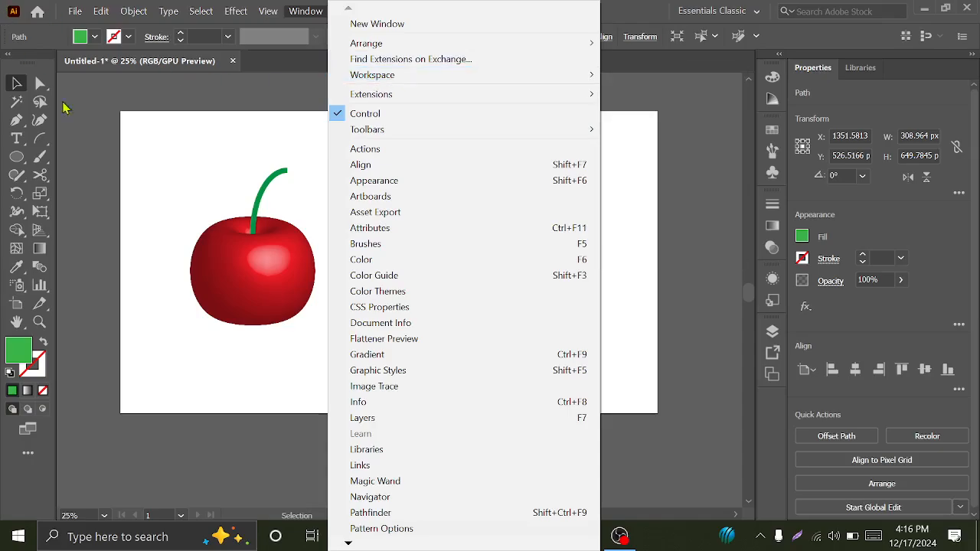
left_click(115, 122)
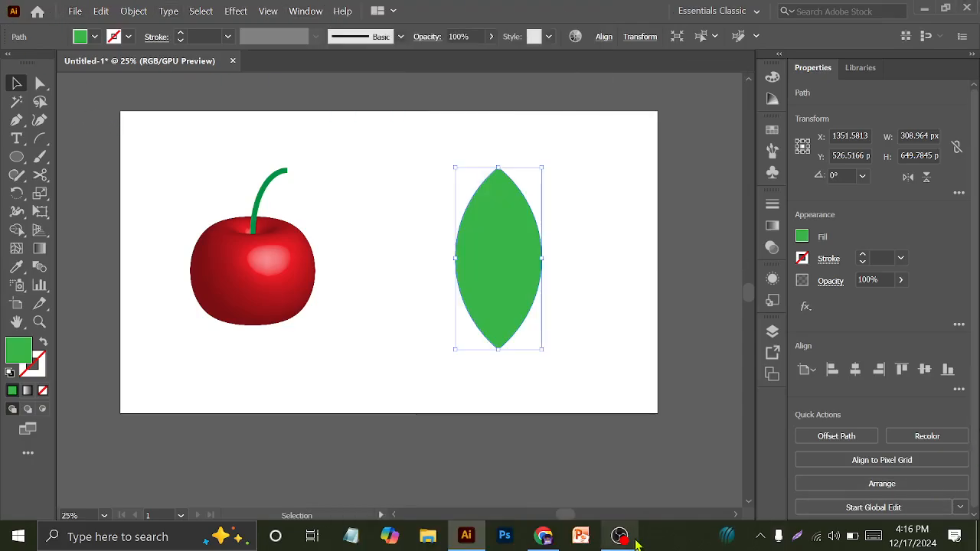
mouse_move(635, 544)
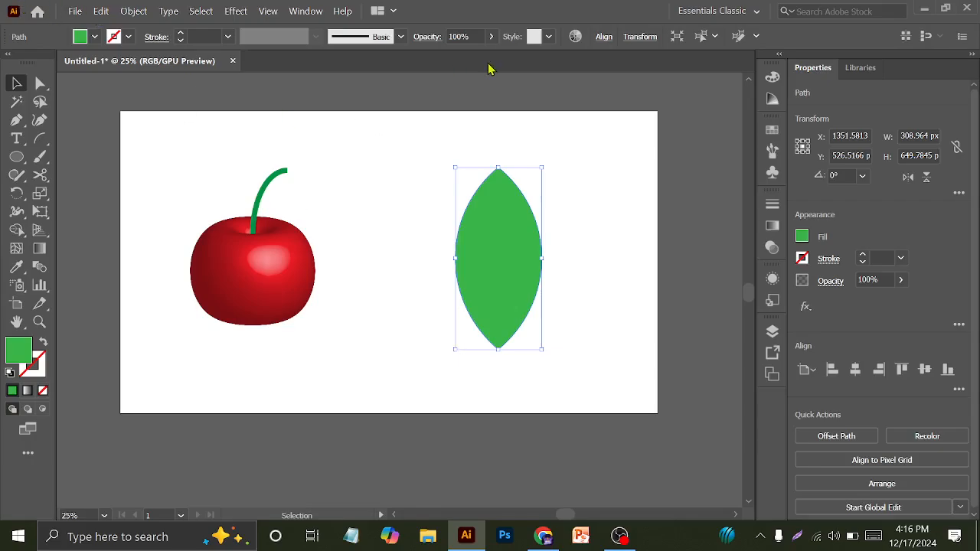
left_click(575, 205)
left_click(515, 251)
left_click(461, 184)
key("p")
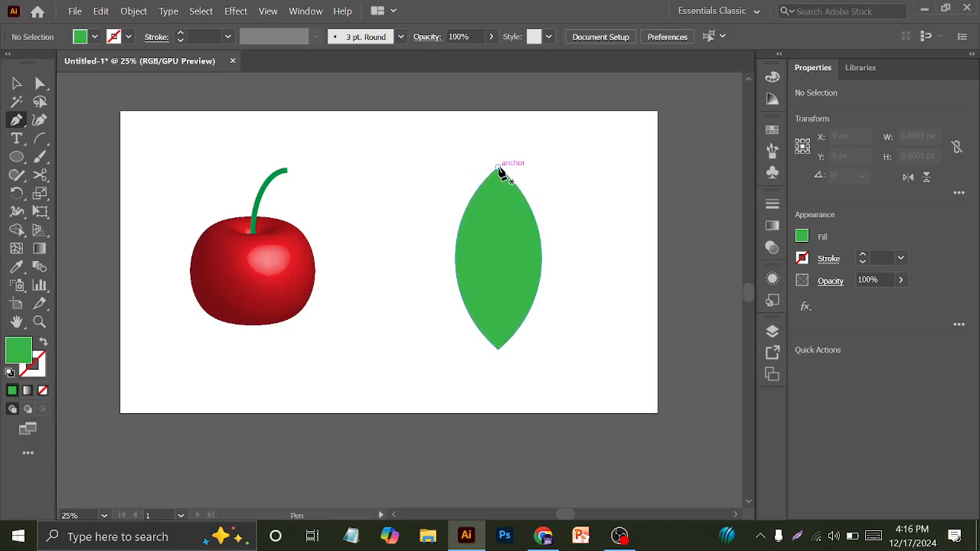
left_click(498, 168)
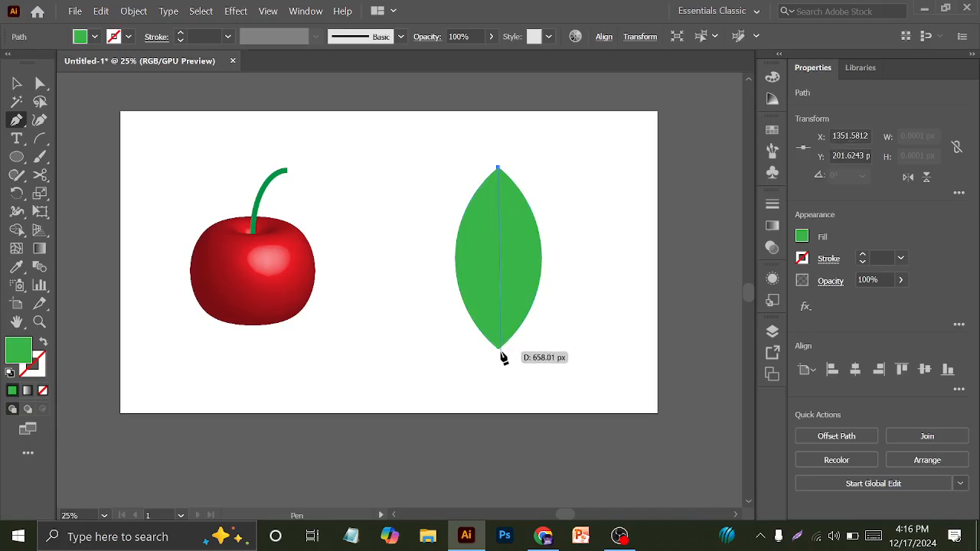
key("v")
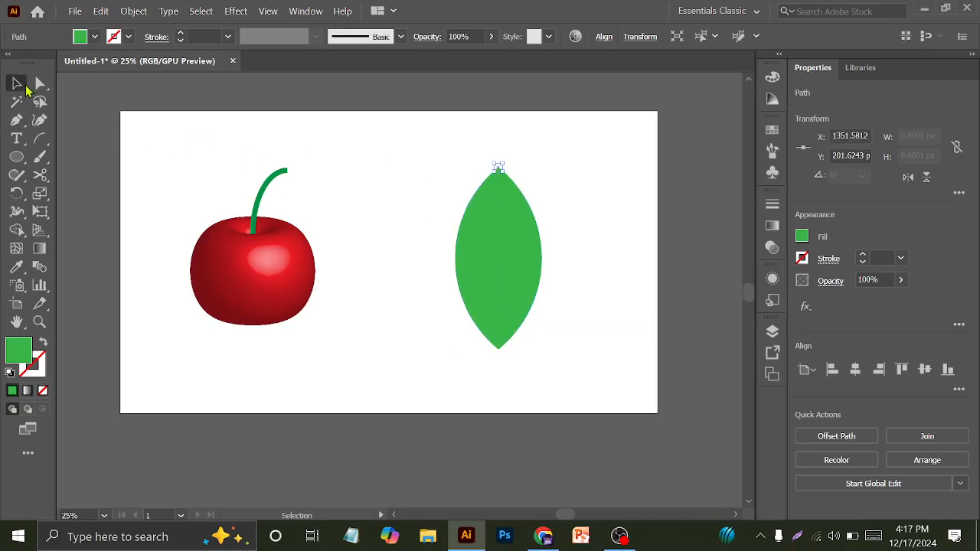
left_click(359, 125)
Step: Pull the right-hand handle of the leaf's top anchor point inward so the upper right edge curves in toward the tip
left_click(518, 201)
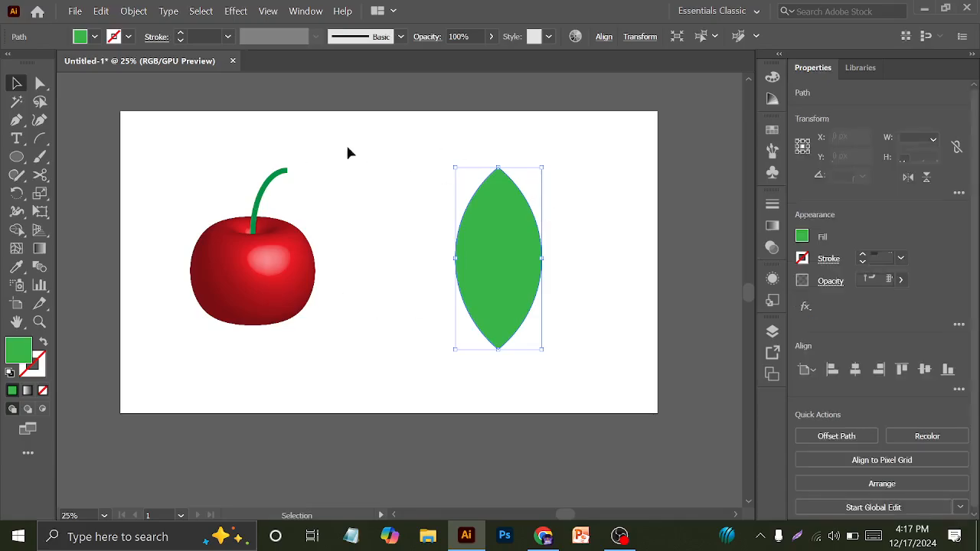
left_click(43, 85)
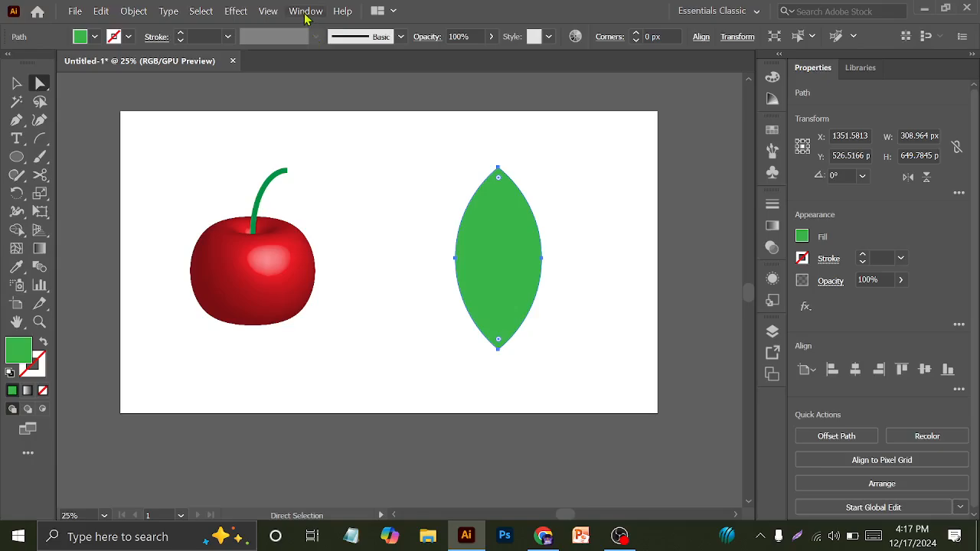
left_click(499, 167)
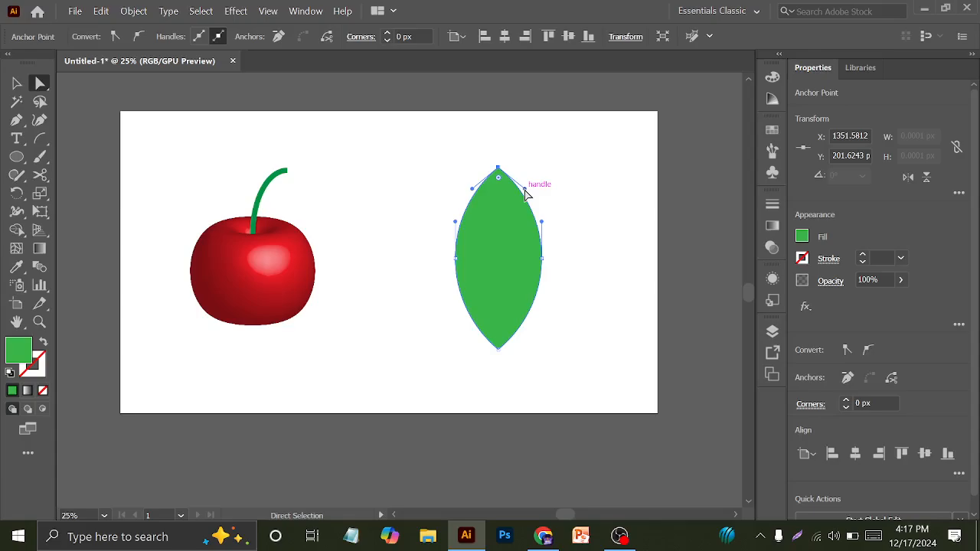
left_click_drag(524, 190, 503, 207)
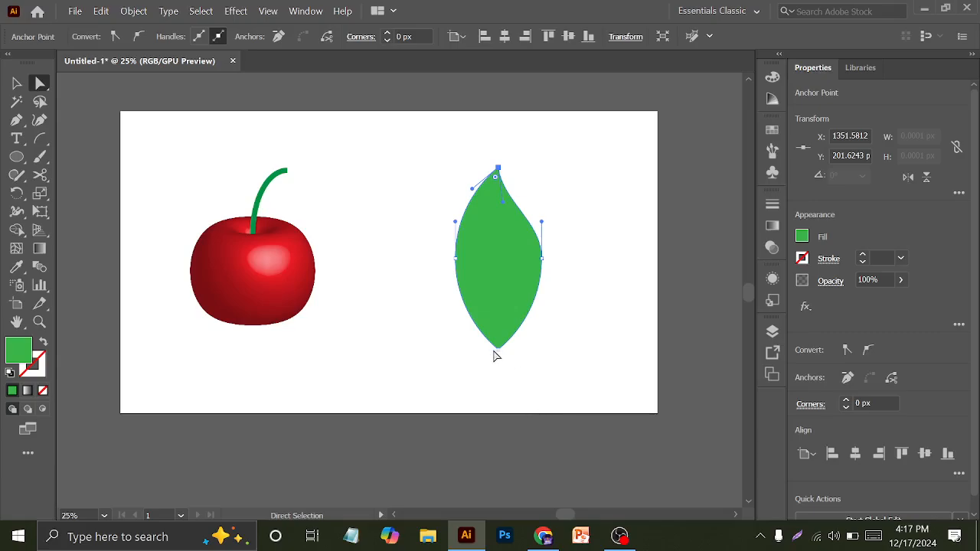
Step: Pull the left-hand handle of the leaf's bottom anchor point inward and upward, curving the lower left edge in toward the tip
left_click_drag(498, 350, 531, 178)
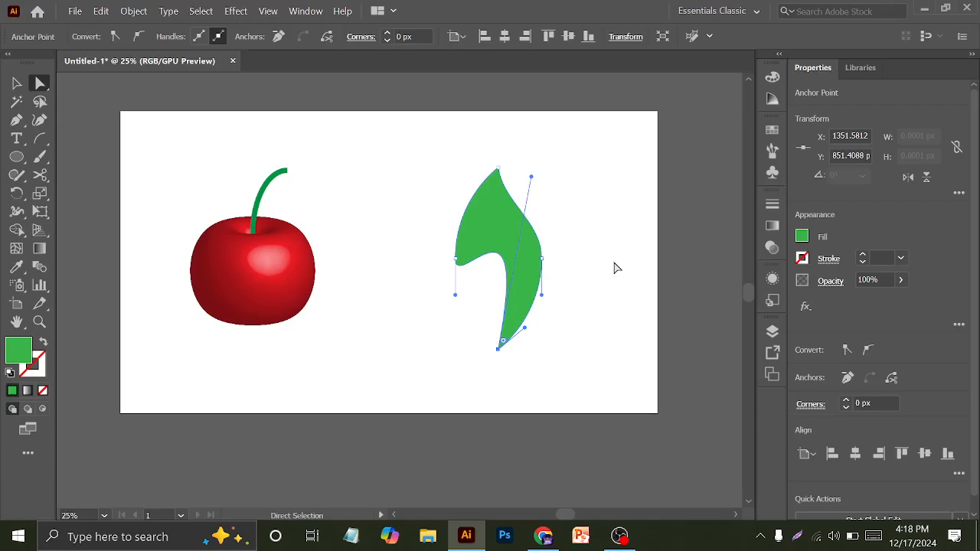
key("ctrl+z")
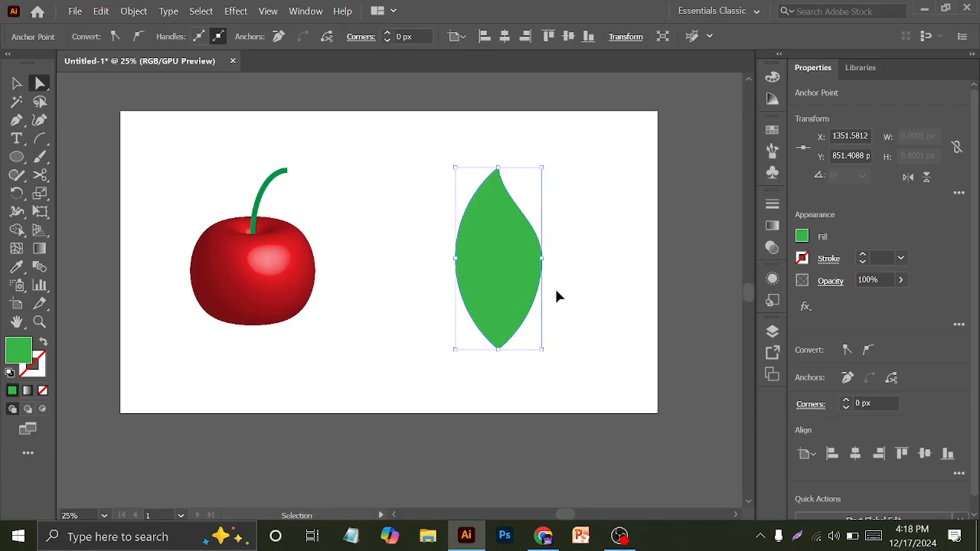
left_click_drag(472, 330, 499, 291)
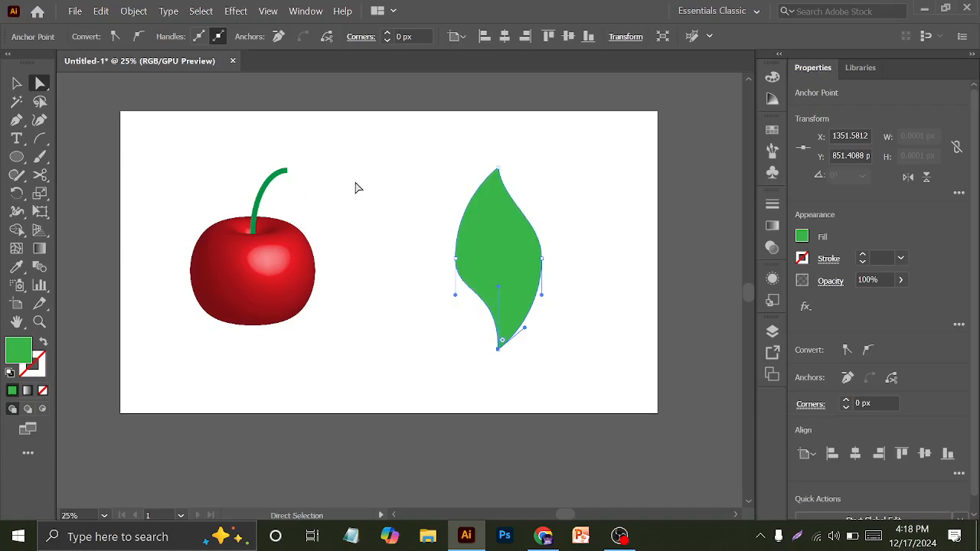
key("ctrl+z")
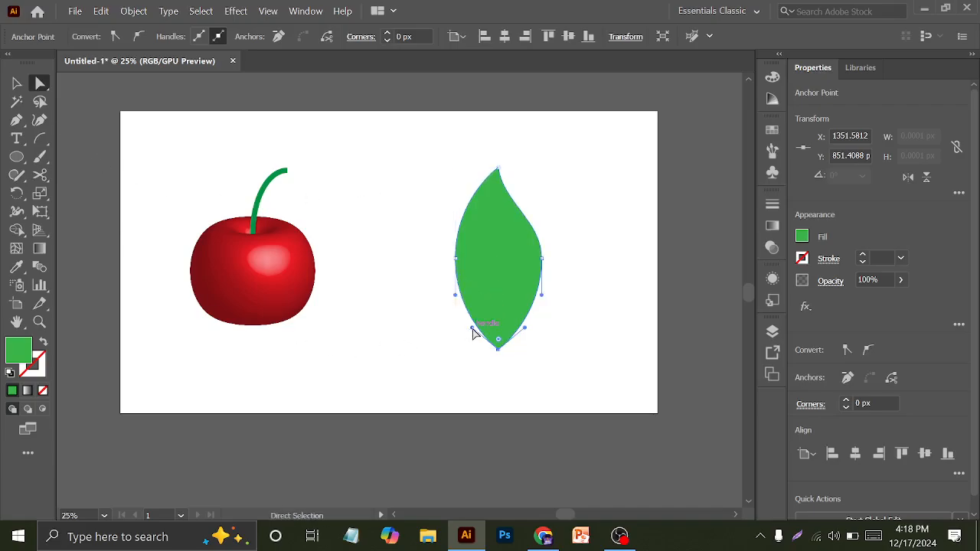
left_click_drag(473, 332, 494, 317)
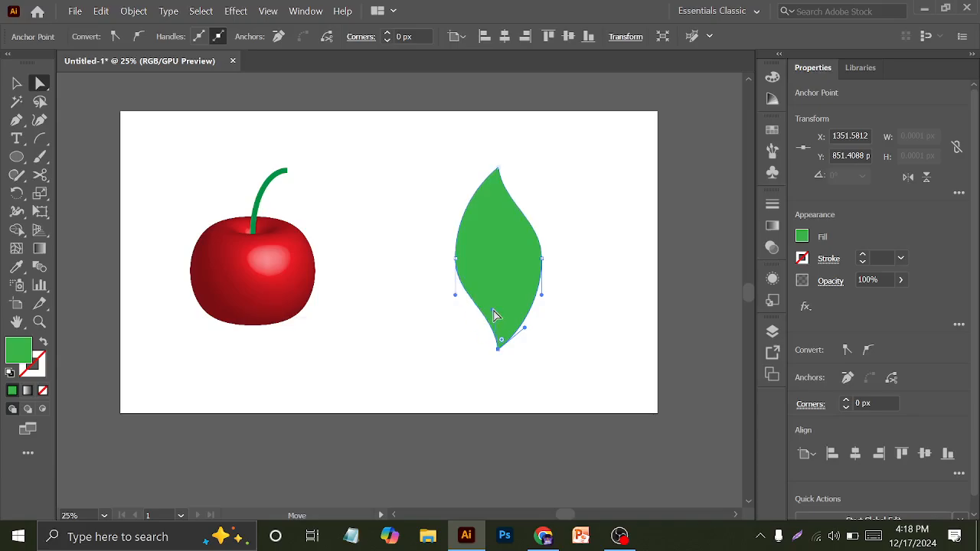
Step: Deselect the leaf and draw a straight Pen tool line from its top tip down to its bottom tip
left_click(16, 82)
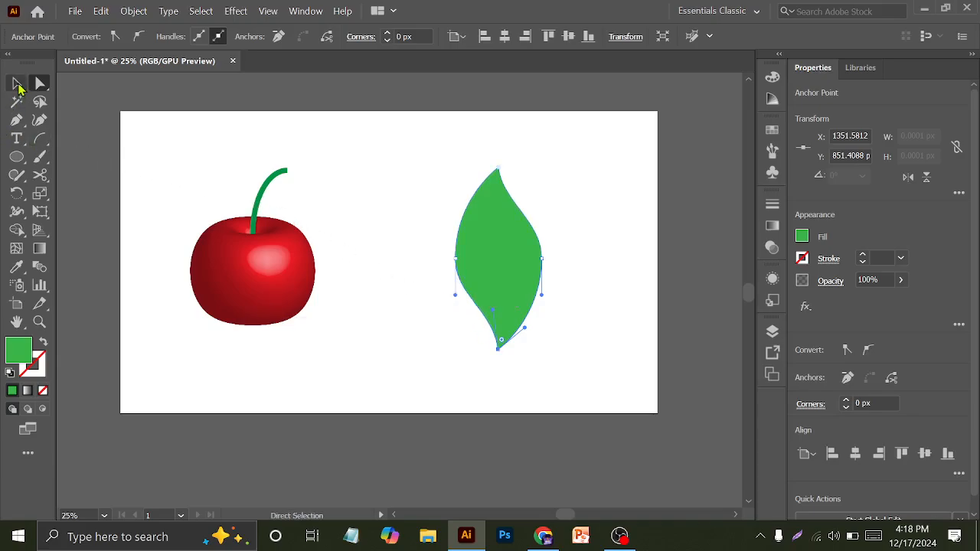
left_click(247, 162)
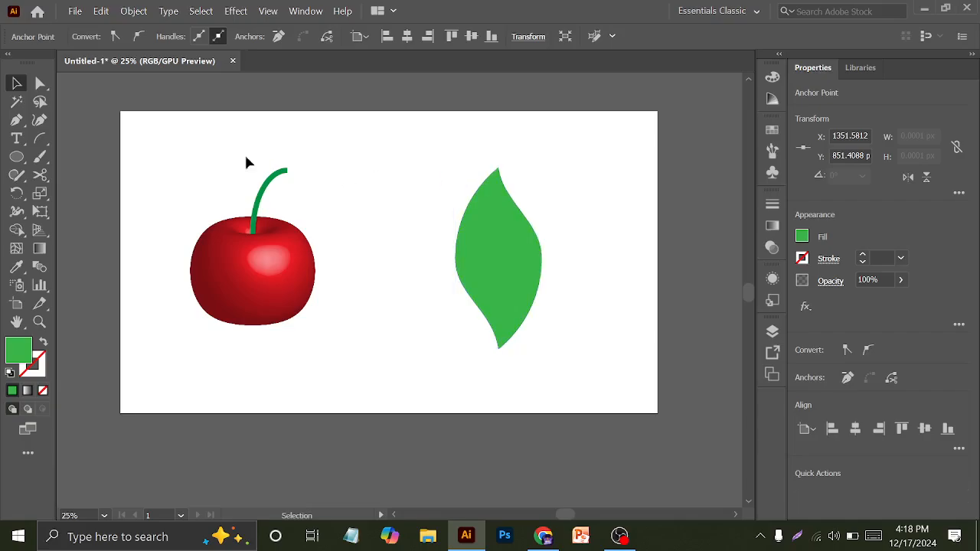
left_click(16, 119)
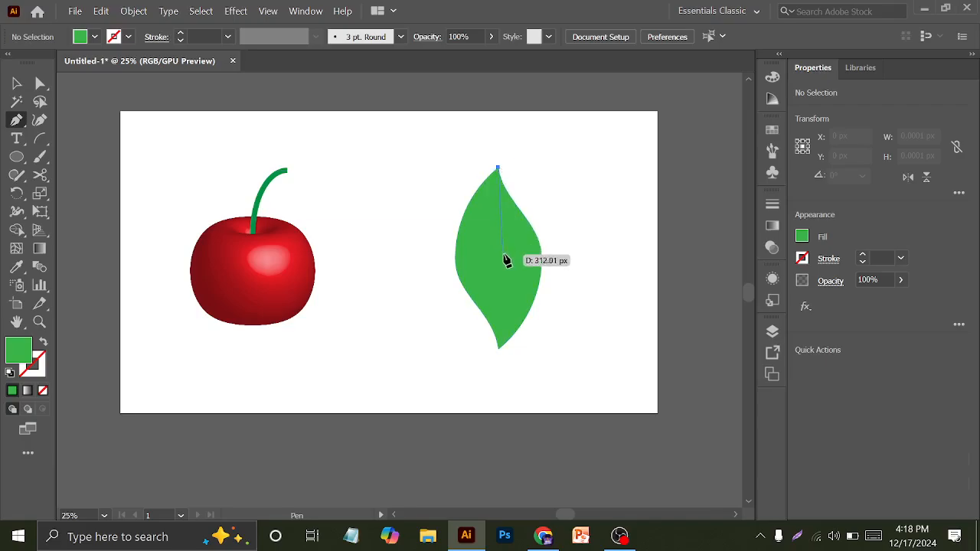
left_click(498, 168)
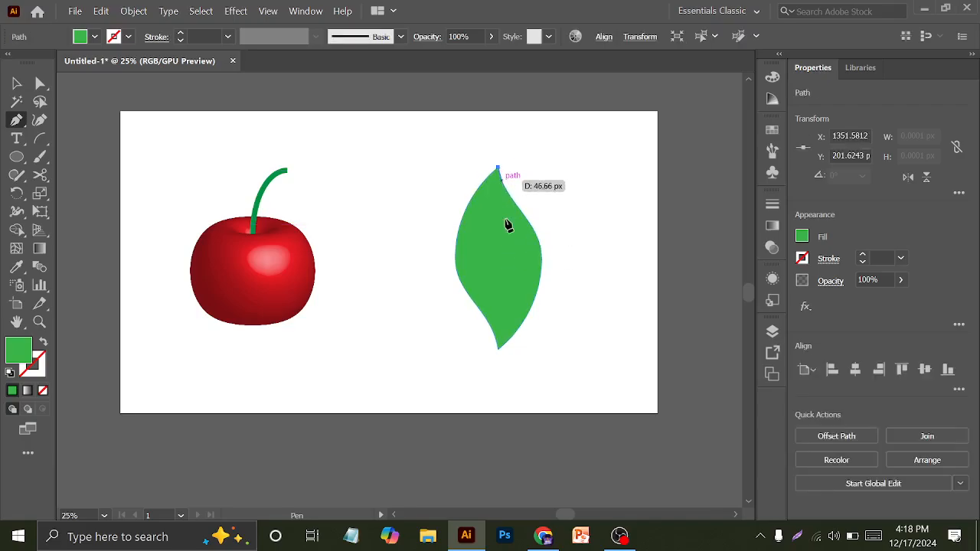
left_click(498, 349)
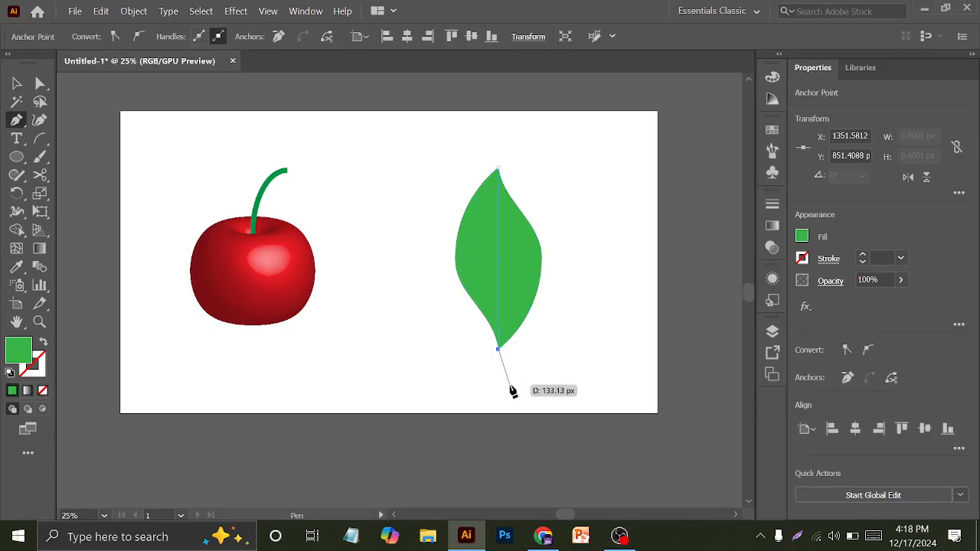
key("v")
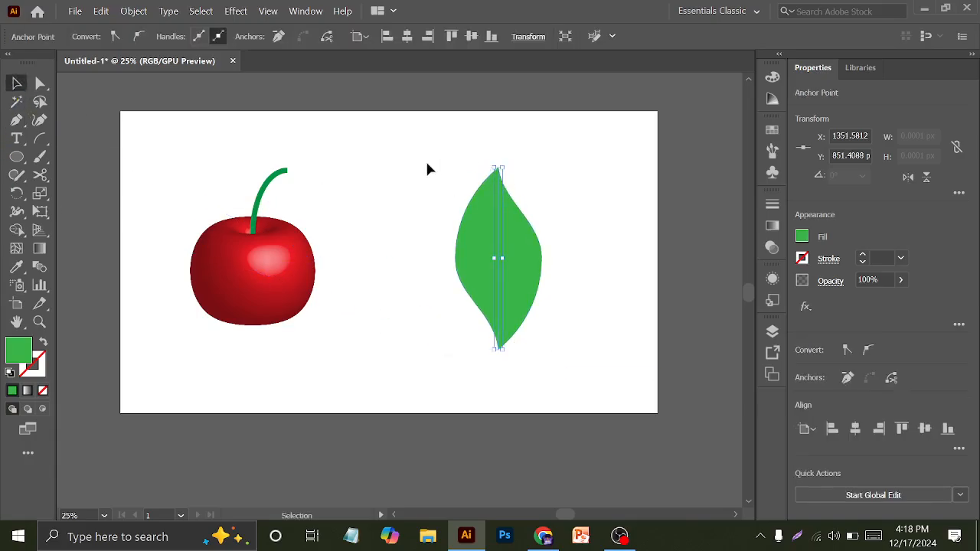
left_click(451, 186)
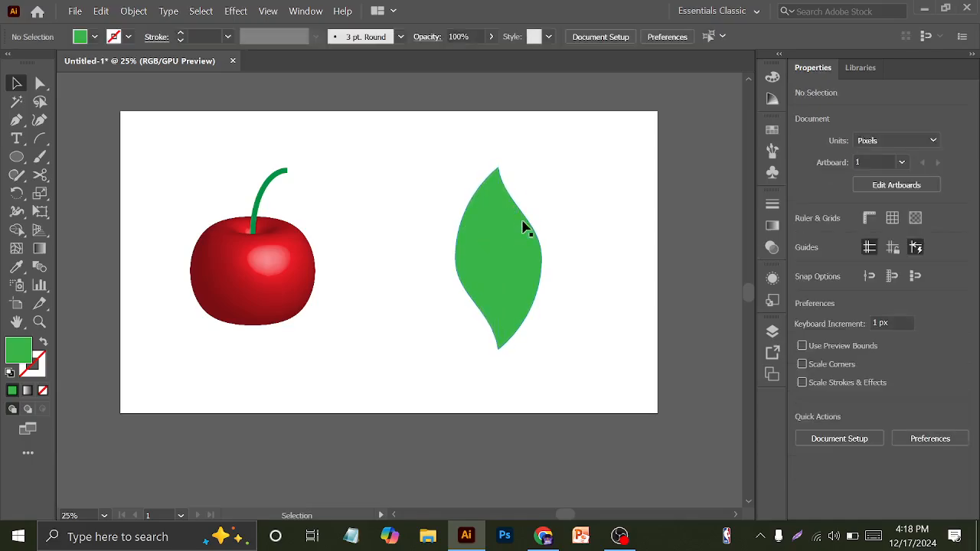
Step: Select the line through the leaf's center with the help of outline view and remove its fill
key("ctrl+y")
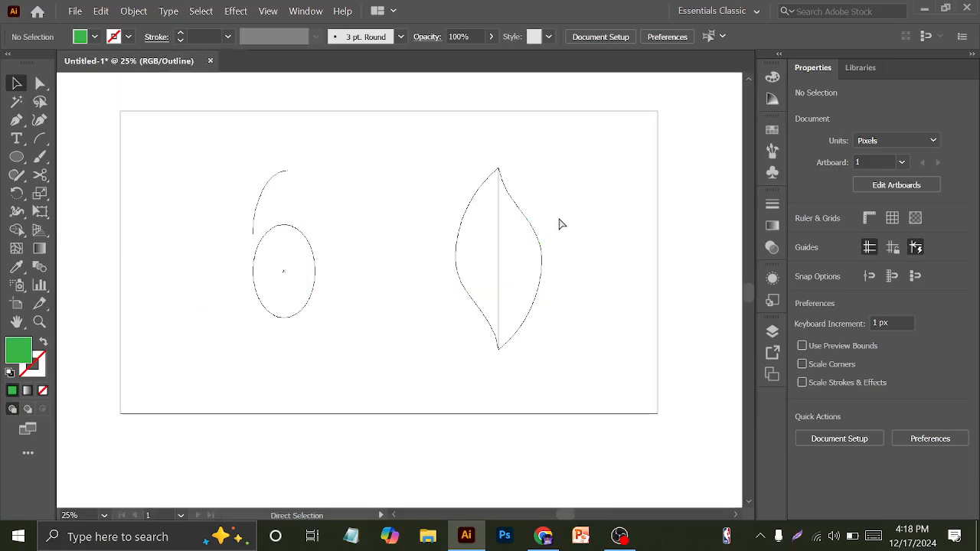
left_click(495, 218)
key("a")
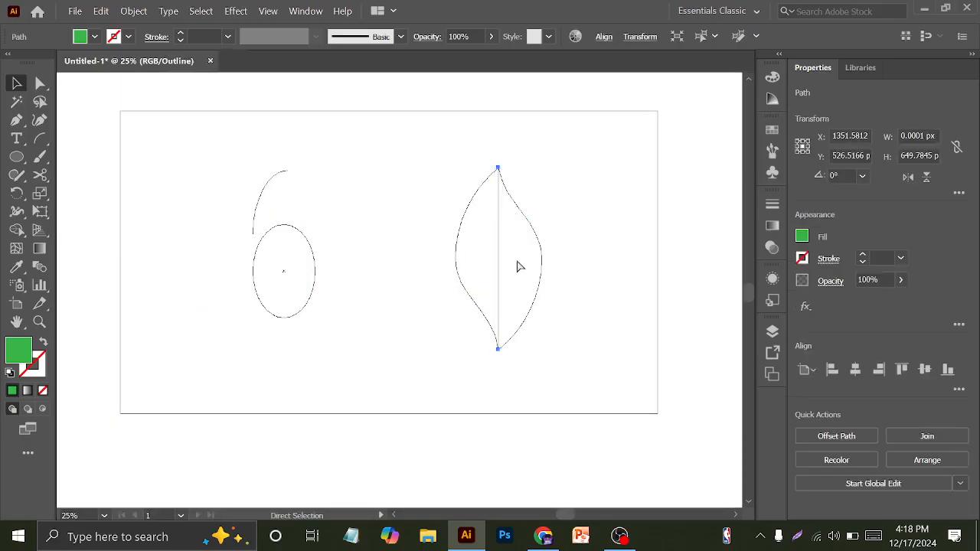
key("ctrl+y")
key("v")
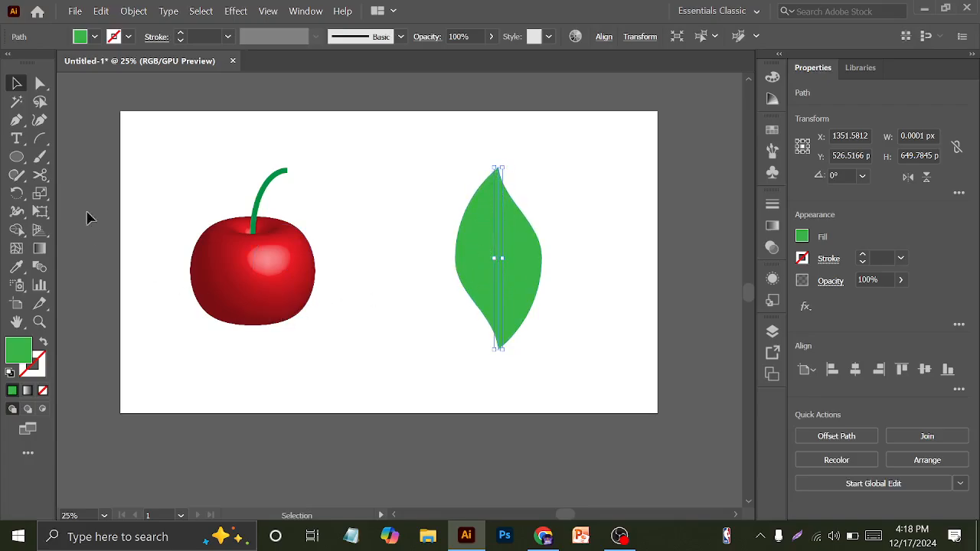
left_click(95, 42)
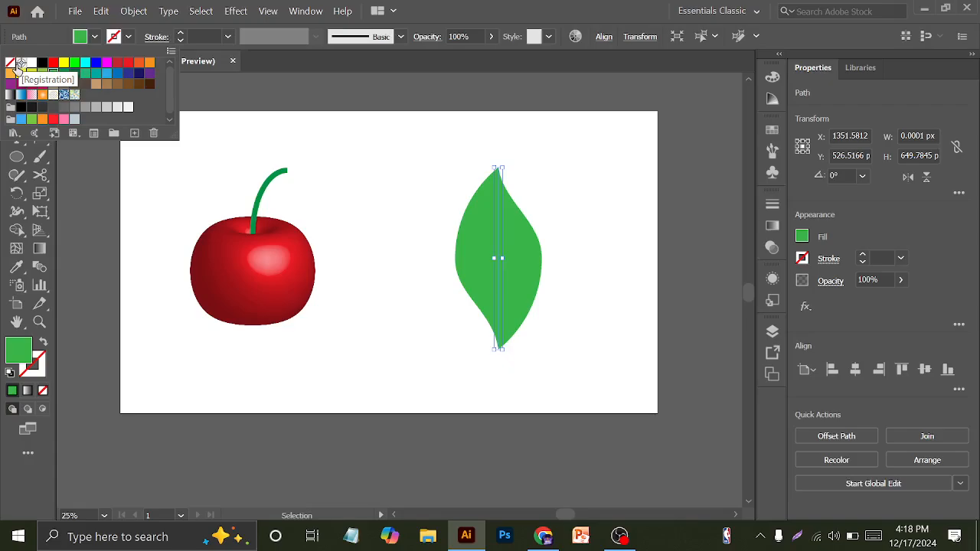
left_click(10, 63)
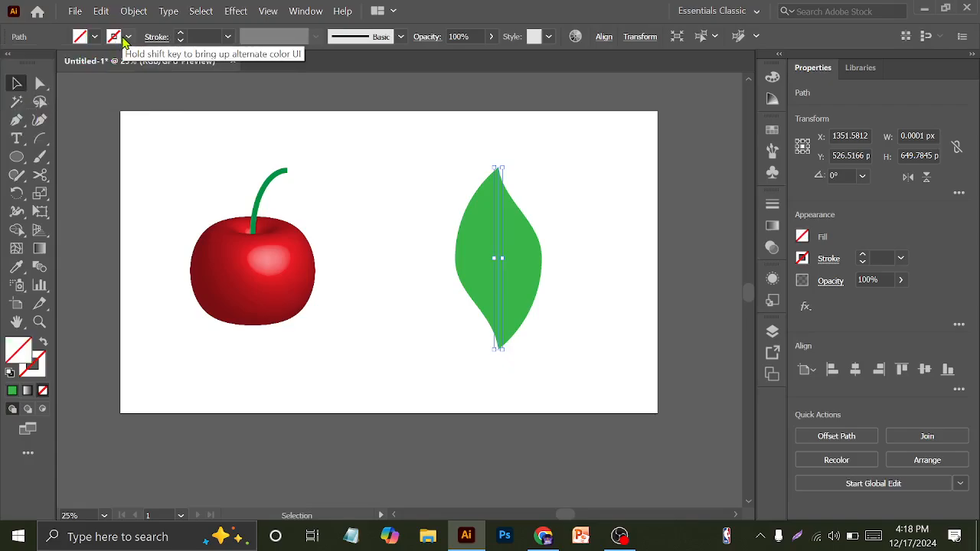
Step: Give the leaf's center line a dark green stroke with a weight of 4 pt
left_click(128, 36)
left_click(74, 74)
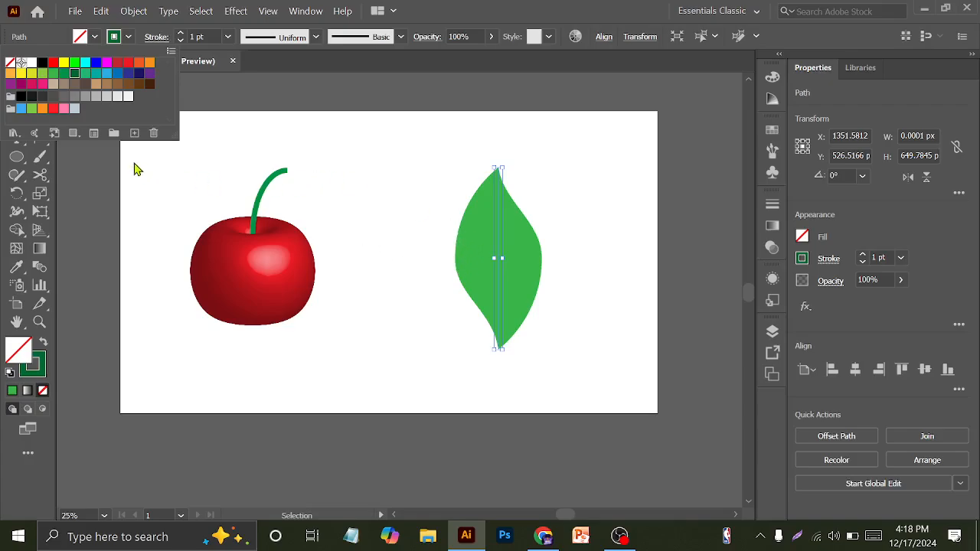
left_click(215, 37)
scroll(215, 37, "up", 8)
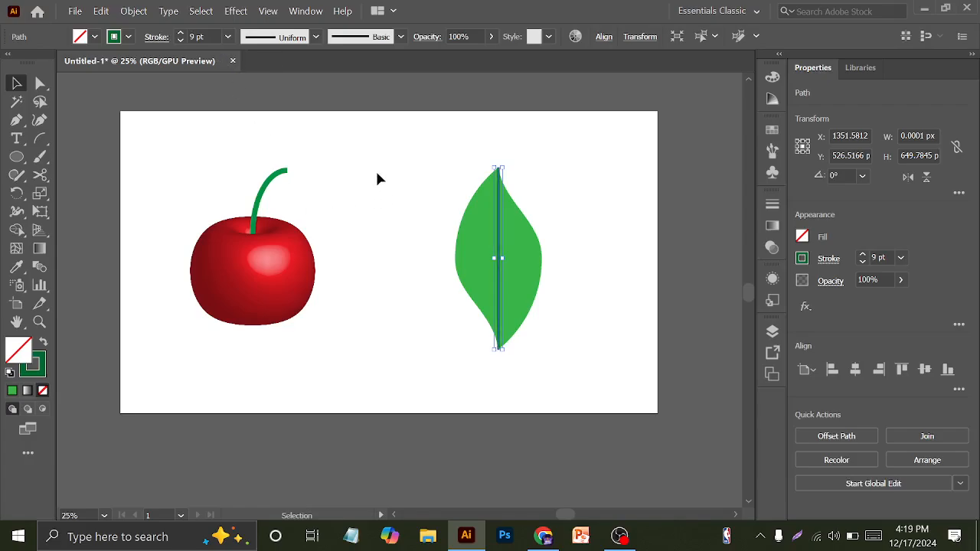
scroll(212, 36, "down", 5)
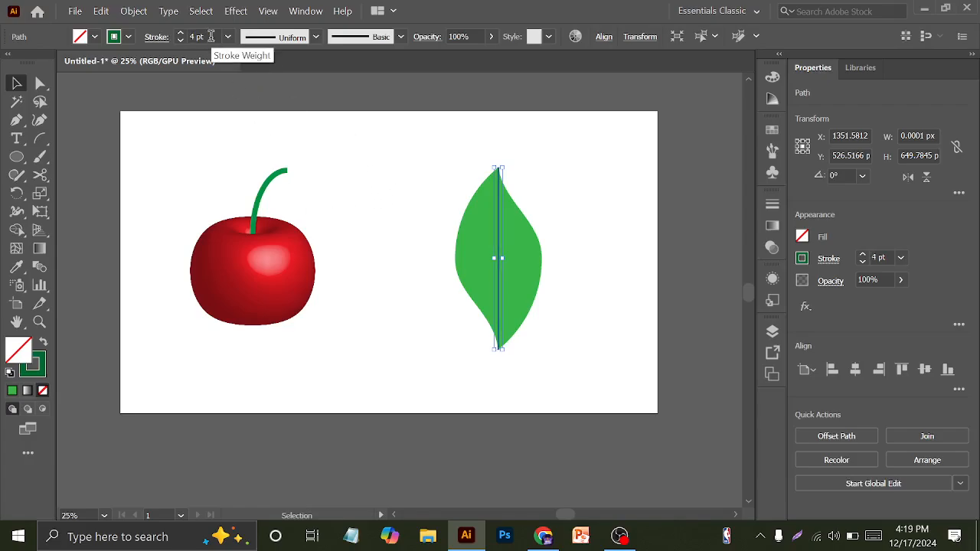
left_click(361, 122)
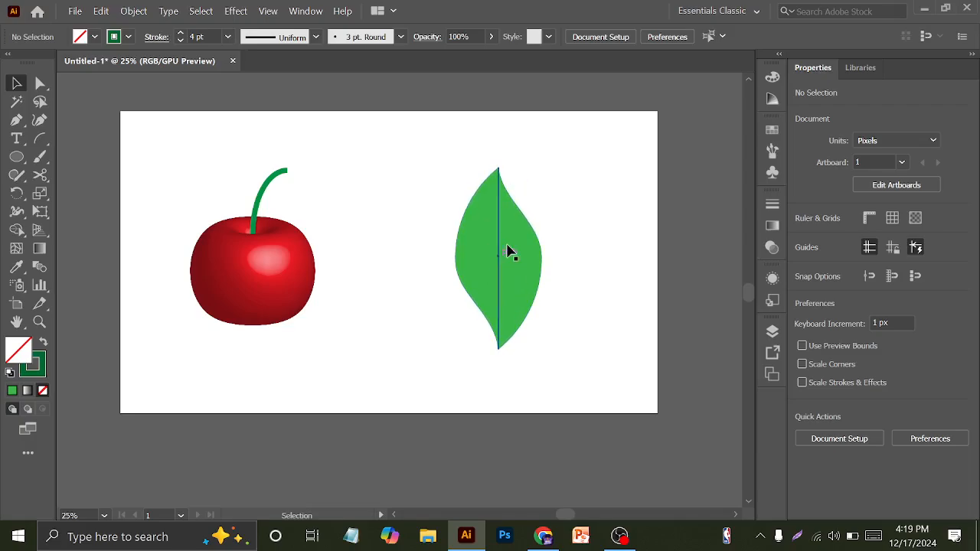
Step: Add an anchor point at the middle of the leaf's center line
left_click_drag(16, 120, 105, 144)
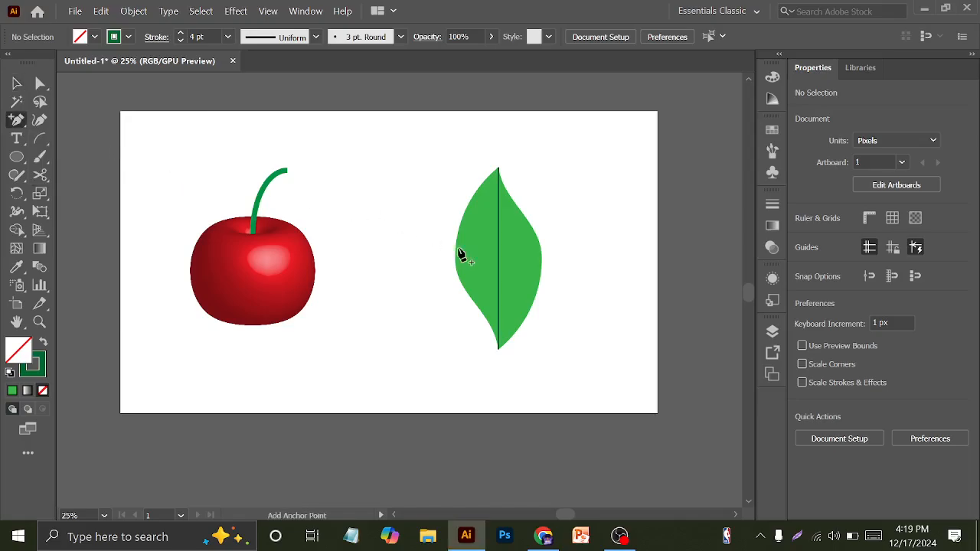
left_click(498, 255)
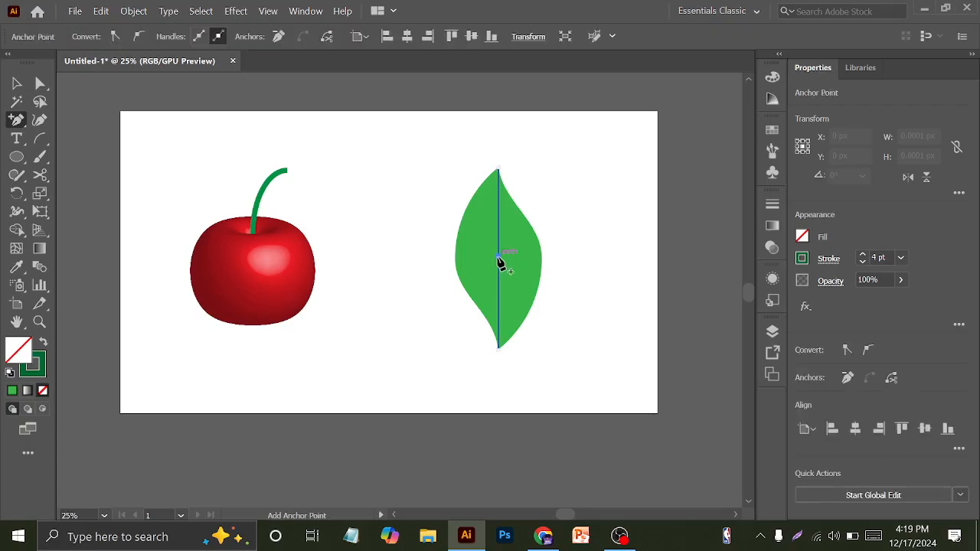
key("ctrl+shift+a")
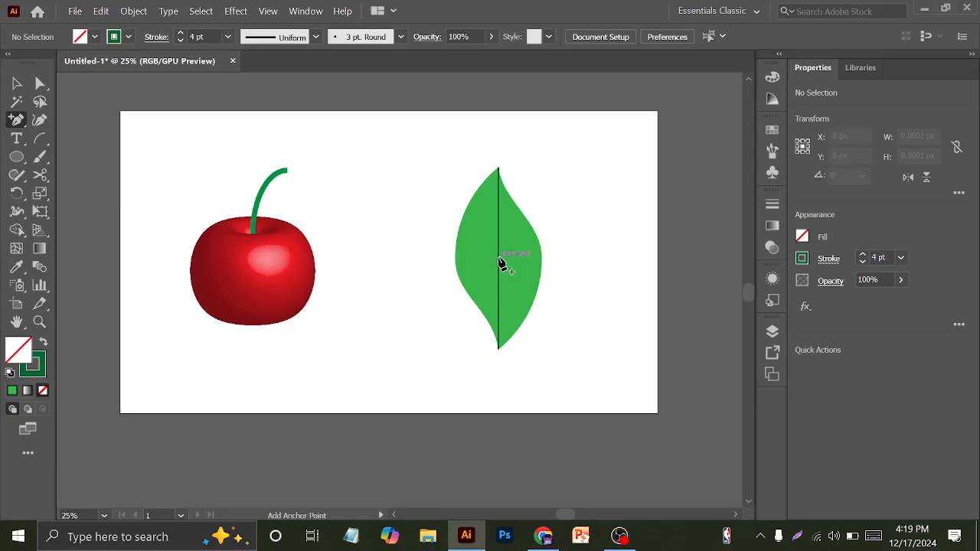
left_click(498, 261)
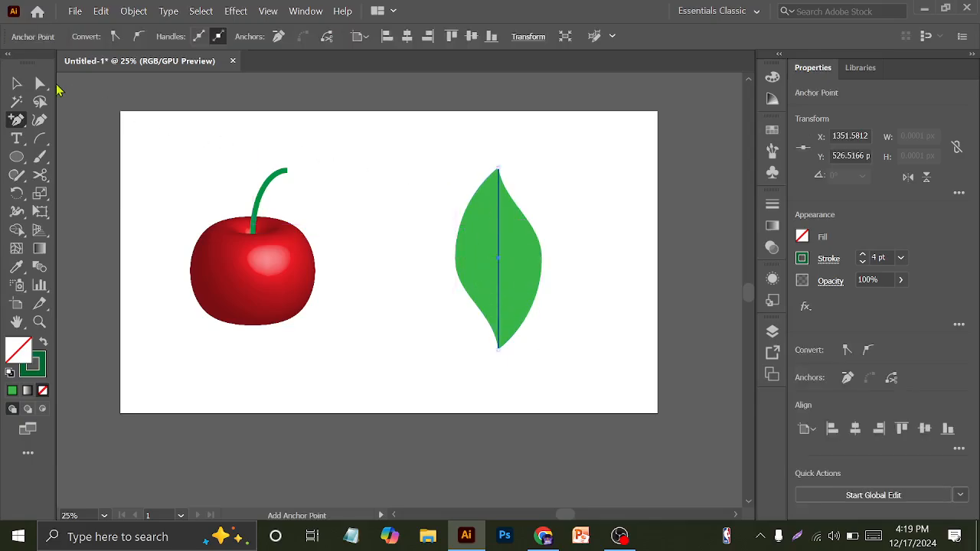
Step: Pull handles out of the center line's middle anchor with the Anchor Point tool, bending the line into an S-curve
left_click(17, 120)
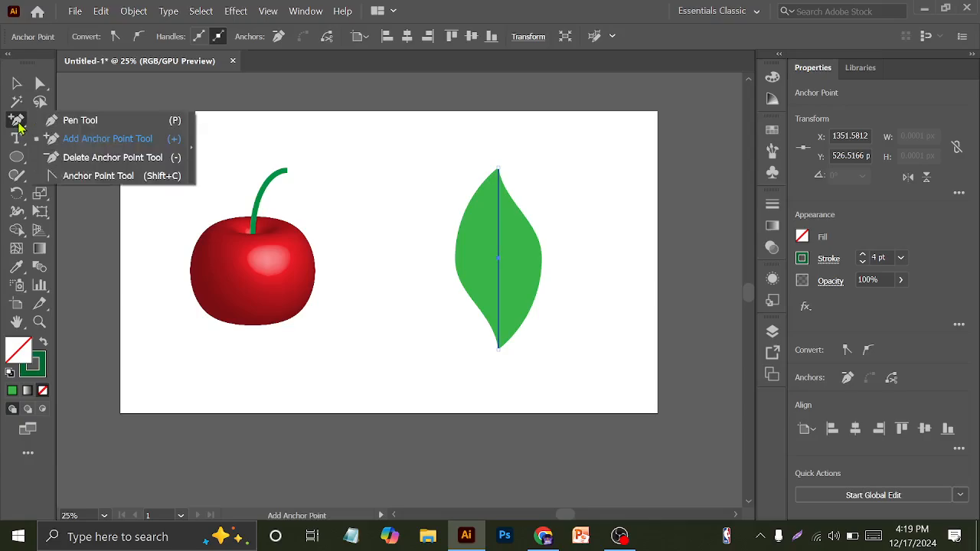
left_click(87, 180)
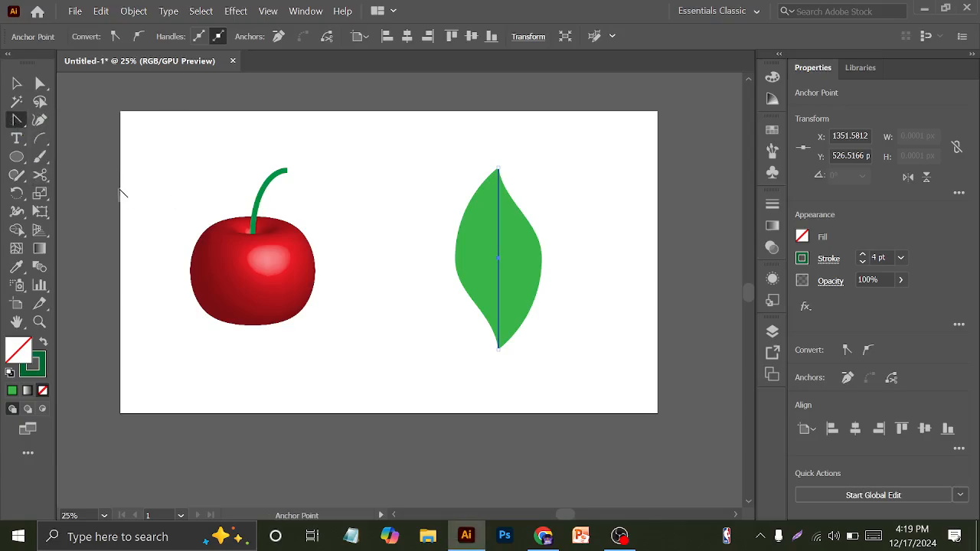
left_click_drag(497, 260, 521, 300)
left_click(17, 83)
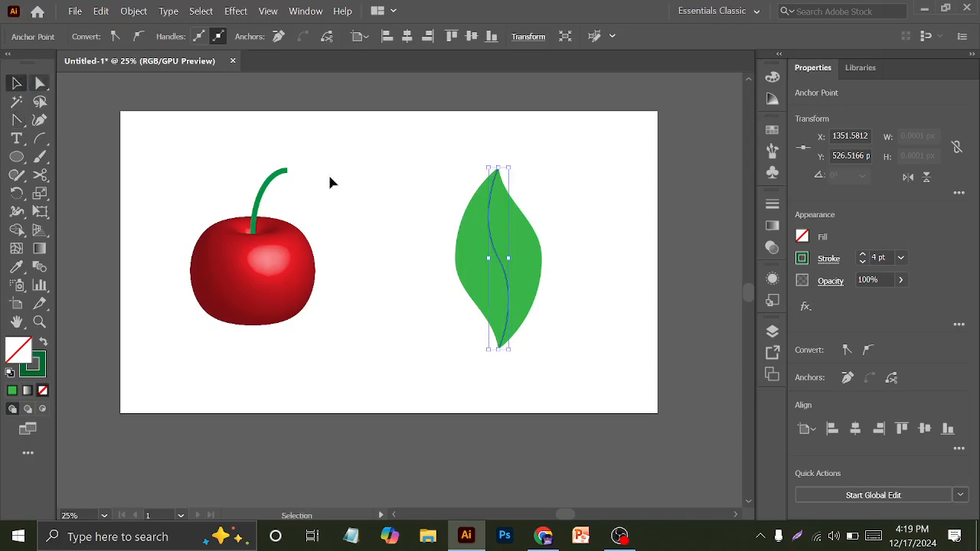
left_click(395, 185)
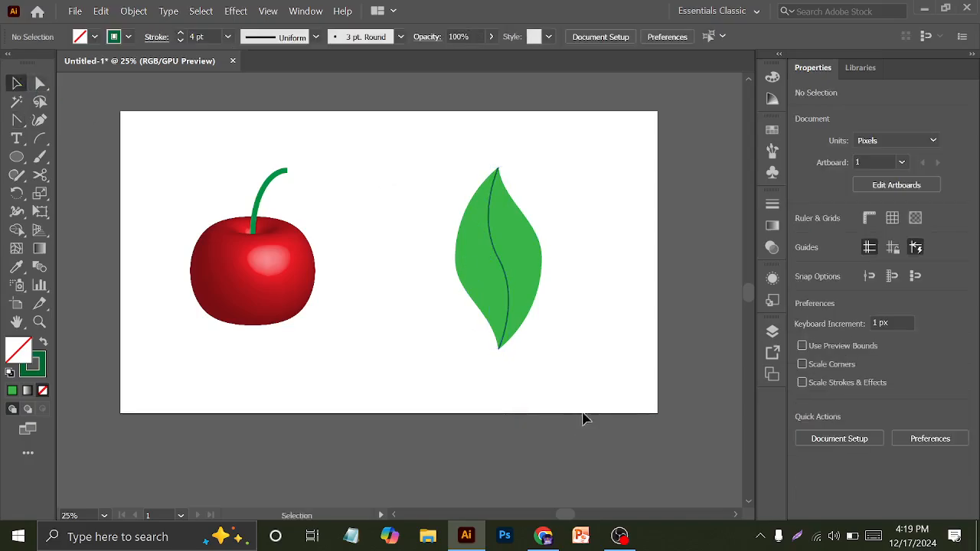
Step: Increase the stroke weight of the leaf's curved center vein to 17 pt
left_click(496, 254)
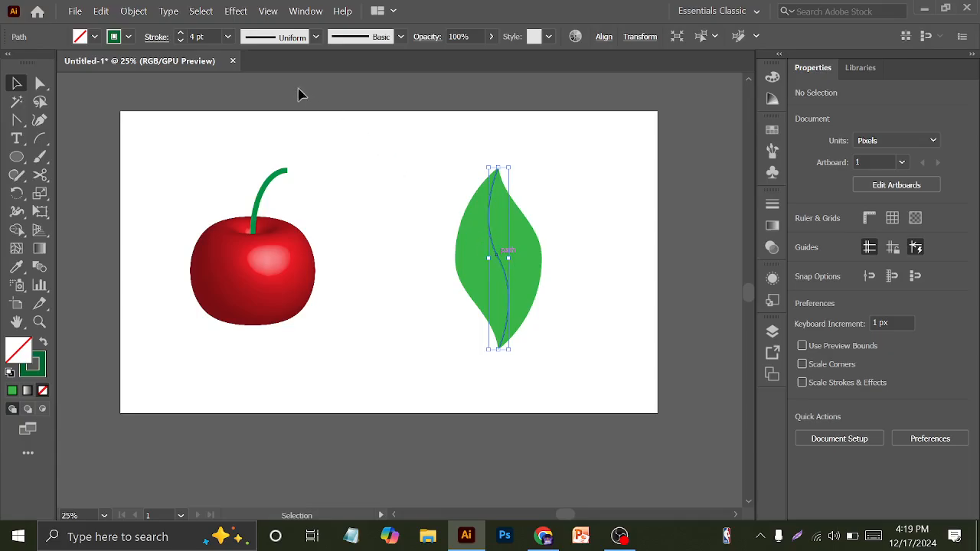
left_click(207, 36)
key("Up")
key("Up")
key("Up")
key("Up")
key("Up")
key("Up")
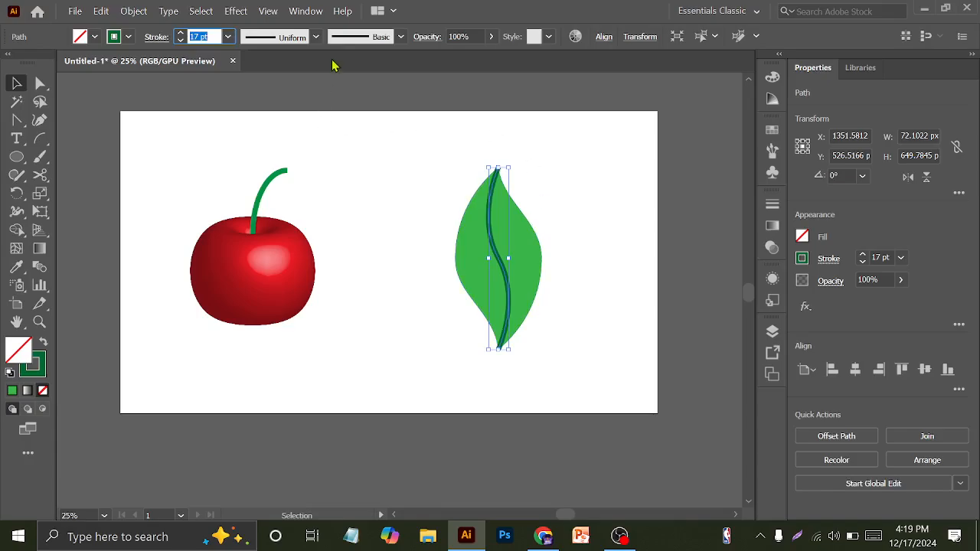
Step: Apply the triangular width profile that tapers to a point at one end to the leaf's center vein
left_click(315, 36)
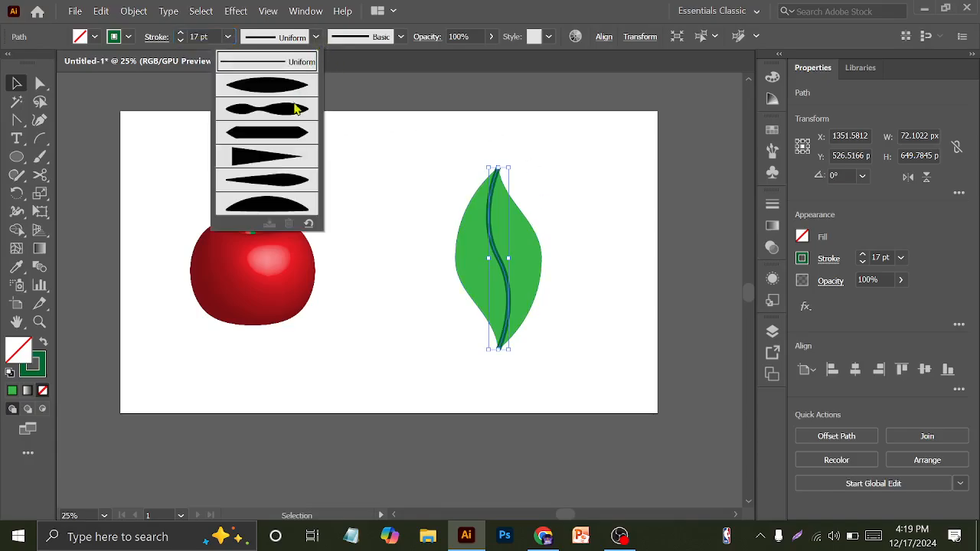
left_click(253, 158)
left_click(476, 154)
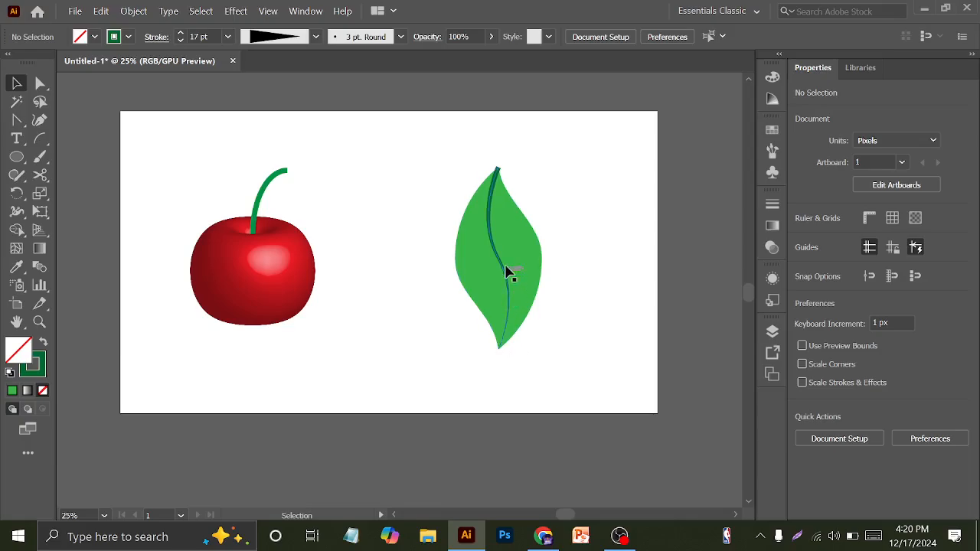
Step: Flip the center vein's width profile along its path so the thick end sits at the leaf's base
left_click(495, 198)
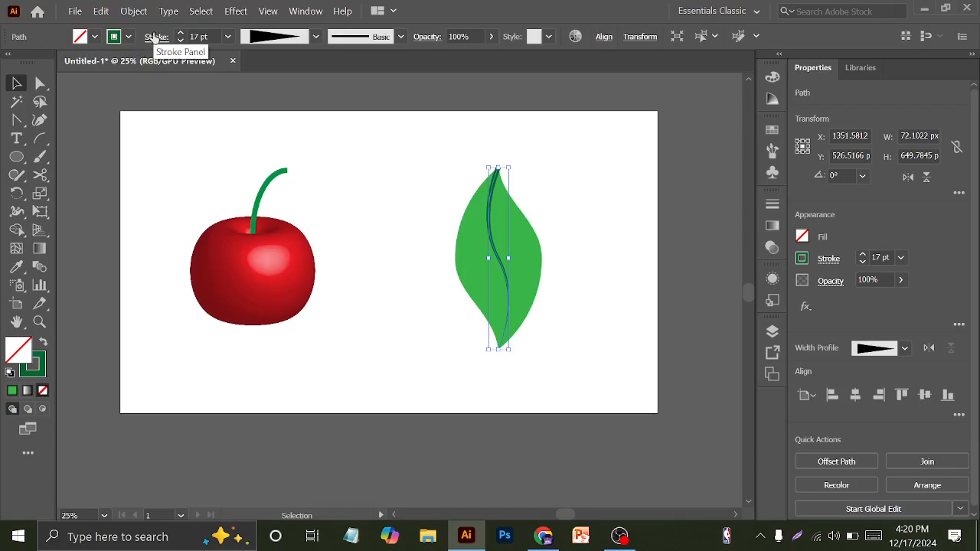
left_click(156, 38)
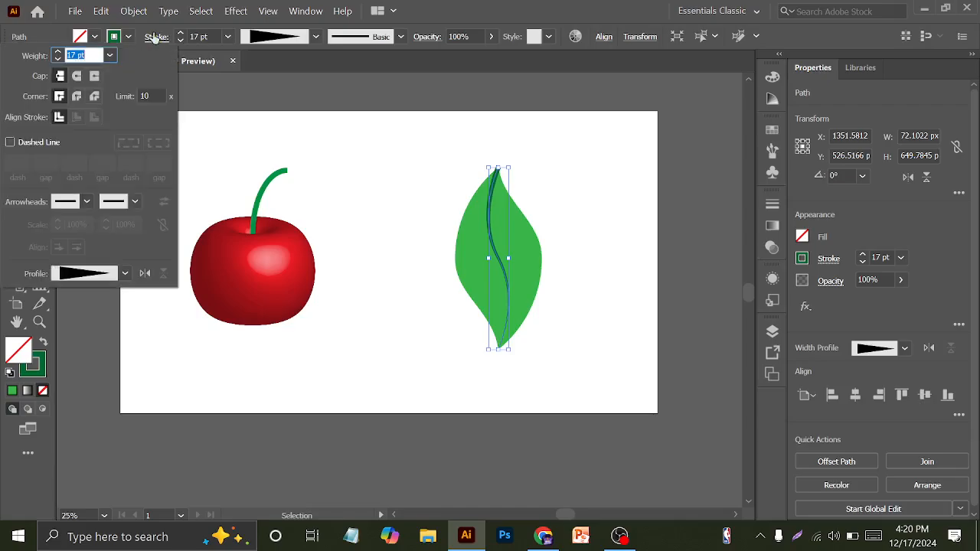
left_click(143, 276)
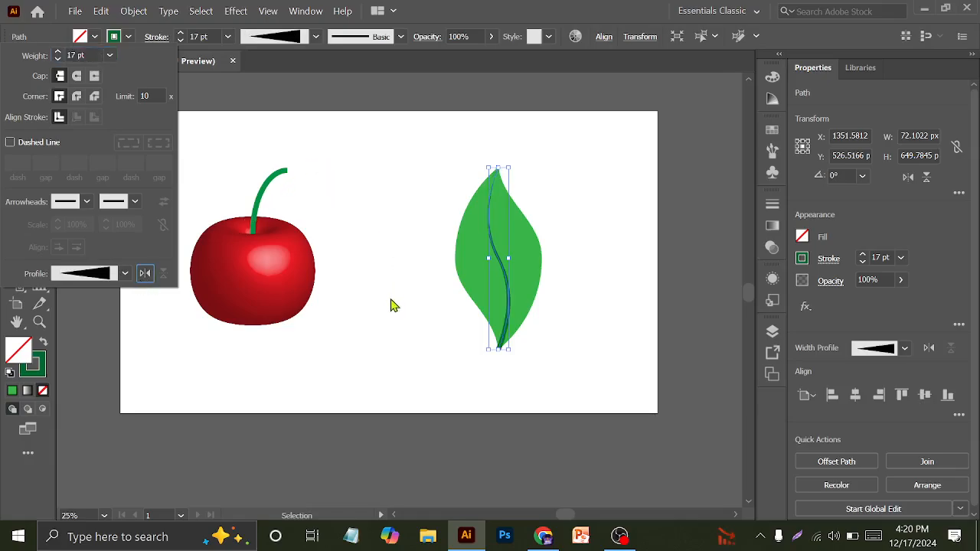
left_click(463, 378)
left_click(514, 365)
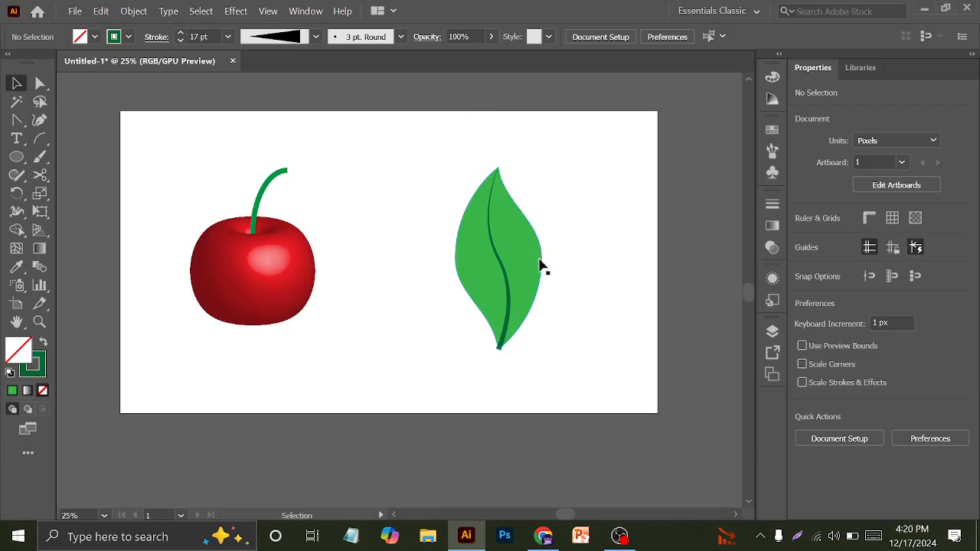
left_click(156, 38)
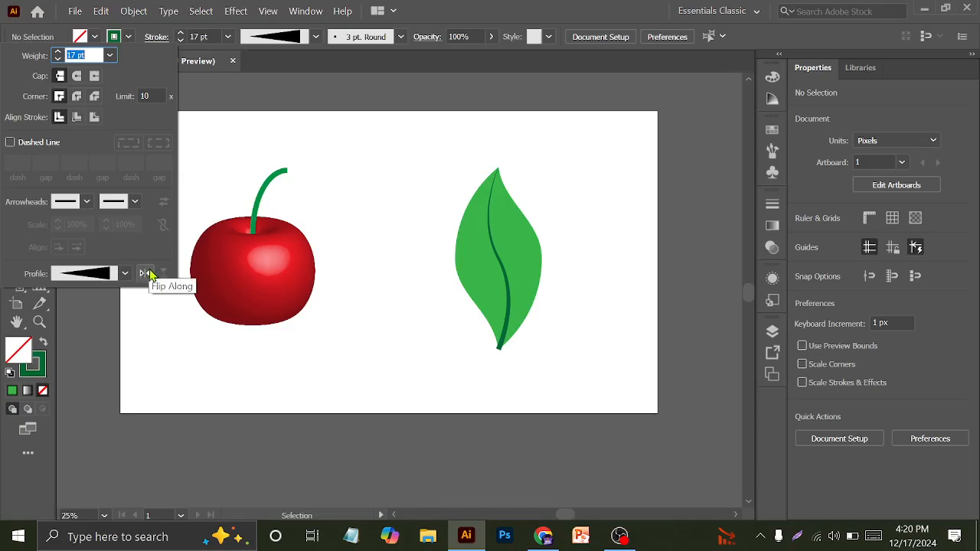
left_click(390, 147)
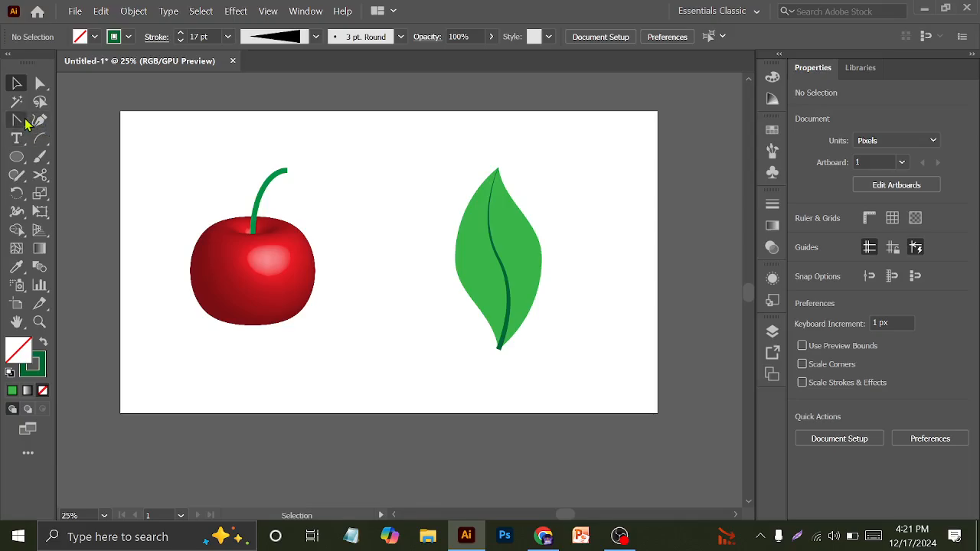
Step: Draw a curved side vein with the Pen tool from the lower center vein to the leaf's right edge
left_click_drag(21, 123, 58, 125)
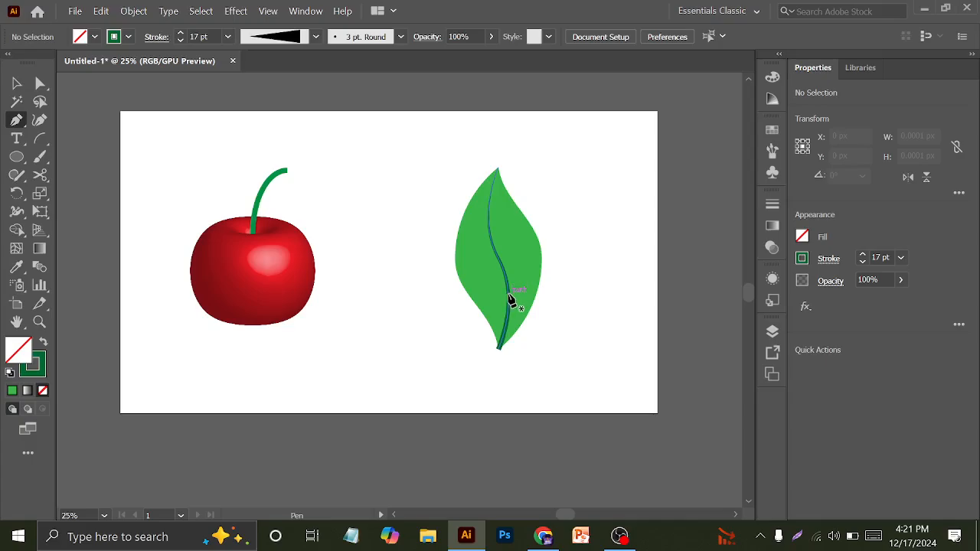
left_click(508, 294)
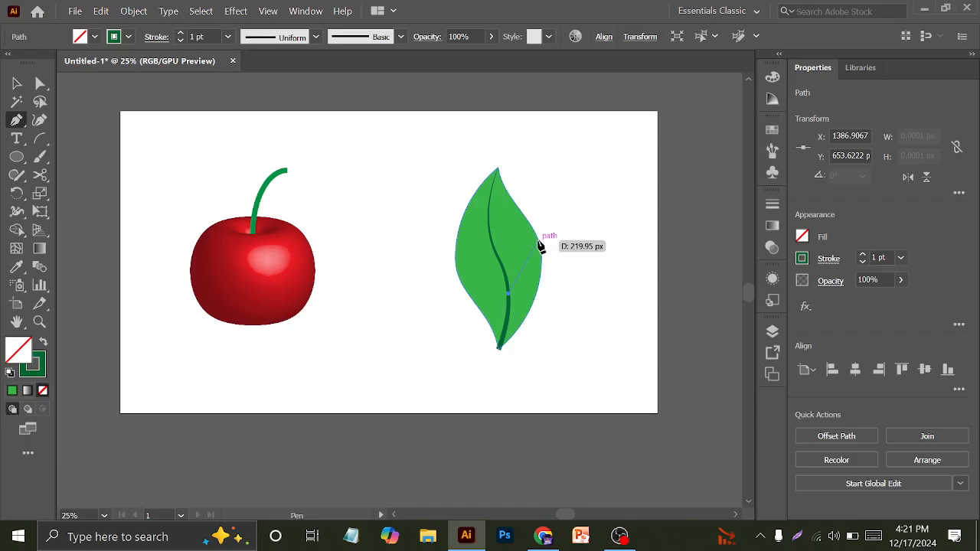
left_click_drag(537, 240, 543, 192)
key("v")
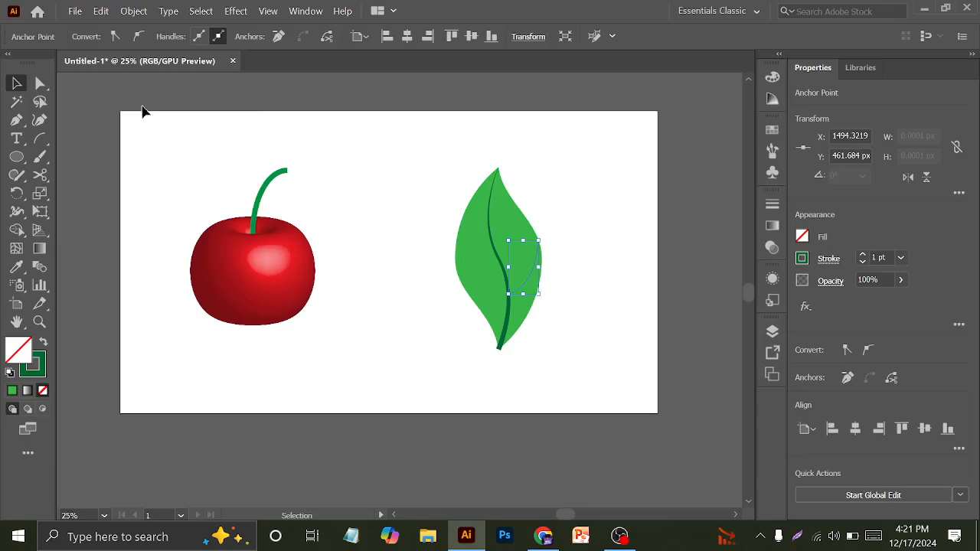
left_click(142, 112)
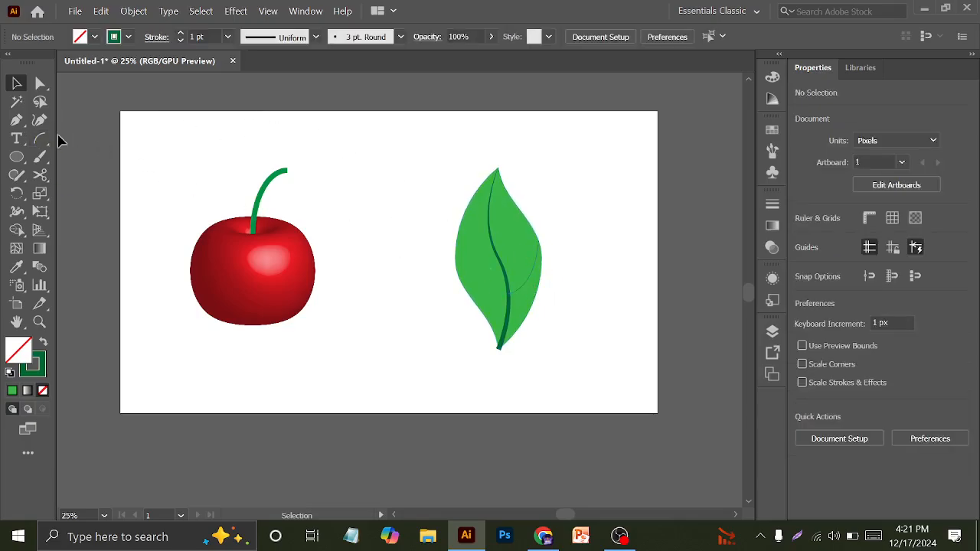
Step: Draw a curved side vein from the center vein's middle anchor to the leaf's upper-left edge
left_click(16, 120)
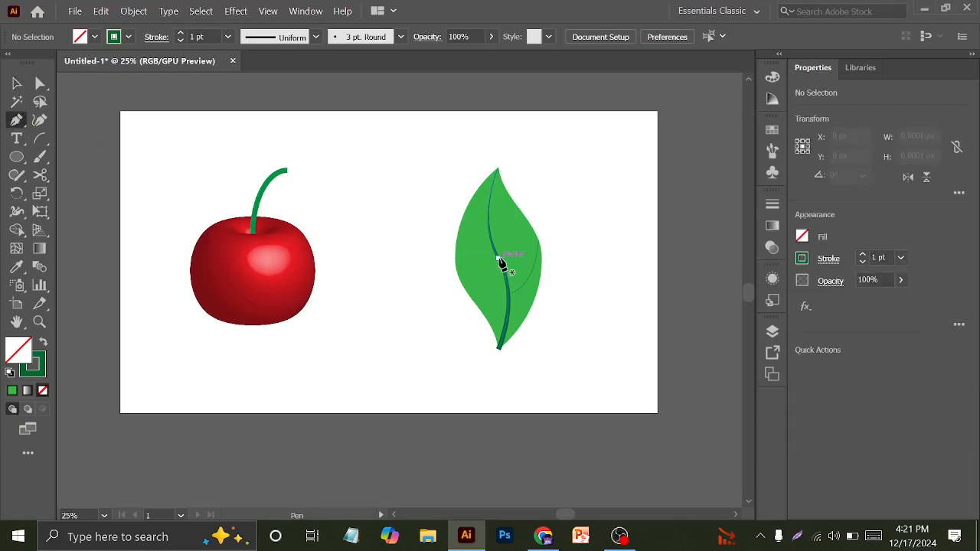
left_click_drag(500, 260, 465, 217)
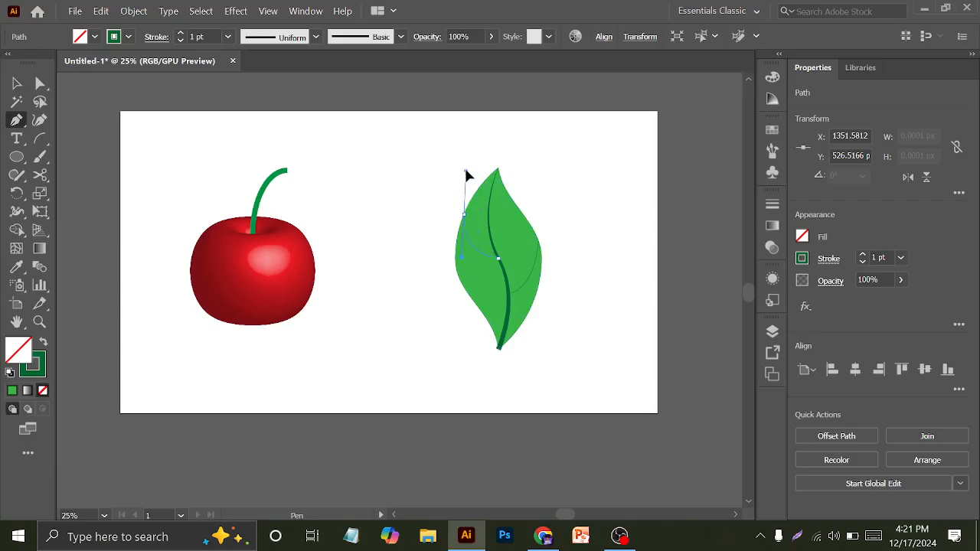
left_click_drag(466, 171, 468, 215)
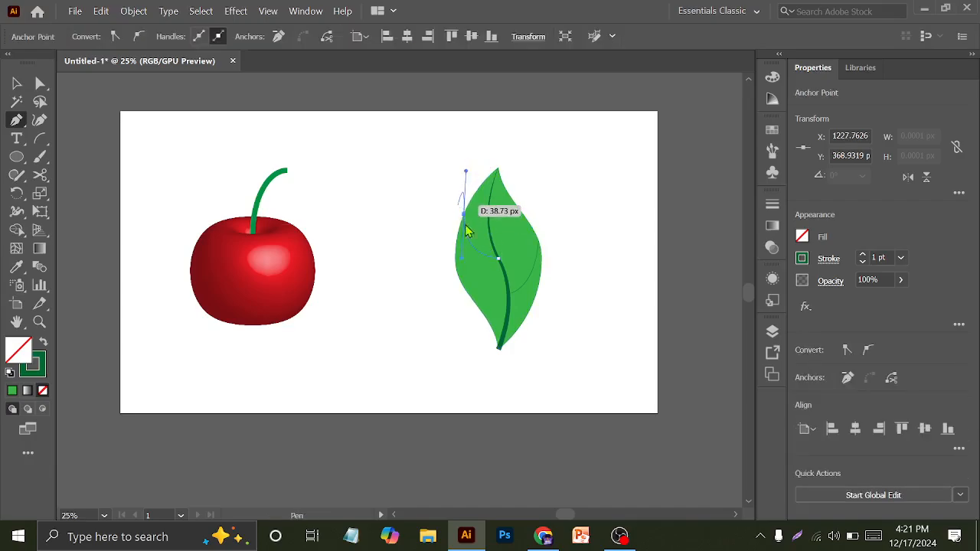
left_click(16, 86)
left_click(414, 150)
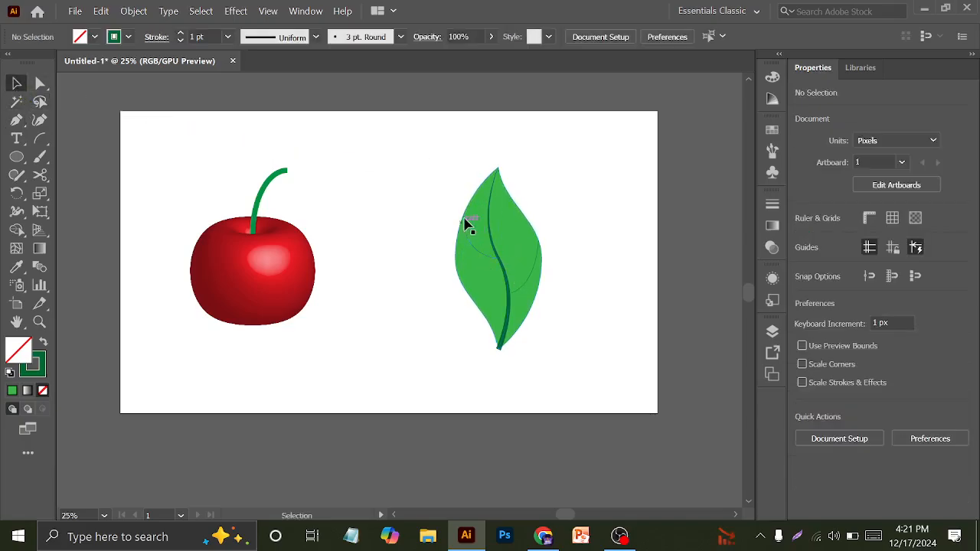
Step: Try out straight Pen tool segments in an open path below the cherry and leaf, and undo them
scroll(514, 191, "down", 3)
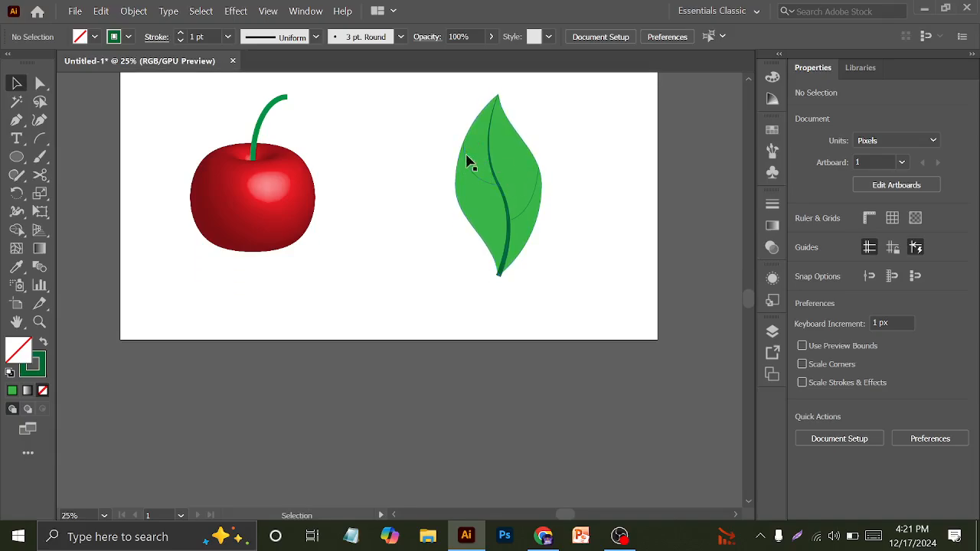
scroll(465, 143, "down", 1)
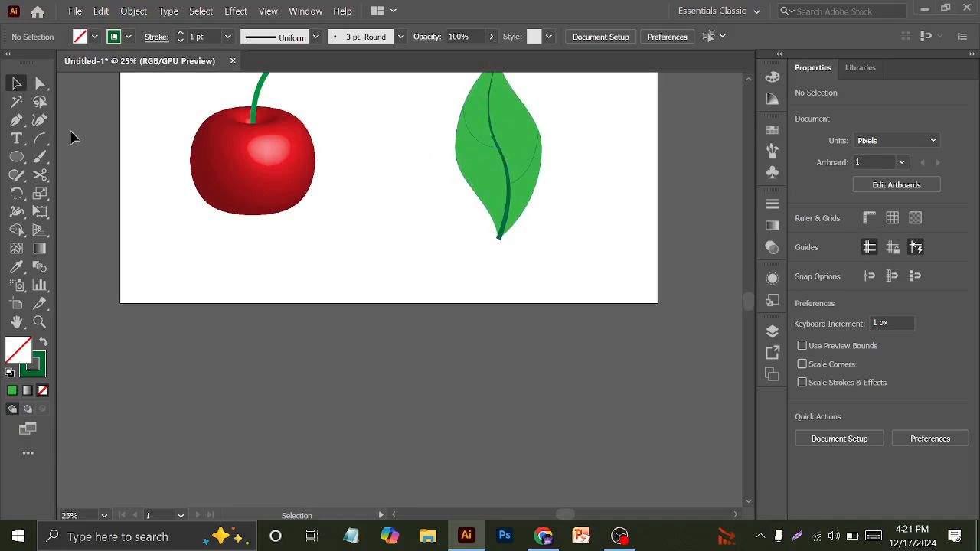
left_click(16, 120)
left_click(328, 269)
left_click(514, 285)
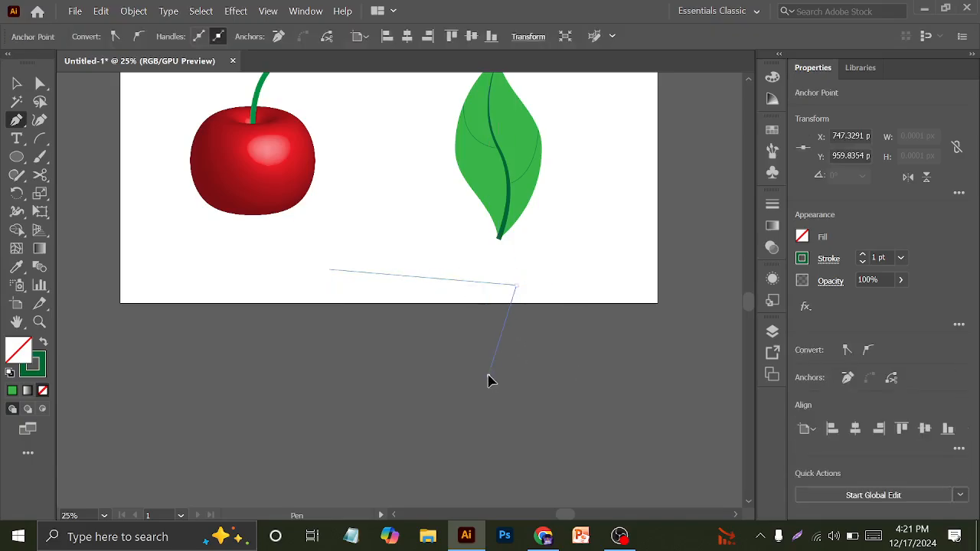
left_click(488, 375)
left_click(307, 374)
left_click(262, 274)
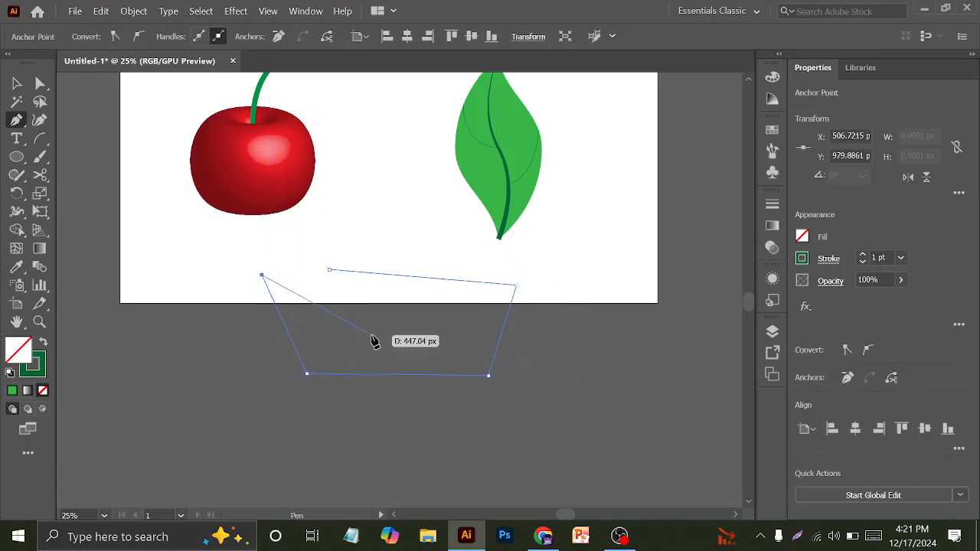
key("ctrl+z")
key("ctrl+z")
key("ctrl+z")
key("ctrl+z")
key("ctrl+z")
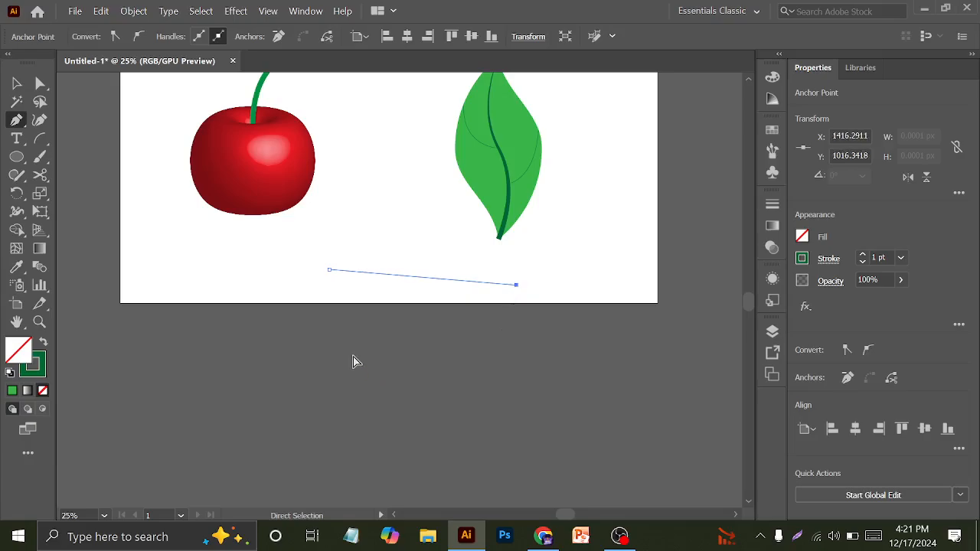
Step: Try out a wavy Pen tool path of two curved segments below the leaf, and remove it
left_click(361, 281)
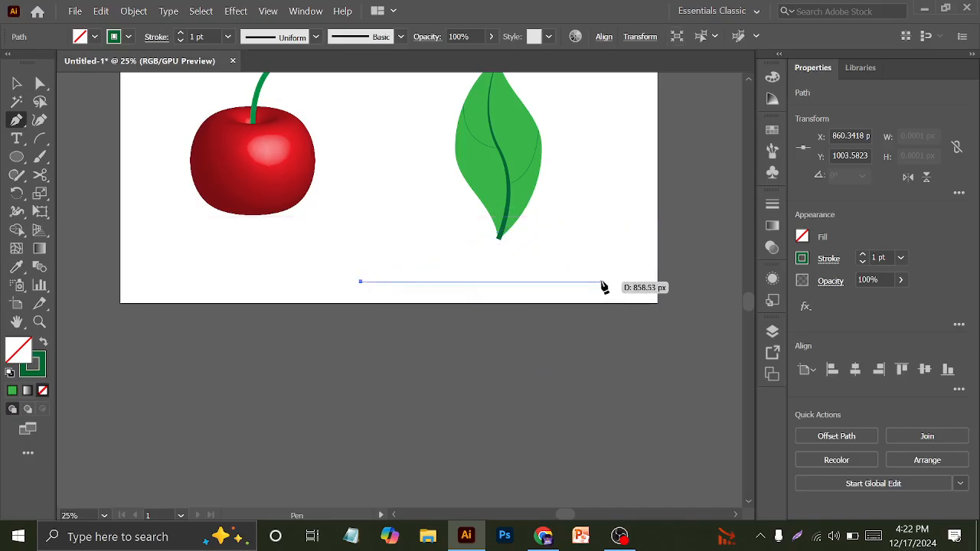
left_click(603, 284)
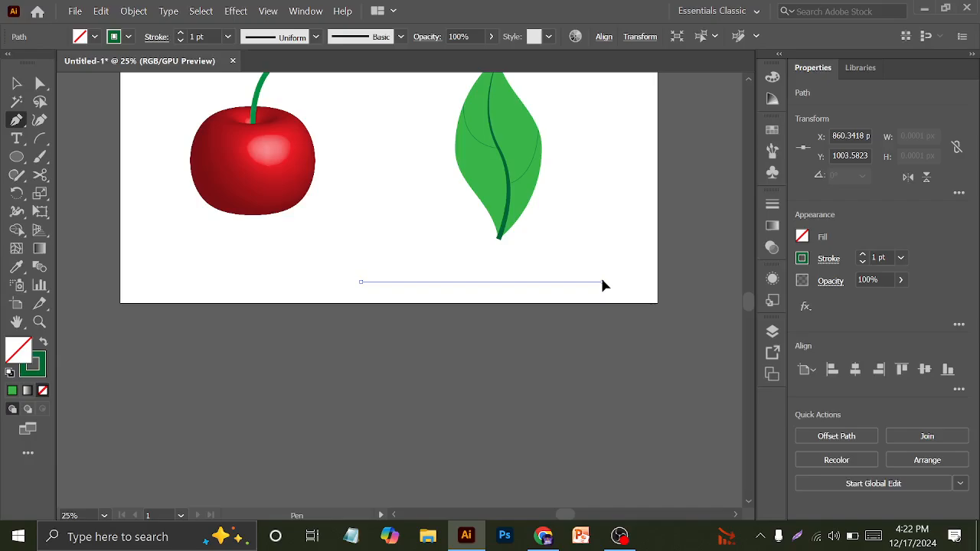
left_click_drag(603, 284, 735, 373)
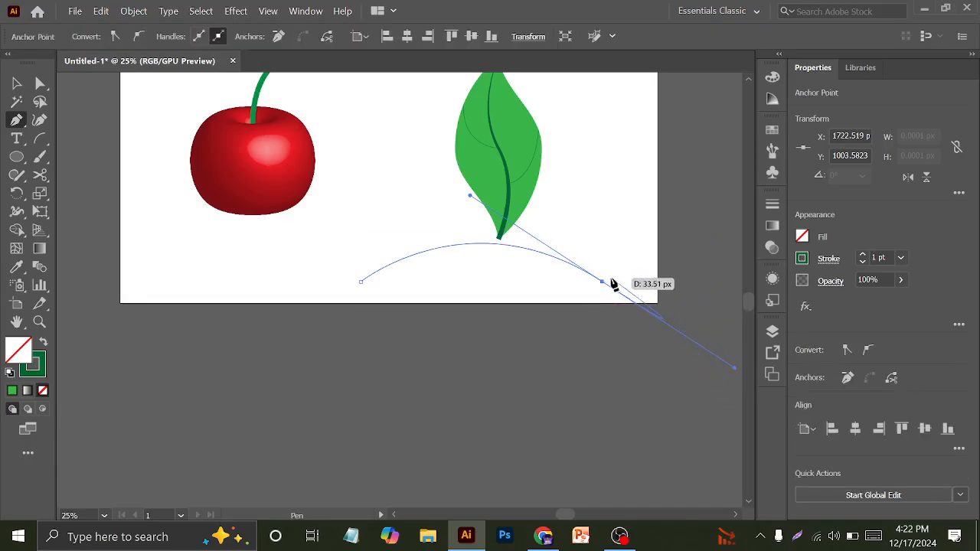
left_click(602, 282)
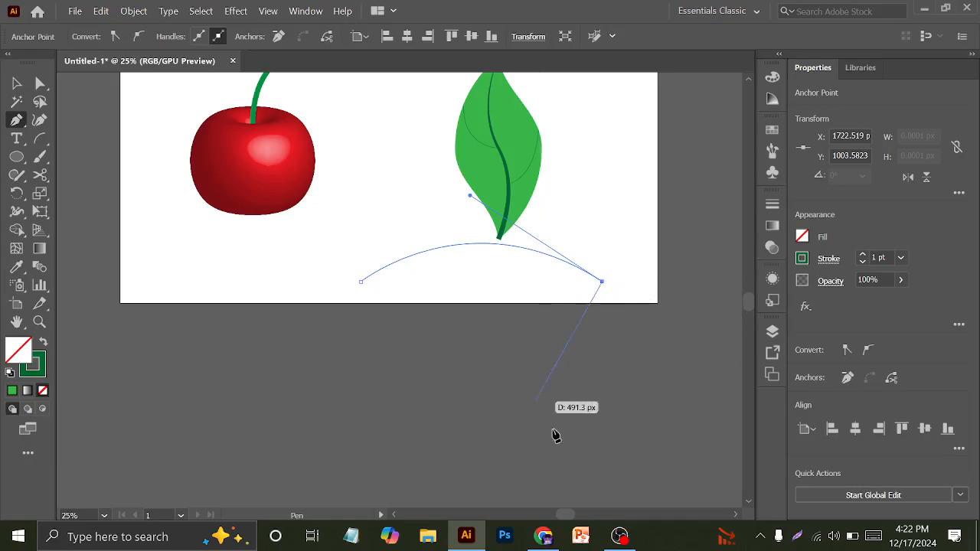
left_click_drag(596, 385, 317, 389)
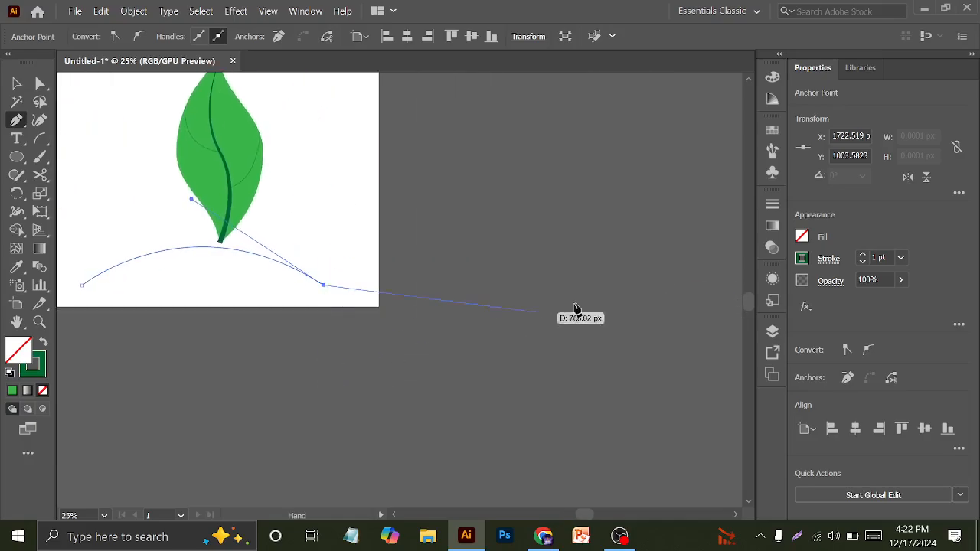
left_click_drag(584, 285, 676, 144)
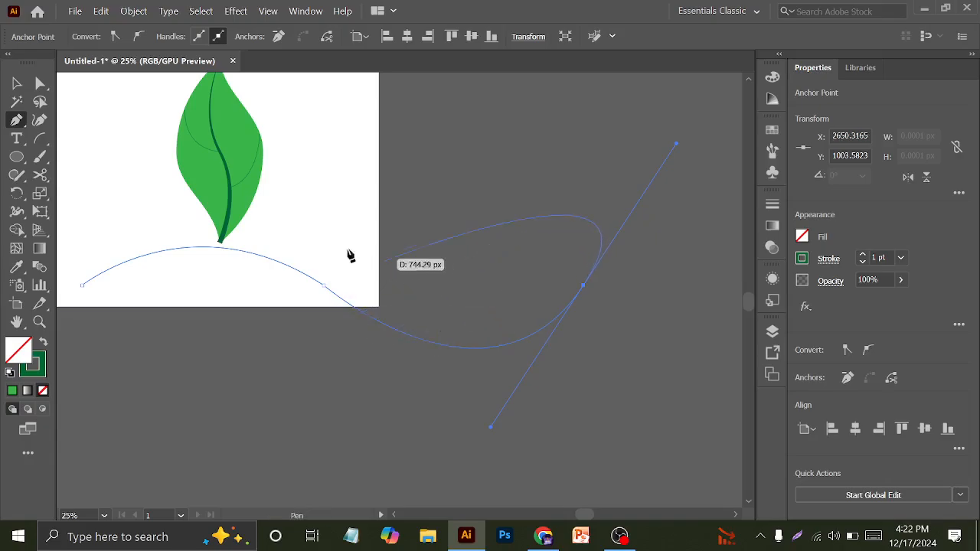
left_click(16, 83)
key("ctrl+z")
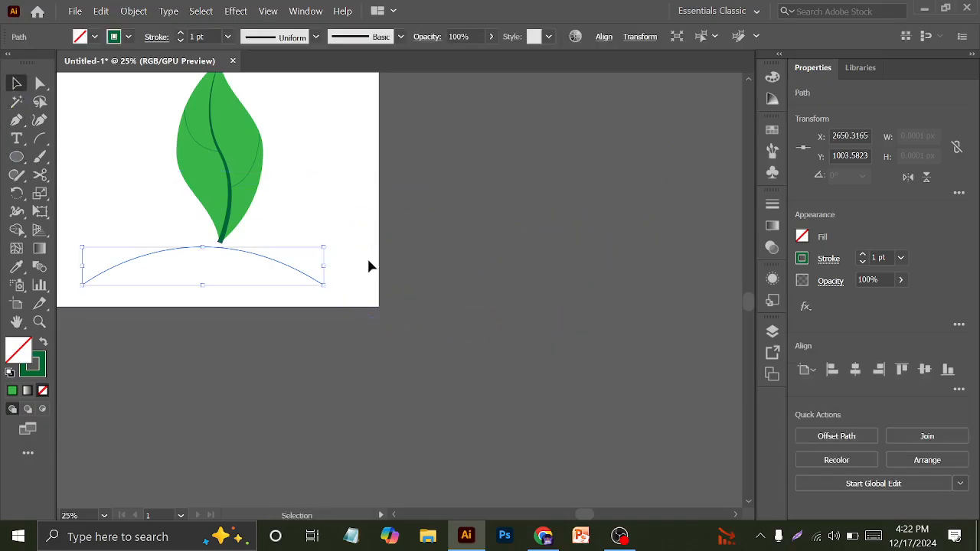
key("Delete")
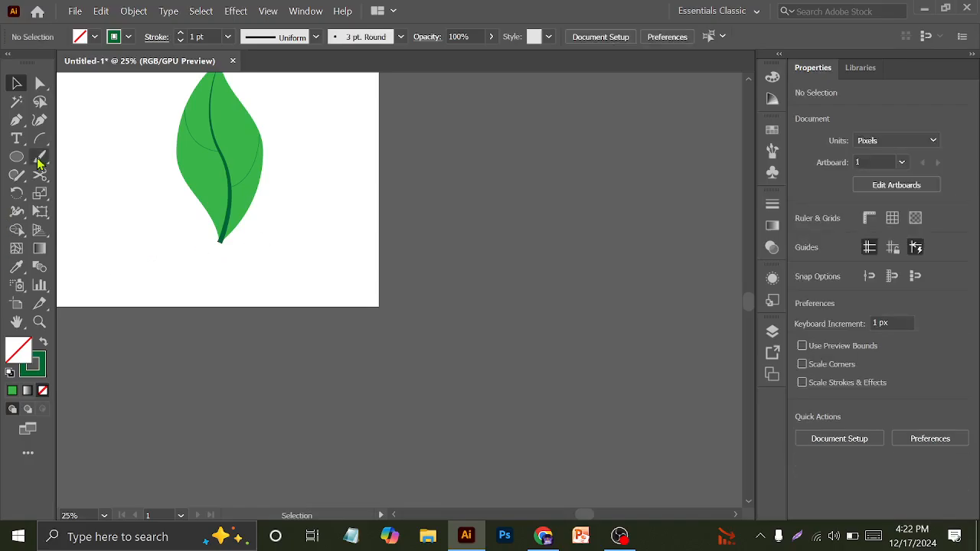
Step: Try out a single arched Pen tool segment beside the leaf's base, and undo the arch
left_click(16, 119)
left_click(299, 233)
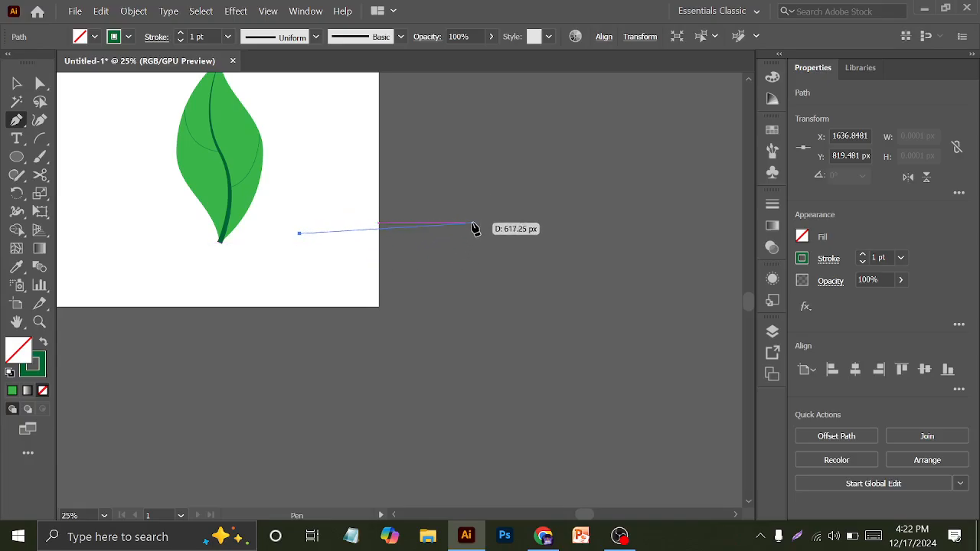
left_click(473, 232, "shift")
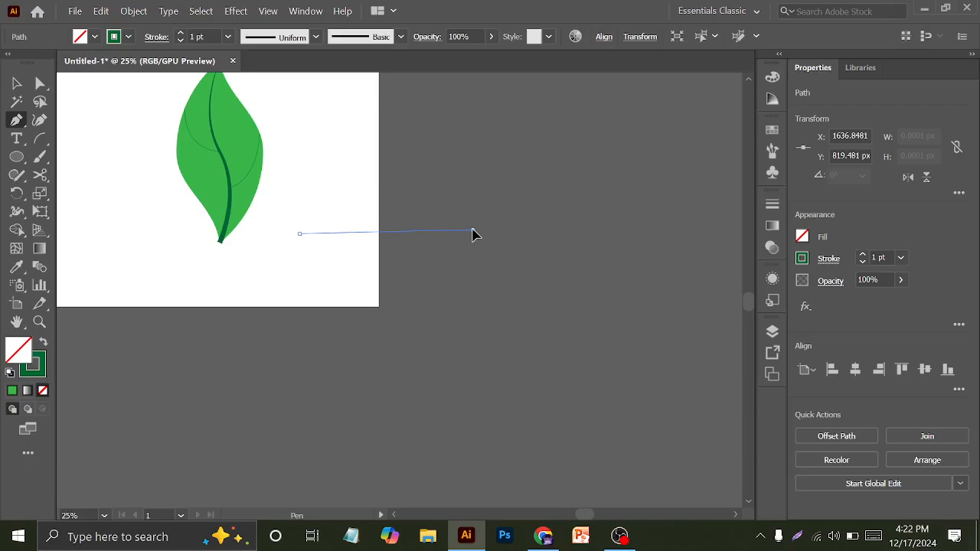
left_click_drag(472, 231, 563, 294)
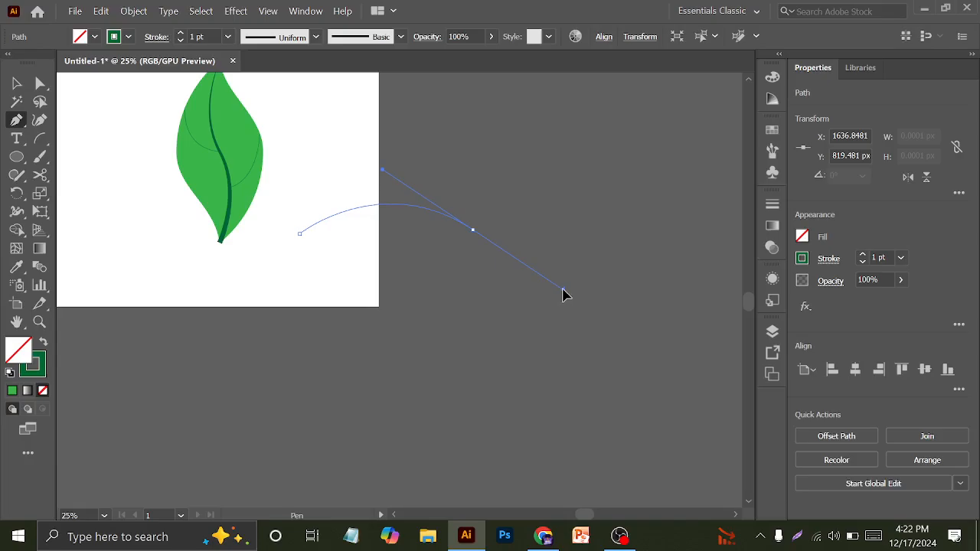
left_click_drag(472, 229, 344, 229)
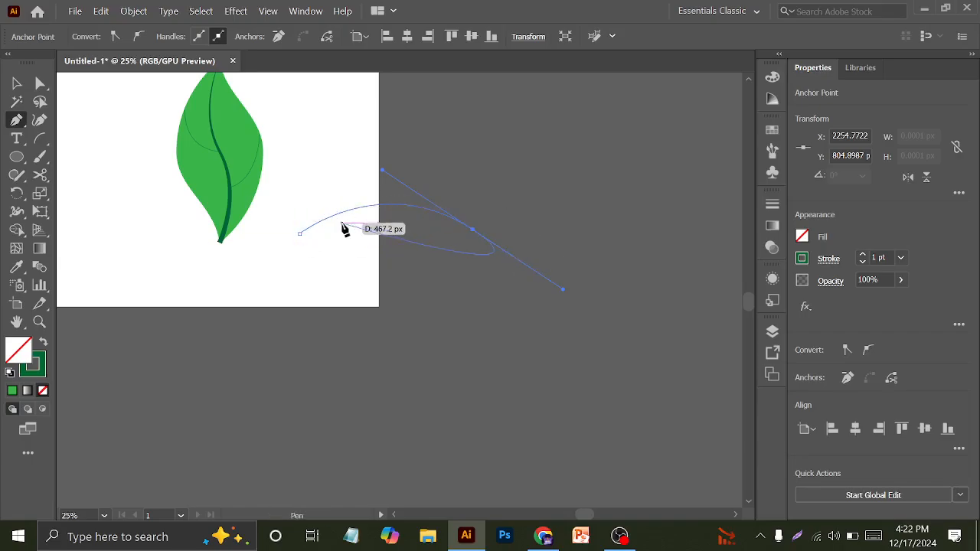
left_click(15, 83)
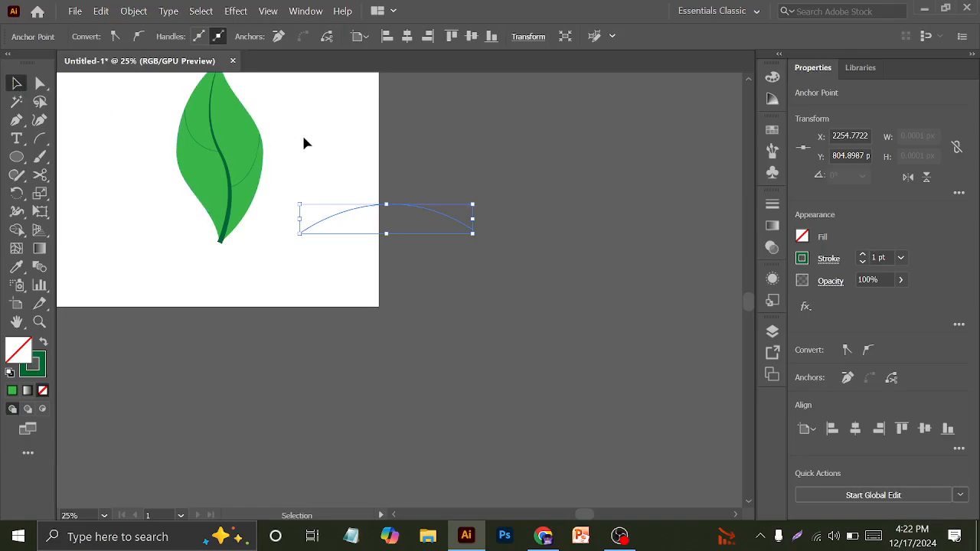
key("ctrl+z")
Step: Draw a short curved side vein from the upper center vein to the leaf's right edge near the tip
scroll(365, 244, "up", 1)
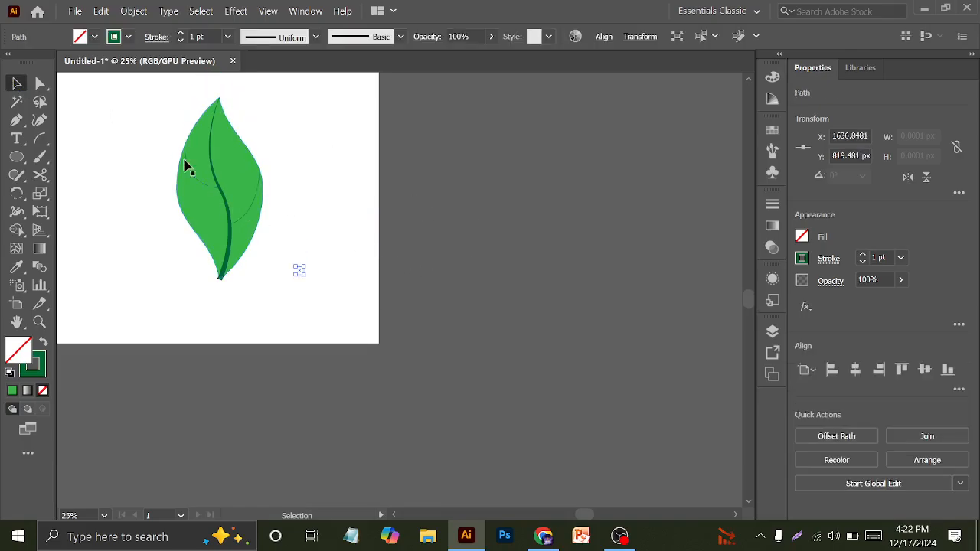
left_click(17, 120)
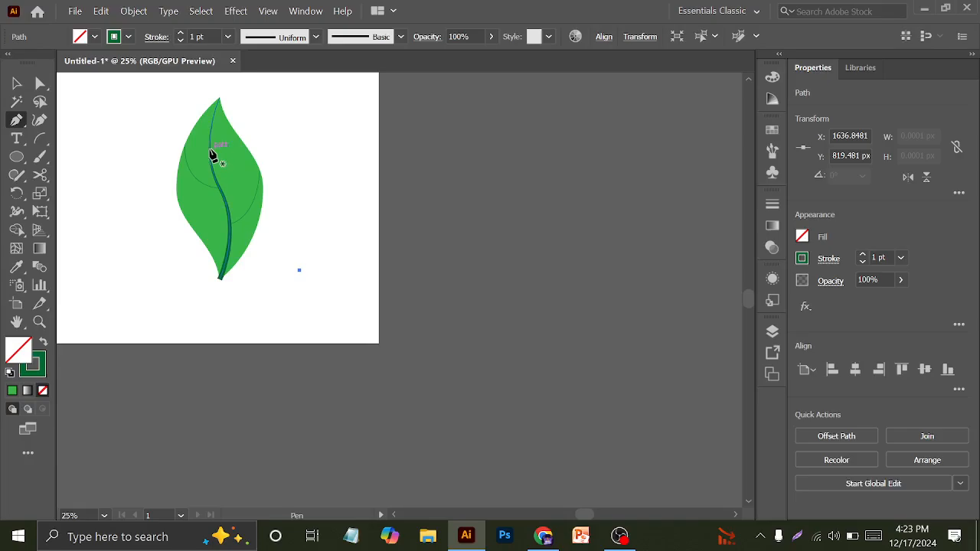
left_click(211, 149)
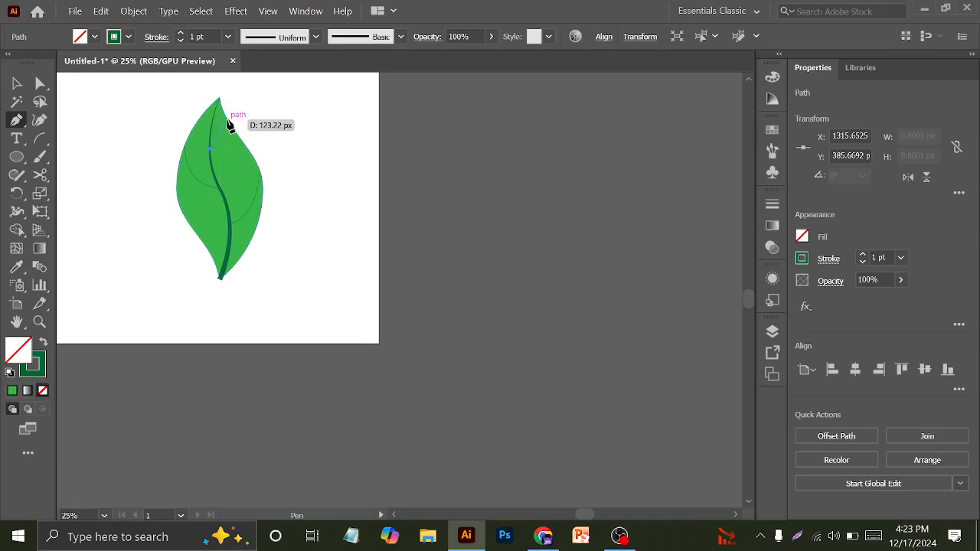
left_click(226, 118)
left_click_drag(227, 118, 223, 89)
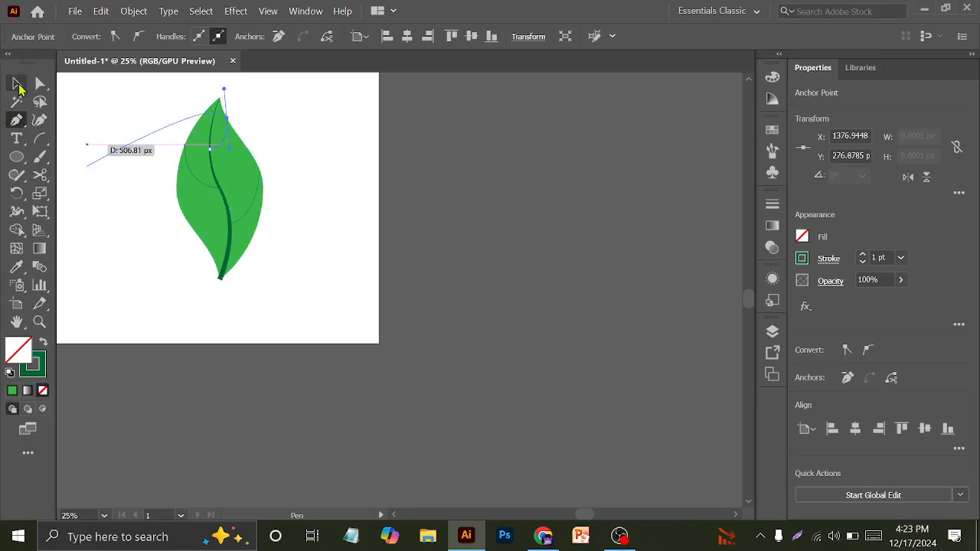
left_click(16, 82)
left_click(89, 164)
Step: Draw a curved side vein from the center vein near the leaf's base to the leaf's left edge
left_click(16, 120)
left_click(219, 278)
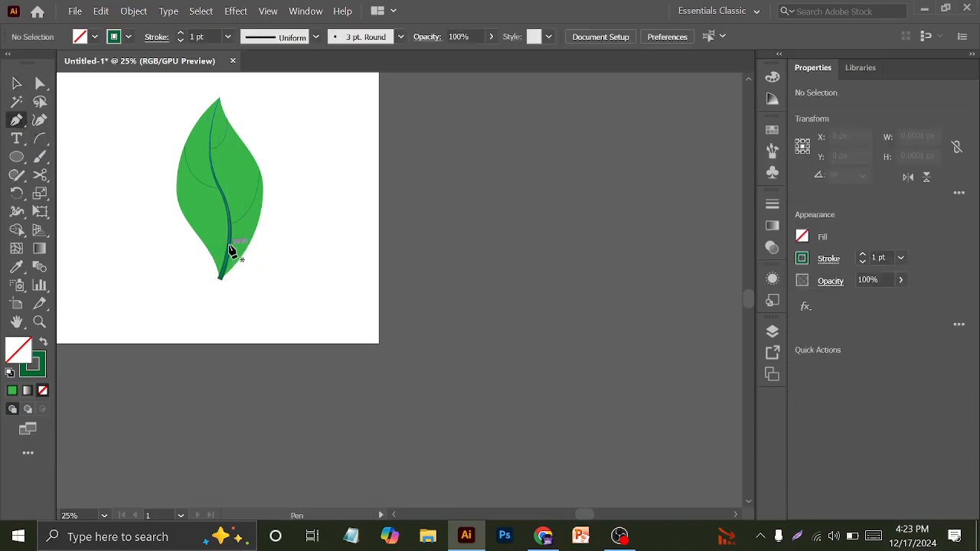
left_click(228, 246)
left_click(177, 192)
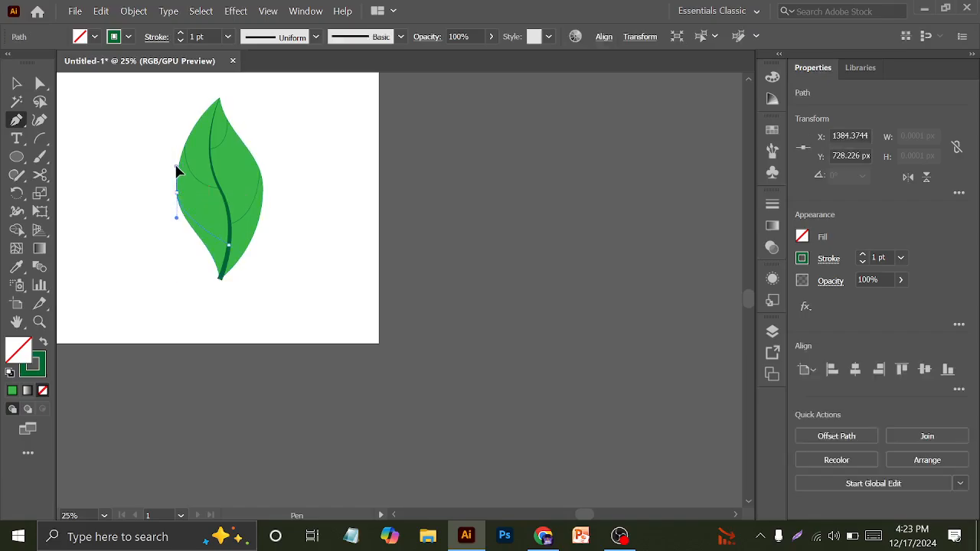
key("v")
left_click(133, 140)
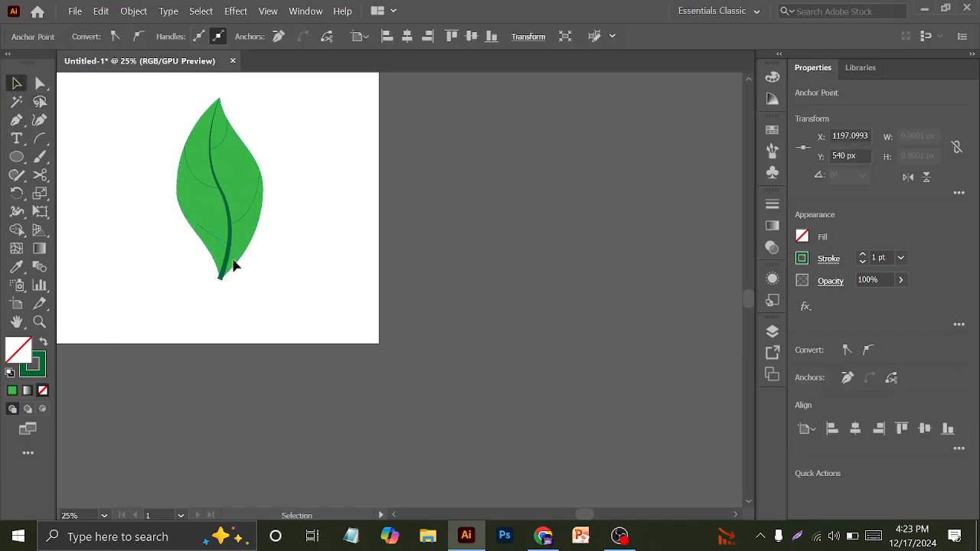
left_click_drag(184, 192, 241, 240)
scroll(257, 276, "up", 1)
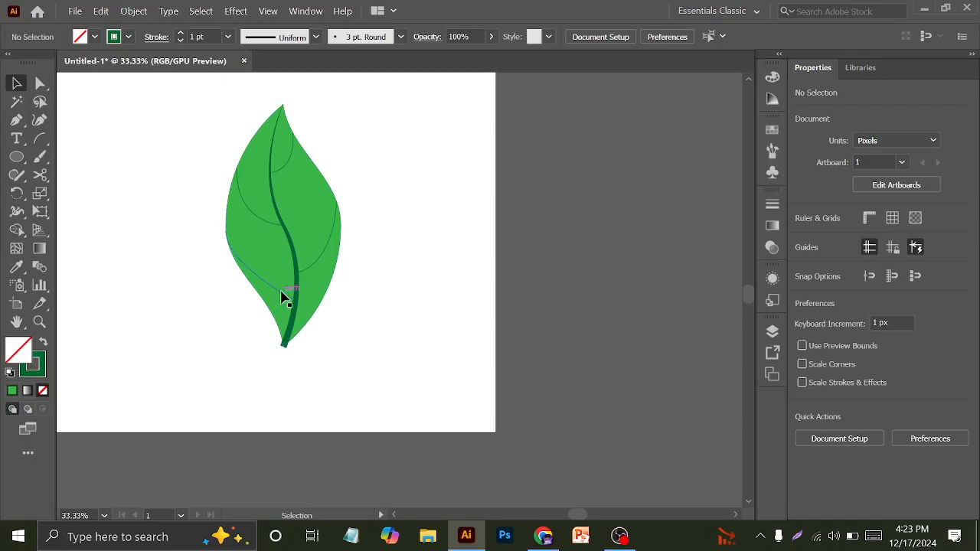
left_click(281, 292)
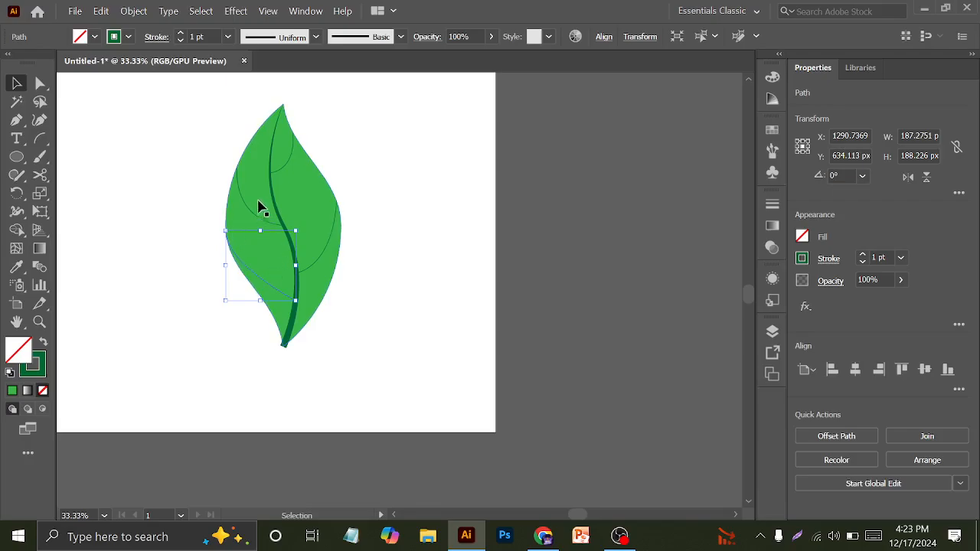
left_click(270, 163)
left_click_drag(205, 112, 387, 406)
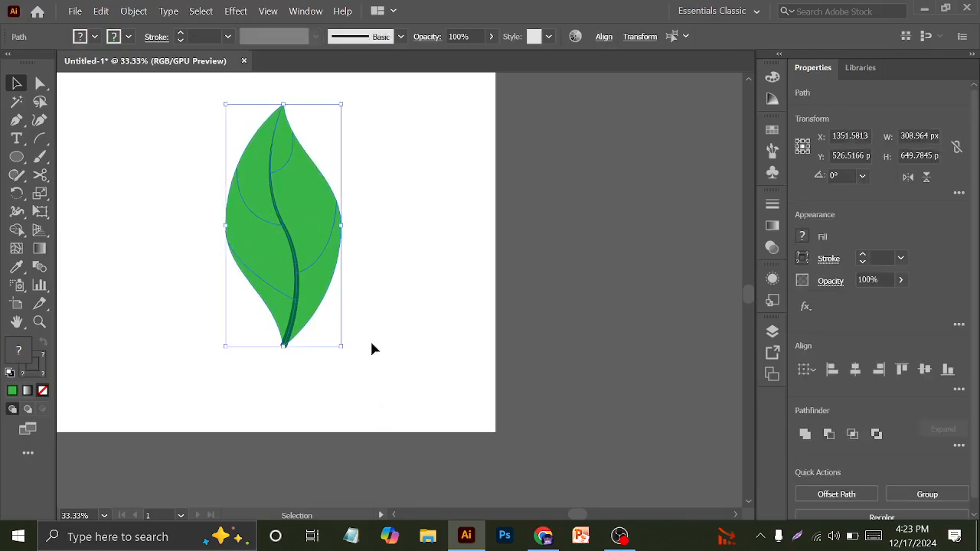
left_click(338, 237, "shift")
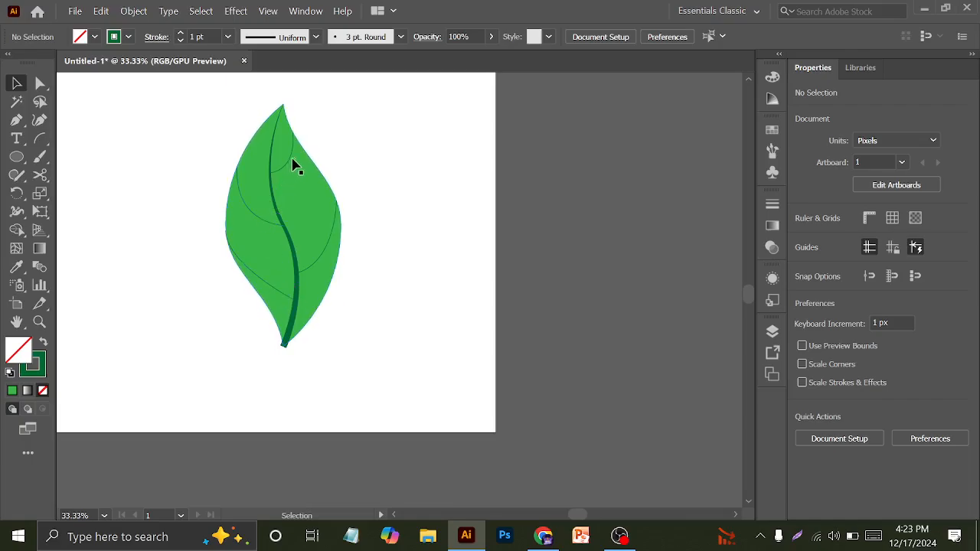
Step: Set the stroke weight of the leaf's four side veins to 7 pt
left_click(270, 287)
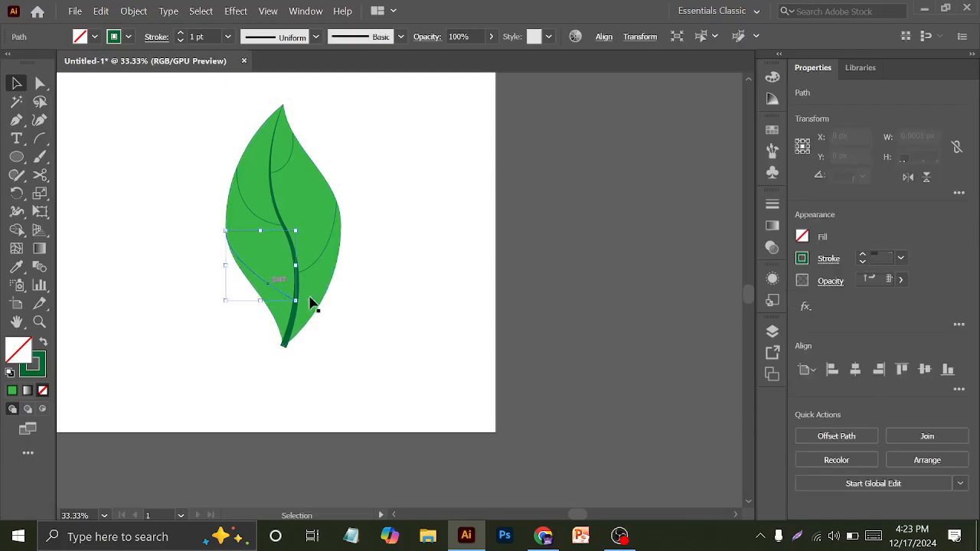
left_click(255, 216, "shift")
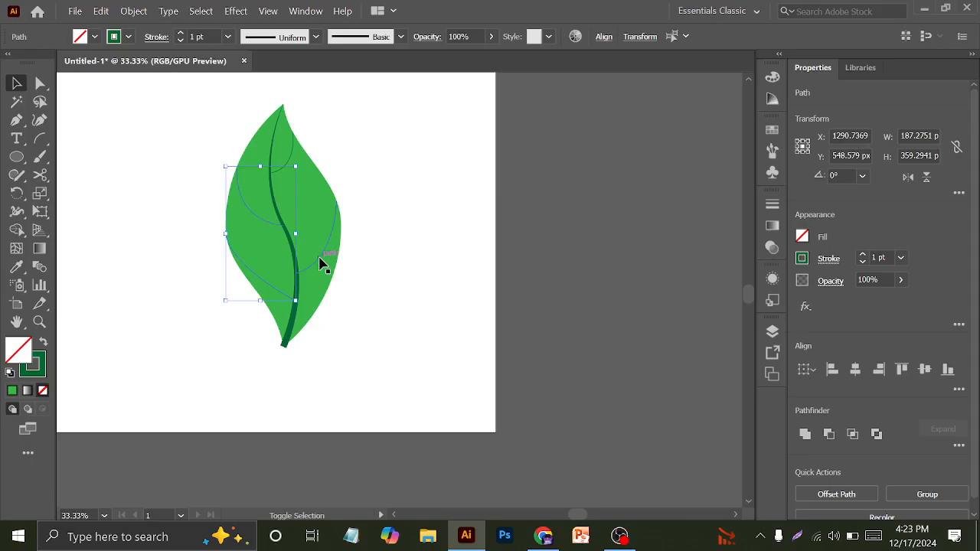
left_click(309, 208, "shift")
left_click(290, 155, "shift")
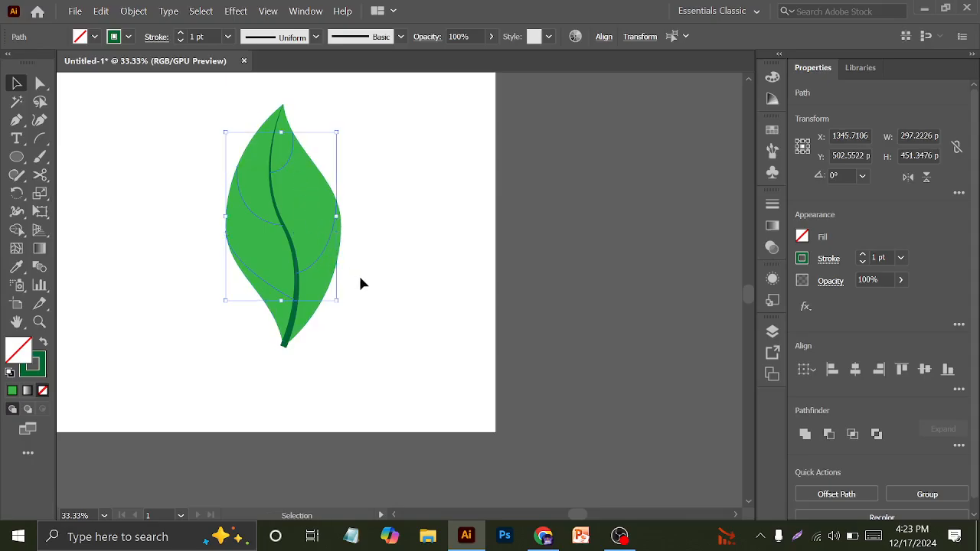
left_click_drag(393, 191, 429, 215)
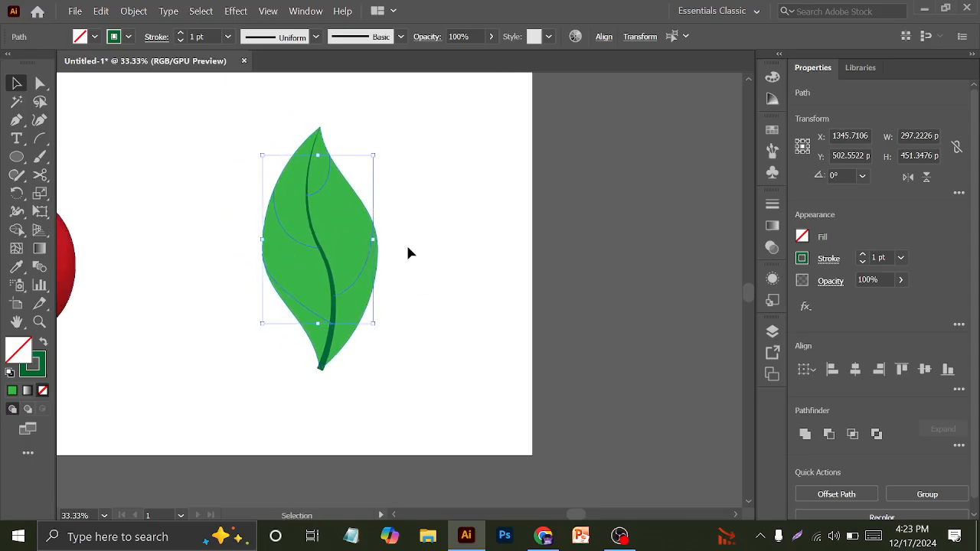
left_click(207, 35)
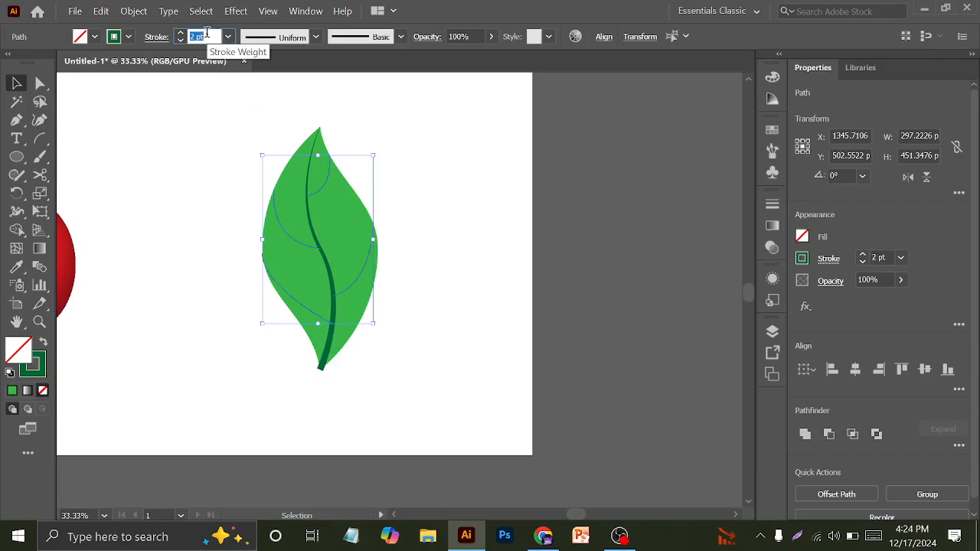
key("Up")
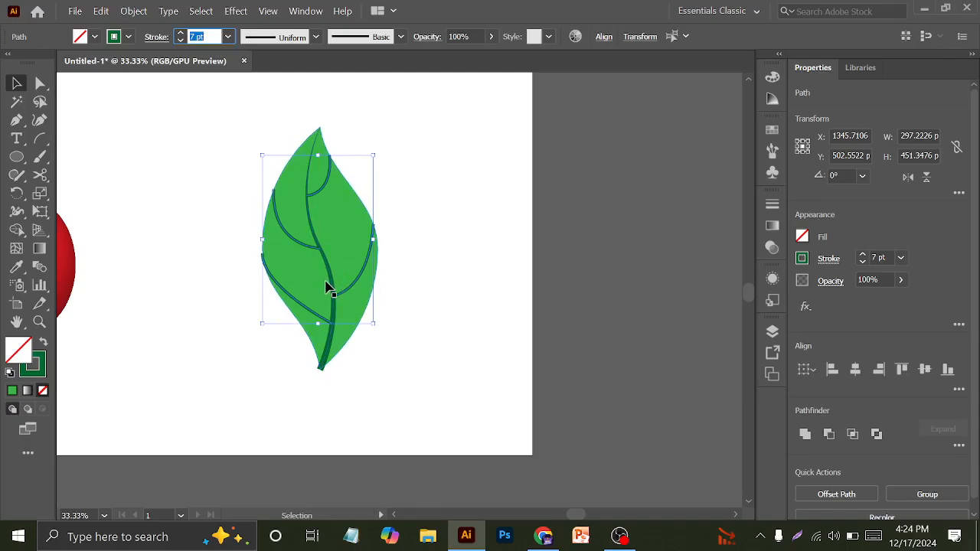
Step: Apply the triangular tapered width profile to the four side veins so they narrow towards the leaf's edges
left_click(316, 38)
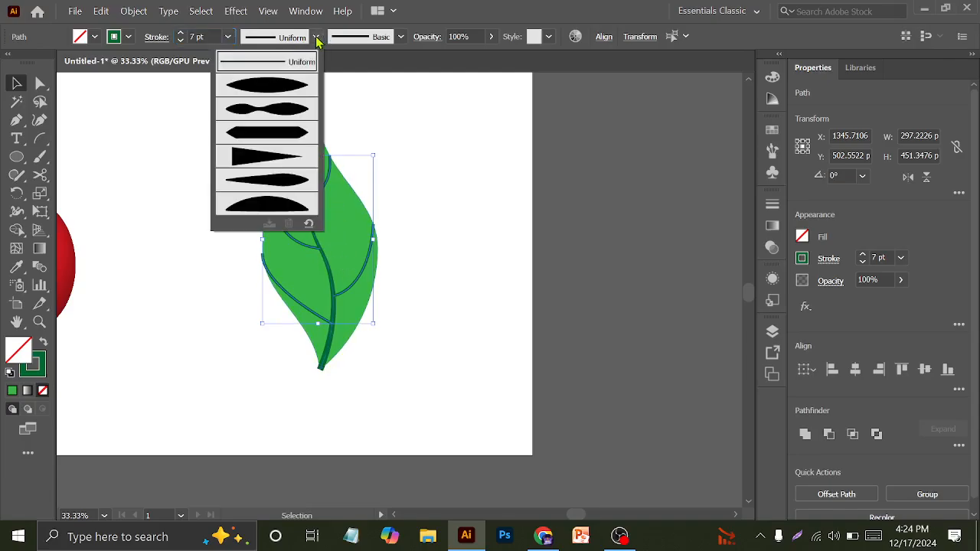
left_click(266, 160)
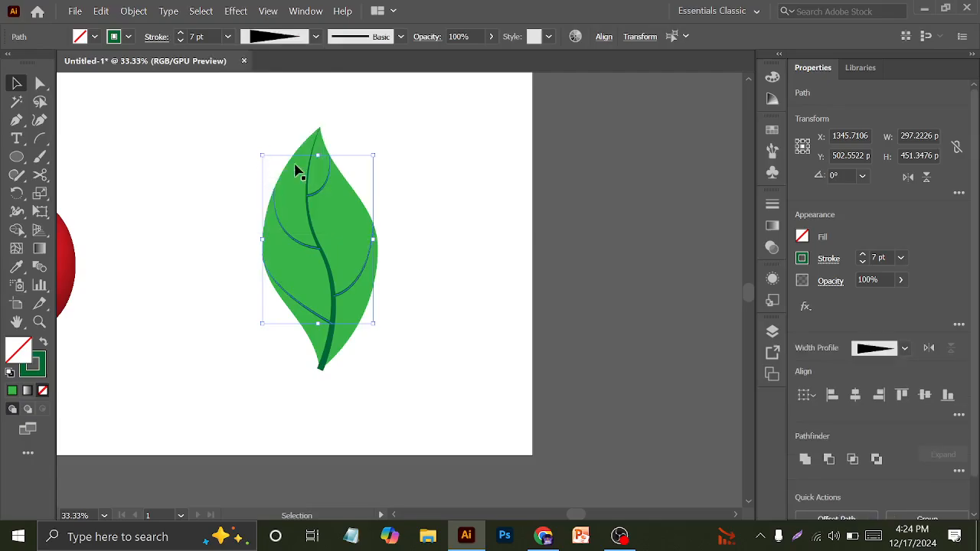
left_click(450, 223)
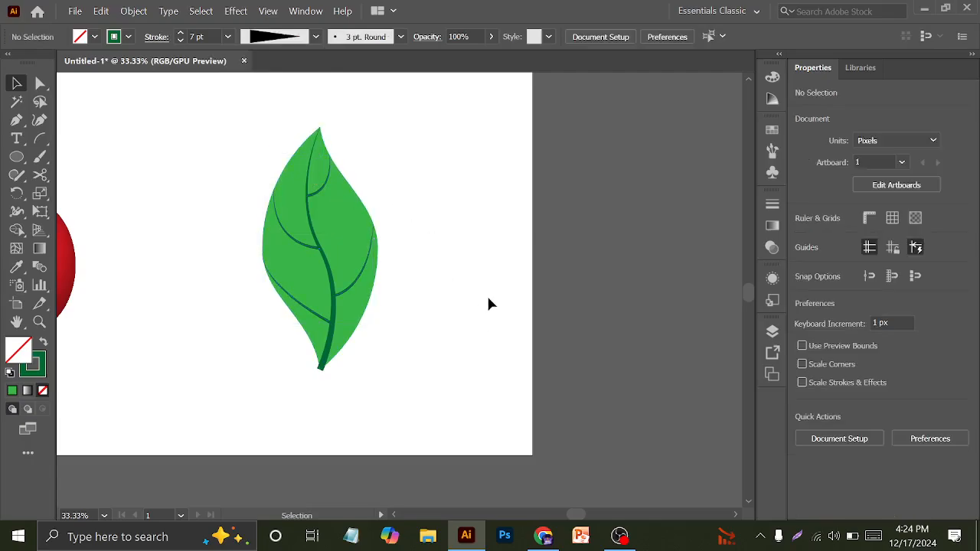
Step: Duplicate the complete leaf with its veins and place the copy to the right of the original
left_click_drag(254, 140, 406, 335)
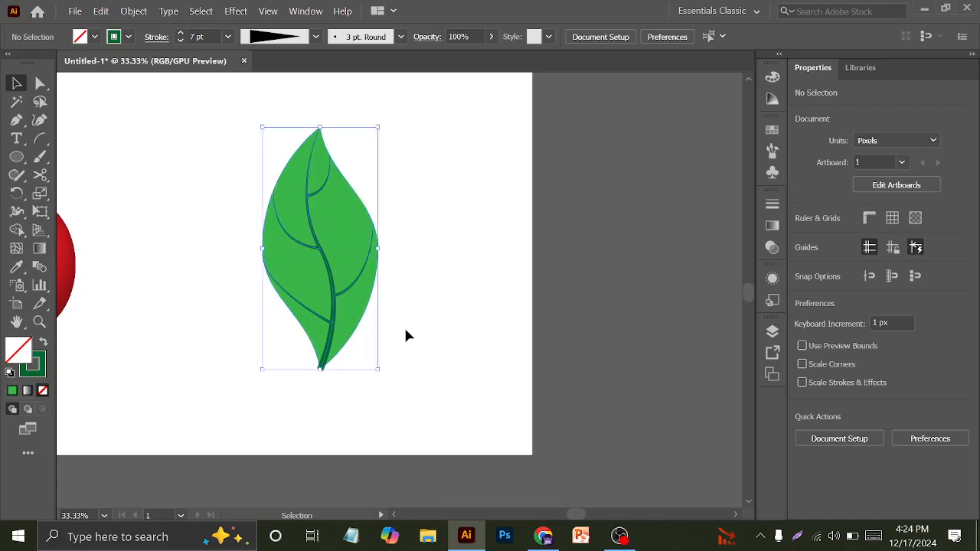
left_click_drag(435, 278, 612, 313)
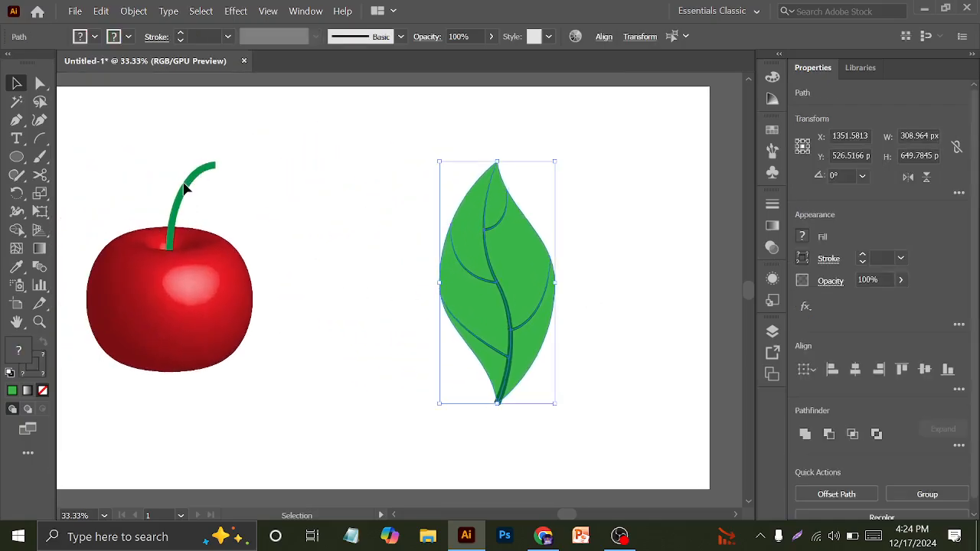
left_click_drag(522, 294, 672, 282)
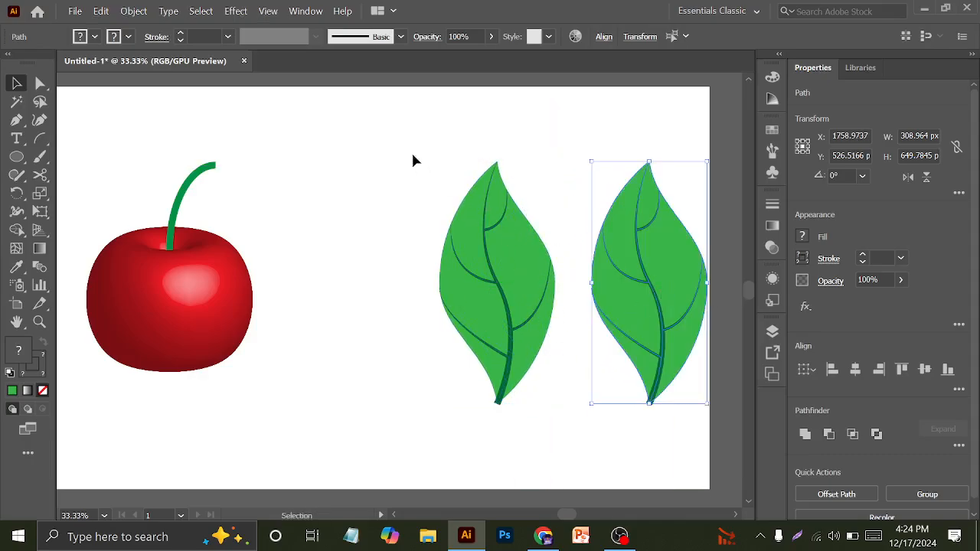
Step: Try shrinking the original leaf with its veins before expanding the strokes, and undo the scaling
left_click_drag(411, 153, 545, 407)
left_click_drag(554, 163, 508, 261)
left_click(529, 326)
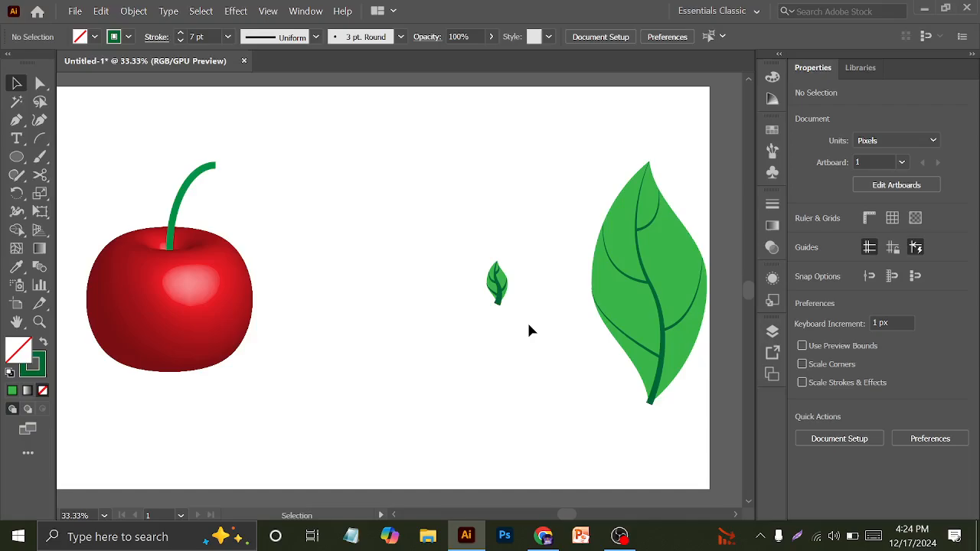
key("ctrl+z")
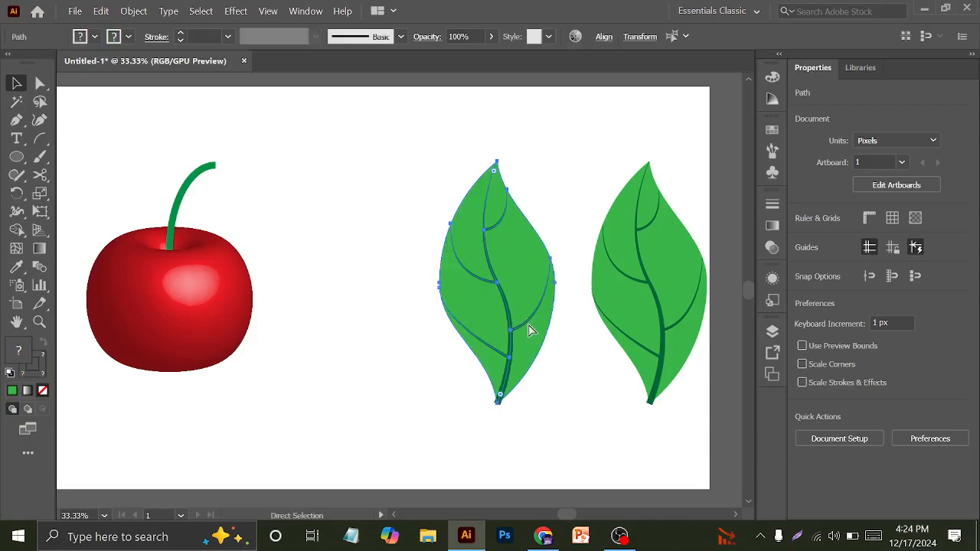
Step: Expand the appearance of the original leaf and all its veins, leaving the right-hand copy as it is
left_click(404, 242)
left_click_drag(433, 155, 544, 422)
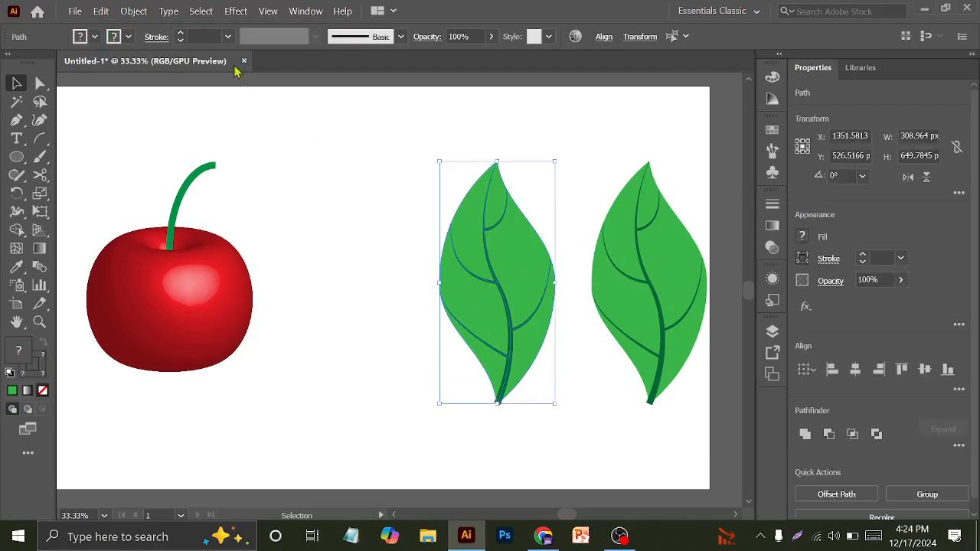
left_click(136, 11)
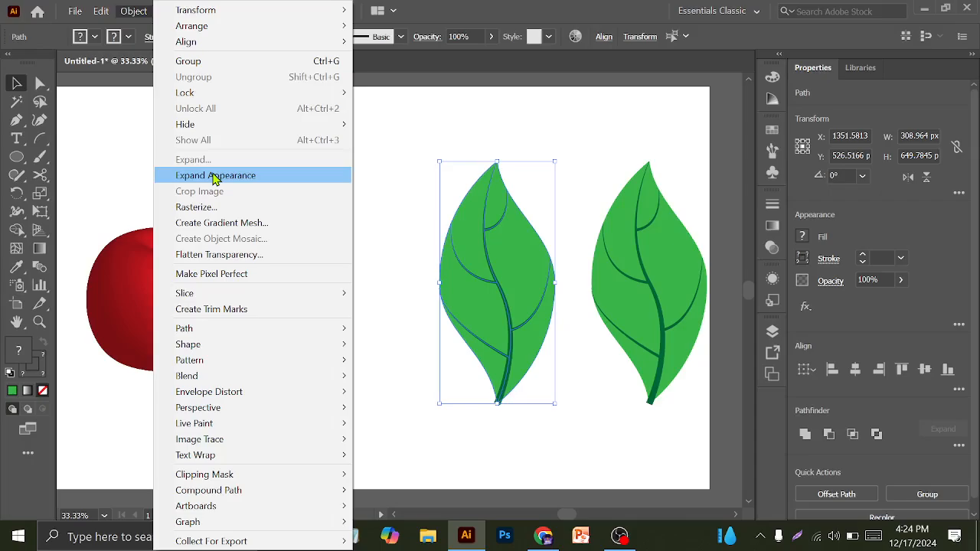
left_click(215, 177)
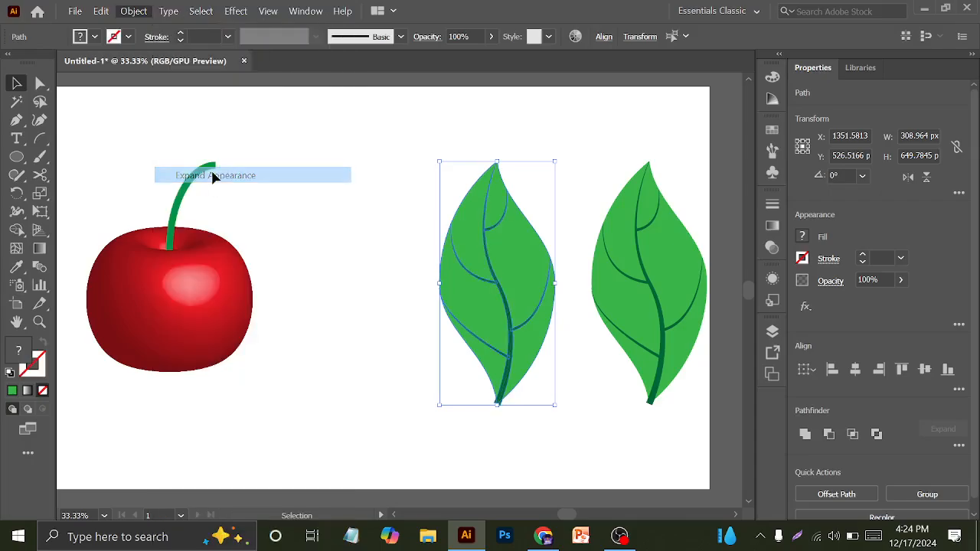
left_click(368, 163)
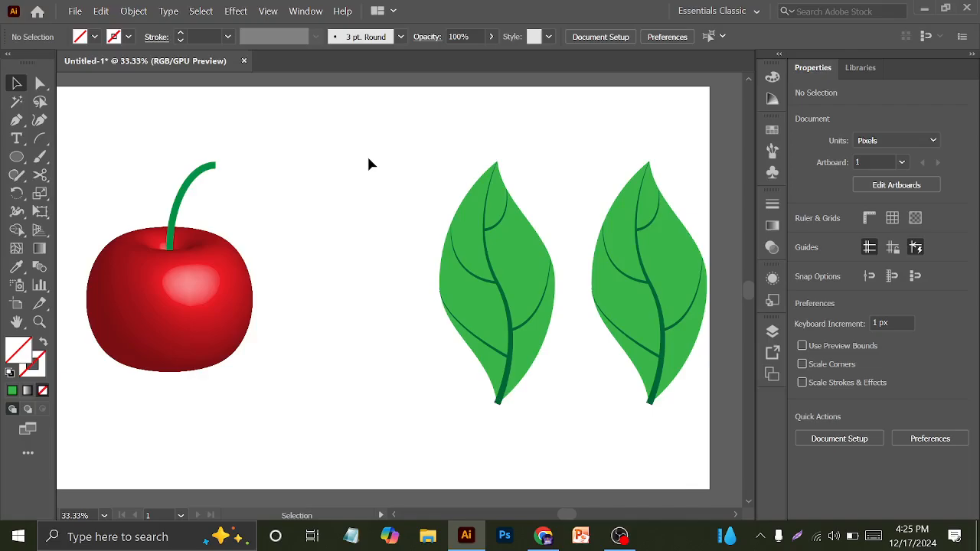
Step: Group the expanded leaf shape and its veins into one object
left_click_drag(415, 127, 541, 426)
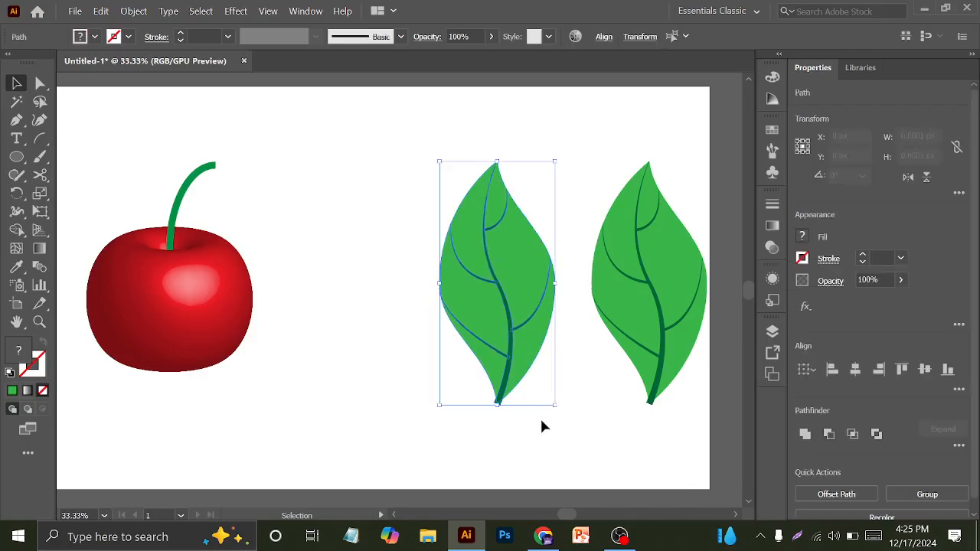
key("a")
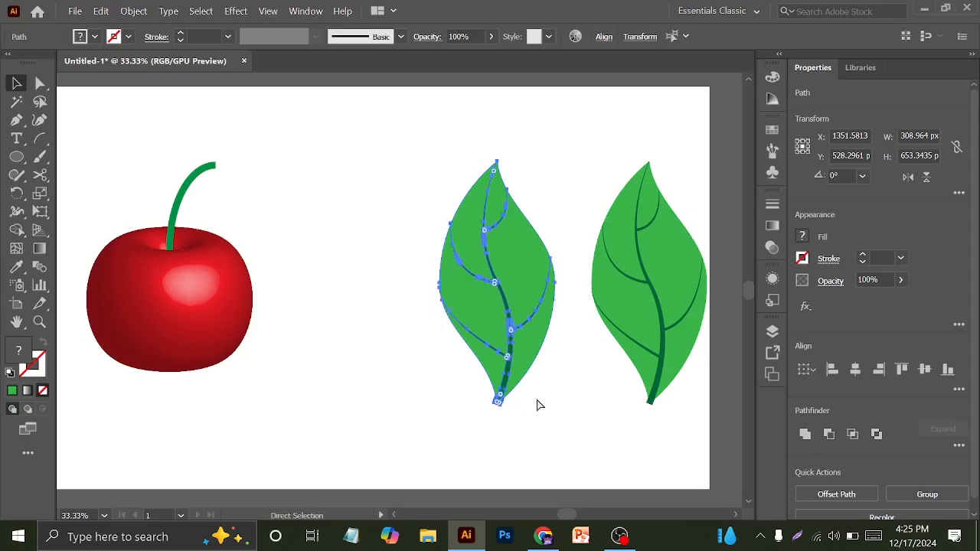
key("v")
key("ctrl+g")
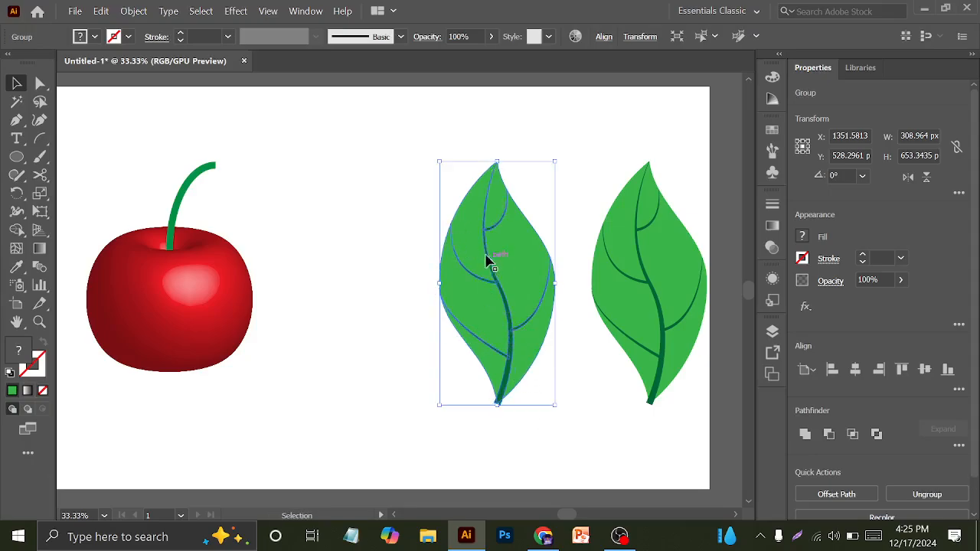
Step: Scale the grouped leaf down and attach two rotated copies to the cherry's stem, one on each side
left_click_drag(518, 291, 426, 285)
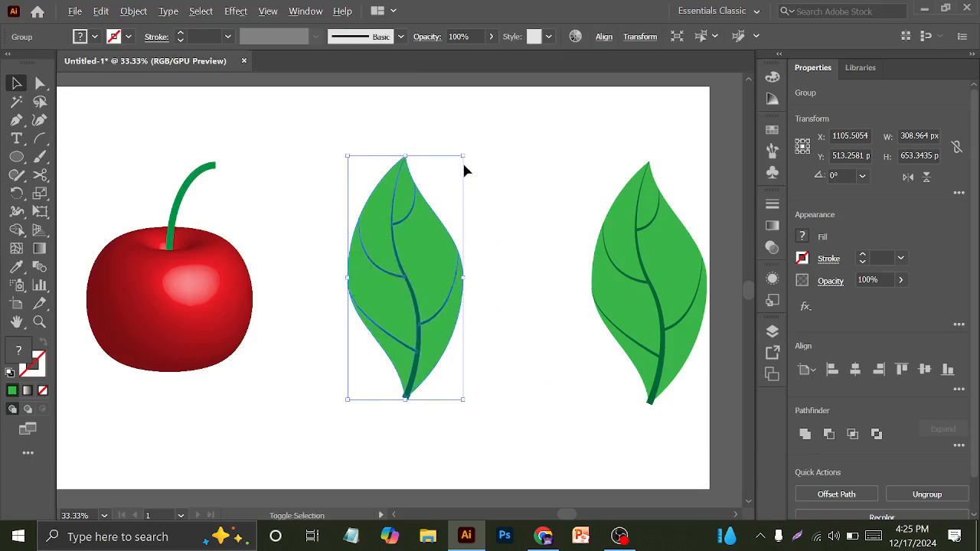
left_click_drag(462, 157, 205, 200)
left_click_drag(206, 200, 169, 178)
left_click(272, 189)
left_click(300, 204)
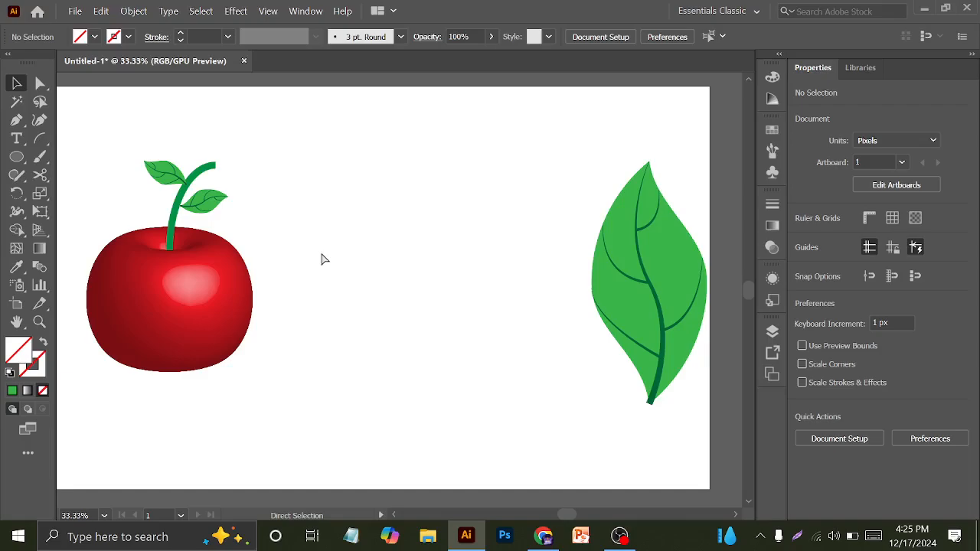
Step: Examine the cherry, stem and leaf paths in outline view, and return to the normal preview
key("ctrl+y")
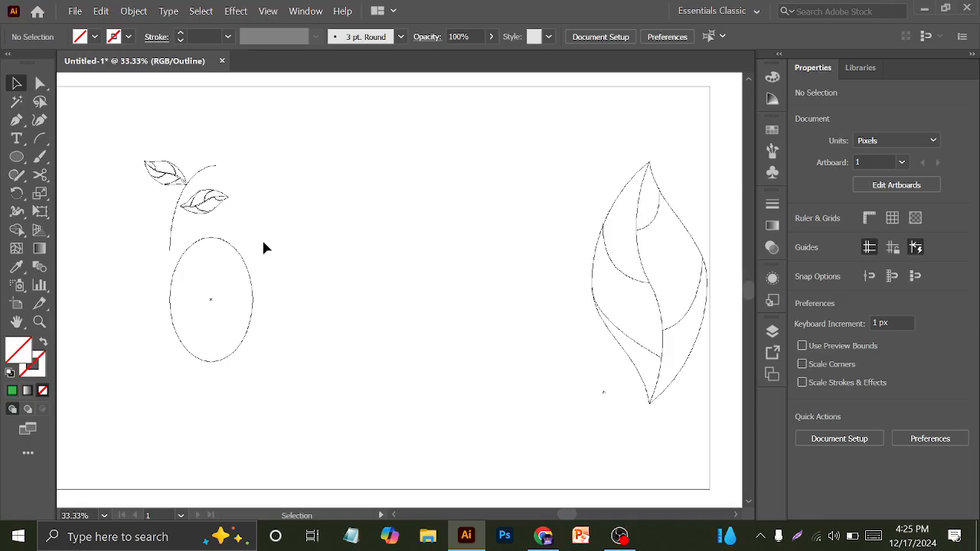
left_click_drag(263, 247, 234, 311)
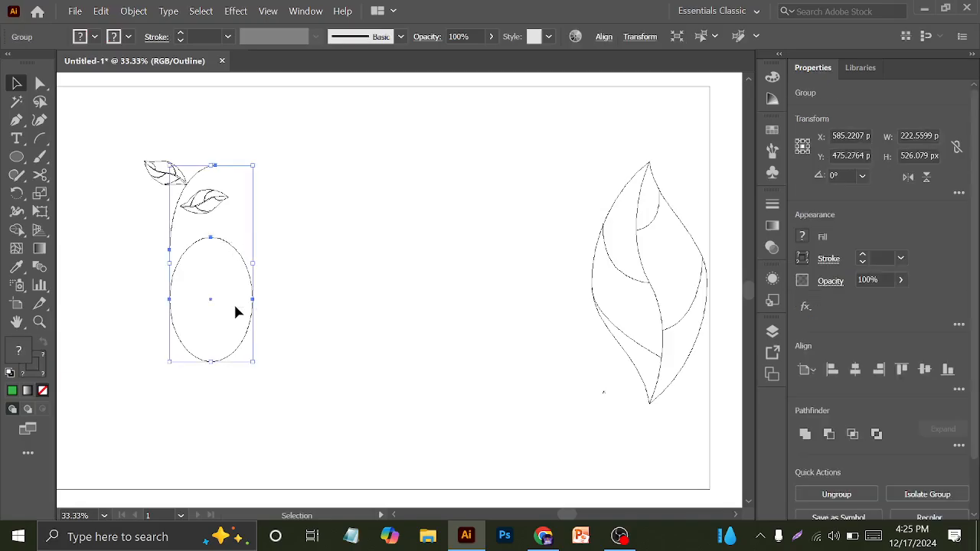
key("ctrl+y")
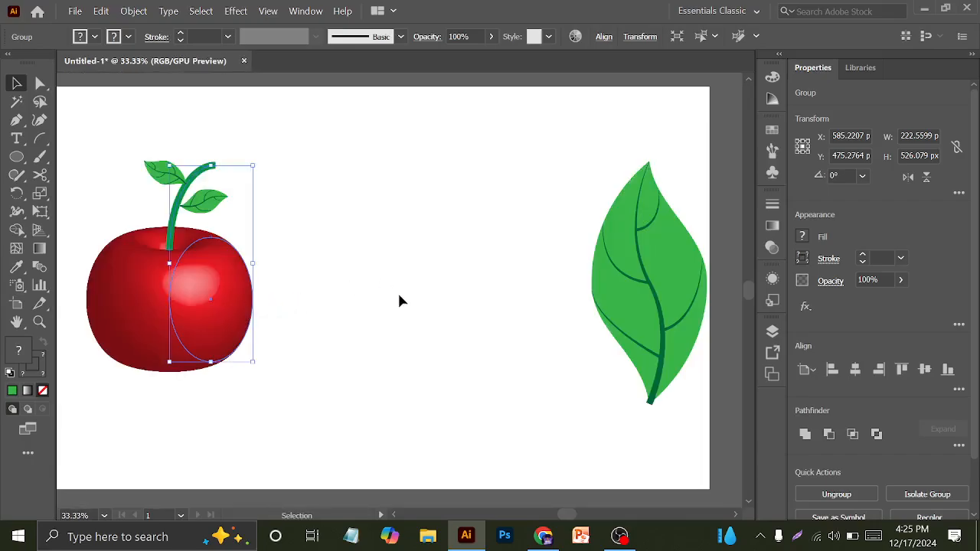
left_click(344, 324)
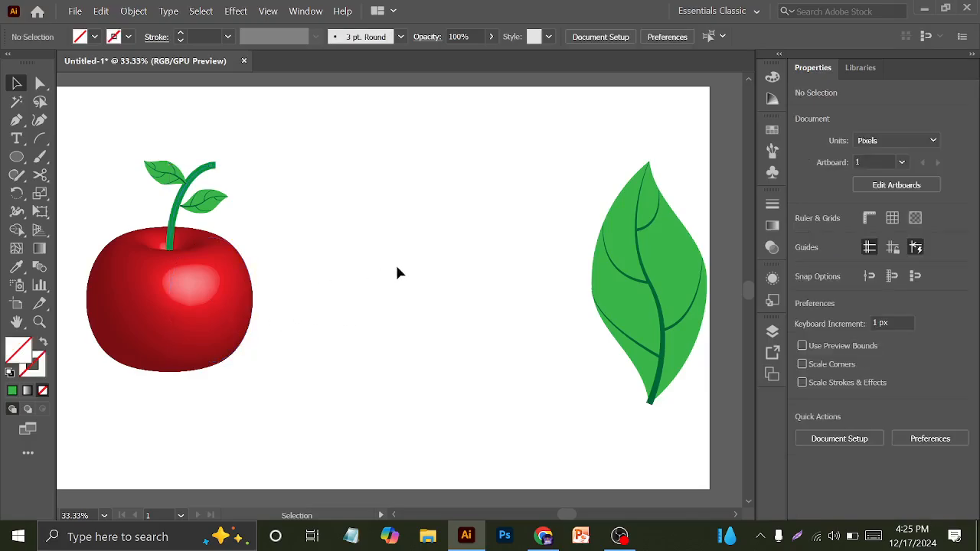
Step: Duplicate the cherry with its stem, without the small leaves, and place the copy between the original and the large leaf
left_click_drag(357, 245, 426, 259)
scroll(262, 308, "up", 1)
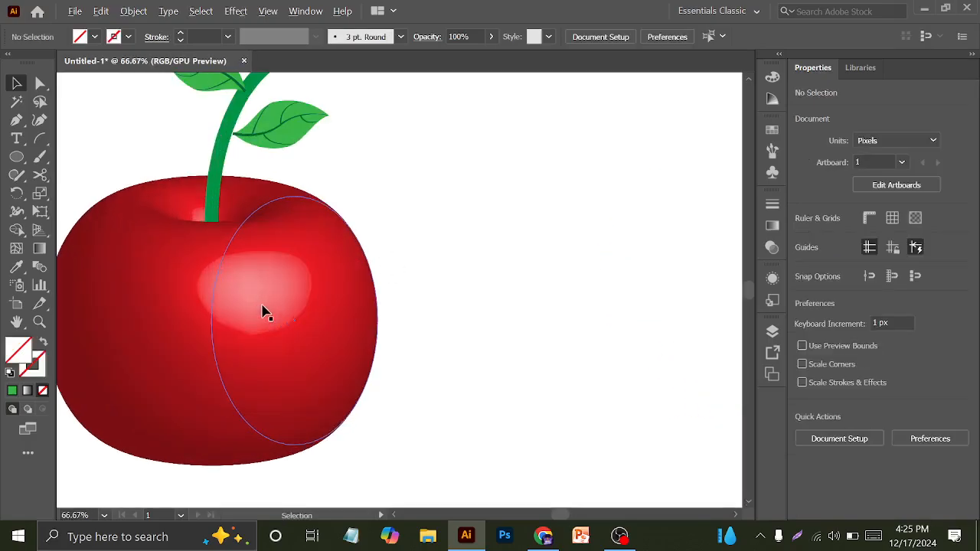
scroll(262, 308, "down", 1)
left_click_drag(280, 299, 470, 313, "alt")
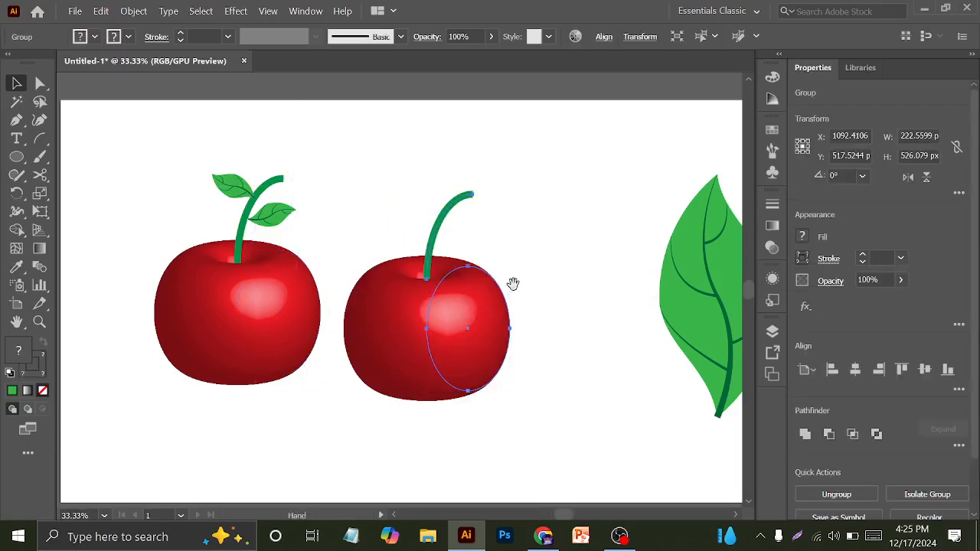
left_click_drag(512, 284, 385, 251)
left_click_drag(354, 280, 415, 294)
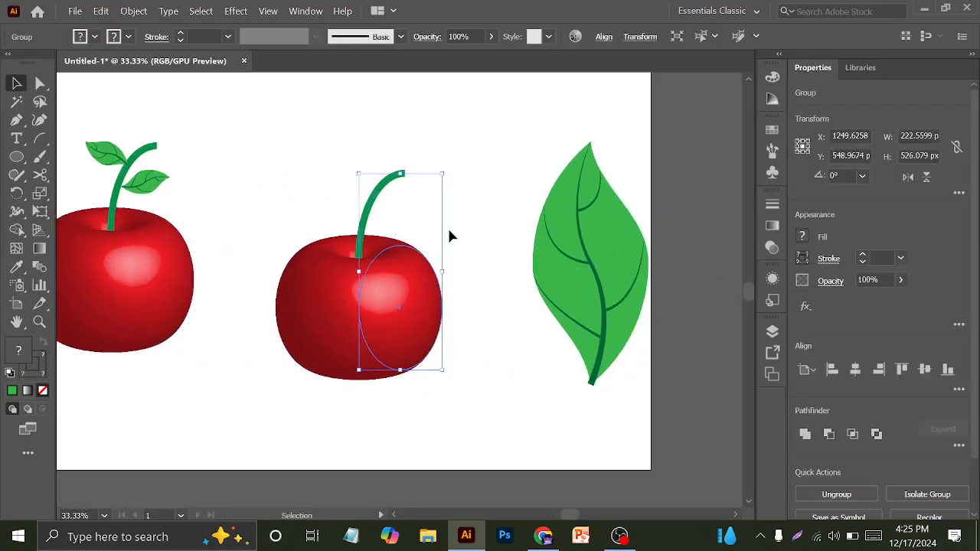
left_click(479, 229)
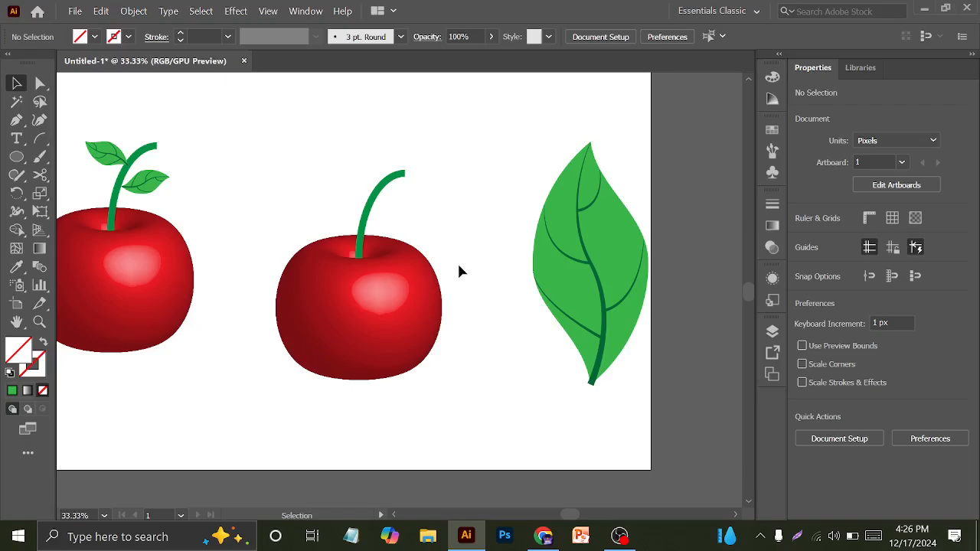
Step: Ungroup the duplicate cherry and move its stem up, clear of the fruit
left_click(357, 328)
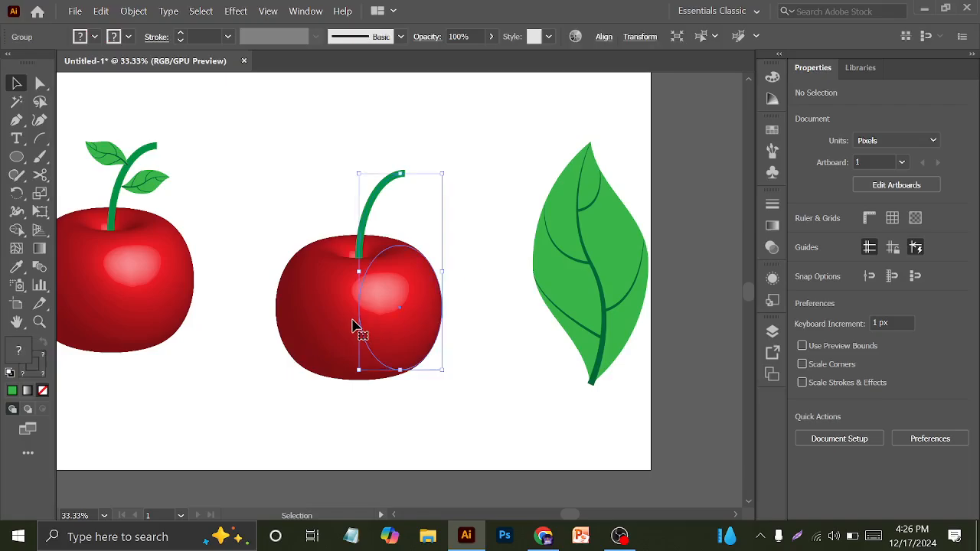
right_click(354, 329)
left_click(454, 202)
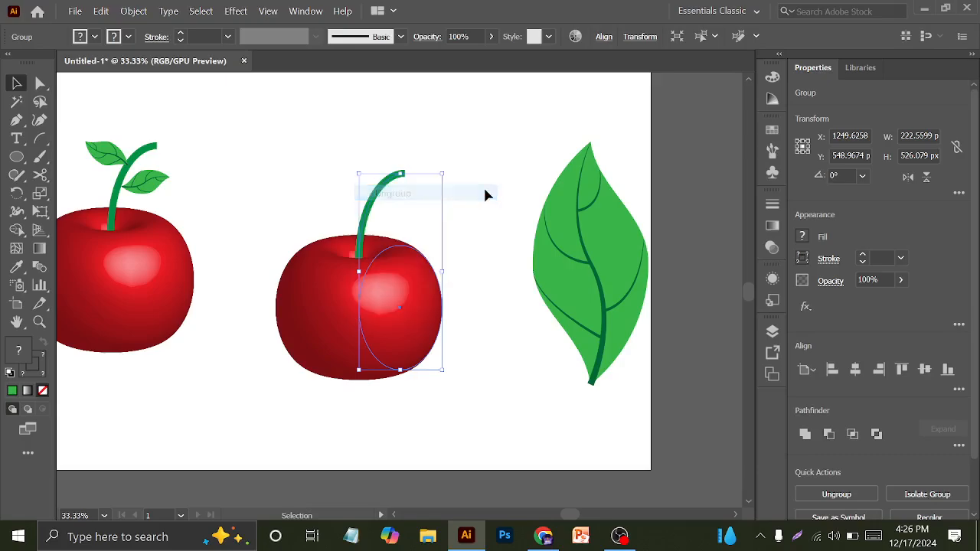
left_click(349, 153)
left_click(395, 187)
left_click(393, 181)
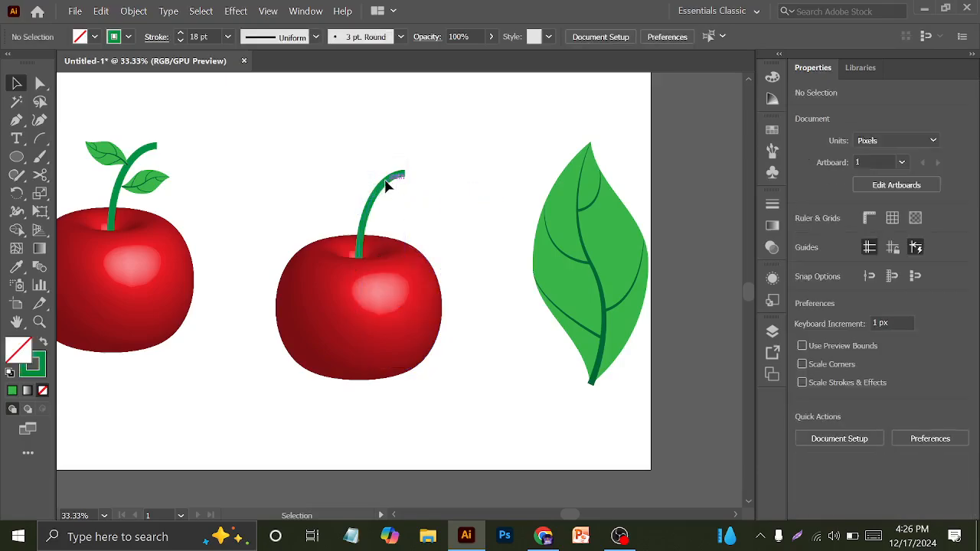
left_click_drag(385, 181, 397, 141)
left_click(446, 243)
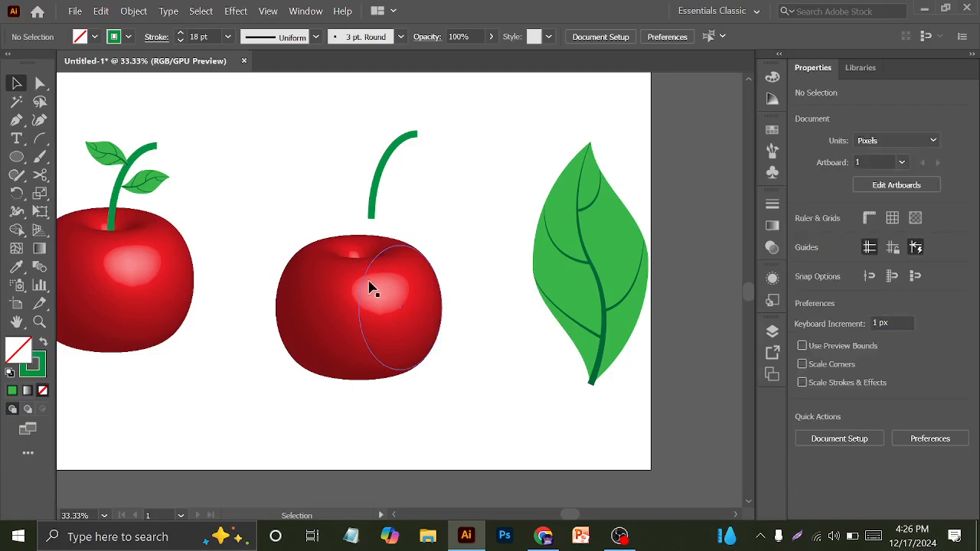
Step: Expand the appearance of the duplicate cherry's 3D Revolve ellipse so the fruit becomes regular vector paths
left_click(375, 307)
left_click(467, 272)
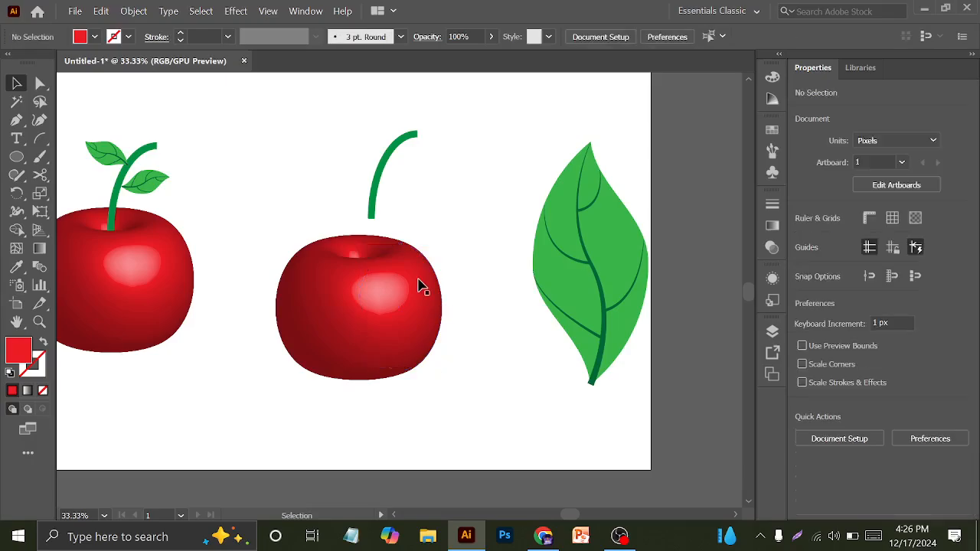
left_click(417, 278)
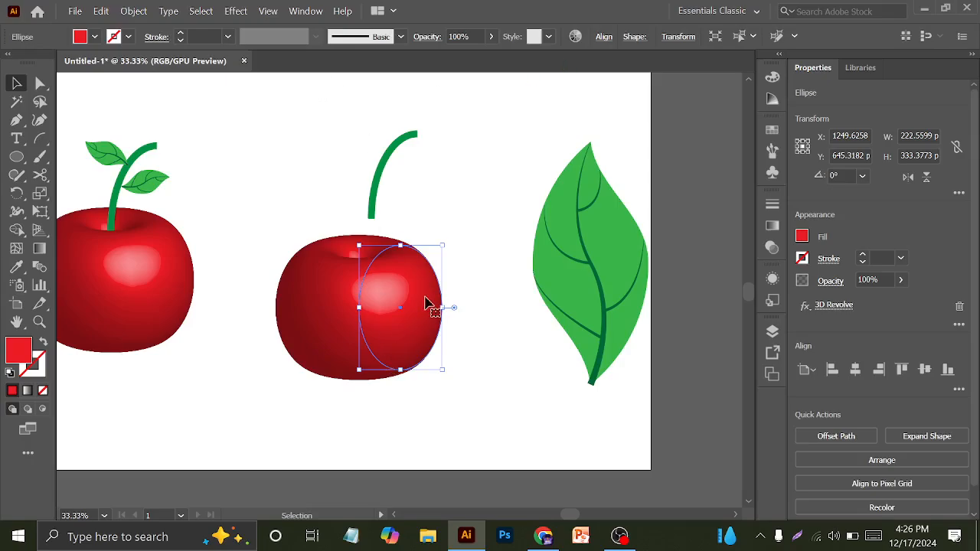
scroll(423, 282, "down", 1)
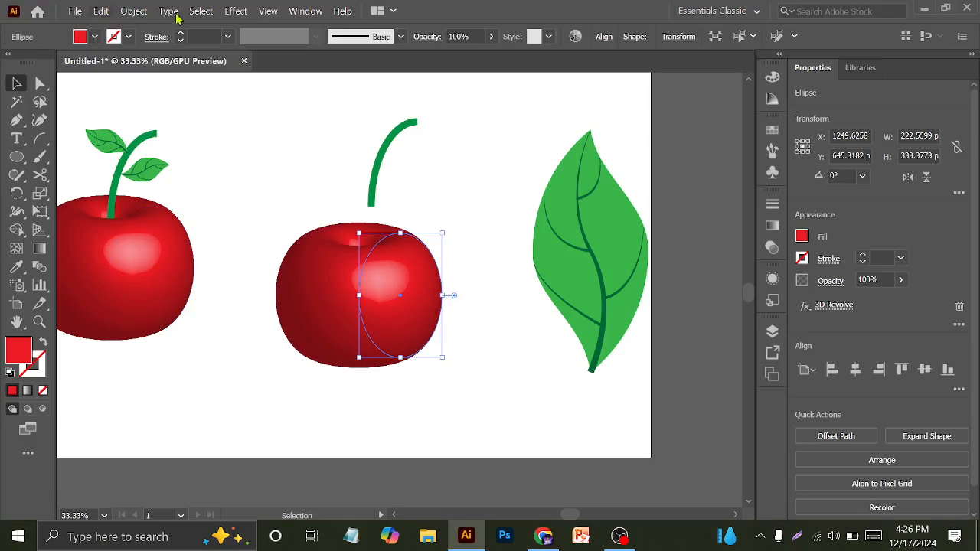
left_click(207, 9)
left_click(169, 10)
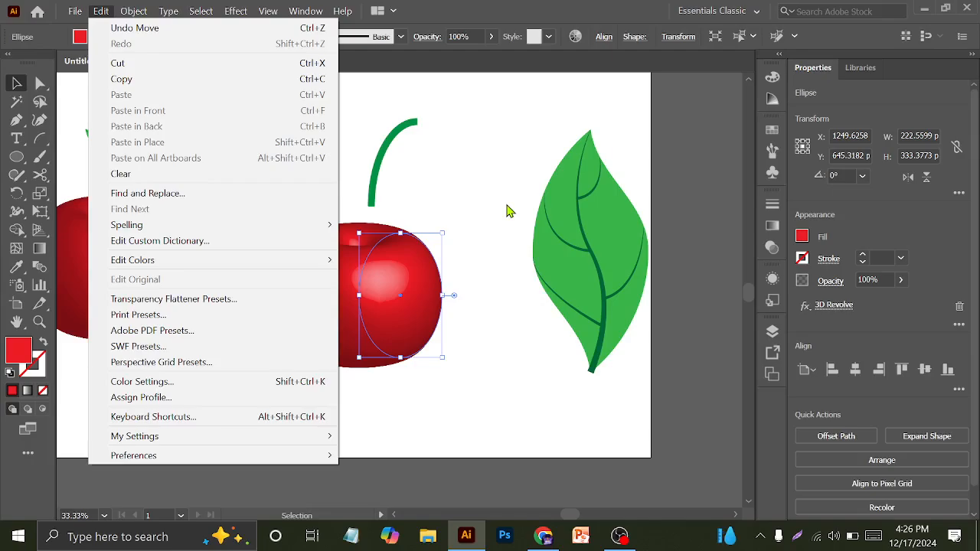
left_click(508, 292)
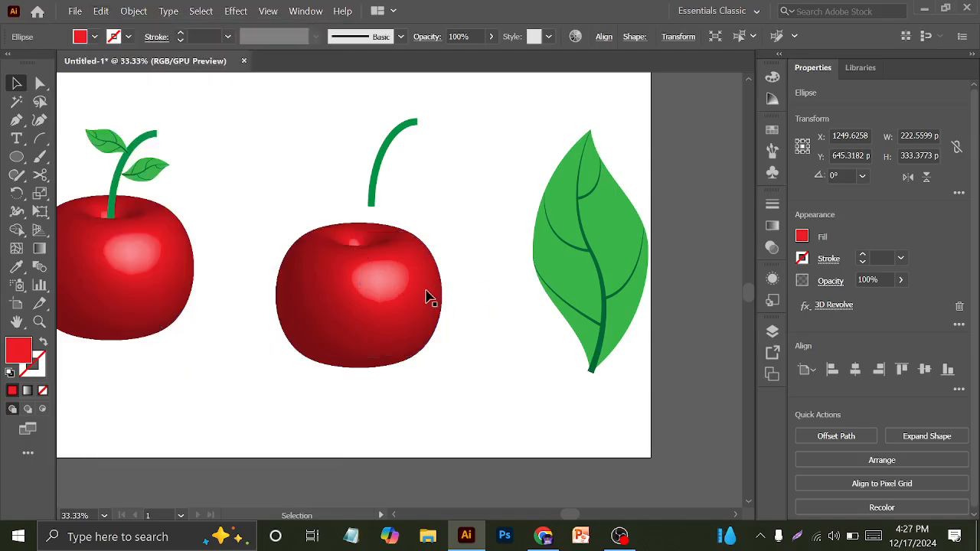
left_click(410, 285)
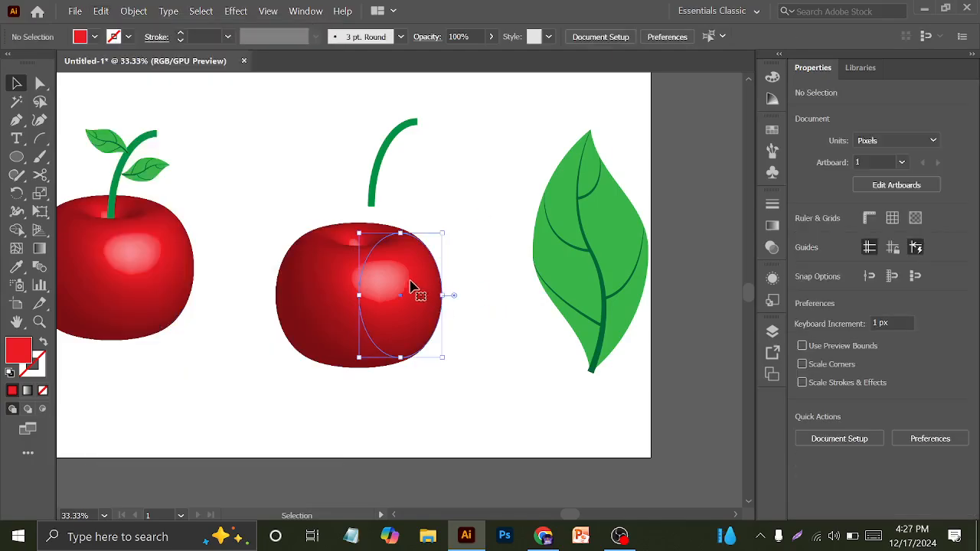
left_click(133, 10)
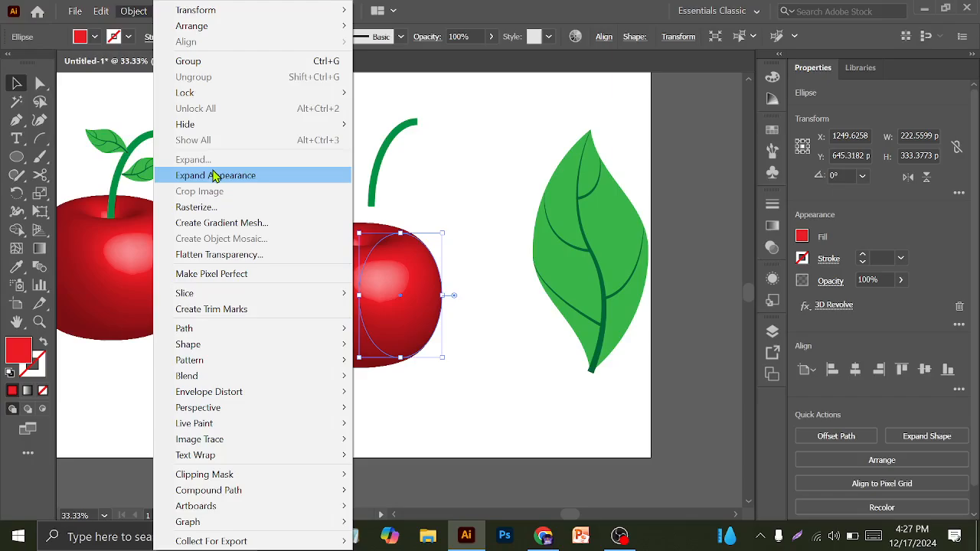
left_click(206, 178)
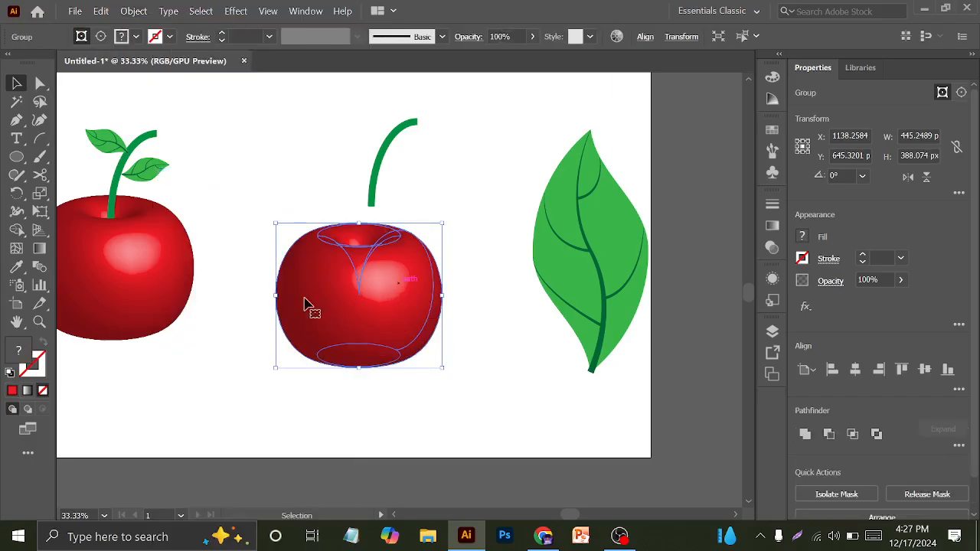
Step: Compare the paths of the original and expanded cherries in outline view, and return to the normal preview
left_click(168, 271)
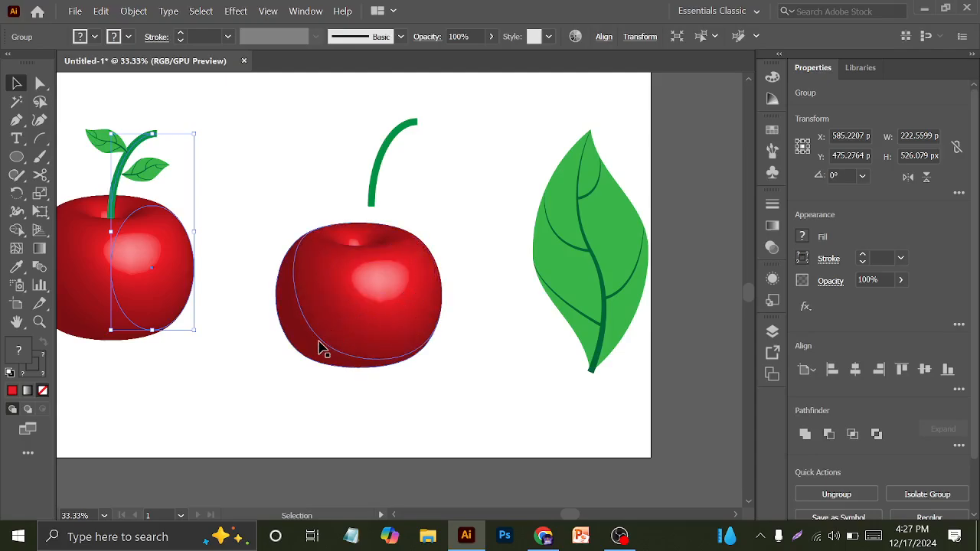
left_click(398, 400)
key("ctrl+y")
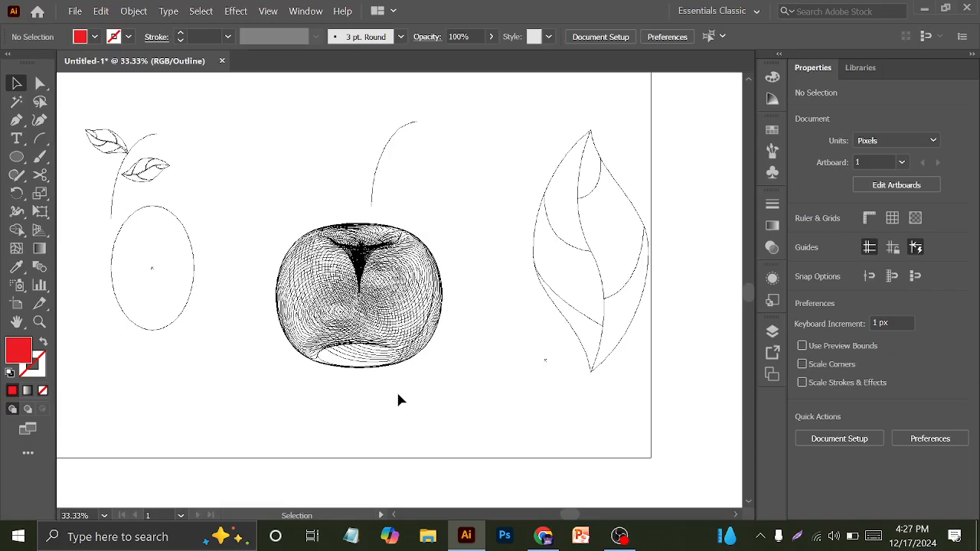
key("ctrl+y")
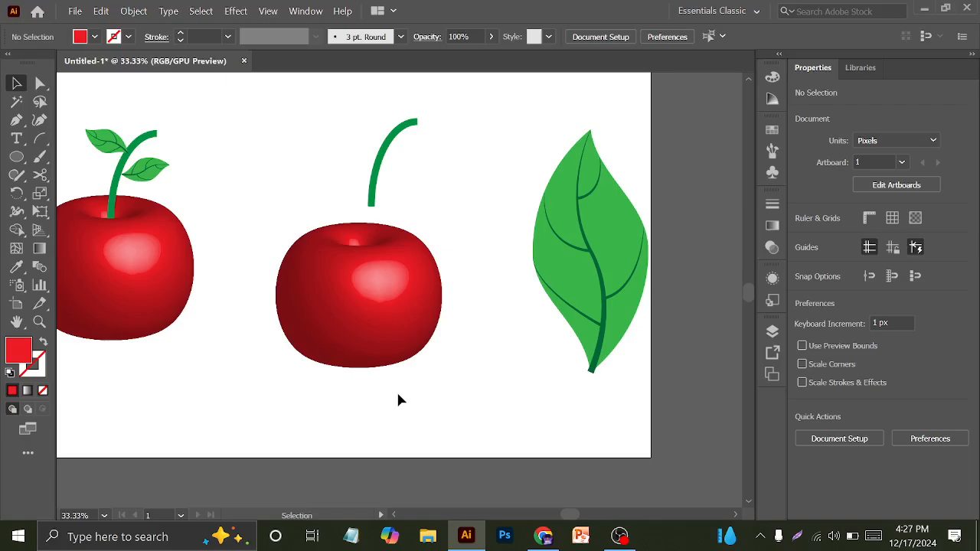
Step: Draw a red ellipse about 179 by 273 px above the duplicate cherry, and delete it
left_click(17, 156)
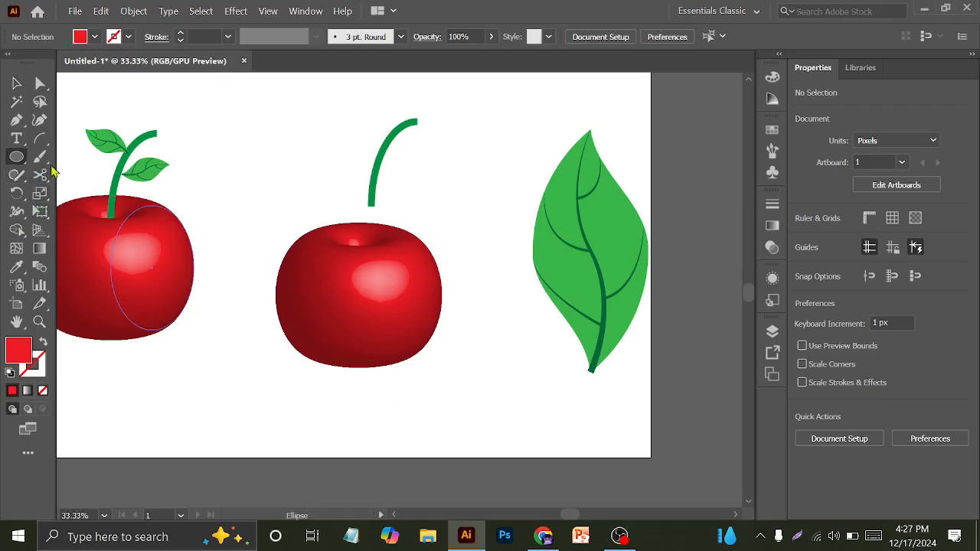
left_click_drag(247, 130, 315, 231)
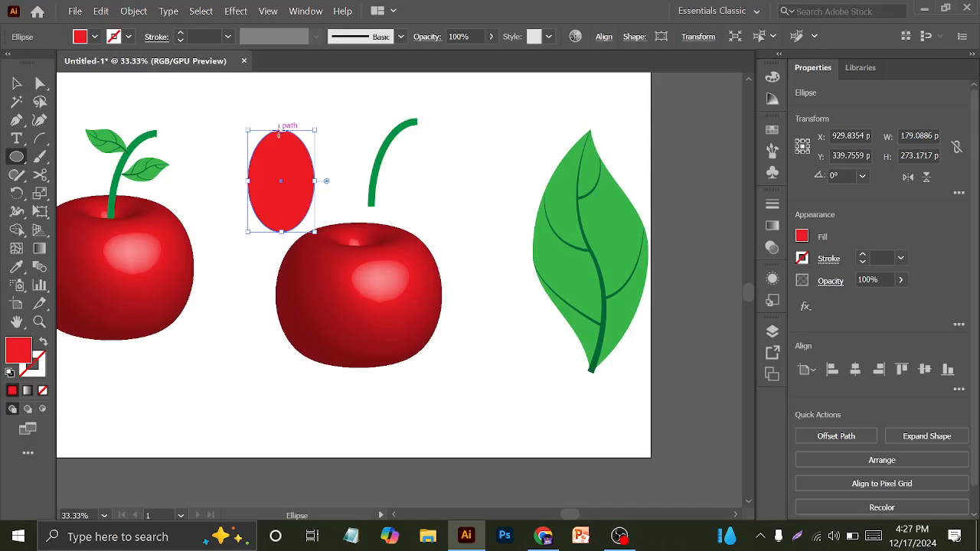
key("Delete")
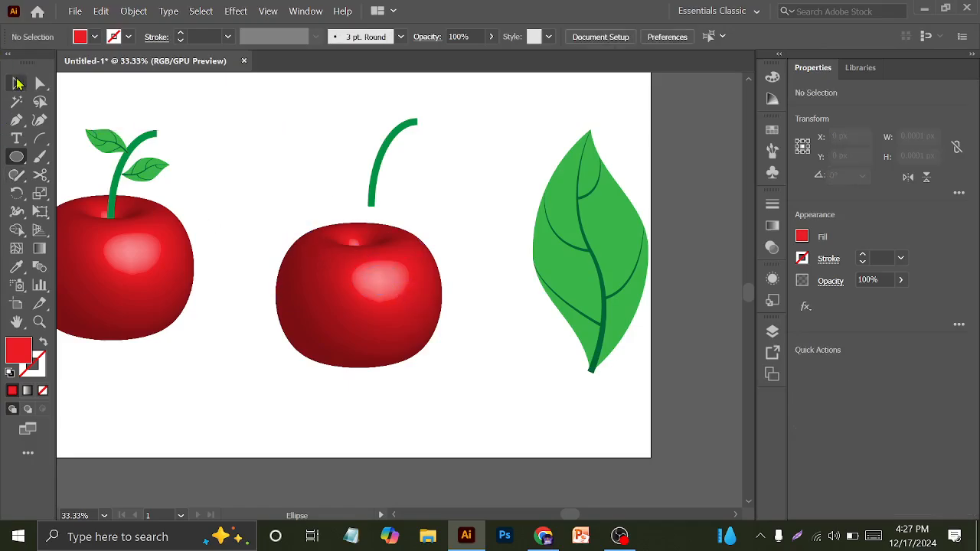
key("v")
Step: Examine the selected expanded cherry's mesh of paths in outline view, return to preview and deselect it
left_click(390, 283)
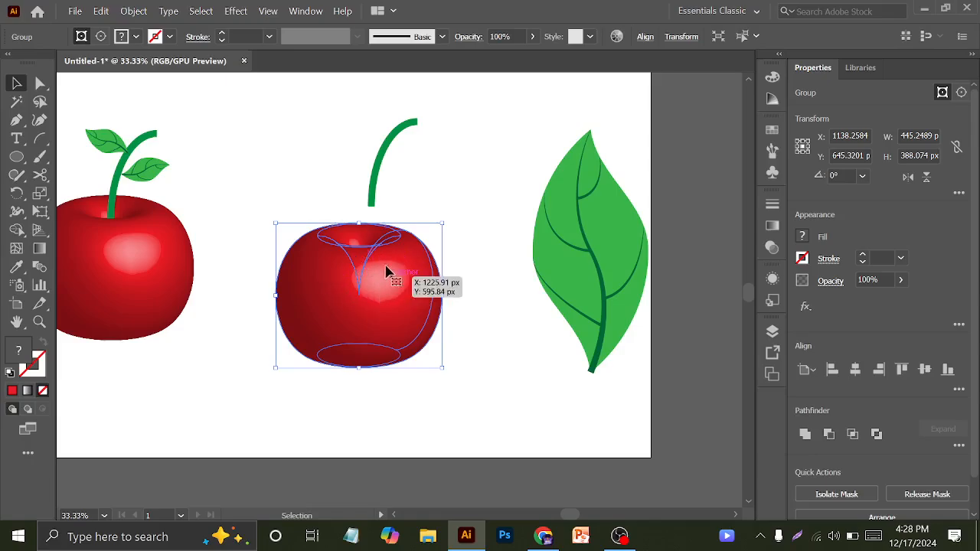
left_click(323, 162)
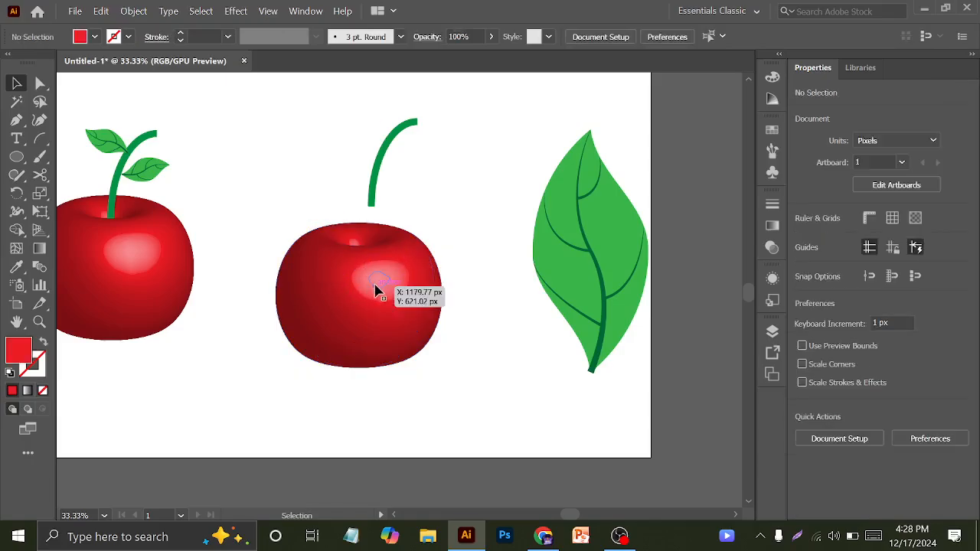
left_click(376, 286)
key("ctrl")
key("ctrl+y")
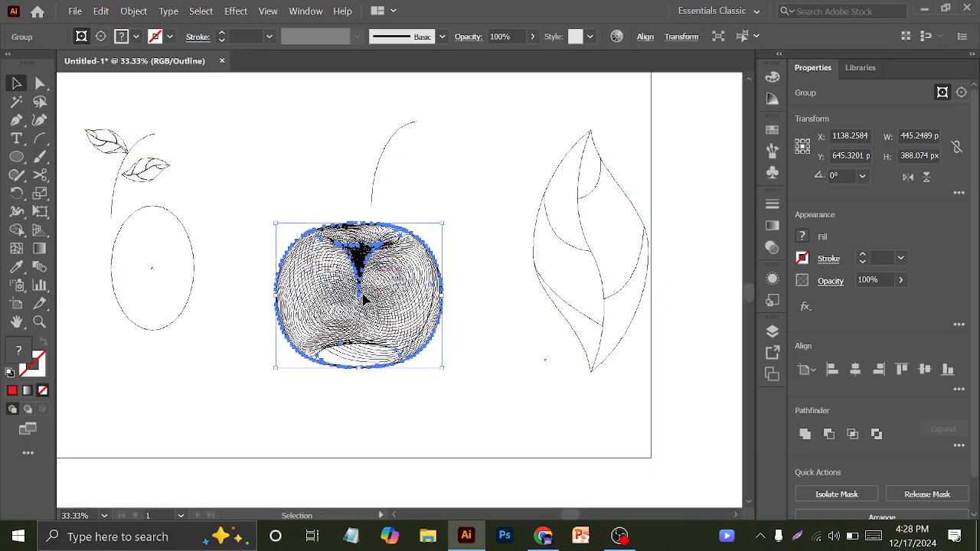
key("ctrl+y")
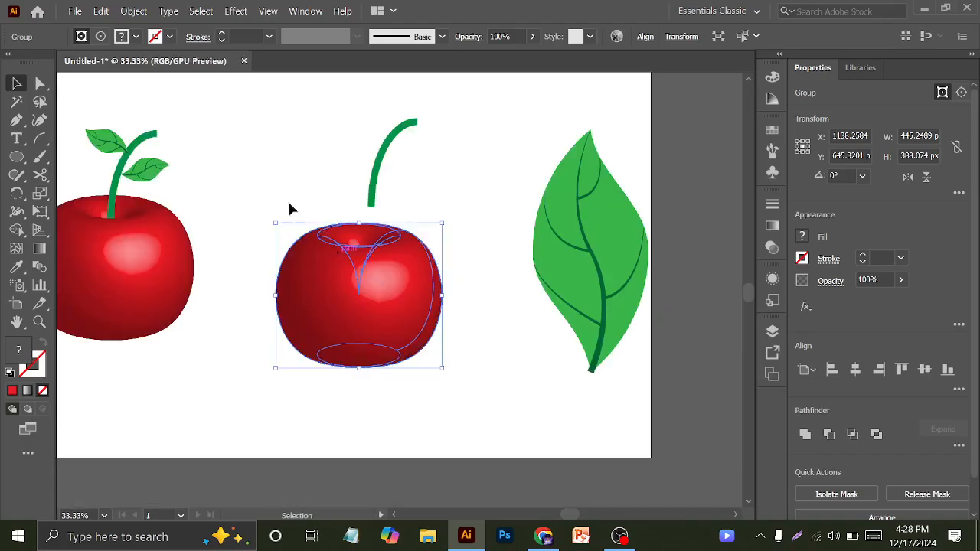
left_click(254, 157)
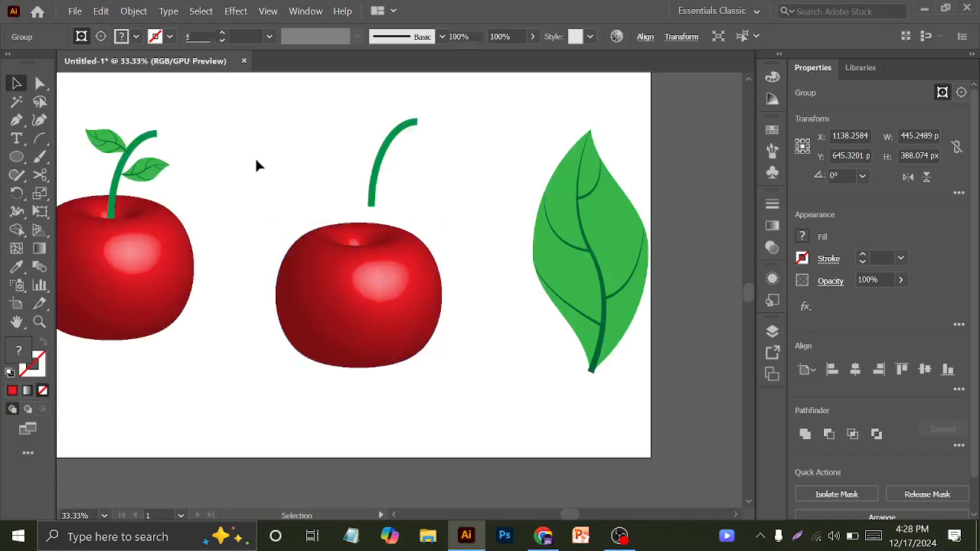
Step: Select the expanded cherry's similarly coloured highlight paths with the Magic Wand, and inspect them in outline view
left_click(16, 104)
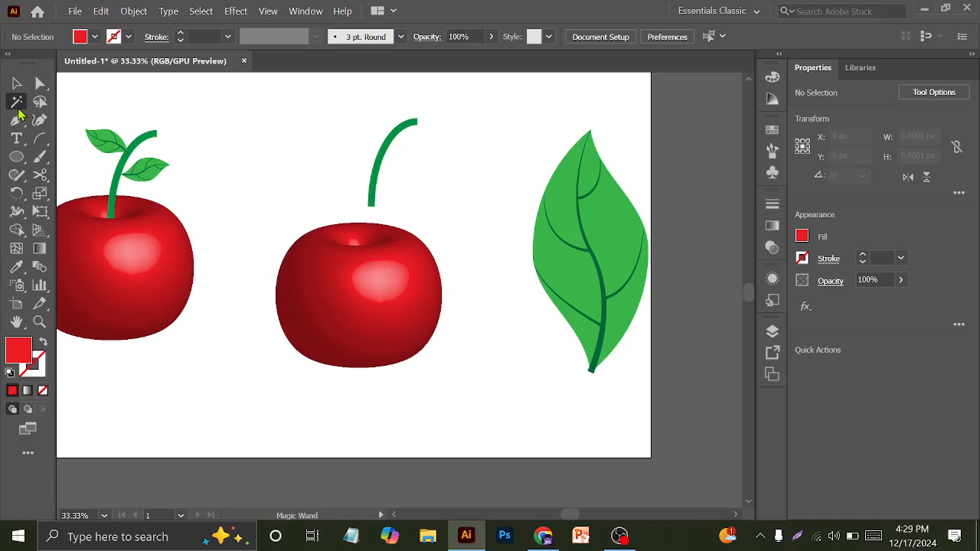
left_click(377, 280)
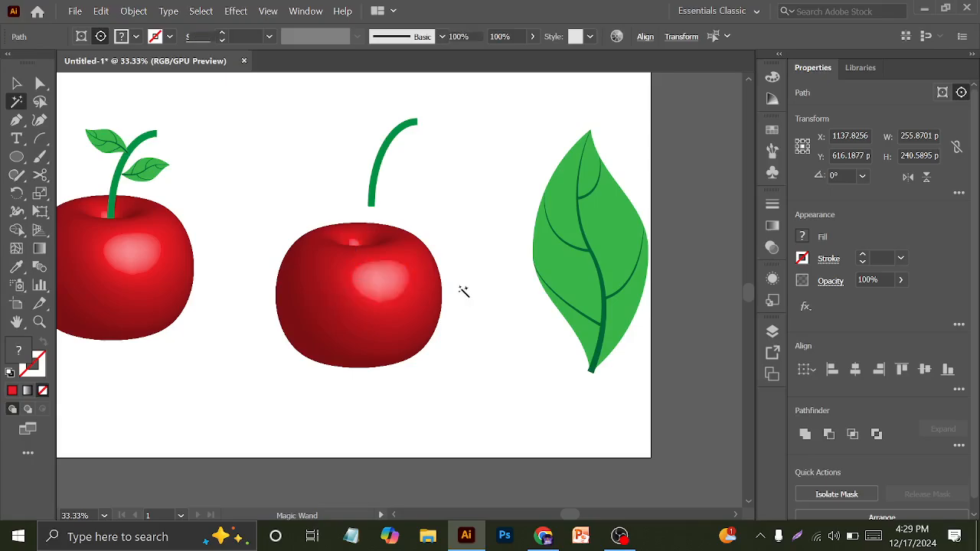
left_click(461, 289)
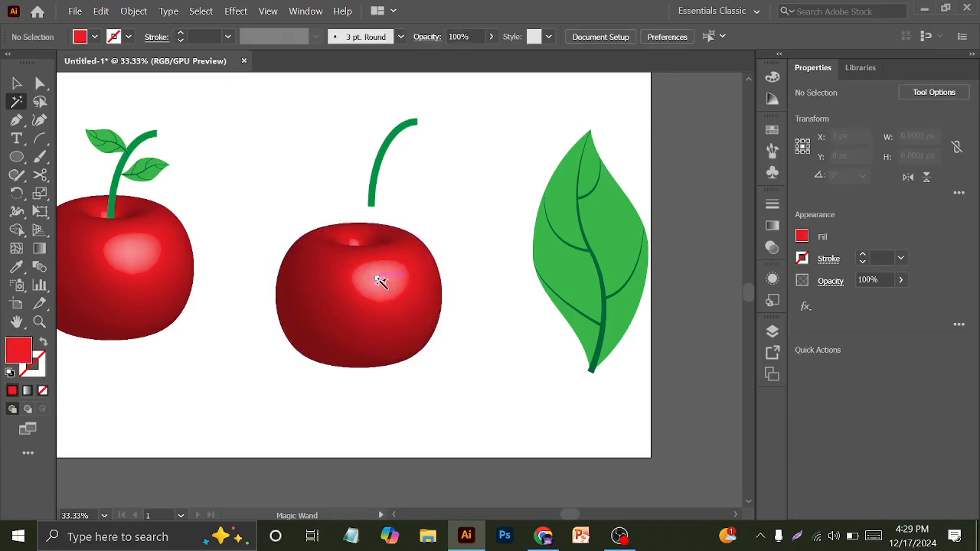
left_click(381, 280)
key("ctrl+y")
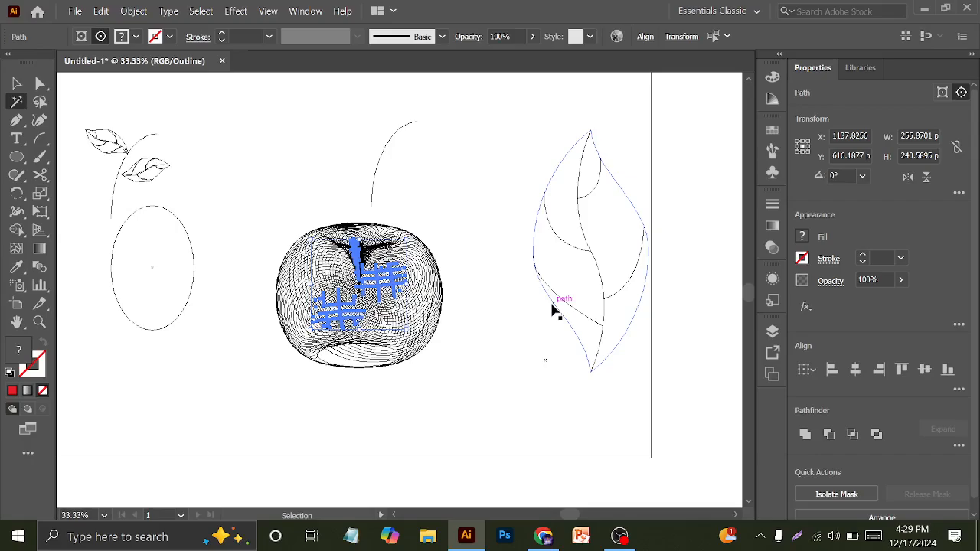
left_click(476, 320)
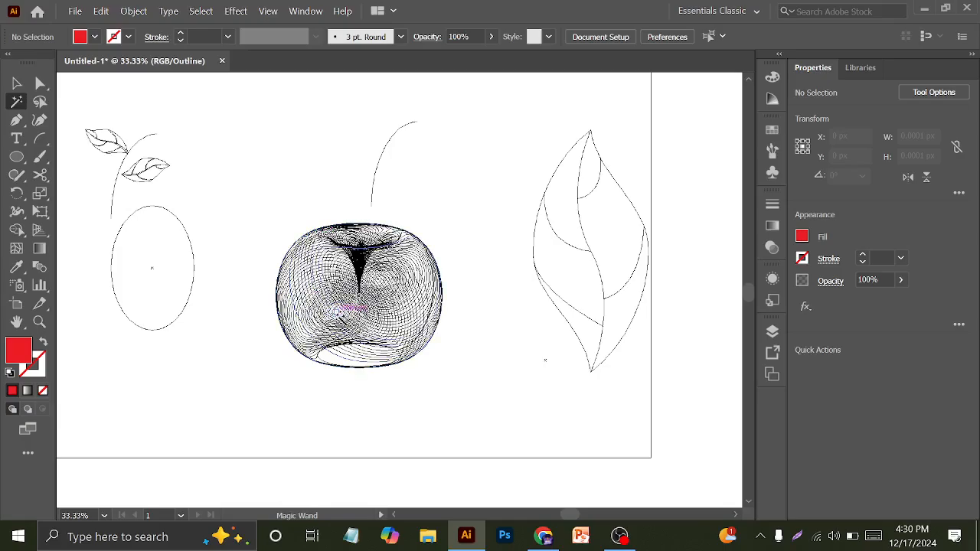
key("ctrl+y")
Step: Try rotating the expanded cherry by about 49.5° and moving it, and undo both changes
left_click(16, 82)
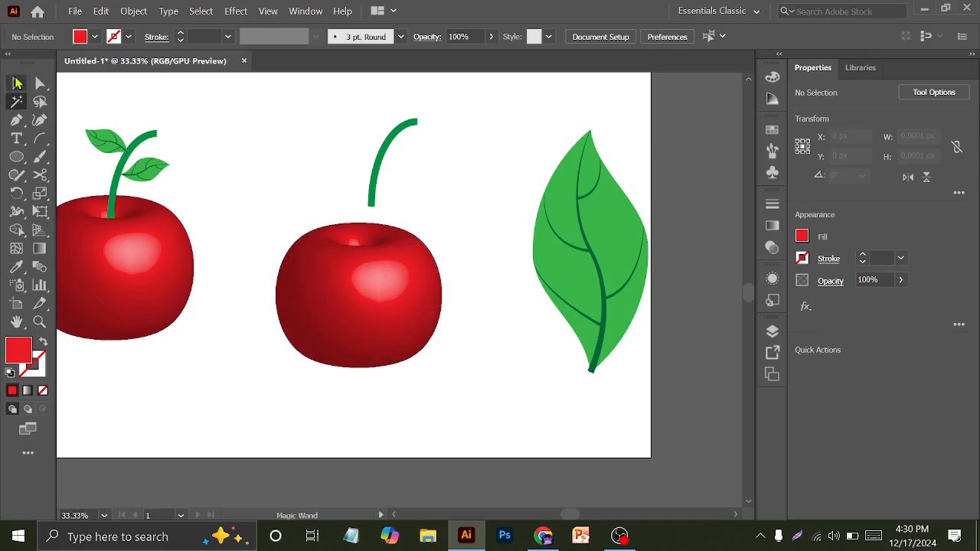
left_click(321, 256)
left_click_drag(445, 374, 441, 274)
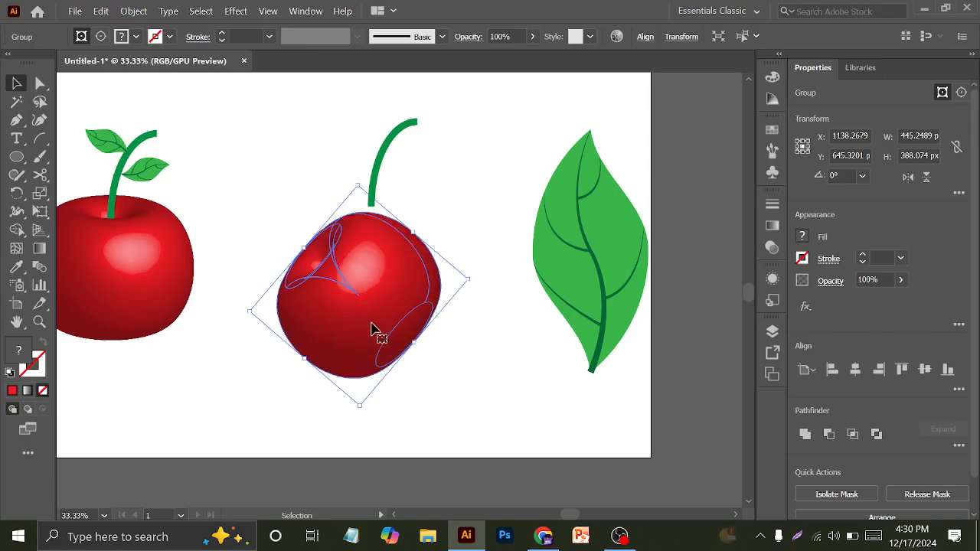
left_click_drag(376, 332, 409, 299)
key("ctrl+z")
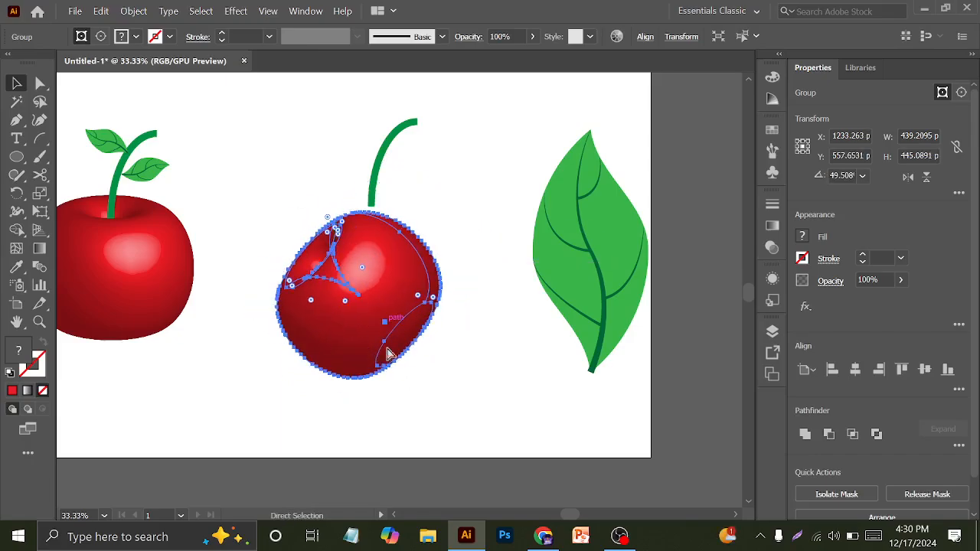
key("ctrl+z")
Step: Try rotating the original unexpanded cherry group by about 112°, and restore its upright orientation
left_click(135, 295)
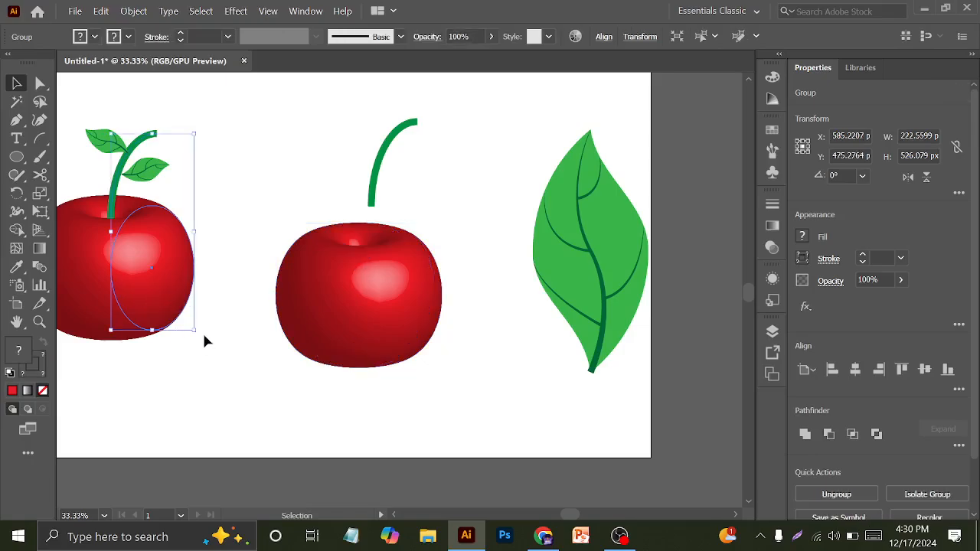
left_click_drag(204, 335, 272, 353)
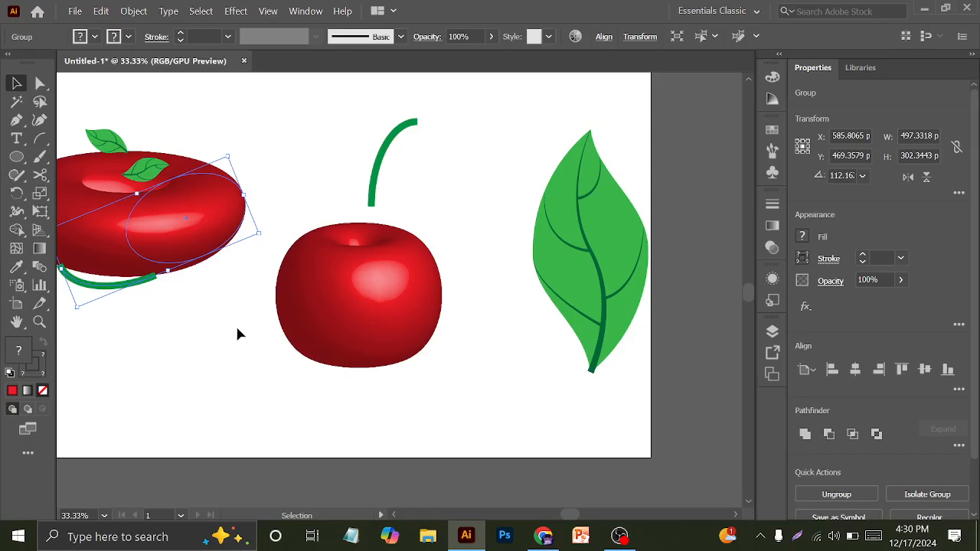
key("a")
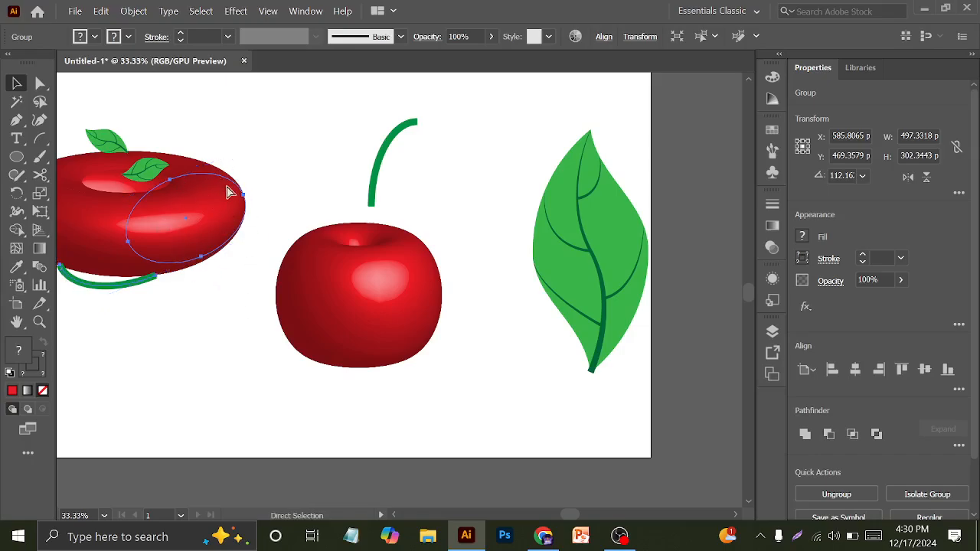
left_click_drag(175, 205, 208, 219)
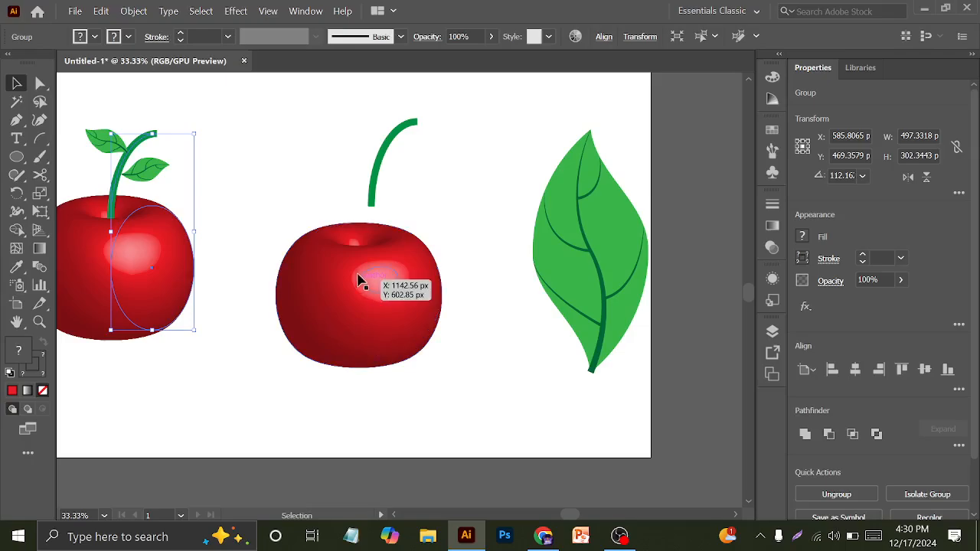
Step: Select the expanded cherry's highlight paths with the Magic Wand and fill them with the red colour c60606
left_click(345, 289)
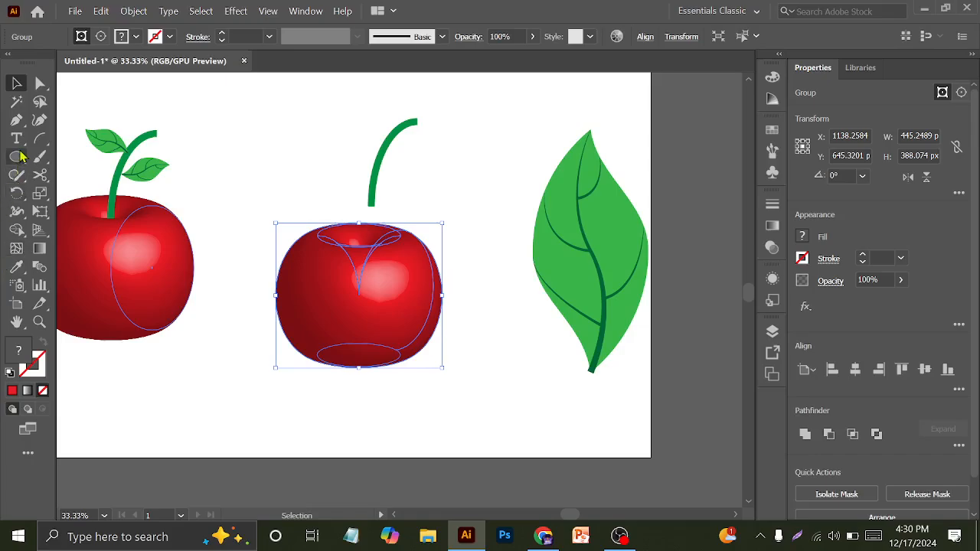
left_click(16, 101)
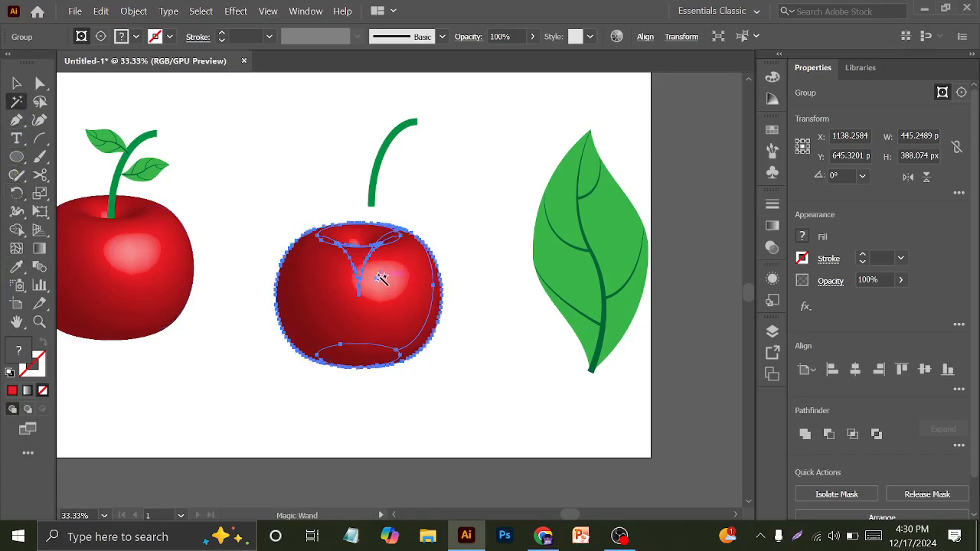
left_click(383, 279)
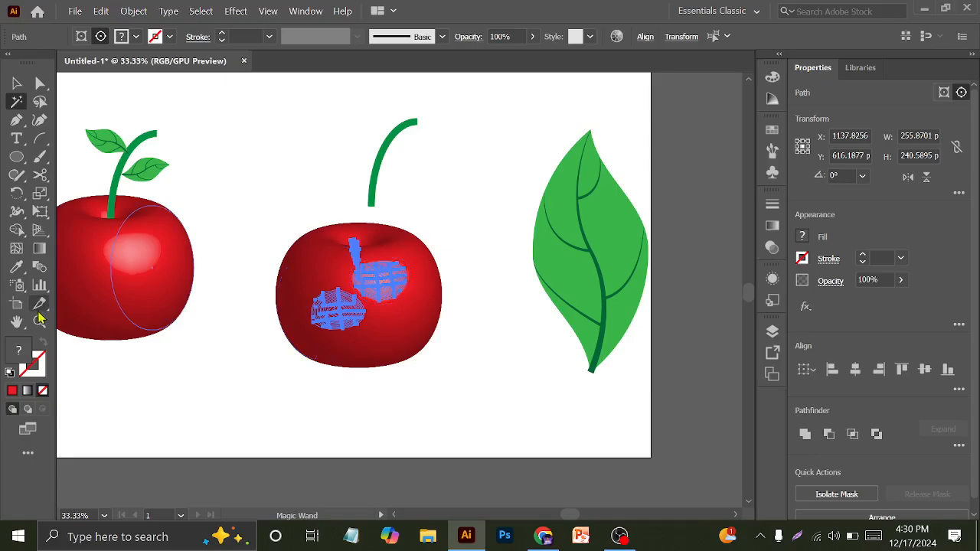
double_click(20, 357)
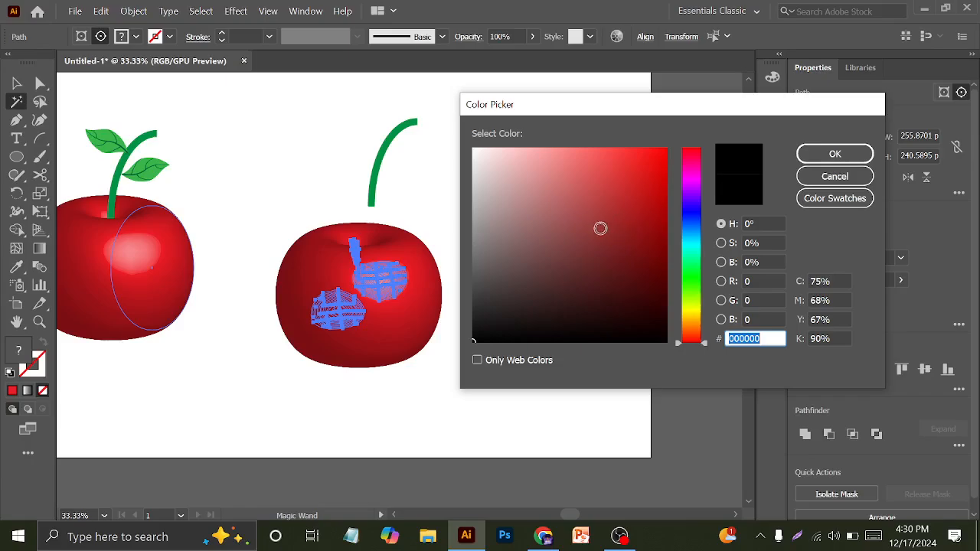
mouse_move(624, 193)
left_mouse_down()
mouse_move(633, 176)
mouse_move(650, 177)
mouse_move(671, 221)
mouse_move(659, 191)
left_mouse_up()
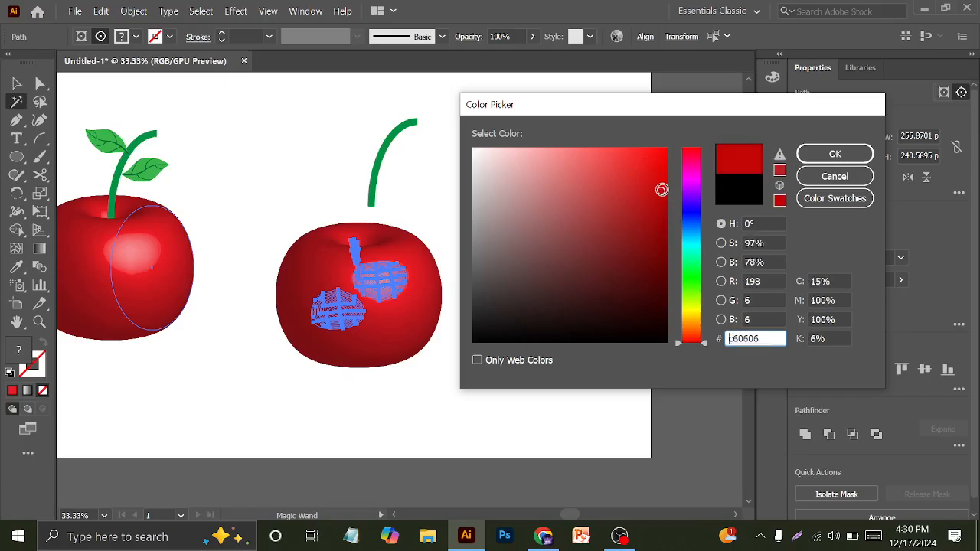
left_click(806, 157)
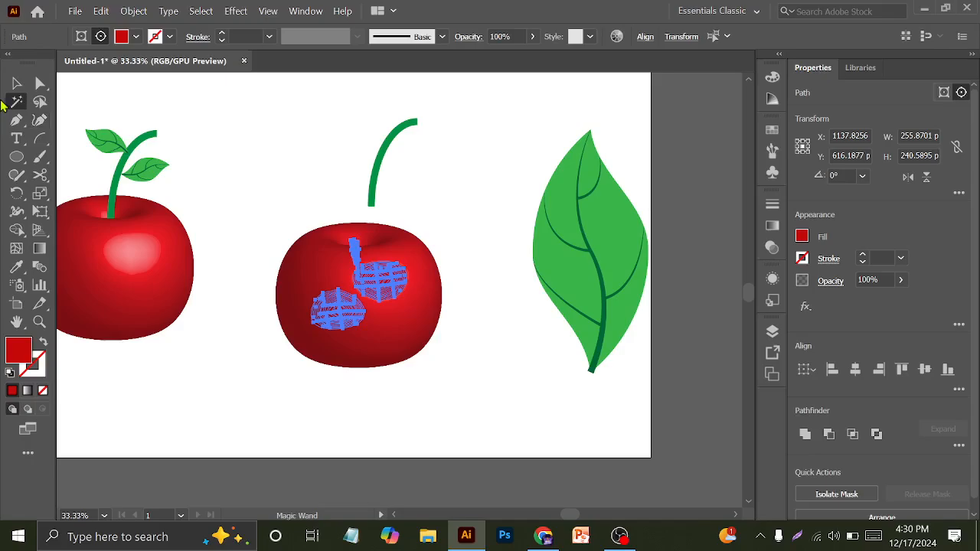
key("v")
left_click(264, 108)
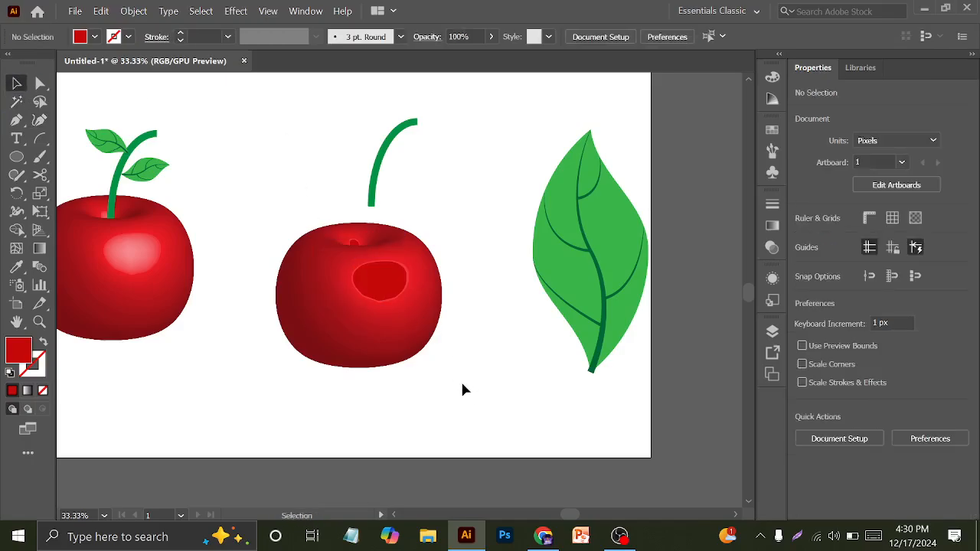
Step: Inspect the recoloured highlight on the expanded cherry up close, undo the colour change and clear the selection
scroll(413, 283, "up", 4)
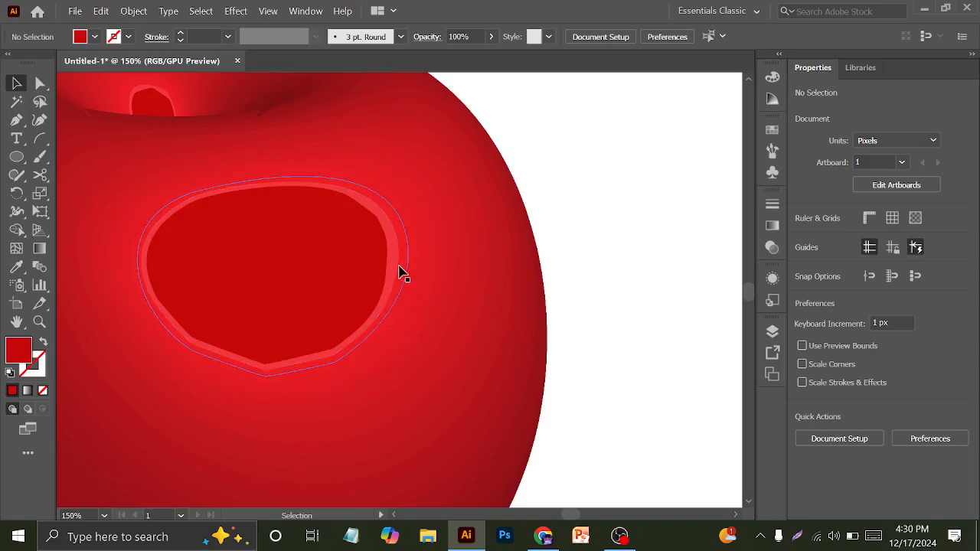
left_click(409, 271)
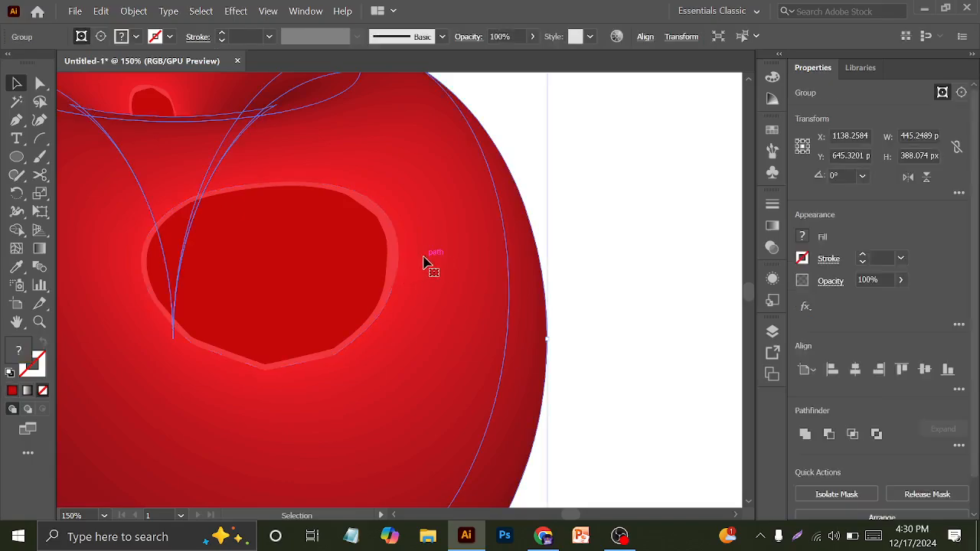
key("ctrl+z")
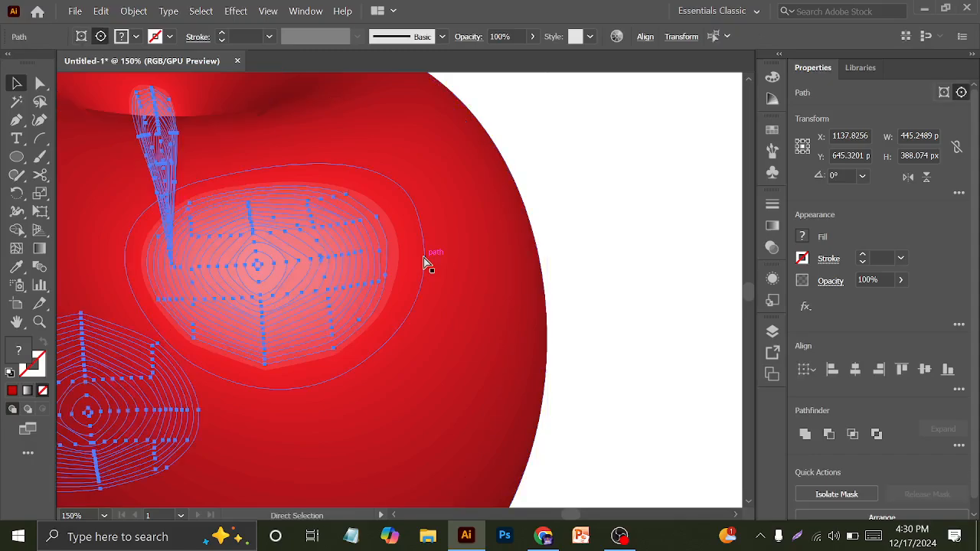
left_click(570, 213)
scroll(472, 269, "down", 3)
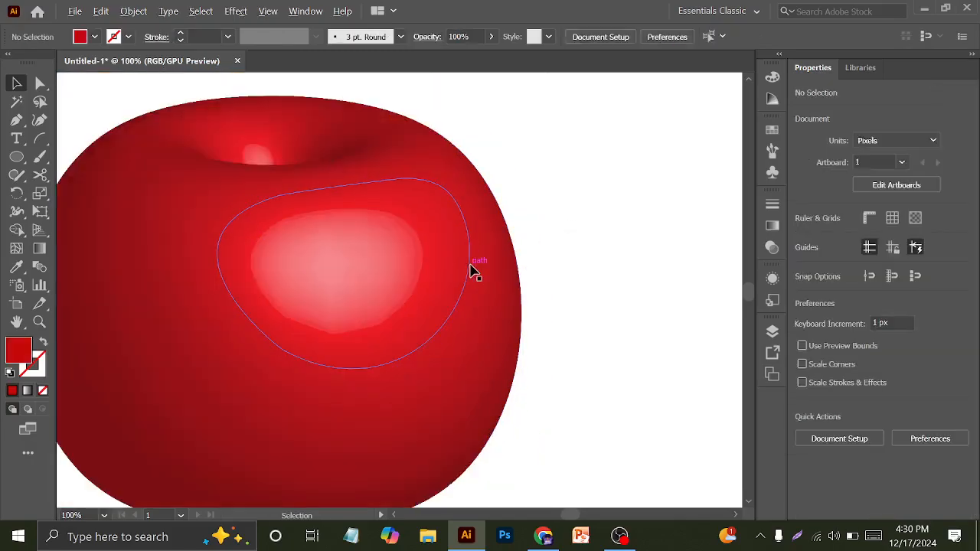
scroll(464, 262, "down", 2)
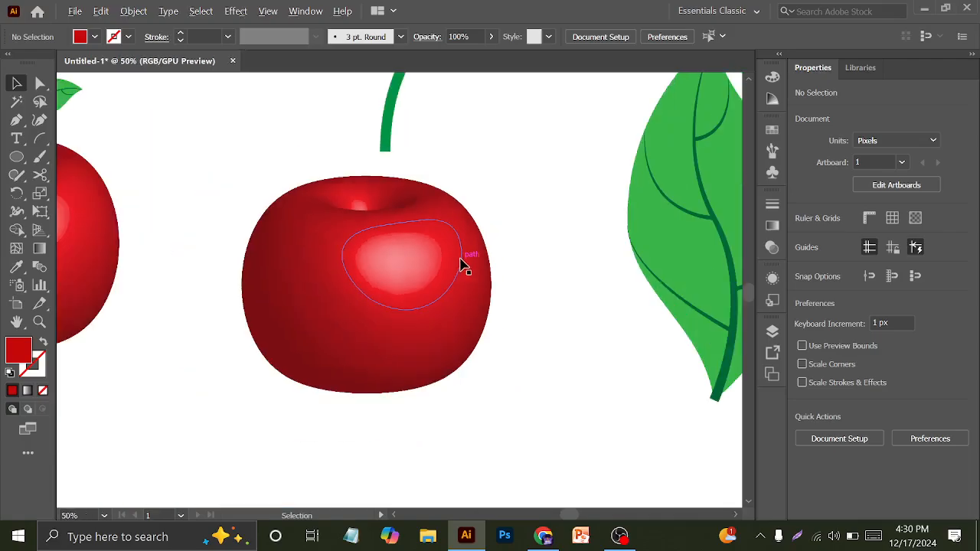
scroll(460, 265, "down", 1)
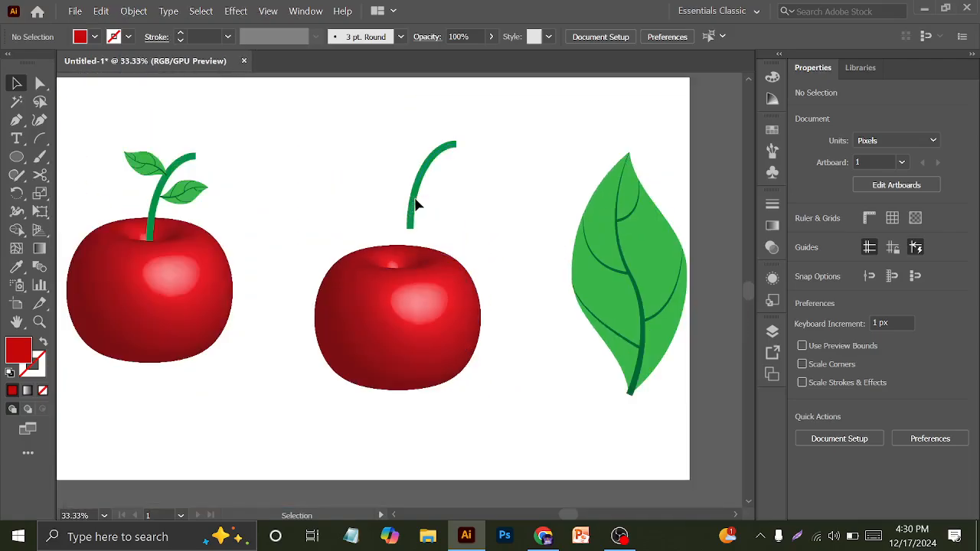
Step: Place the loose green stem in the expanded cherry's hollow and expand its fill and stroke into a shape
left_click_drag(416, 208, 383, 277)
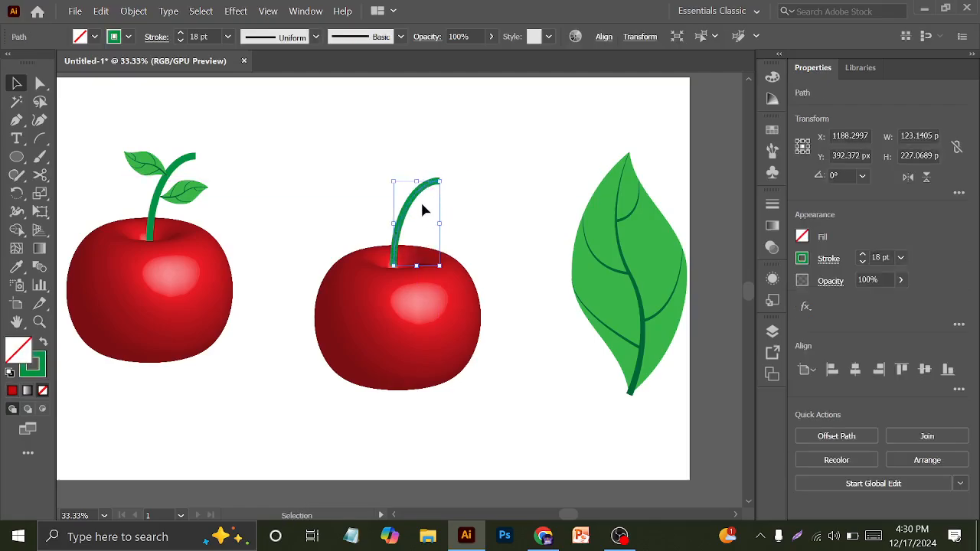
left_click(133, 11)
left_click(236, 167)
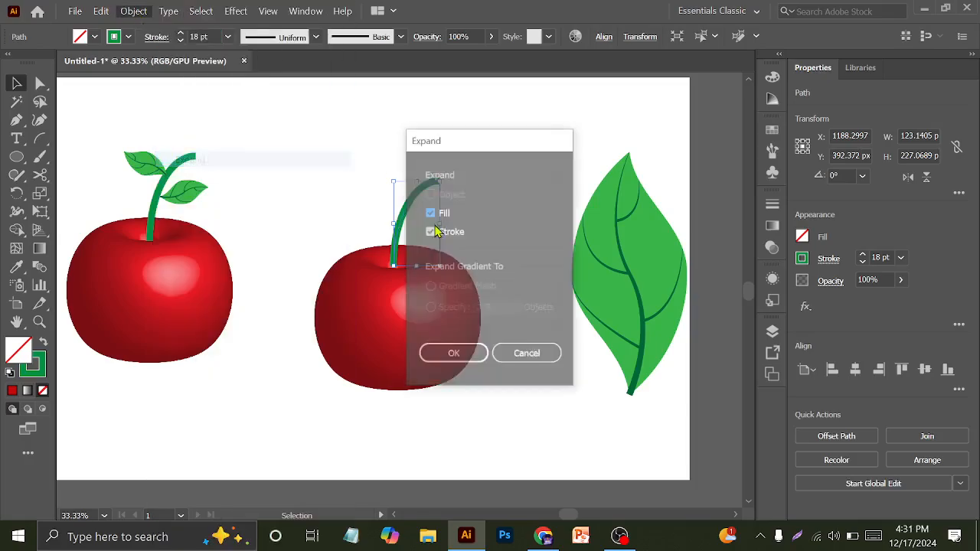
left_click(463, 354)
left_click(494, 213)
Step: Fine-tune the expanded stem's position so its base meets the front rim of the cherry's hollow
scroll(409, 259, "up", 3)
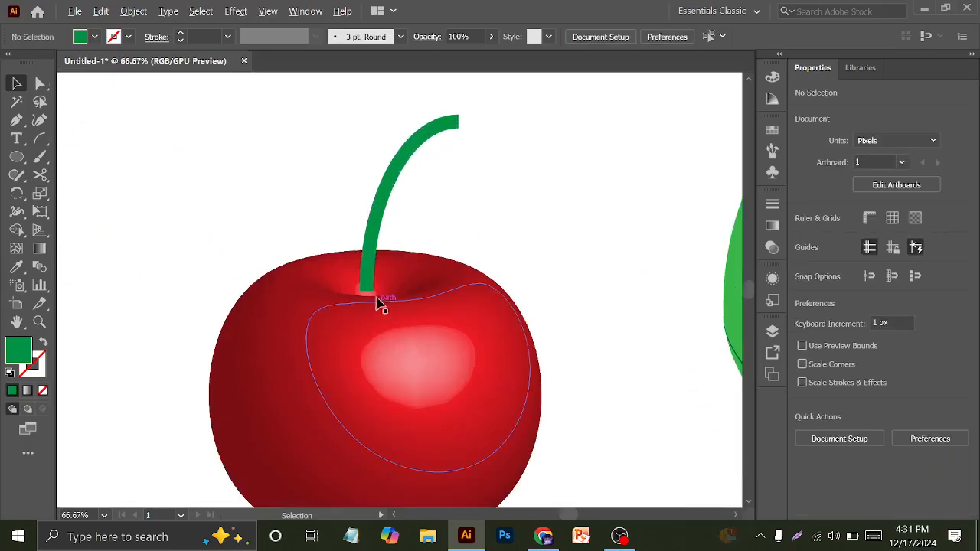
left_click_drag(360, 275, 371, 282)
scroll(402, 288, "up", 5)
left_click_drag(231, 276, 254, 297)
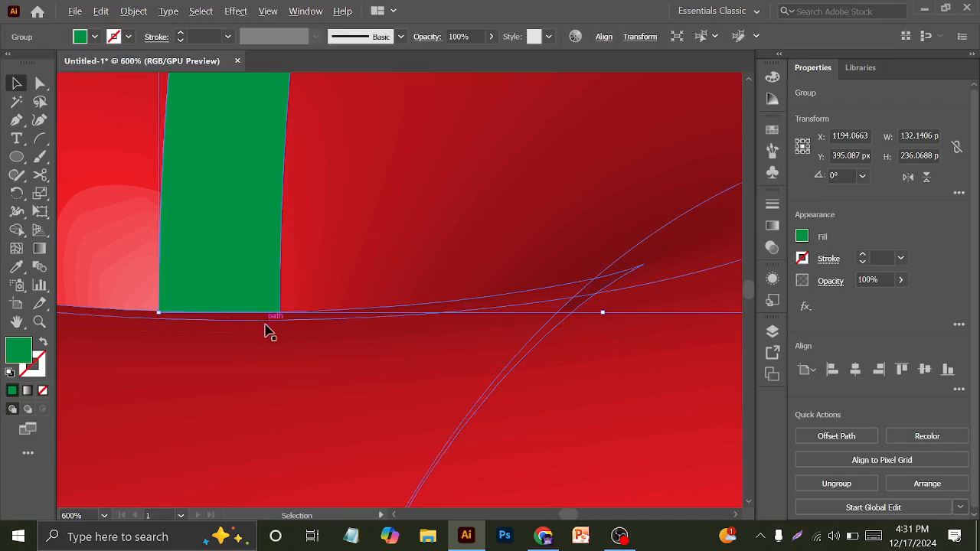
Step: Move the two anchor points at the stem's base with Direct Selection so they sit exactly on the hollow's rim
scroll(192, 330, "up", 3)
scroll(216, 340, "up", 3)
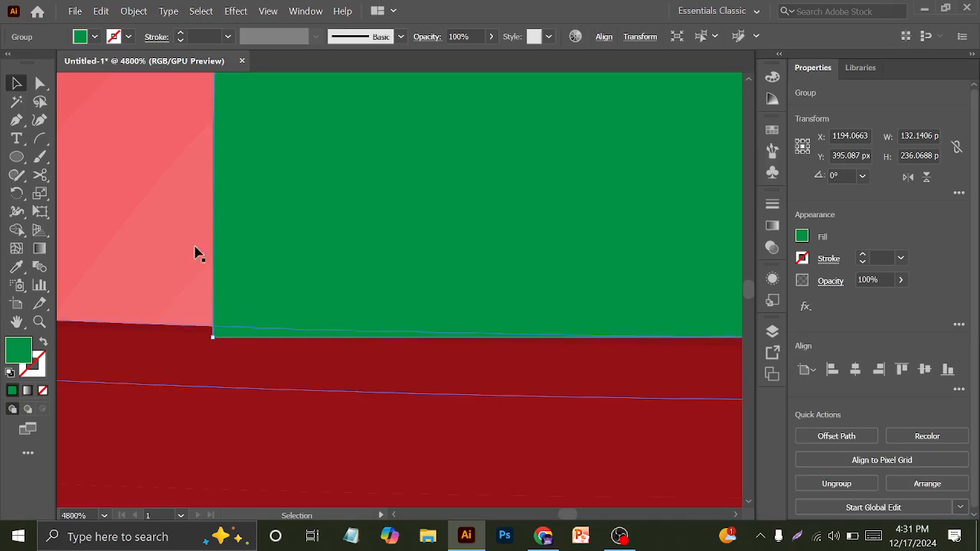
left_click(42, 84)
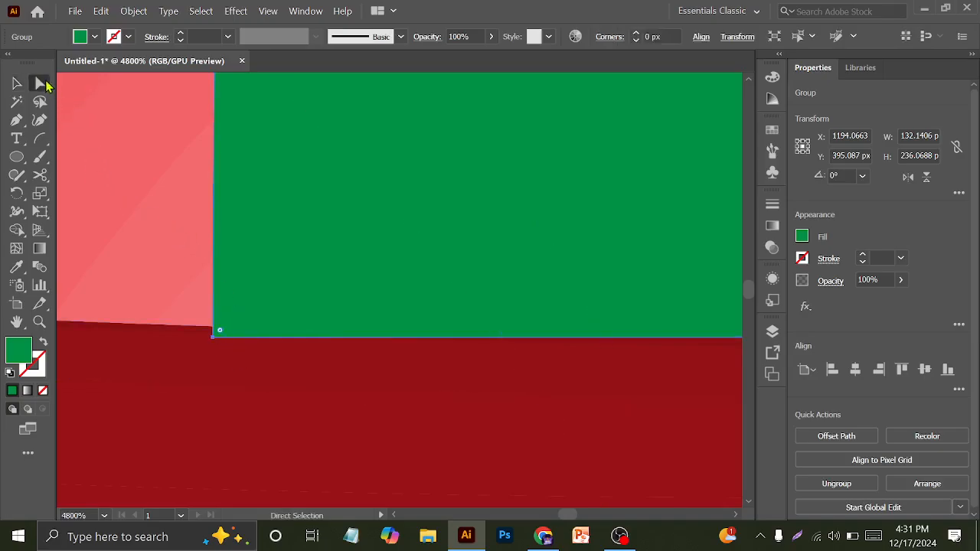
left_click(214, 340)
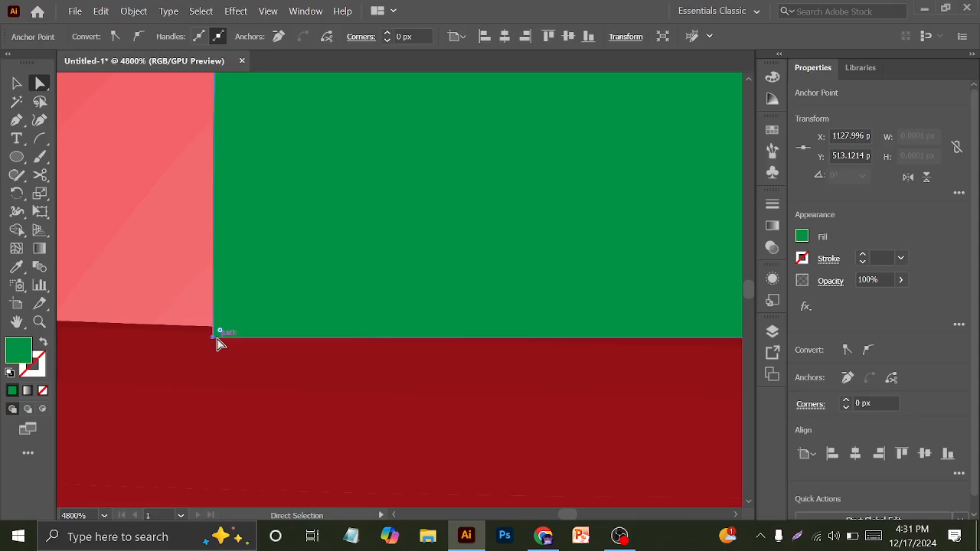
left_click_drag(218, 338, 213, 327)
key("ctrl+minus")
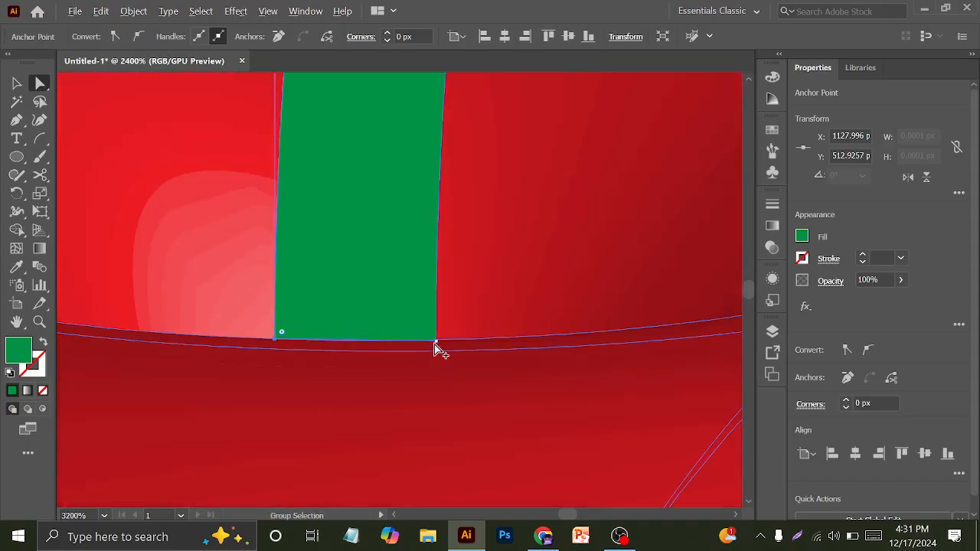
scroll(437, 344, "up", 5)
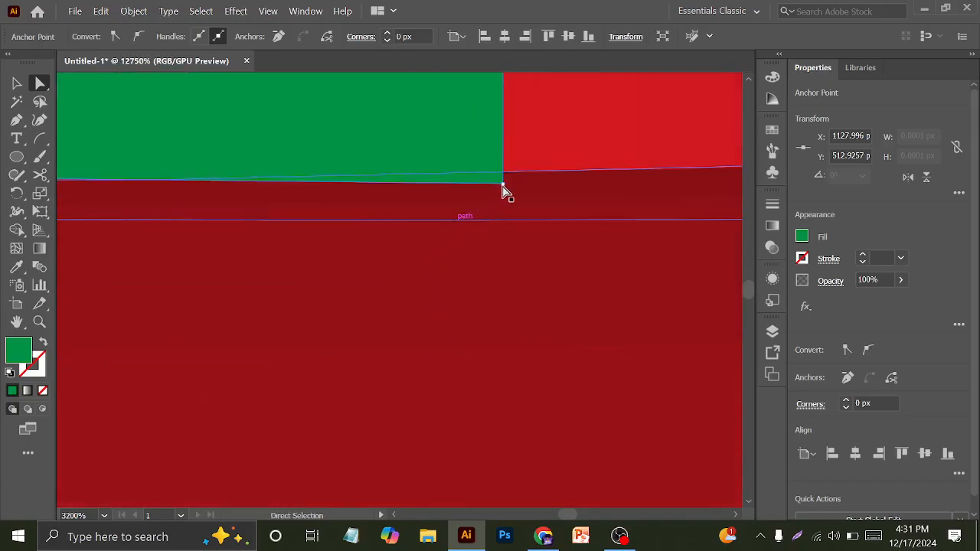
left_click_drag(503, 185, 505, 171)
scroll(475, 232, "down", 2)
scroll(401, 234, "up", 1)
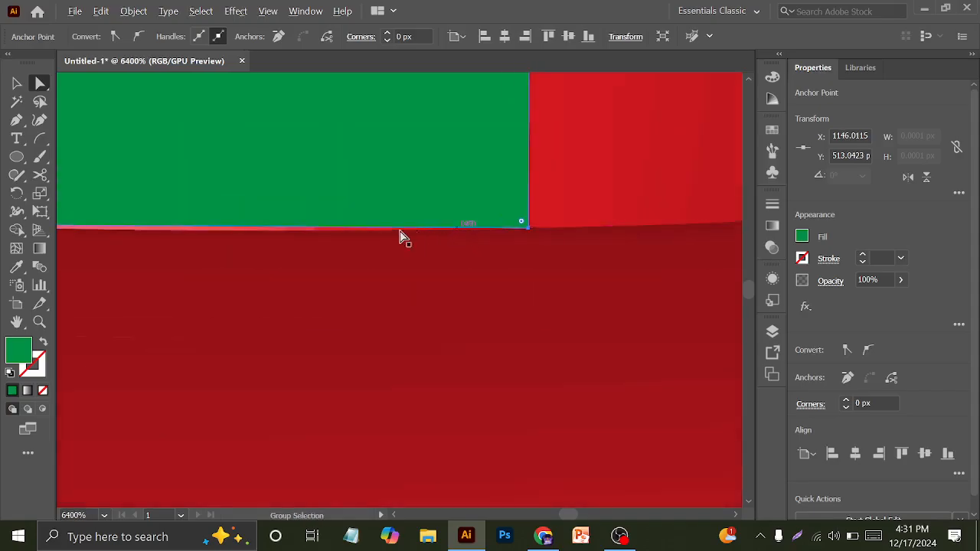
scroll(396, 212, "down", 1)
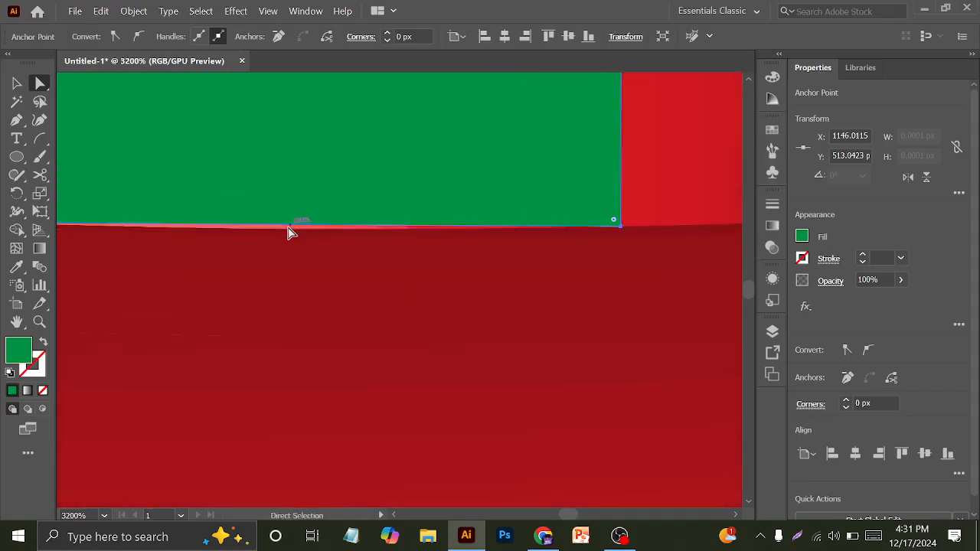
Step: Bend the stem's bottom edge with the Anchor Point tool to follow the curved rim of the cherry's hollow
left_click_drag(290, 233, 278, 231)
key("ctrl+z")
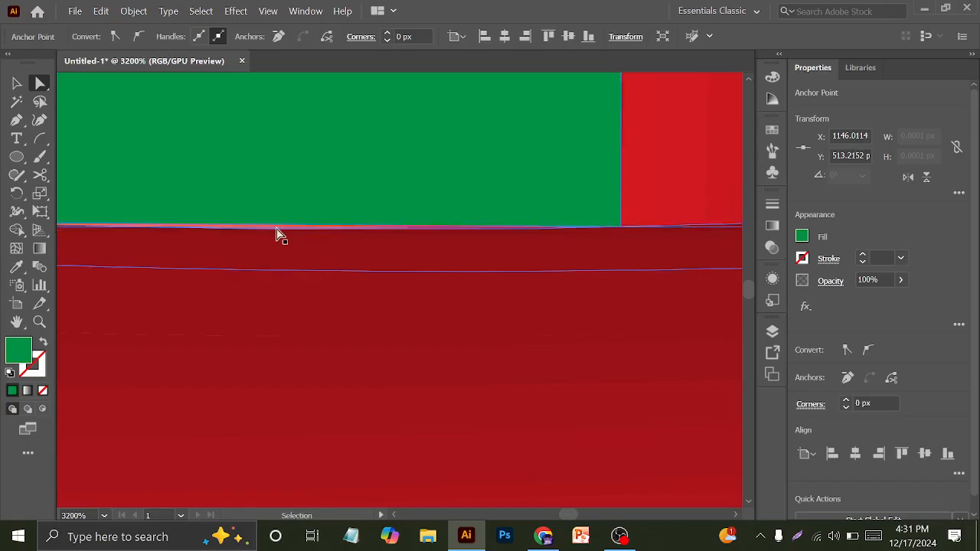
left_click(16, 120)
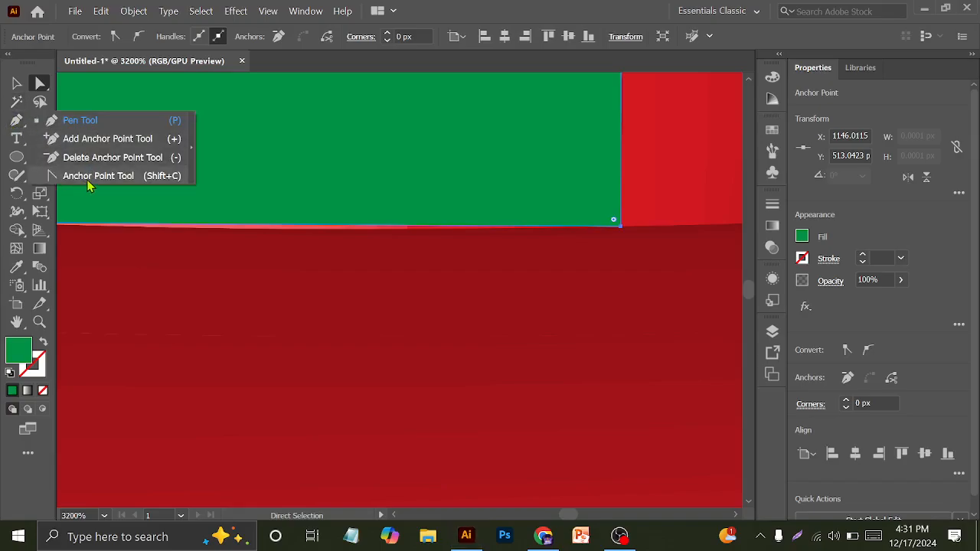
left_click(88, 176)
left_click_drag(278, 229, 276, 233)
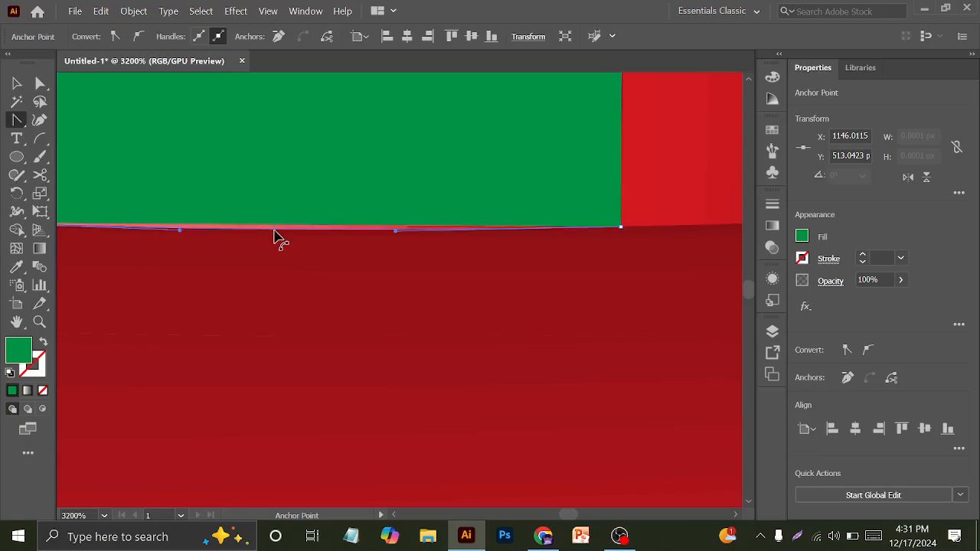
key("v")
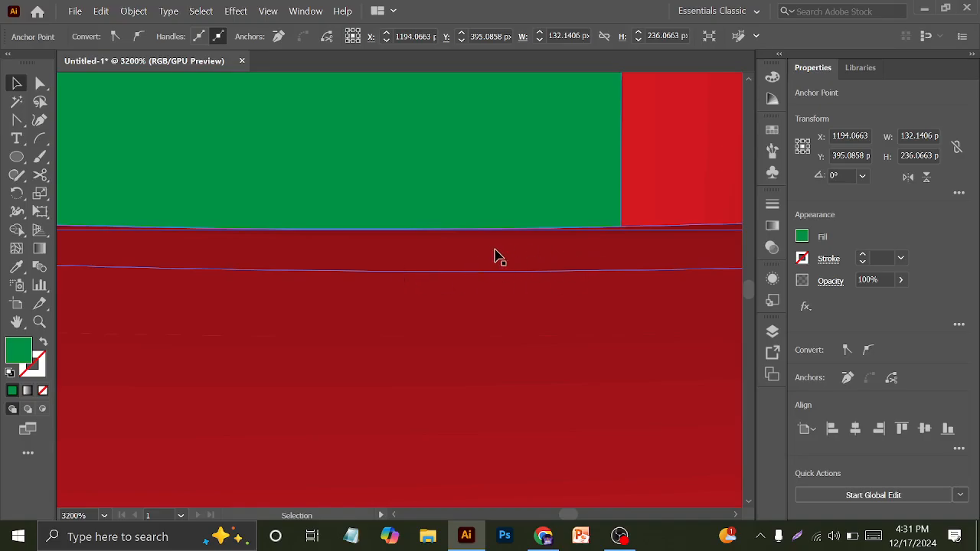
scroll(497, 254, "down", 4)
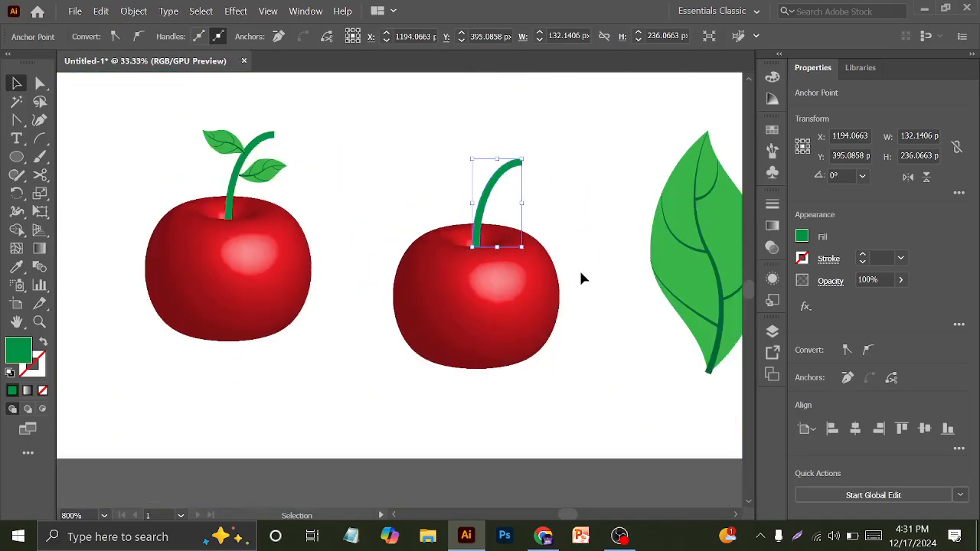
Step: Move the original cherry with its stem and leaves off the artboard, to the empty area below it
left_click_drag(292, 143, 412, 322)
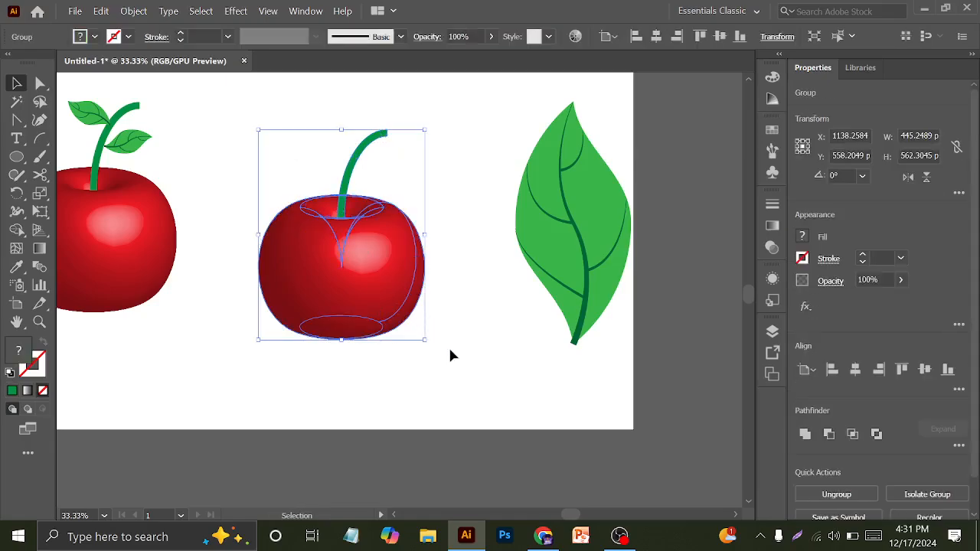
scroll(256, 253, "down", 1)
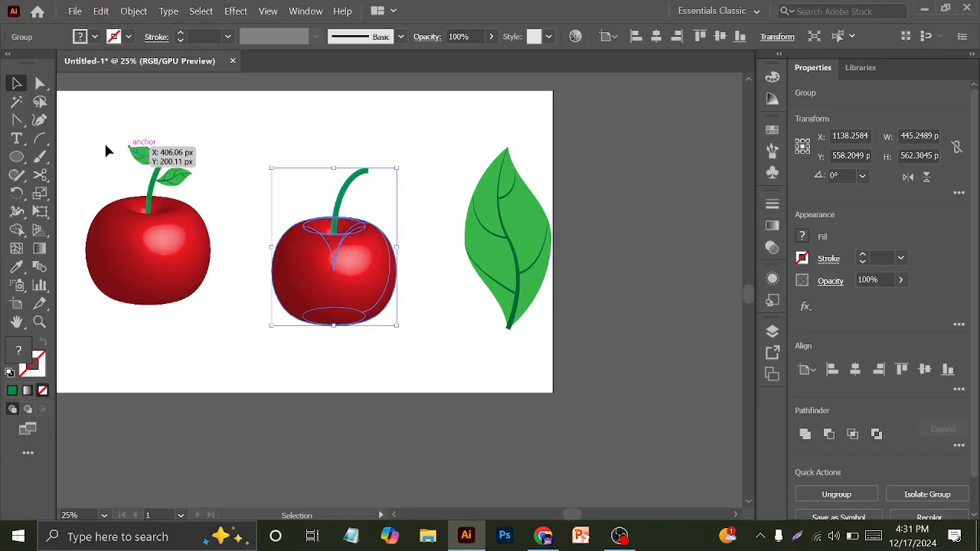
left_click_drag(98, 129, 188, 289)
left_click_drag(173, 207, 132, 495)
left_click(539, 309)
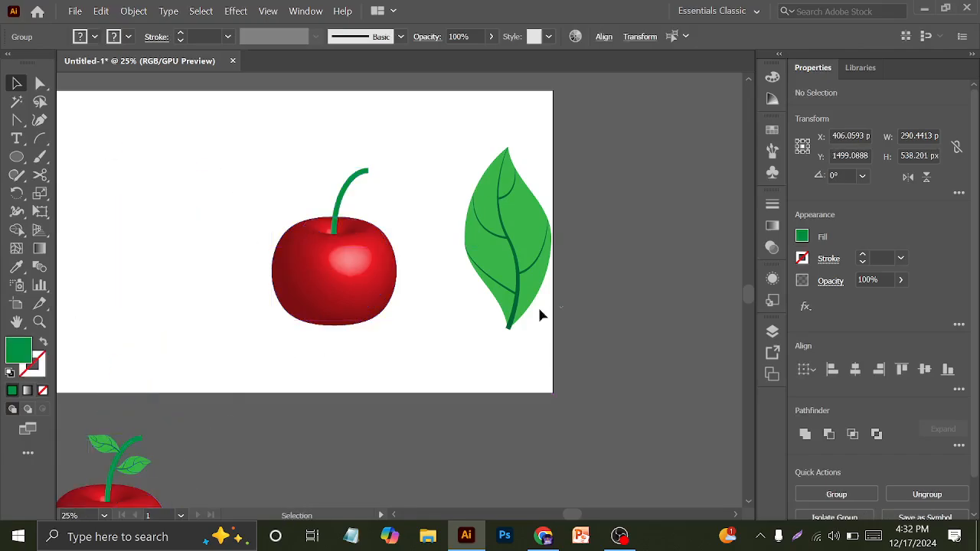
Step: Try shrinking the large leaf's body and placing it on the expanded cherry's stem, and undo the changes
left_click(528, 275)
left_click_drag(507, 148, 351, 188)
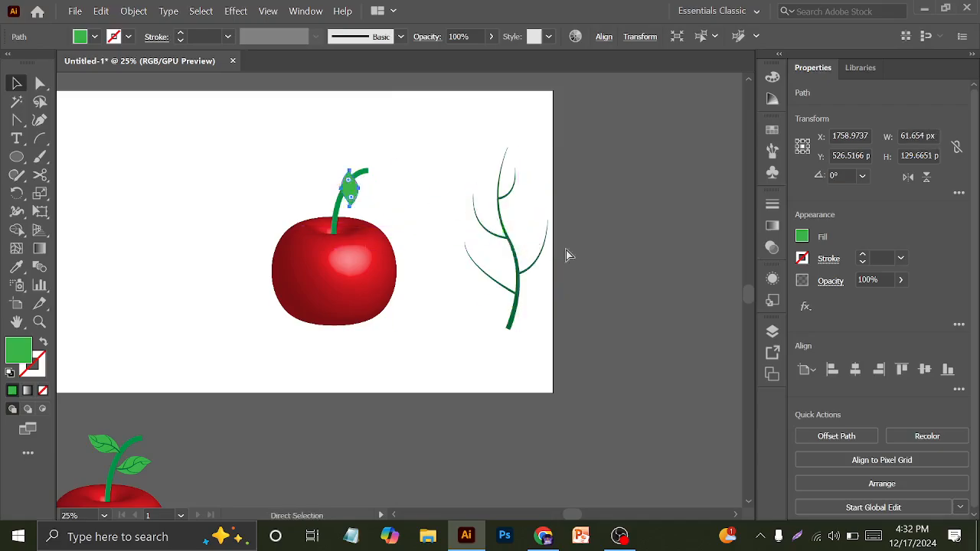
key("ctrl+z")
key("ctrl+z")
left_click(656, 268)
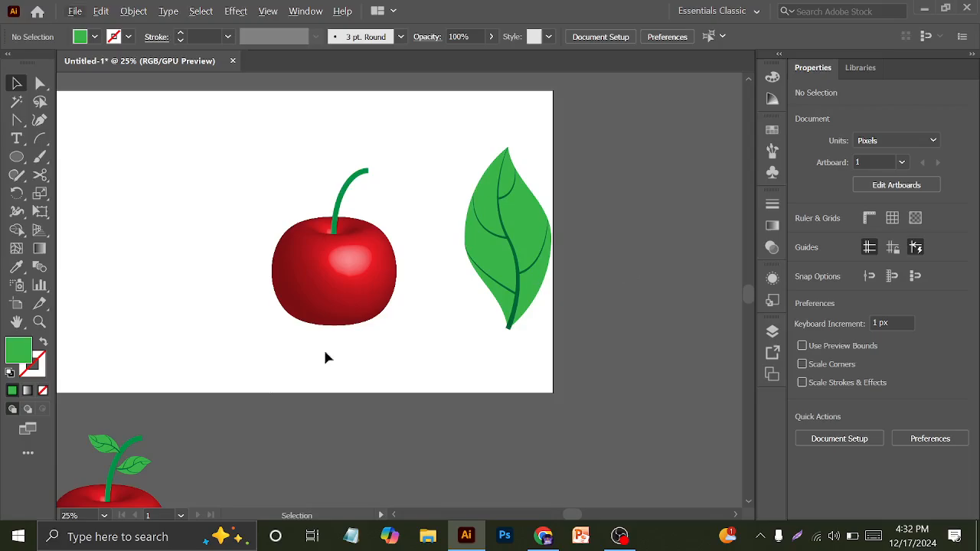
Step: Place the two small veined leaves on the expanded cherry's stem and delete the large leaf
left_click_drag(110, 471, 361, 211)
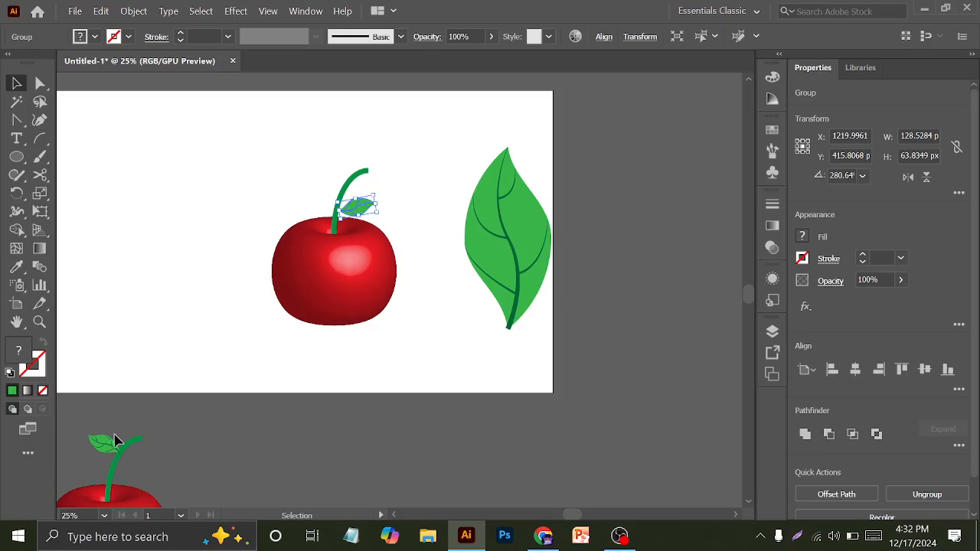
left_click_drag(114, 442, 324, 192)
left_click(510, 263)
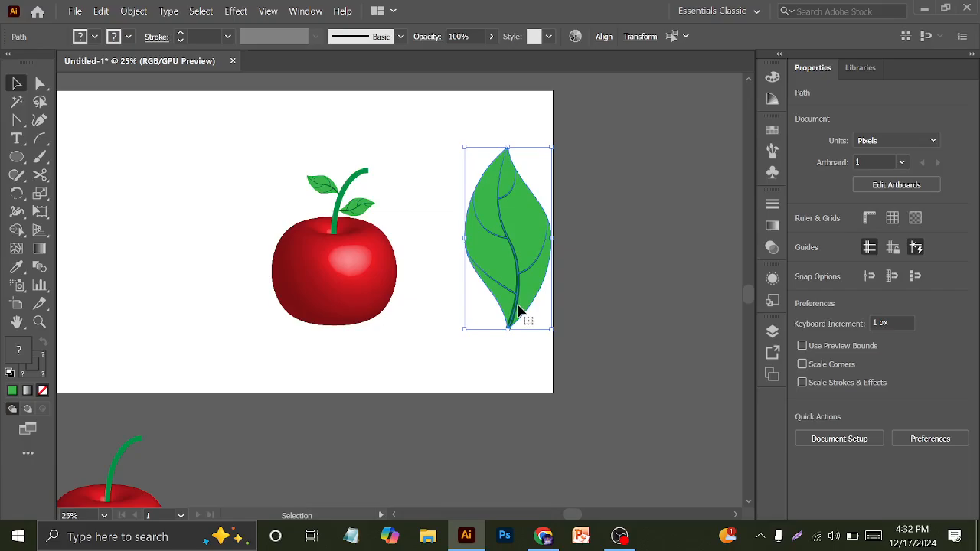
key("Delete")
Step: Group the expanded cherry with its stem and leaves and move the group toward the artboard's left edge
left_click_drag(237, 146, 411, 350)
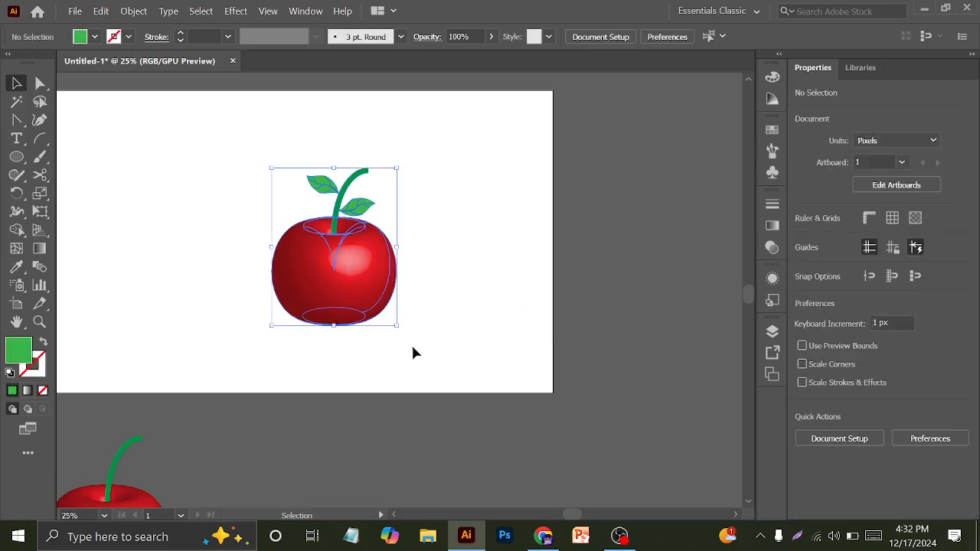
key("ctrl")
key("space")
left_click_drag(446, 282, 599, 330)
left_click_drag(499, 302, 277, 262)
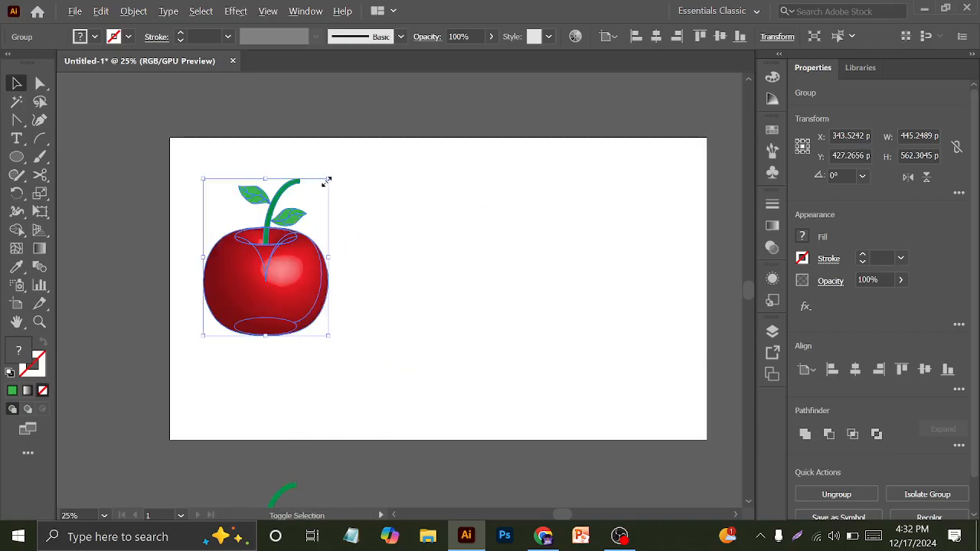
Step: Scale the grouped cherry down to about 300 px wide and 379 px high and duplicate it at the artboard's left edge
left_click_drag(324, 181, 307, 205)
left_click_drag(280, 280, 232, 300)
left_click_drag(535, 260, 470, 247)
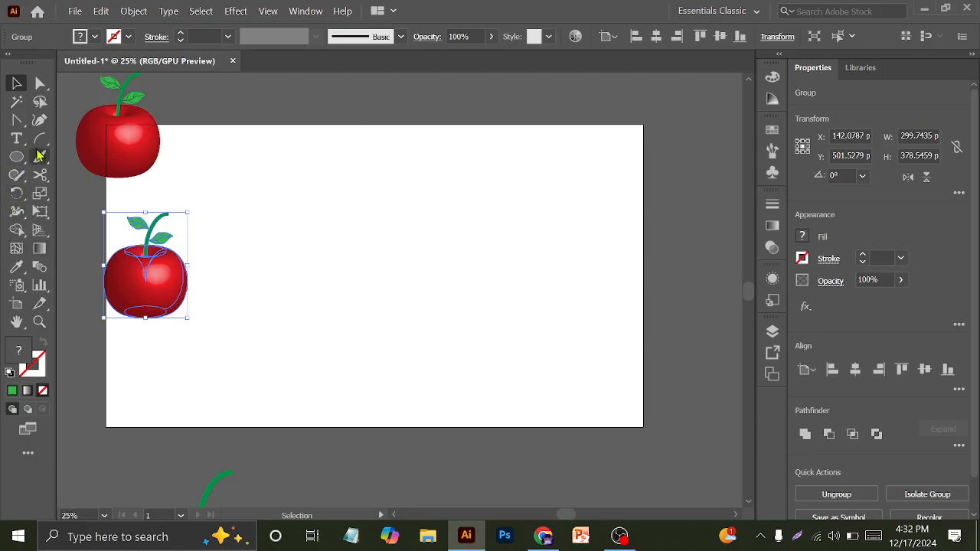
Step: Try drawing an open profile with the Pen tool, made of a straight horizontal base and a curve rising at its right end
left_click_drag(17, 123, 76, 120)
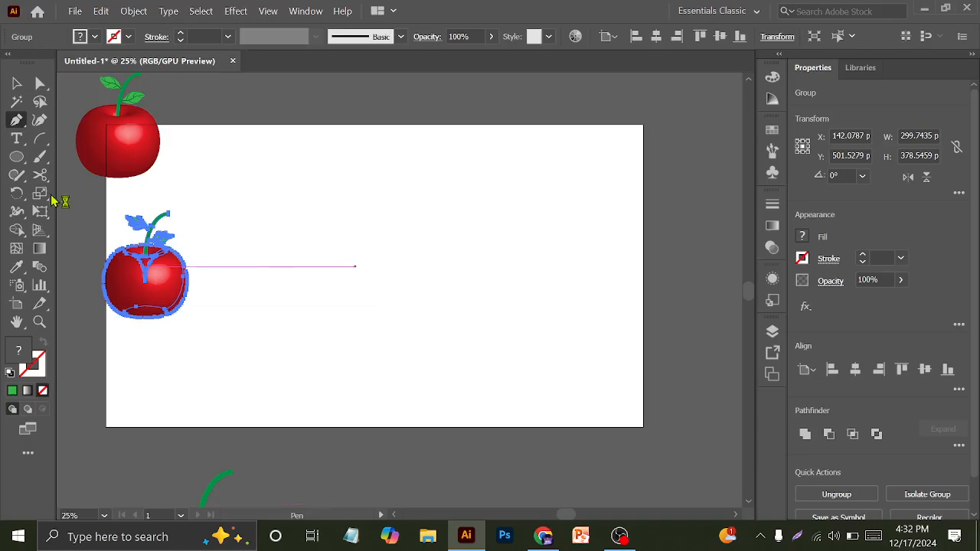
left_click(17, 82)
left_click(259, 176)
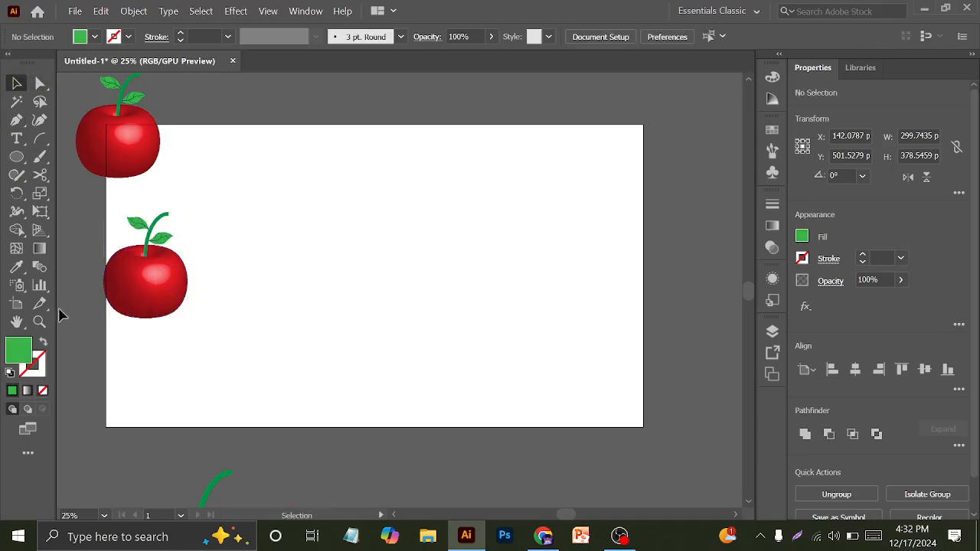
left_click(16, 119)
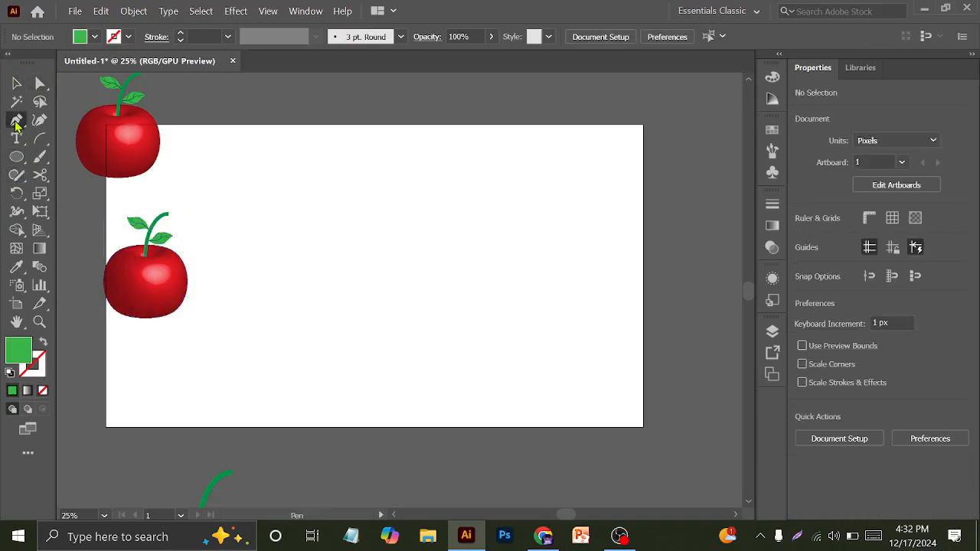
left_click(334, 267)
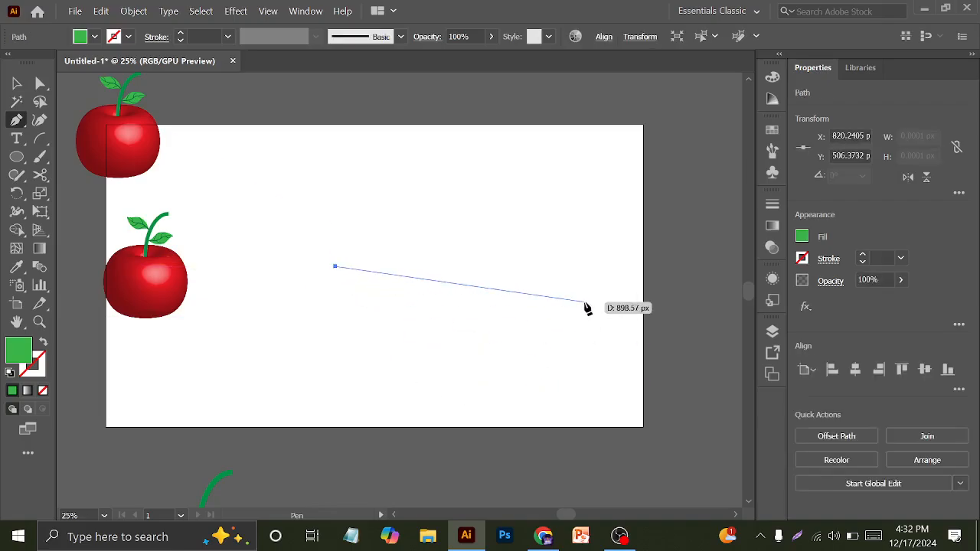
left_click(507, 267)
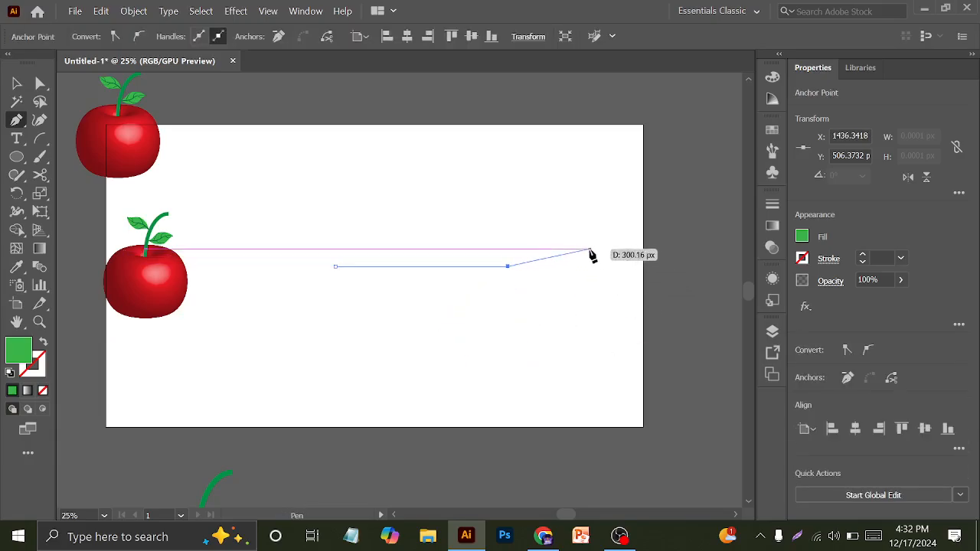
left_click_drag(571, 249, 582, 233)
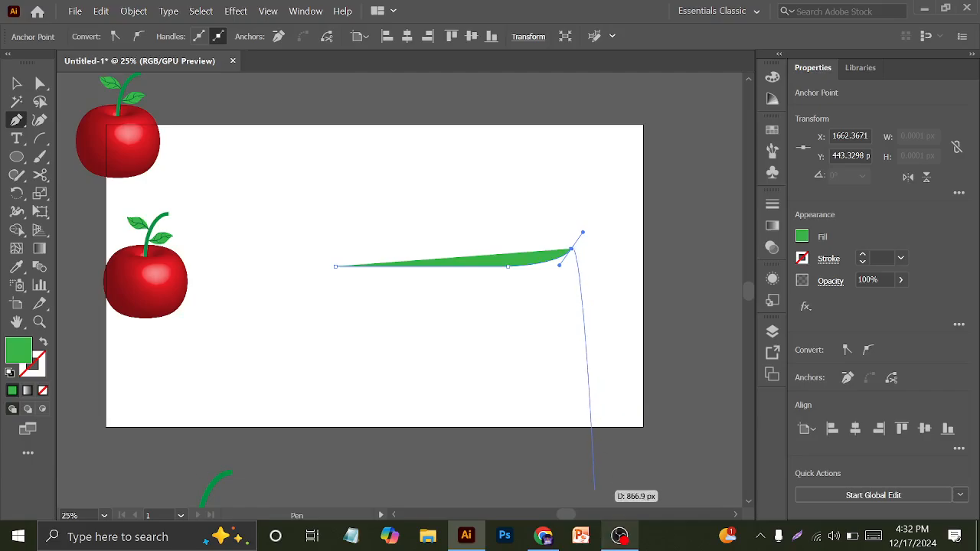
left_click(619, 536)
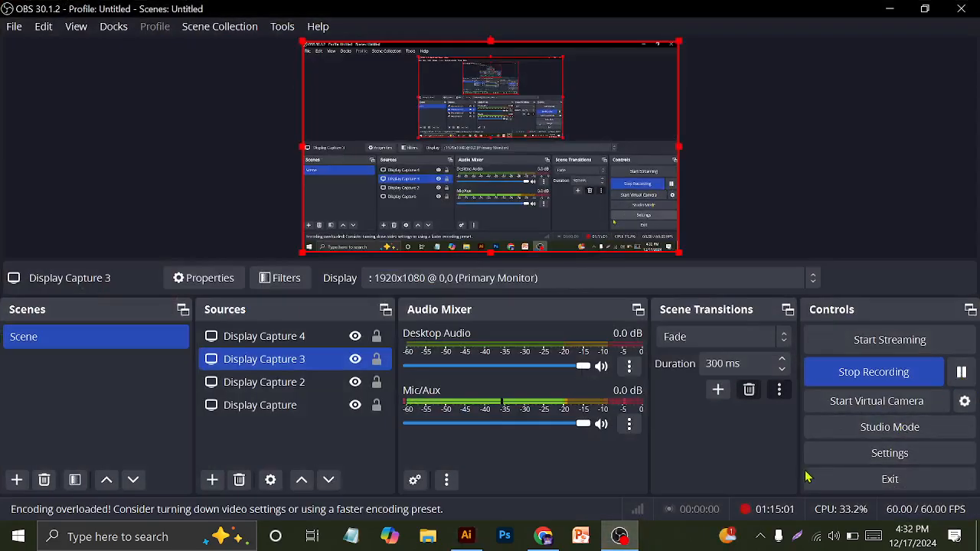
left_click(961, 372)
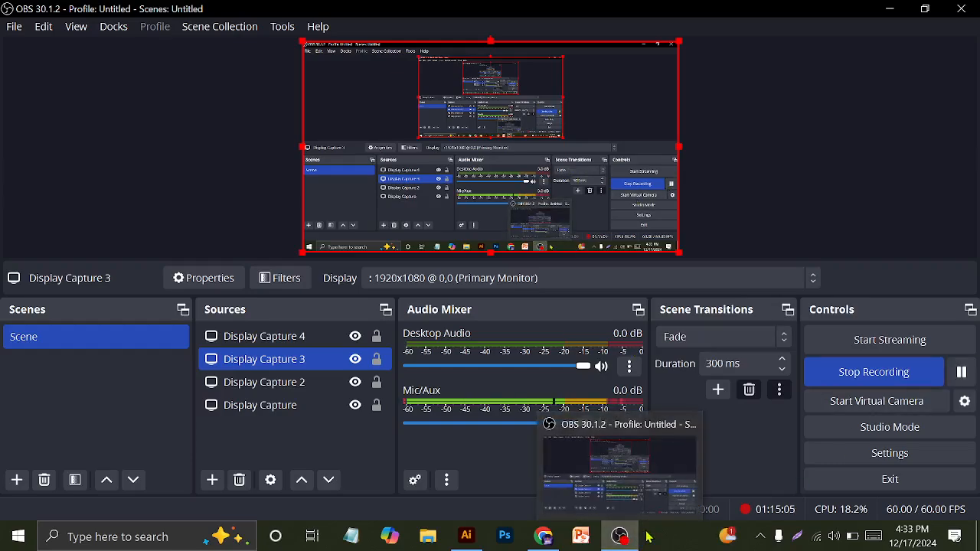
left_click(889, 13)
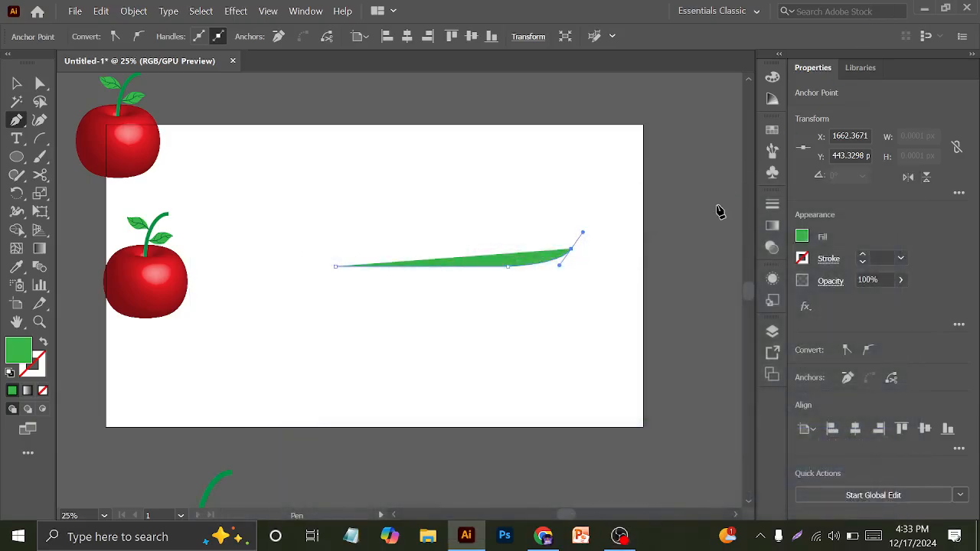
Step: Try redrawing the curved end of the profile, and undo the path back to its first point
left_click(571, 247)
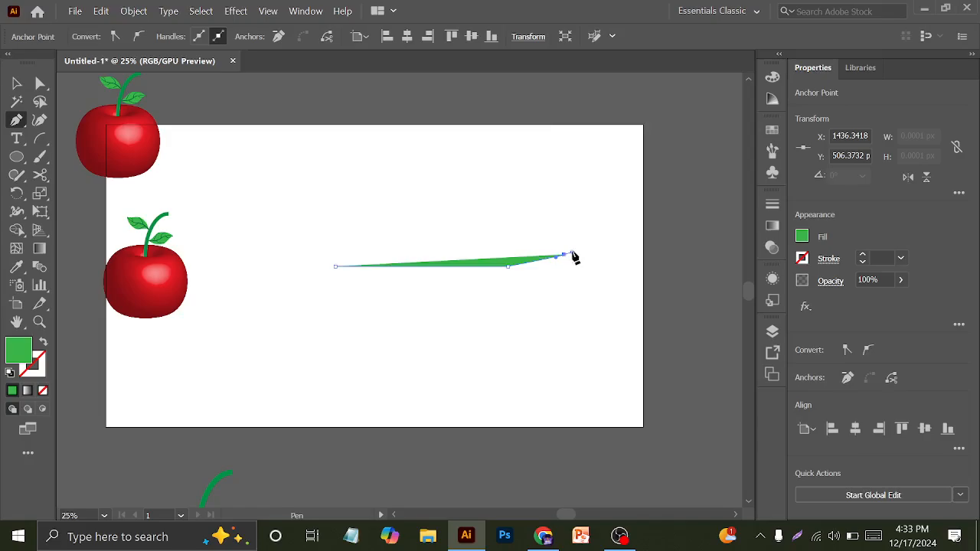
key("ctrl+z")
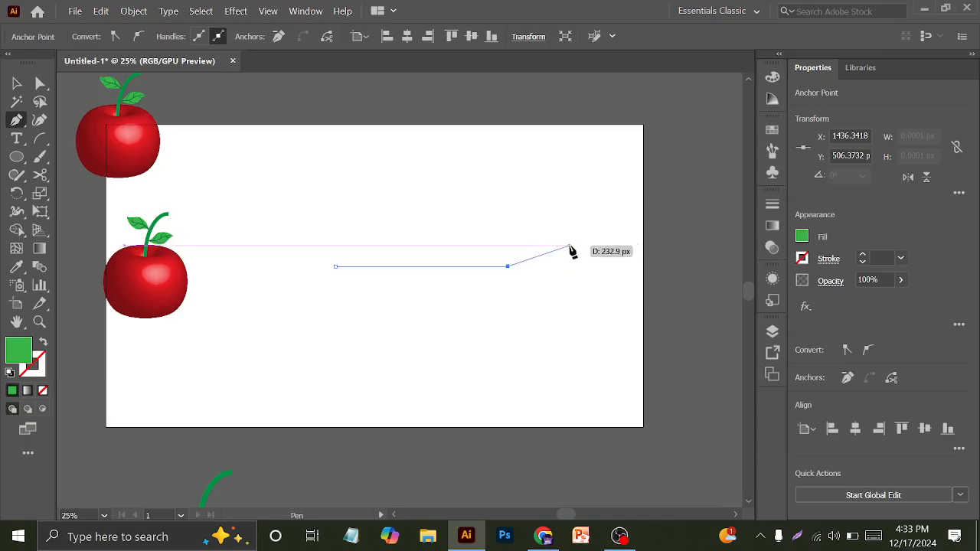
left_click(568, 245)
left_click_drag(569, 247, 582, 224)
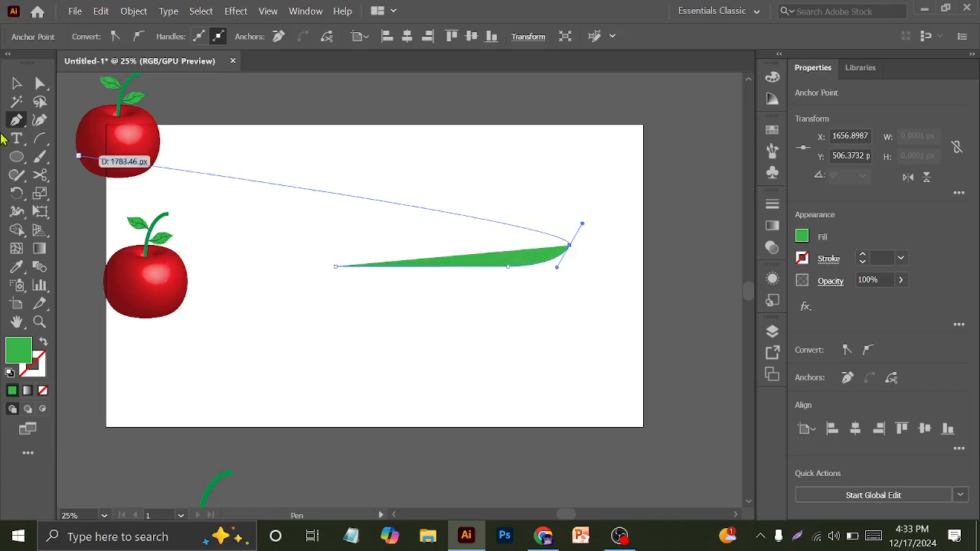
key("v")
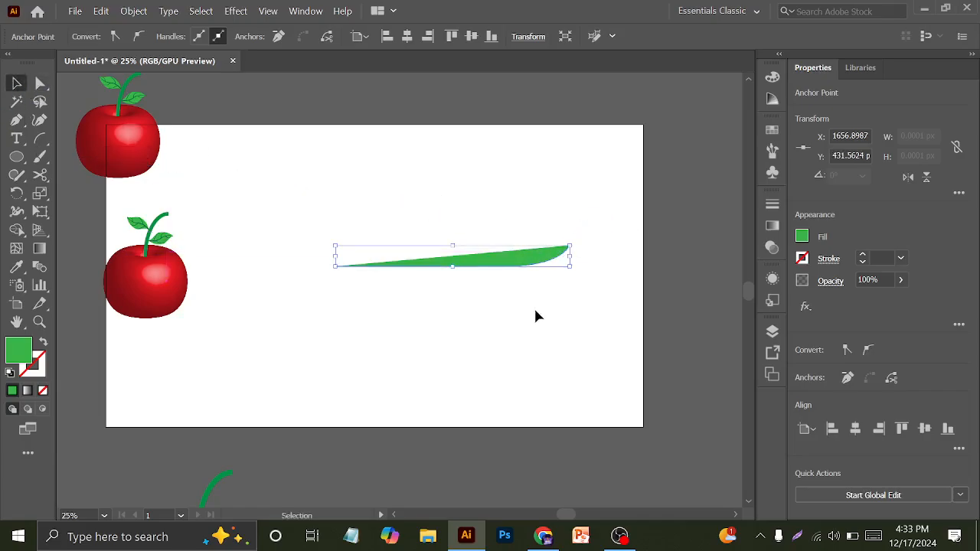
left_click(454, 195)
left_click_drag(447, 193, 566, 324)
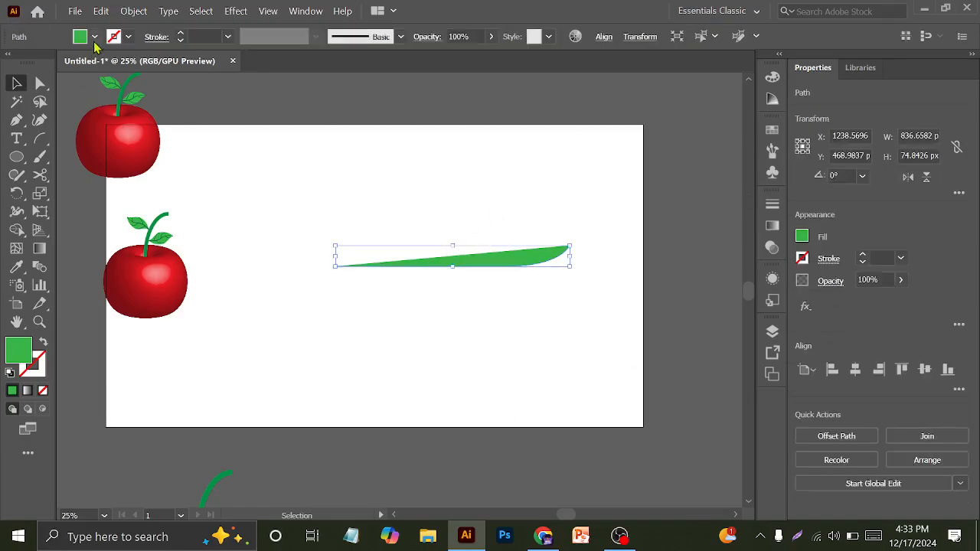
left_click(389, 167)
key("ctrl+z")
key("ctrl+z")
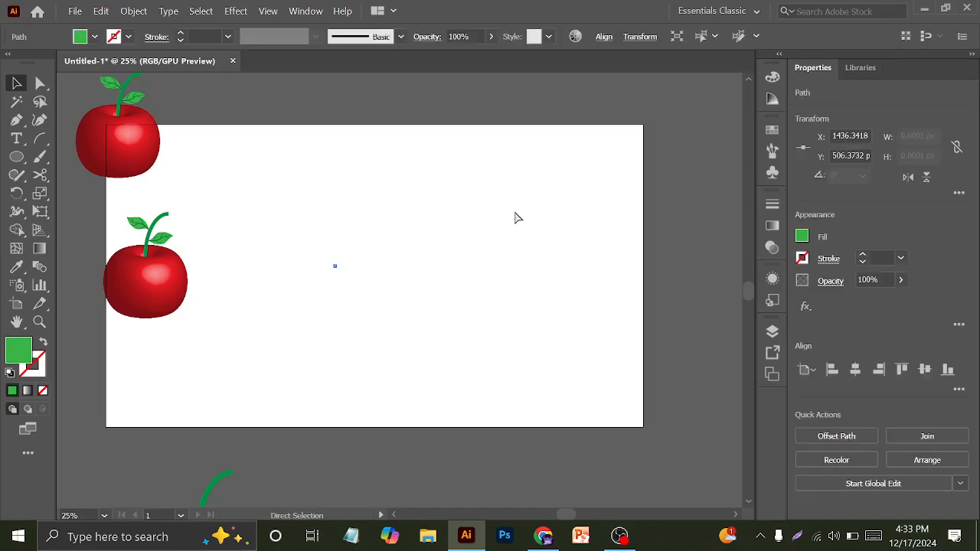
Step: Draw an open Pen tool profile about 844 px wide and 90 px high, with a straight base curving up at the right end
left_click(517, 218)
left_click(17, 120)
left_click(371, 262)
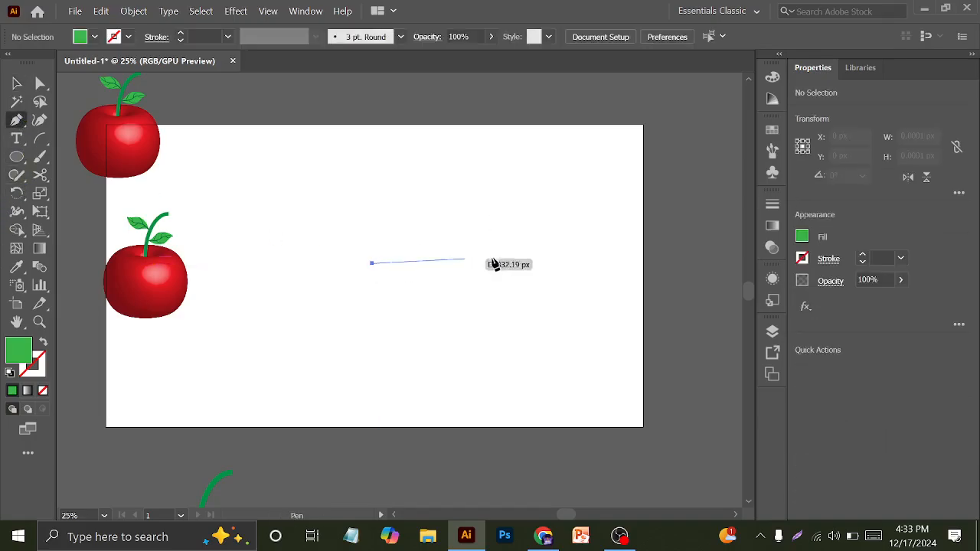
left_click(548, 262)
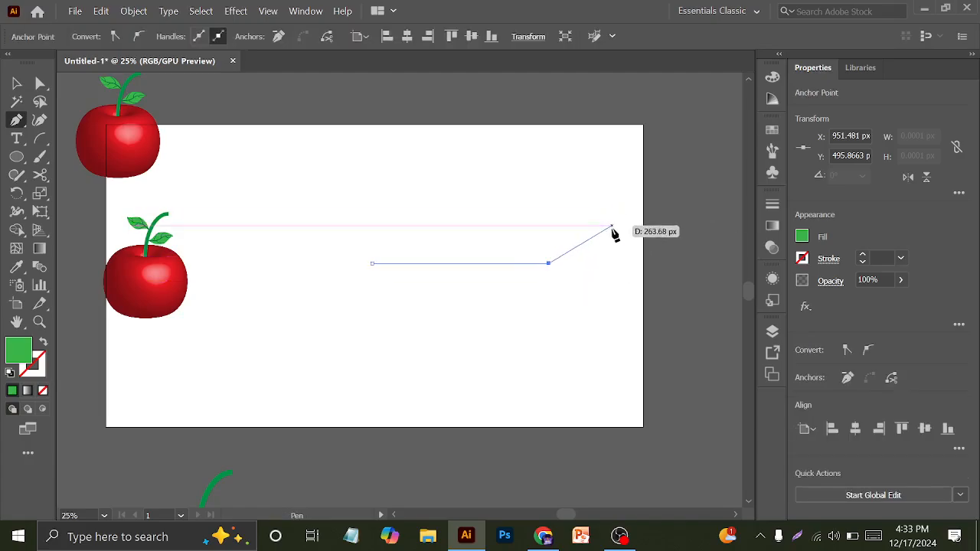
left_click_drag(624, 219, 626, 222)
left_click(16, 84)
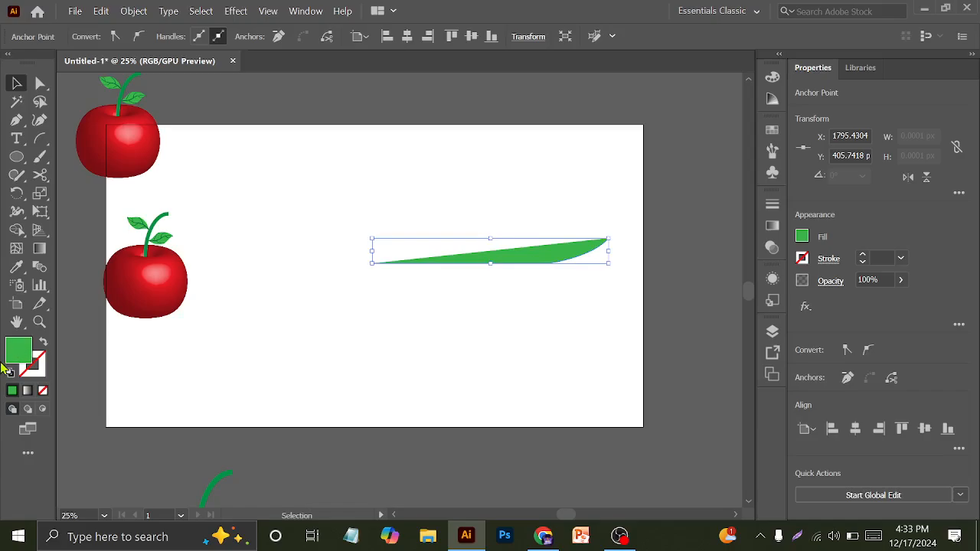
left_click(43, 343)
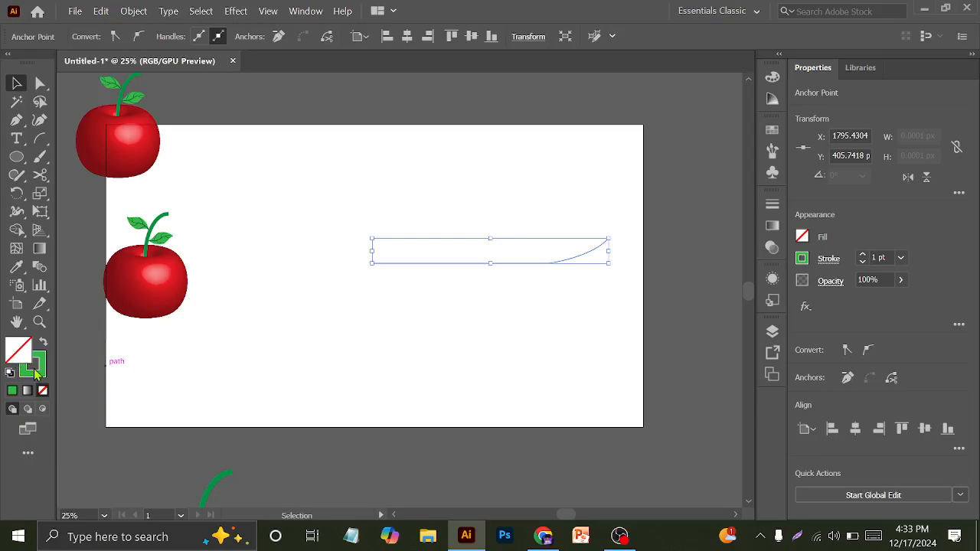
left_click(42, 344)
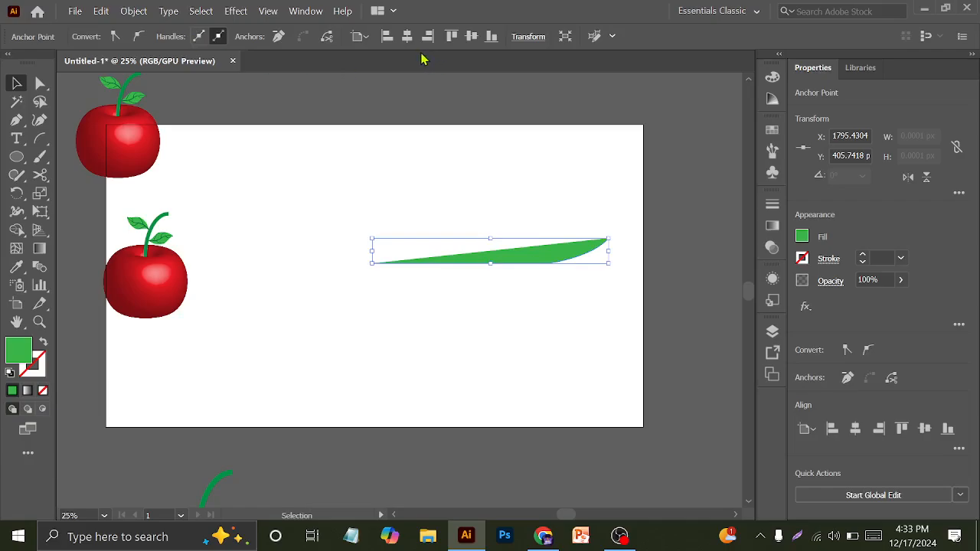
left_click(972, 53)
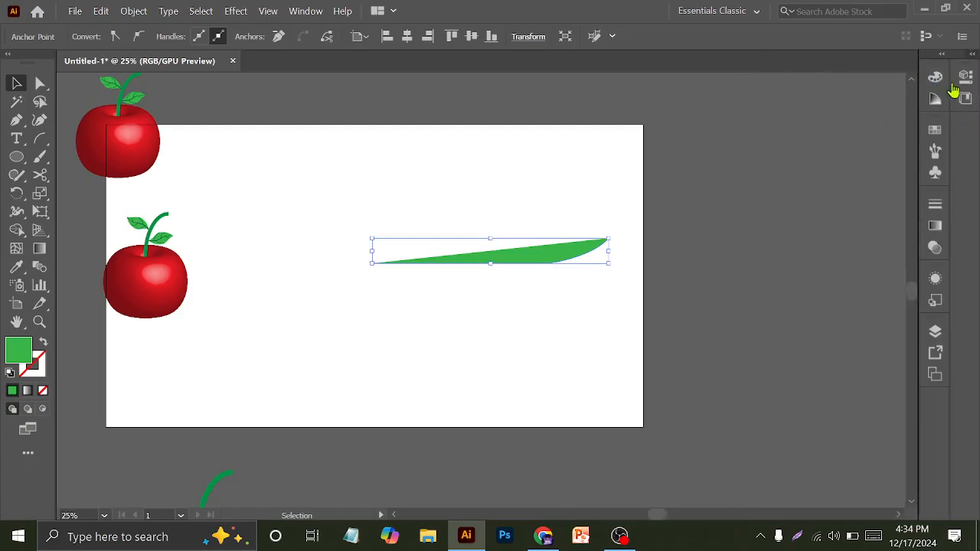
left_click(969, 57)
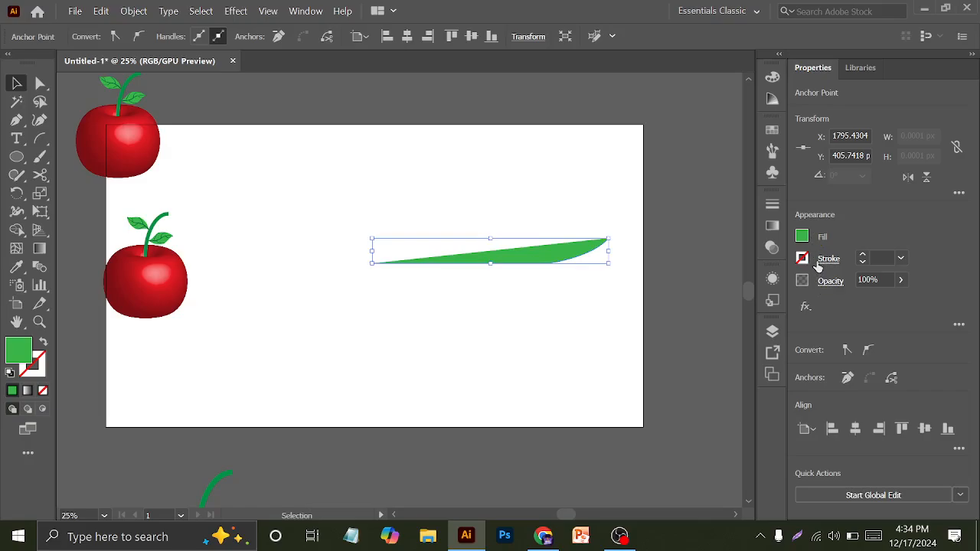
Step: Remove the profile's fill and give it a brown stroke
left_click(802, 237)
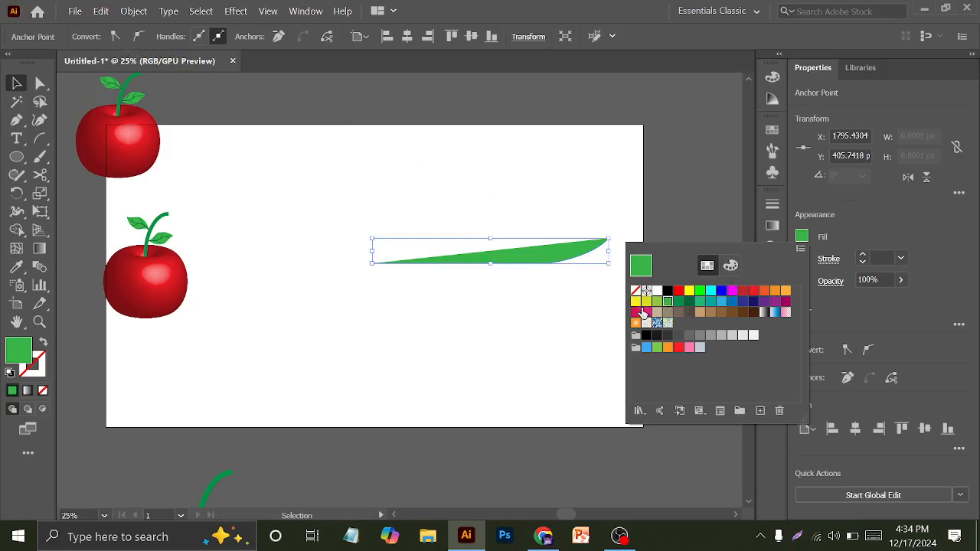
left_click(635, 290)
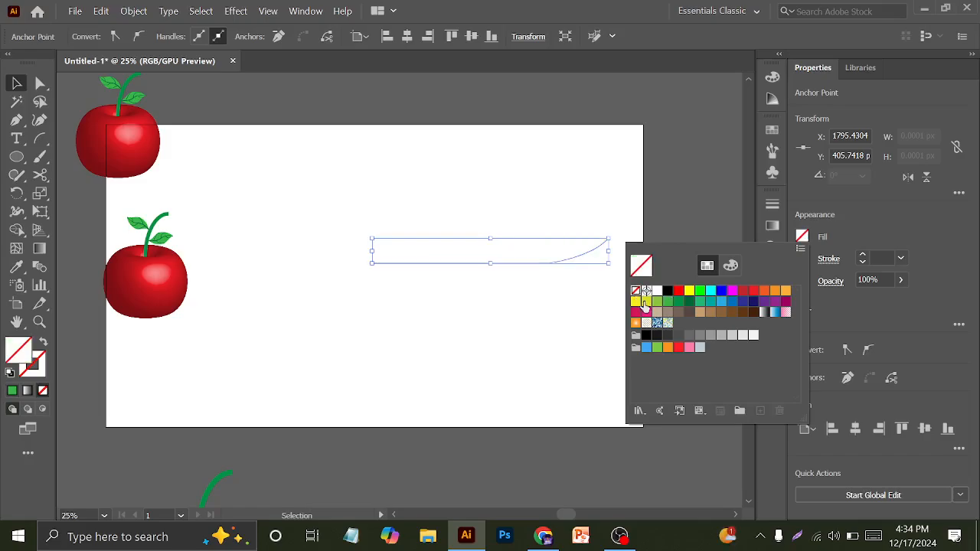
left_click(818, 243)
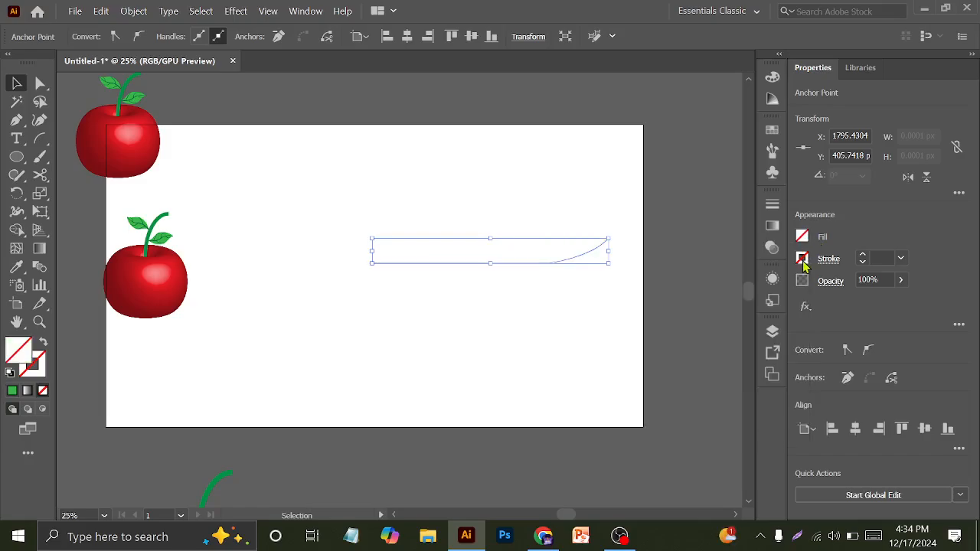
left_click(802, 259)
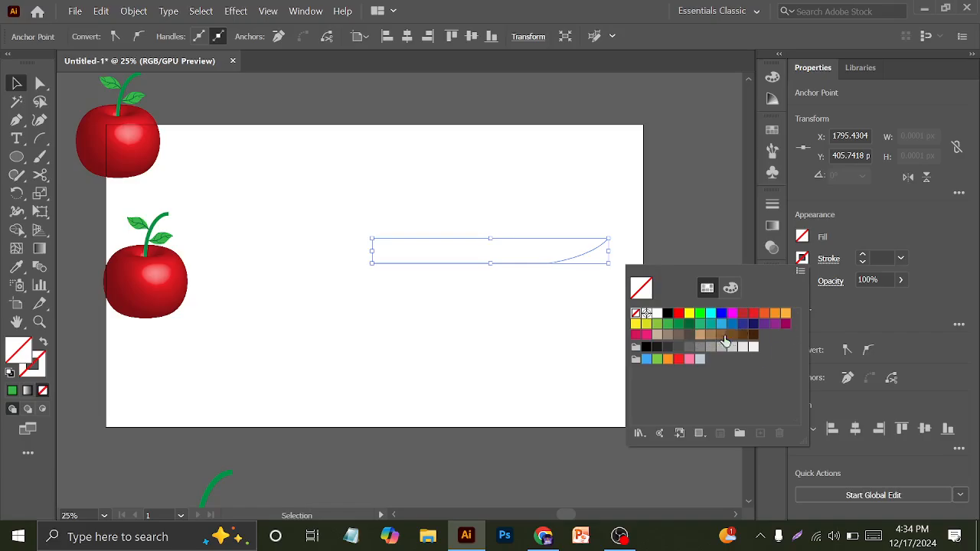
left_click(721, 335)
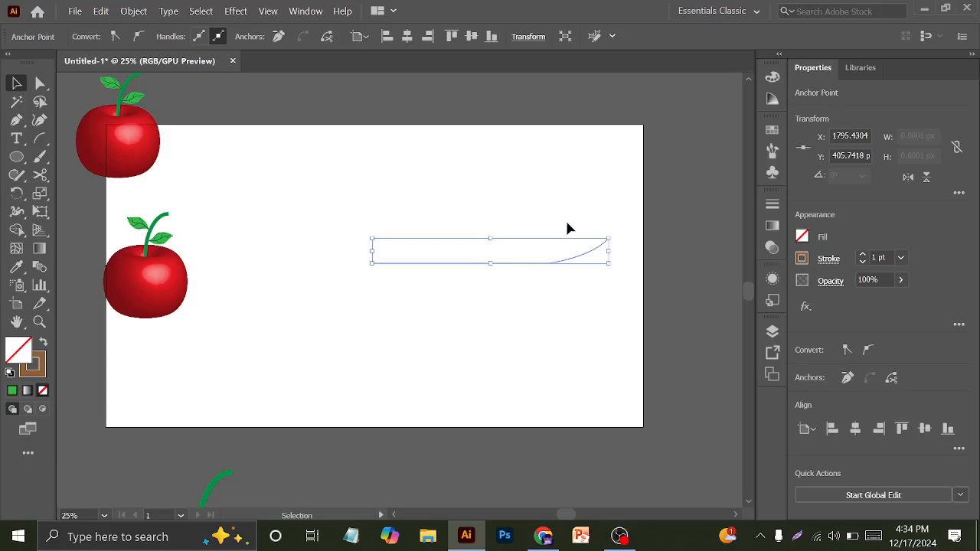
Step: Apply the 3D Revolve effect to the brown profile, turning it 360° about its left edge in the Off-Axis Front position with Plastic Shading
left_click(235, 11)
mouse_move(306, 123)
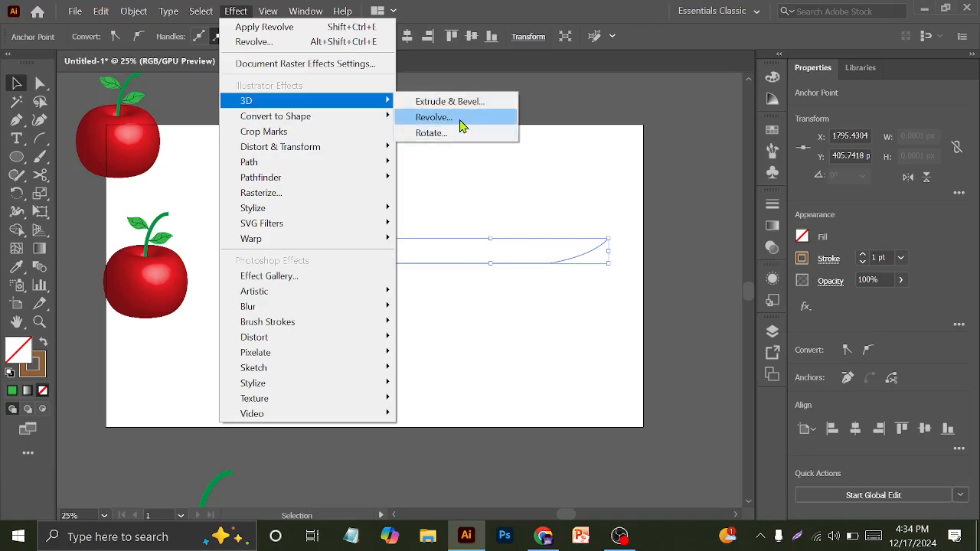
left_click(433, 117)
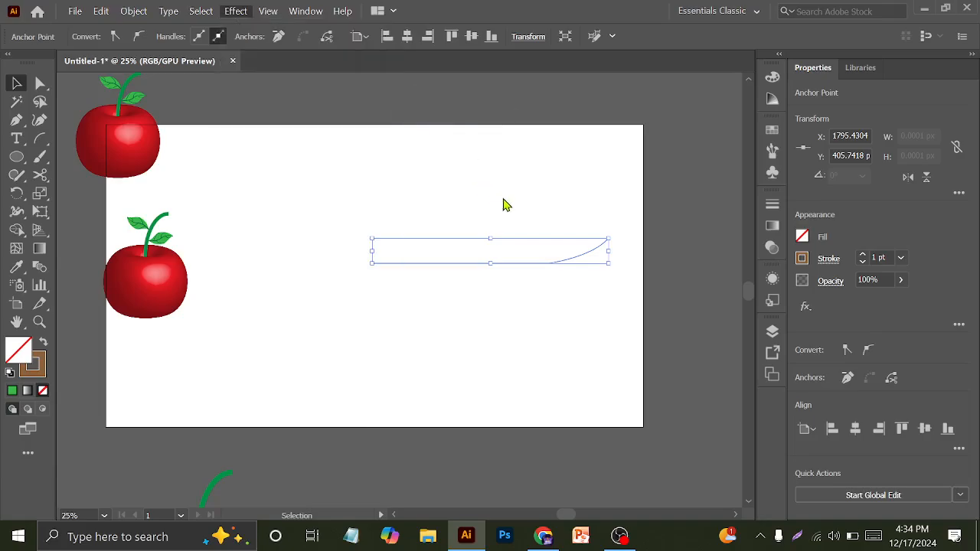
left_click_drag(729, 38, 864, 22)
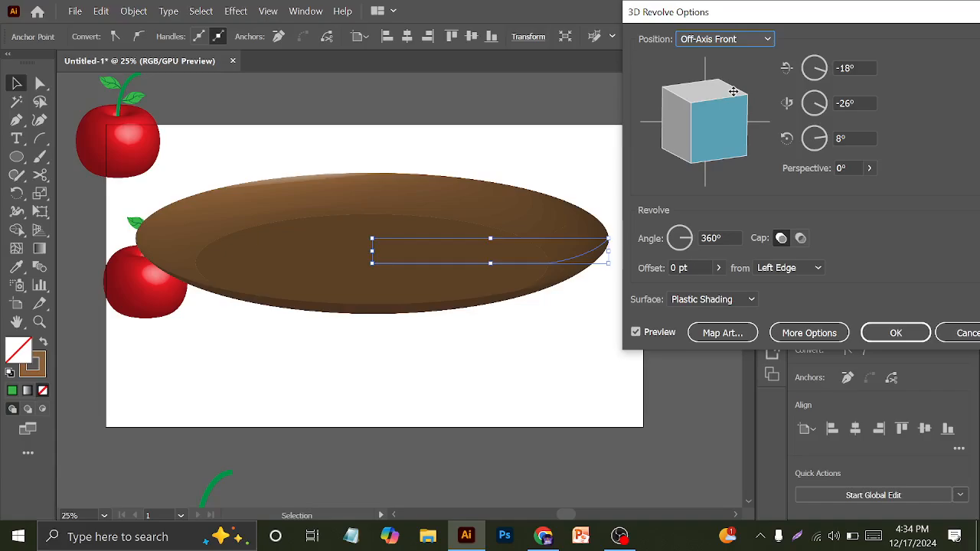
left_click(894, 332)
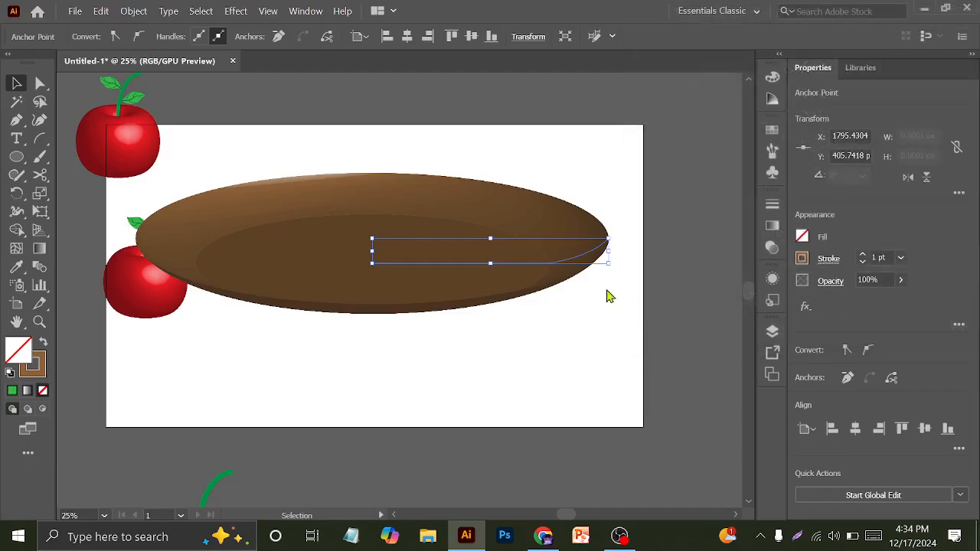
Step: Move the dish down and scale it so its profile is about 636 px wide, and expand its appearance
left_click_drag(496, 253, 532, 320)
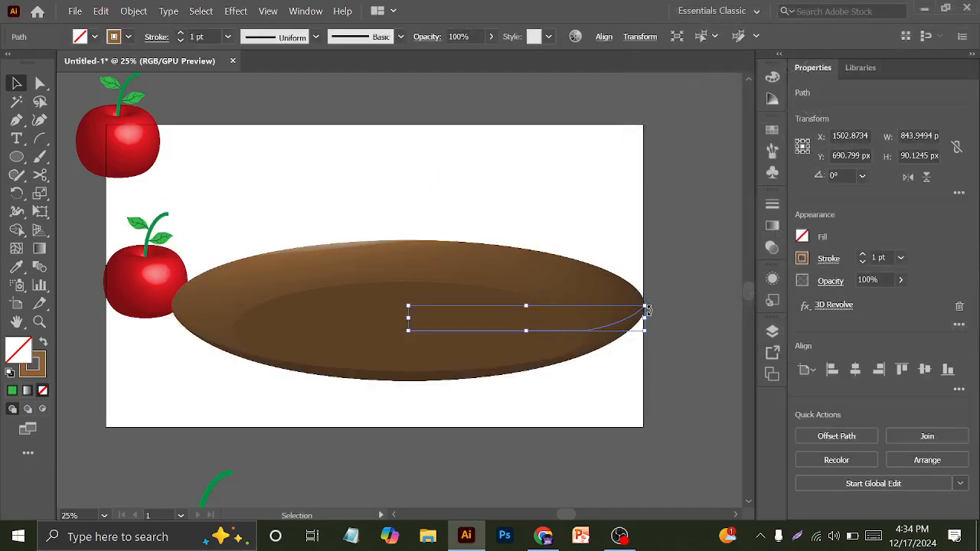
left_click_drag(647, 309, 617, 314)
left_click(135, 11)
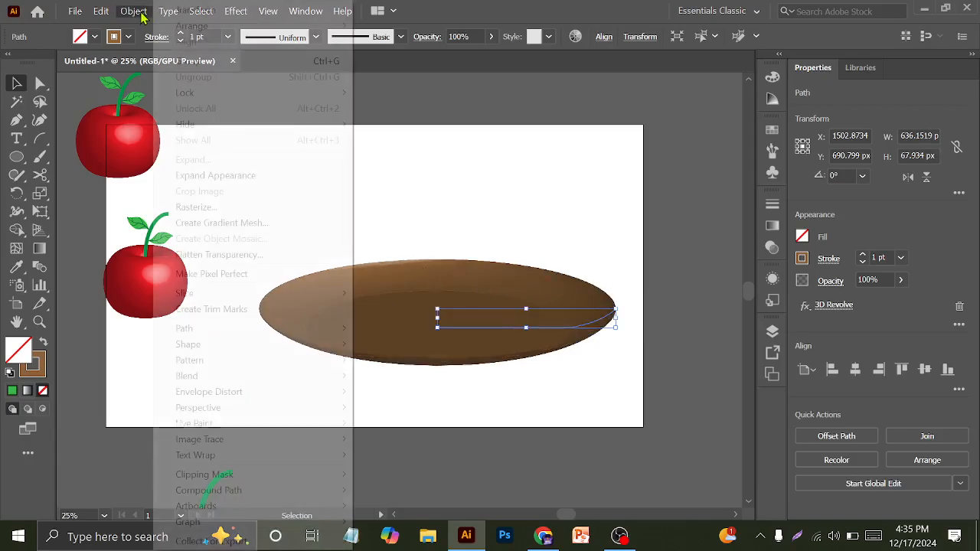
left_click(219, 175)
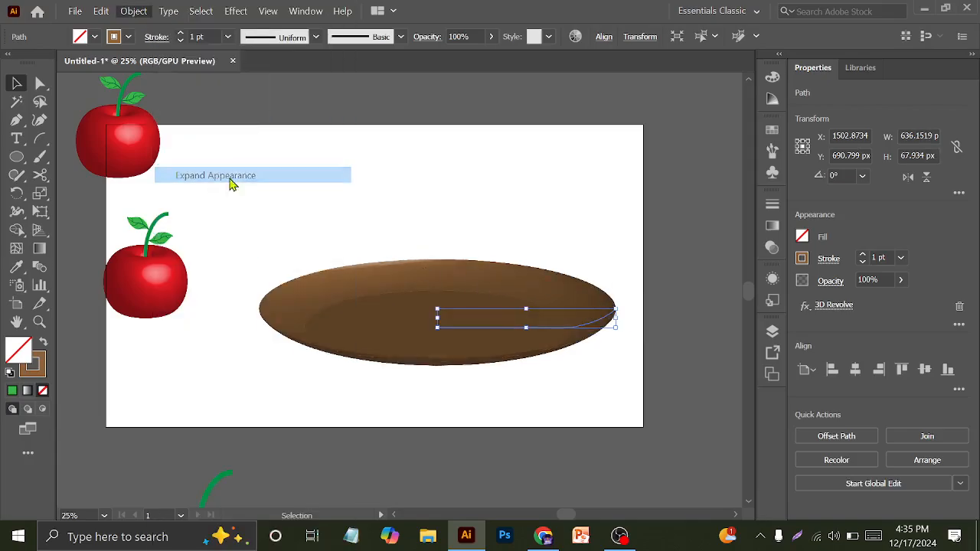
left_click(398, 172)
left_click(466, 369)
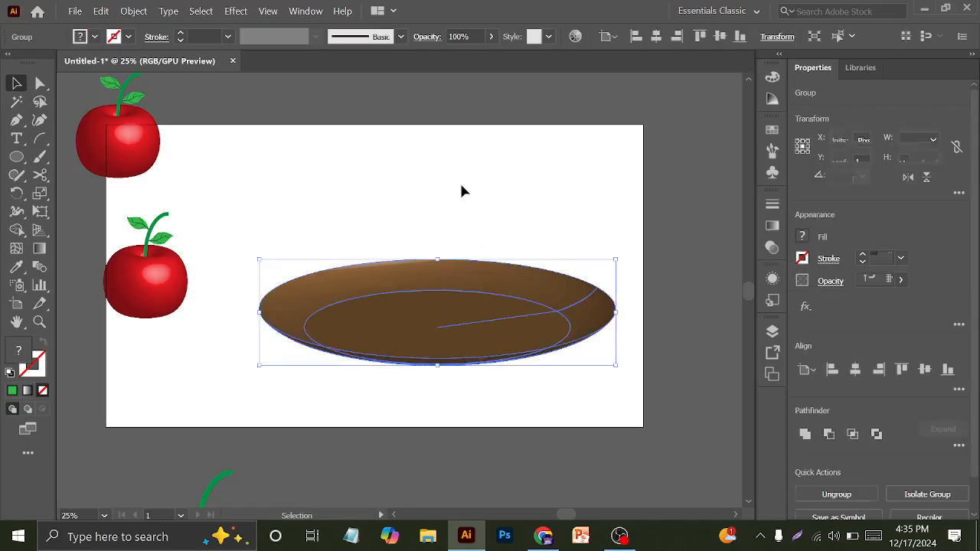
left_click(462, 190)
Step: Move the lower cherry over the dish's left rear edge and shift the dish left and slightly down
left_click_drag(146, 298, 349, 297)
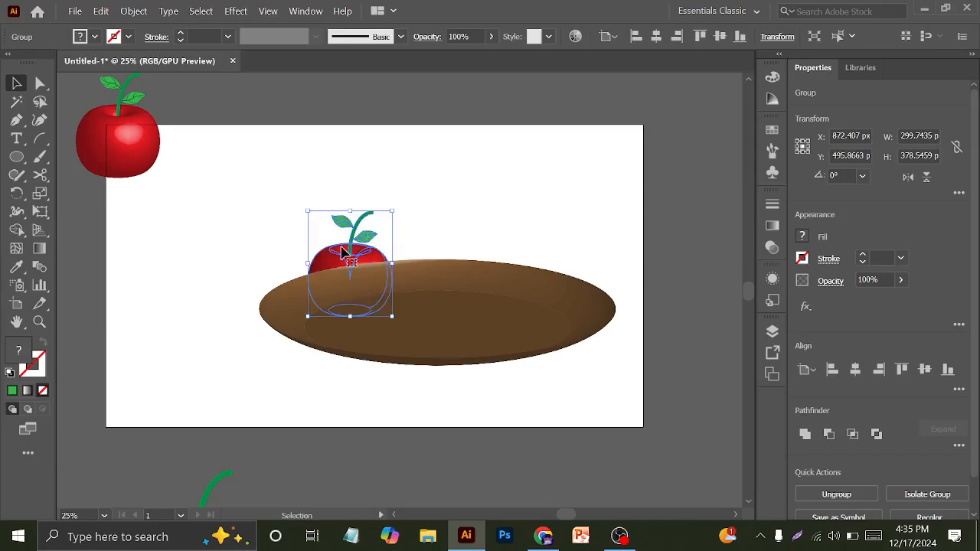
left_click_drag(344, 252, 253, 264)
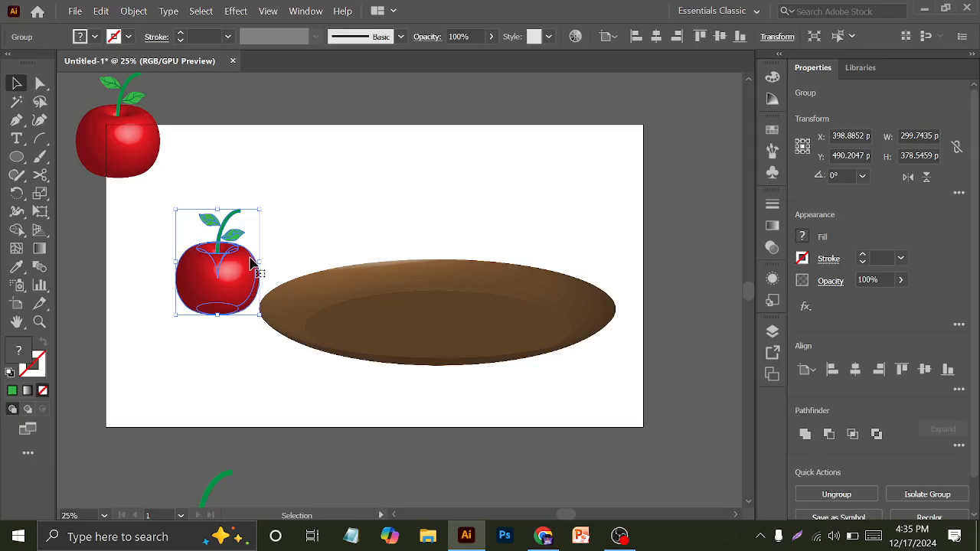
left_click_drag(223, 258, 342, 240)
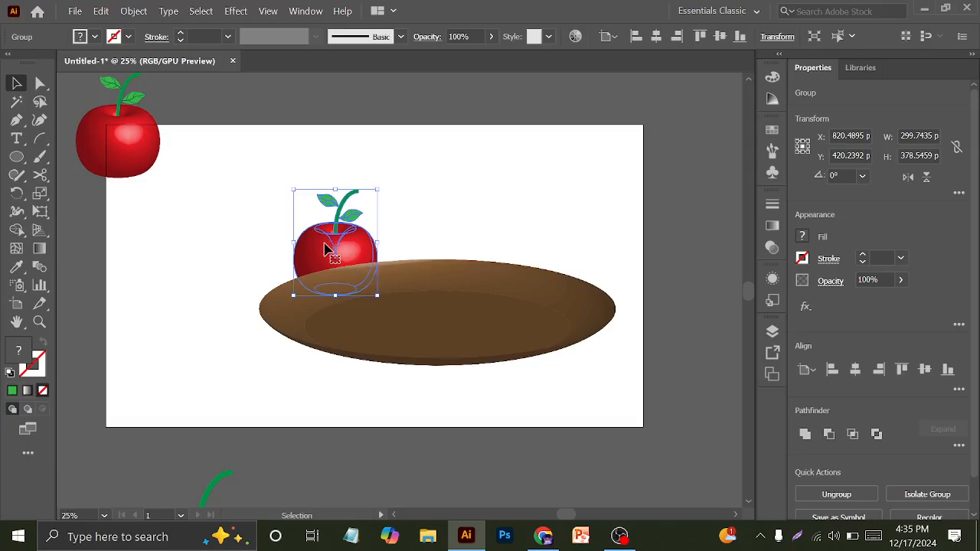
left_click_drag(324, 245, 305, 243)
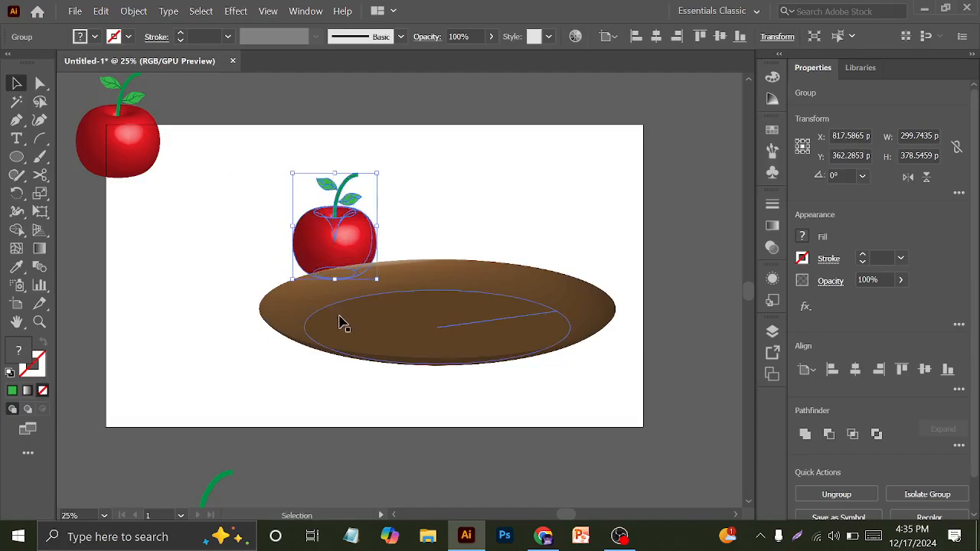
left_click_drag(339, 321, 287, 333)
left_click_drag(350, 245, 350, 237)
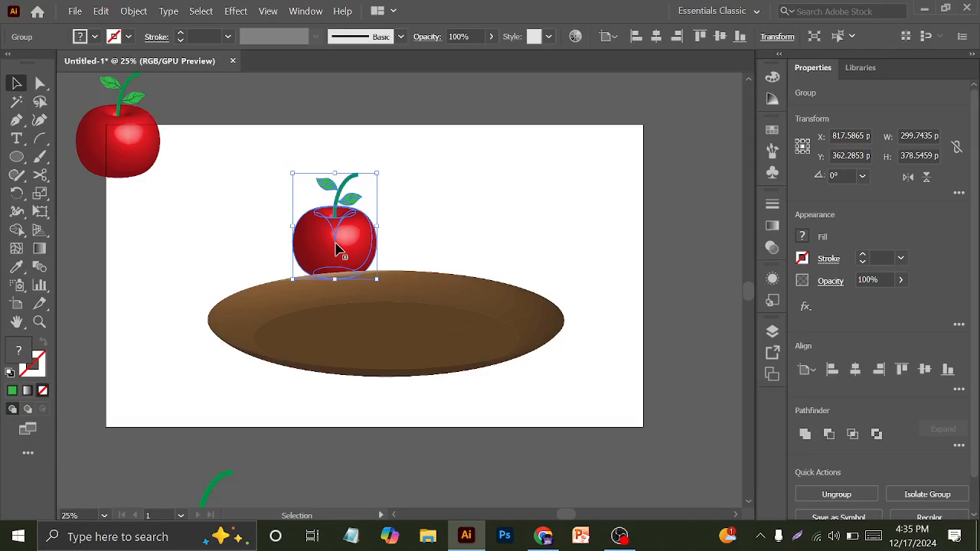
left_click_drag(340, 248, 343, 262)
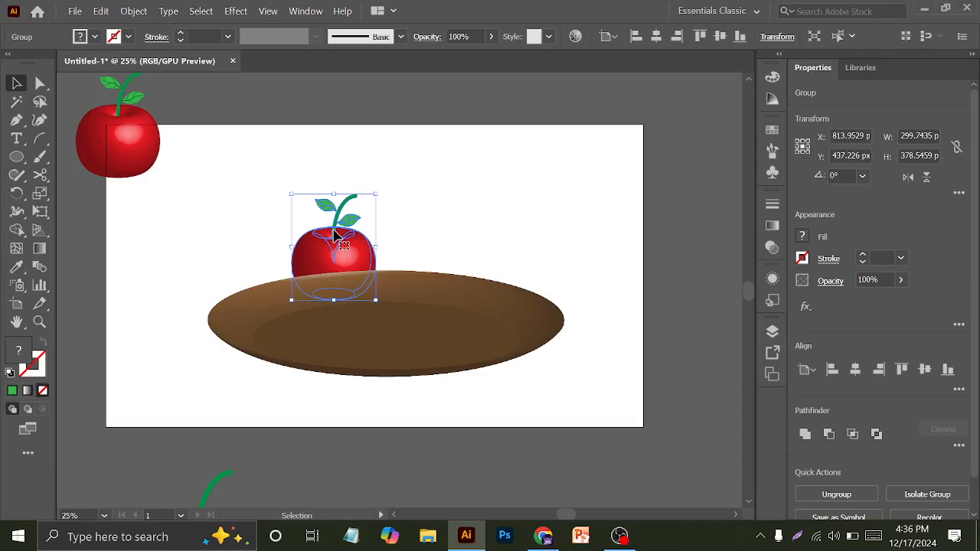
right_click(334, 235)
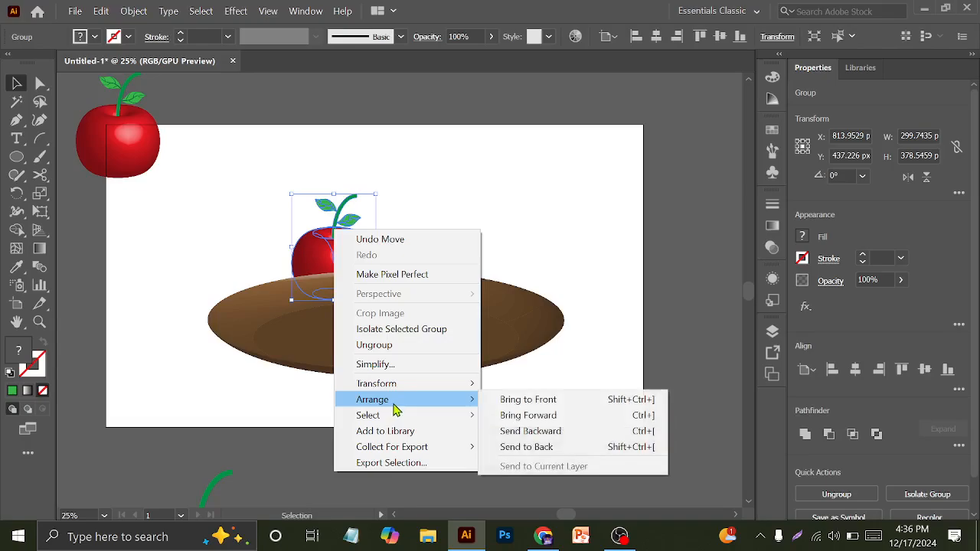
mouse_move(416, 403)
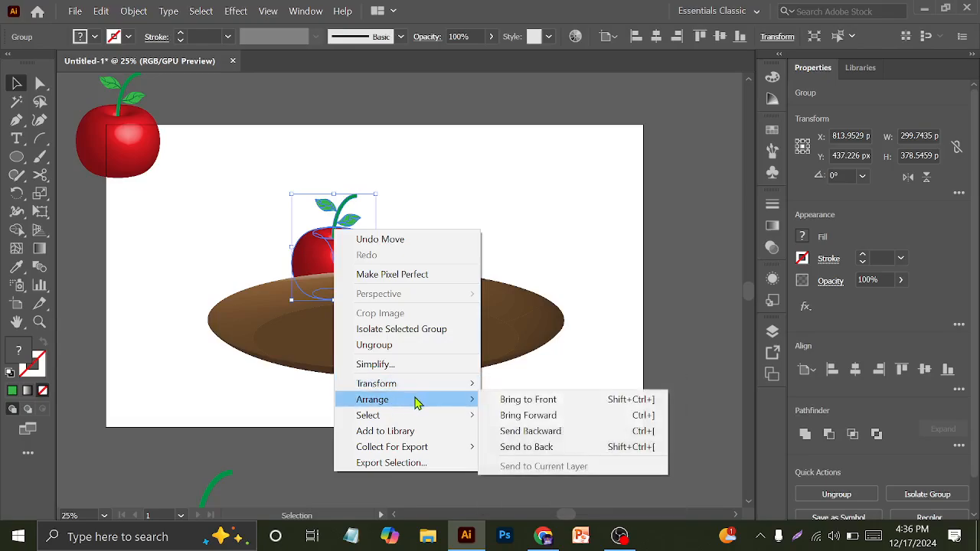
left_click(550, 405)
left_click(619, 536)
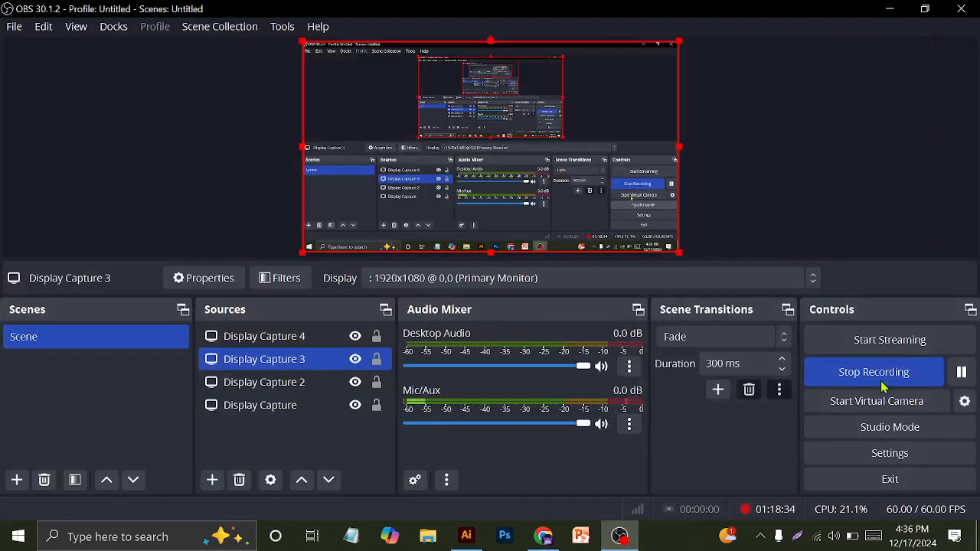
left_click(961, 373)
left_click(889, 9)
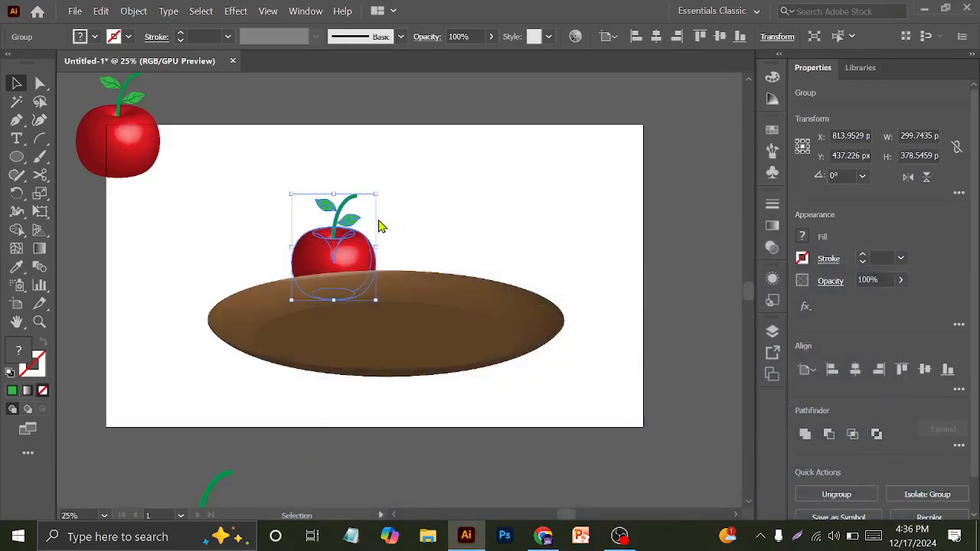
Step: Bring the cherry to the front and place it on the dish's left side, scaled down to about 257 by 324 px
right_click(352, 260)
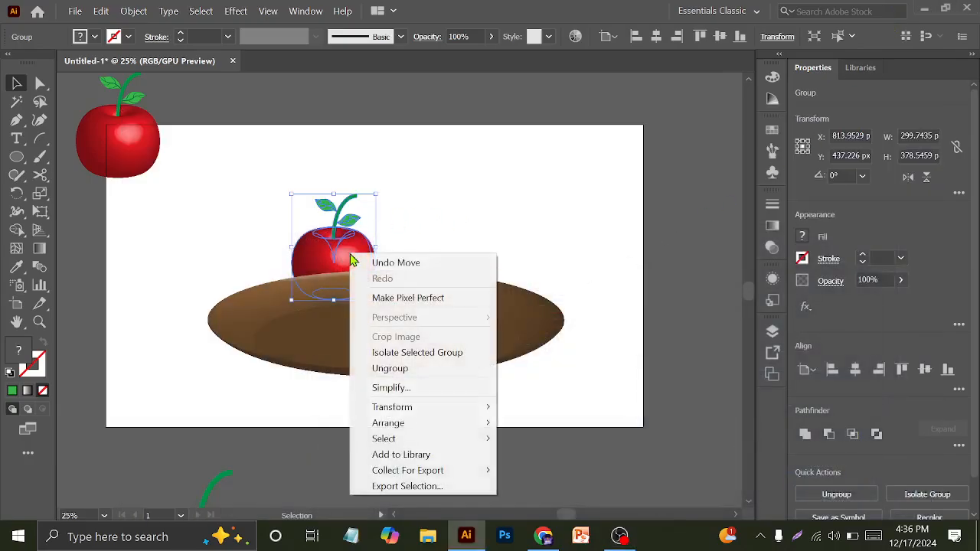
mouse_move(423, 426)
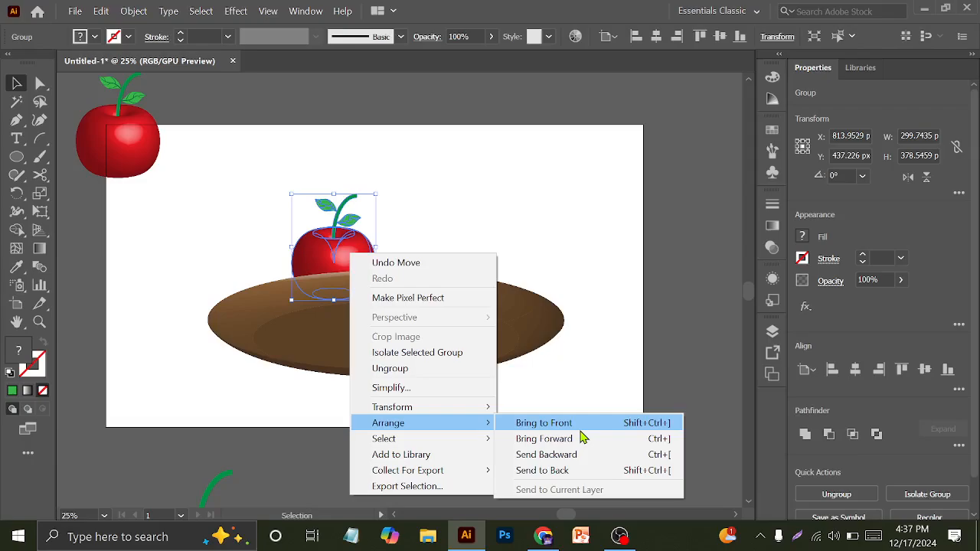
left_click(516, 425)
left_click_drag(350, 278, 319, 303)
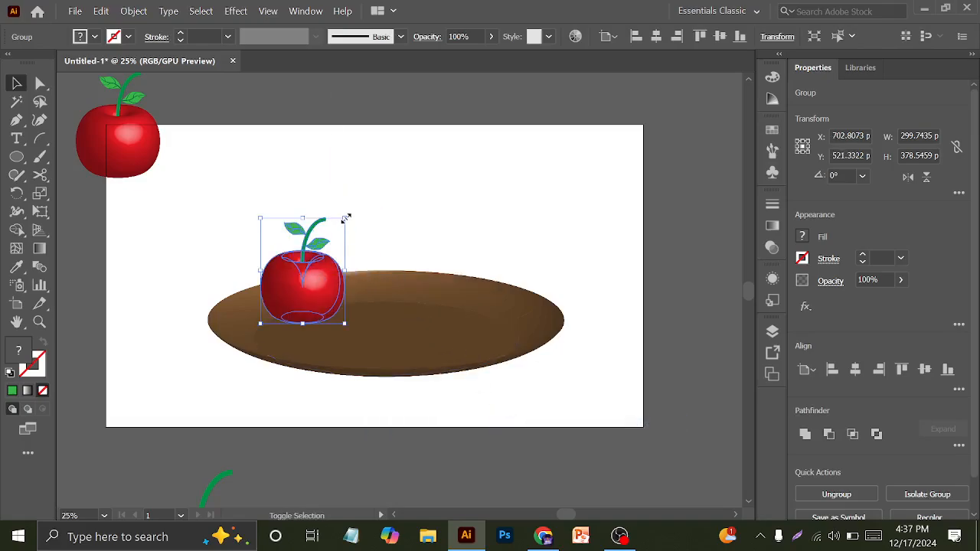
left_click_drag(346, 219, 340, 227)
Step: Fill the dish with overlapping copies of the cherry, working from the back row to the front row
left_click_drag(321, 273, 565, 205)
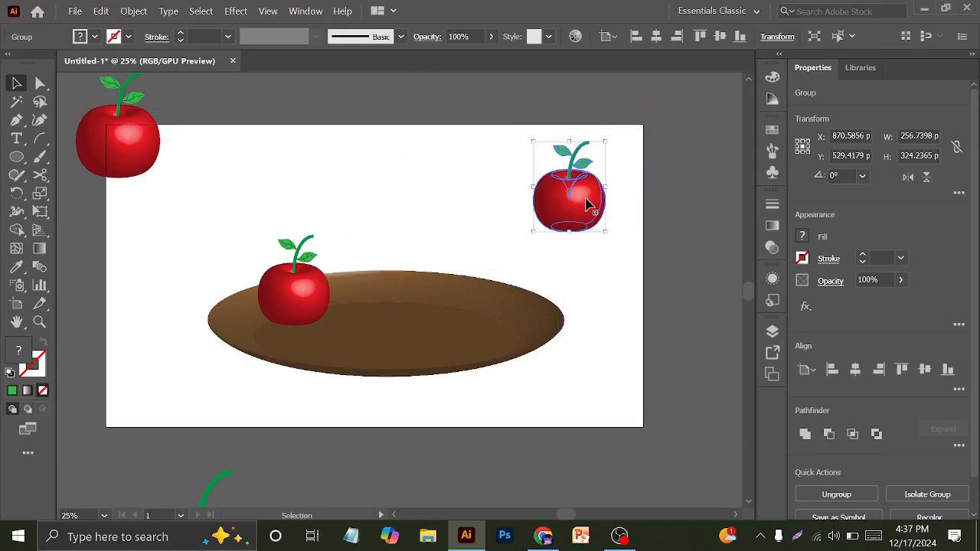
key("ctrl+z")
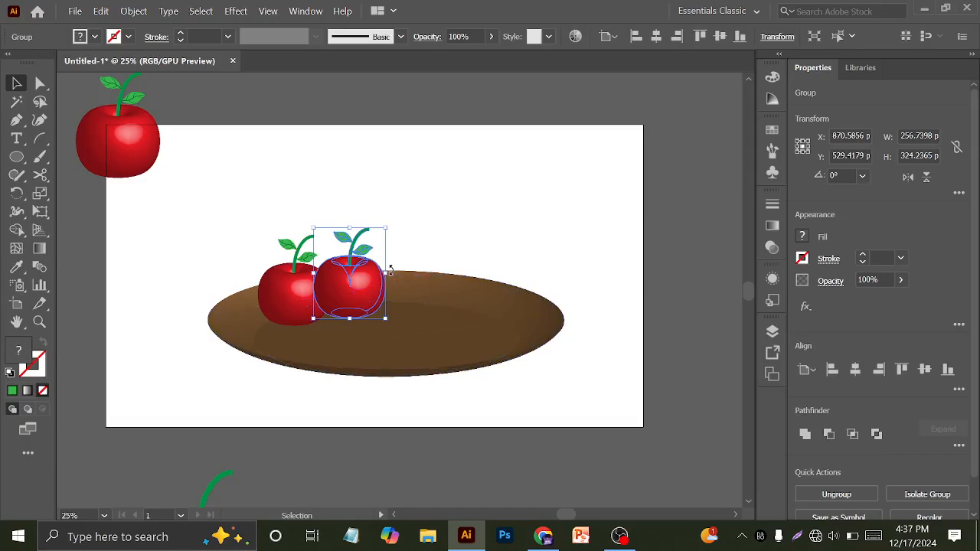
left_click_drag(354, 287, 404, 299)
left_click_drag(403, 298, 326, 294)
left_click_drag(341, 293, 386, 345)
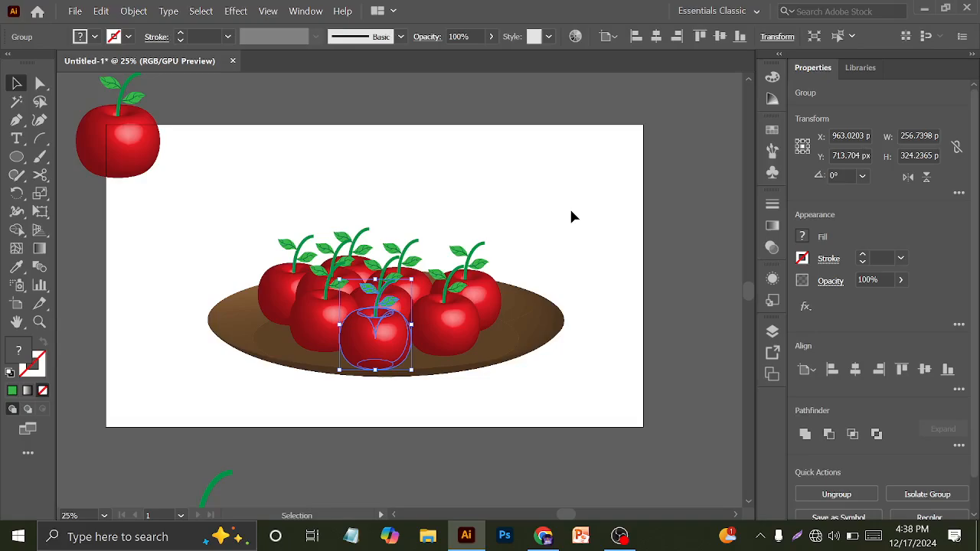
left_click(564, 212)
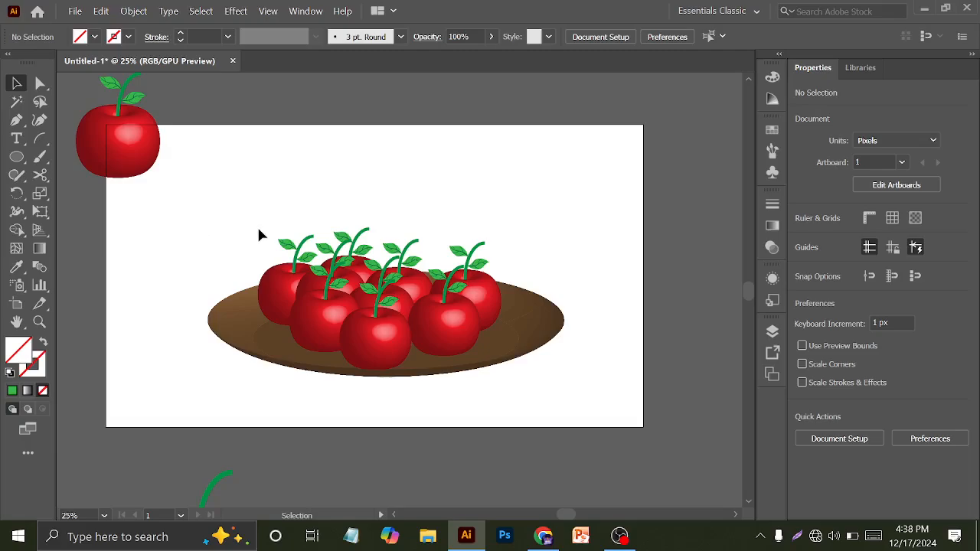
Step: Delete the spare cherry at the artboard's upper left corner and the unfinished cherry with its stem below the artboard
scroll(258, 228, "down", 1)
scroll(236, 291, "up", 1)
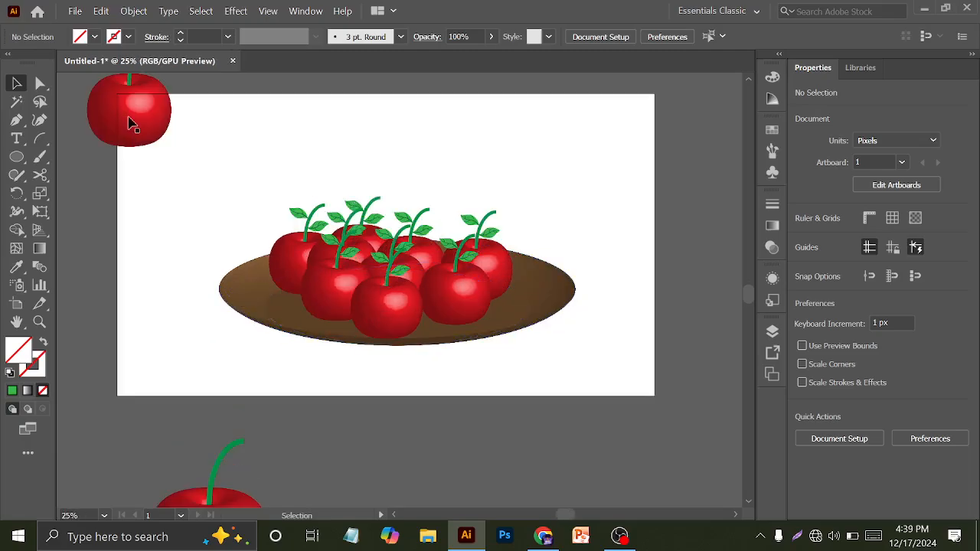
left_click_drag(161, 173, 173, 192)
scroll(222, 319, "down", 1)
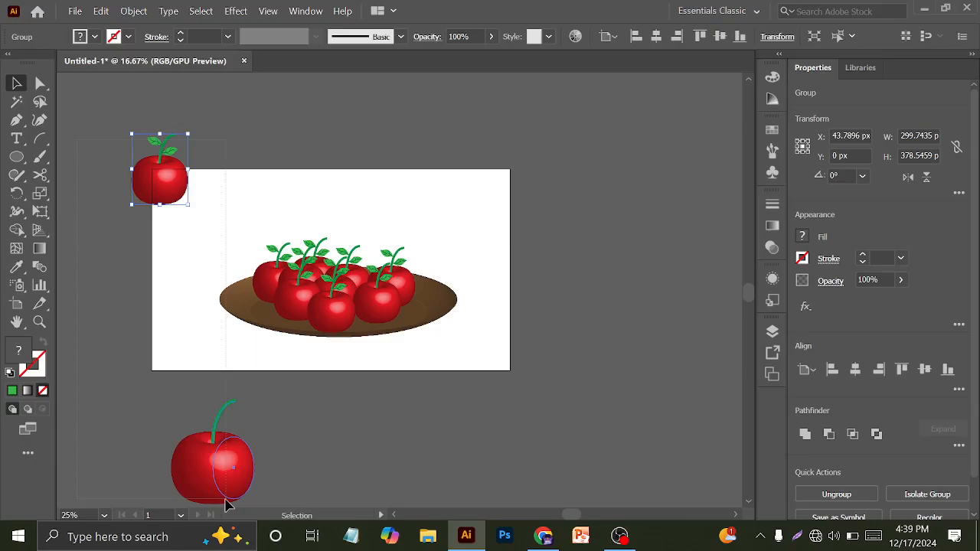
left_click_drag(225, 499, 225, 499)
left_click_drag(80, 115, 197, 484)
key("Delete")
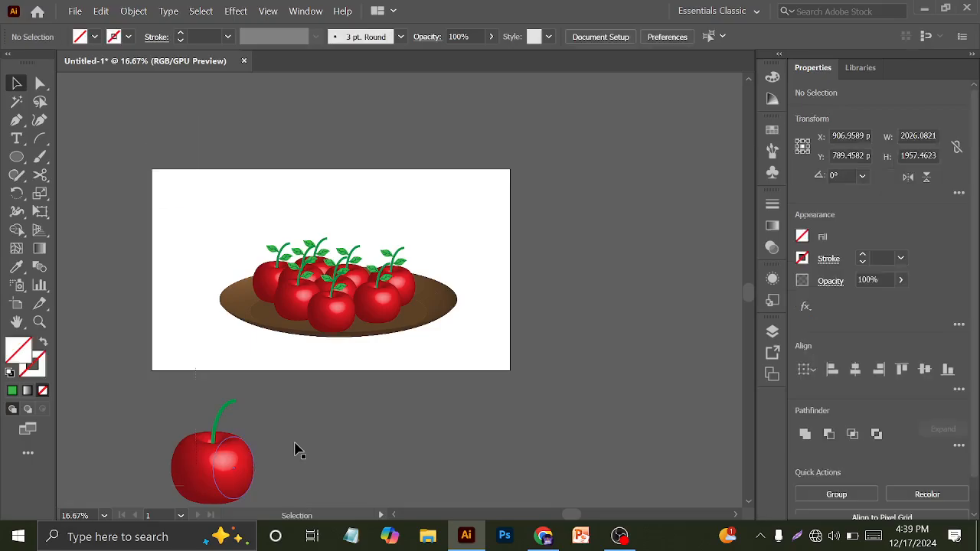
left_click(235, 459)
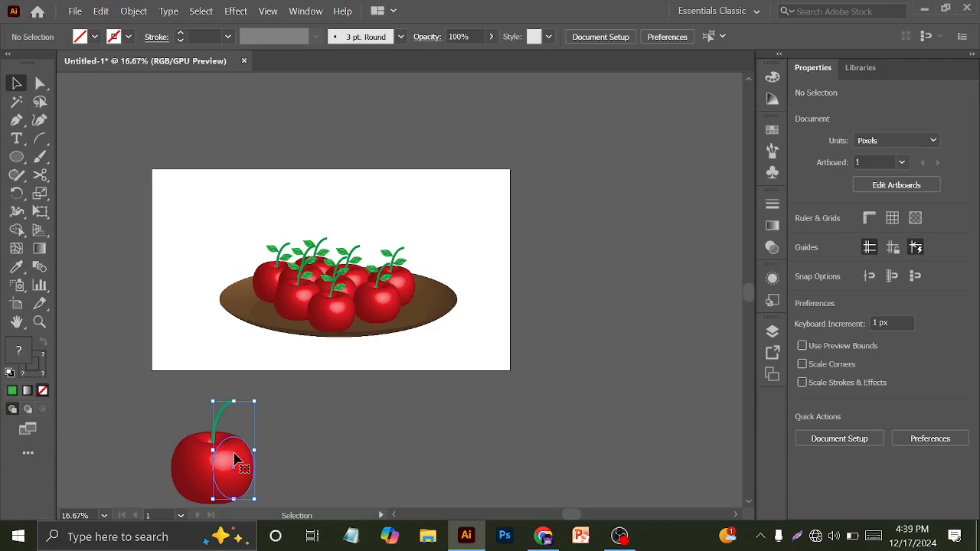
key("Delete")
Step: Select the whole dish of cherries and move it off the artboard, up and to the left
scroll(273, 315, "up", 1)
left_click_drag(338, 394, 368, 422)
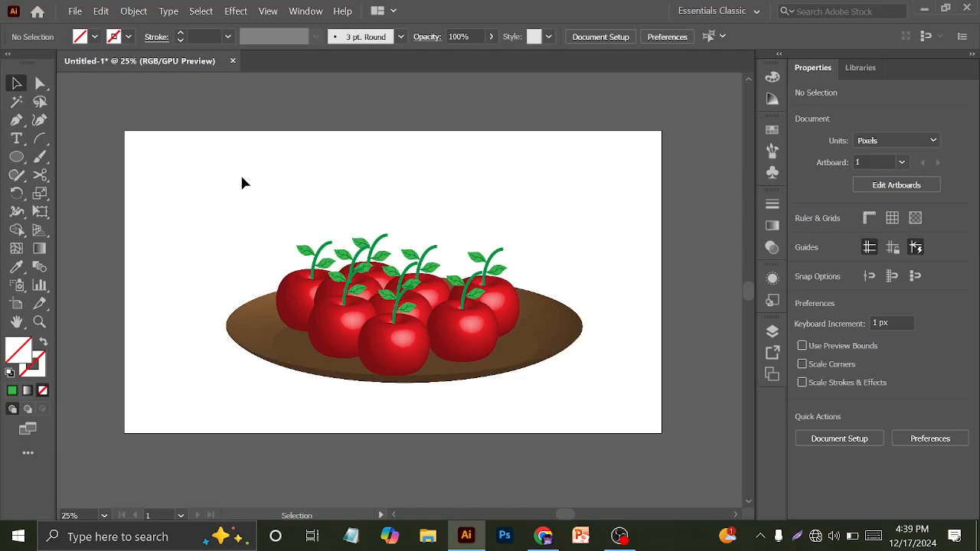
key("ctrl+a")
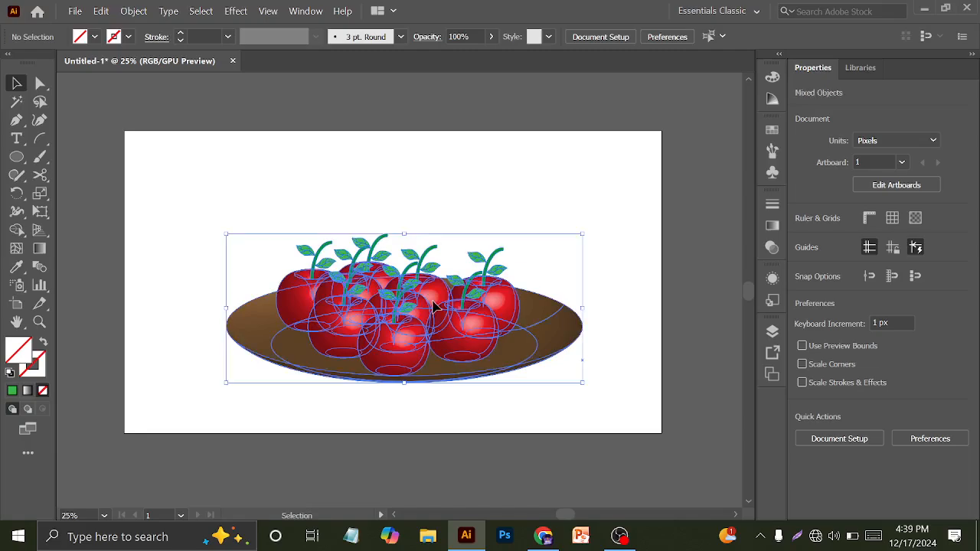
left_click_drag(434, 283, 434, 304)
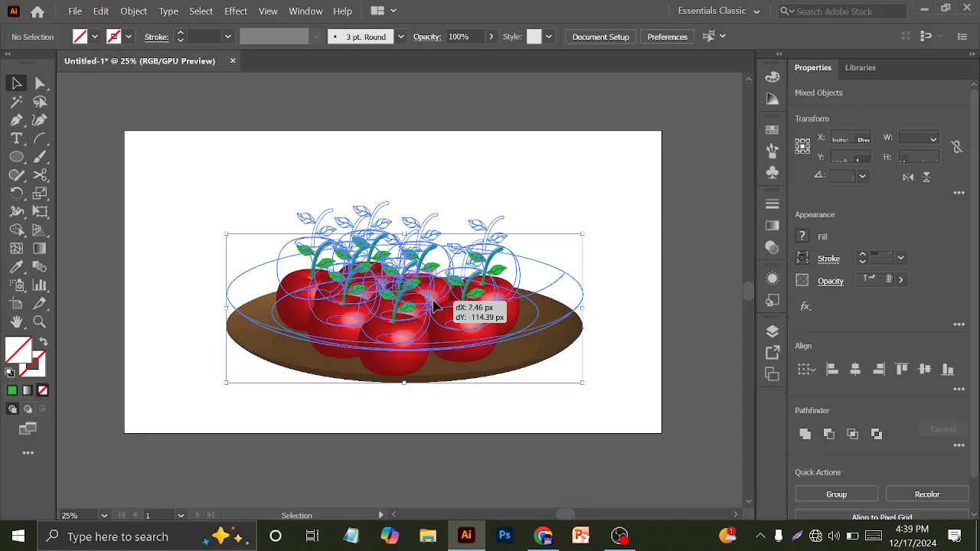
scroll(424, 305, "down", 1)
left_click_drag(416, 295, 125, 118)
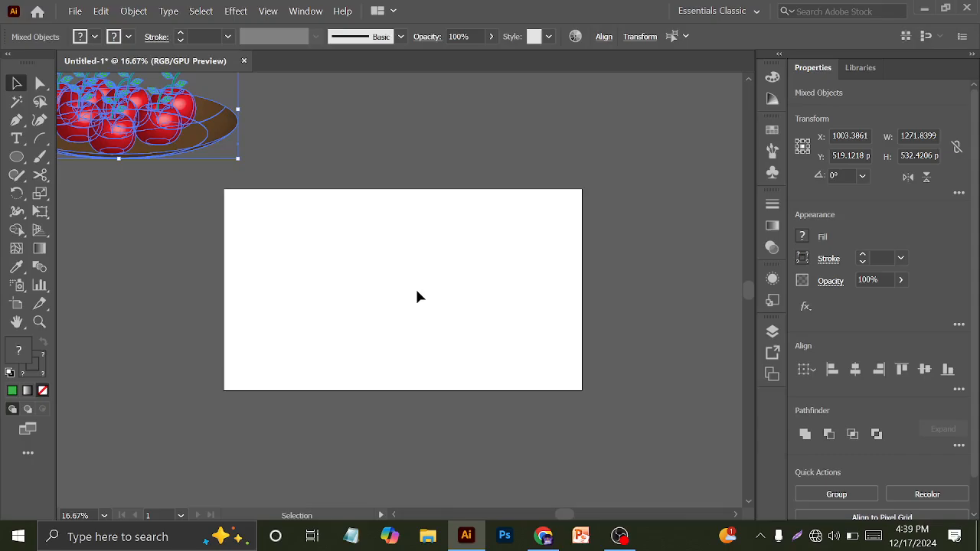
left_click(417, 296)
scroll(408, 274, "up", 1)
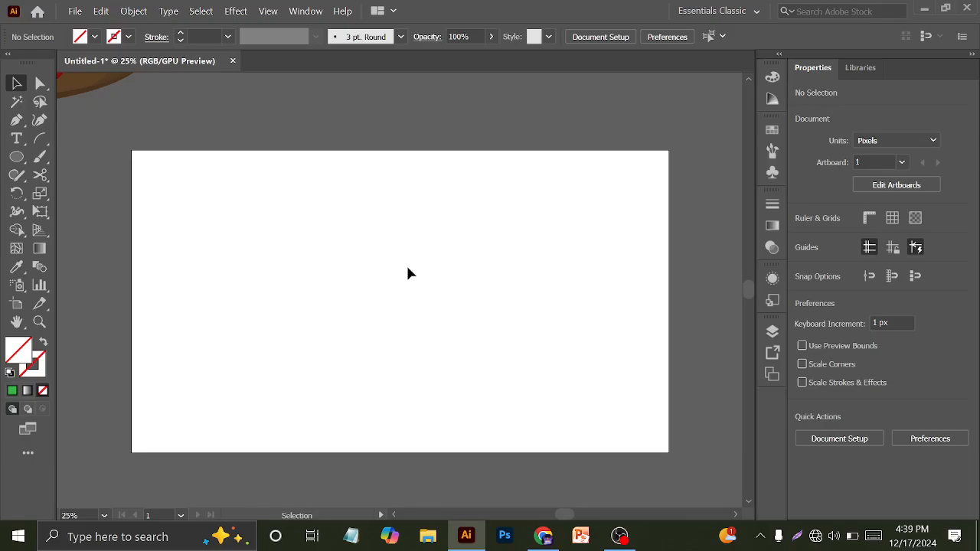
left_click_drag(454, 245, 466, 242)
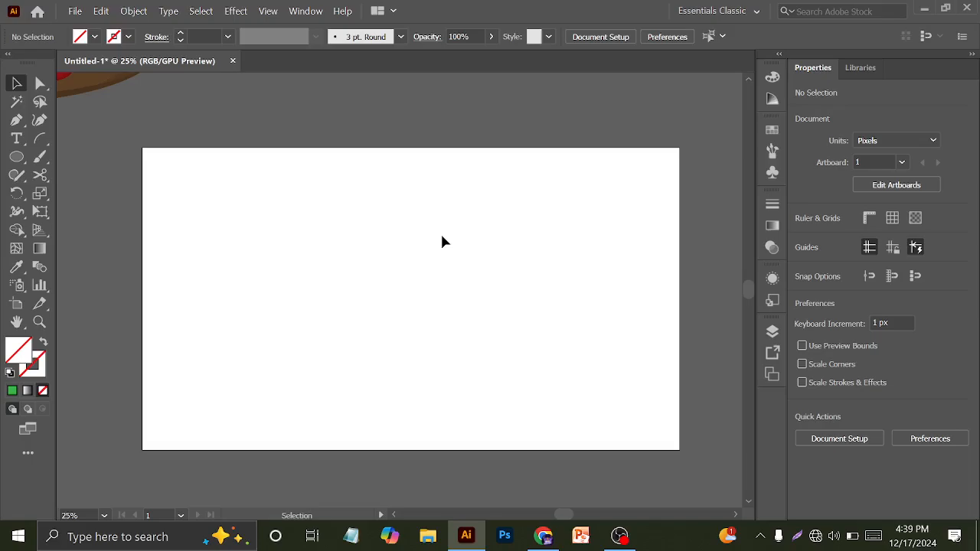
scroll(411, 242, "down", 1)
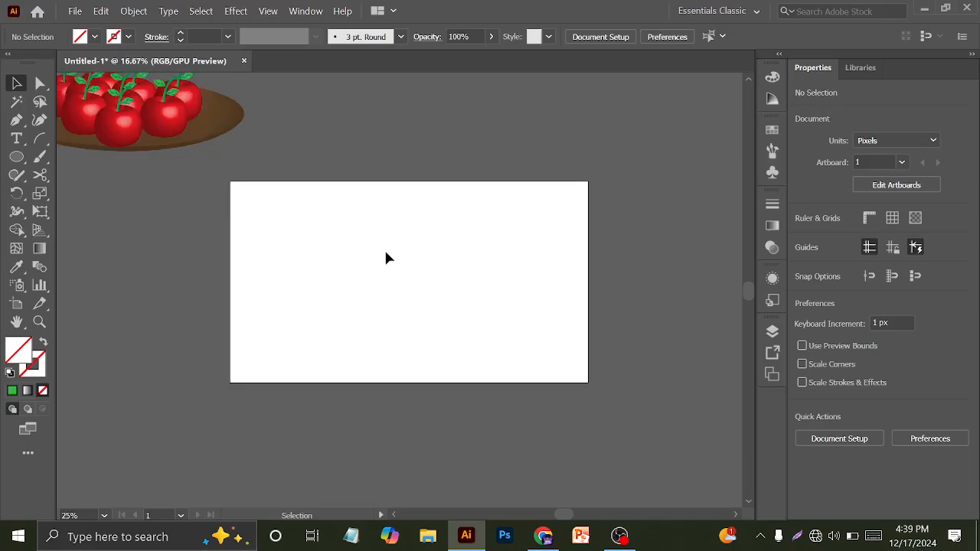
scroll(361, 252, "up", 1)
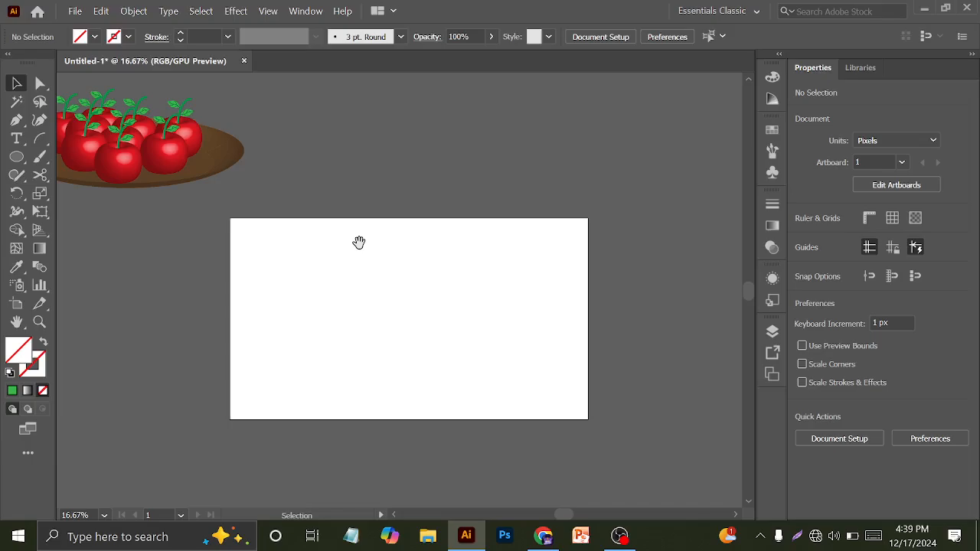
Step: Select the whole dish of cherries, place it back near the middle of the artboard, and deselect it
left_click_drag(359, 242, 420, 266)
key("ctrl+a")
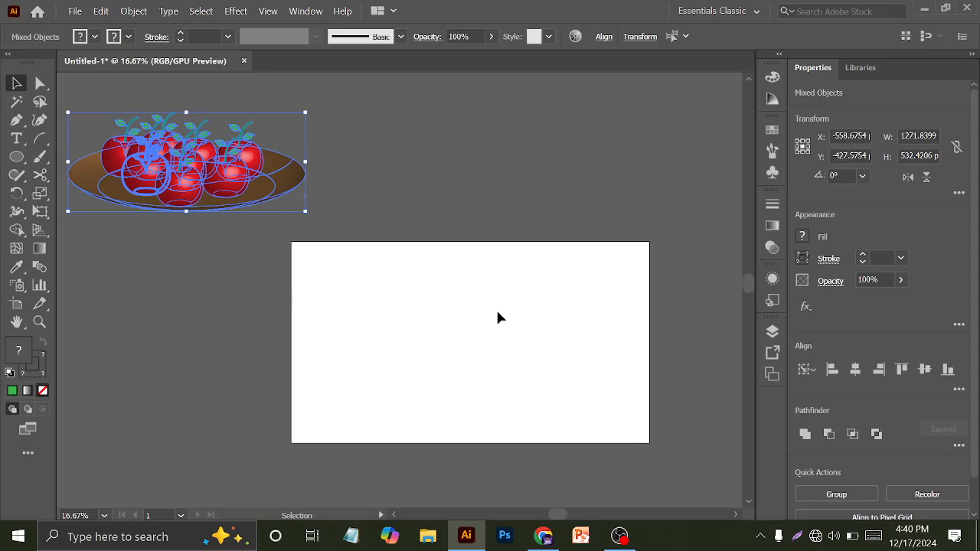
left_click_drag(166, 132, 473, 238)
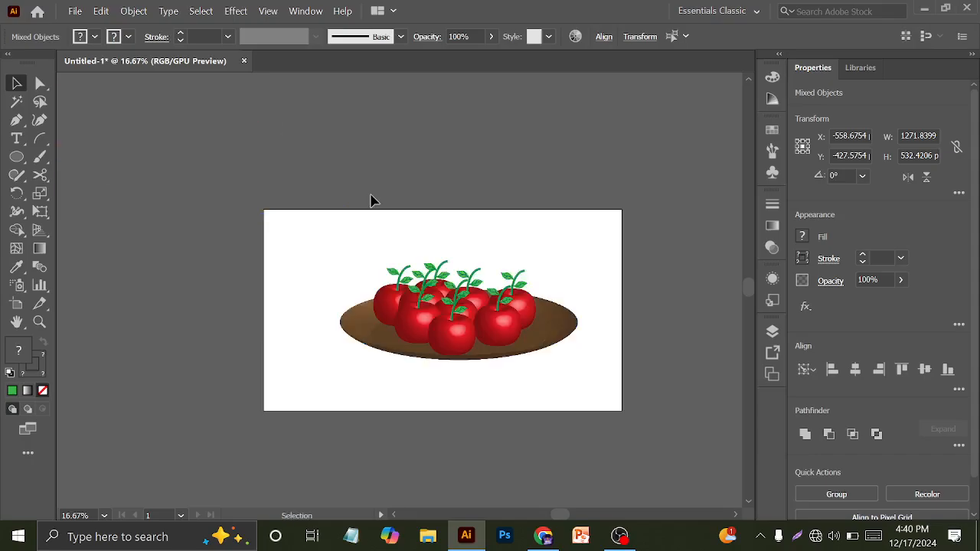
left_click(691, 434)
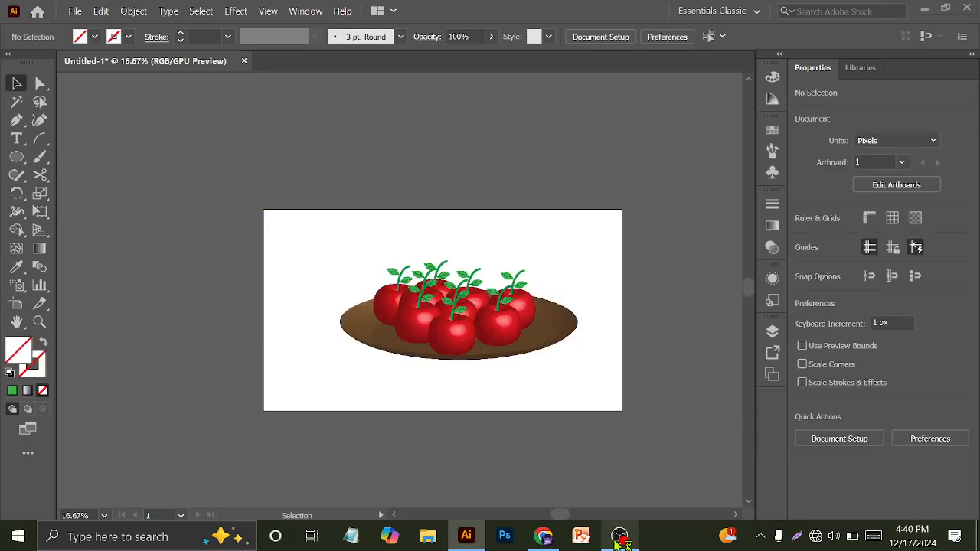